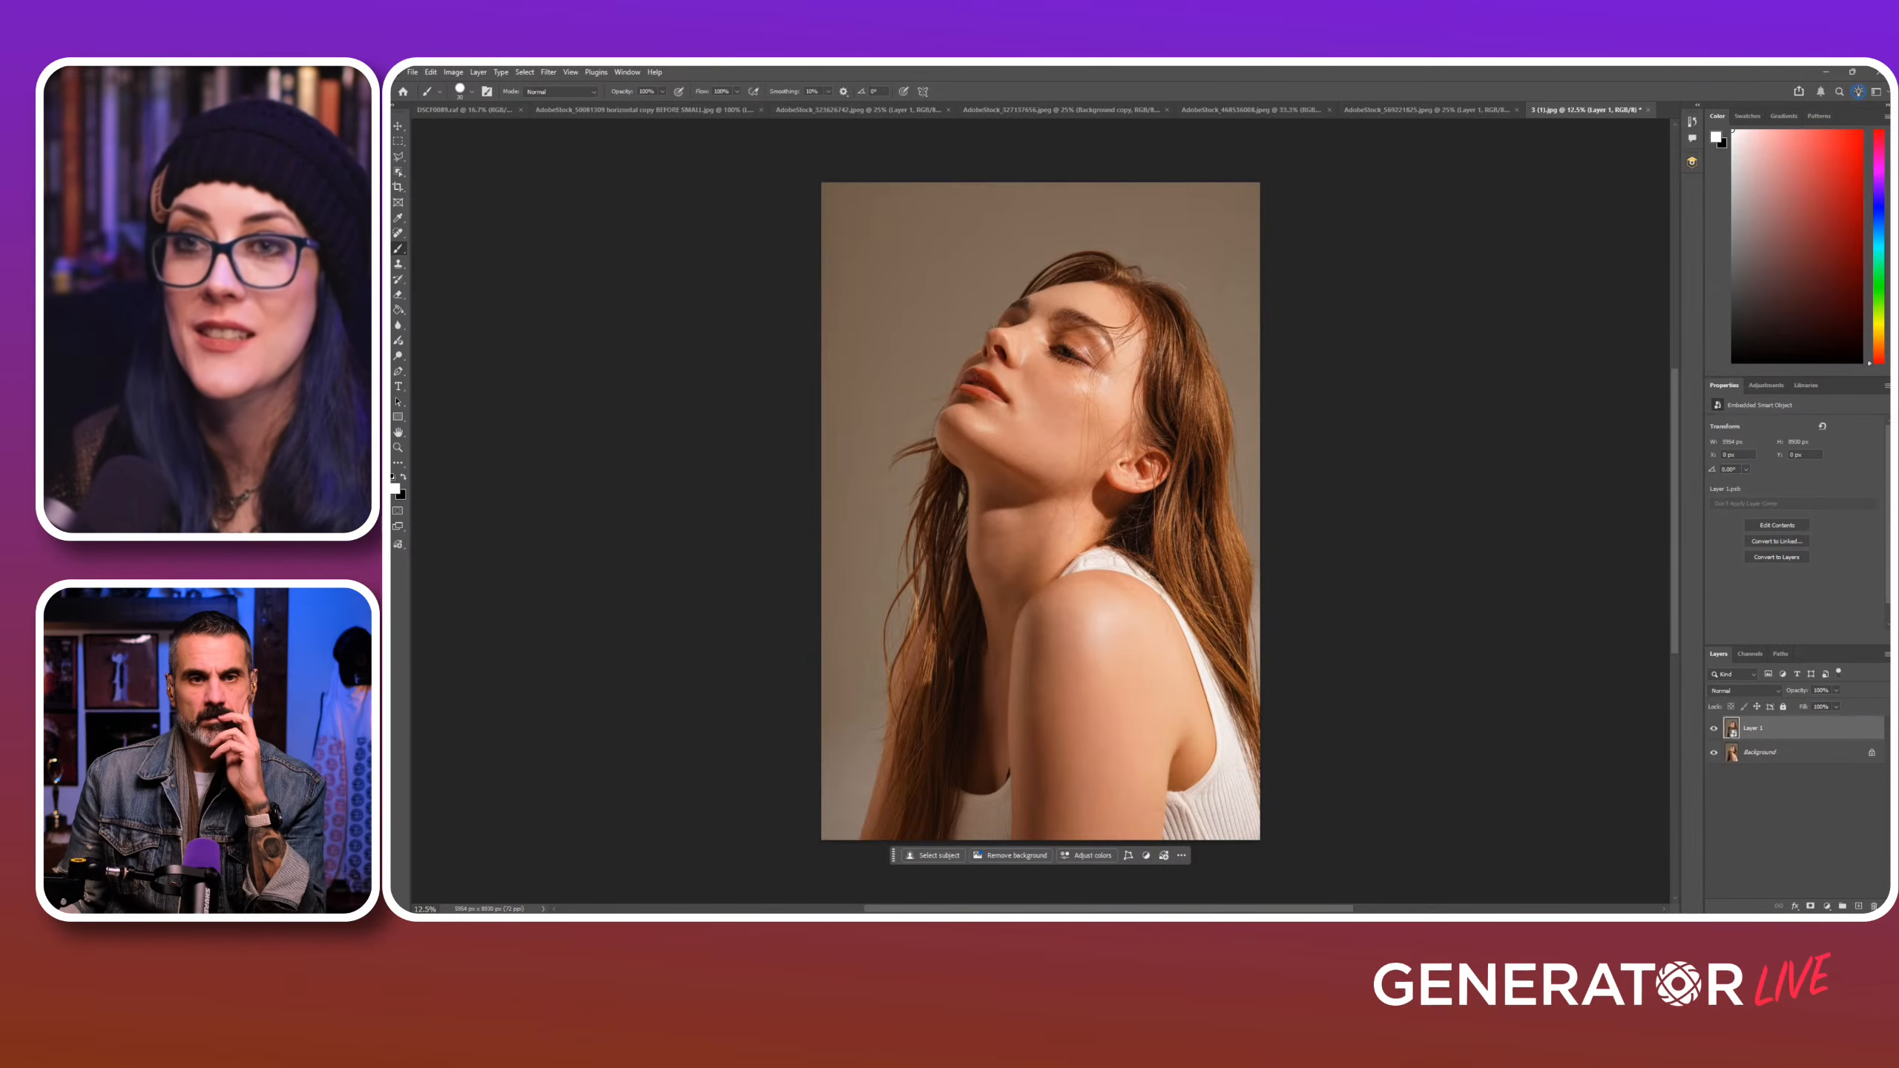
Step: Open the portrait layer in the Optics filter without the previous filters and masks, and add the Light filter
{"action": "left_click", "coordinate": [548, 72]}
{"action": "mouse_move", "coordinate": [598, 343]}
{"action": "left_click", "coordinate": [719, 341]}
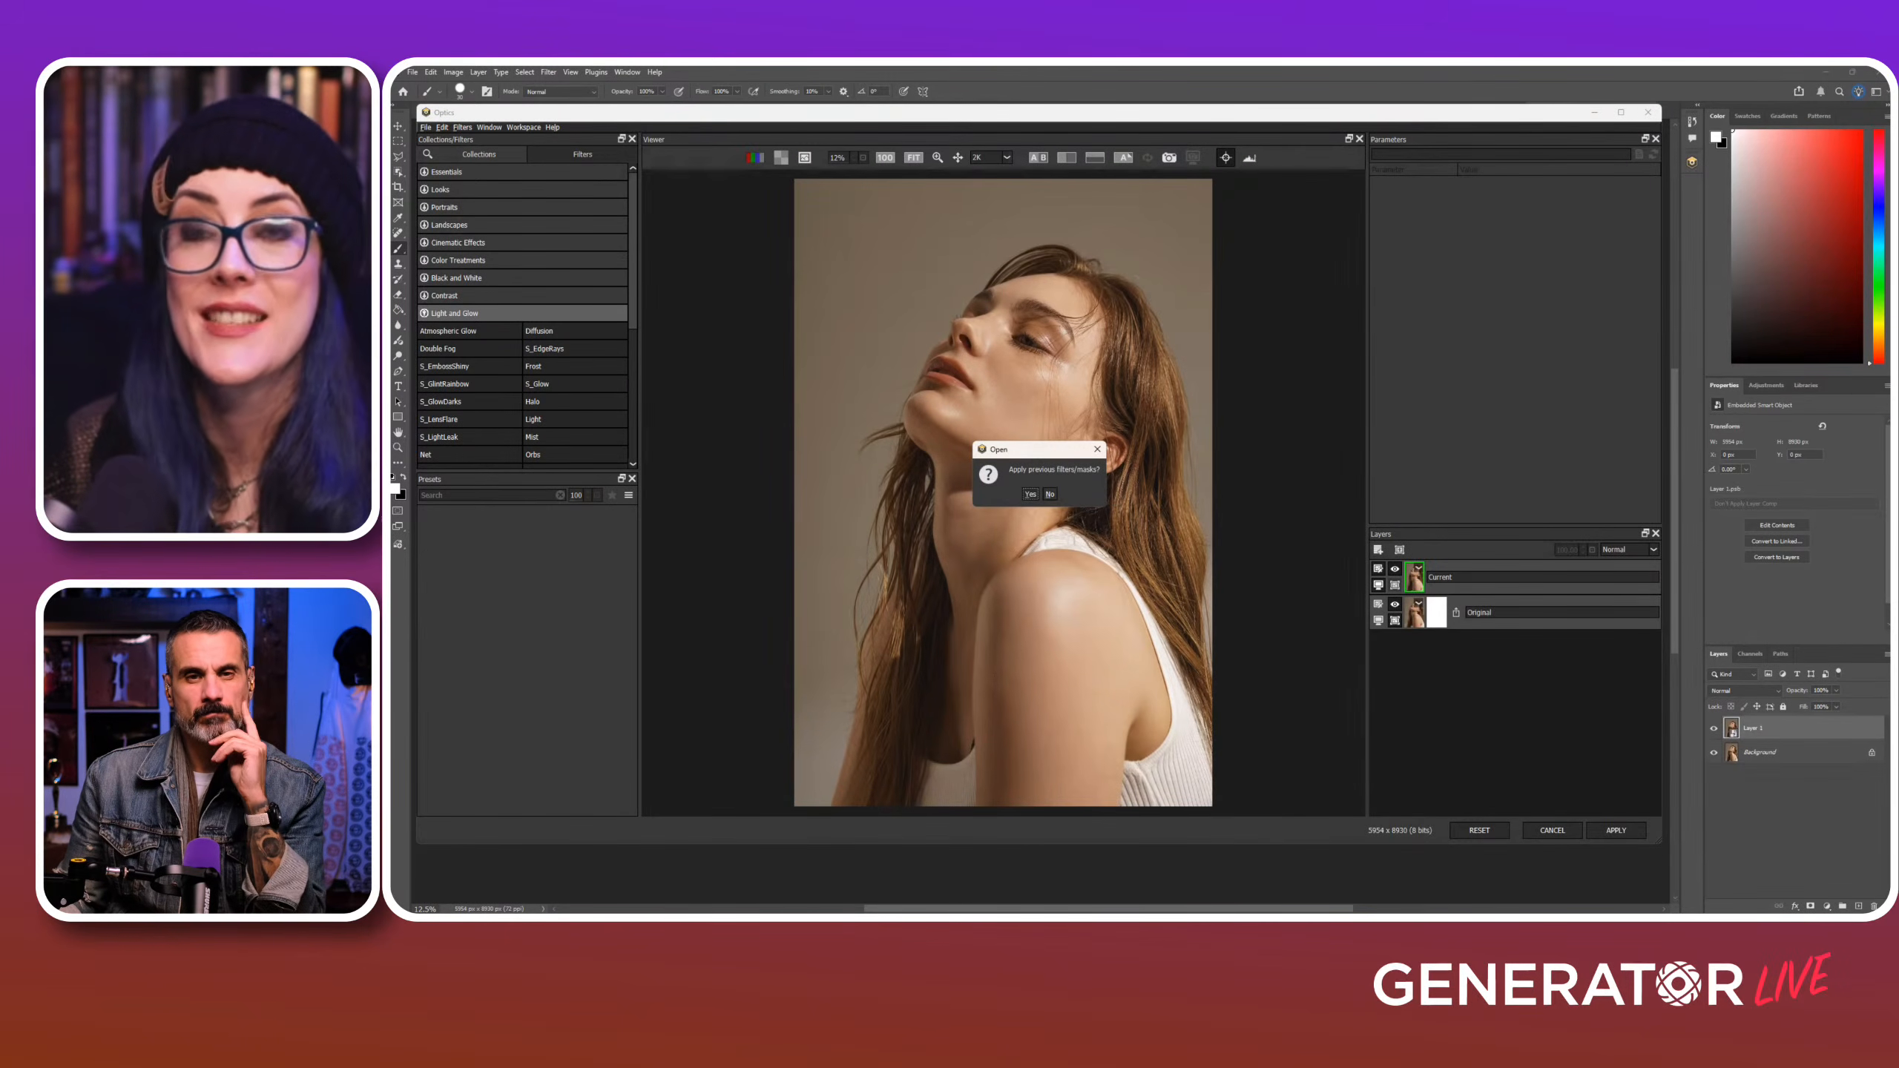
{"action": "left_click", "coordinate": [1050, 495]}
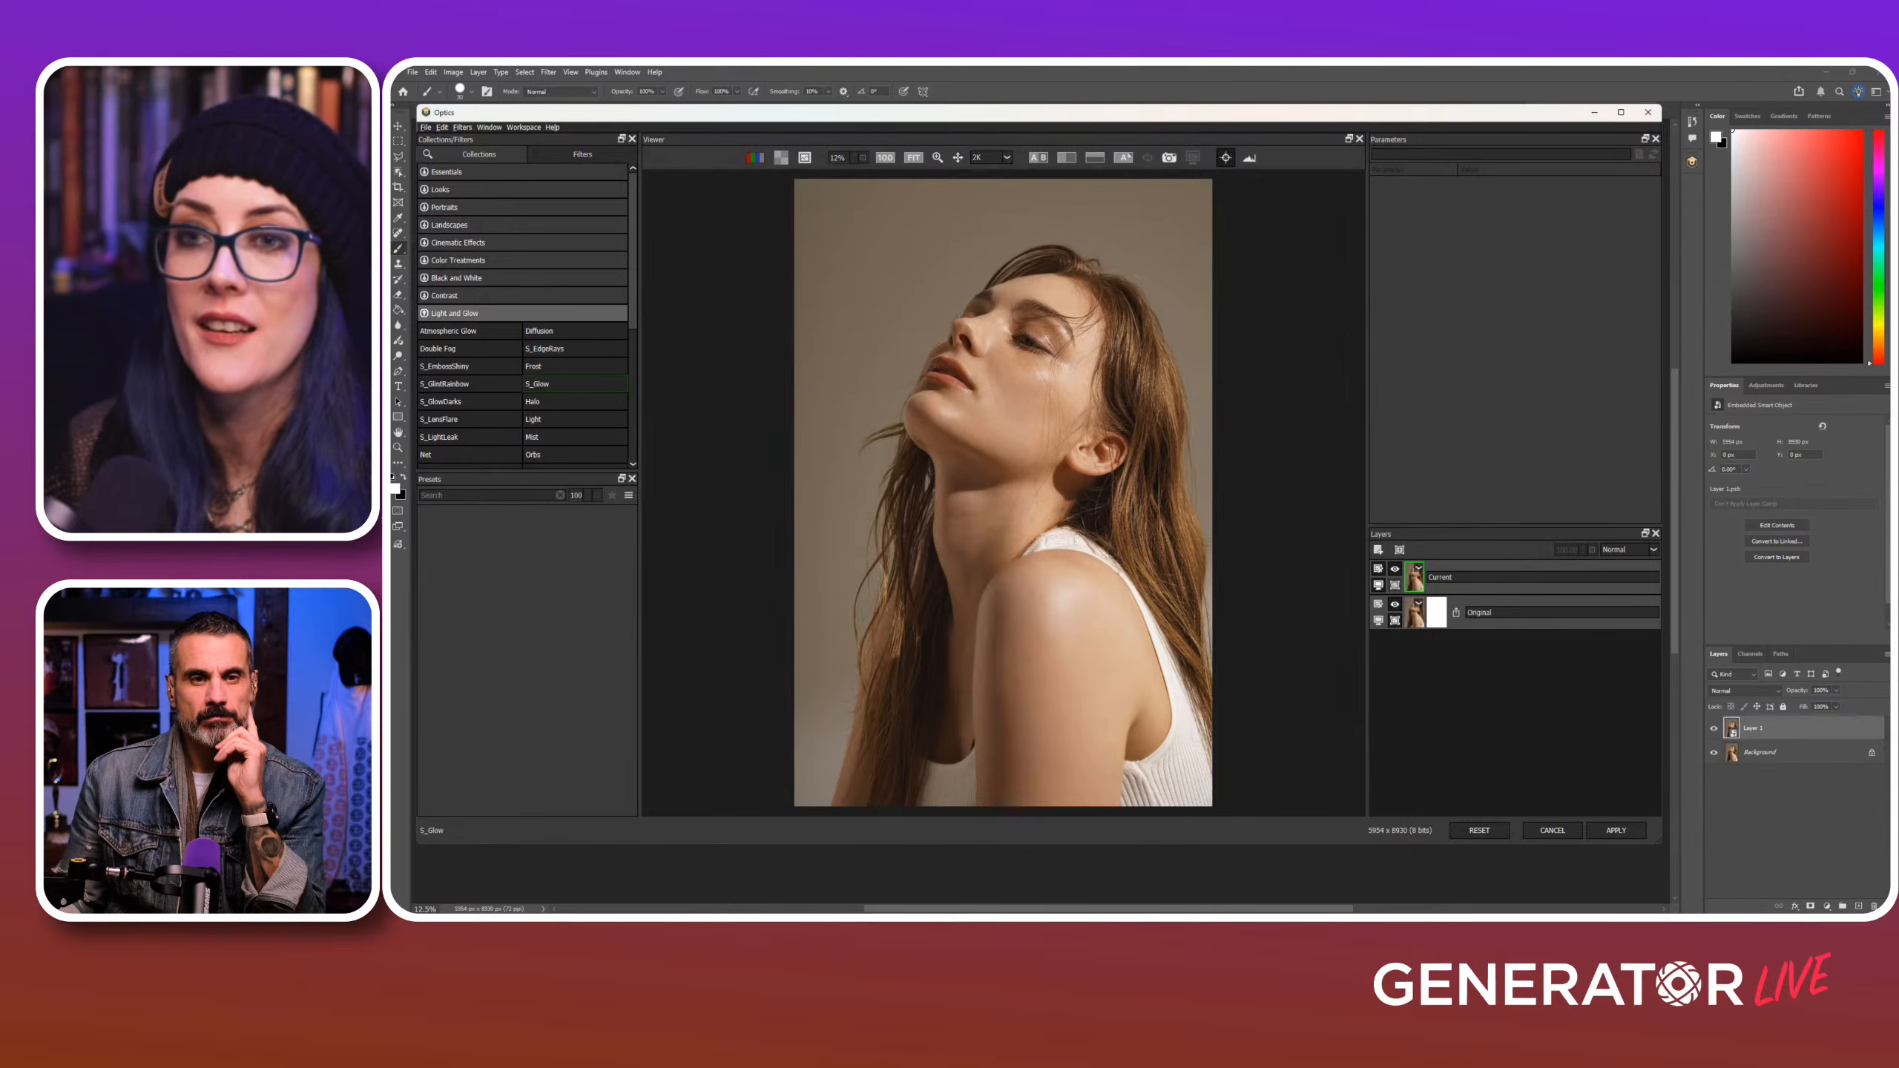
{"action": "left_click", "coordinate": [563, 420]}
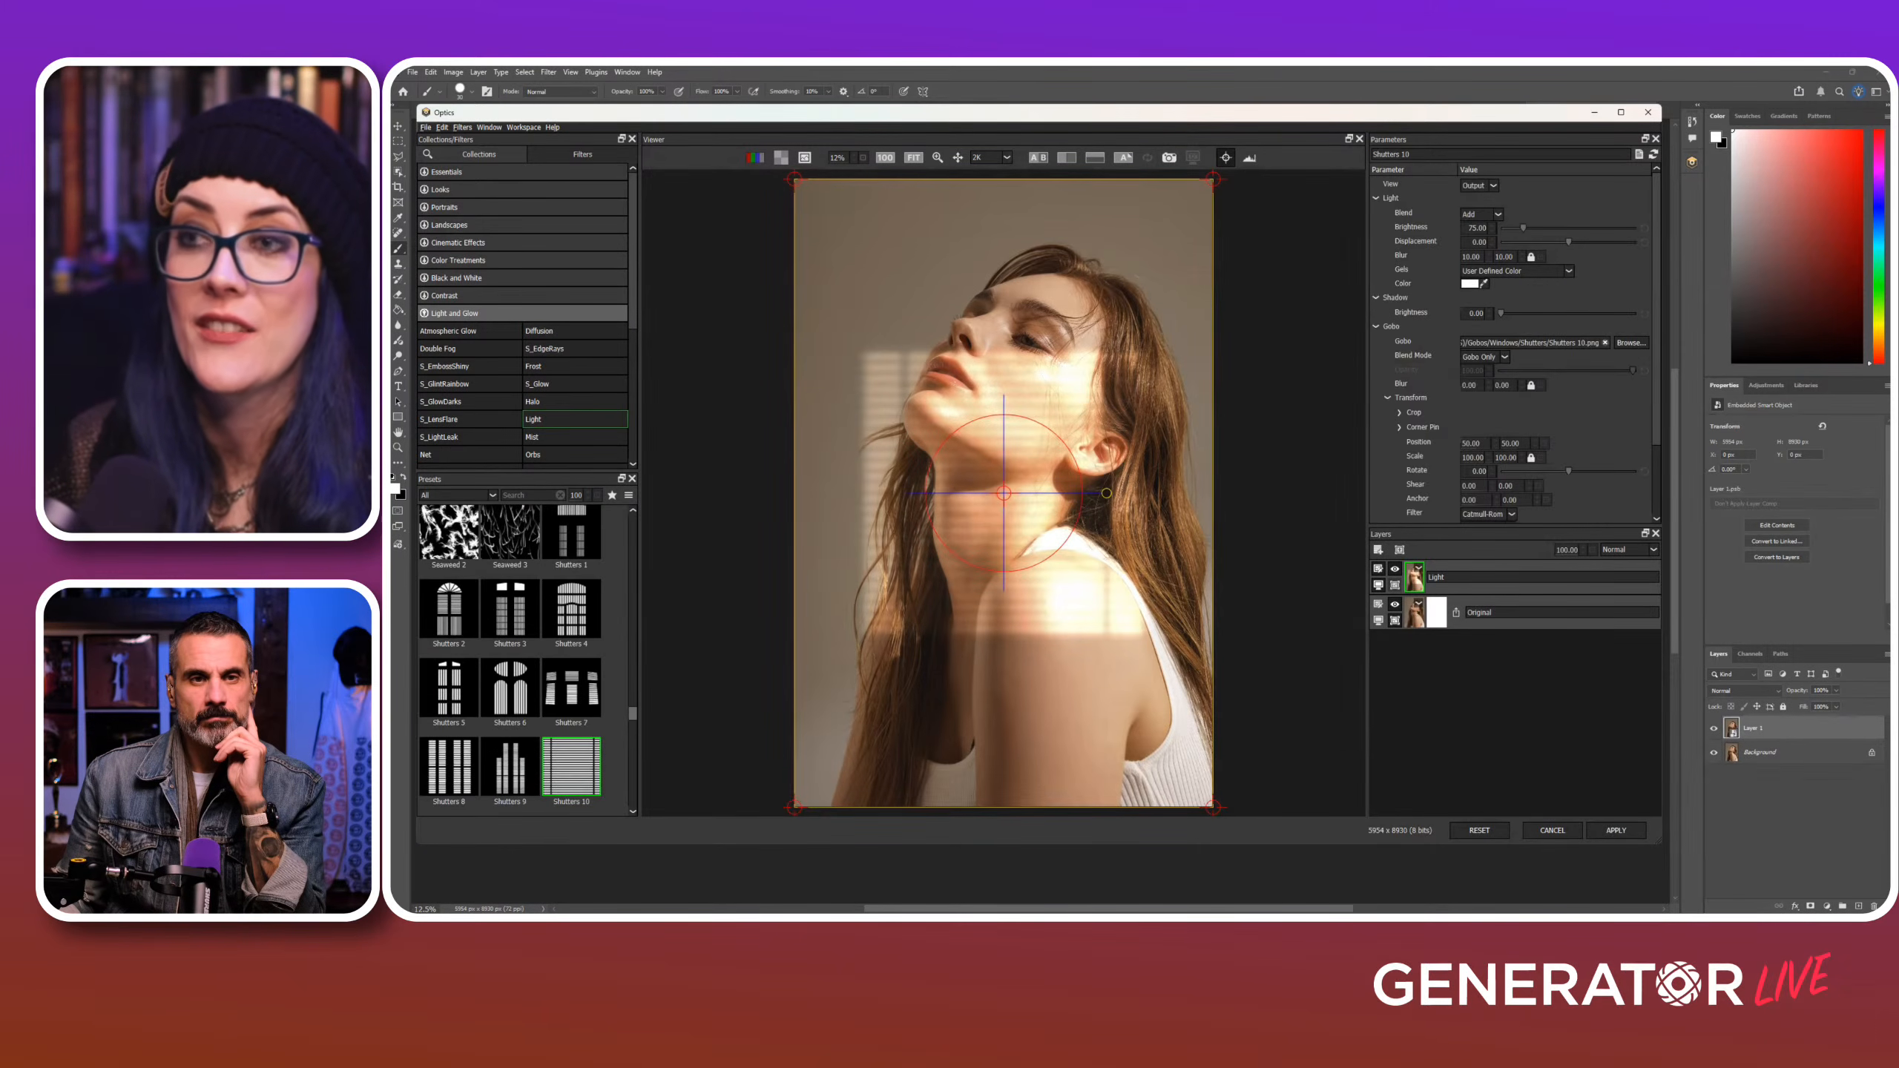
Step: Show only the New presets for the Light filter and apply the Leaf Shadows 4 preset
{"action": "left_click", "coordinate": [456, 496]}
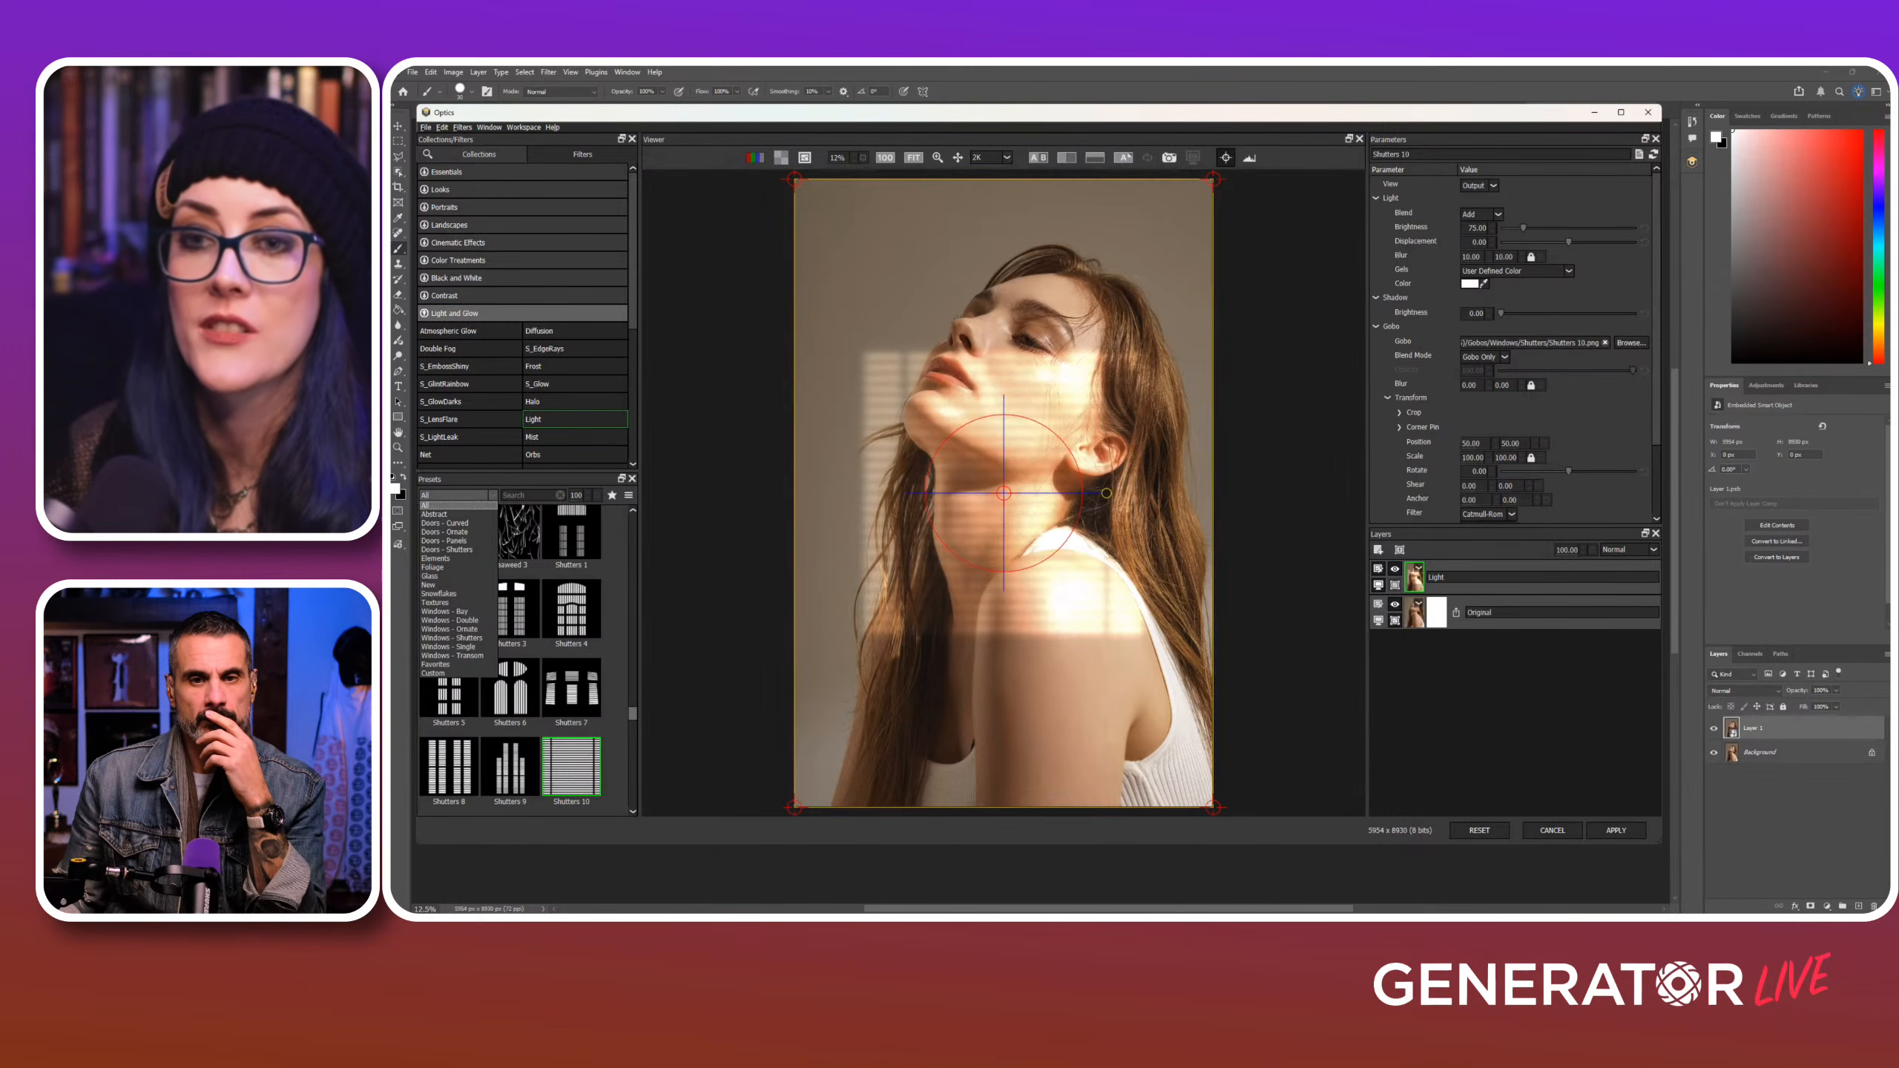
{"action": "left_click", "coordinate": [430, 585]}
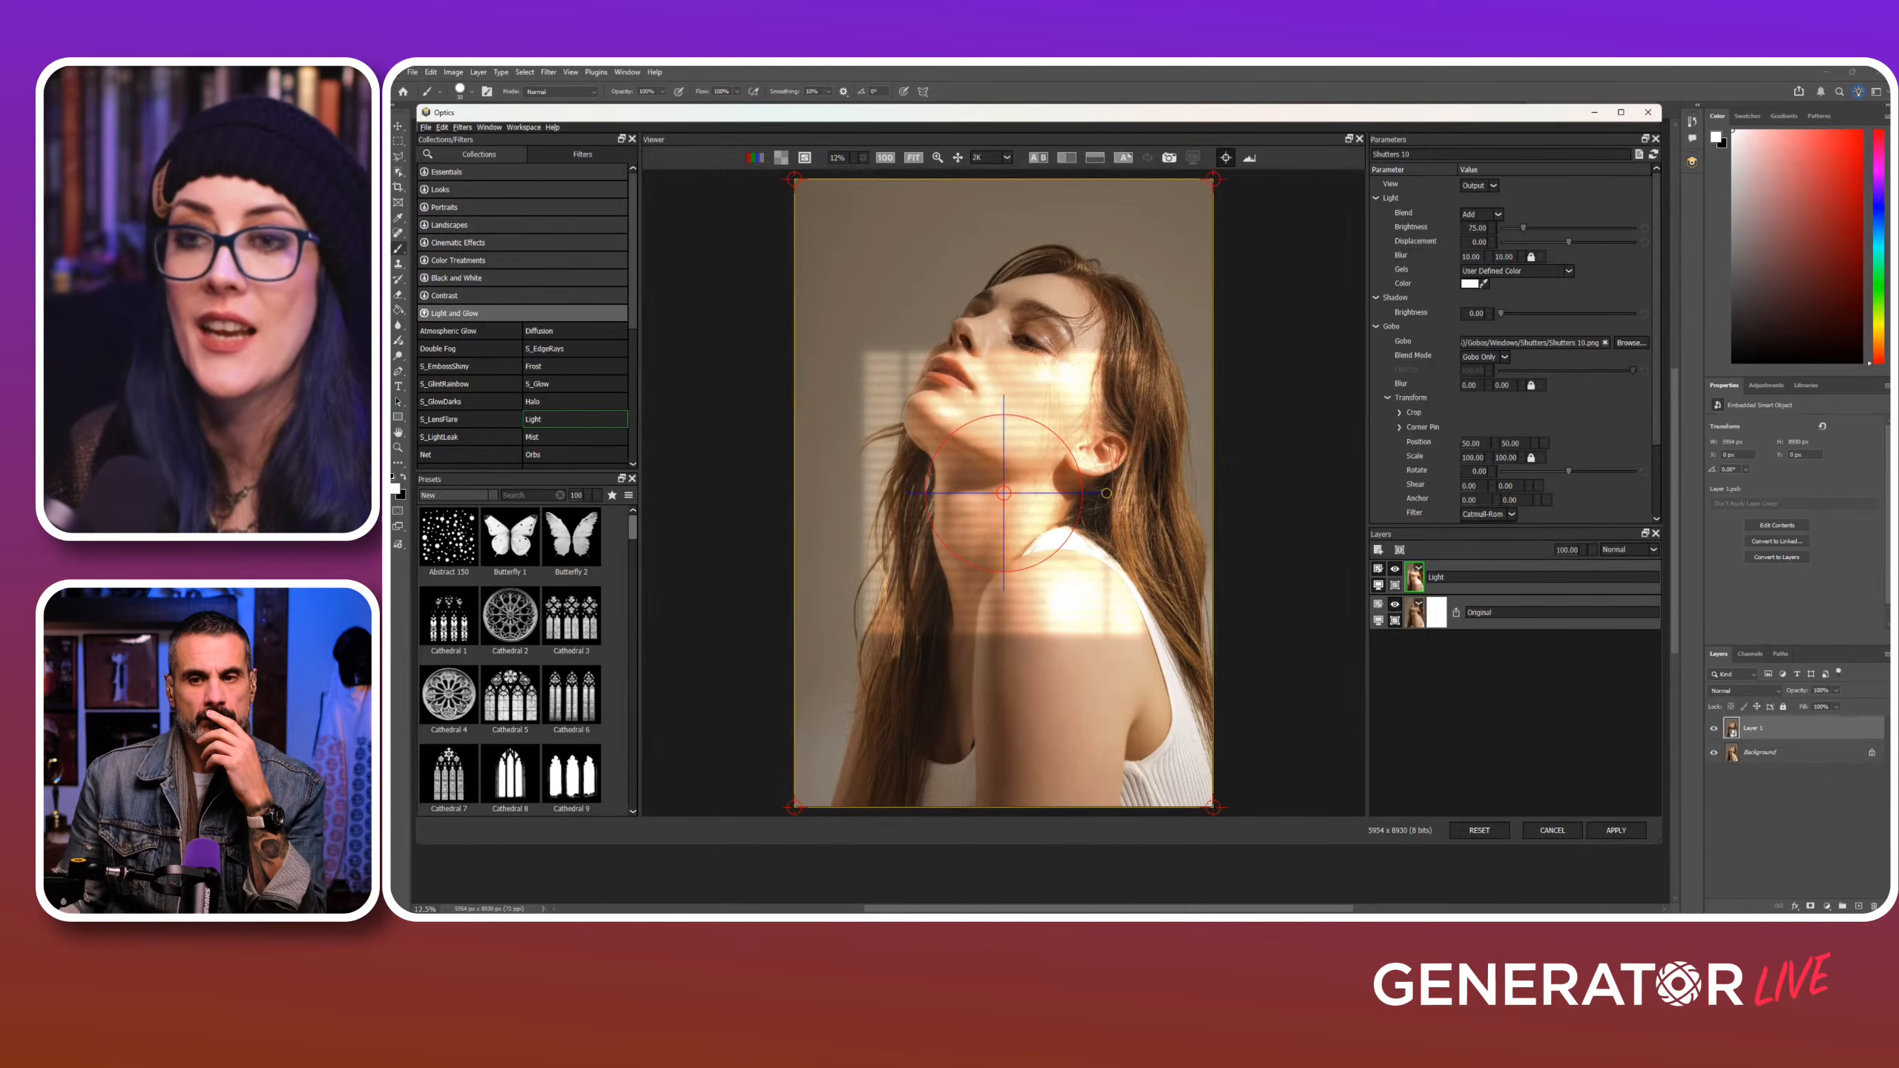
{"action": "scroll", "coordinate": [510, 658], "scroll_direction": "down", "scroll_amount": 10}
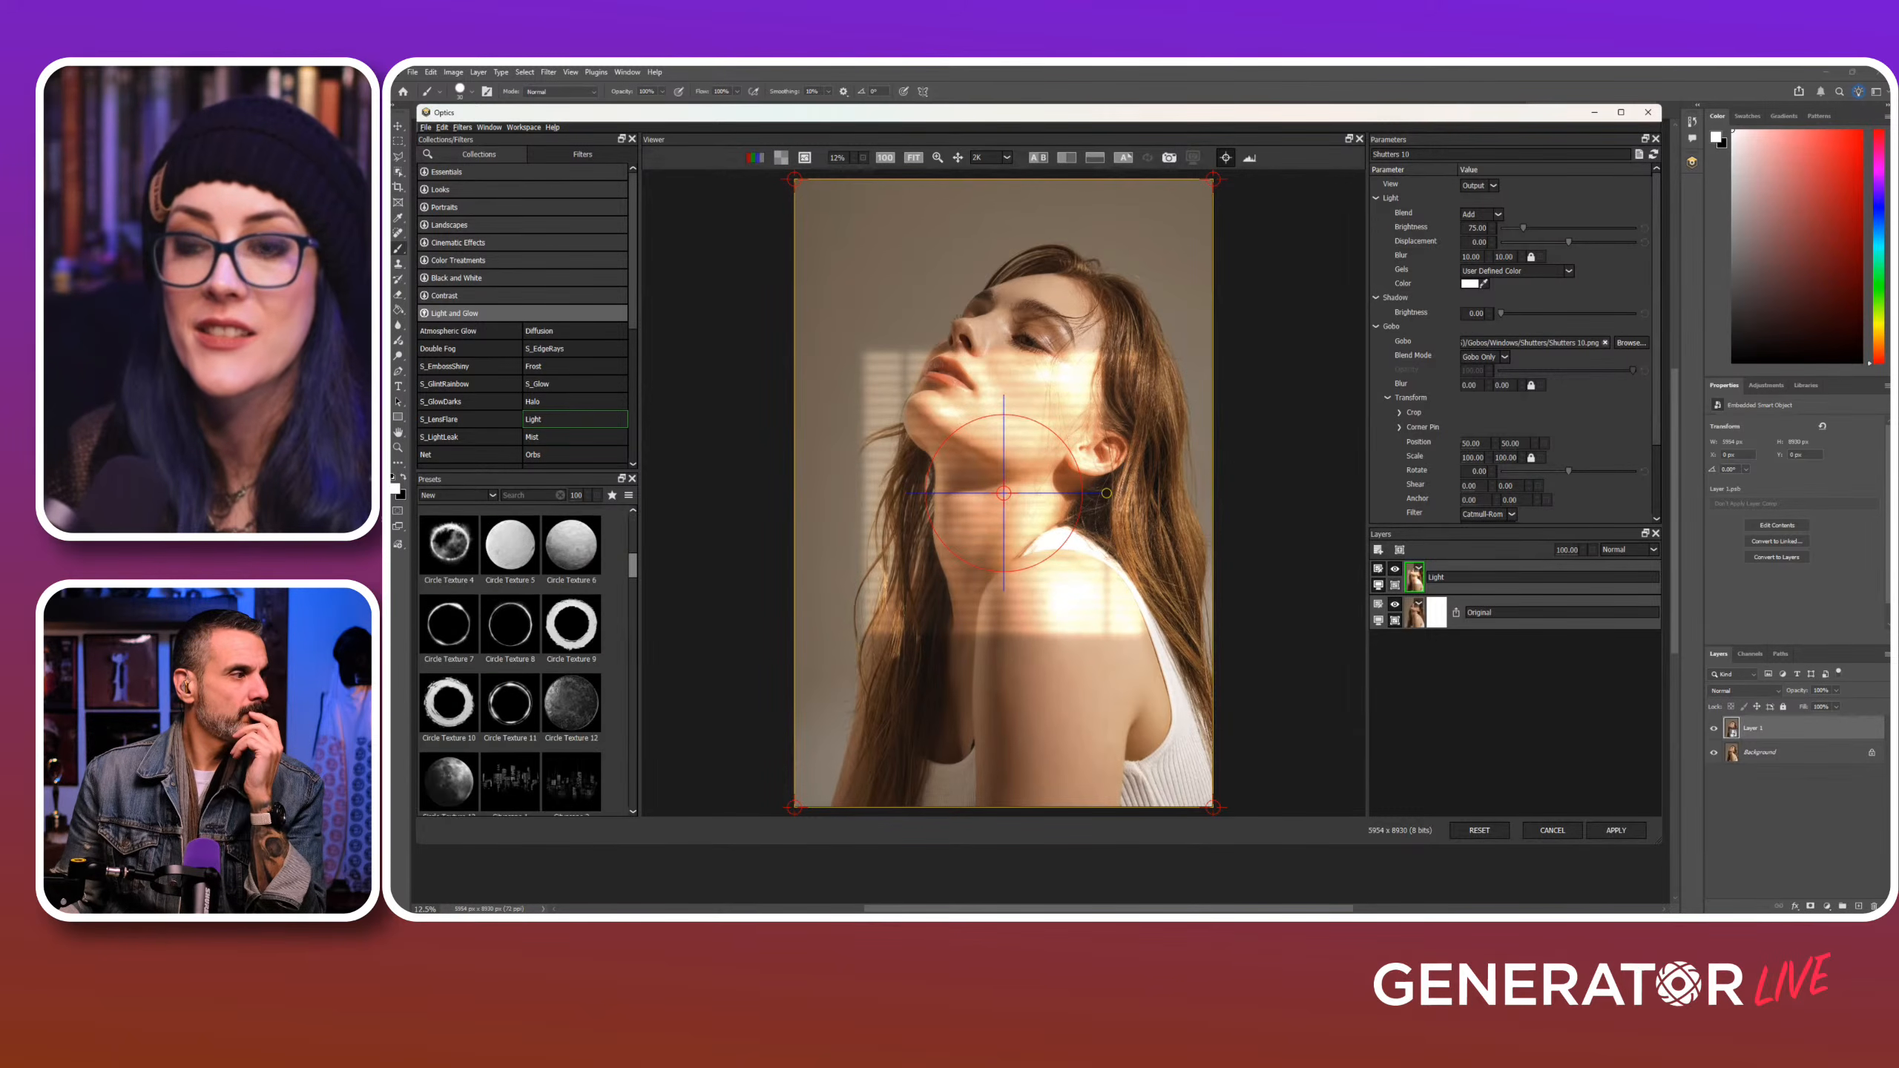
{"action": "scroll", "coordinate": [509, 658], "scroll_direction": "down", "scroll_amount": 10}
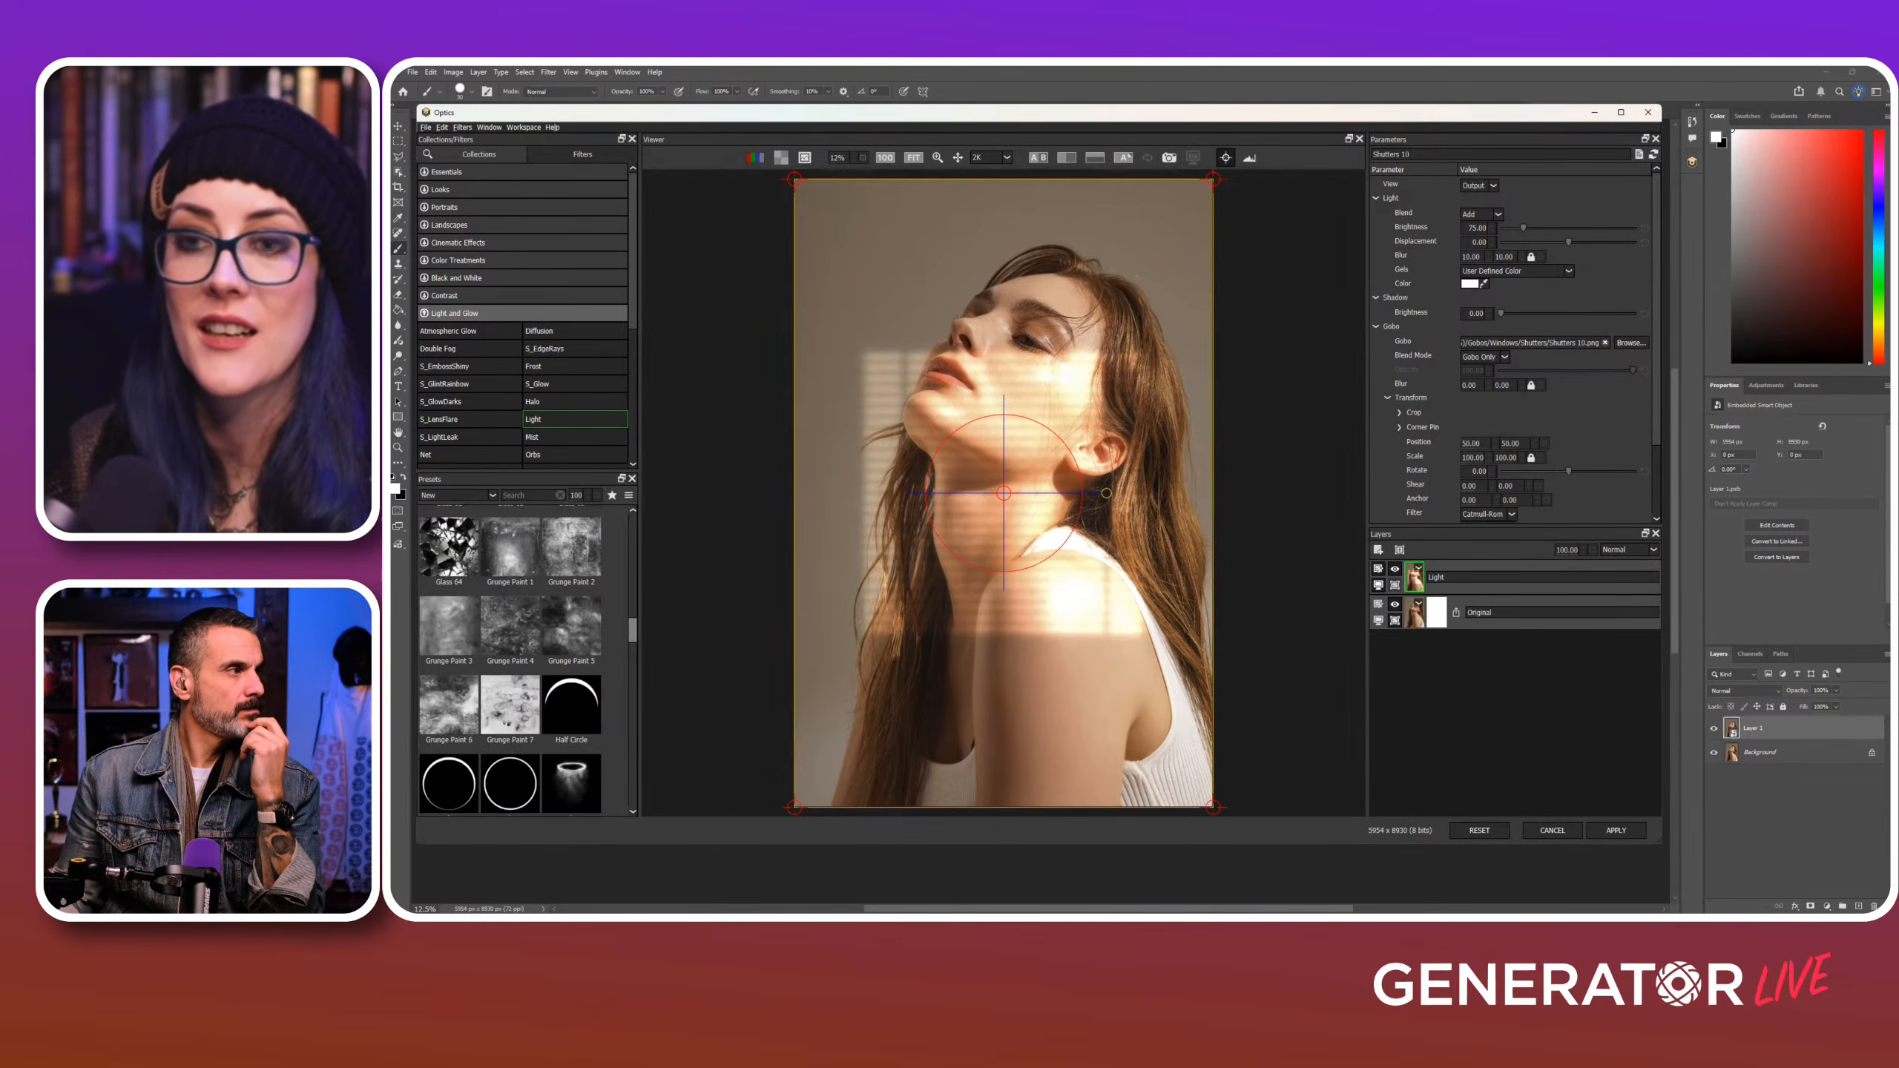
{"action": "left_click_drag", "start_coordinate": [633, 657], "coordinate": [633, 660]}
{"action": "left_click", "coordinate": [572, 584]}
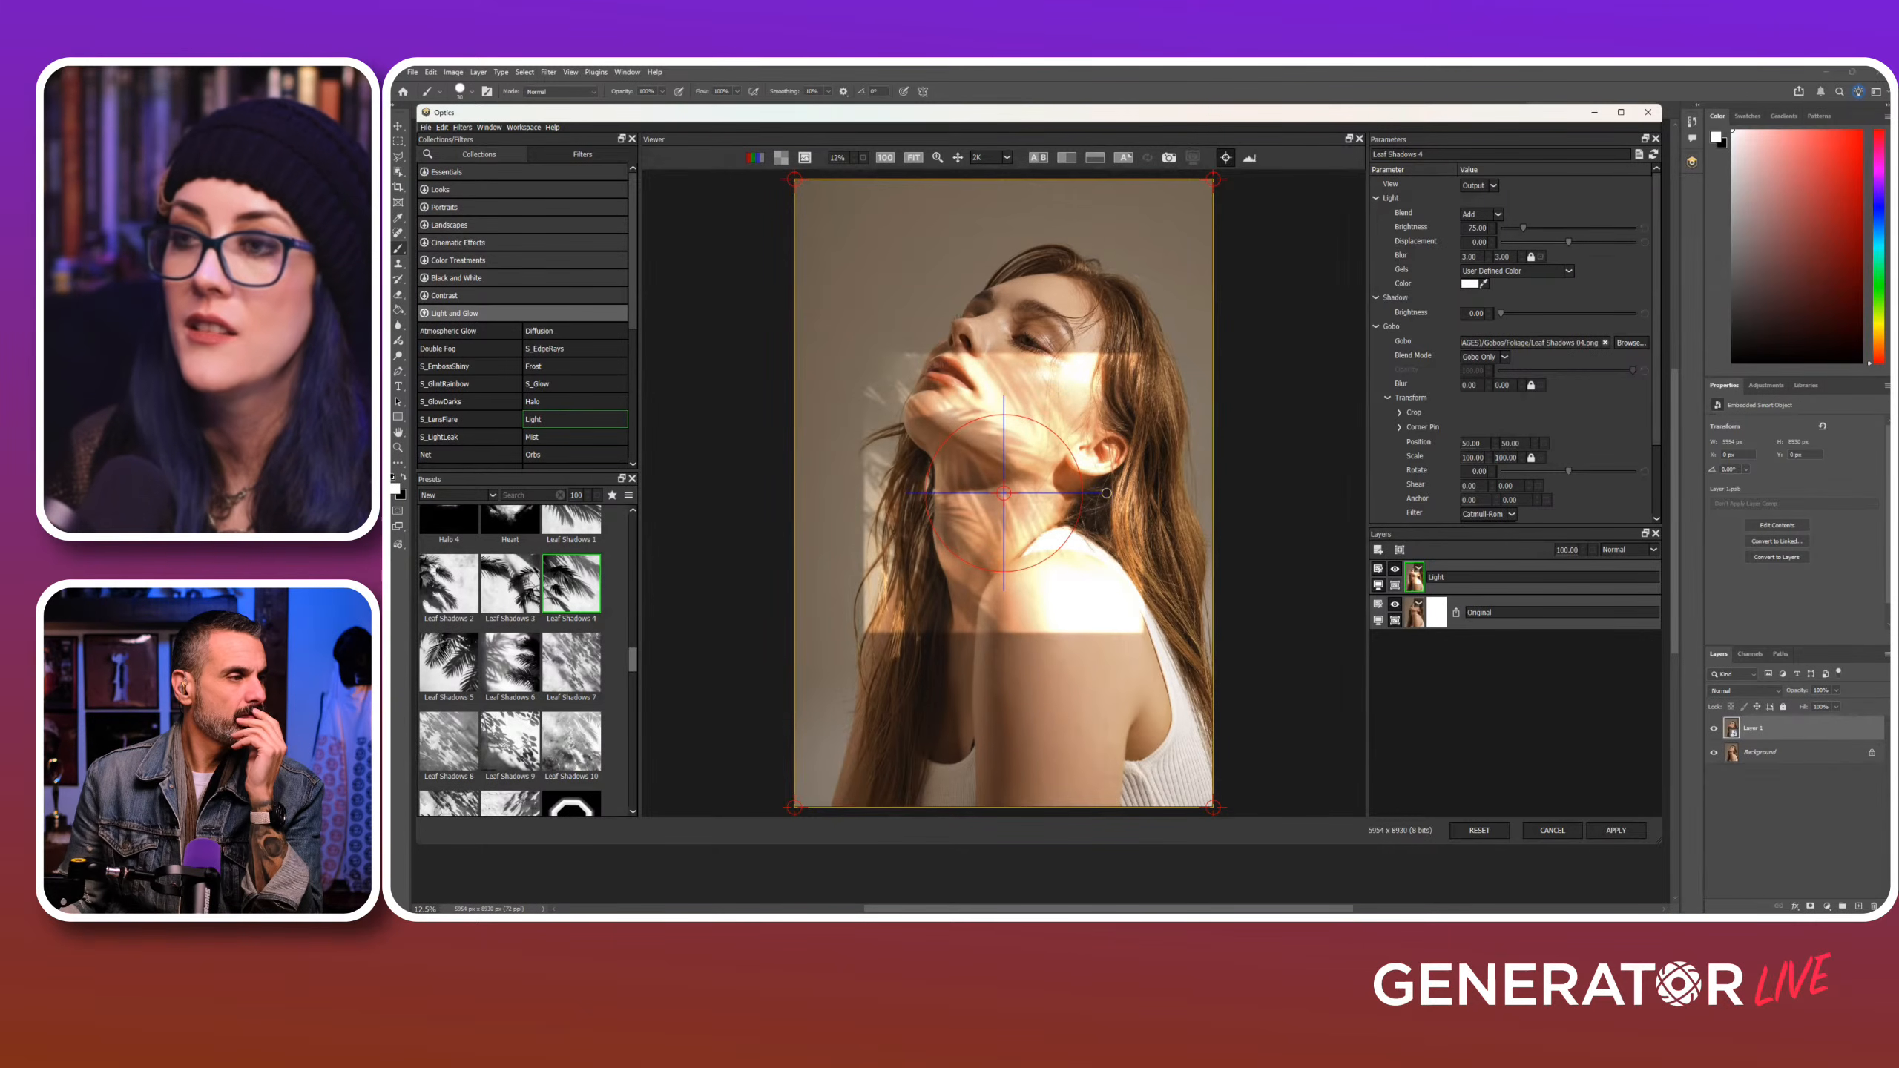
Step: Rotate the leaf shadow gobo about 15.6 degrees, scale it to about 282, and move it to position about 90, 46
{"action": "left_click_drag", "start_coordinate": [1107, 493], "coordinate": [1103, 520]}
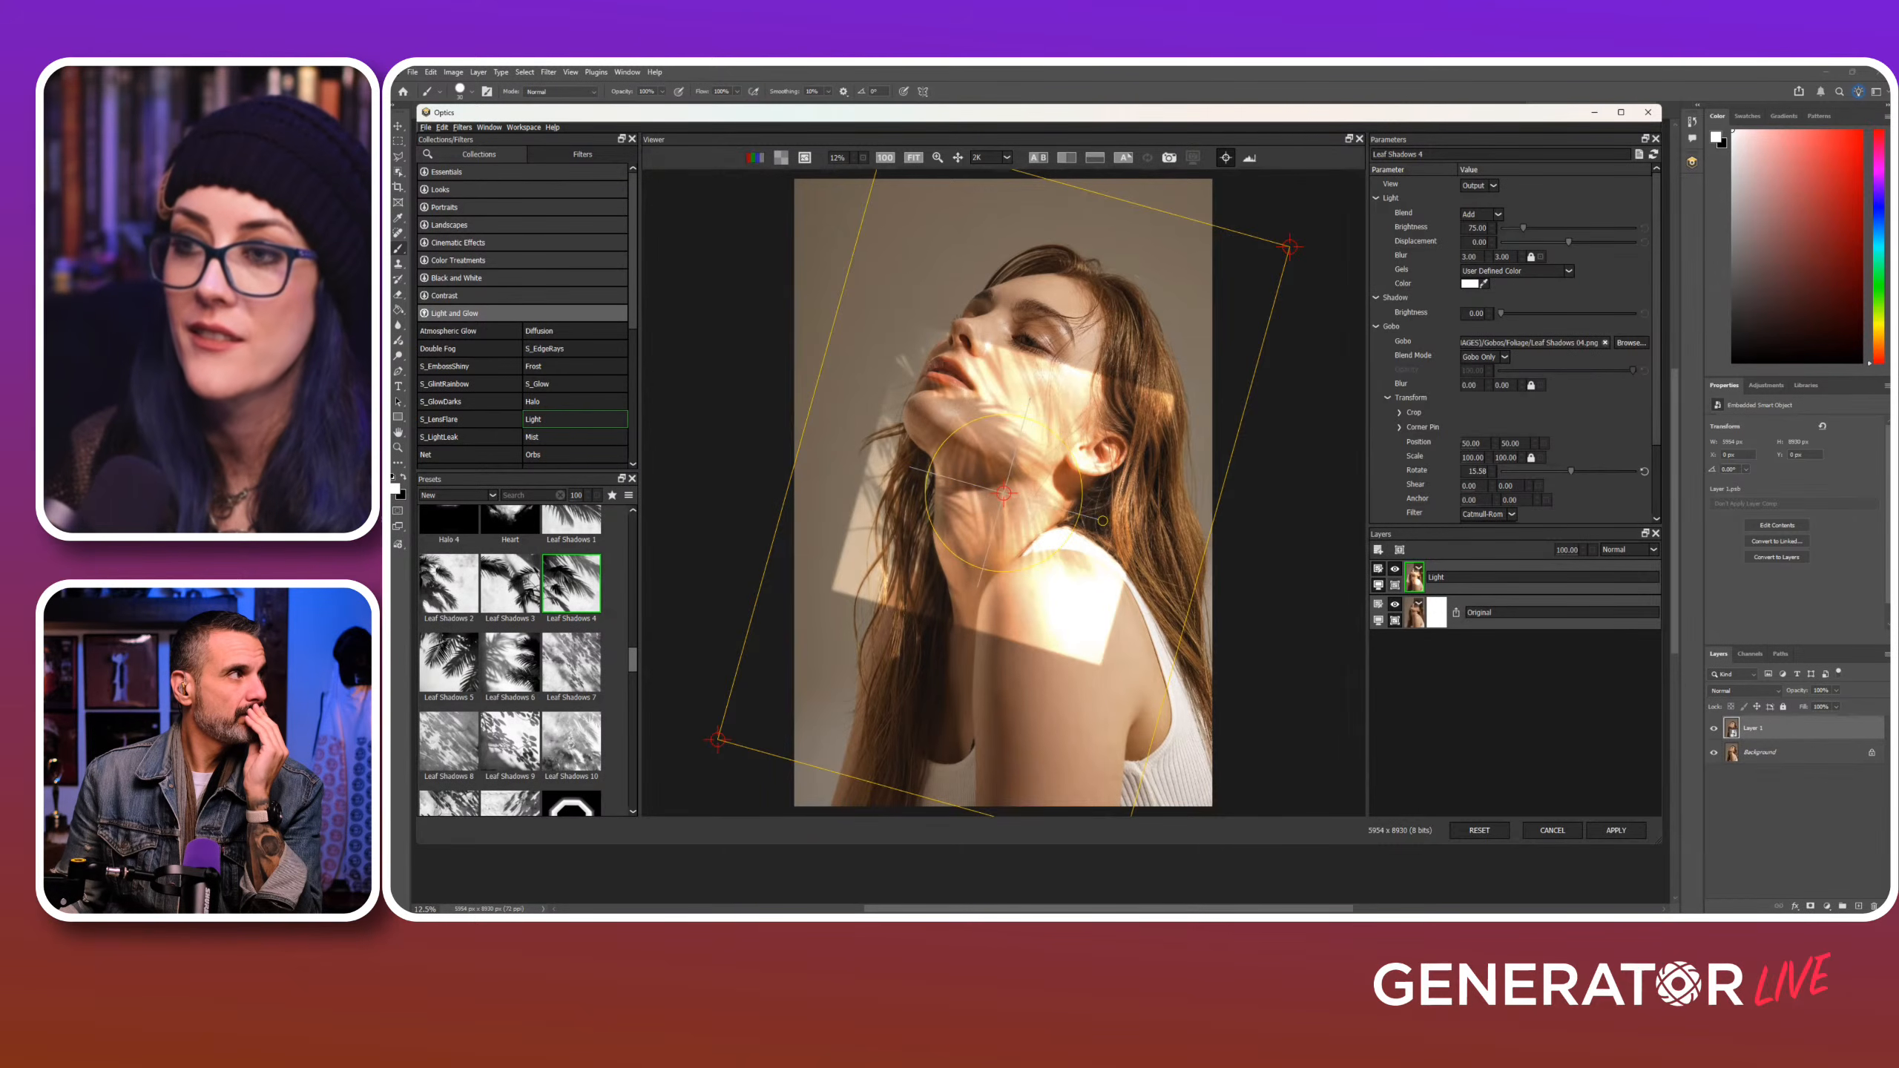
{"action": "left_click_drag", "start_coordinate": [1103, 520], "coordinate": [1275, 568]}
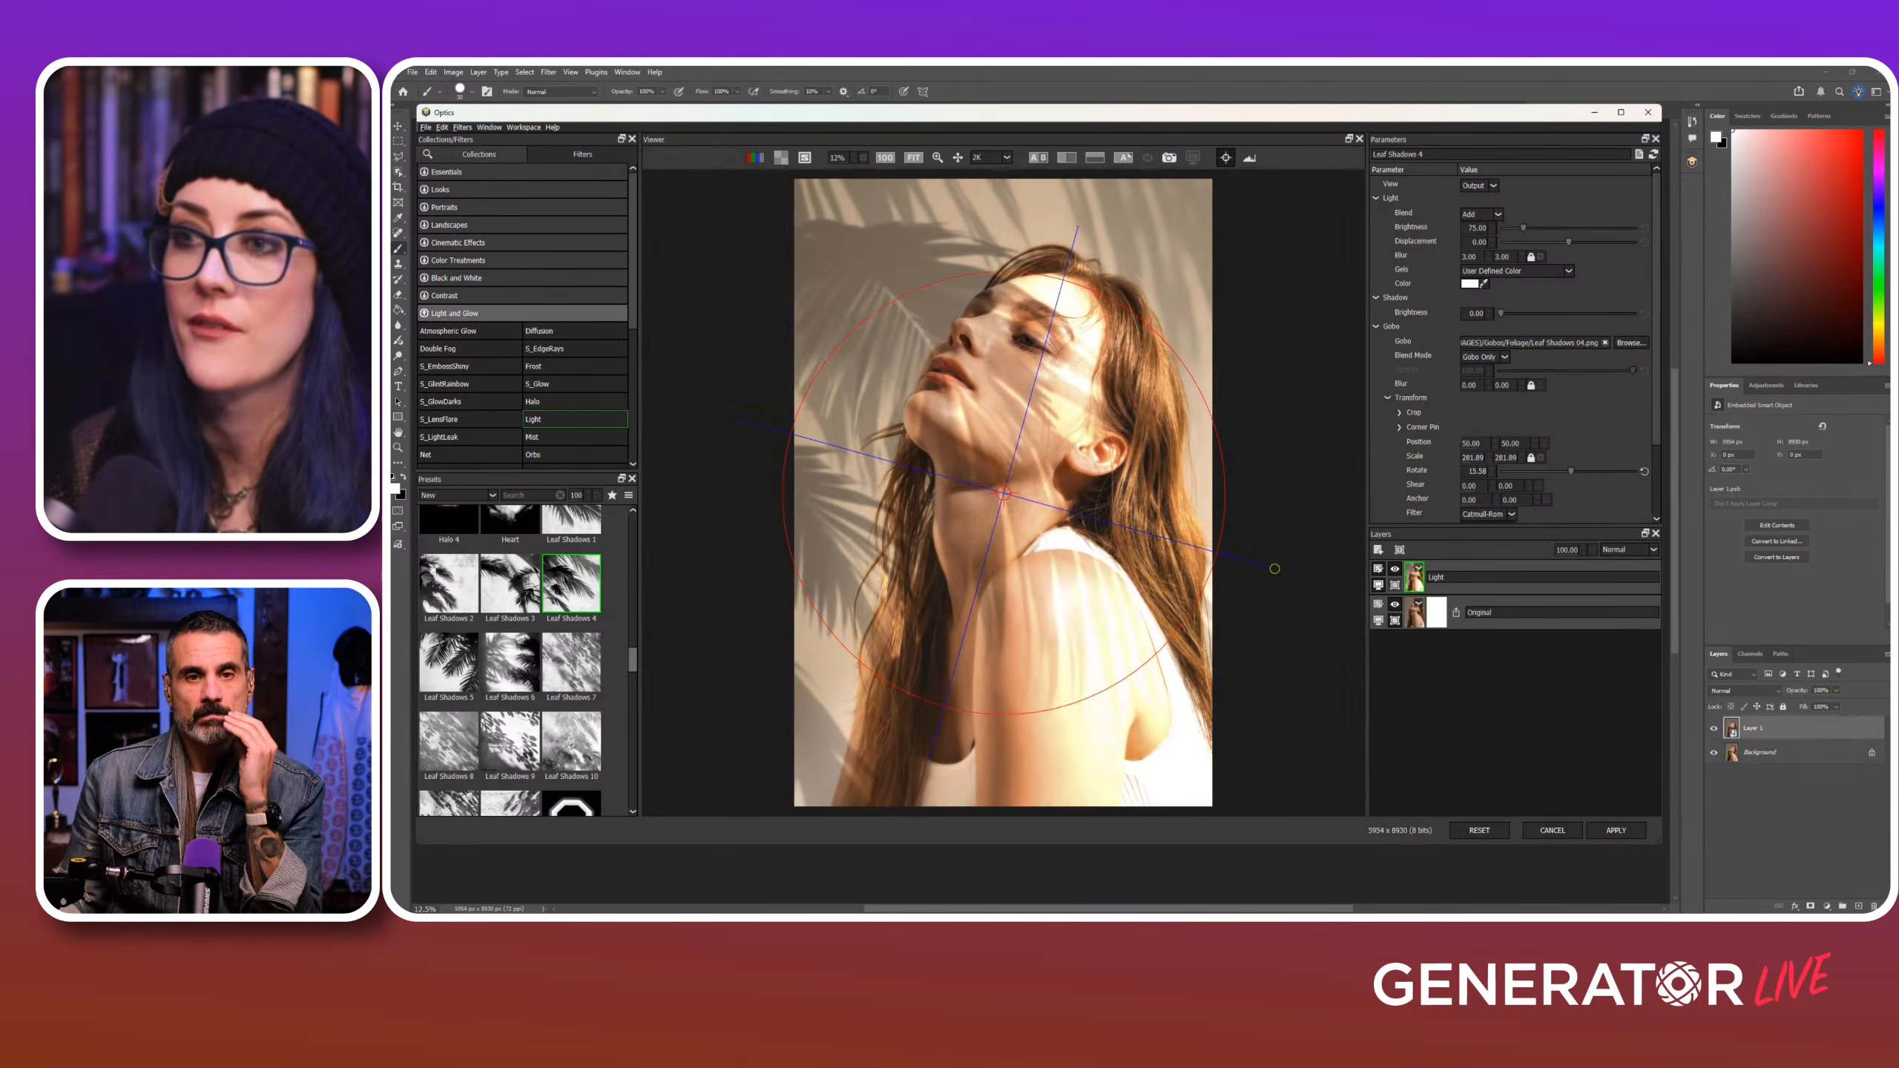
{"action": "left_click_drag", "start_coordinate": [1003, 493], "coordinate": [1094, 506]}
{"action": "scroll", "coordinate": [1093, 506], "scroll_direction": "up", "scroll_amount": 5}
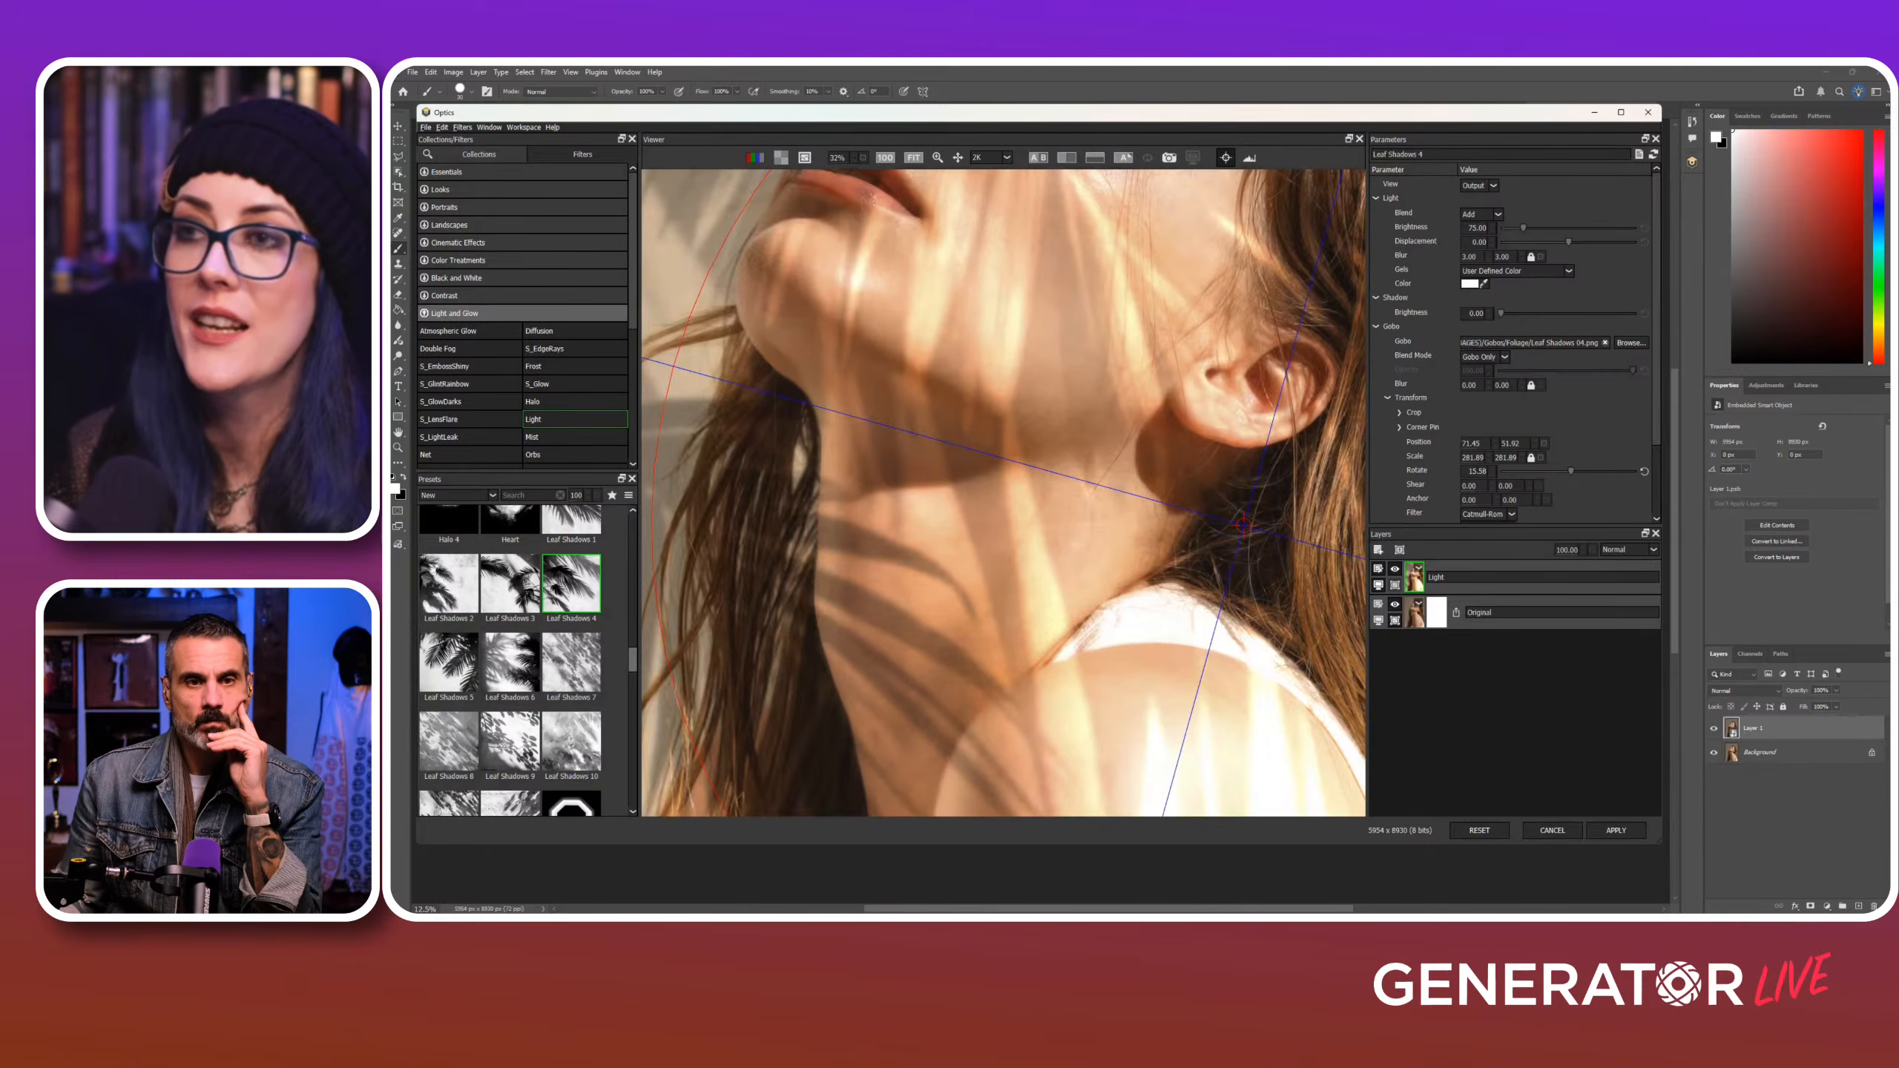
{"action": "scroll", "coordinate": [1004, 495], "scroll_direction": "down", "scroll_amount": 3}
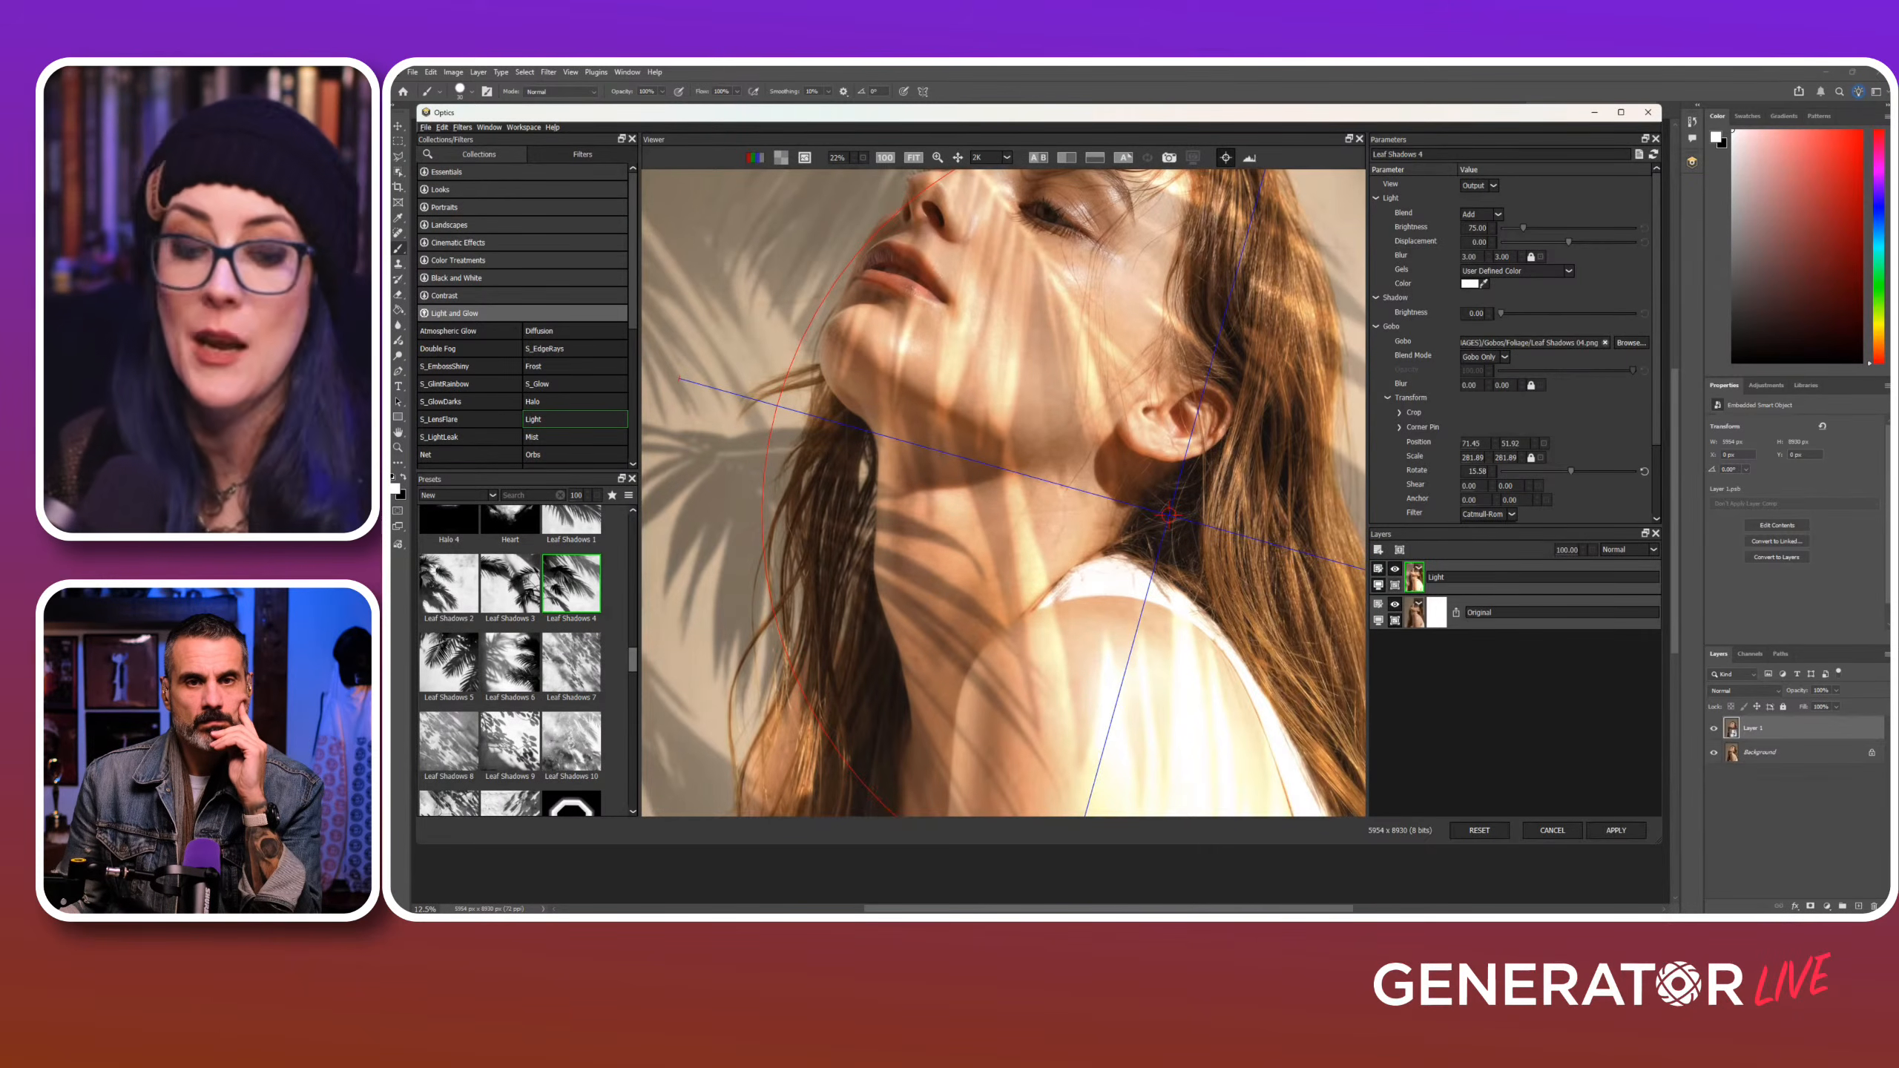
{"action": "left_click_drag", "start_coordinate": [1021, 434], "coordinate": [994, 550]}
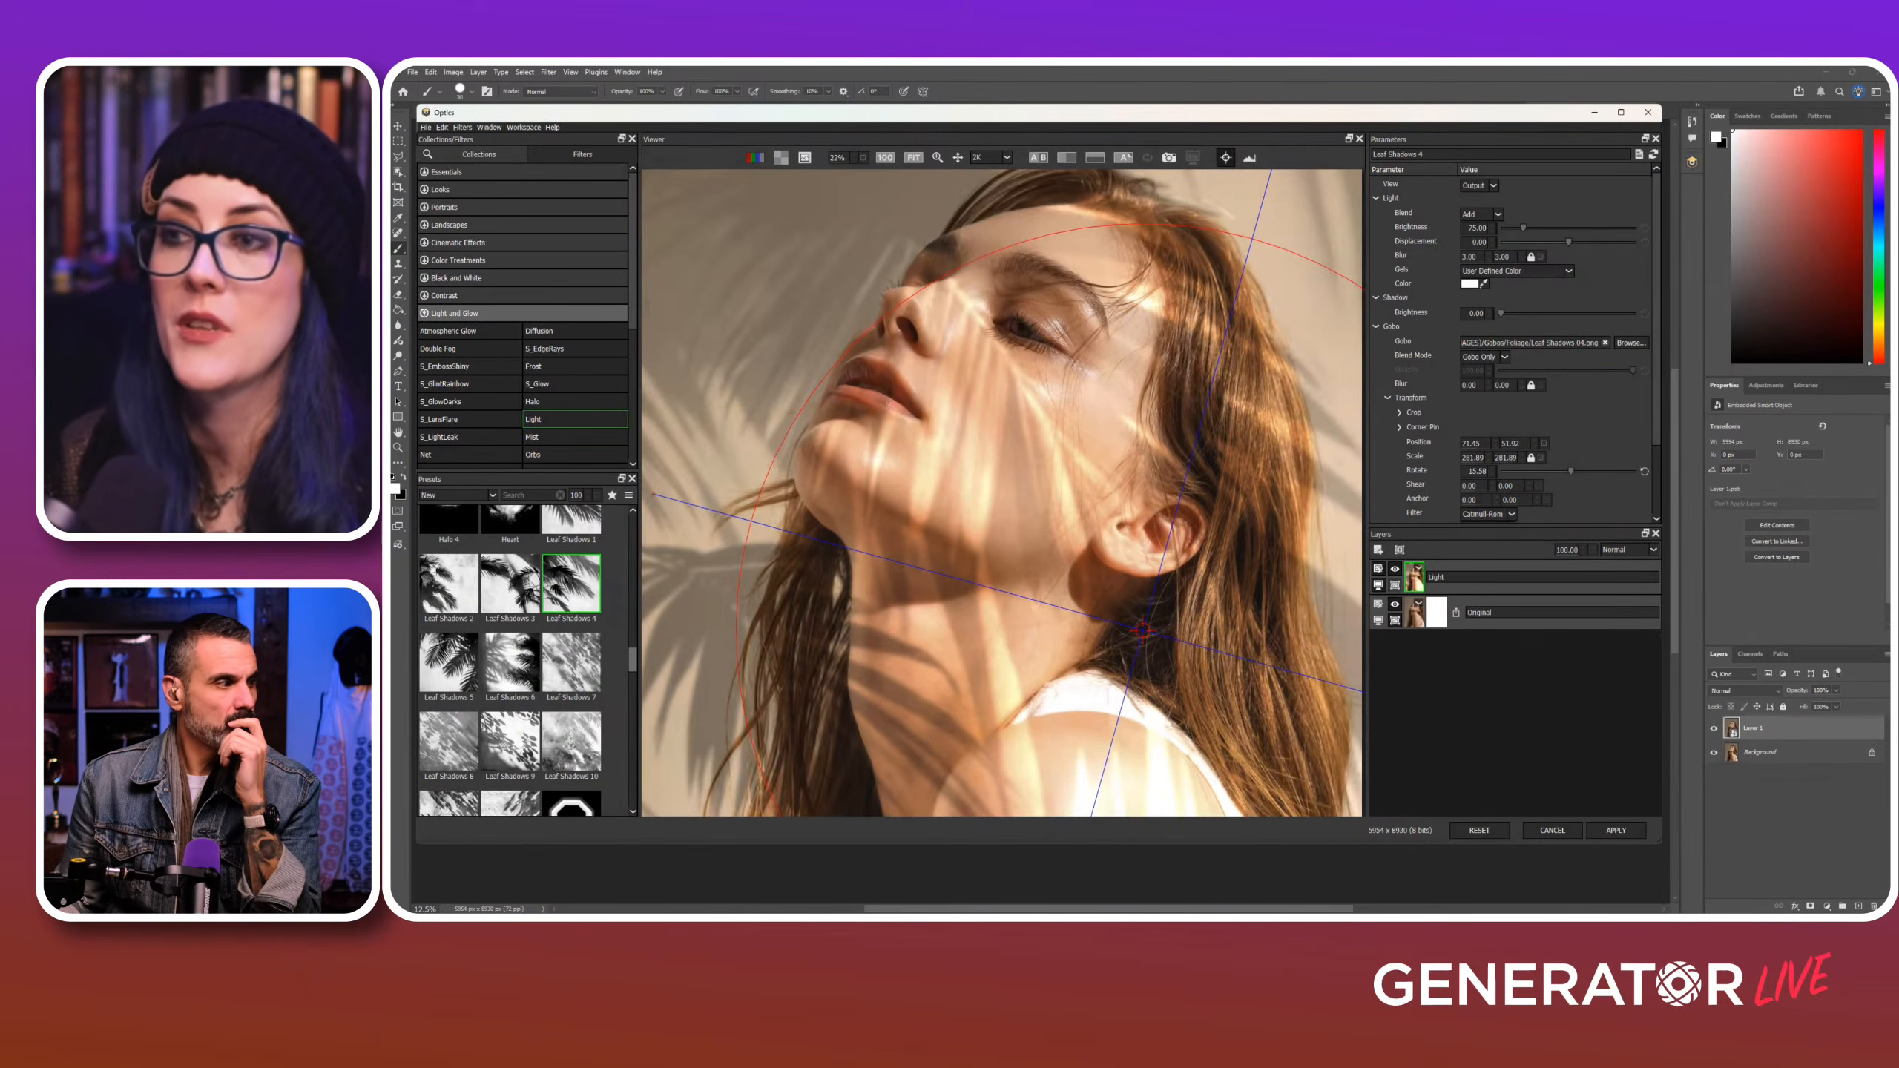
{"action": "left_click_drag", "start_coordinate": [1142, 630], "coordinate": [1286, 557]}
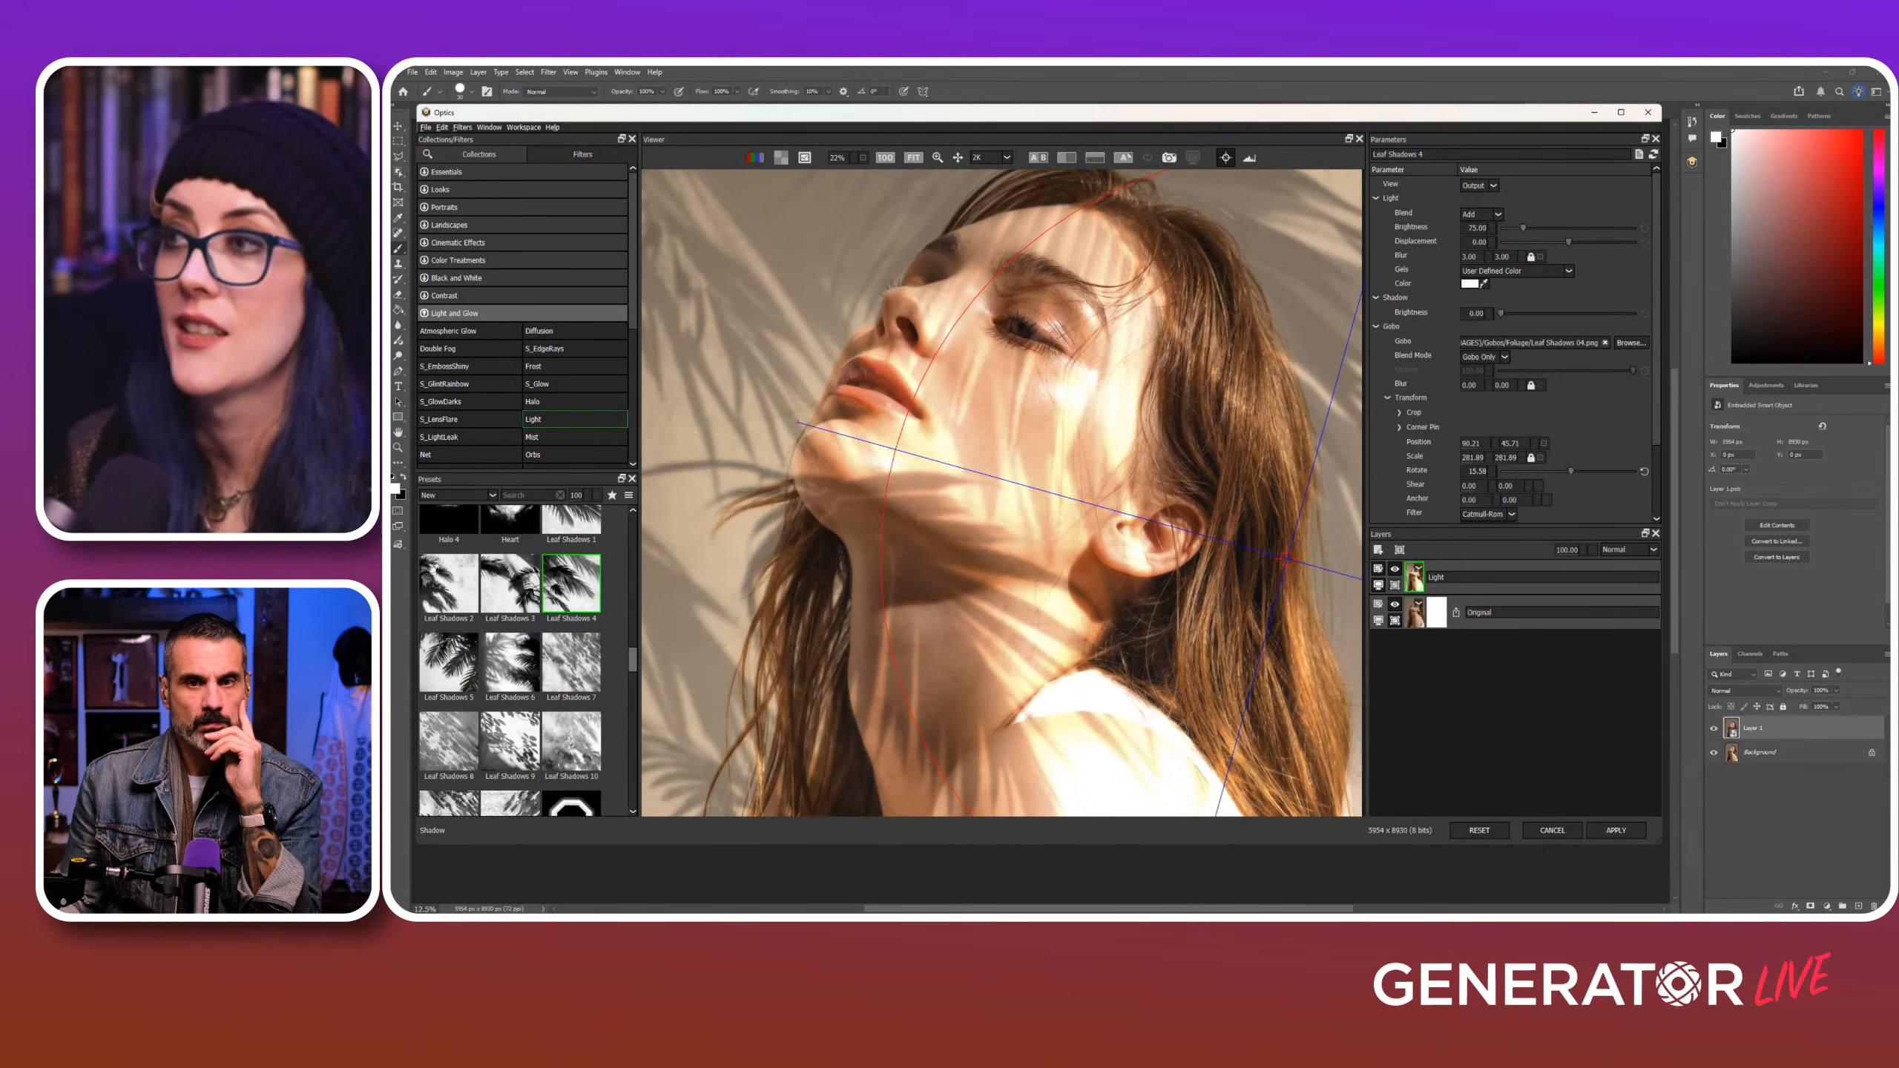
Step: Set the light's displacement to about -32 and its blur to 4
{"action": "mouse_move", "coordinate": [1569, 242]}
{"action": "left_mouse_down"}
{"action": "mouse_move", "coordinate": [1517, 242]}
{"action": "mouse_move", "coordinate": [1617, 242]}
{"action": "mouse_move", "coordinate": [1547, 242]}
{"action": "left_mouse_up"}
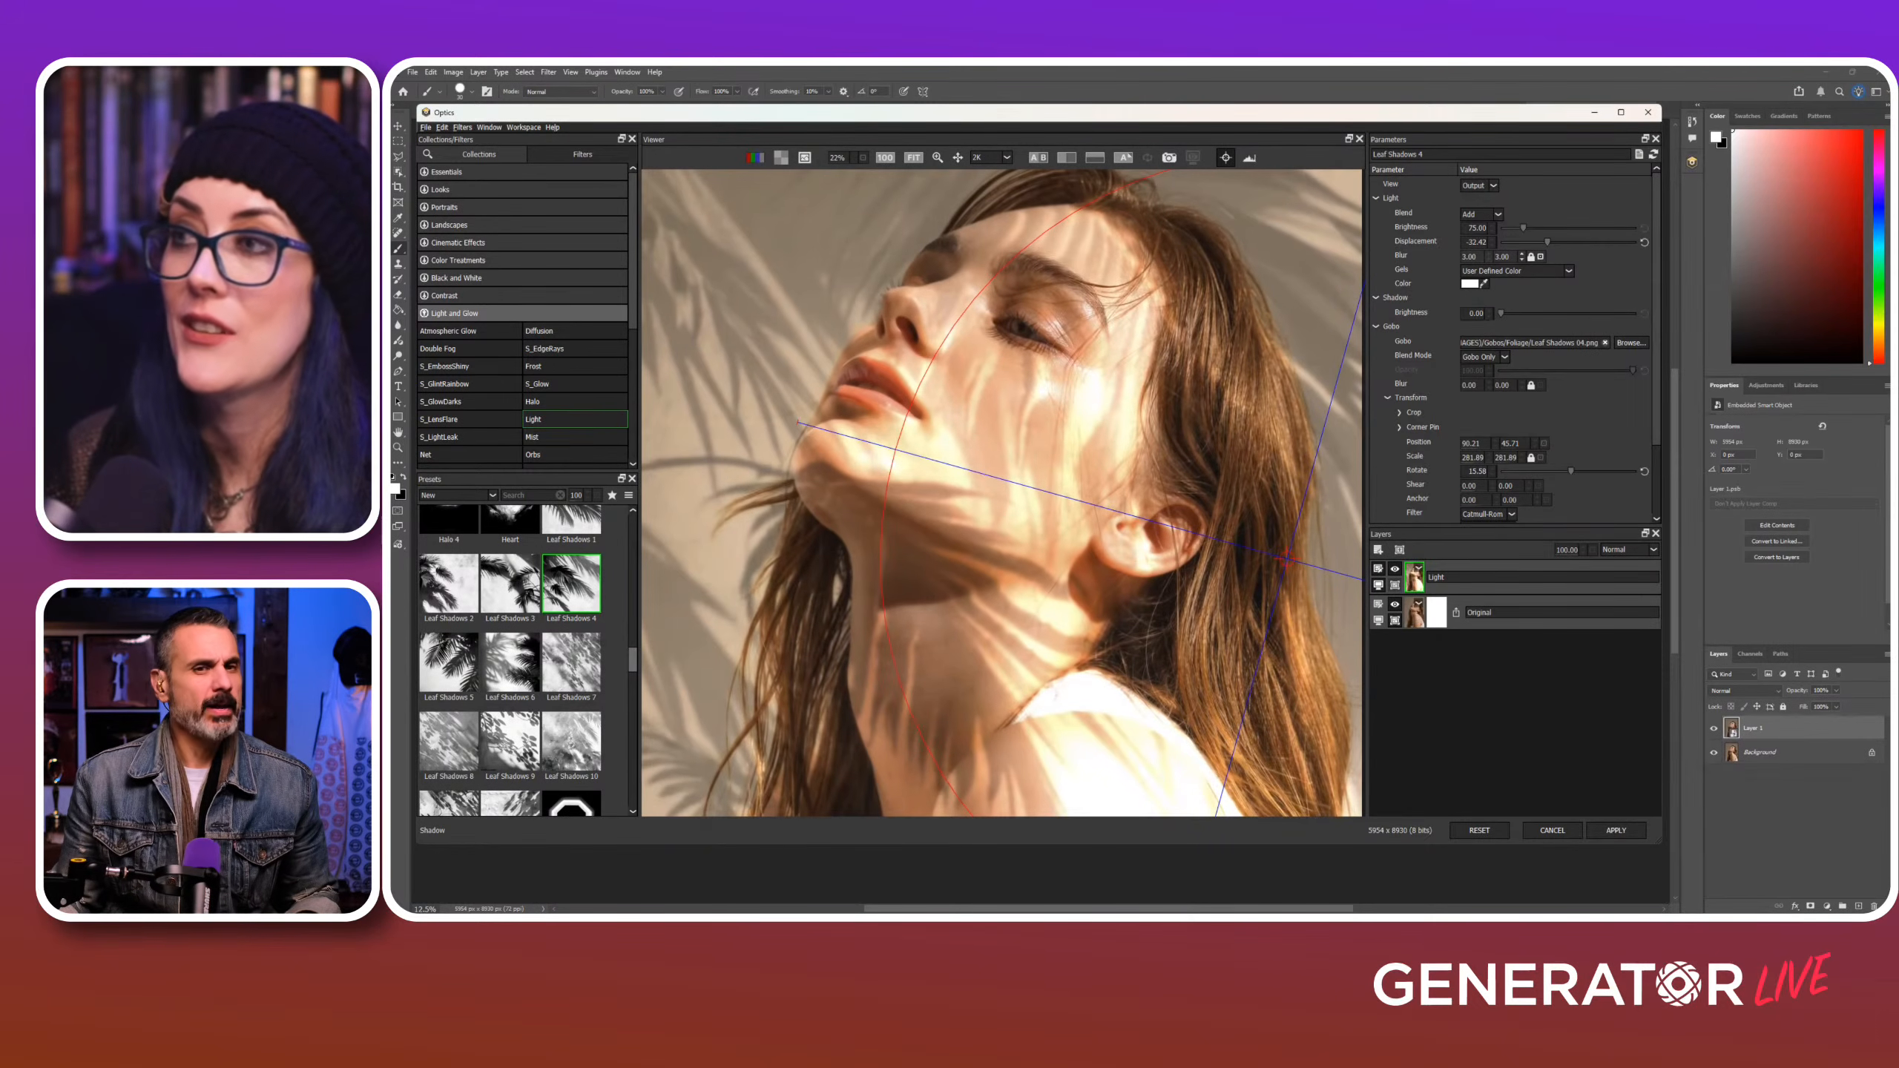
{"action": "left_click", "coordinate": [1489, 255]}
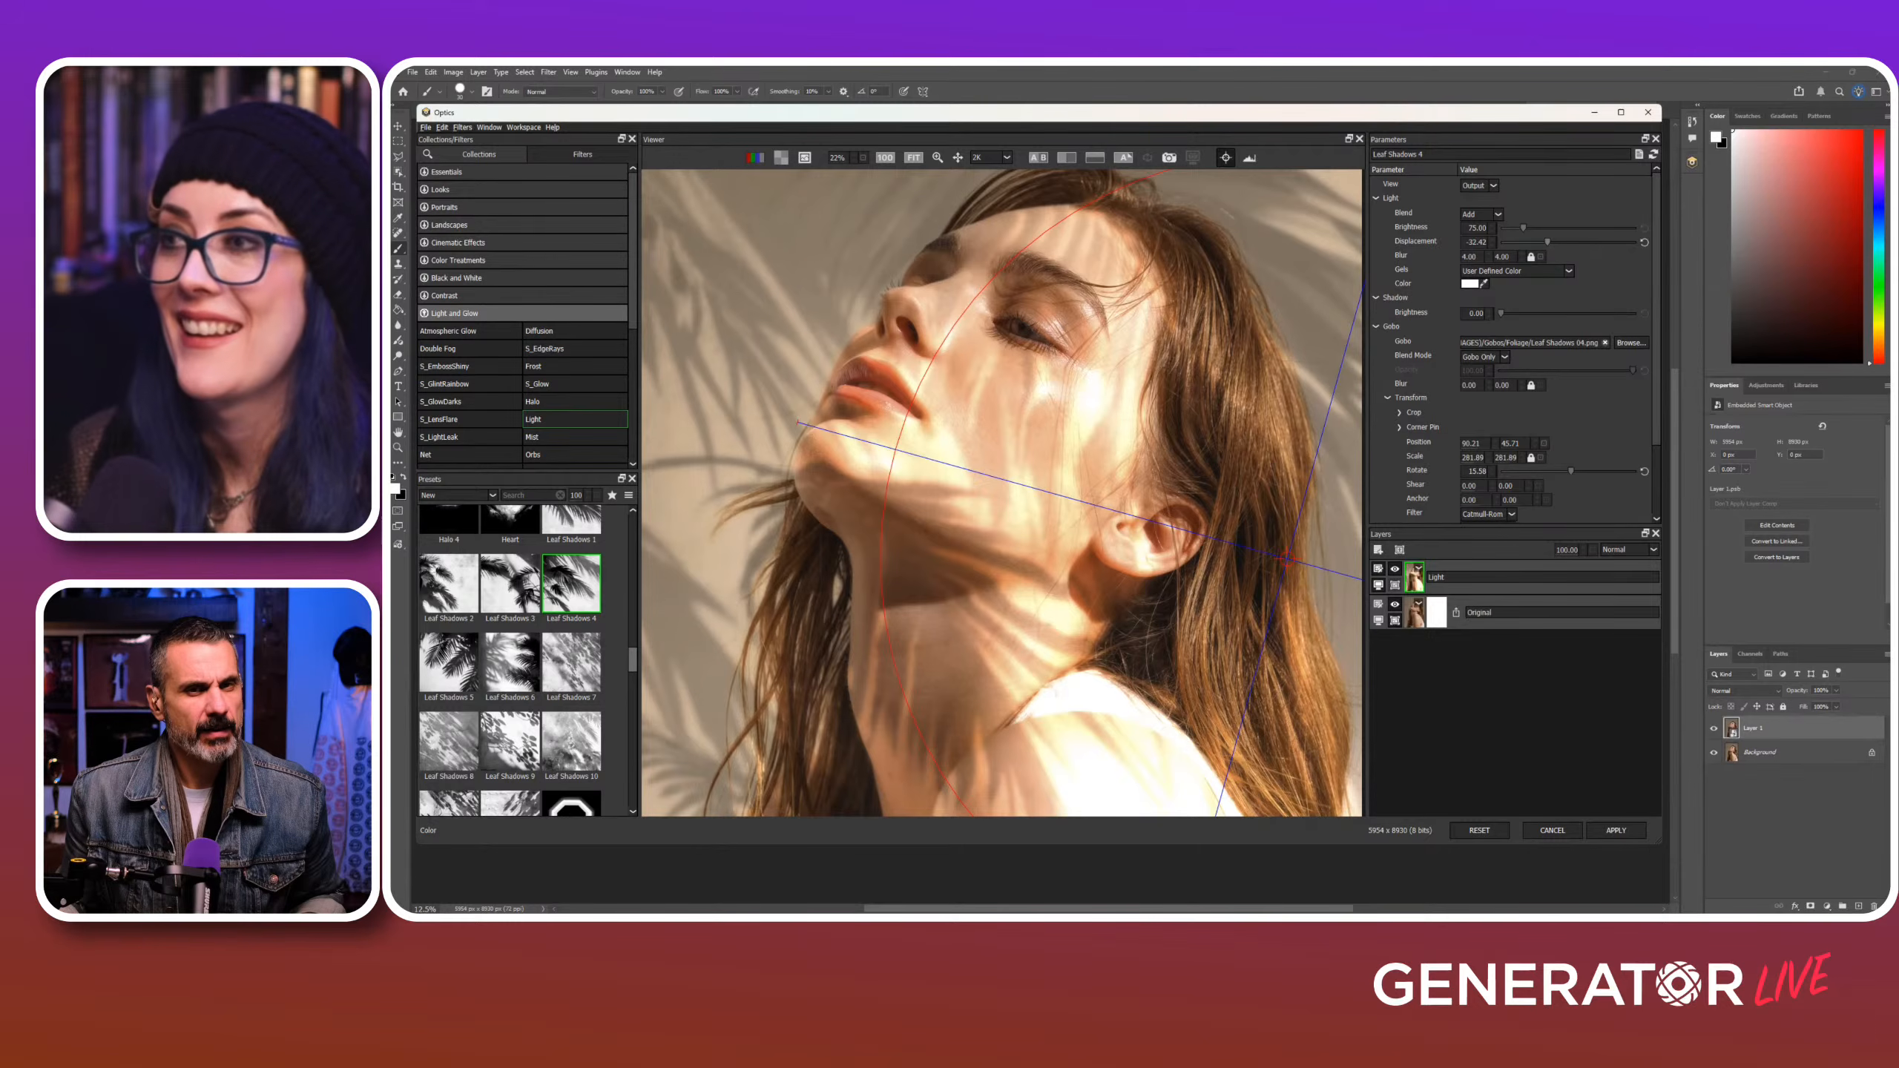
Step: Try a light displacement of about 15, reset it, and raise it to about 74
{"action": "mouse_move", "coordinate": [1548, 241]}
{"action": "left_mouse_down"}
{"action": "mouse_move", "coordinate": [1616, 242]}
{"action": "mouse_move", "coordinate": [1579, 242]}
{"action": "left_mouse_up"}
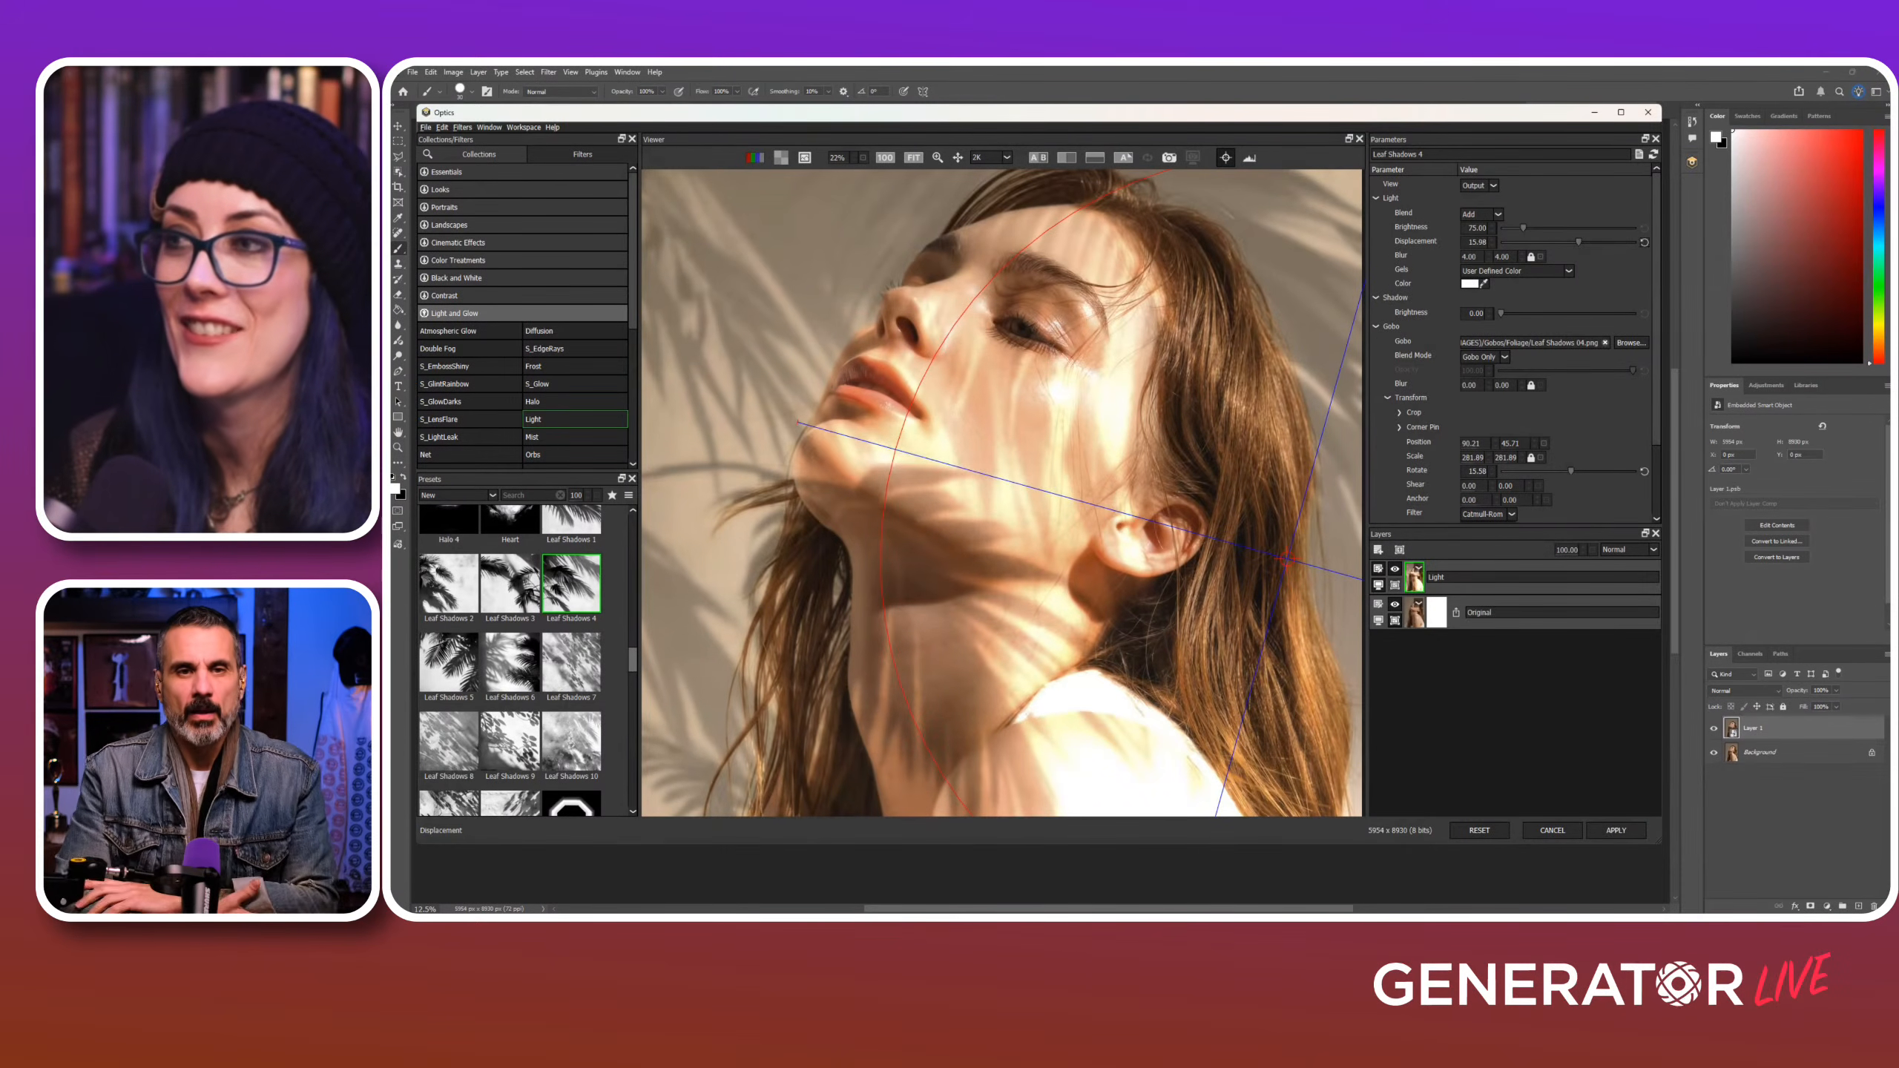
{"action": "left_click", "coordinate": [1644, 242]}
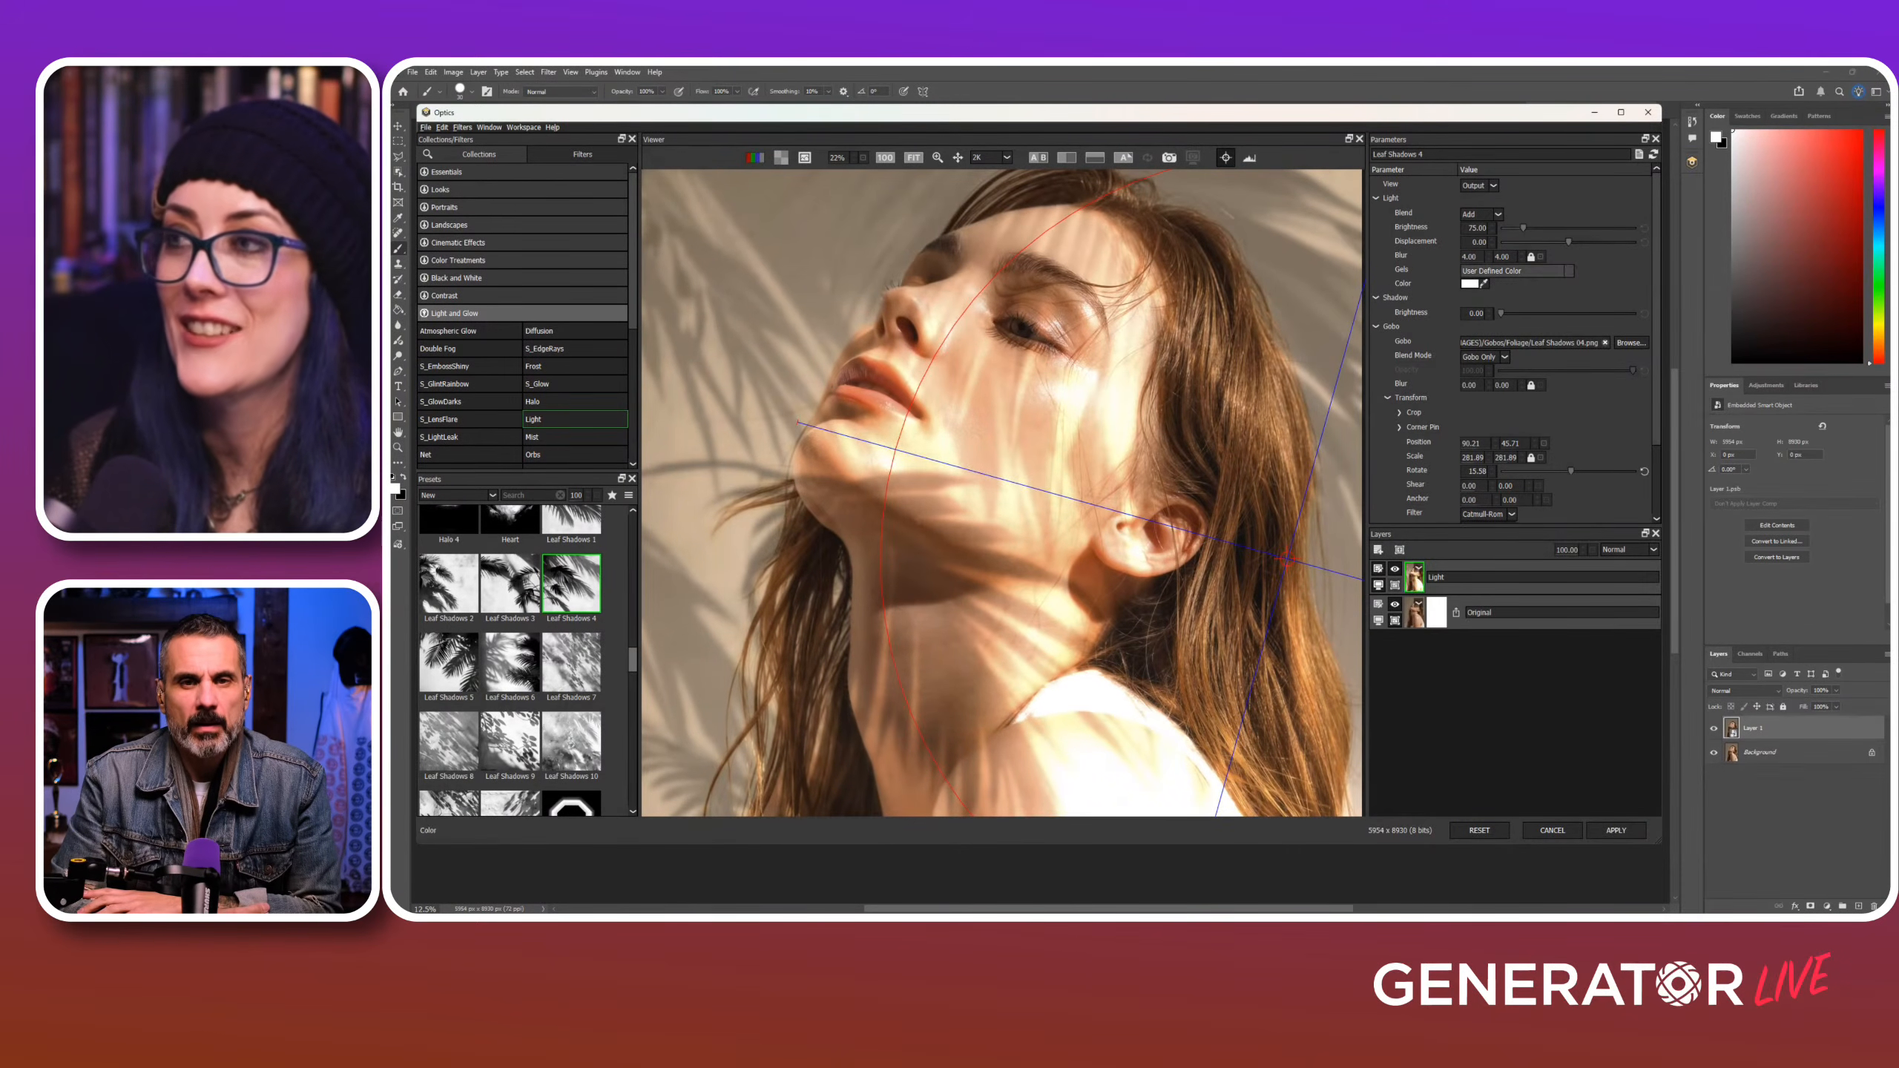
{"action": "scroll", "coordinate": [1003, 494], "scroll_direction": "down", "scroll_amount": 2}
{"action": "scroll", "coordinate": [1002, 494], "scroll_direction": "up", "scroll_amount": 1}
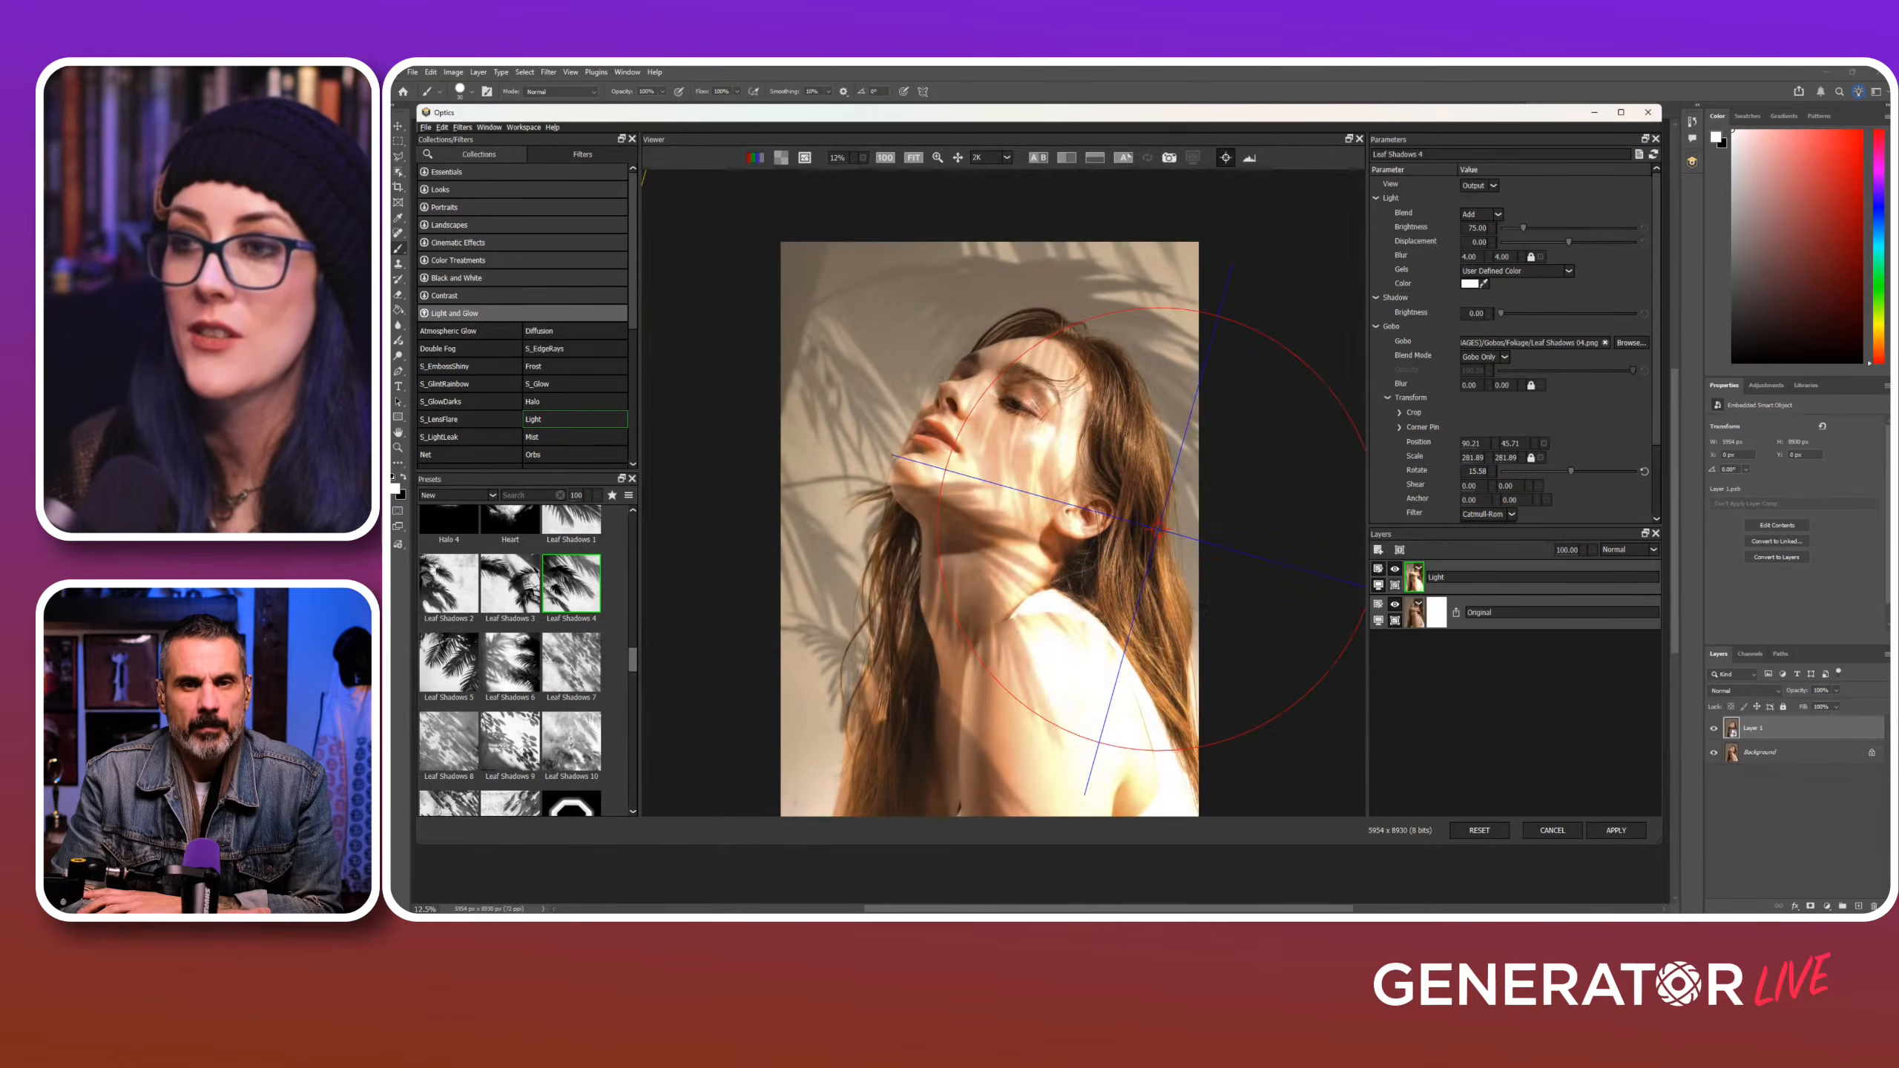
{"action": "scroll", "coordinate": [1003, 493], "scroll_direction": "up", "scroll_amount": 1}
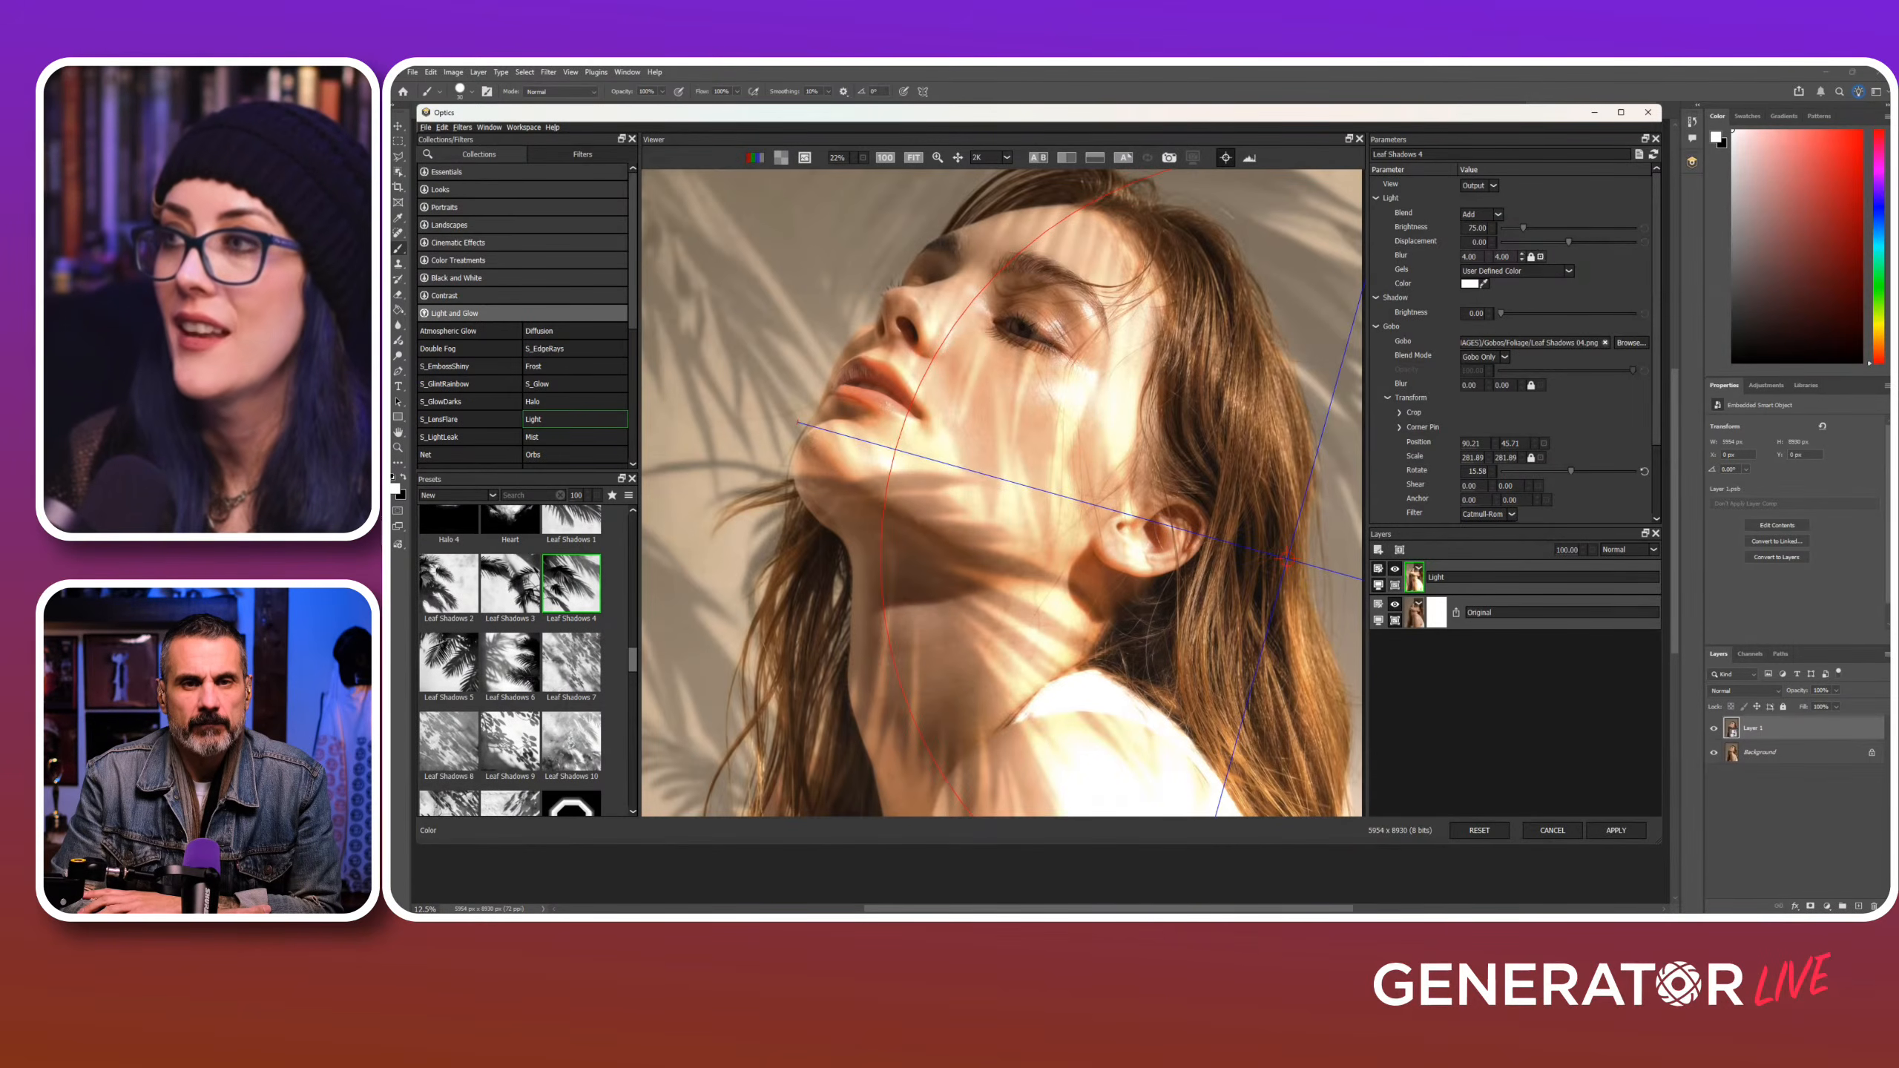
{"action": "left_click_drag", "start_coordinate": [1569, 242], "coordinate": [1617, 242]}
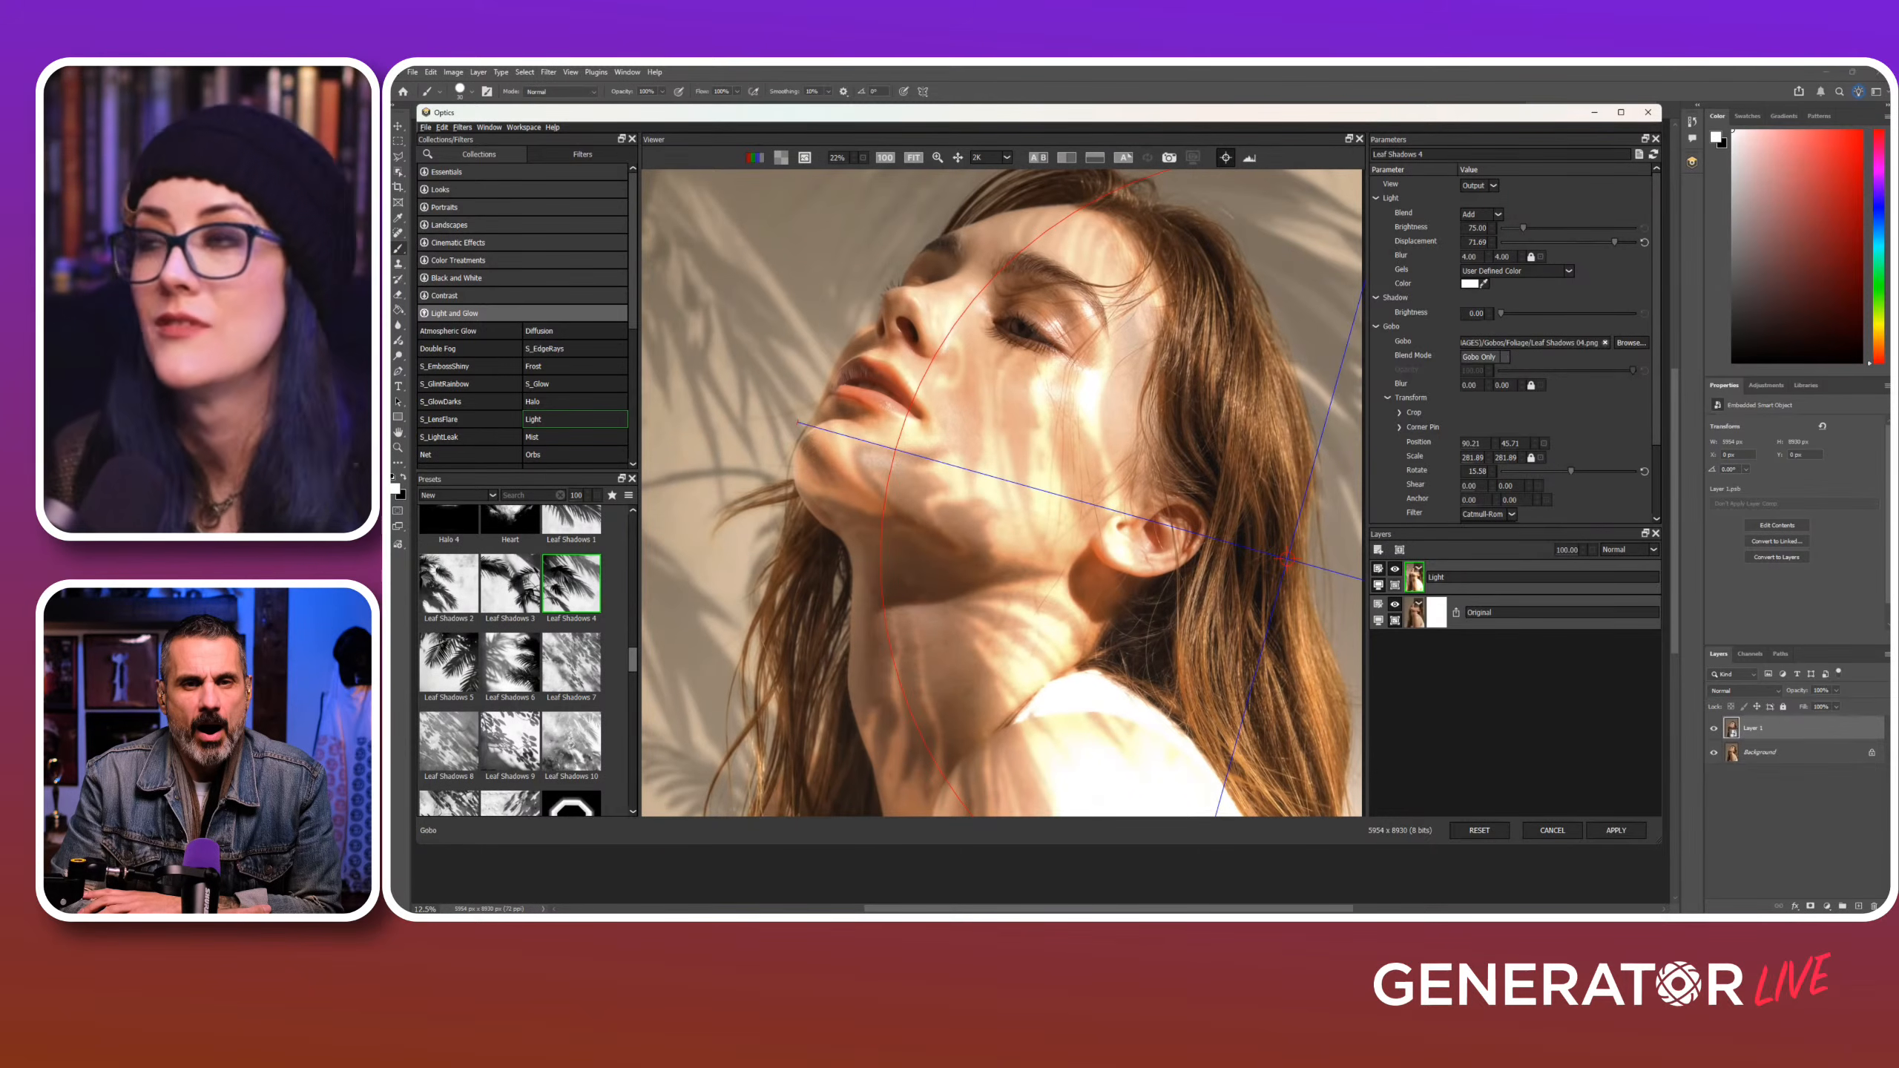
Step: Set the light's blend to Screen and raise its brightness to about 135
{"action": "left_click", "coordinate": [1481, 214]}
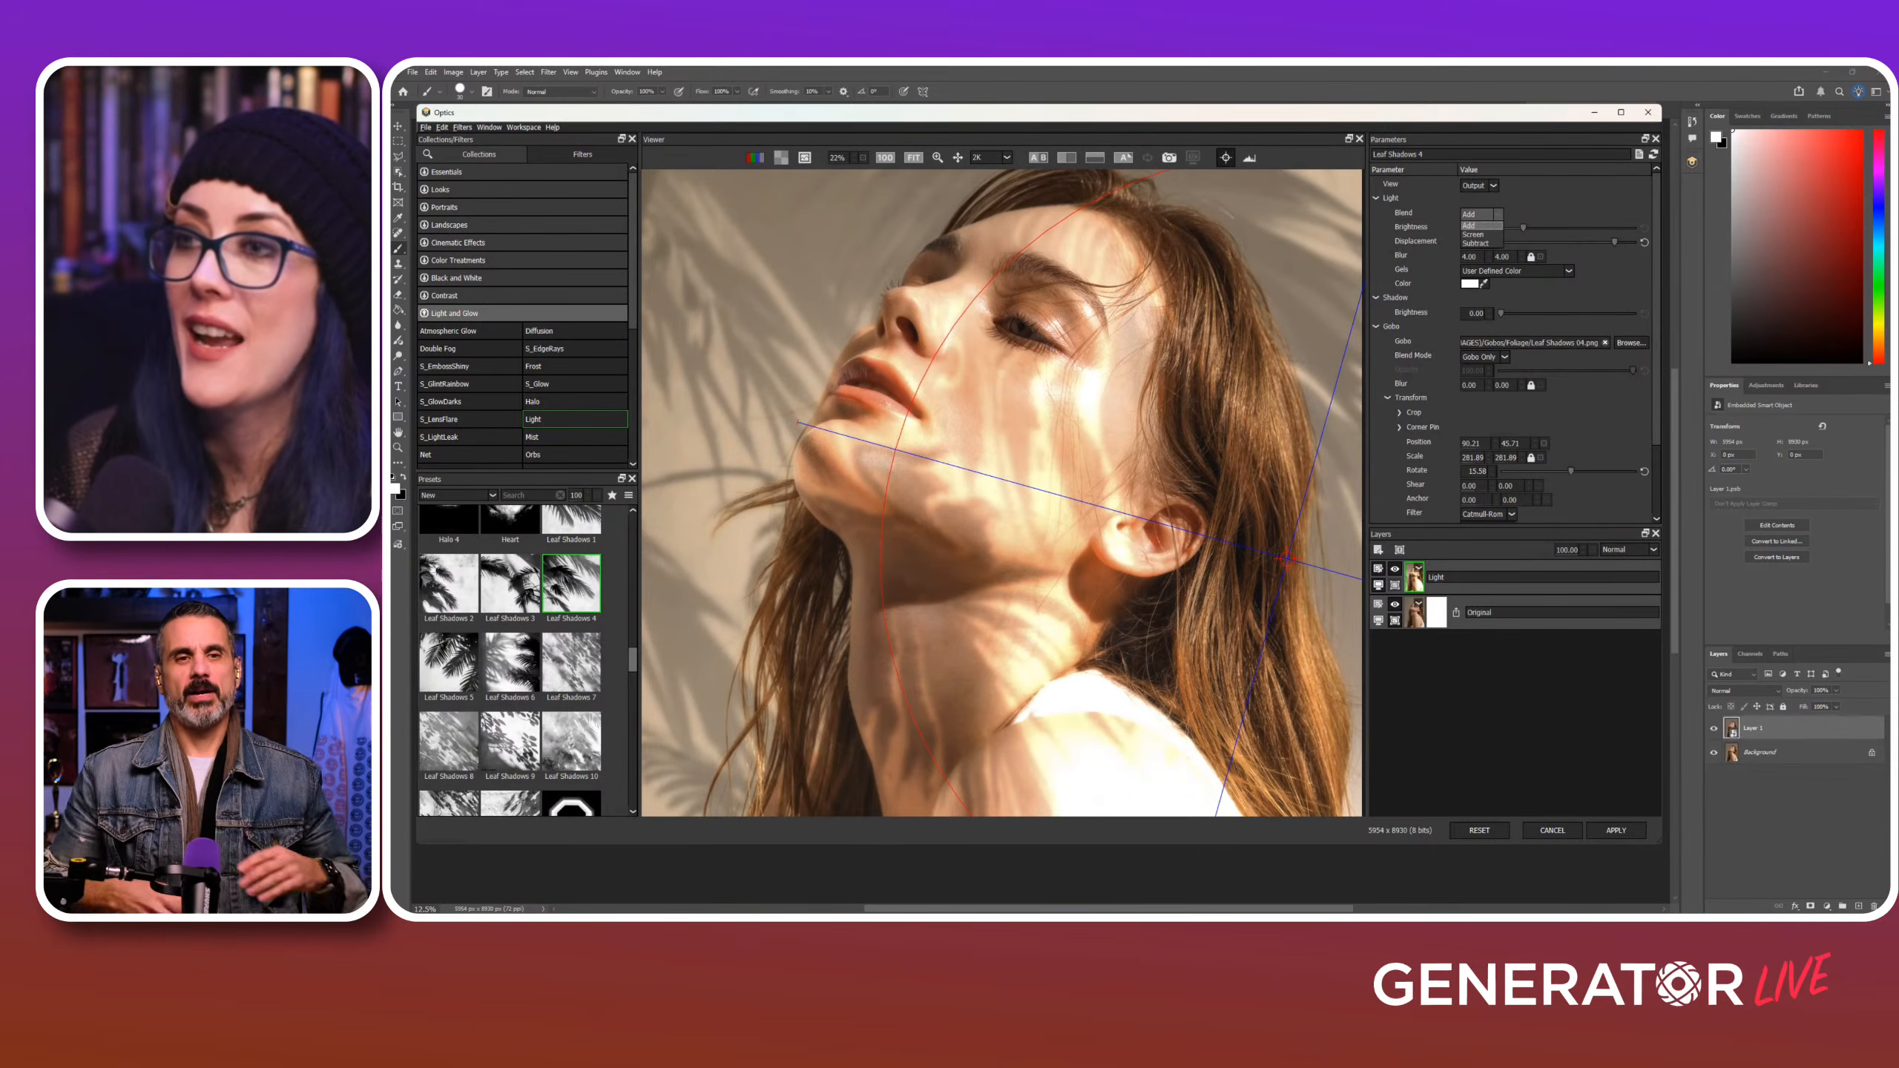
{"action": "left_click", "coordinate": [1478, 229]}
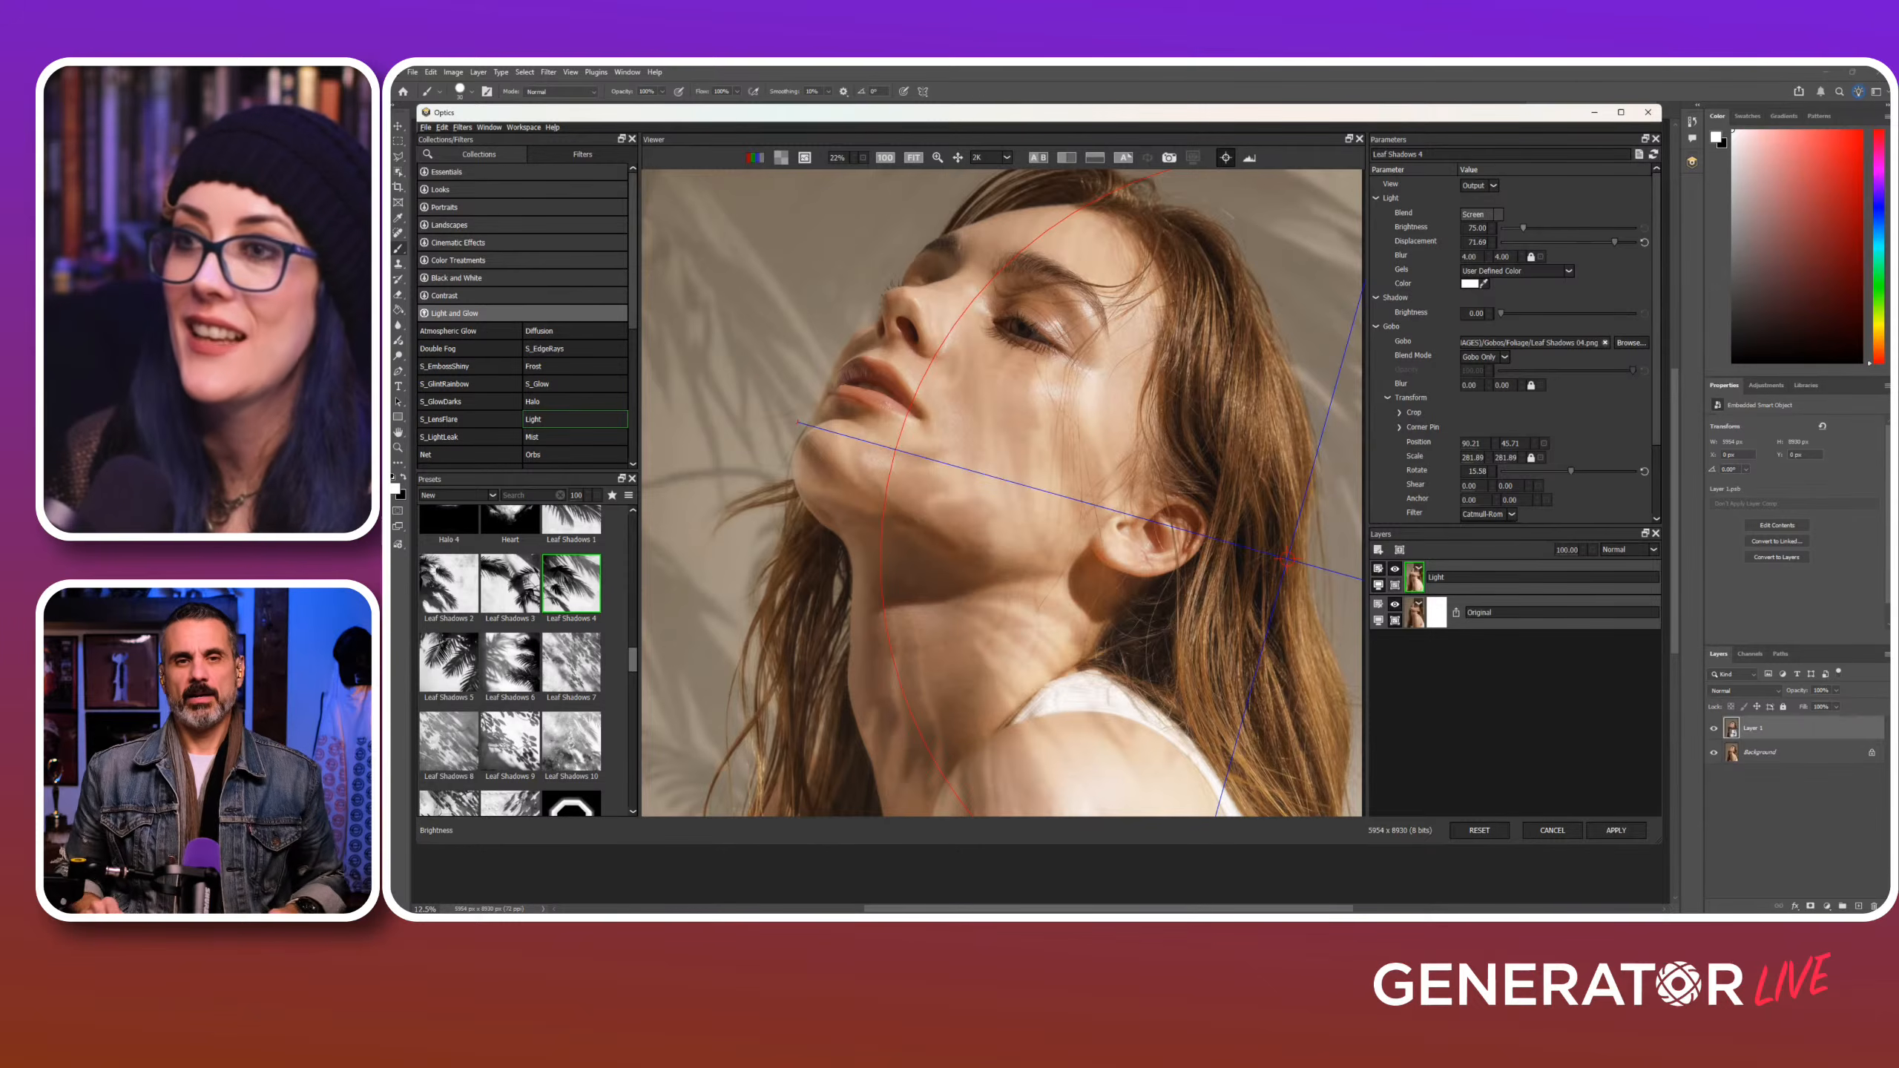
{"action": "left_click_drag", "start_coordinate": [1523, 228], "coordinate": [1539, 228]}
Step: Try the Subtract blend for the light and return it to Screen
{"action": "left_click", "coordinate": [1482, 214]}
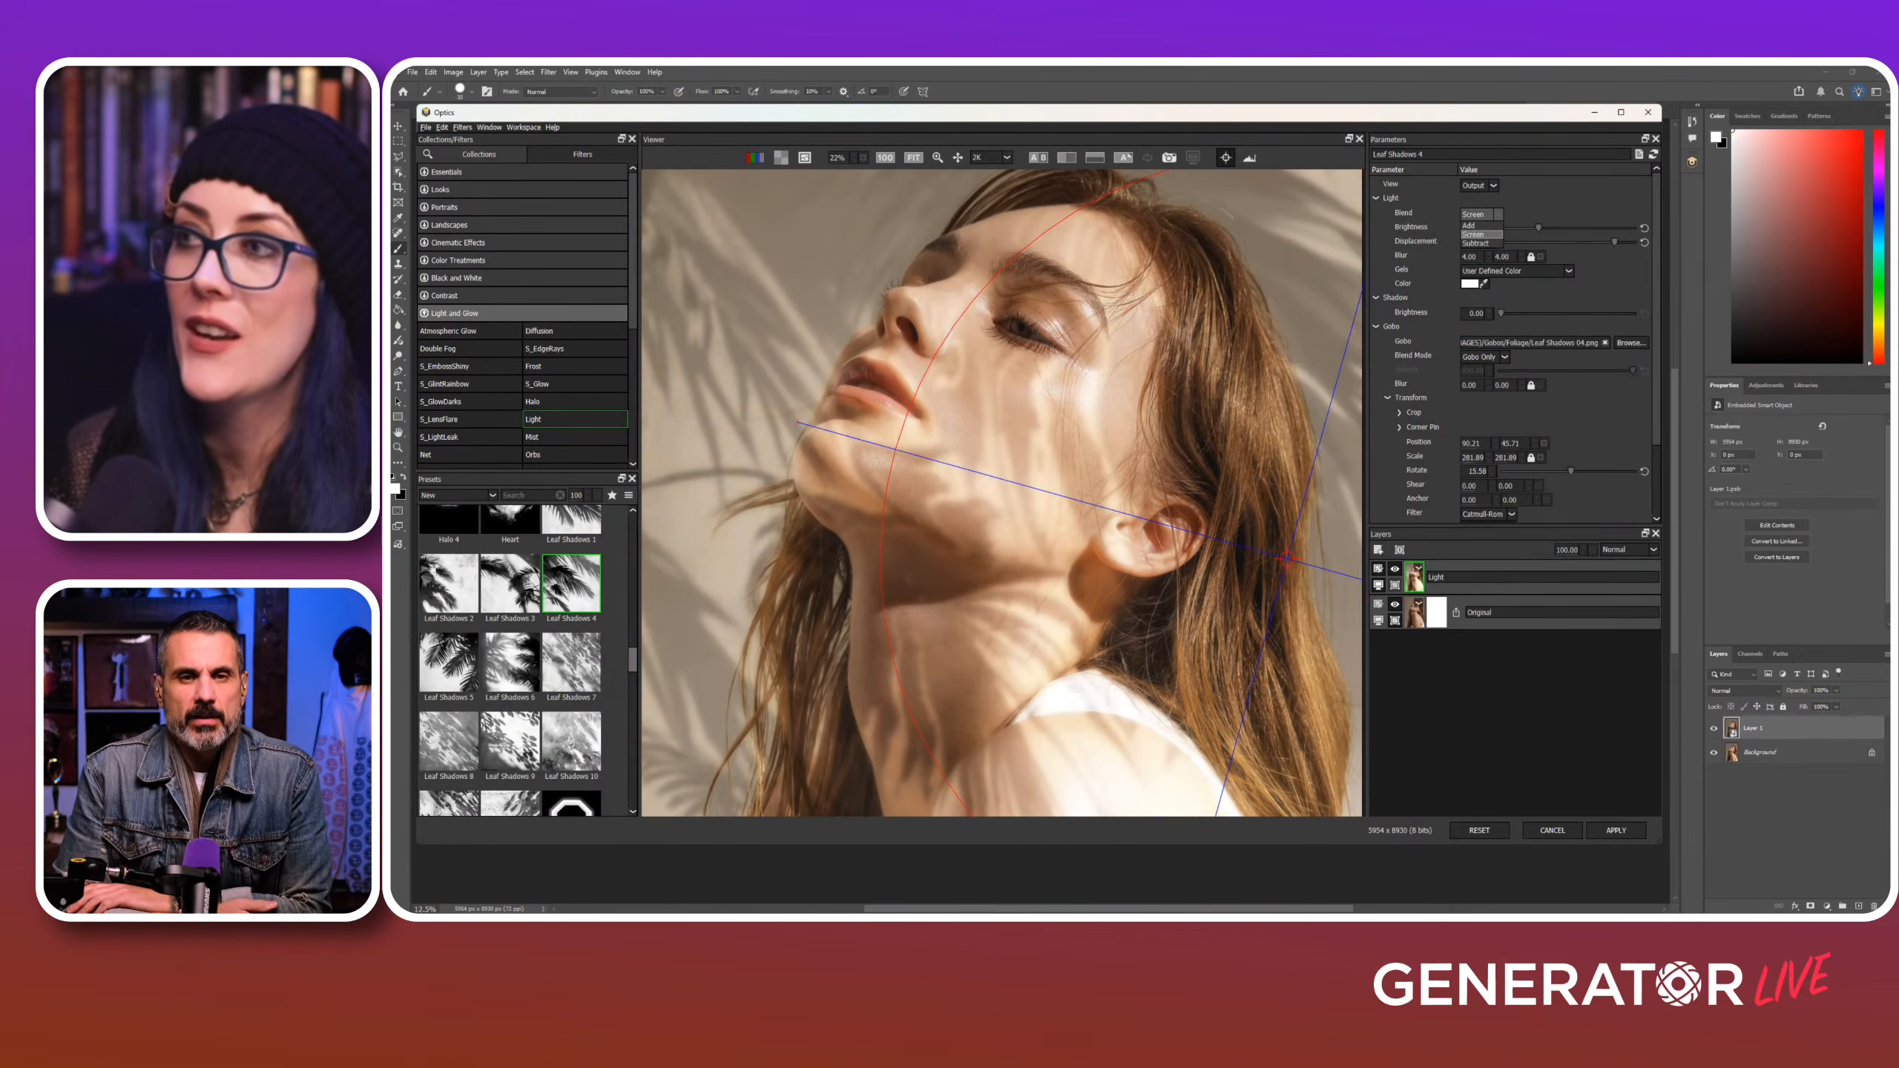
{"action": "left_click", "coordinate": [1476, 243]}
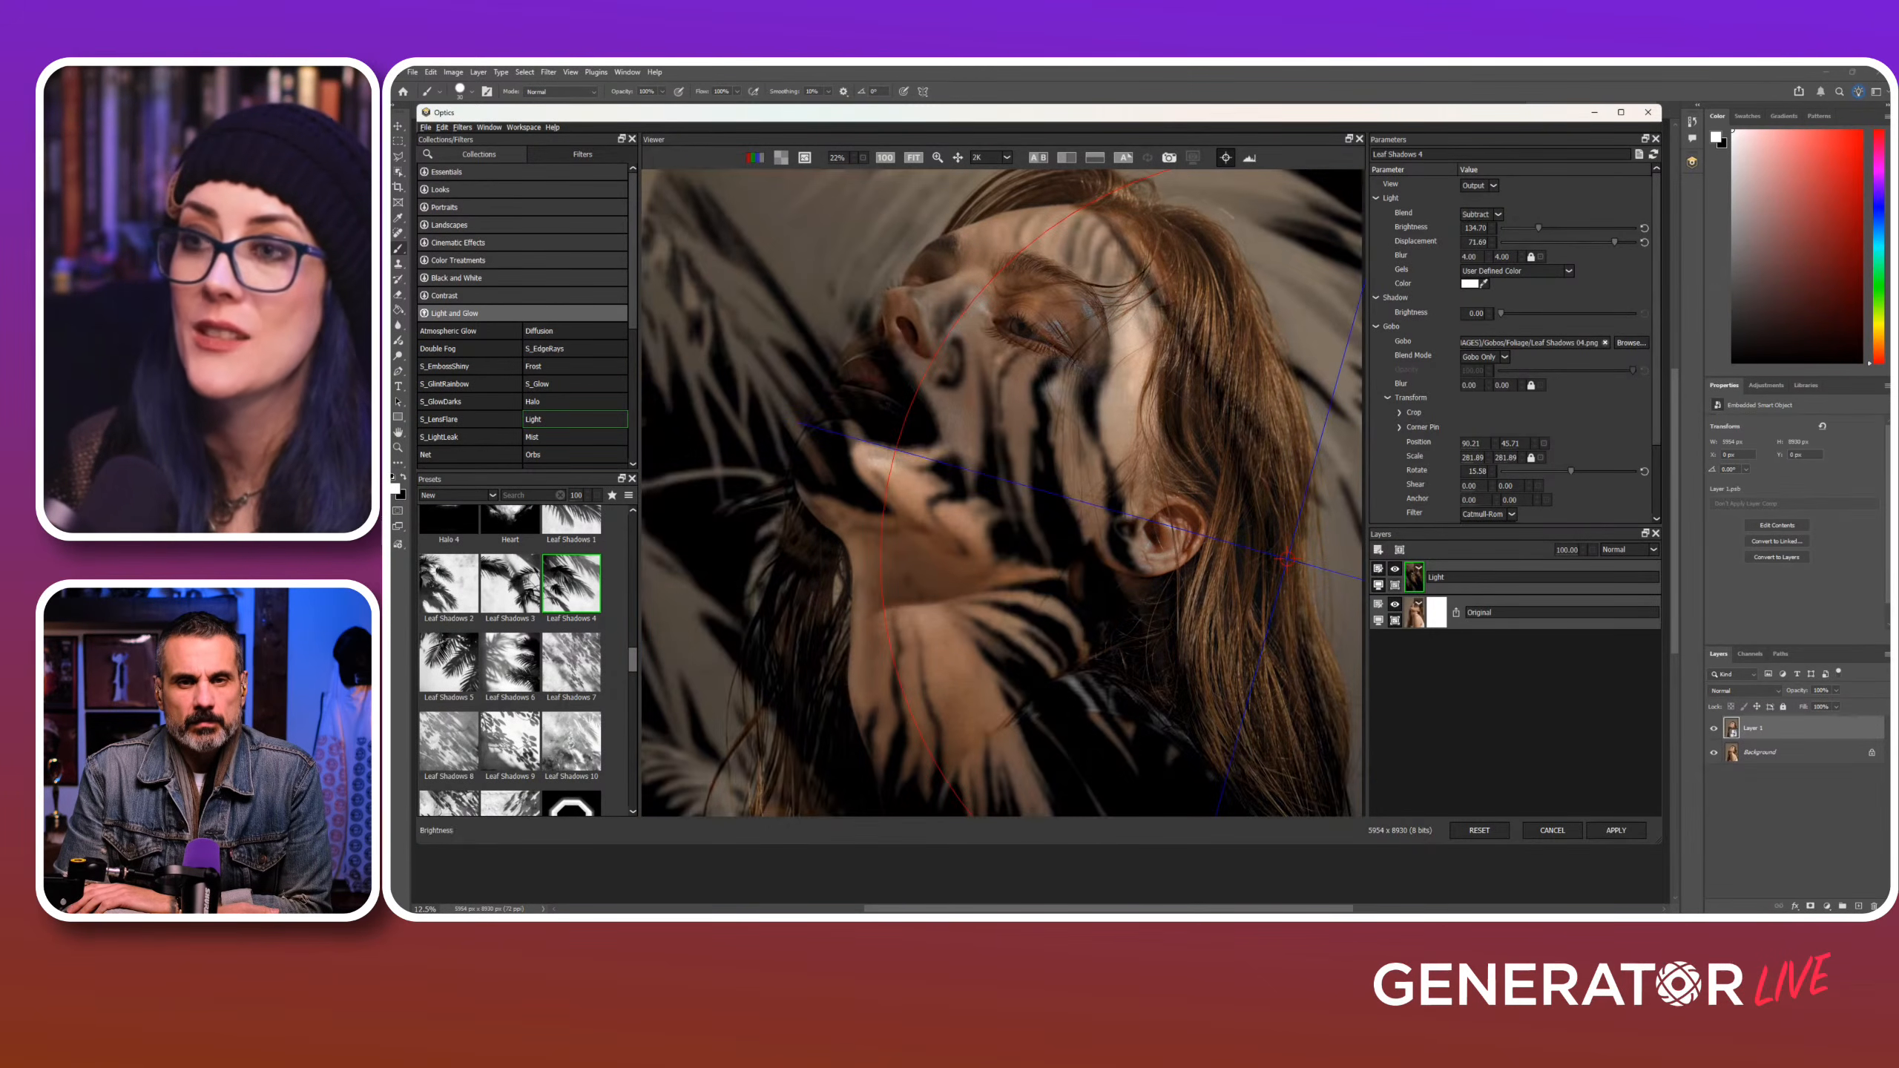
{"action": "left_click", "coordinate": [1481, 213]}
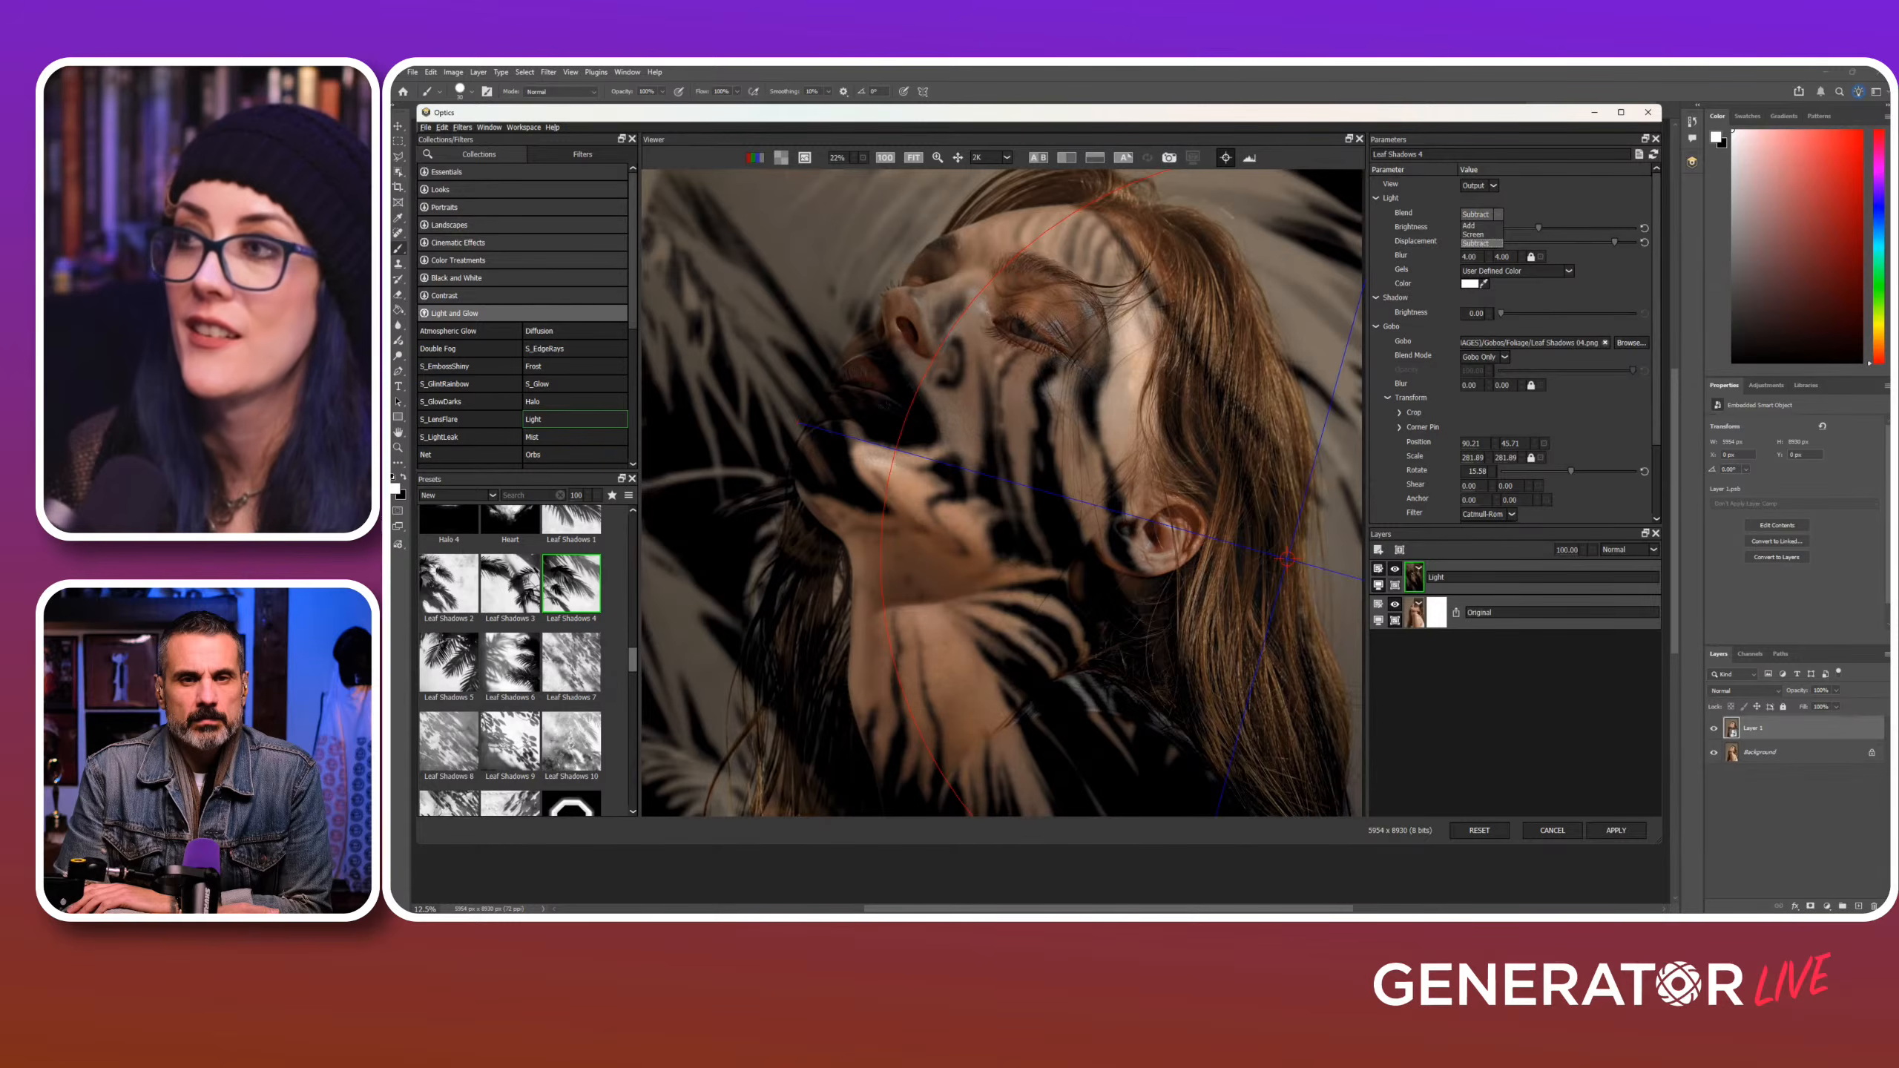
{"action": "left_click", "coordinate": [1473, 235]}
Step: Set the light's displacement to about -41 while viewing the whole portrait
{"action": "scroll", "coordinate": [1004, 494], "scroll_direction": "down", "scroll_amount": 2}
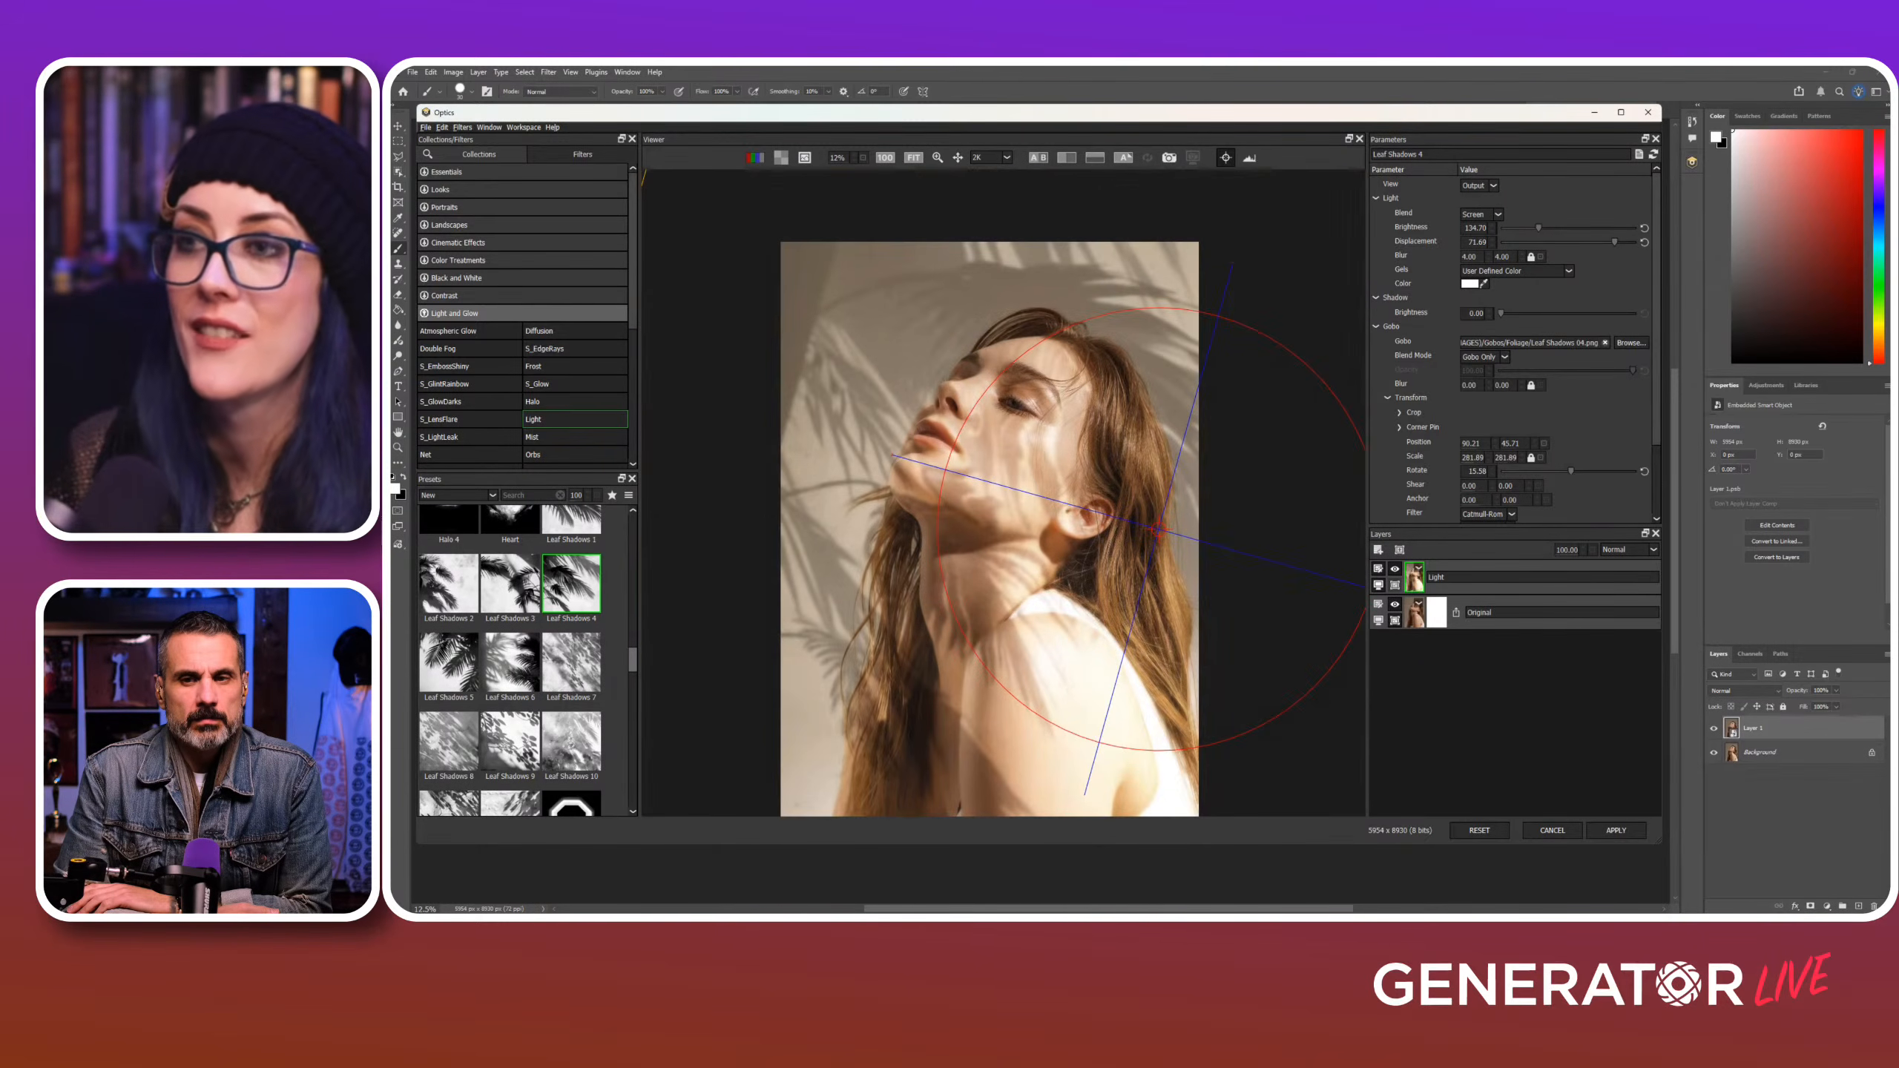
{"action": "left_click_drag", "start_coordinate": [1003, 494], "coordinate": [1000, 406]}
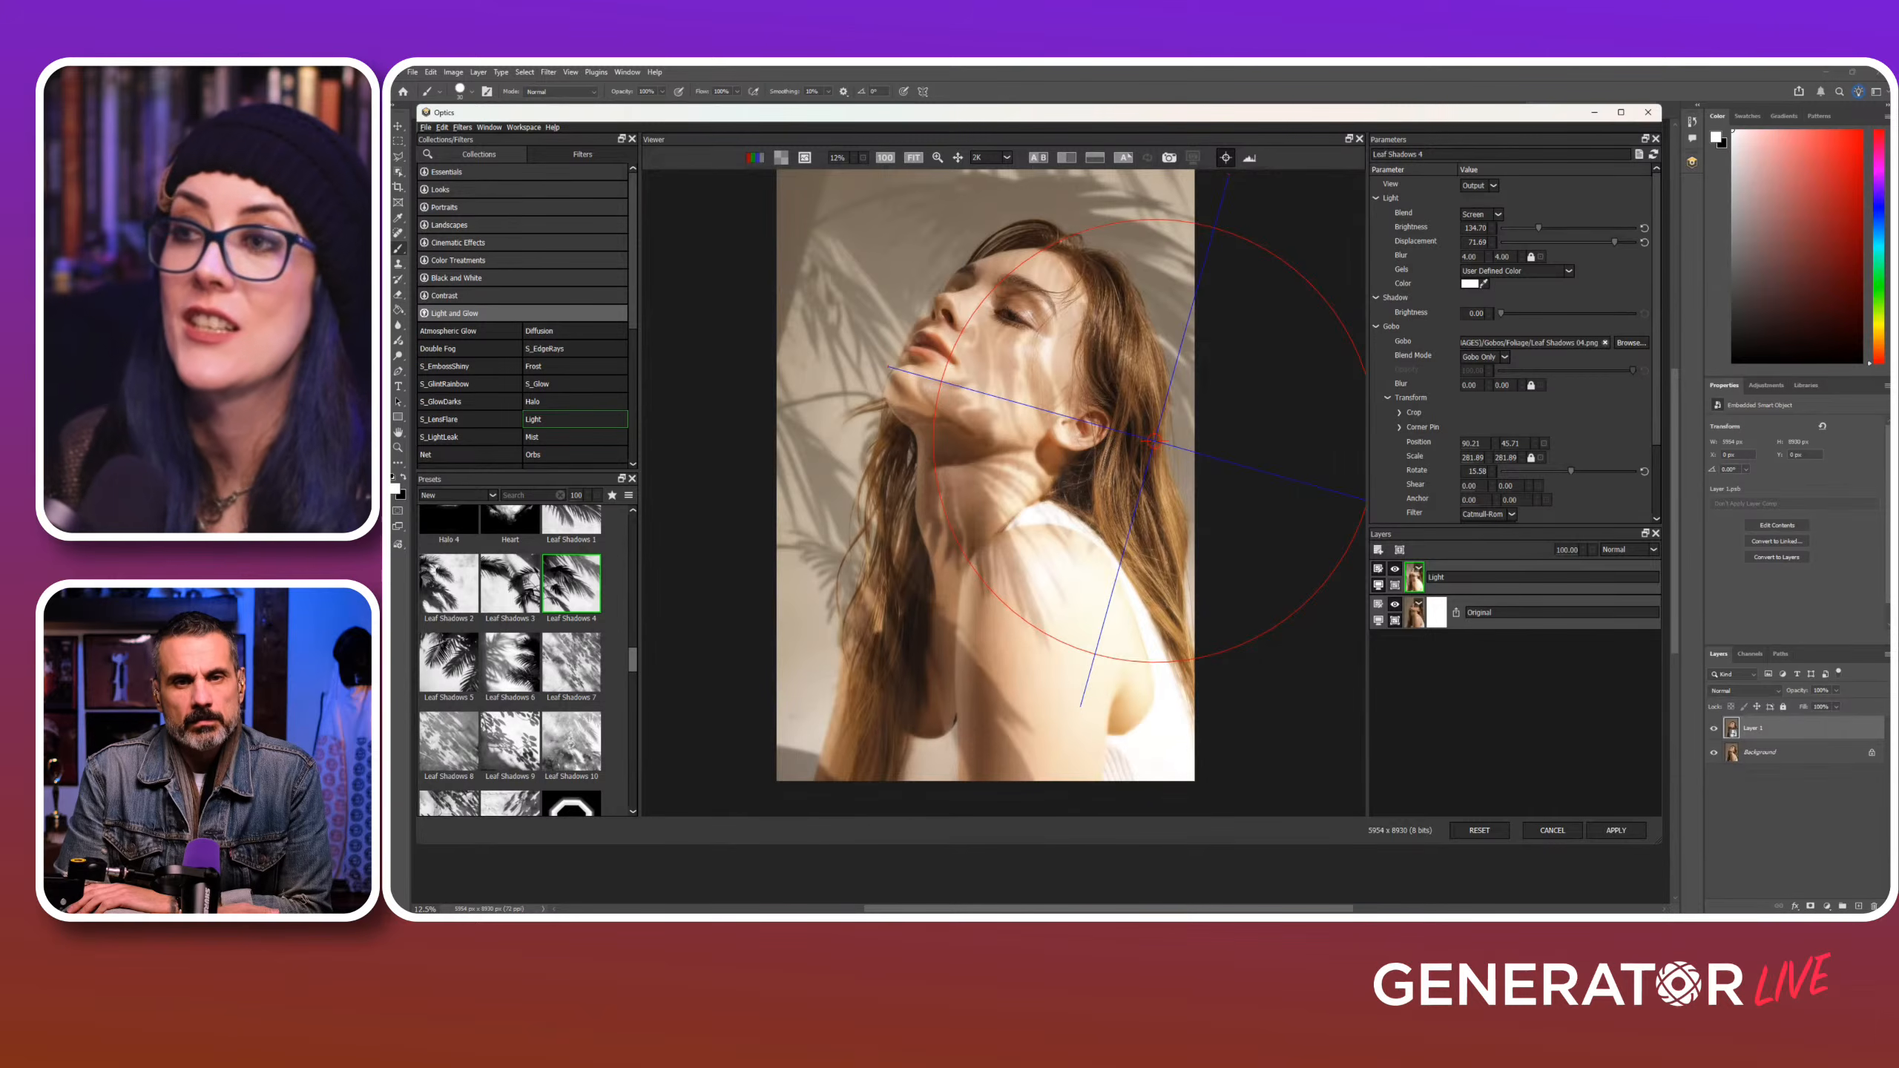
{"action": "left_click_drag", "start_coordinate": [1615, 242], "coordinate": [1542, 243]}
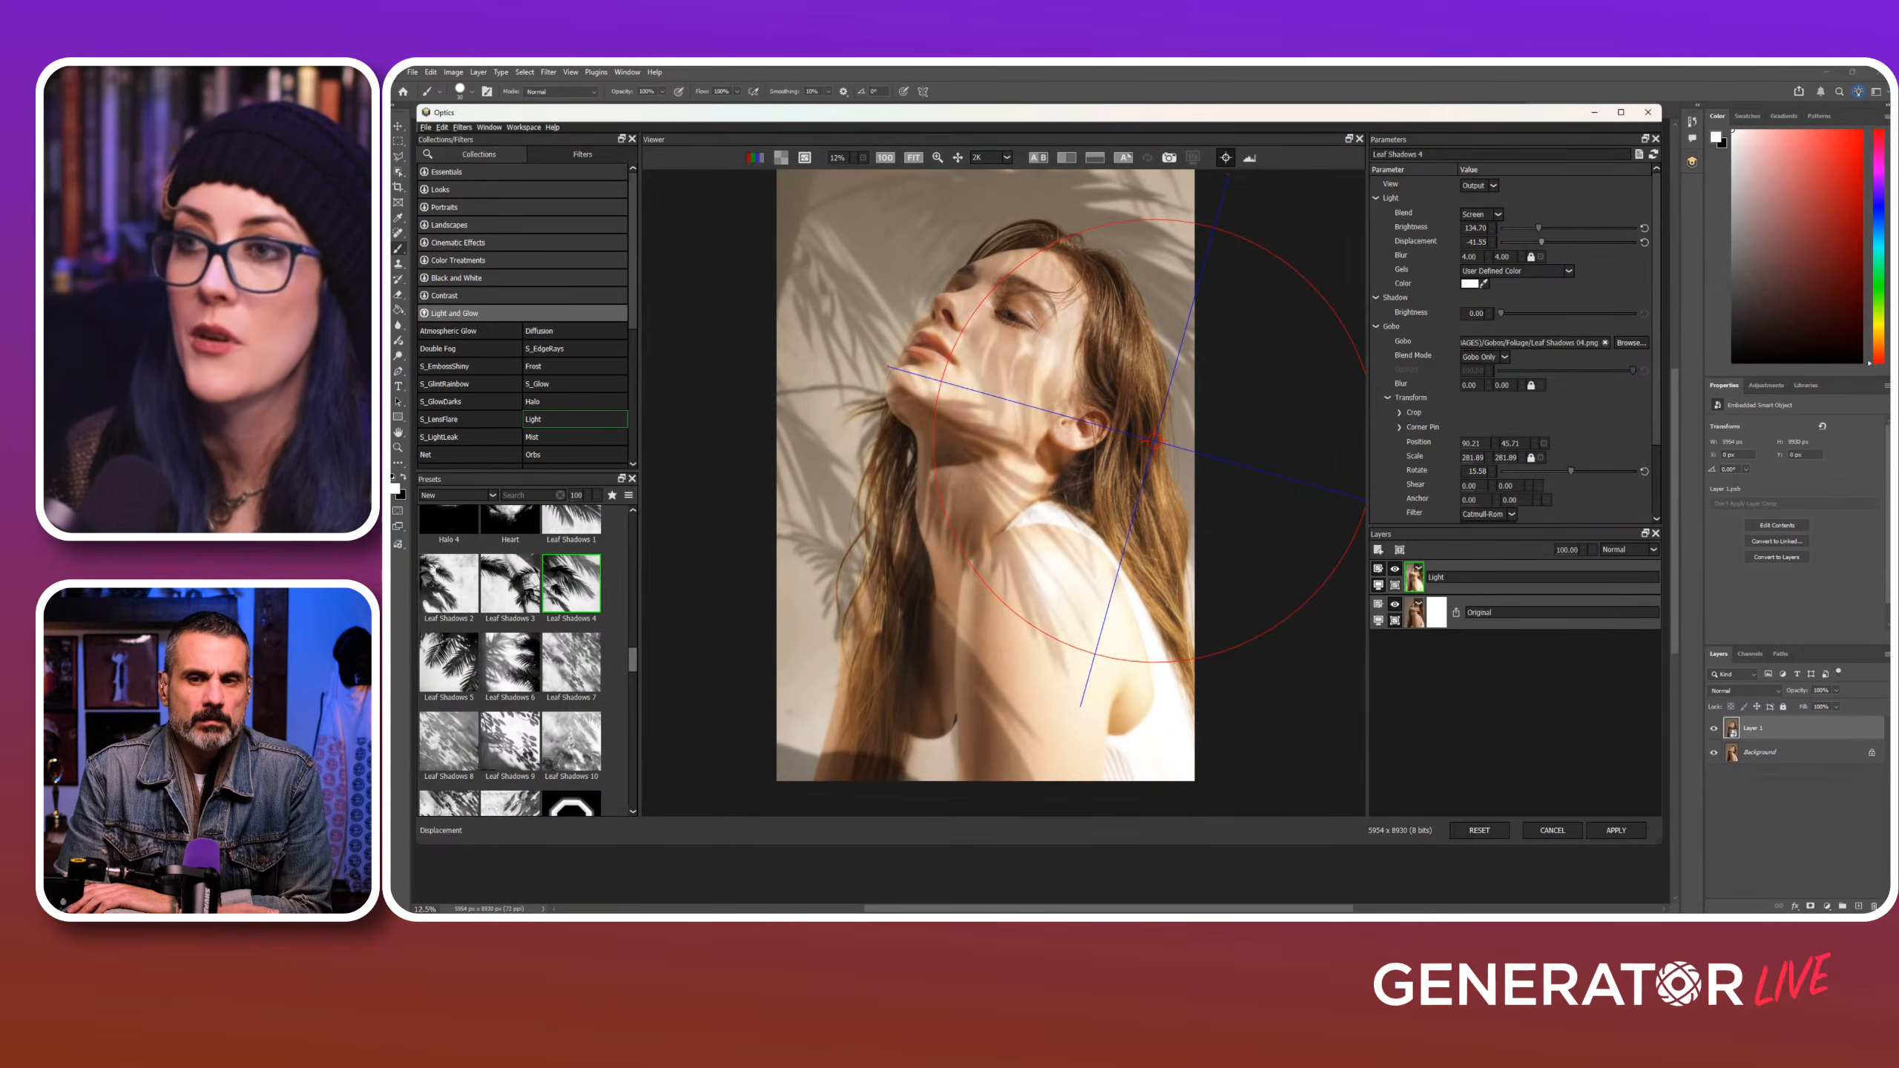
Step: Add an EZ Mask to the Light layer and paint green include strokes over the woman's face, neck, hair and shoulder
{"action": "left_click", "coordinate": [1400, 550]}
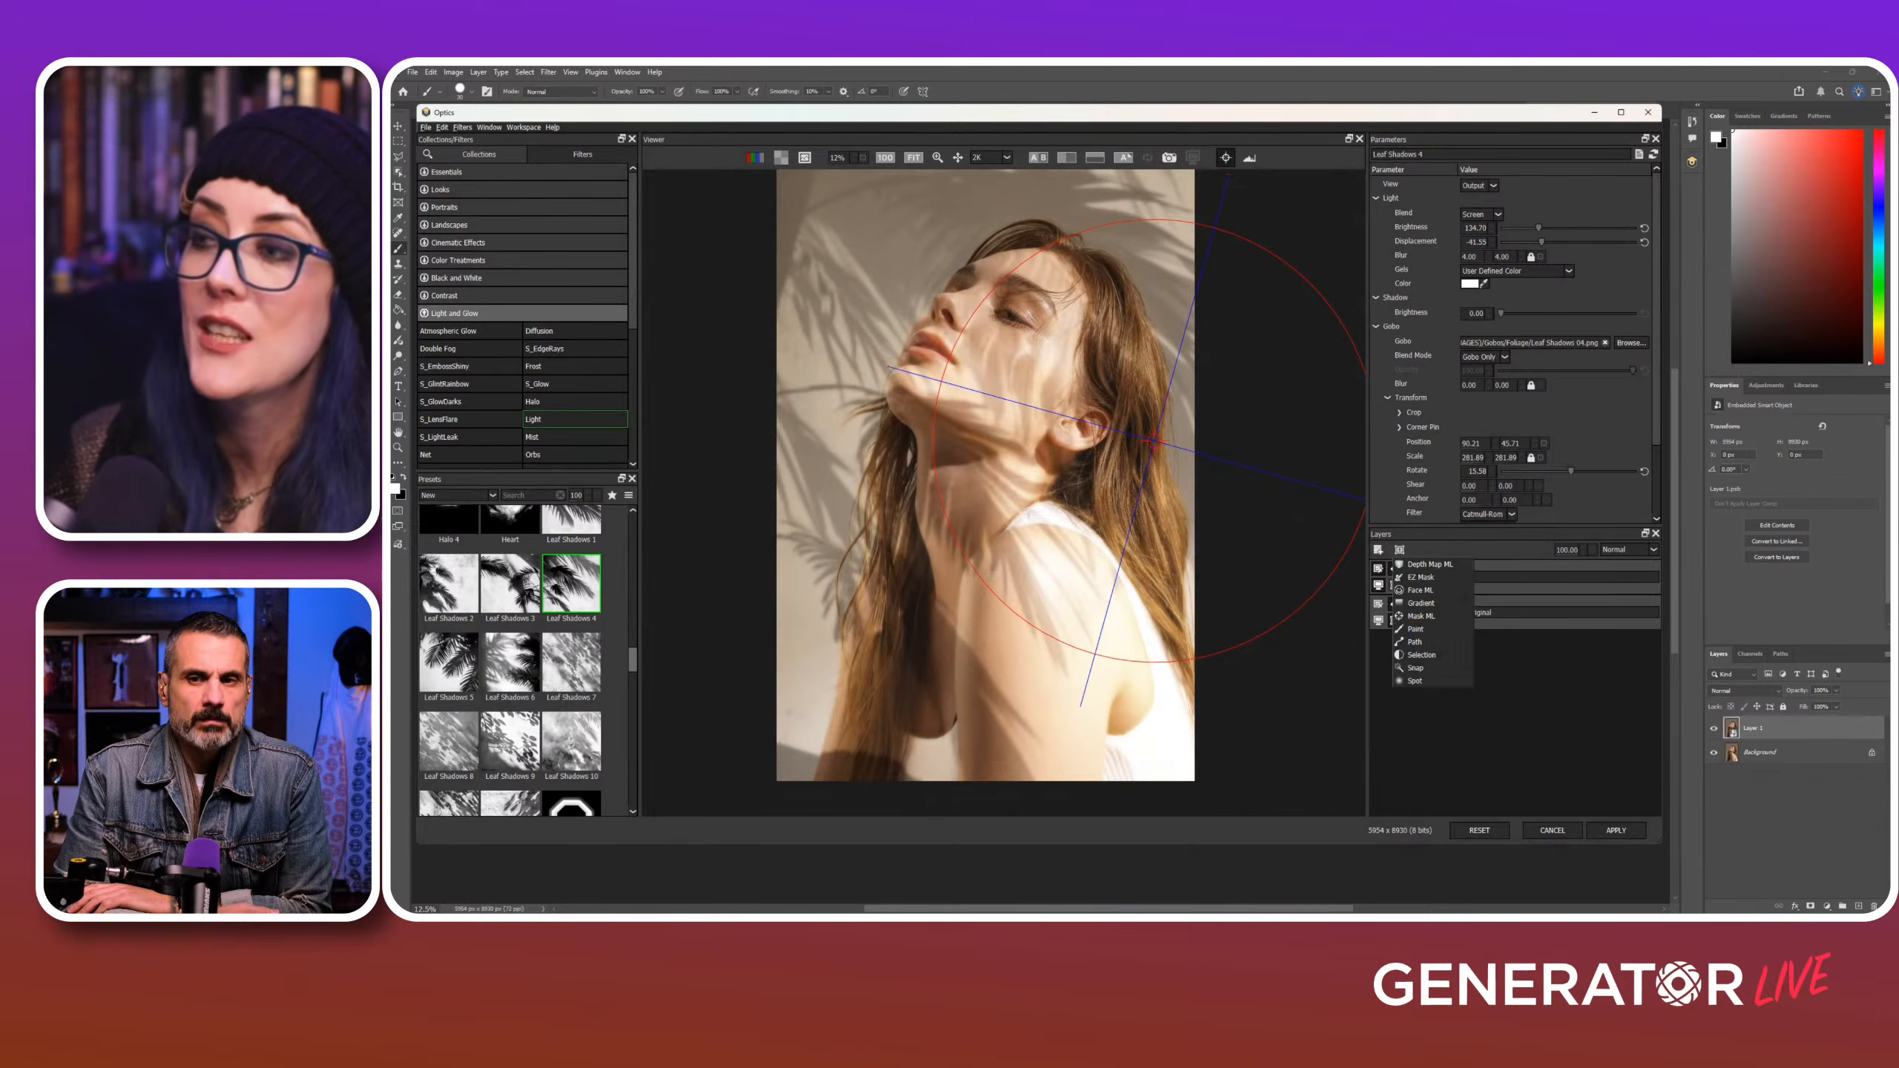
{"action": "left_click", "coordinate": [1416, 629]}
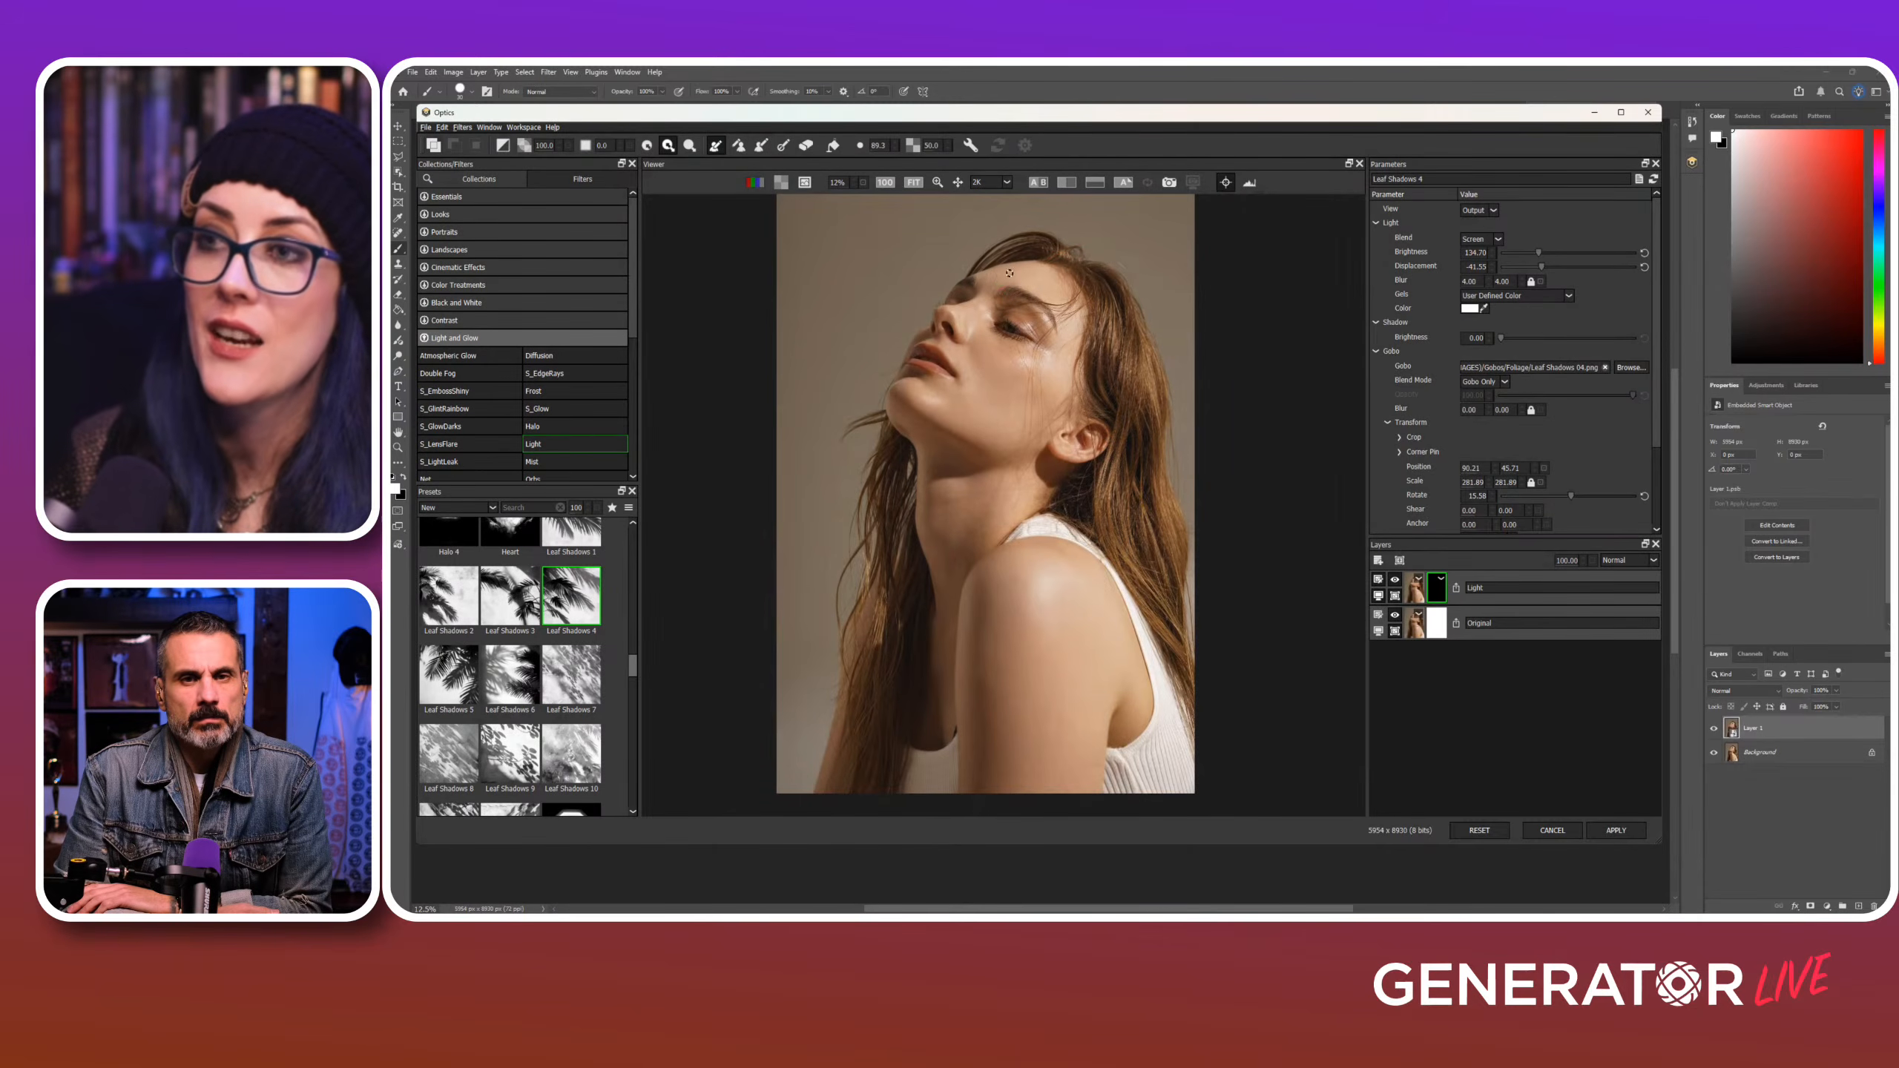
{"action": "mouse_move", "coordinate": [989, 291]}
{"action": "left_mouse_down"}
{"action": "mouse_move", "coordinate": [972, 340]}
{"action": "mouse_move", "coordinate": [1009, 410]}
{"action": "left_mouse_up"}
{"action": "left_click_drag", "start_coordinate": [1051, 275], "coordinate": [1024, 415]}
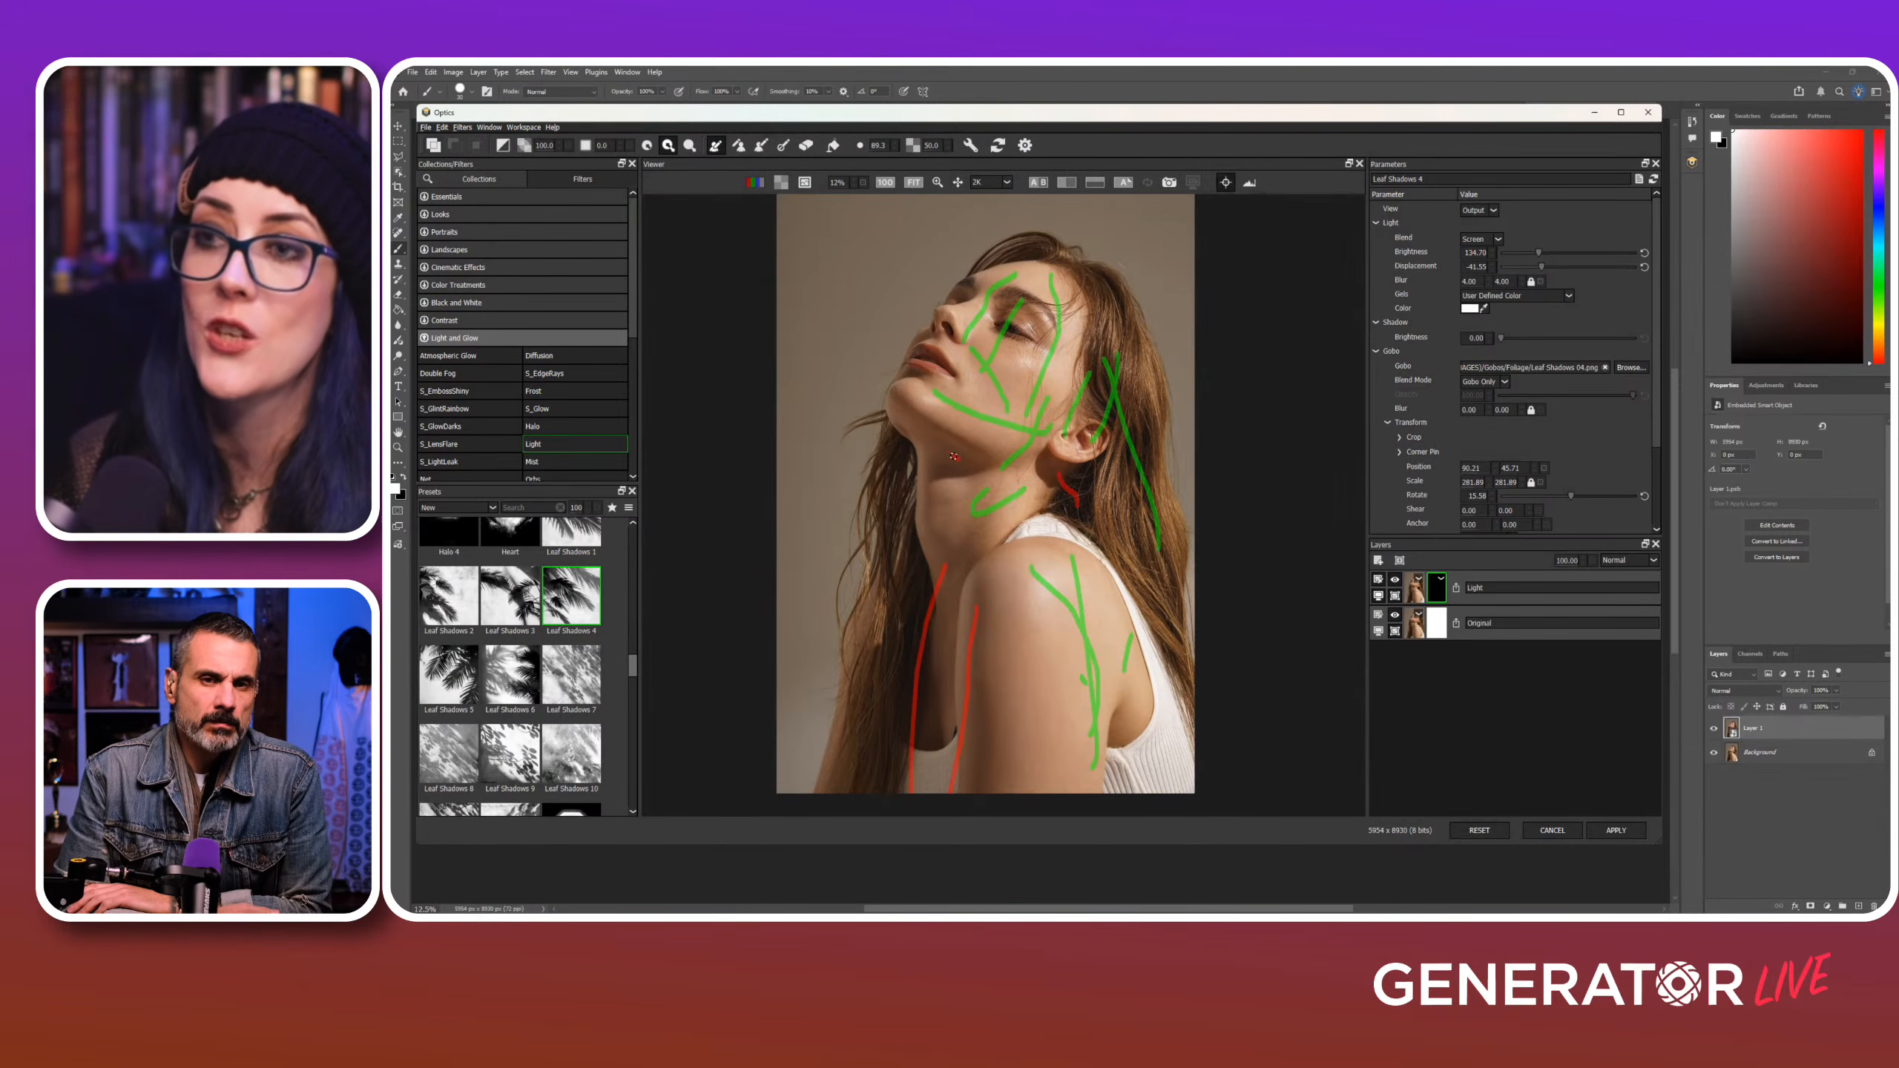
Step: Paint red exclude strokes along the background around the woman, generate the mask, and return to editing the Light filter
{"action": "mouse_move", "coordinate": [959, 459]}
{"action": "left_mouse_down"}
{"action": "mouse_move", "coordinate": [912, 427]}
{"action": "mouse_move", "coordinate": [890, 466]}
{"action": "left_mouse_up"}
{"action": "left_click_drag", "start_coordinate": [851, 615], "coordinate": [808, 382]}
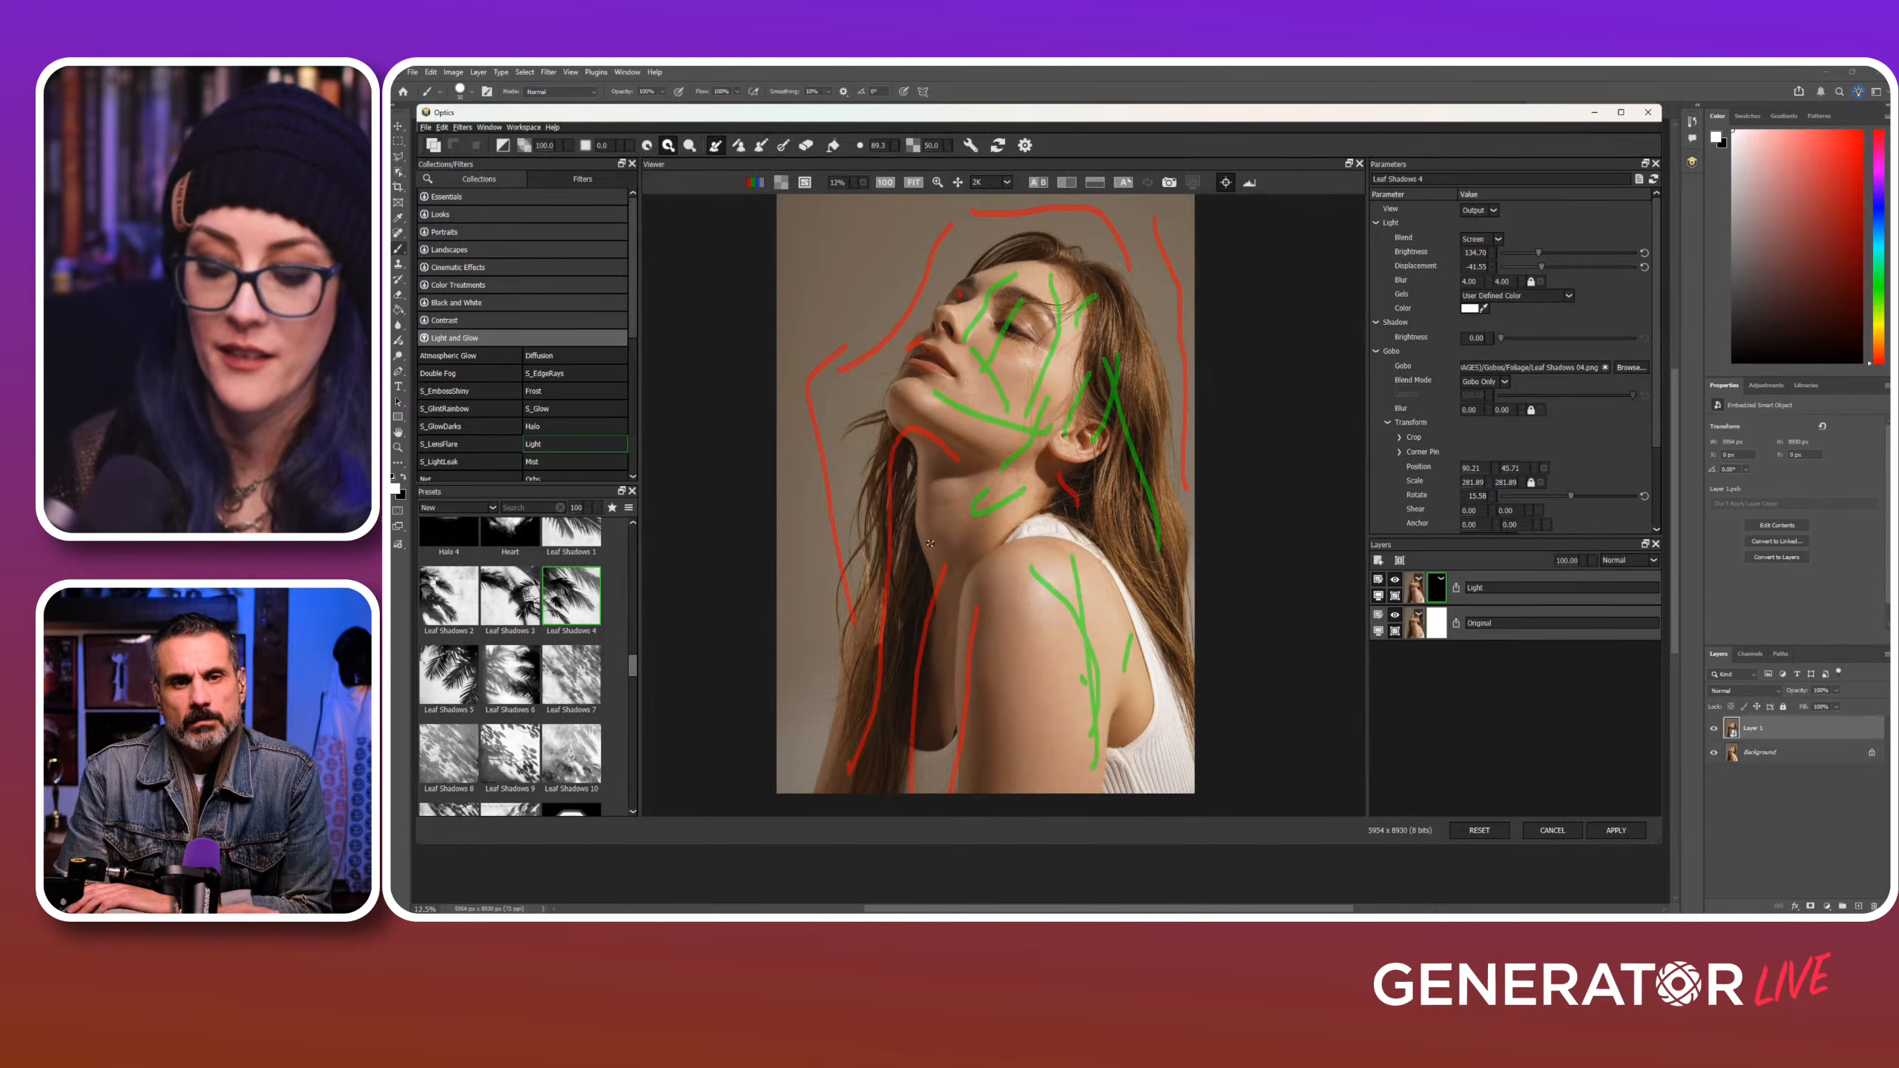
{"action": "key", "text": "space"}
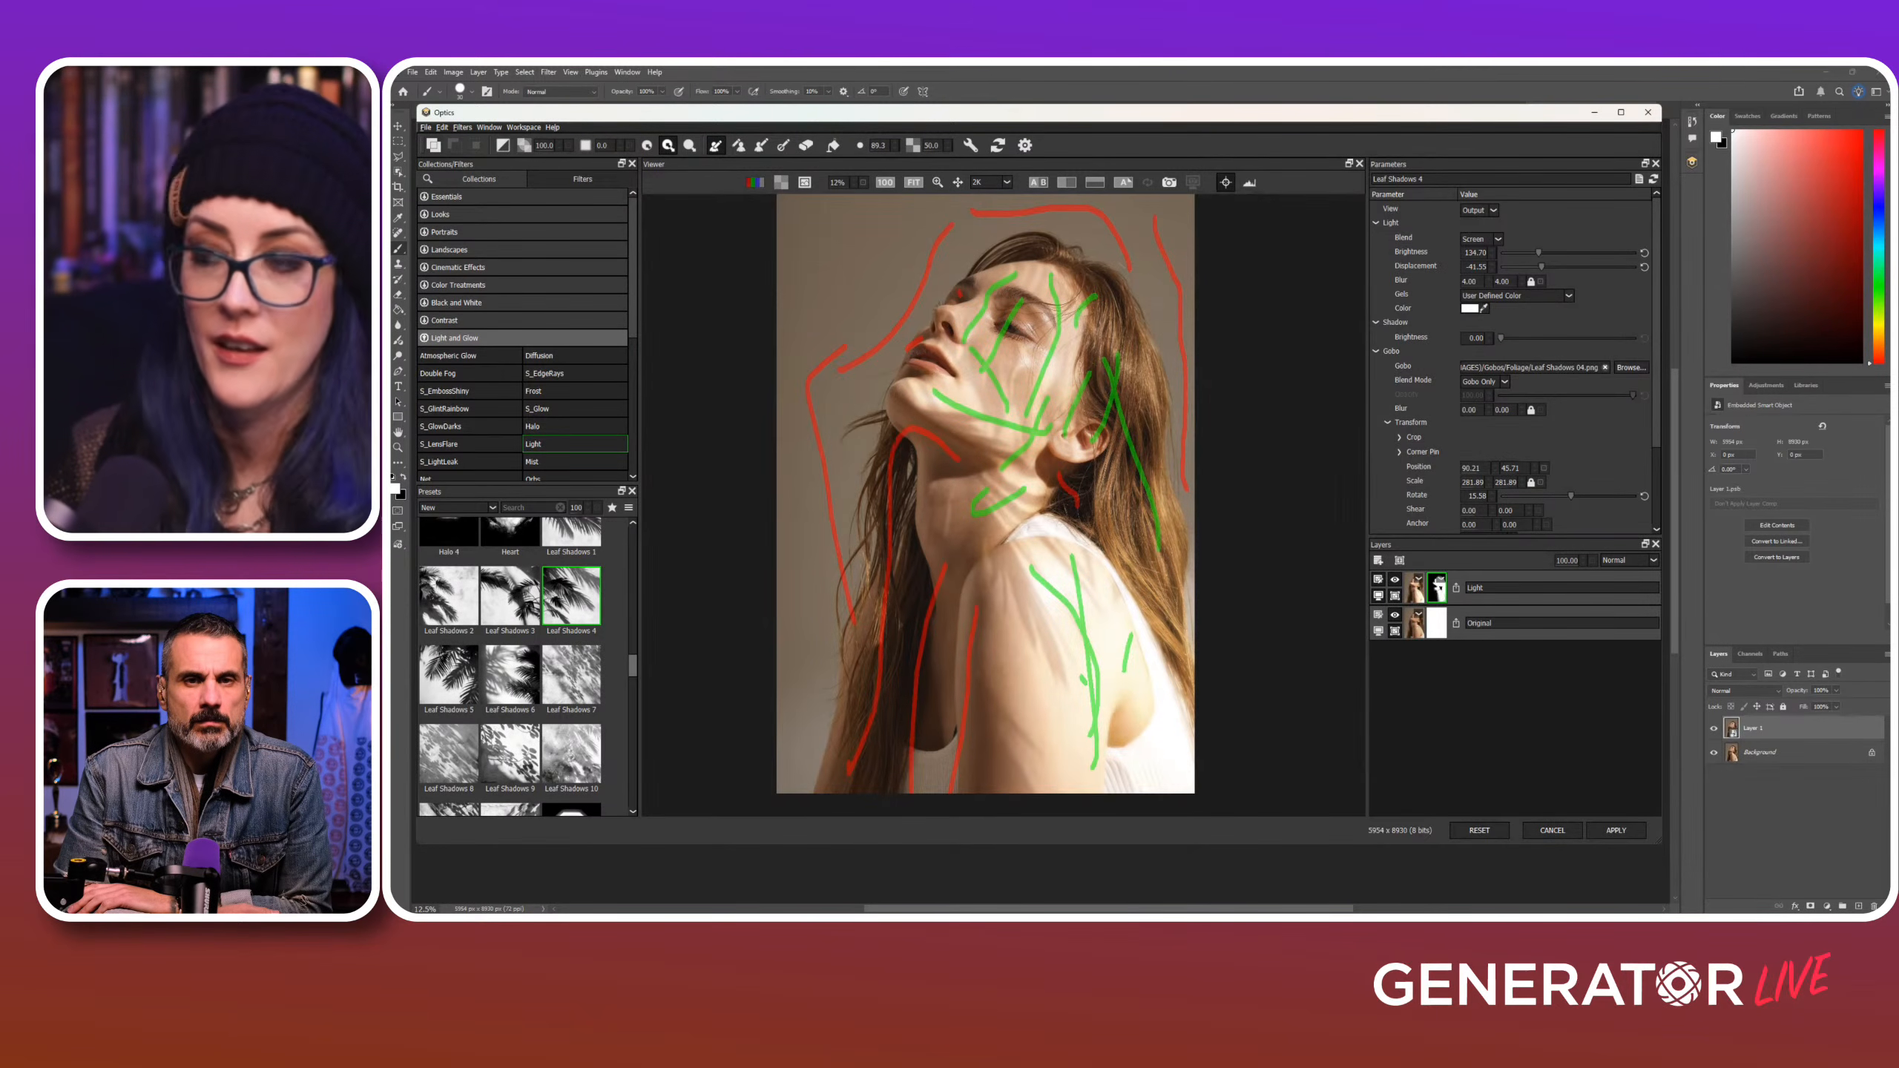
{"action": "left_click", "coordinate": [1414, 589]}
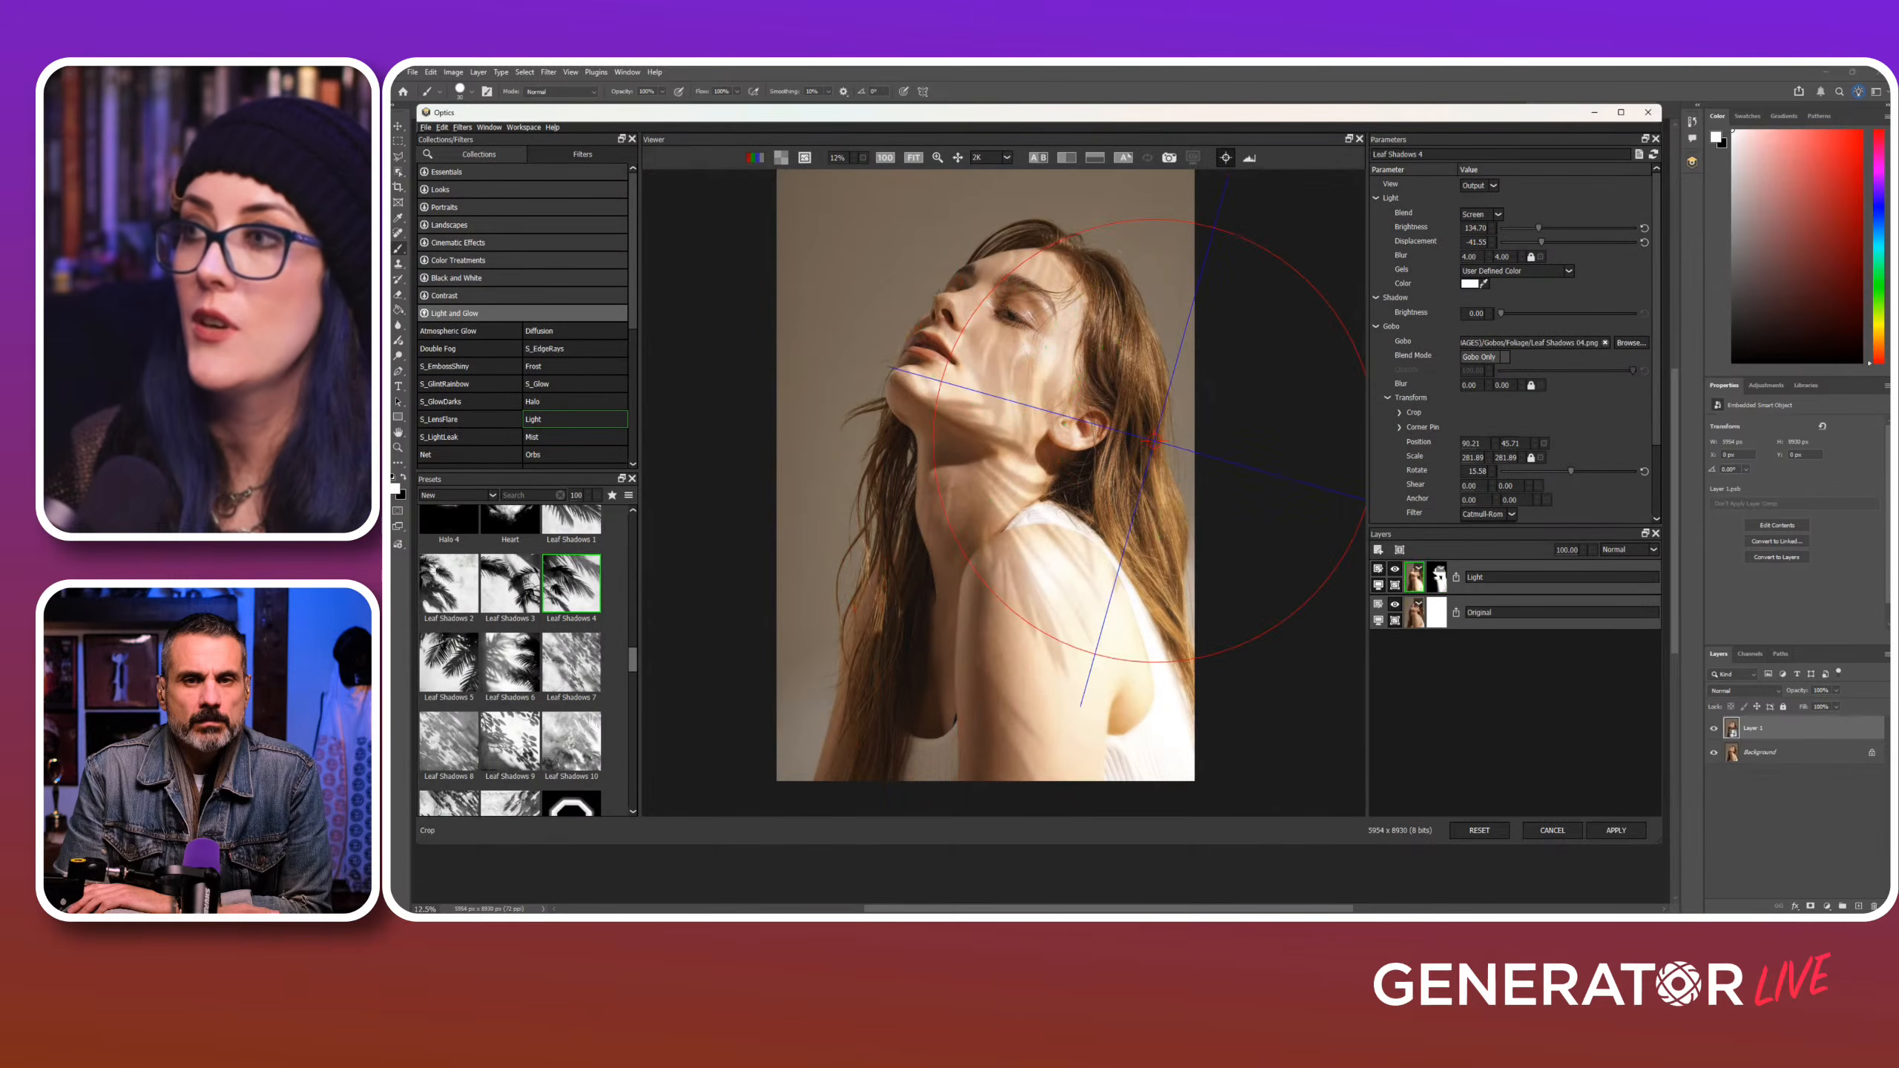
Step: Set the colour of the light falling on the woman to a warm yellow
{"action": "left_click", "coordinate": [1469, 284]}
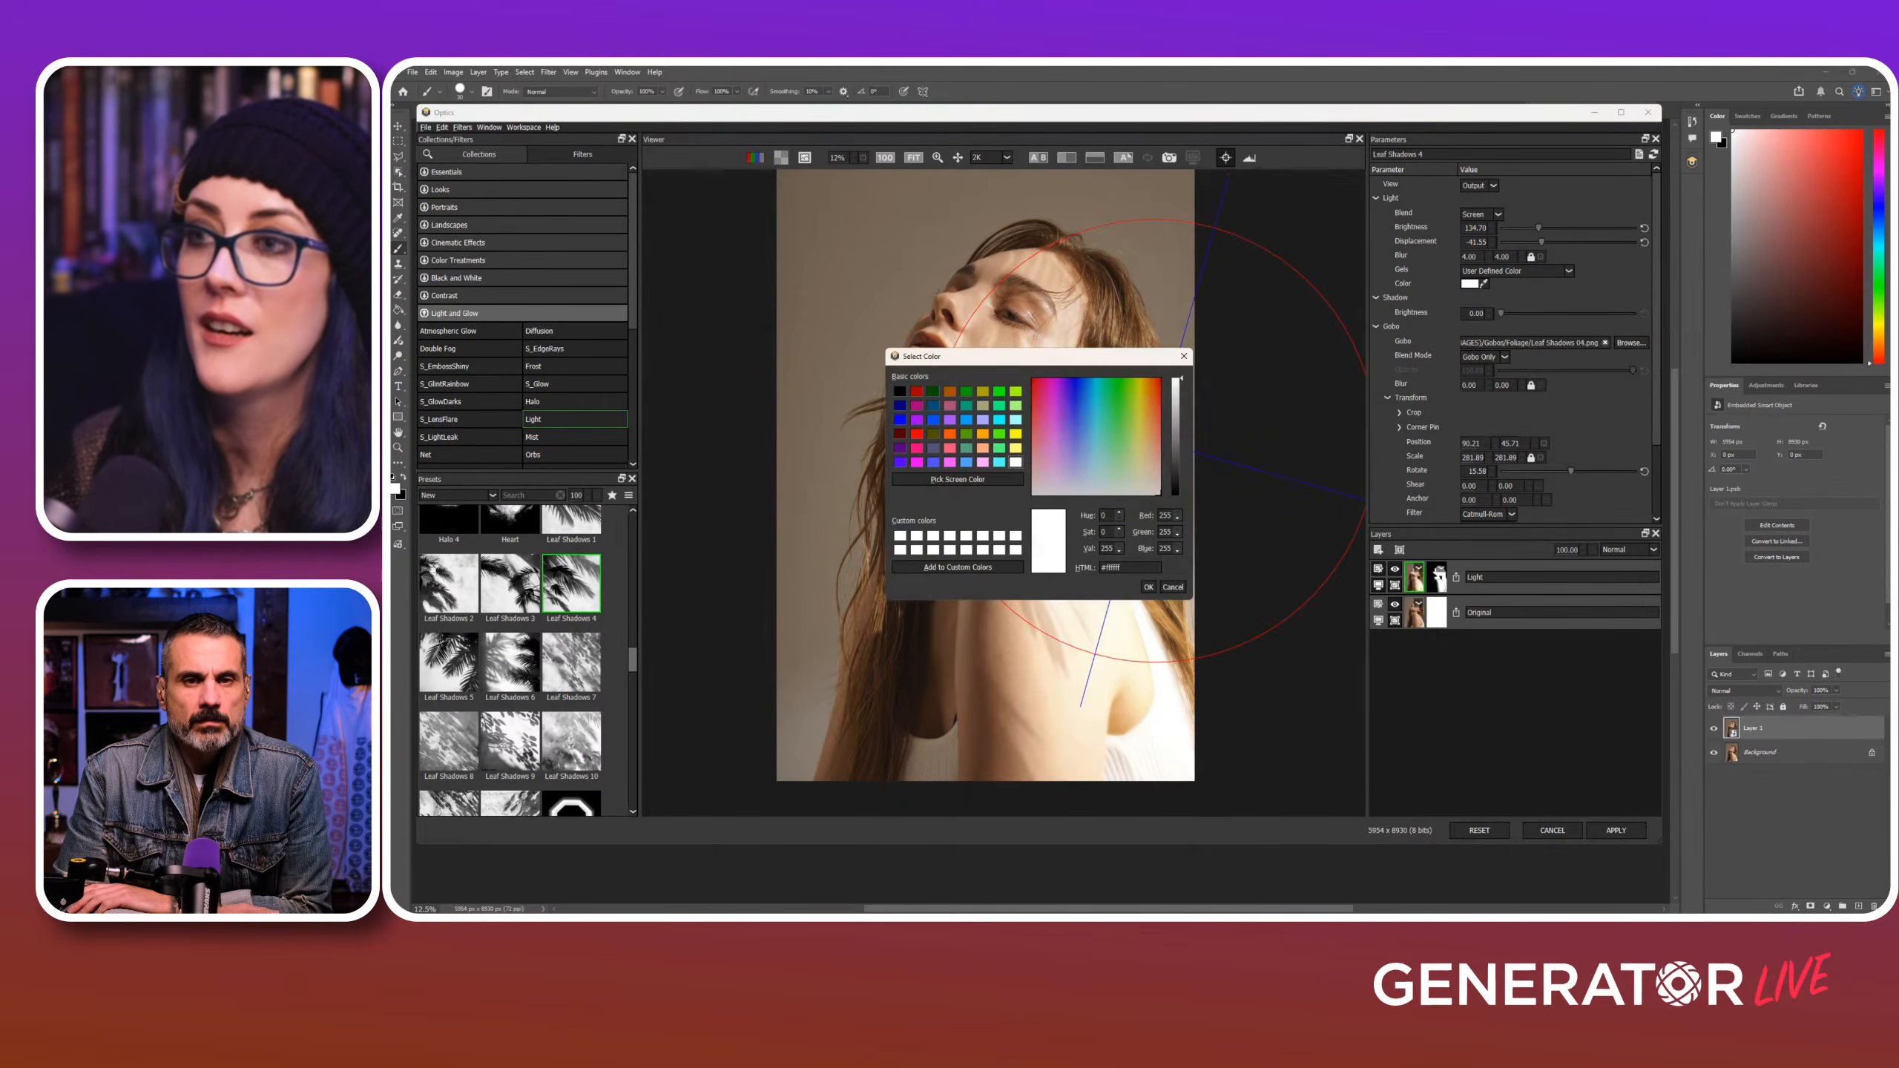
{"action": "left_click", "coordinate": [1114, 423]}
{"action": "left_click_drag", "start_coordinate": [1010, 356], "coordinate": [1294, 246]}
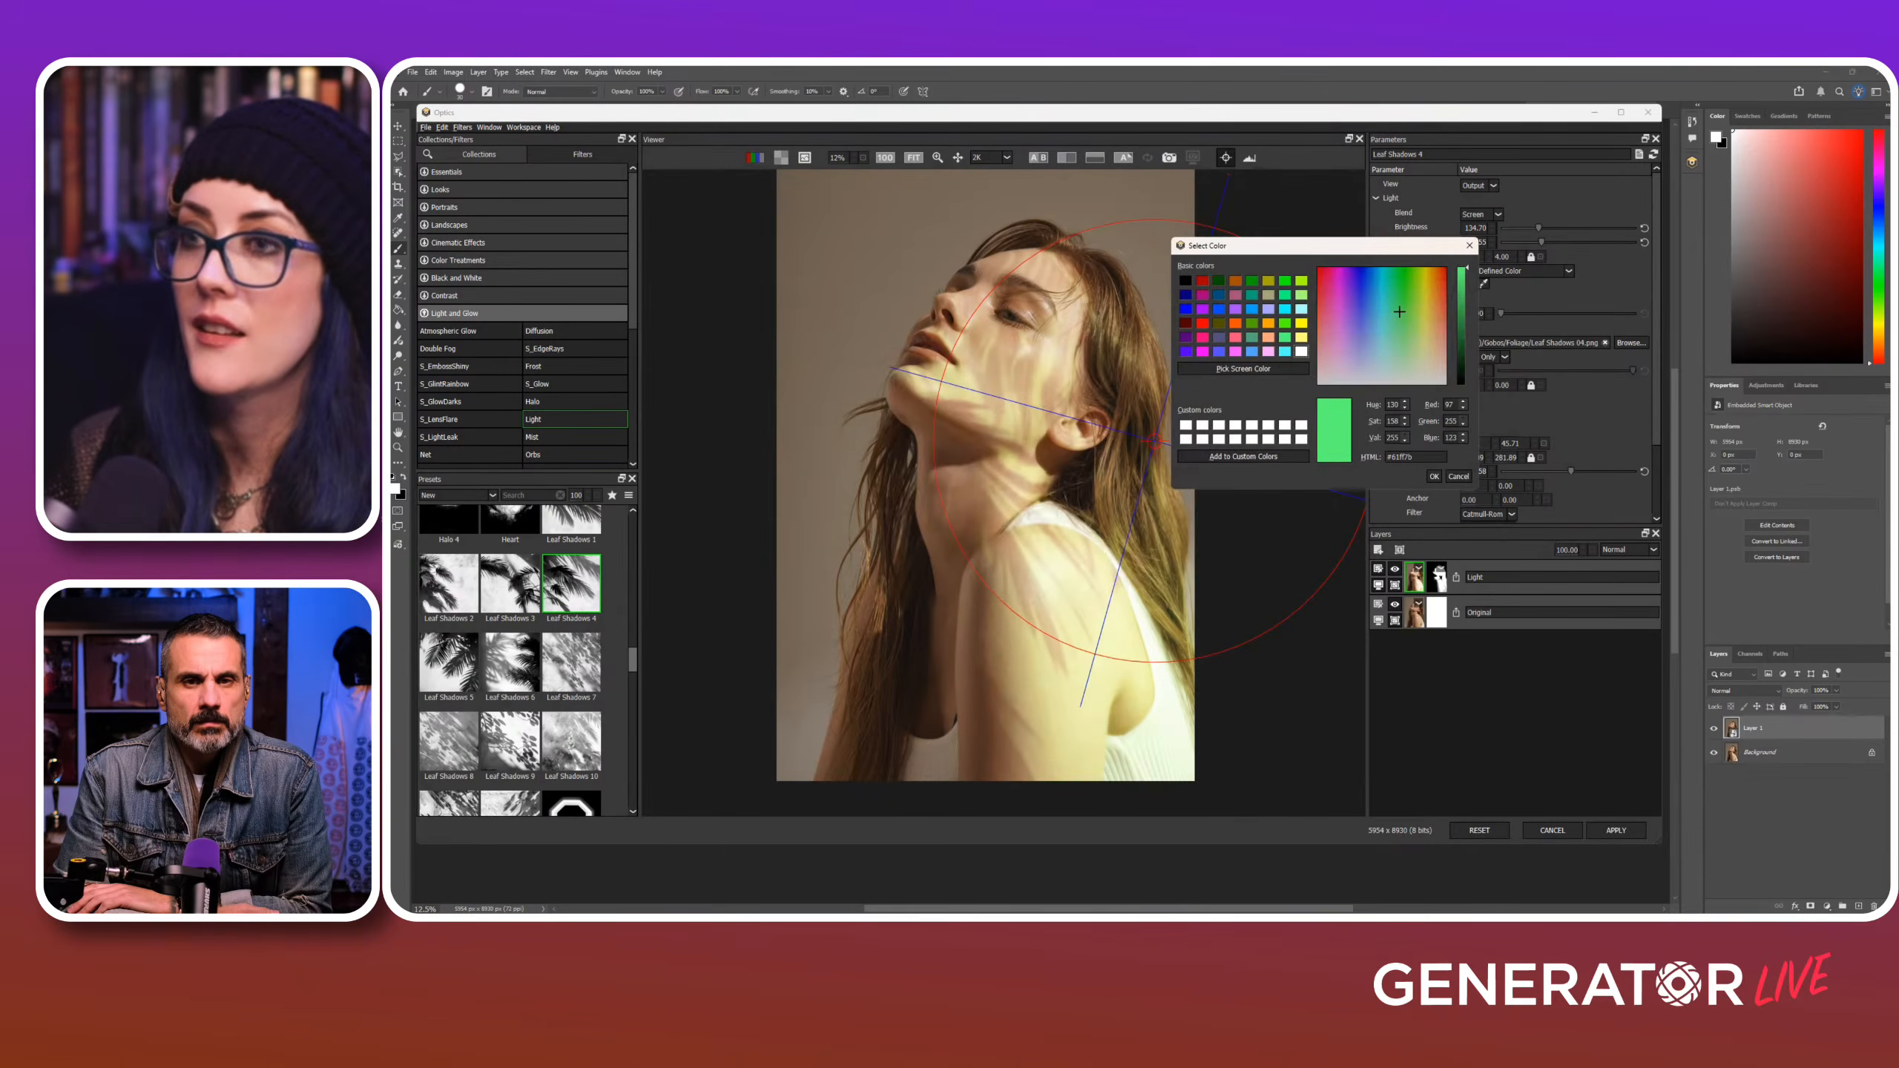
{"action": "left_click", "coordinate": [1424, 317]}
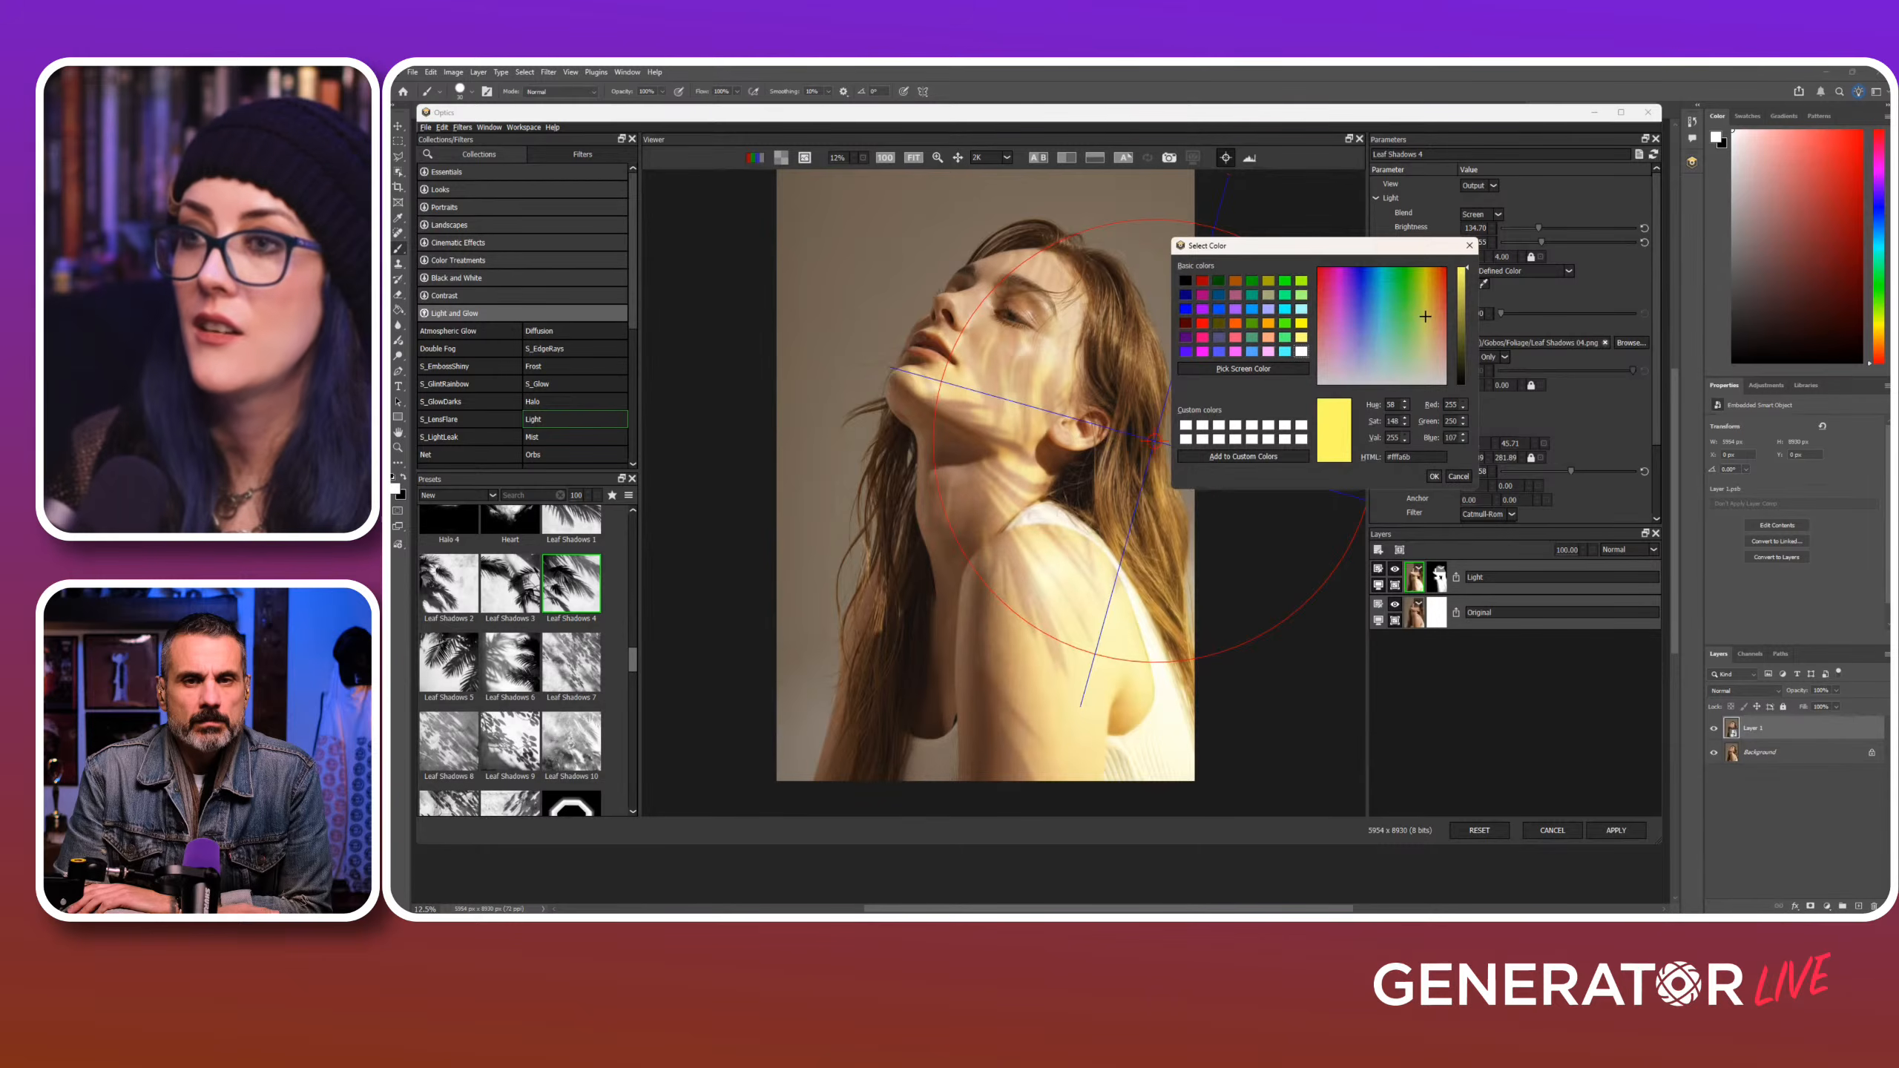
{"action": "left_click", "coordinate": [1434, 476]}
Step: Inspect the Light layer's mask and return to editing its Light filter
{"action": "left_click", "coordinate": [1437, 578]}
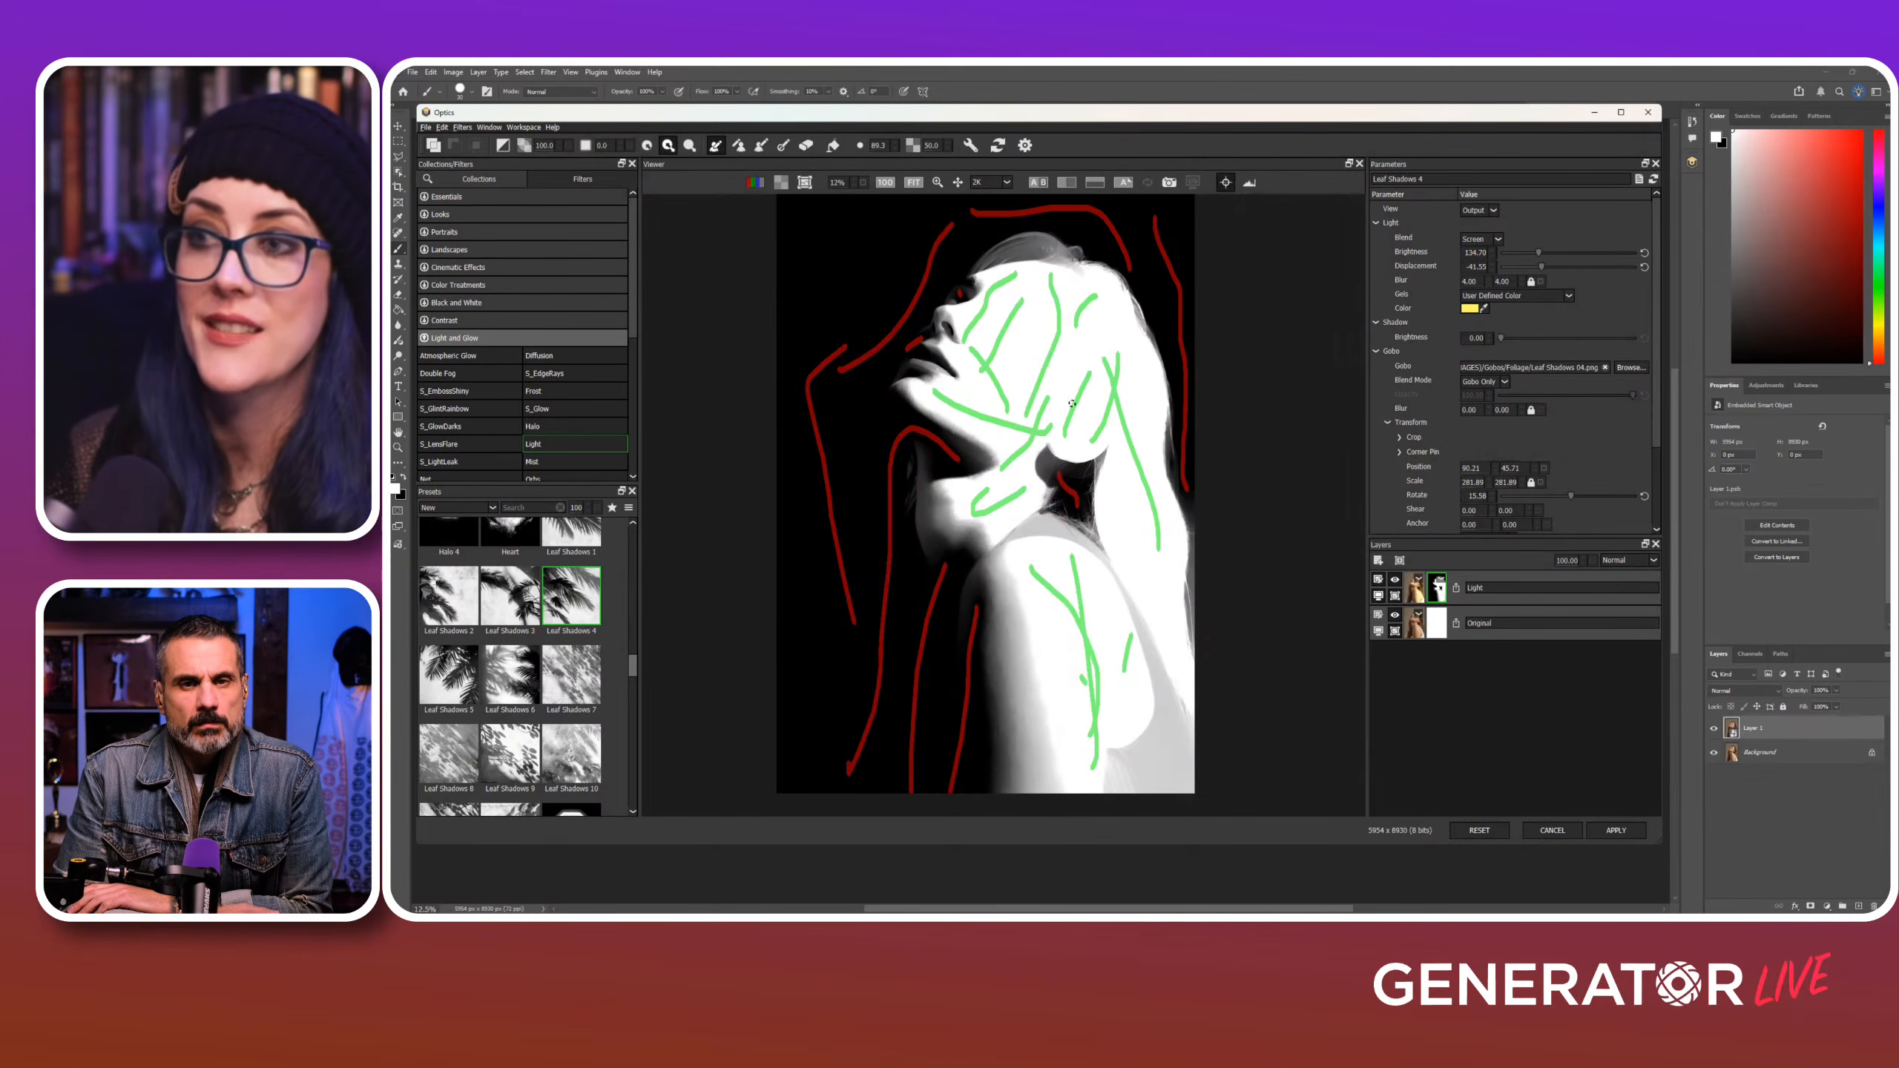
{"action": "key", "text": "m"}
{"action": "left_click", "coordinate": [1415, 588]}
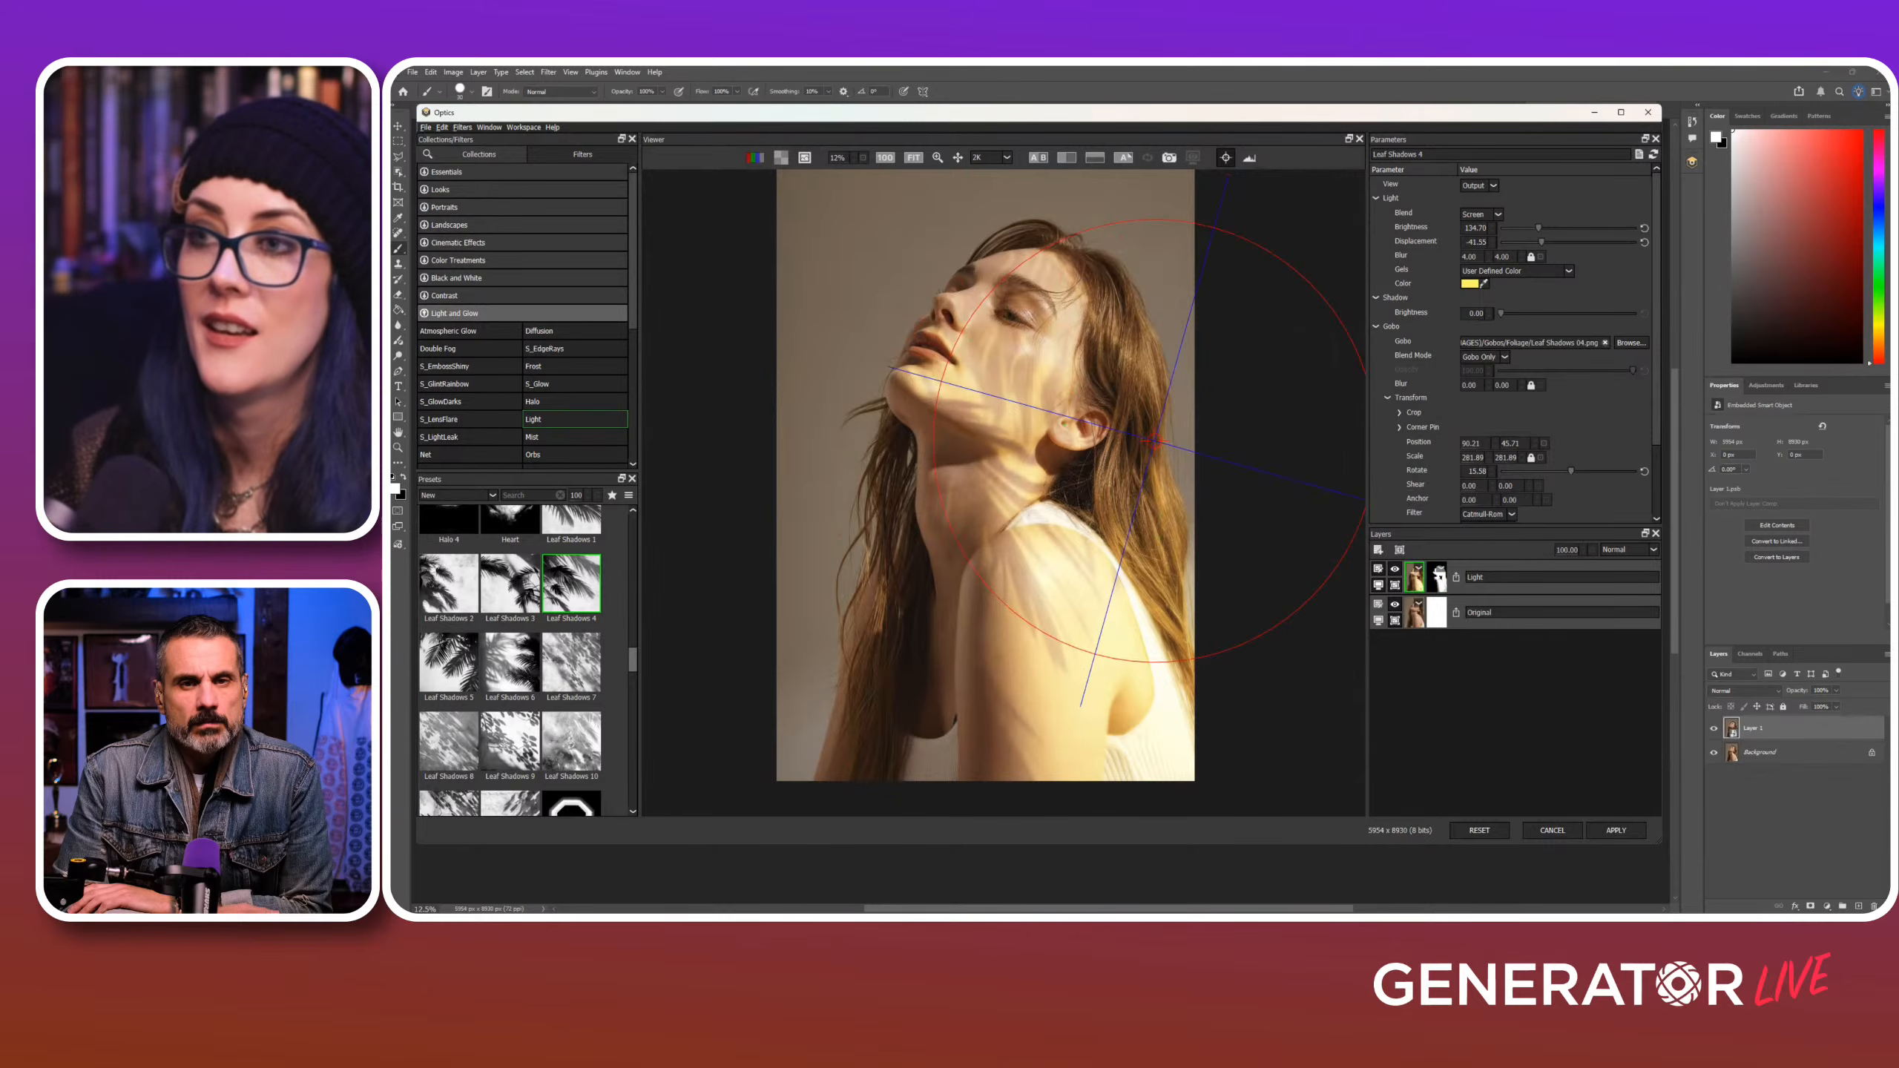
Step: Add a new Light layer using the Leaf Shadows 5 preset, scaled to about 329 and rotated about 17.5 degrees
{"action": "left_click", "coordinate": [1378, 550]}
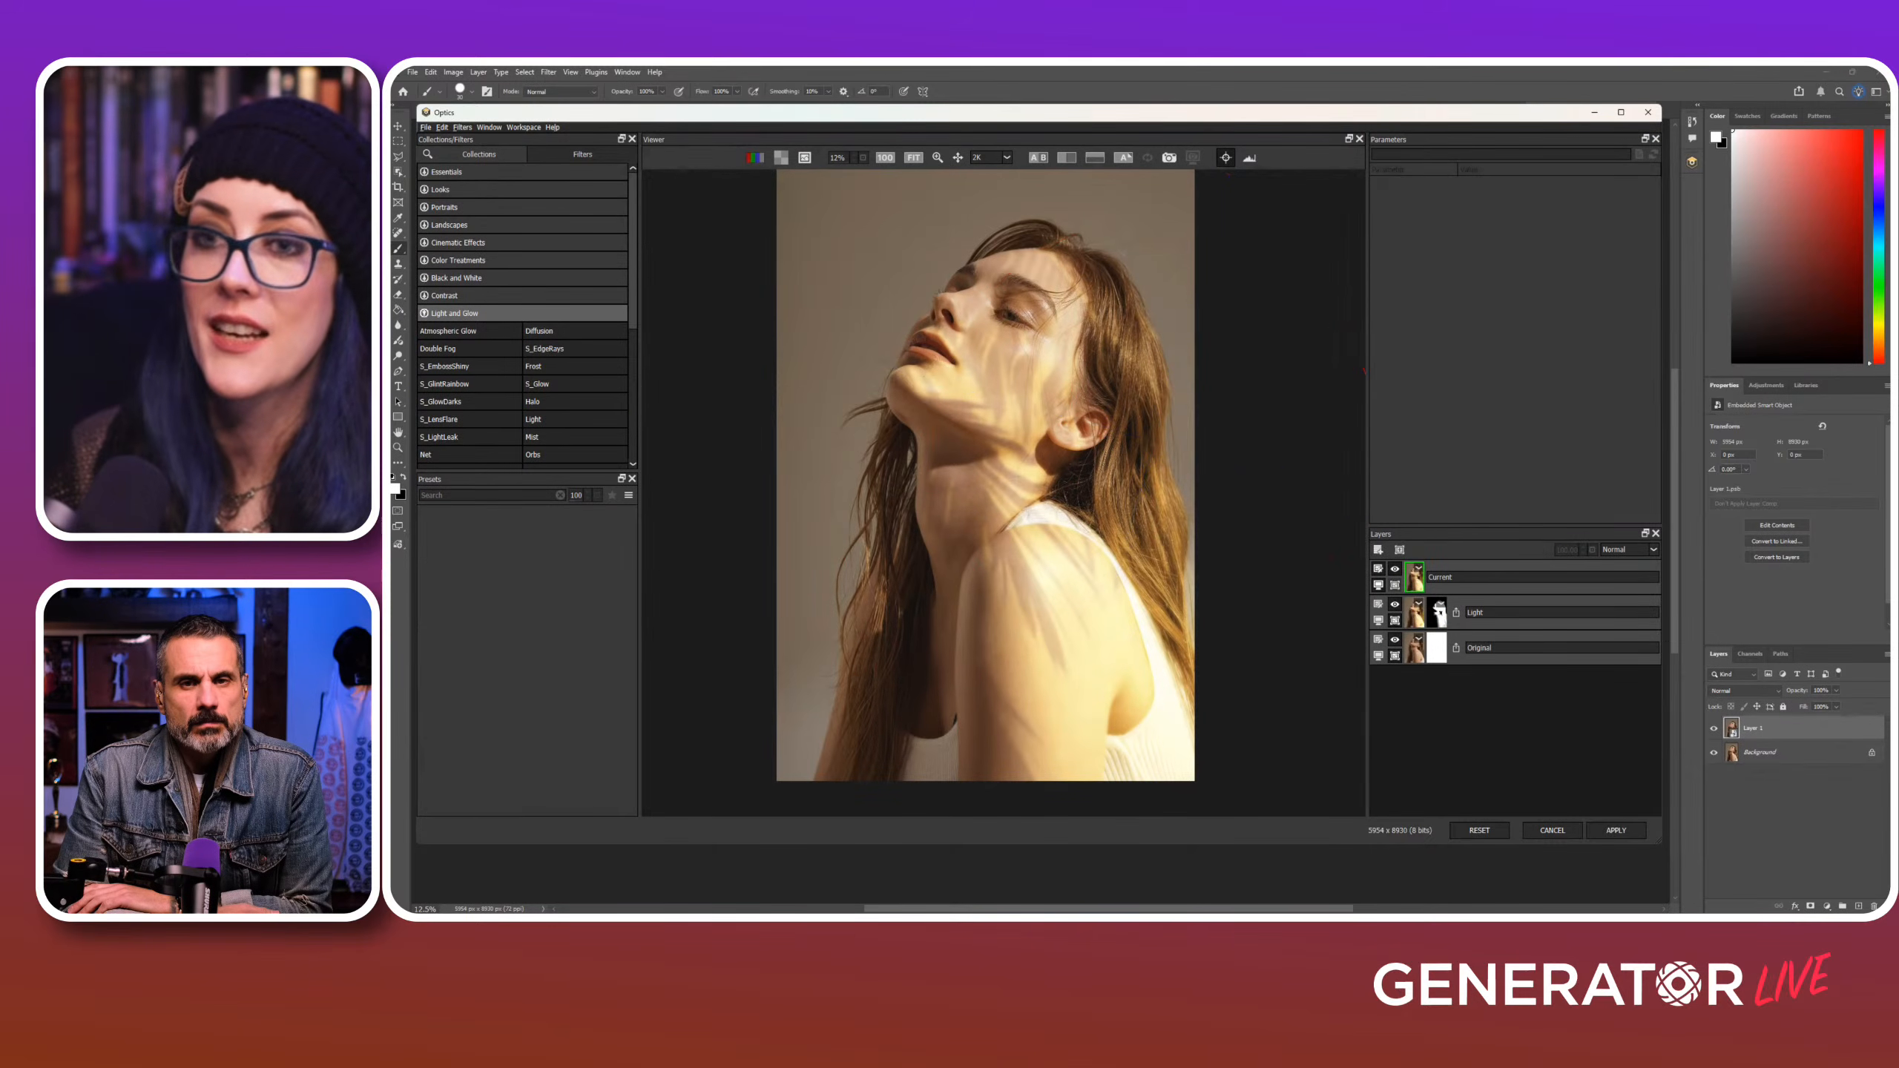
{"action": "left_click", "coordinate": [546, 420]}
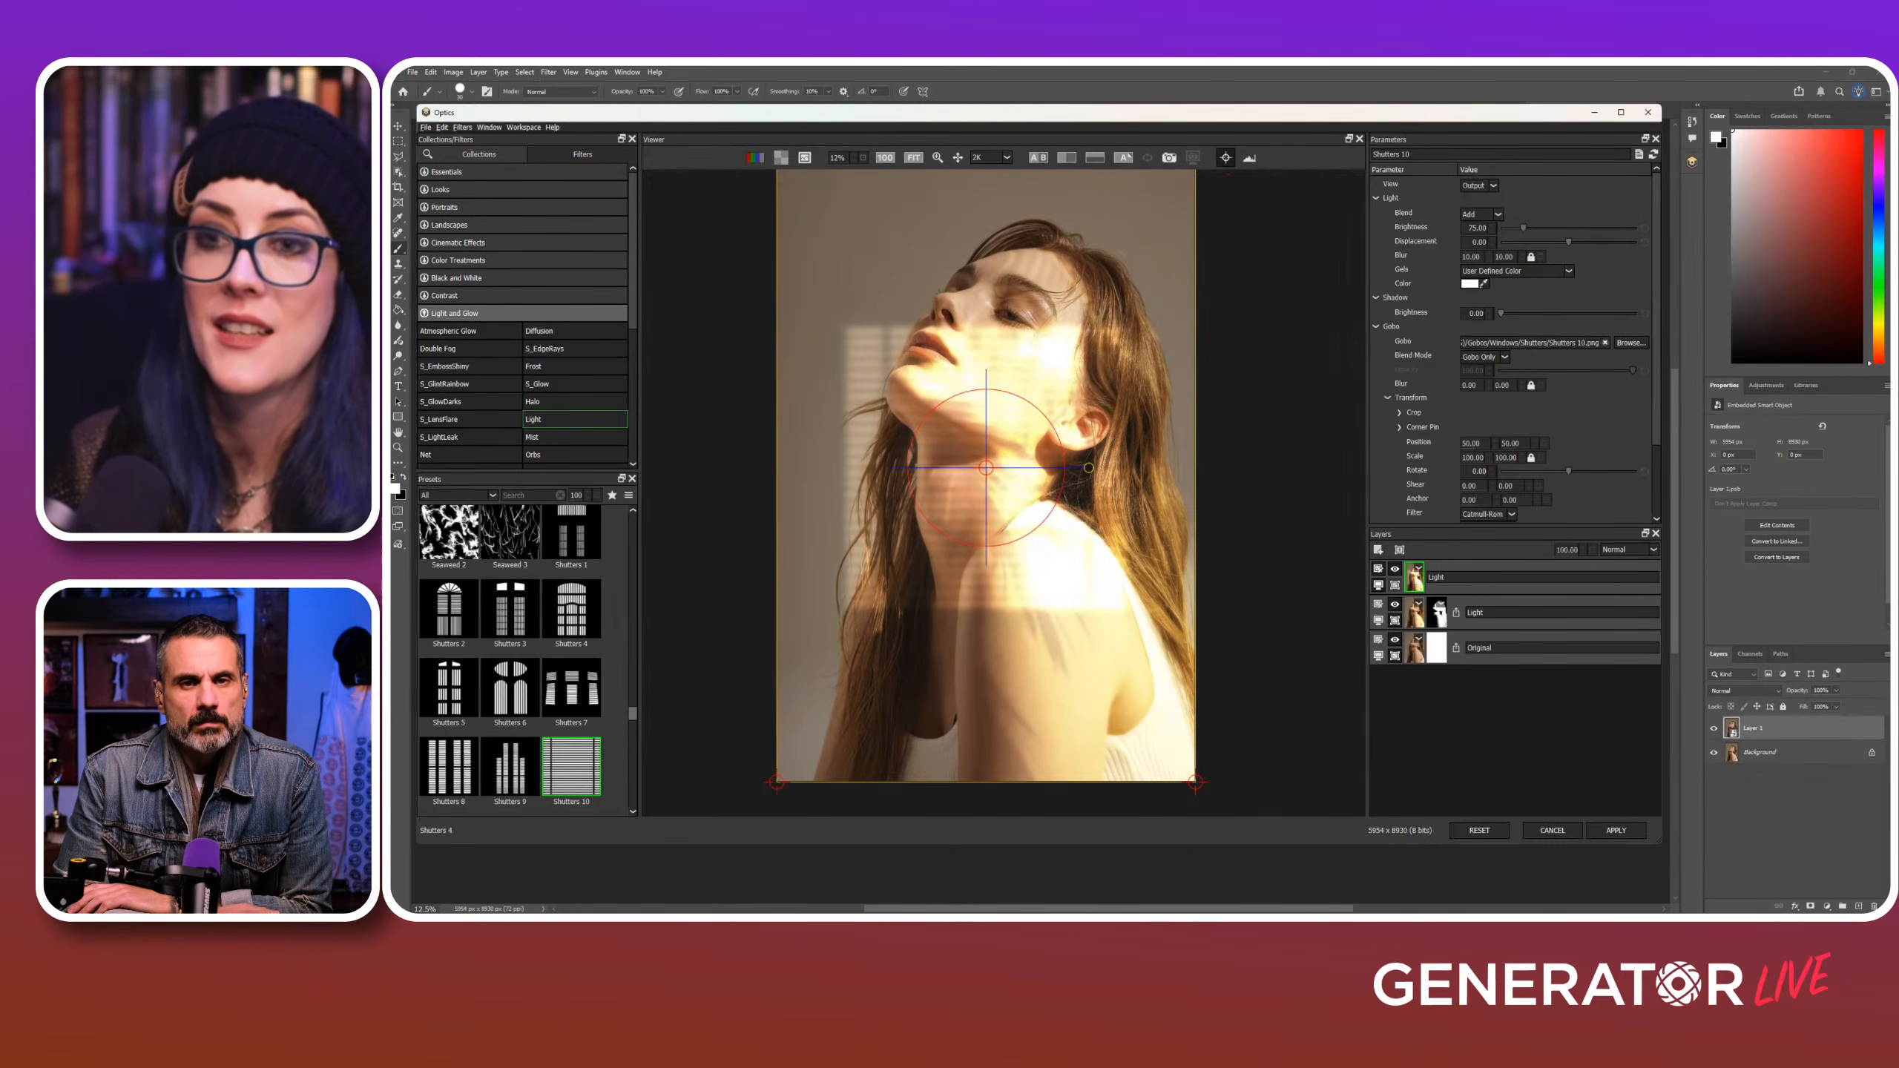
{"action": "left_click", "coordinate": [458, 496]}
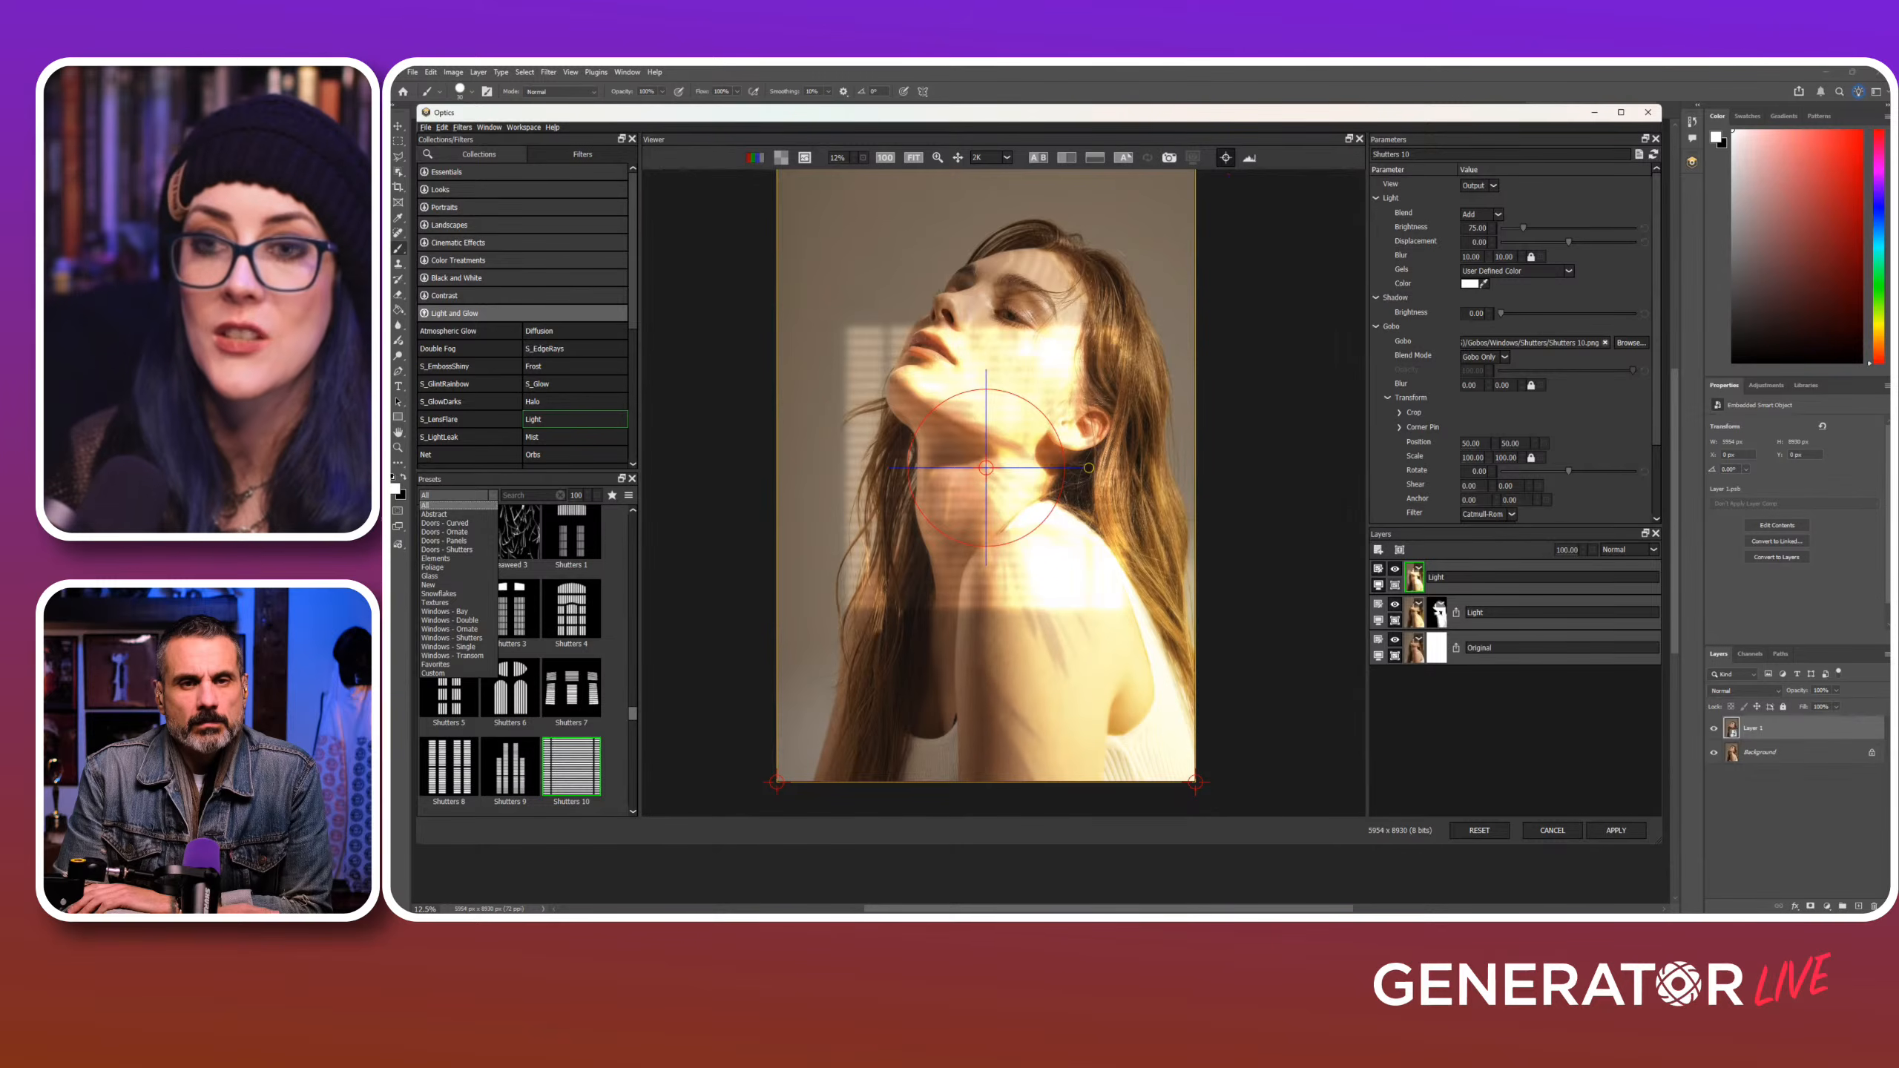
{"action": "left_click", "coordinate": [429, 585]}
{"action": "scroll", "coordinate": [509, 658], "scroll_direction": "down", "scroll_amount": 15}
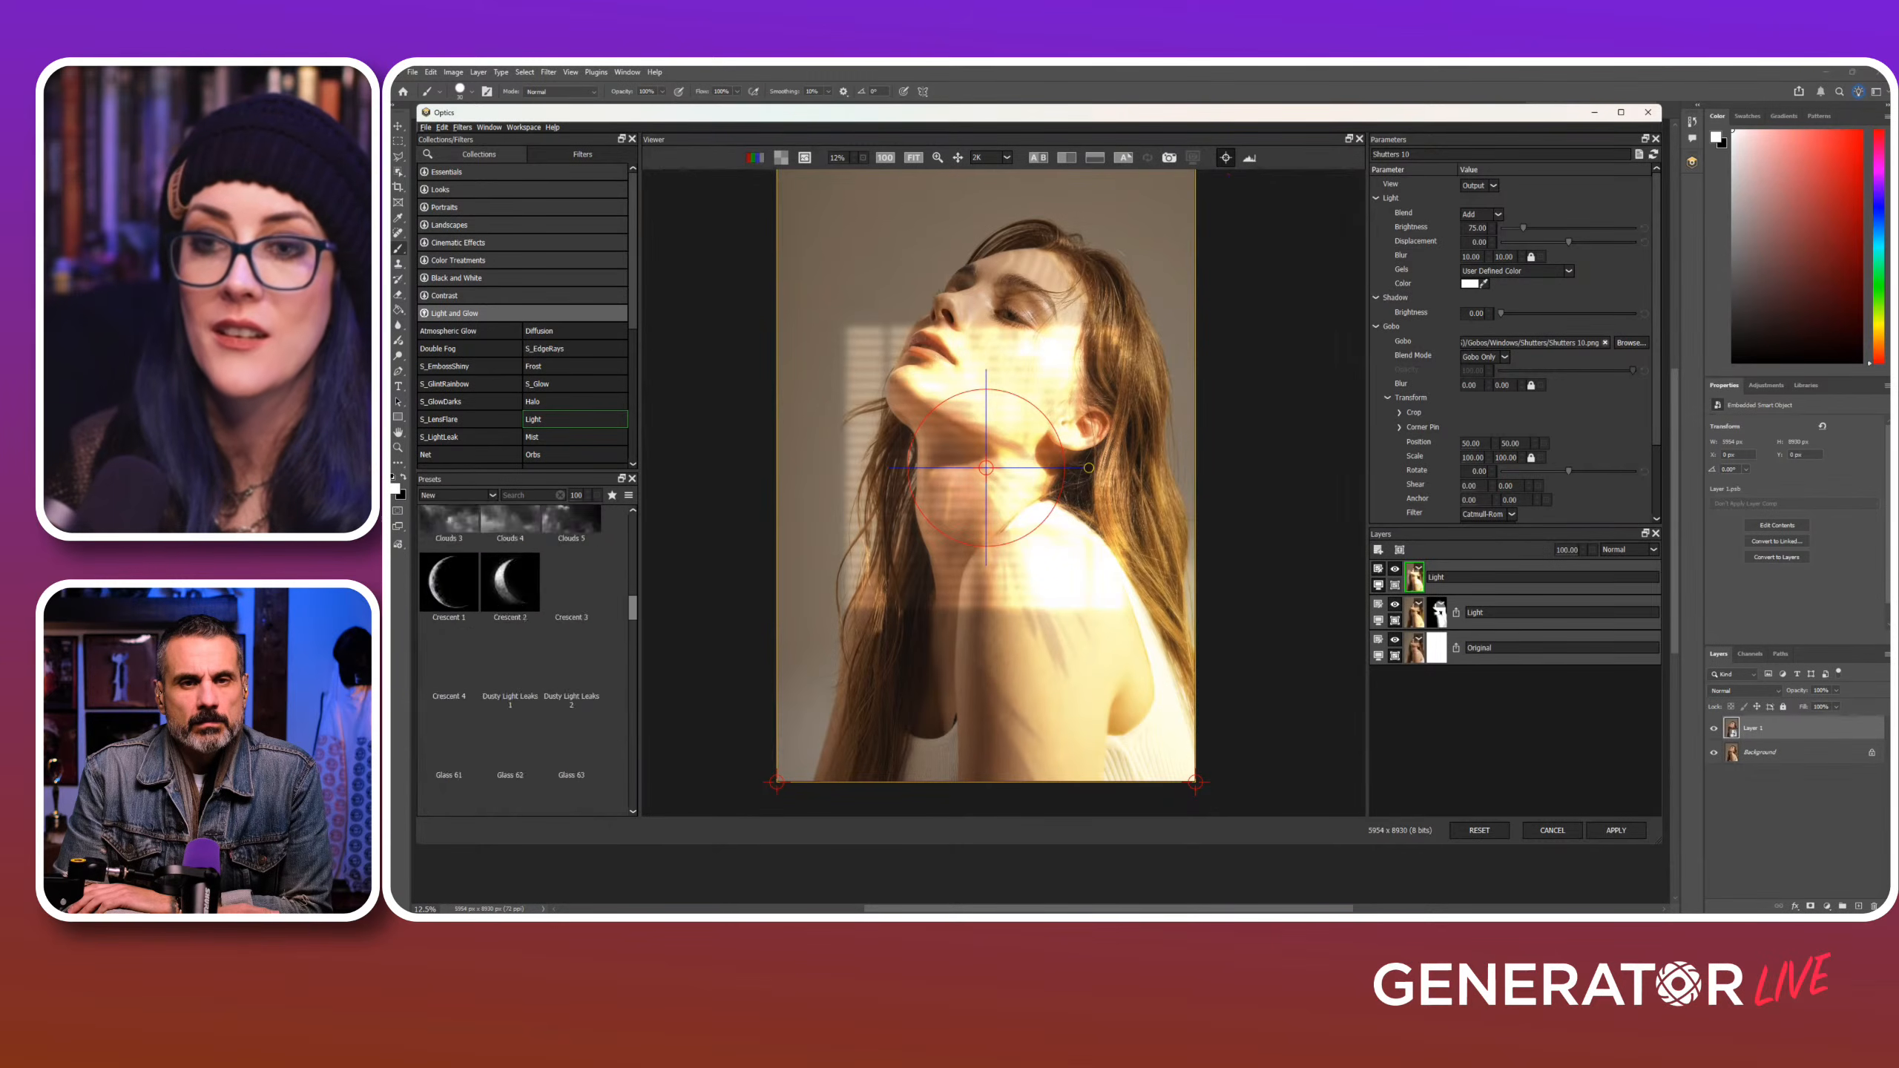
{"action": "scroll", "coordinate": [510, 658], "scroll_direction": "down", "scroll_amount": 1}
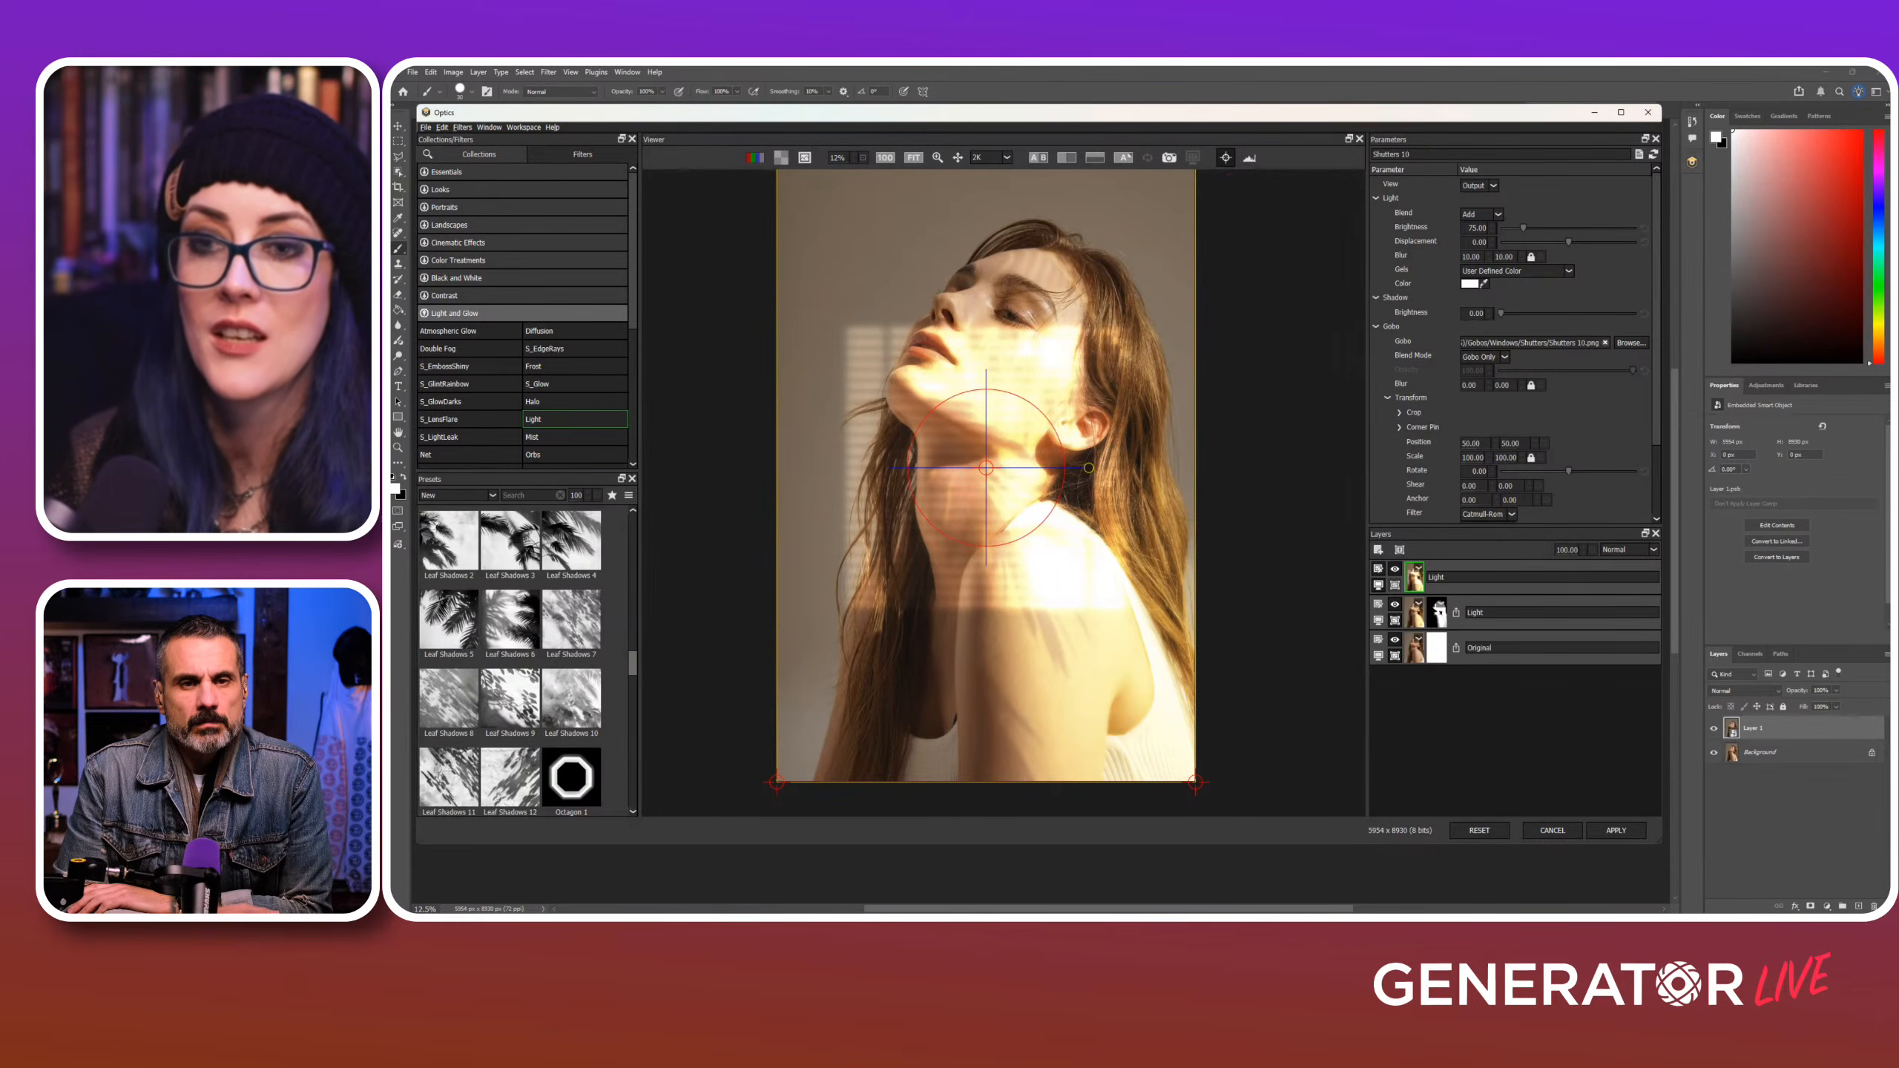
{"action": "left_click", "coordinate": [449, 619]}
{"action": "left_click_drag", "start_coordinate": [1088, 468], "coordinate": [1300, 566]}
Step: Add an EZ Mask to the new Light layer and paint green include strokes over the background around the woman
{"action": "left_click", "coordinate": [1400, 550]}
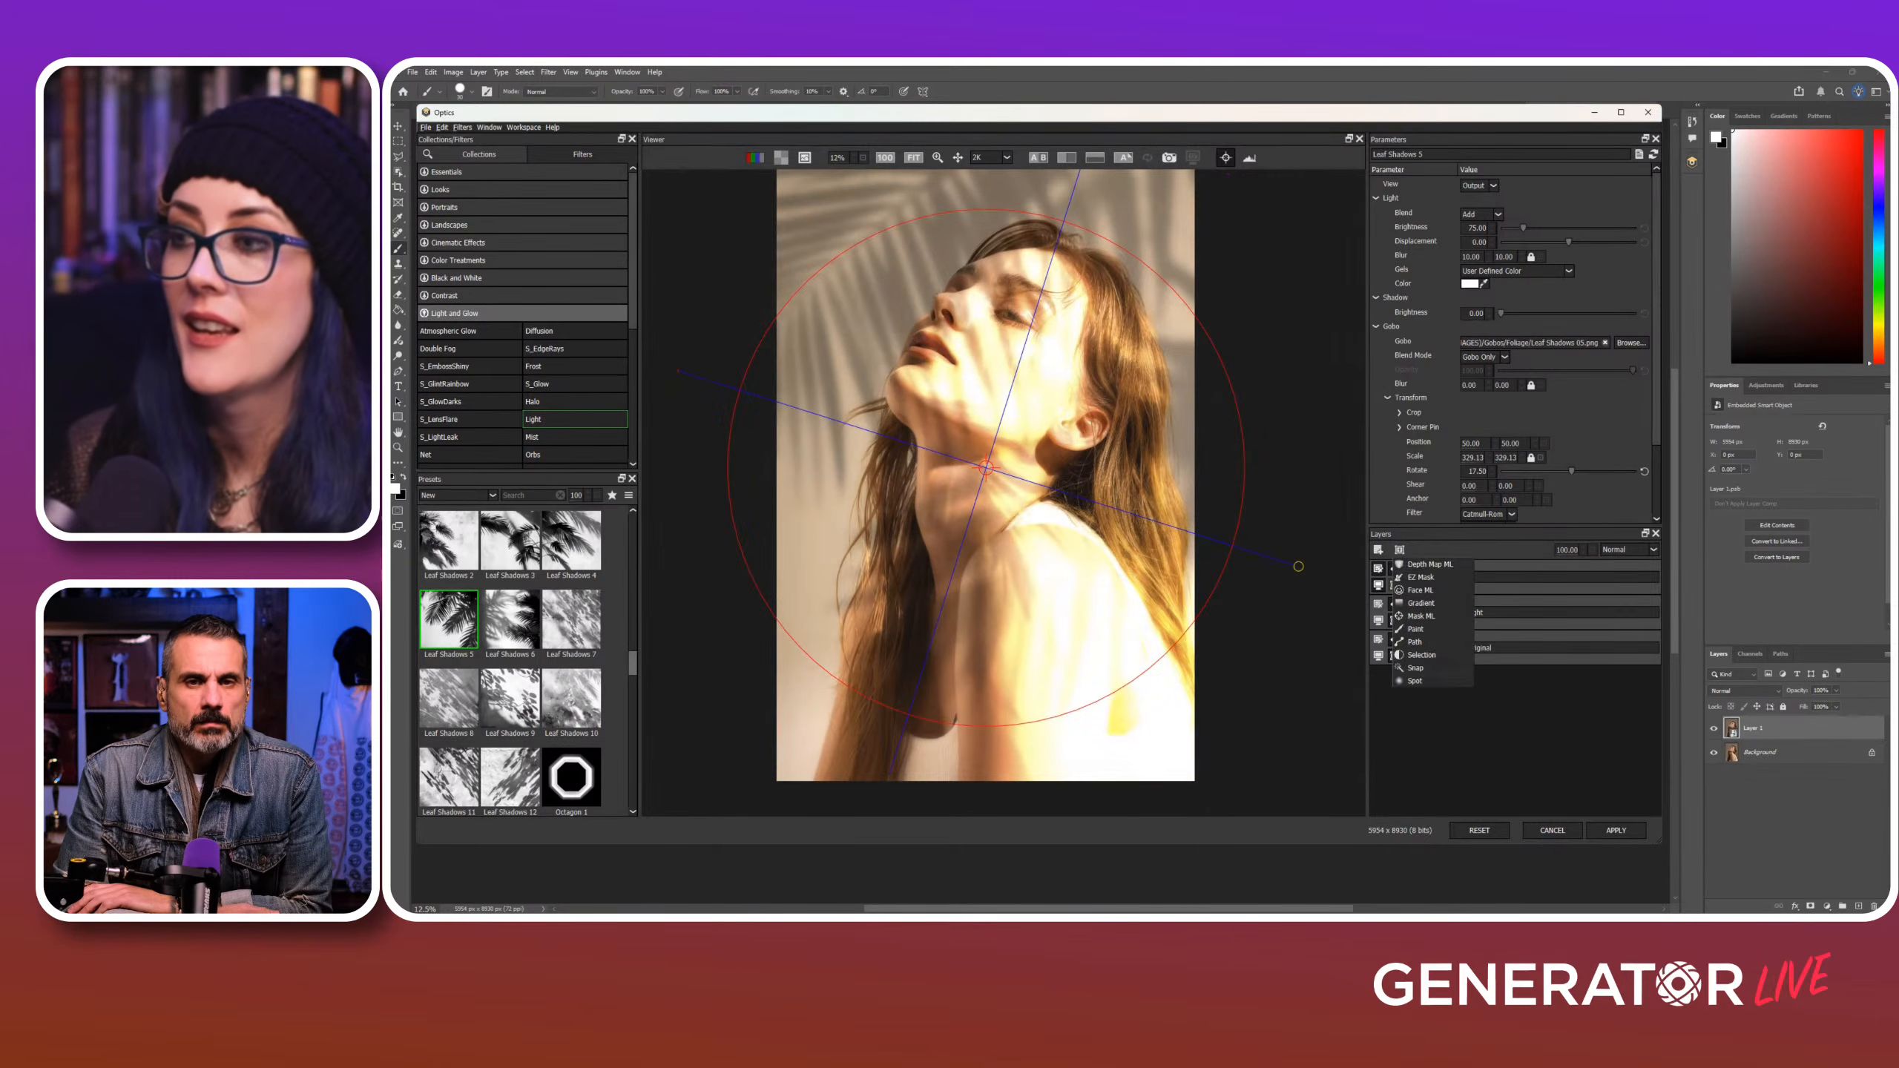
{"action": "left_click", "coordinate": [1417, 578]}
{"action": "mouse_move", "coordinate": [904, 229]}
{"action": "left_mouse_down"}
{"action": "mouse_move", "coordinate": [834, 457]}
{"action": "mouse_move", "coordinate": [794, 692]}
{"action": "left_mouse_up"}
{"action": "mouse_move", "coordinate": [891, 302]}
{"action": "left_mouse_down"}
{"action": "mouse_move", "coordinate": [1059, 210]}
{"action": "mouse_move", "coordinate": [1182, 290]}
{"action": "mouse_move", "coordinate": [1194, 478]}
{"action": "left_mouse_up"}
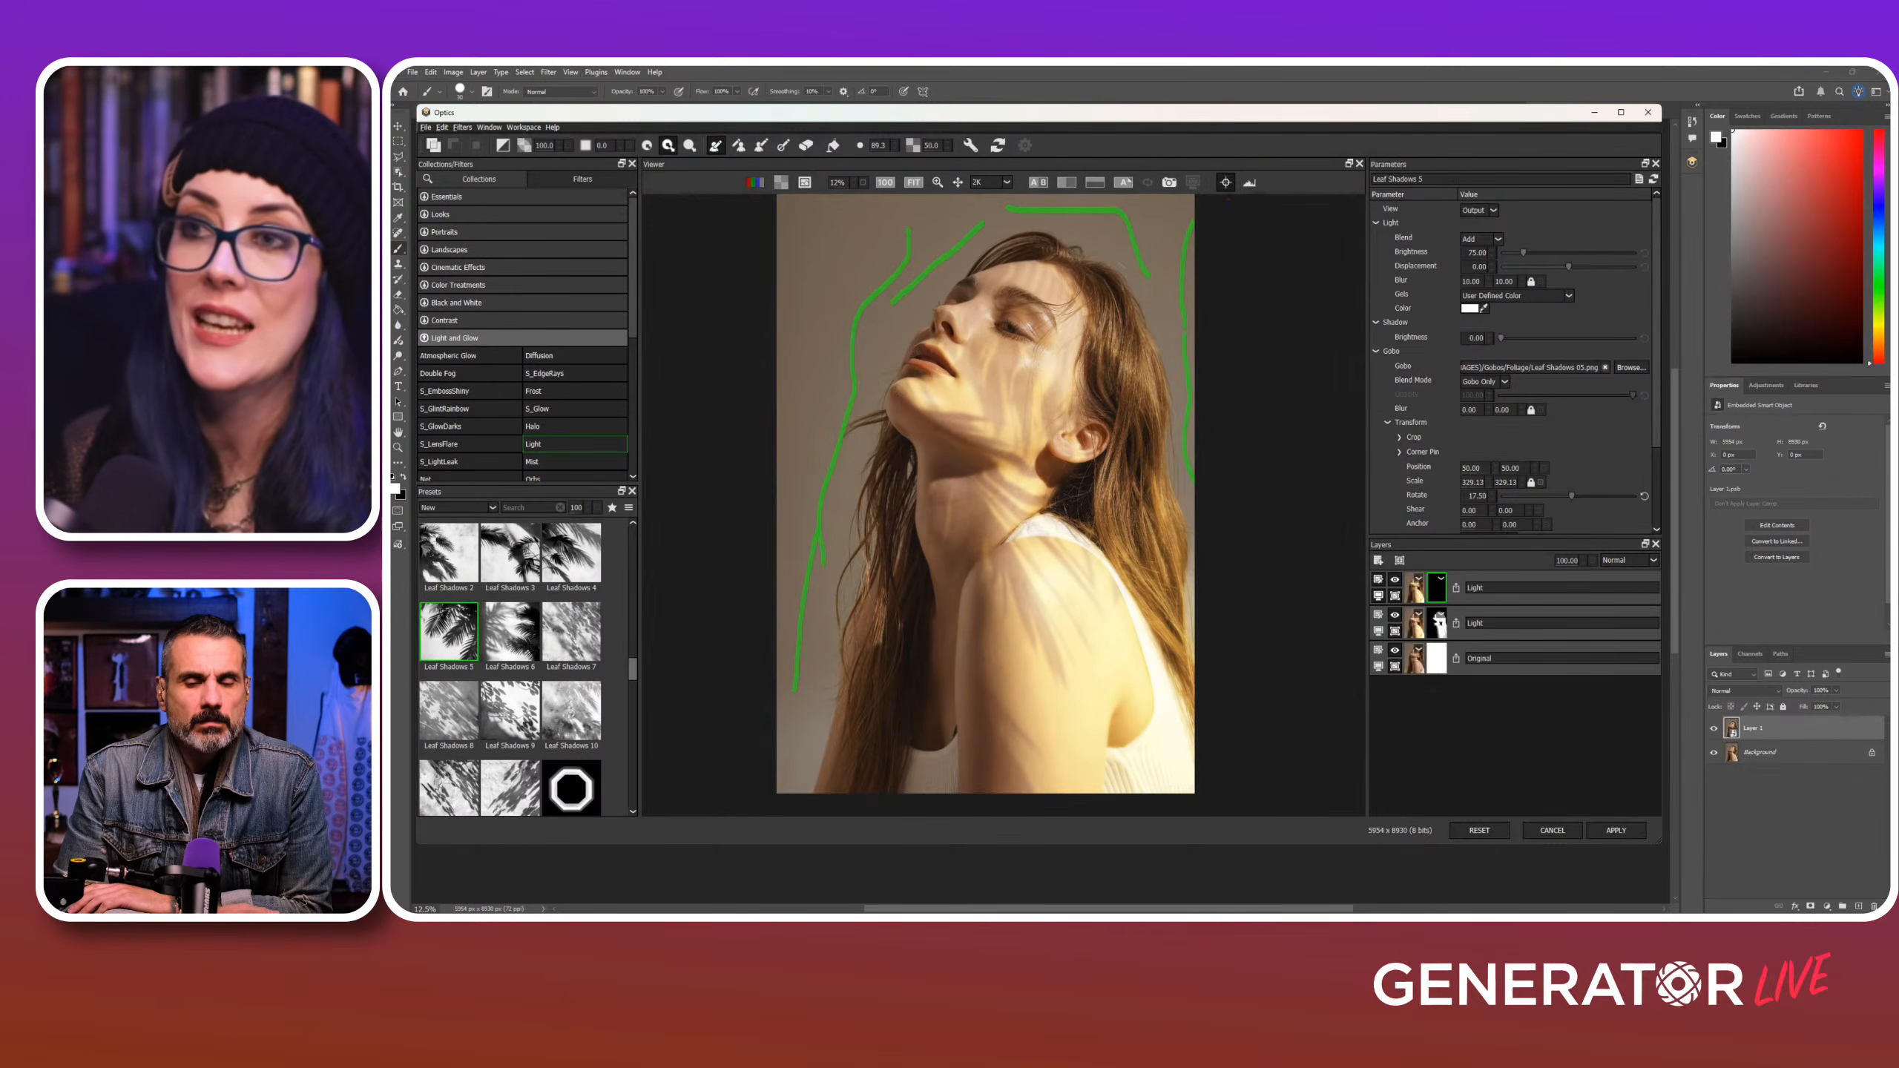
{"action": "left_click_drag", "start_coordinate": [859, 232], "coordinate": [789, 370]}
Step: Paint red exclude strokes over the woman's face, hair and body, generate the mask, and return to editing the background Light filter
{"action": "mouse_move", "coordinate": [1008, 274]}
{"action": "left_mouse_down"}
{"action": "mouse_move", "coordinate": [909, 435]}
{"action": "mouse_move", "coordinate": [906, 677]}
{"action": "mouse_move", "coordinate": [915, 591]}
{"action": "mouse_move", "coordinate": [887, 725]}
{"action": "mouse_move", "coordinate": [1111, 780]}
{"action": "mouse_move", "coordinate": [1146, 543]}
{"action": "mouse_move", "coordinate": [1119, 360]}
{"action": "mouse_move", "coordinate": [1083, 271]}
{"action": "left_mouse_up"}
{"action": "mouse_move", "coordinate": [1065, 273]}
{"action": "left_mouse_down"}
{"action": "mouse_move", "coordinate": [1009, 660]}
{"action": "mouse_move", "coordinate": [968, 744]}
{"action": "left_mouse_up"}
{"action": "mouse_move", "coordinate": [991, 495]}
{"action": "left_mouse_down"}
{"action": "mouse_move", "coordinate": [914, 650]}
{"action": "mouse_move", "coordinate": [941, 722]}
{"action": "left_mouse_up"}
{"action": "mouse_move", "coordinate": [934, 519]}
{"action": "left_mouse_down"}
{"action": "mouse_move", "coordinate": [965, 380]}
{"action": "mouse_move", "coordinate": [1035, 369]}
{"action": "left_mouse_up"}
{"action": "key", "text": "g"}
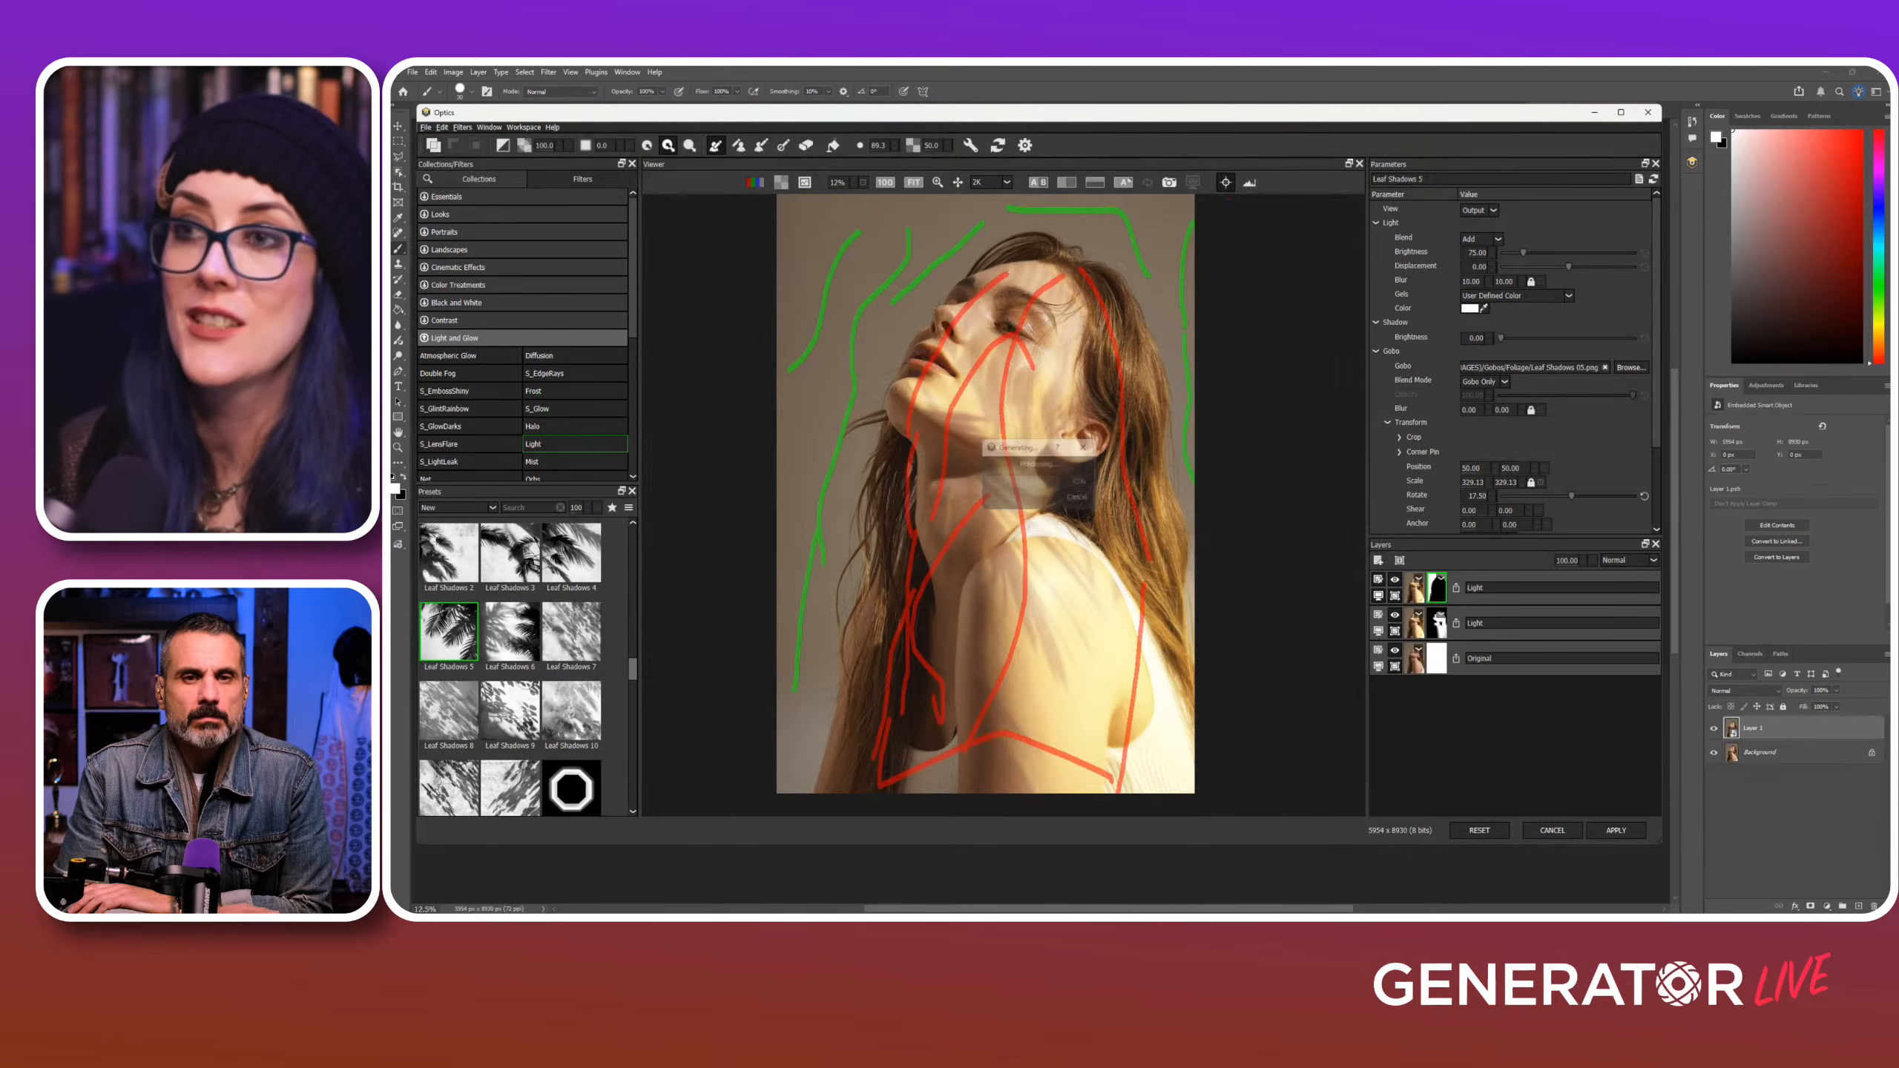
{"action": "left_click", "coordinate": [1414, 590]}
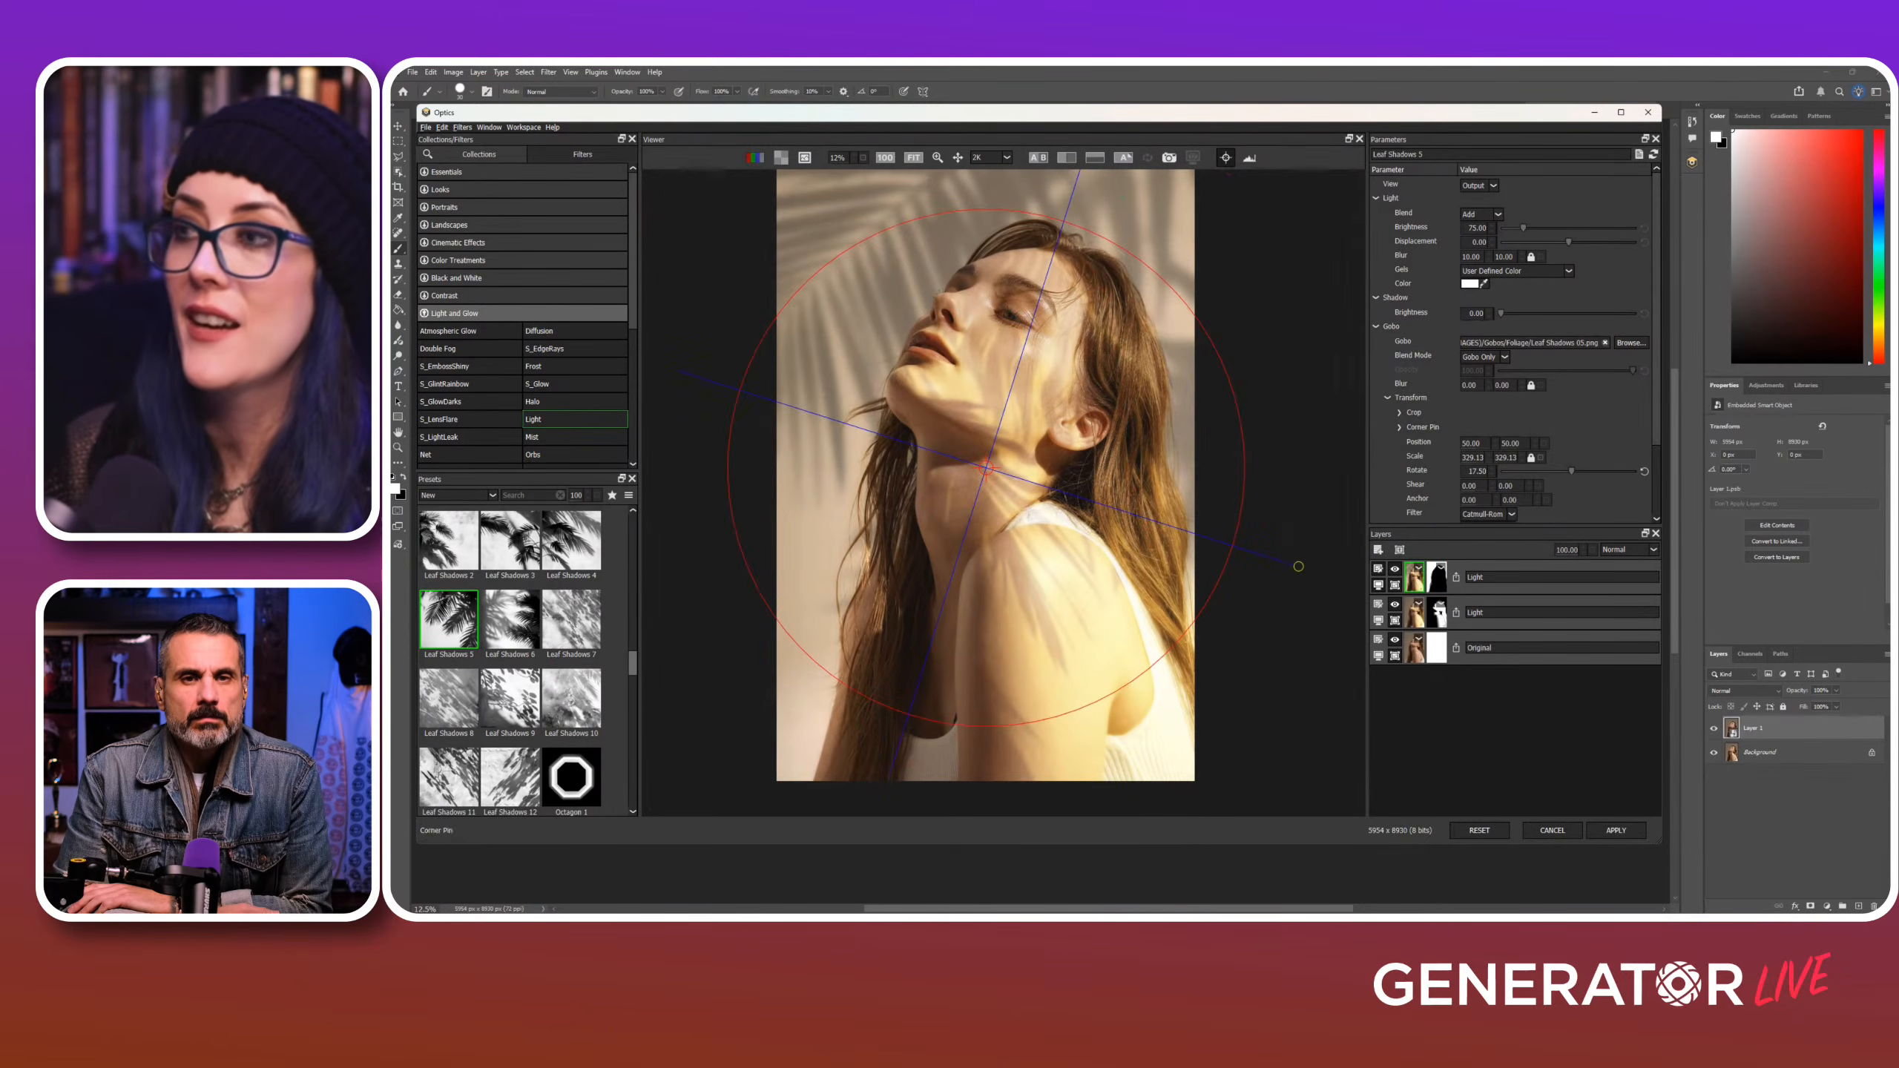
Step: Set the background light's colour to a bright cyan
{"action": "left_click", "coordinate": [1469, 284]}
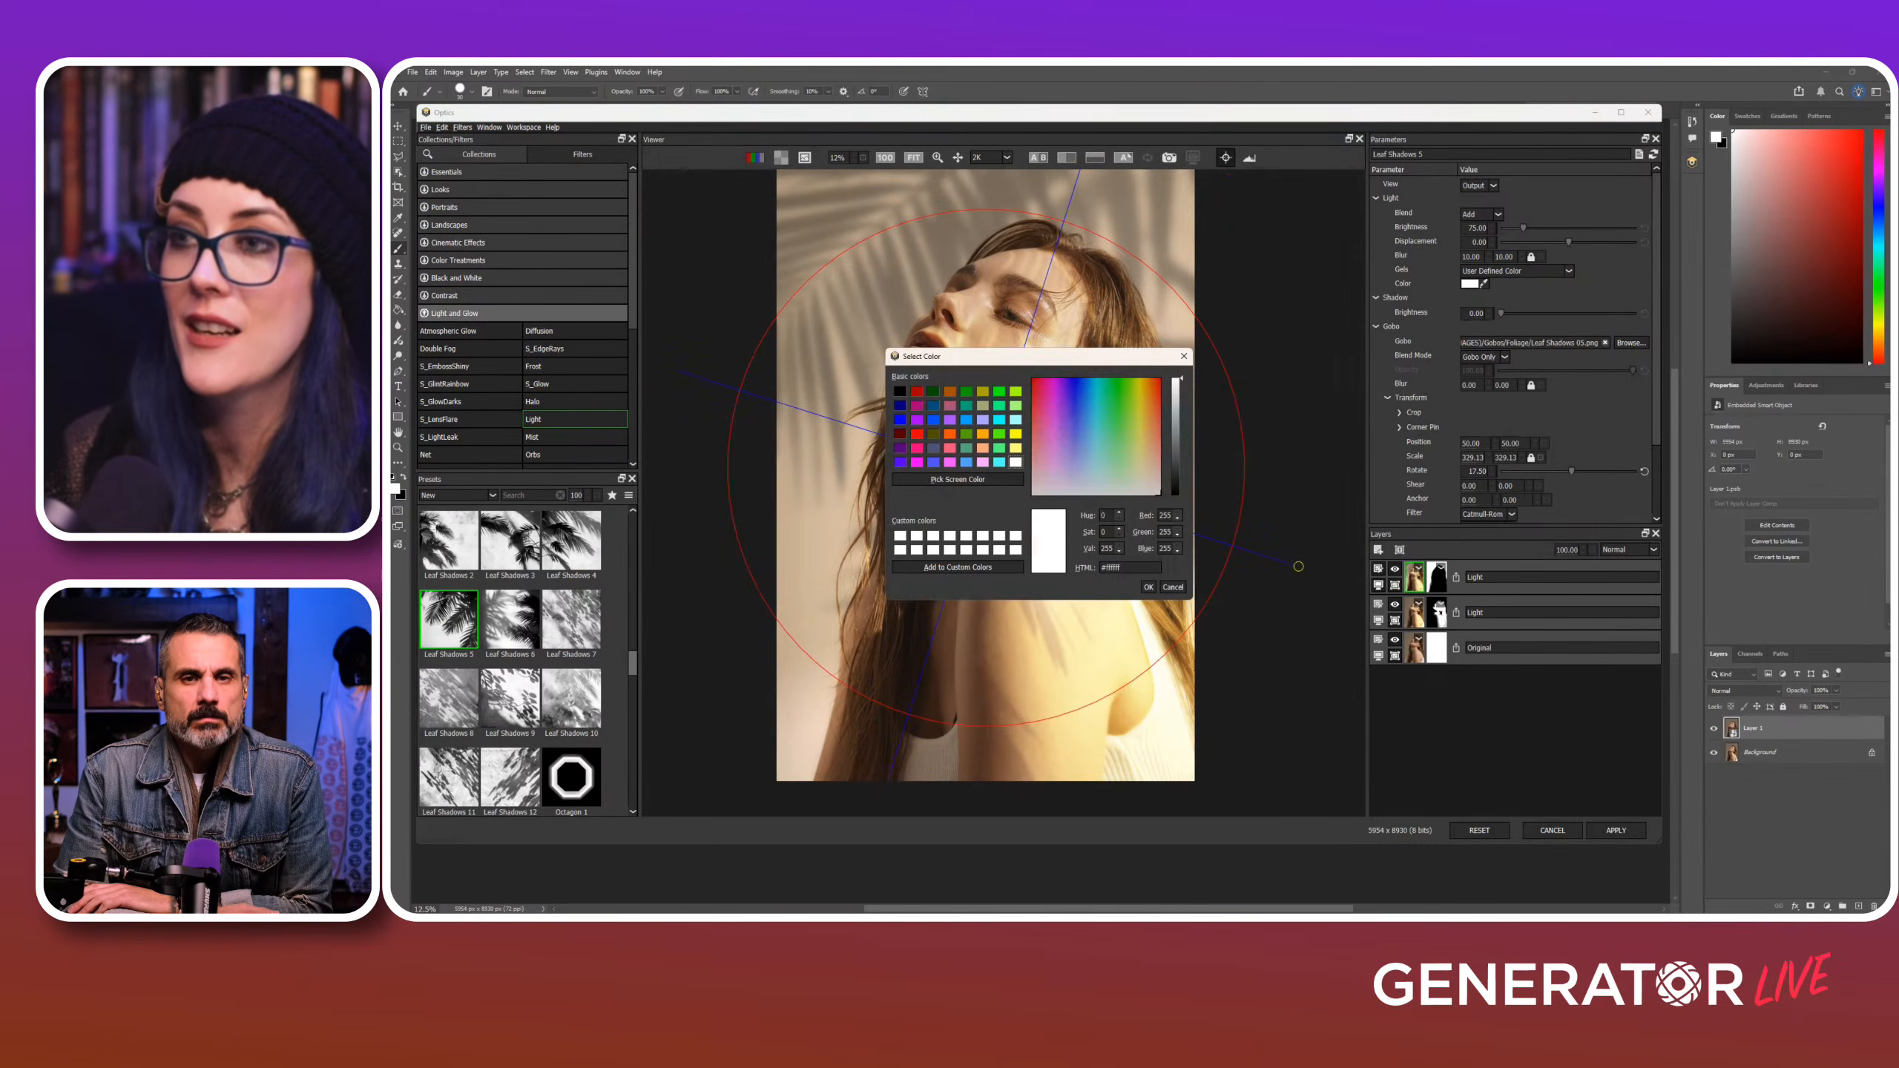
{"action": "left_click", "coordinate": [1000, 420]}
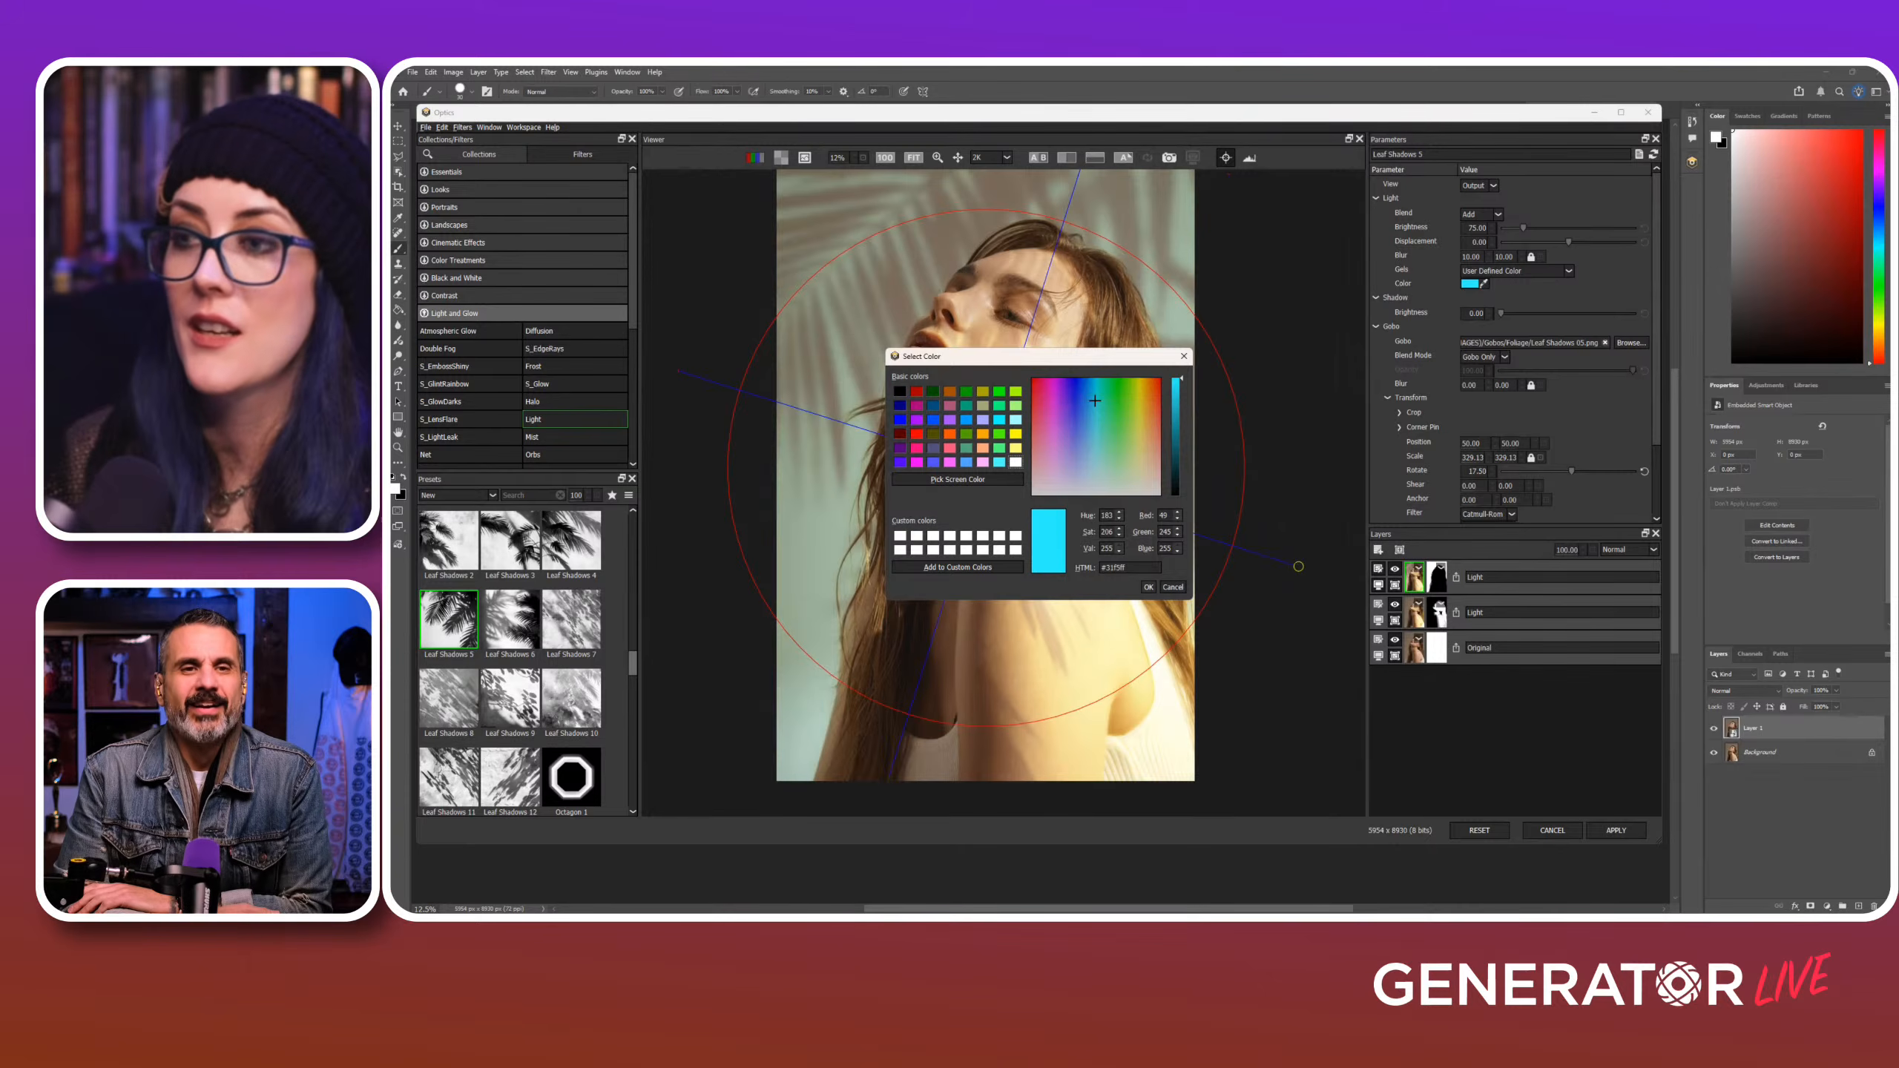
{"action": "left_click", "coordinate": [1148, 588]}
Step: Lower the brightness of the woman's light to about 82 and view all layers combined
{"action": "left_click", "coordinate": [1413, 613]}
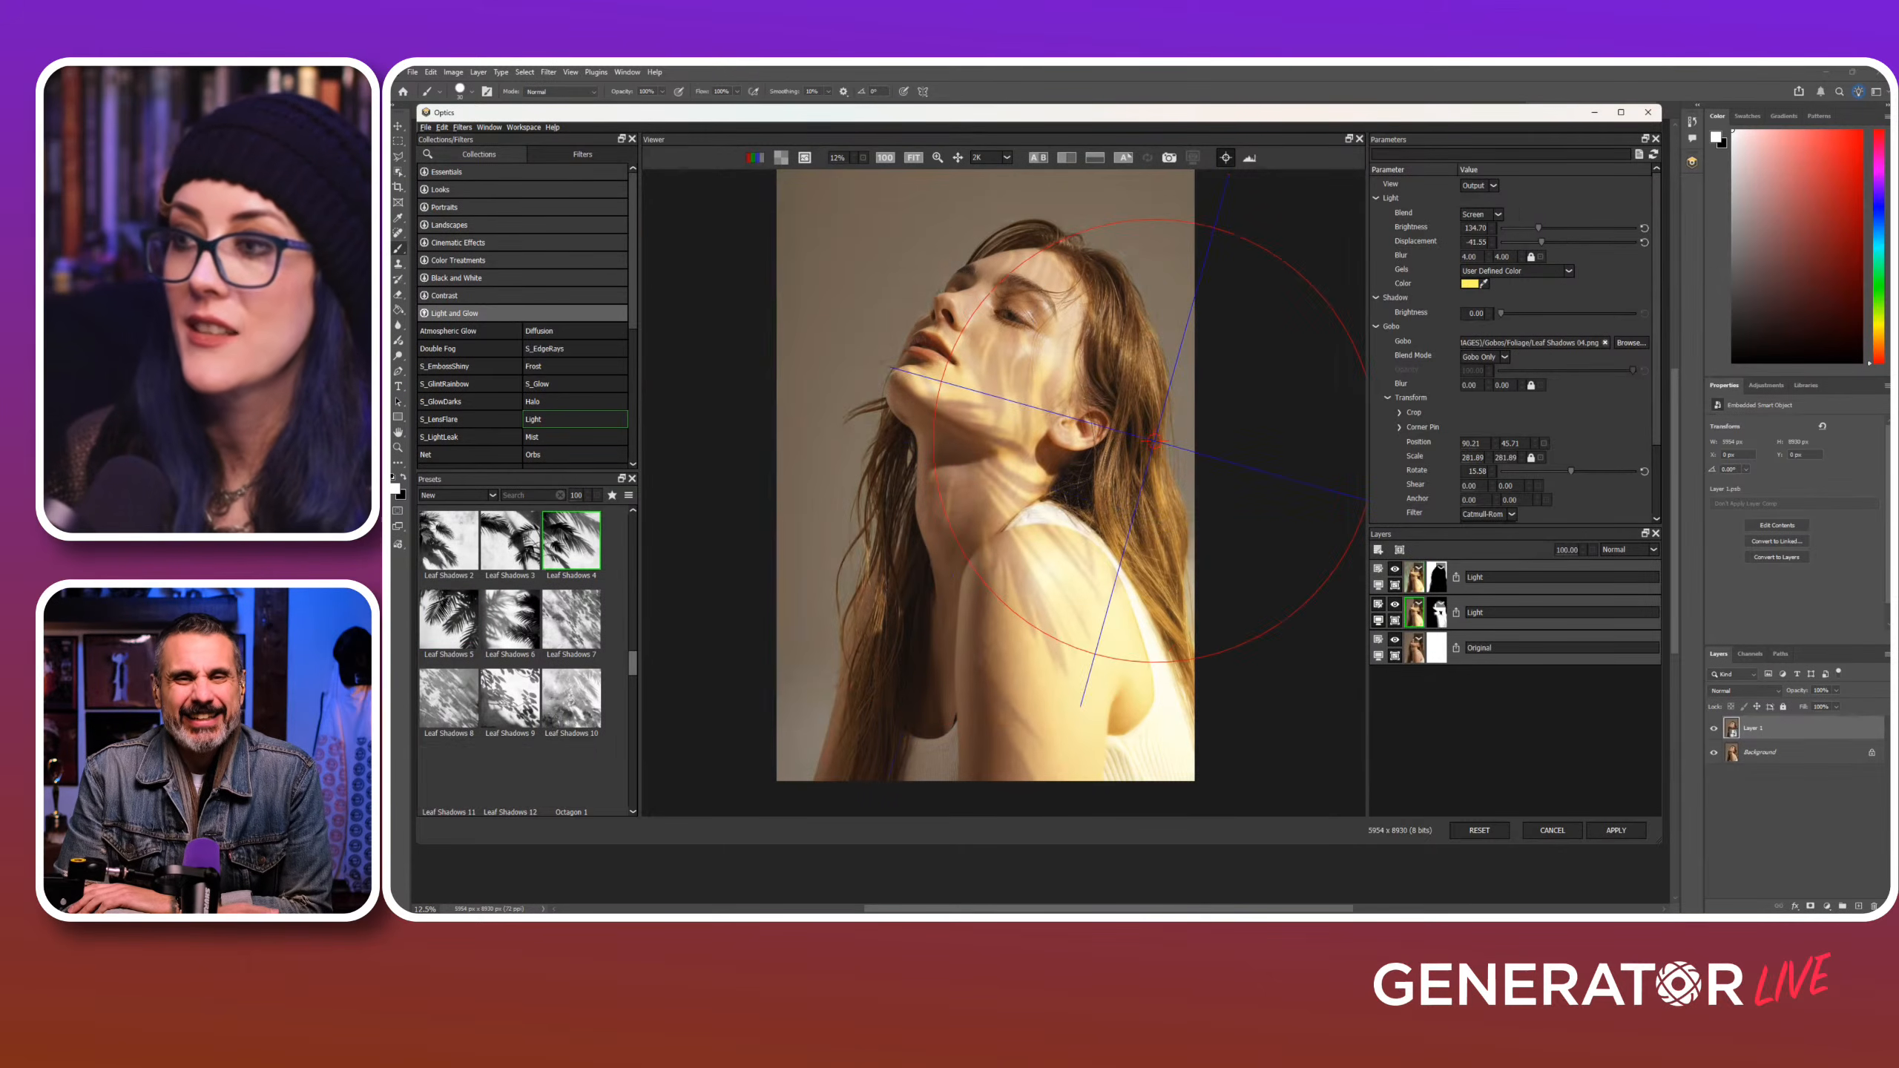
{"action": "left_click_drag", "start_coordinate": [1538, 227], "coordinate": [1525, 228]}
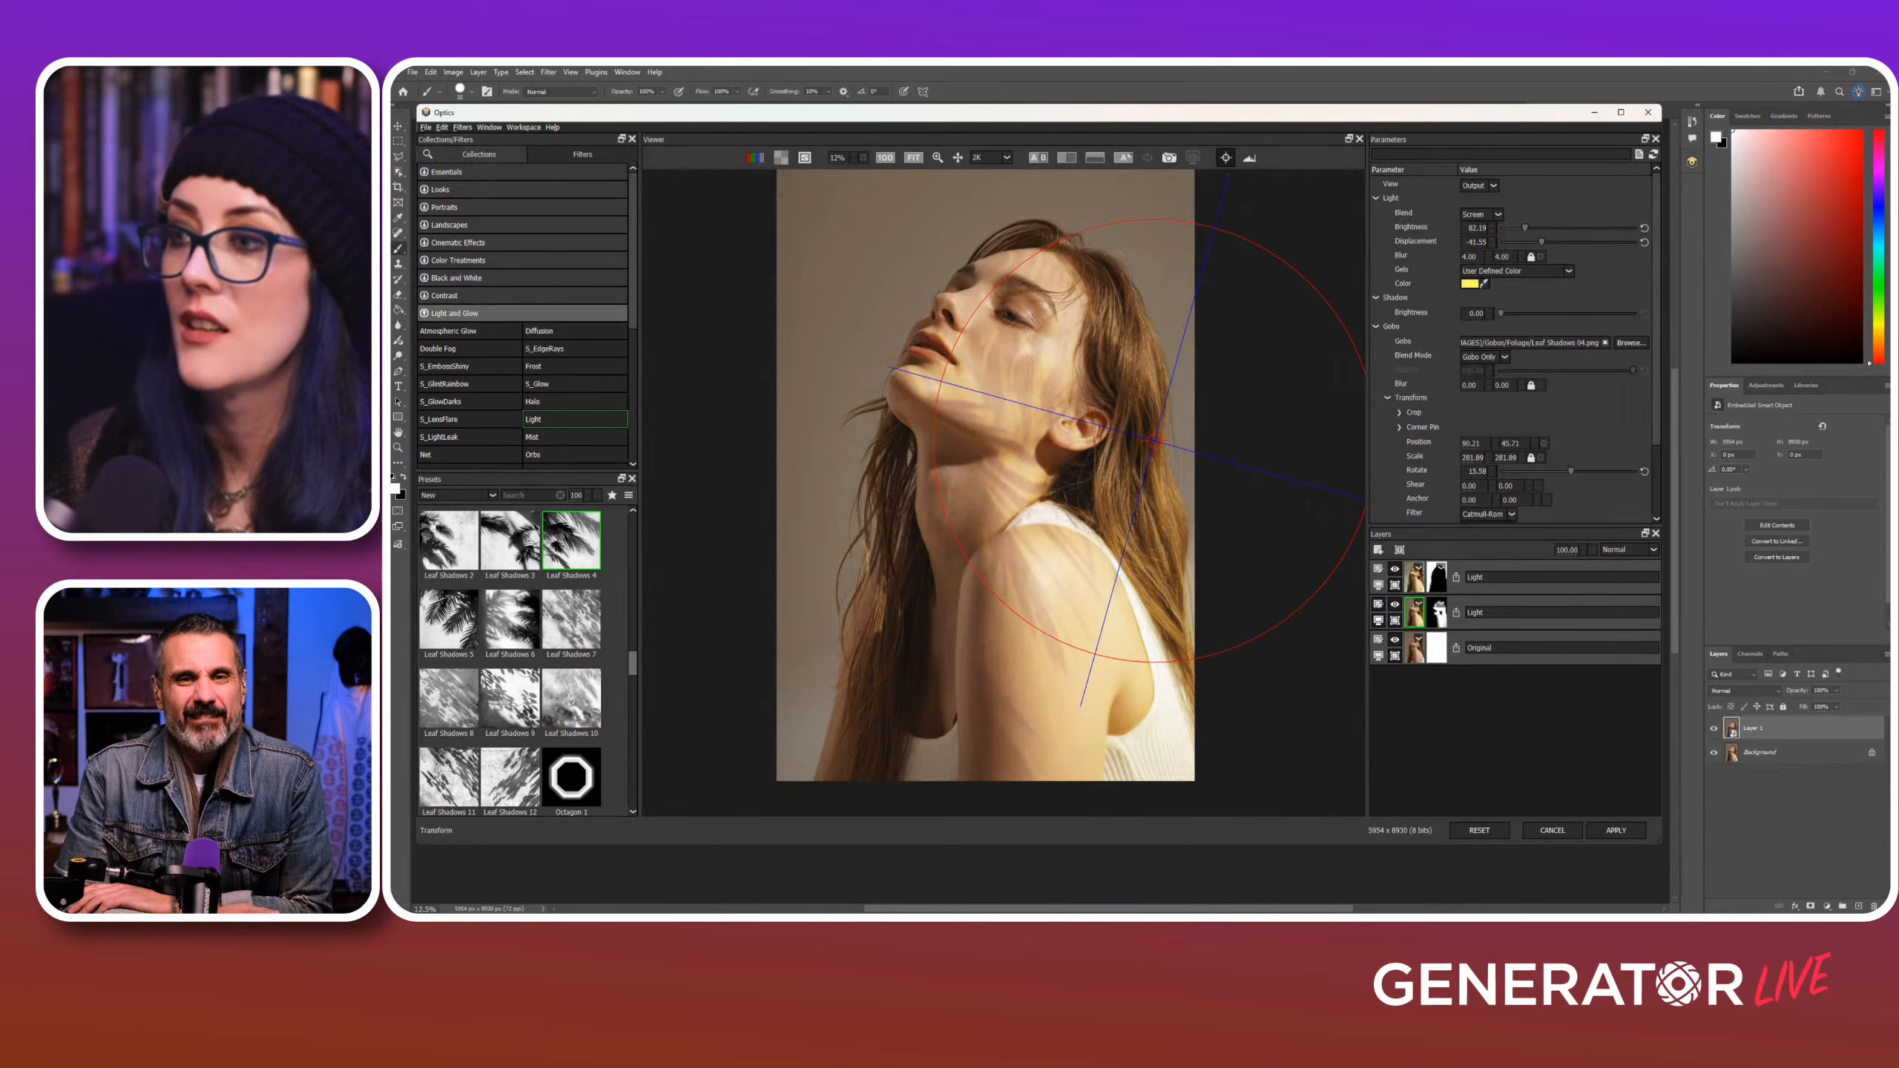
{"action": "left_click", "coordinate": [1378, 585]}
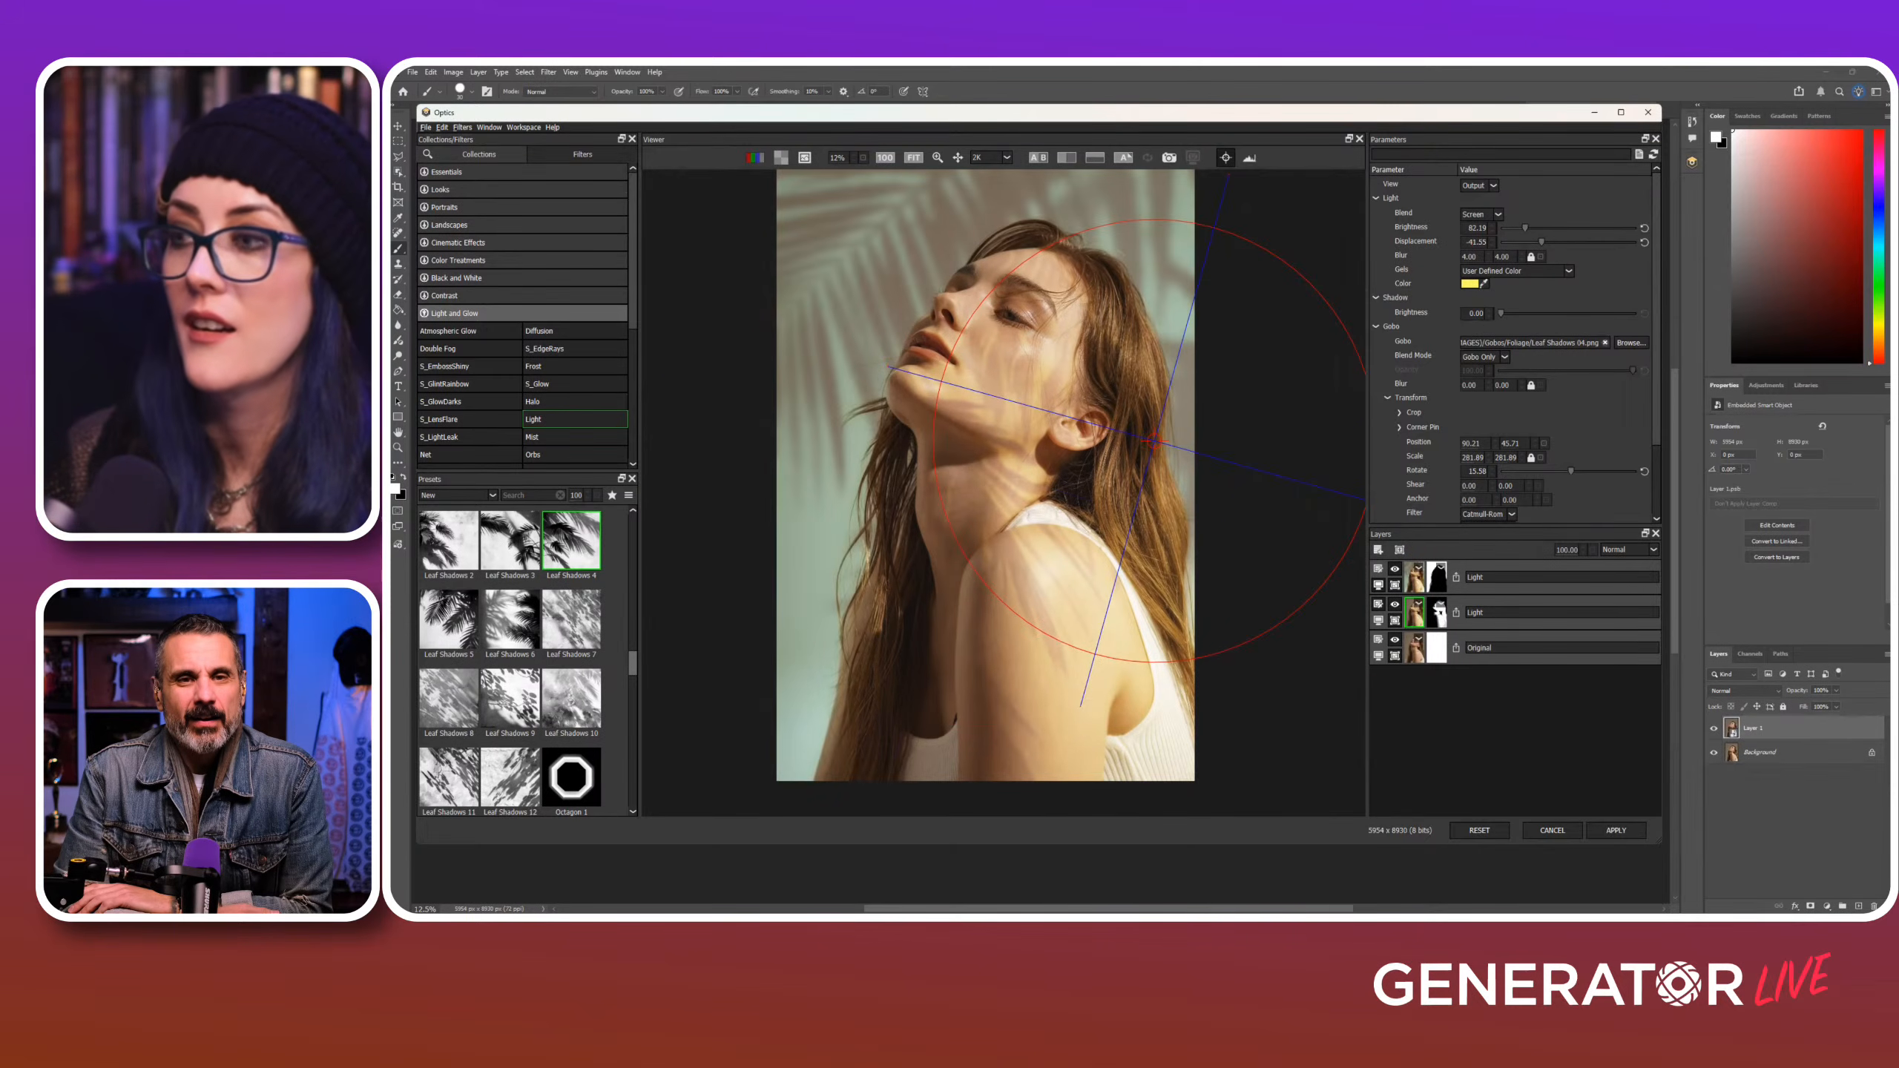
Step: Add a Color Correct layer with the Arrival preset and compare the whole portrait side by side with the original
{"action": "left_click", "coordinate": [1378, 550]}
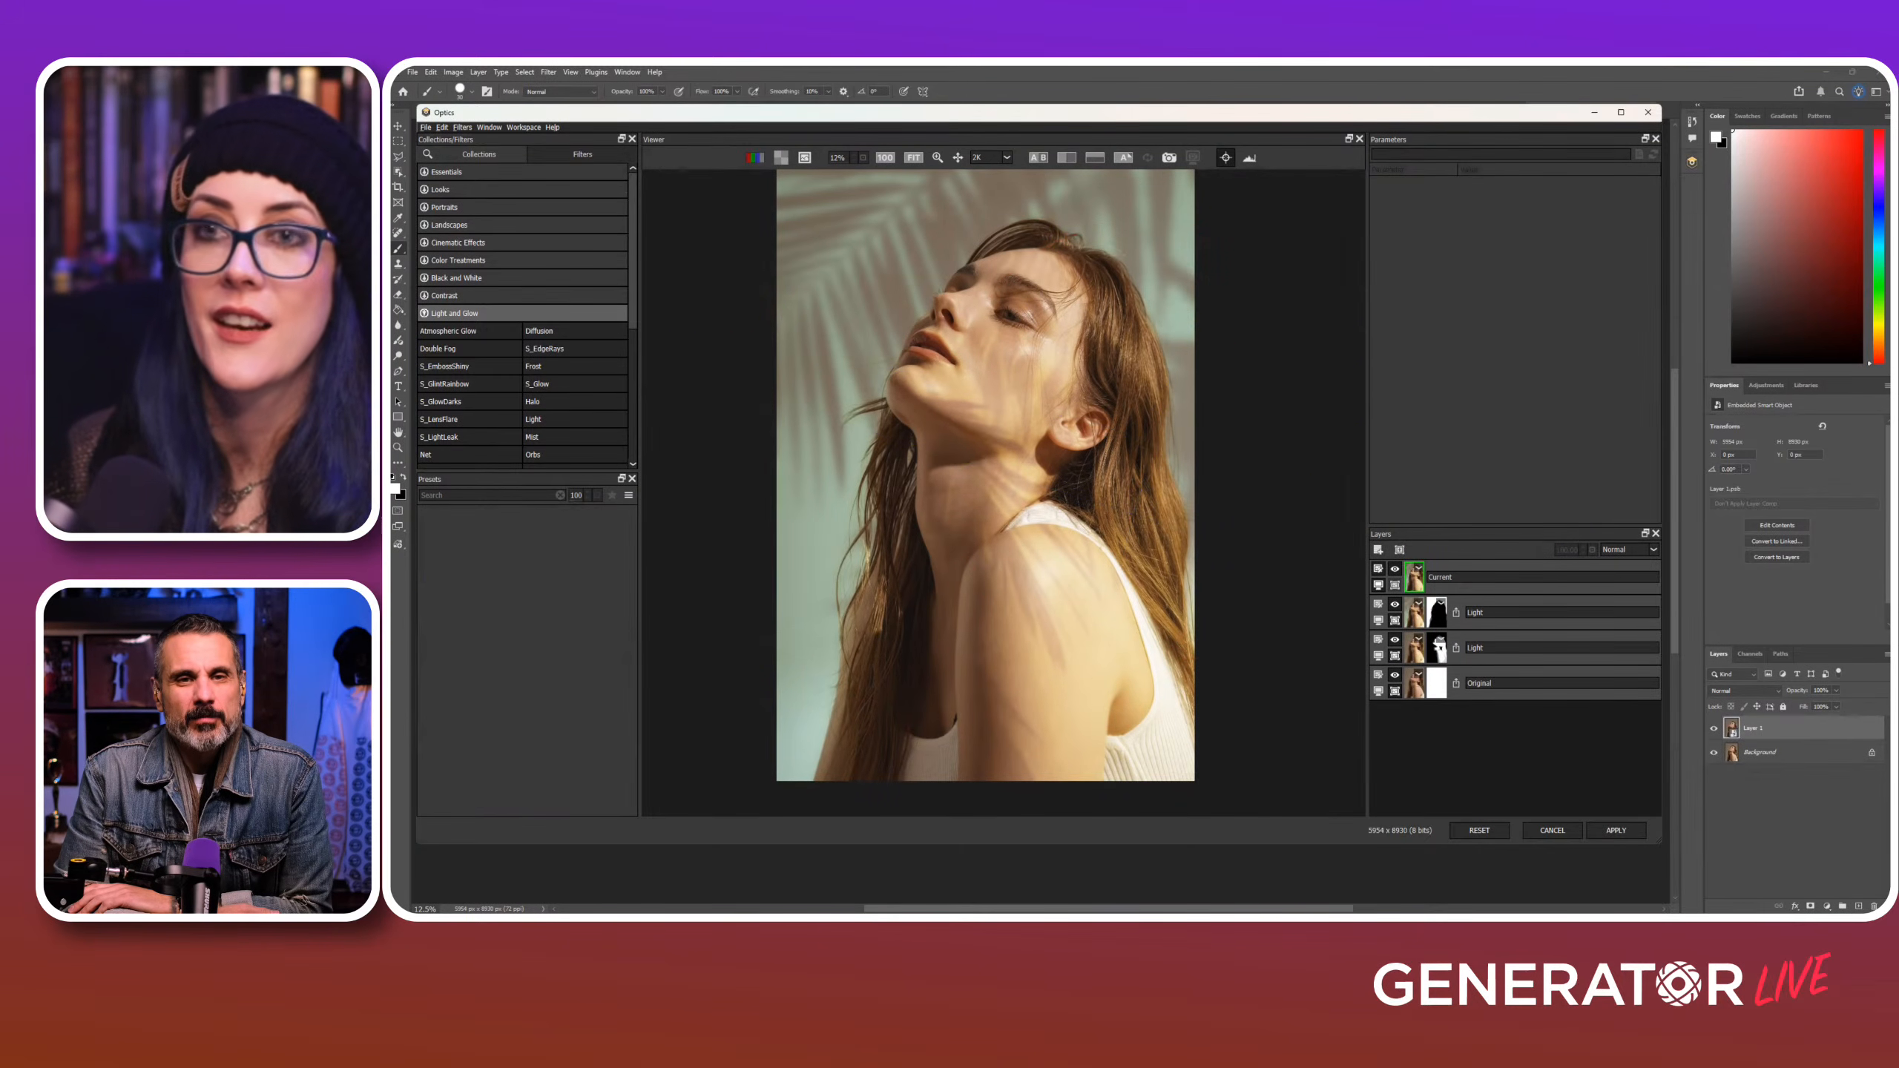
{"action": "left_click", "coordinate": [546, 172]}
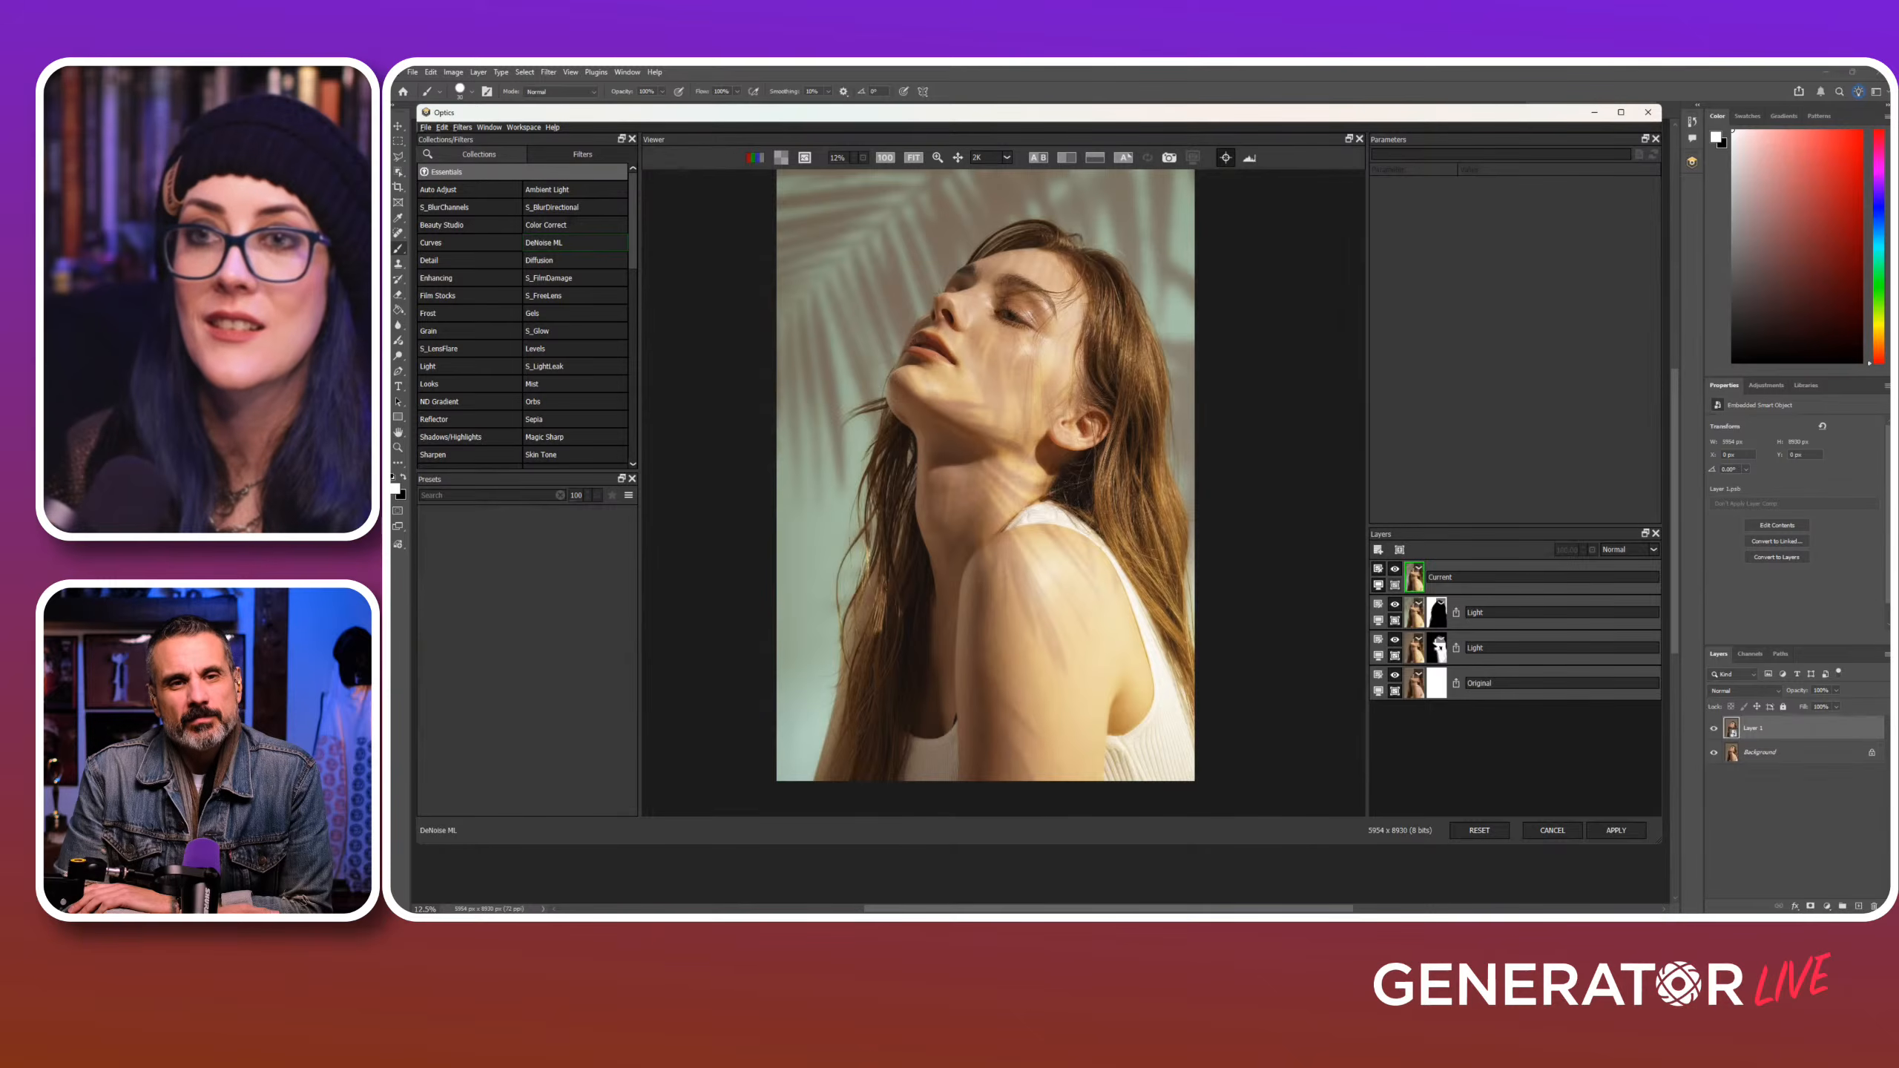
{"action": "left_click", "coordinate": [574, 225]}
{"action": "left_click", "coordinate": [572, 696]}
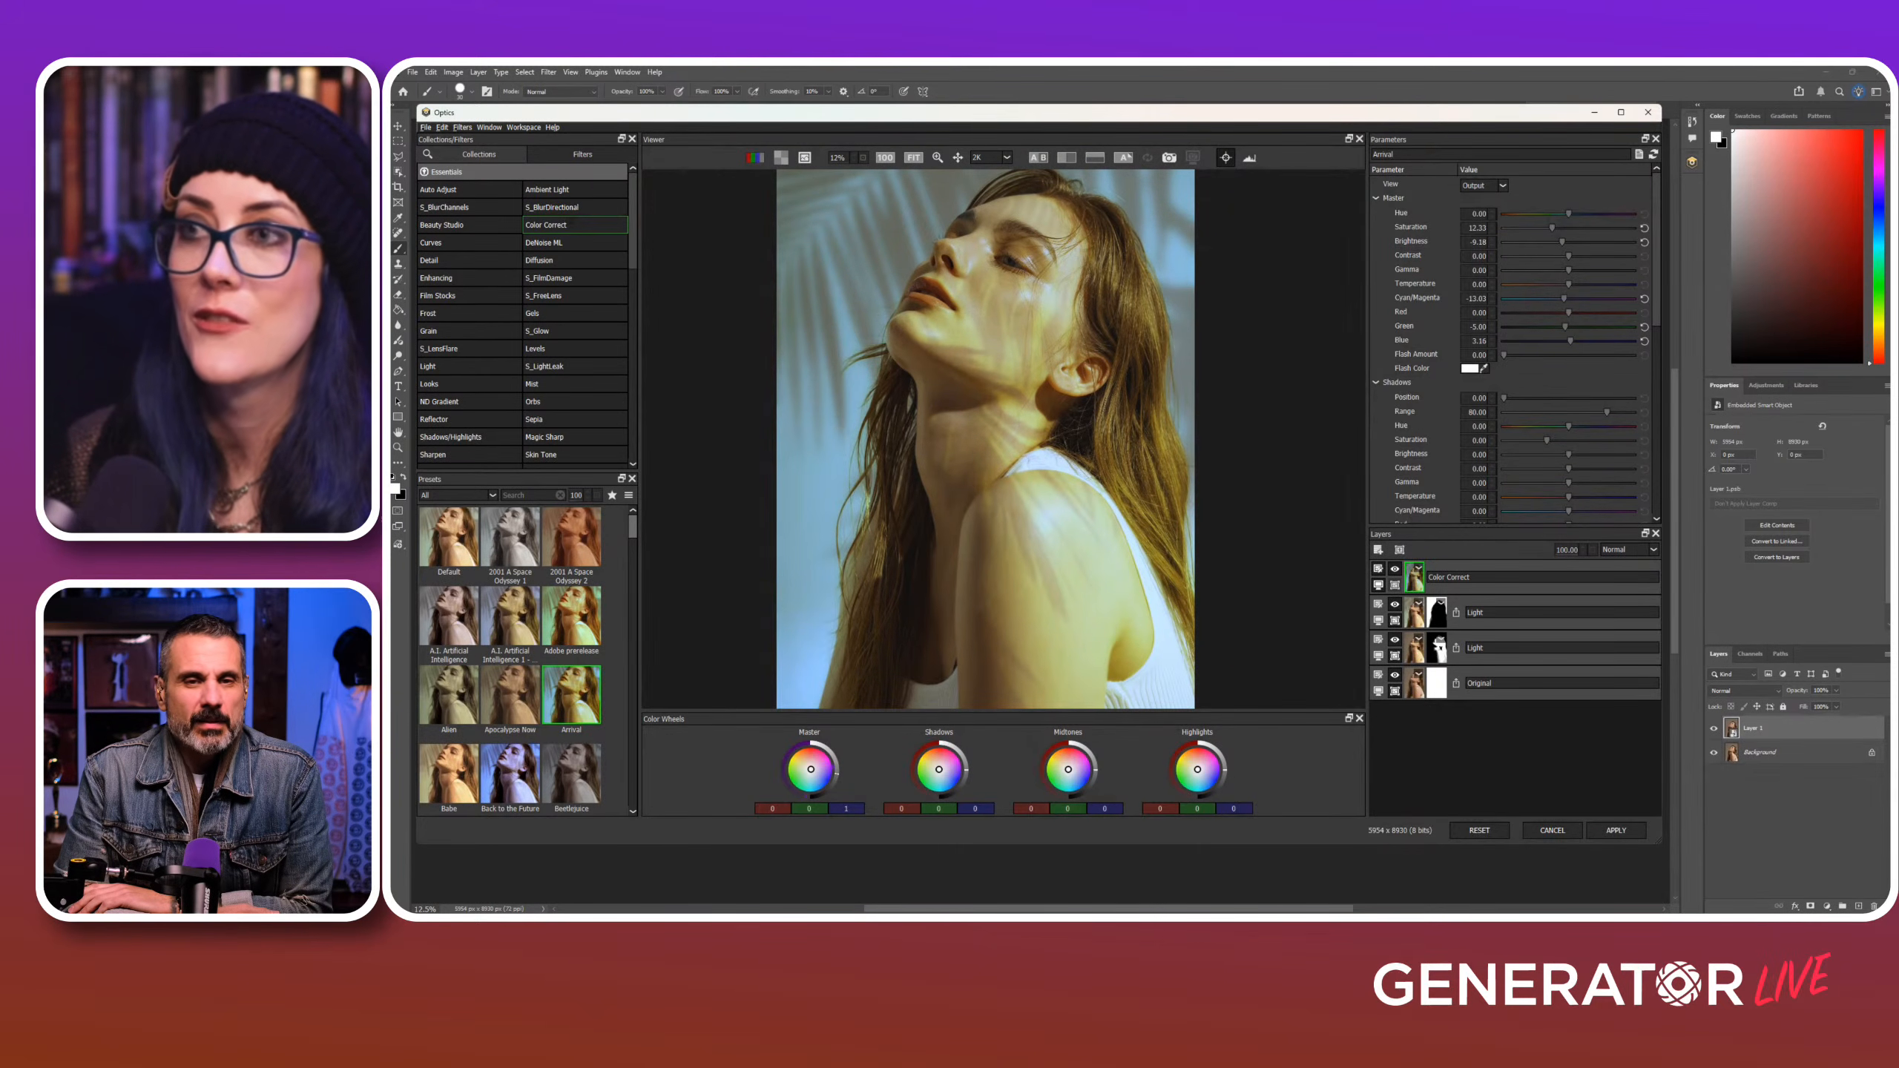
{"action": "left_click", "coordinate": [1038, 158]}
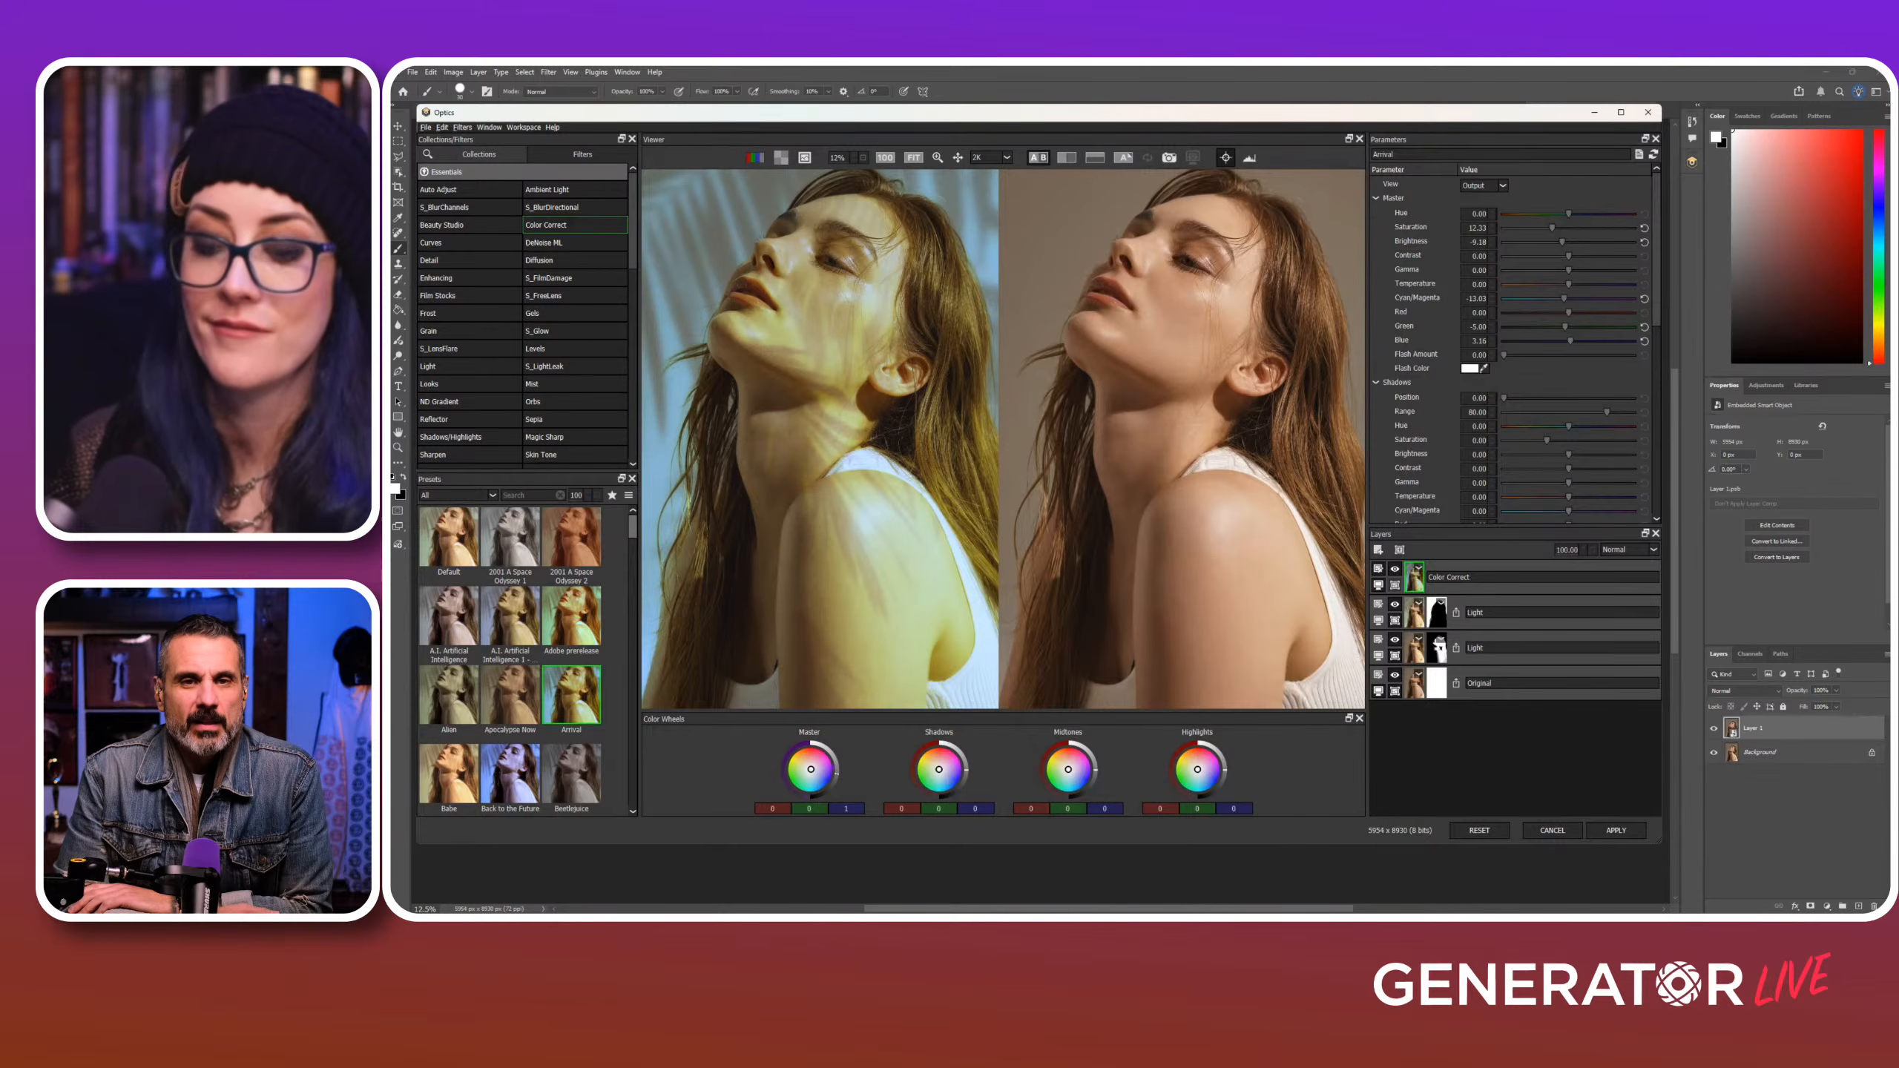
{"action": "key", "text": "ctrl+minus"}
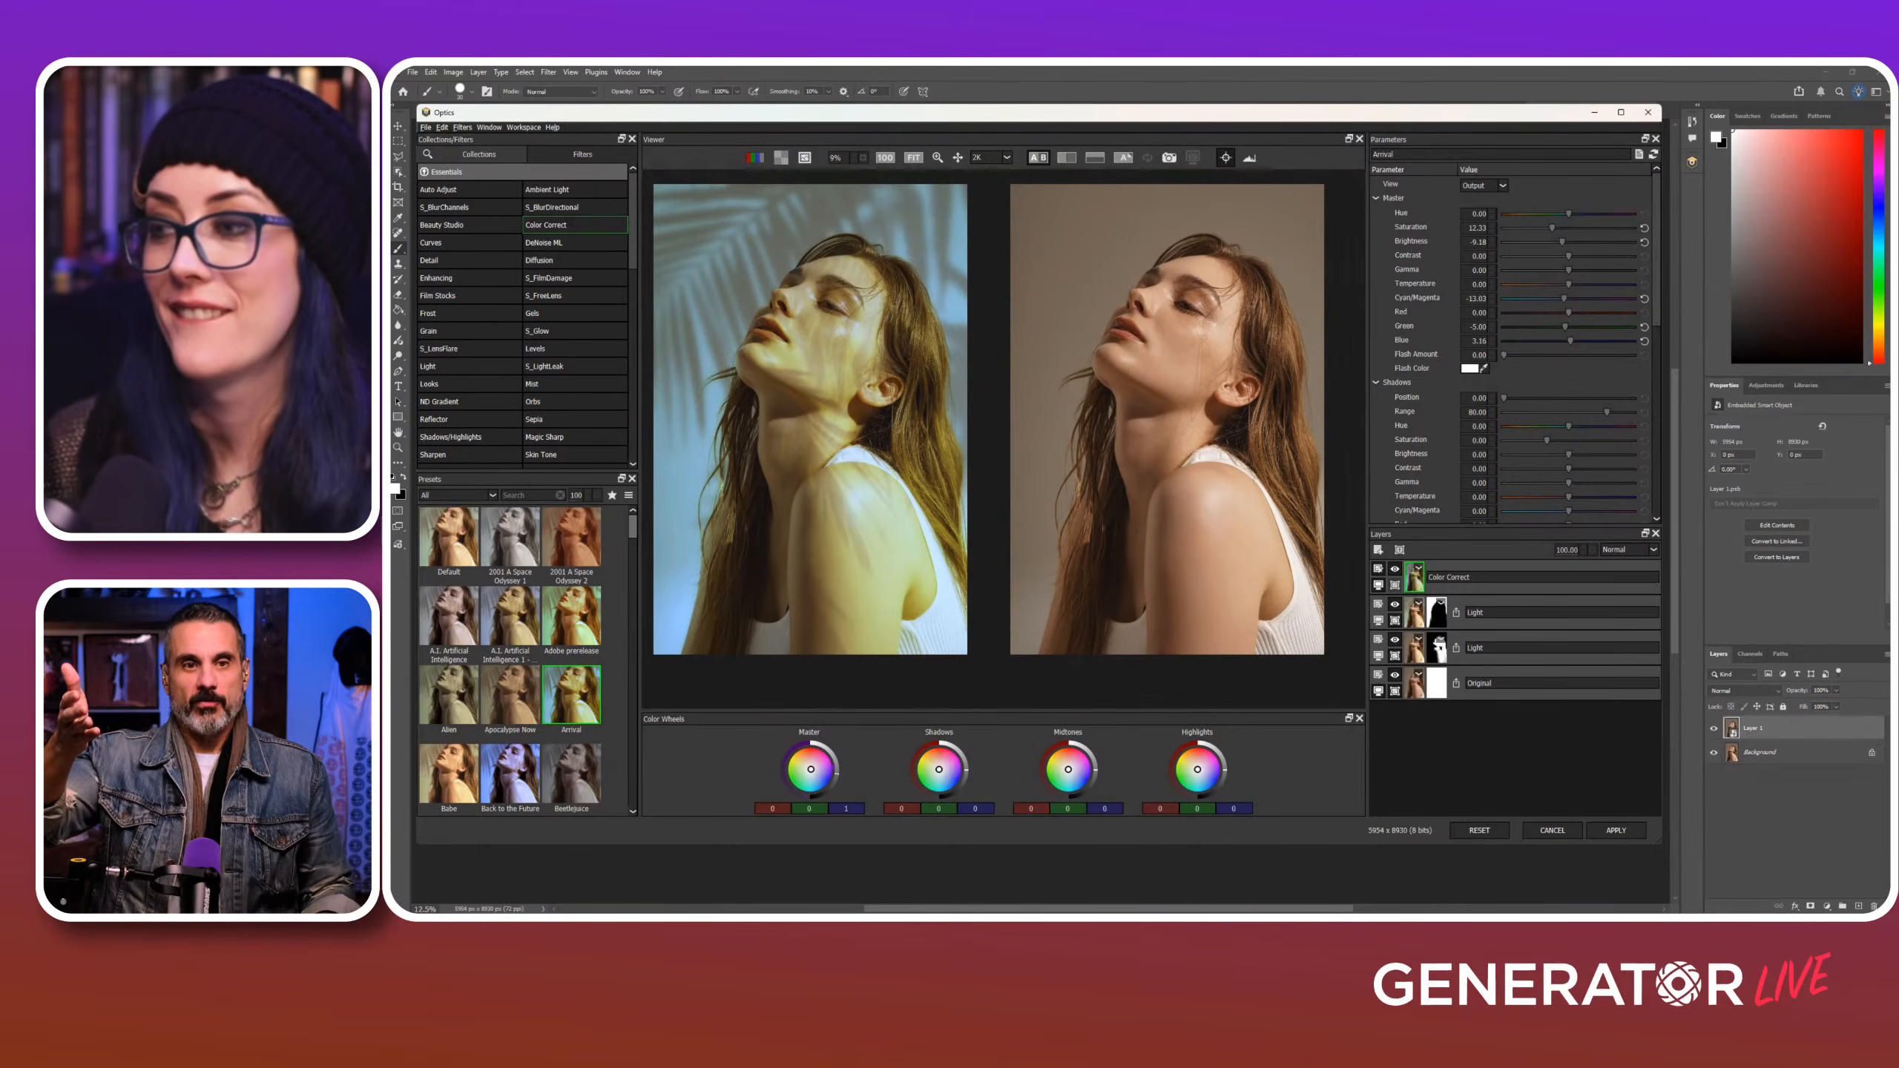
Step: Move the leaf gobo on the woman's Light layer to about position 67, 42 and return to the Color Correct layer
{"action": "left_click", "coordinate": [1414, 648]}
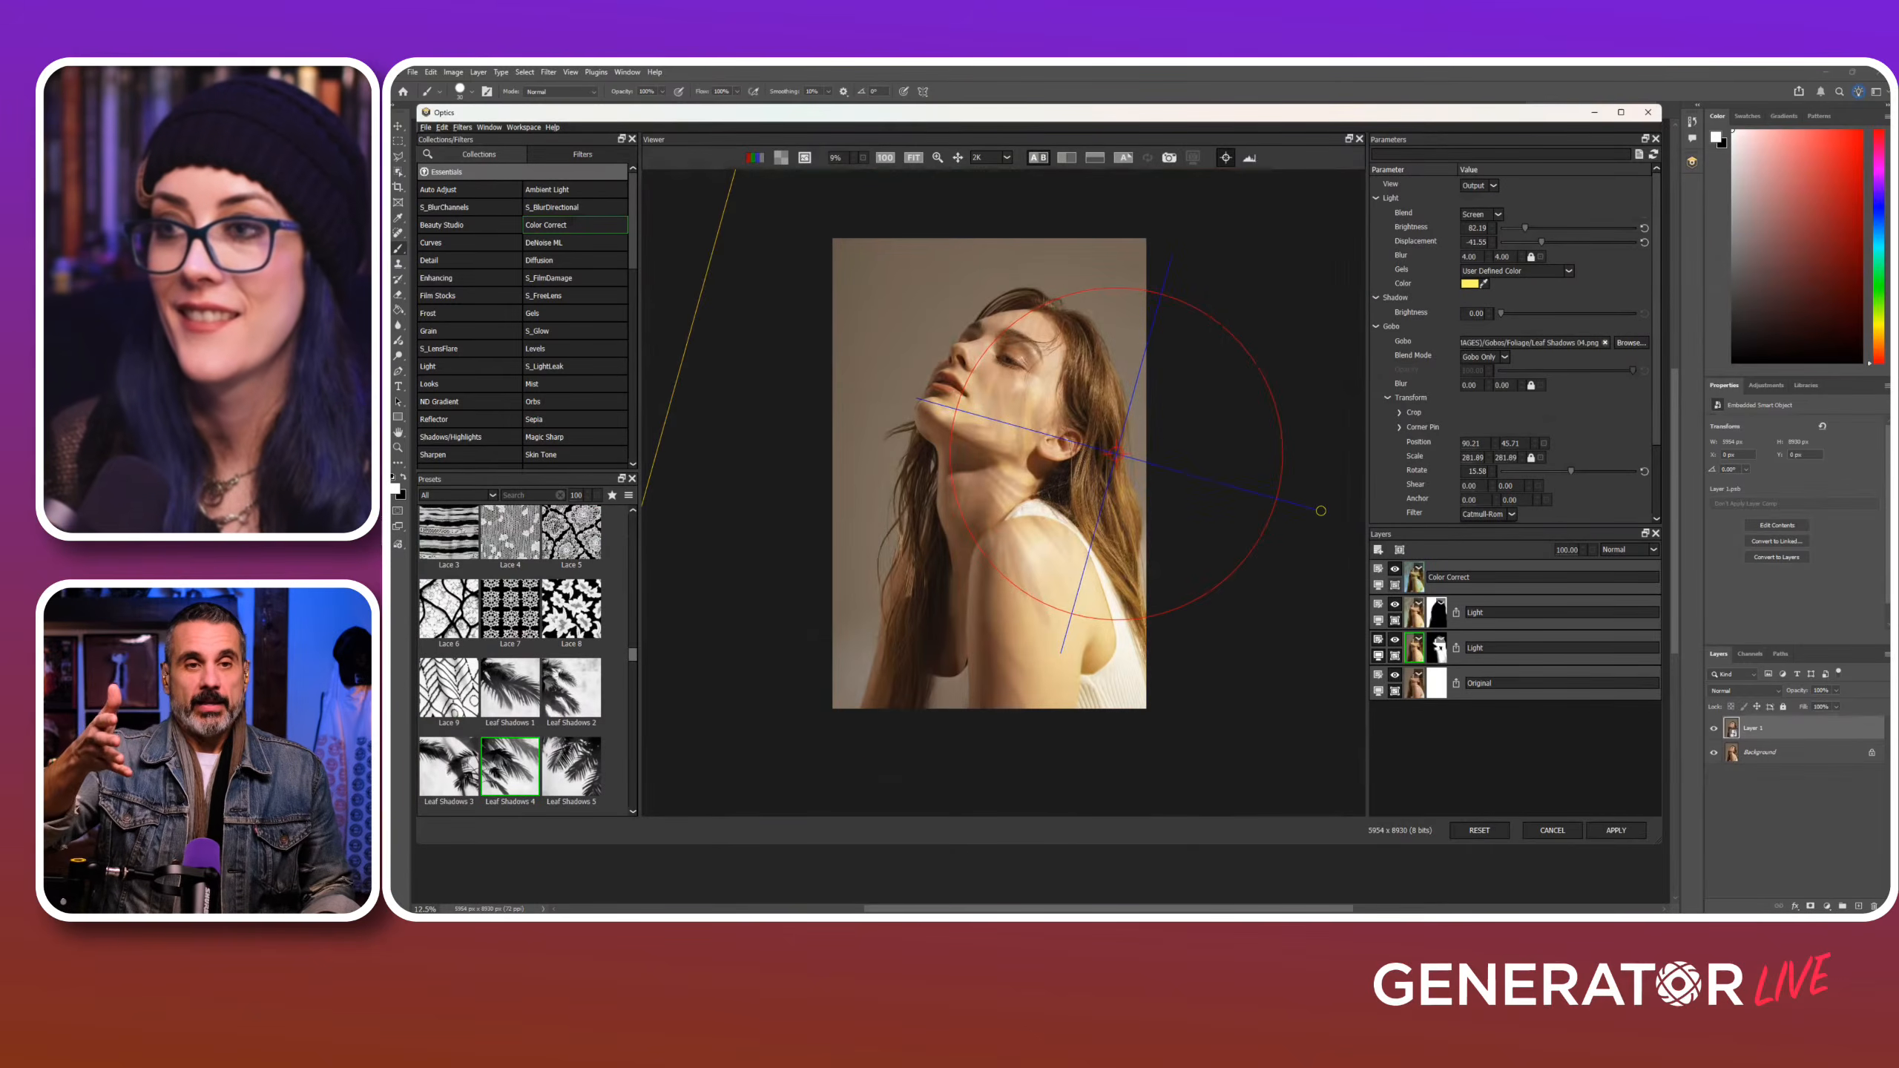
{"action": "left_click_drag", "start_coordinate": [1116, 452], "coordinate": [1034, 443]}
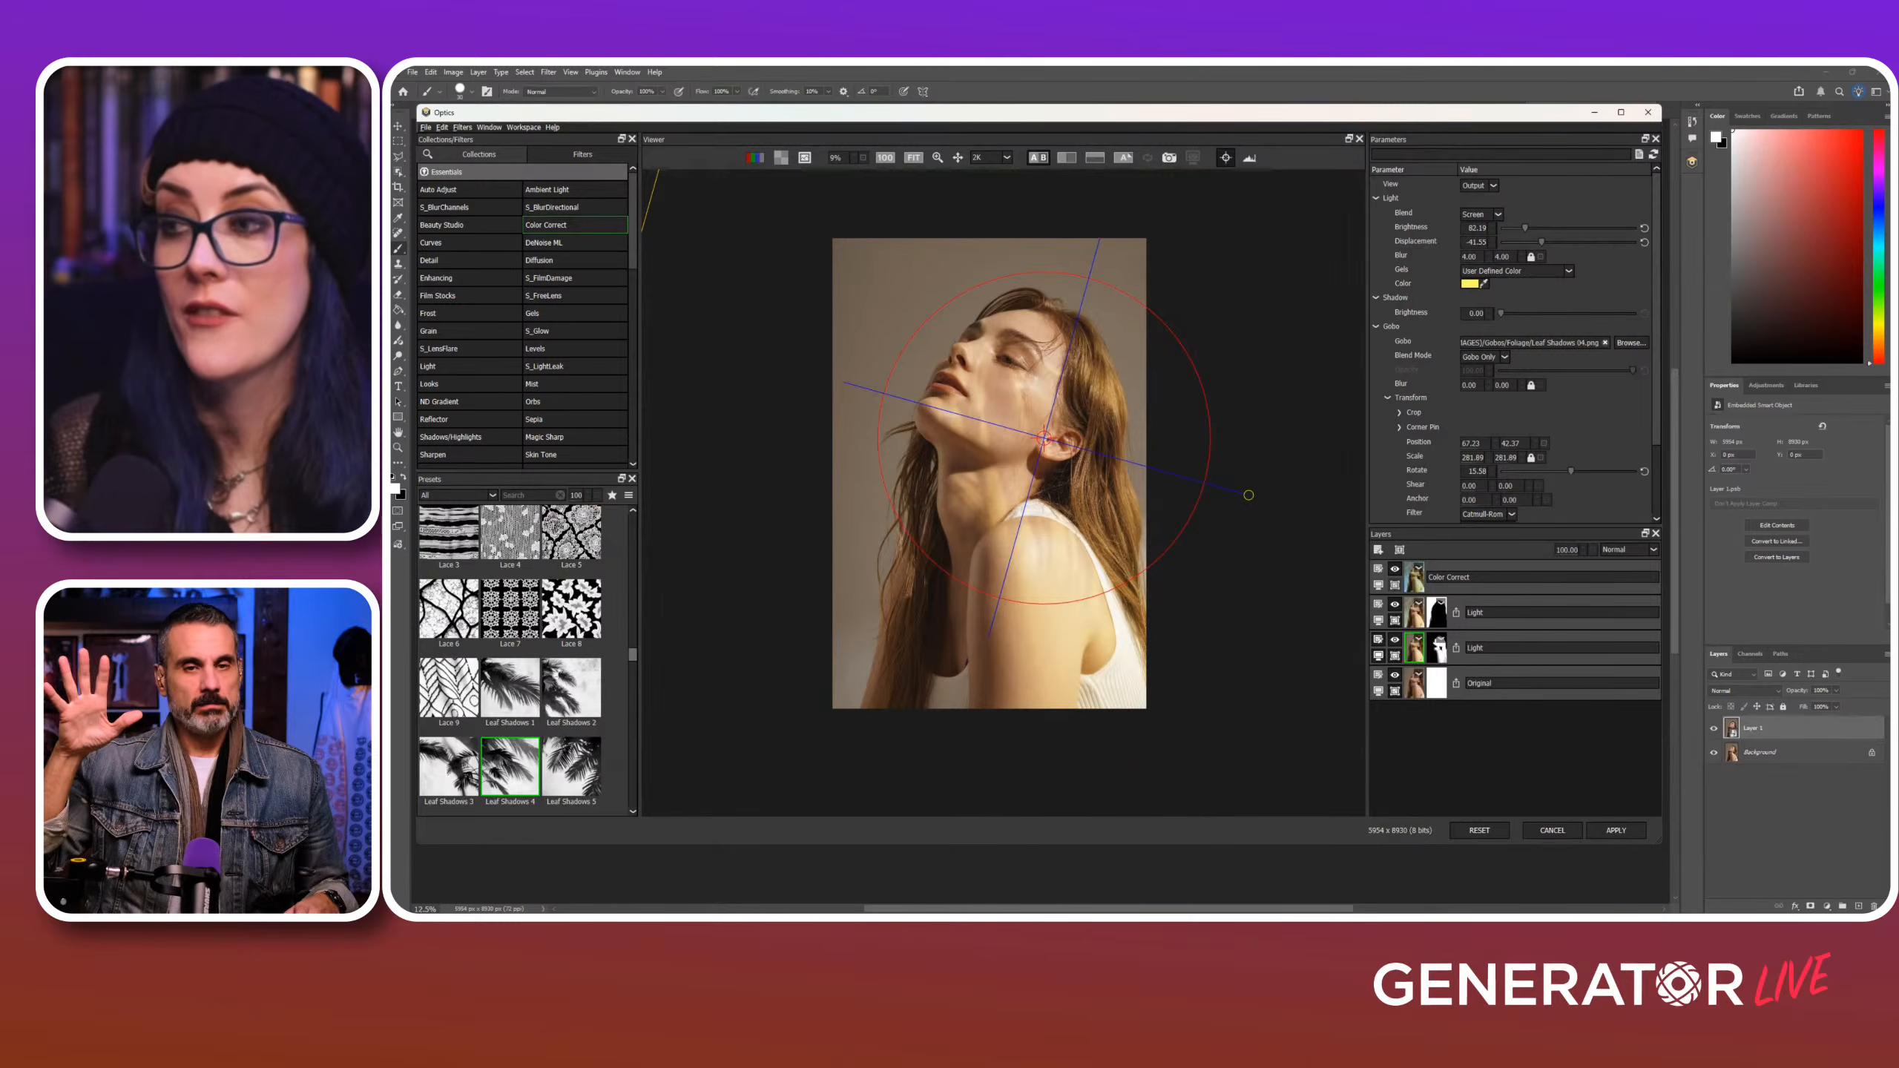
{"action": "left_click", "coordinate": [1414, 577]}
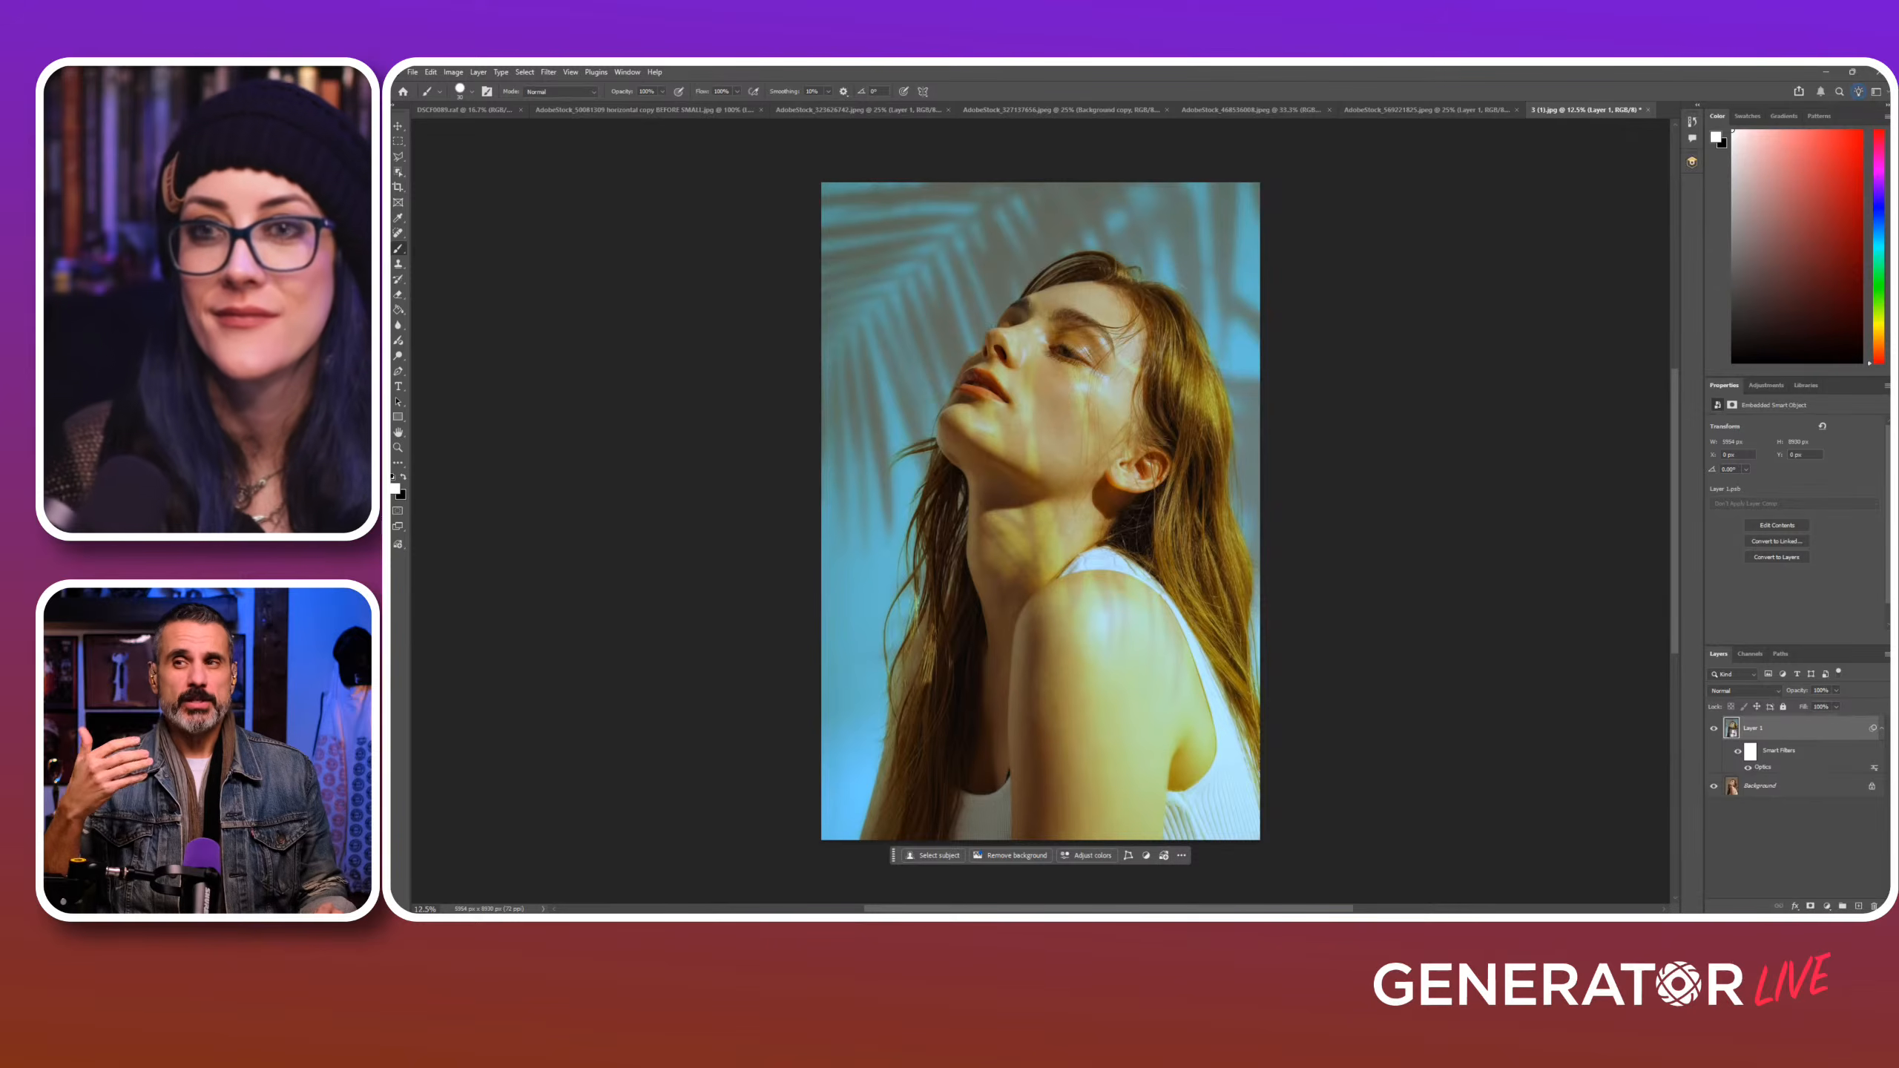
Step: Switch to the open document showing the seated man in a dark suit
{"action": "key", "text": "alt+Tab"}
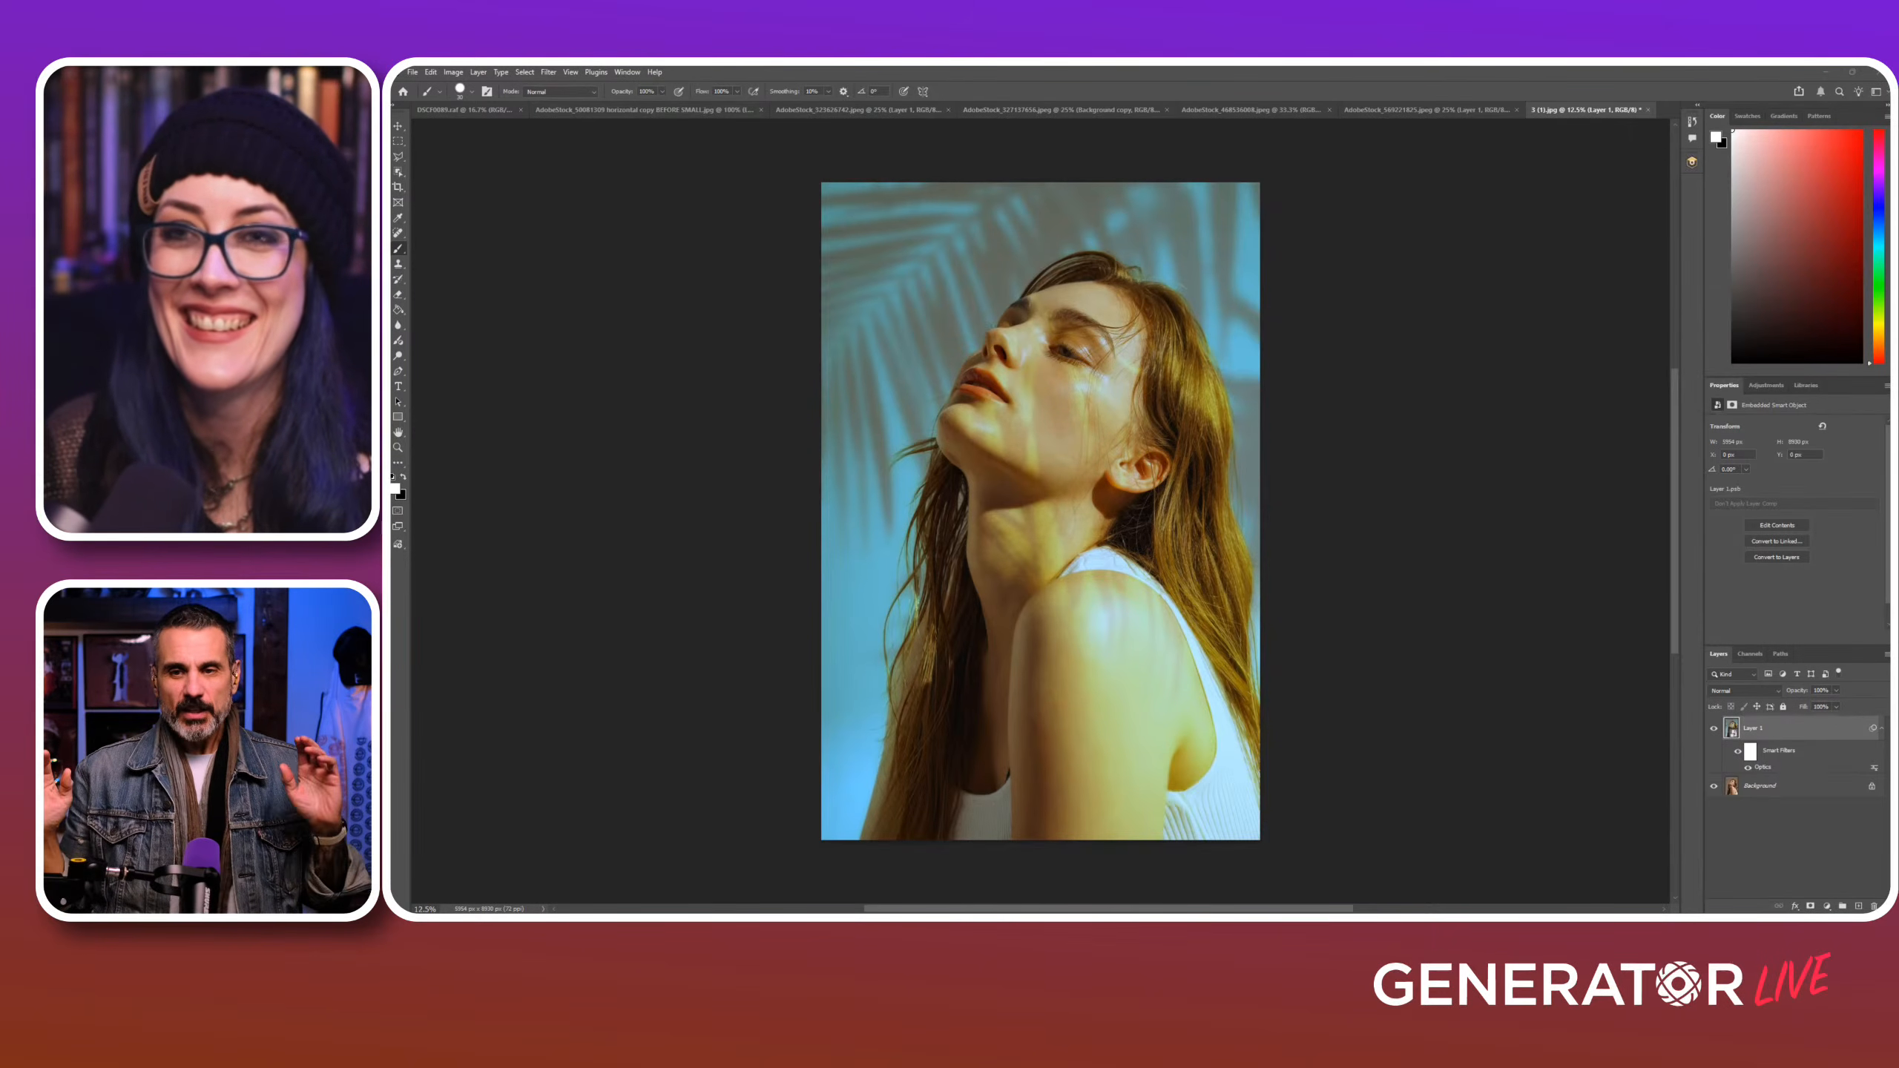
{"action": "key", "text": "ctrl+Tab"}
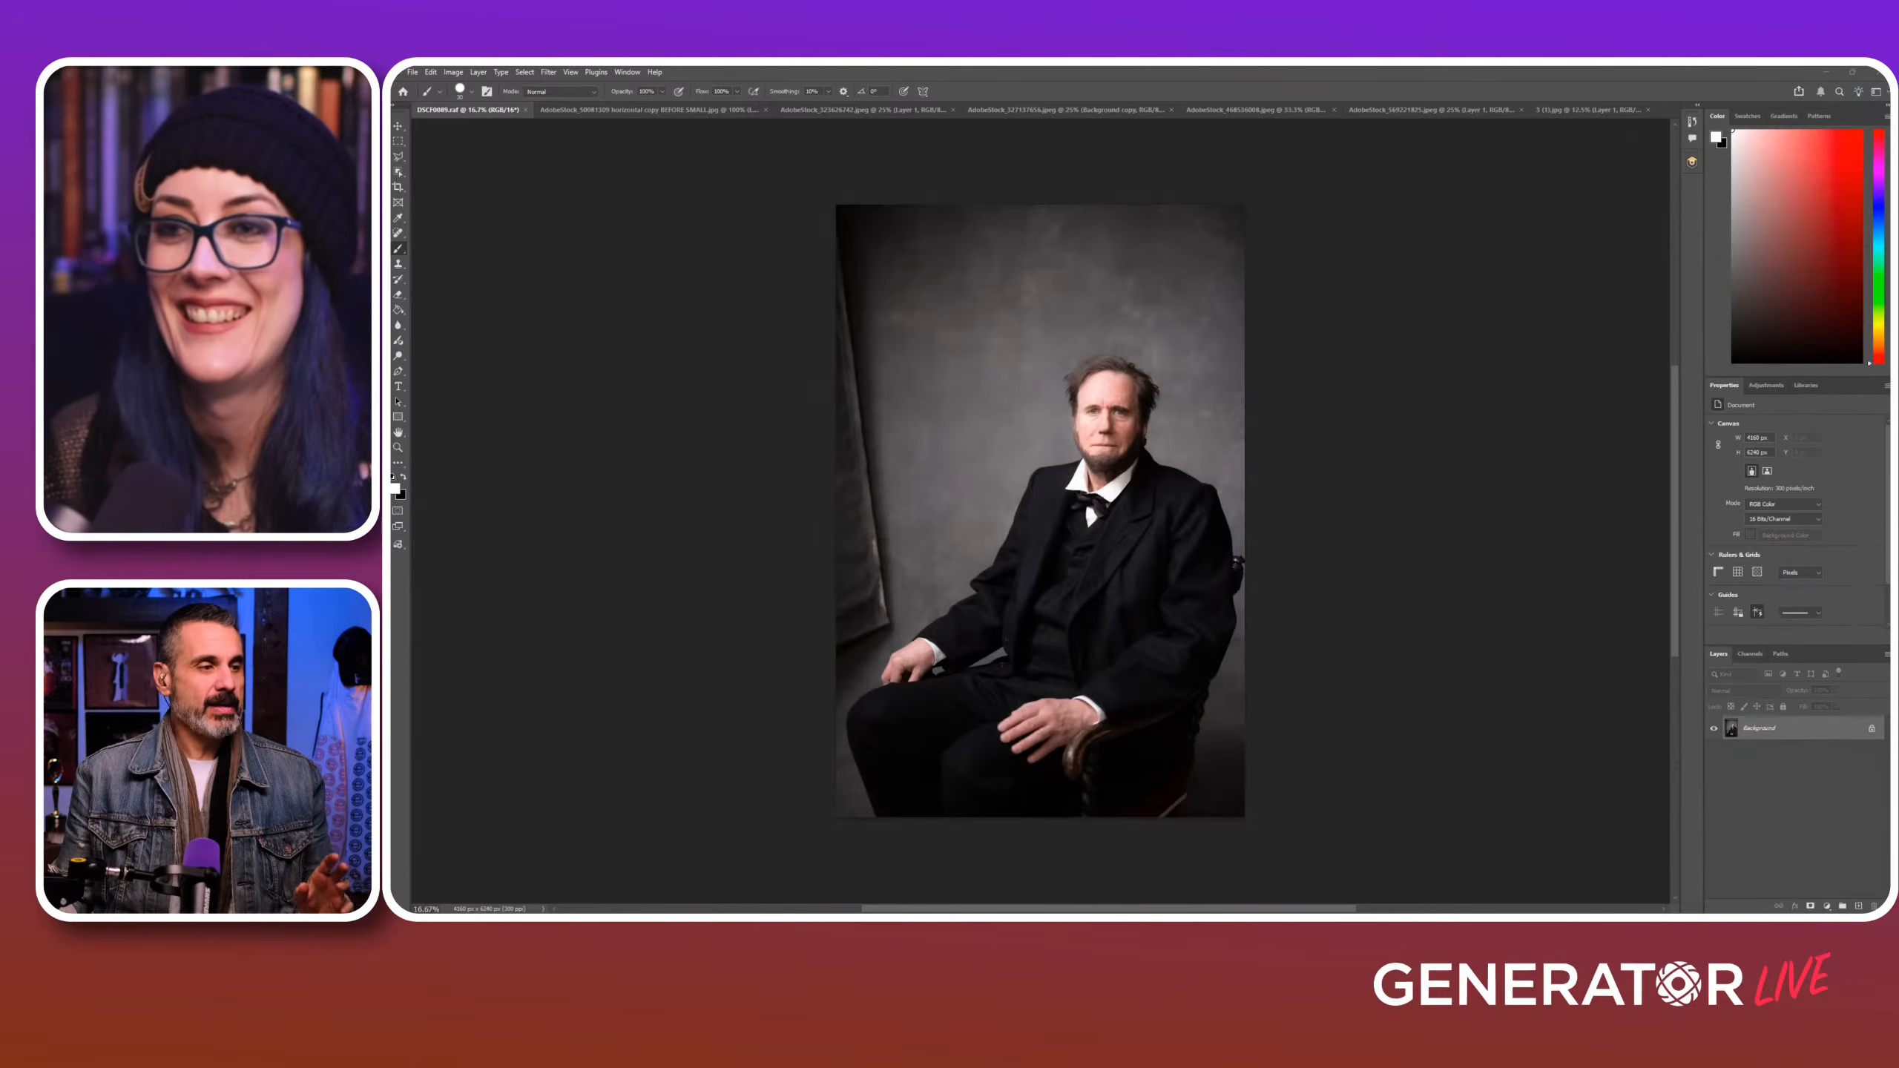
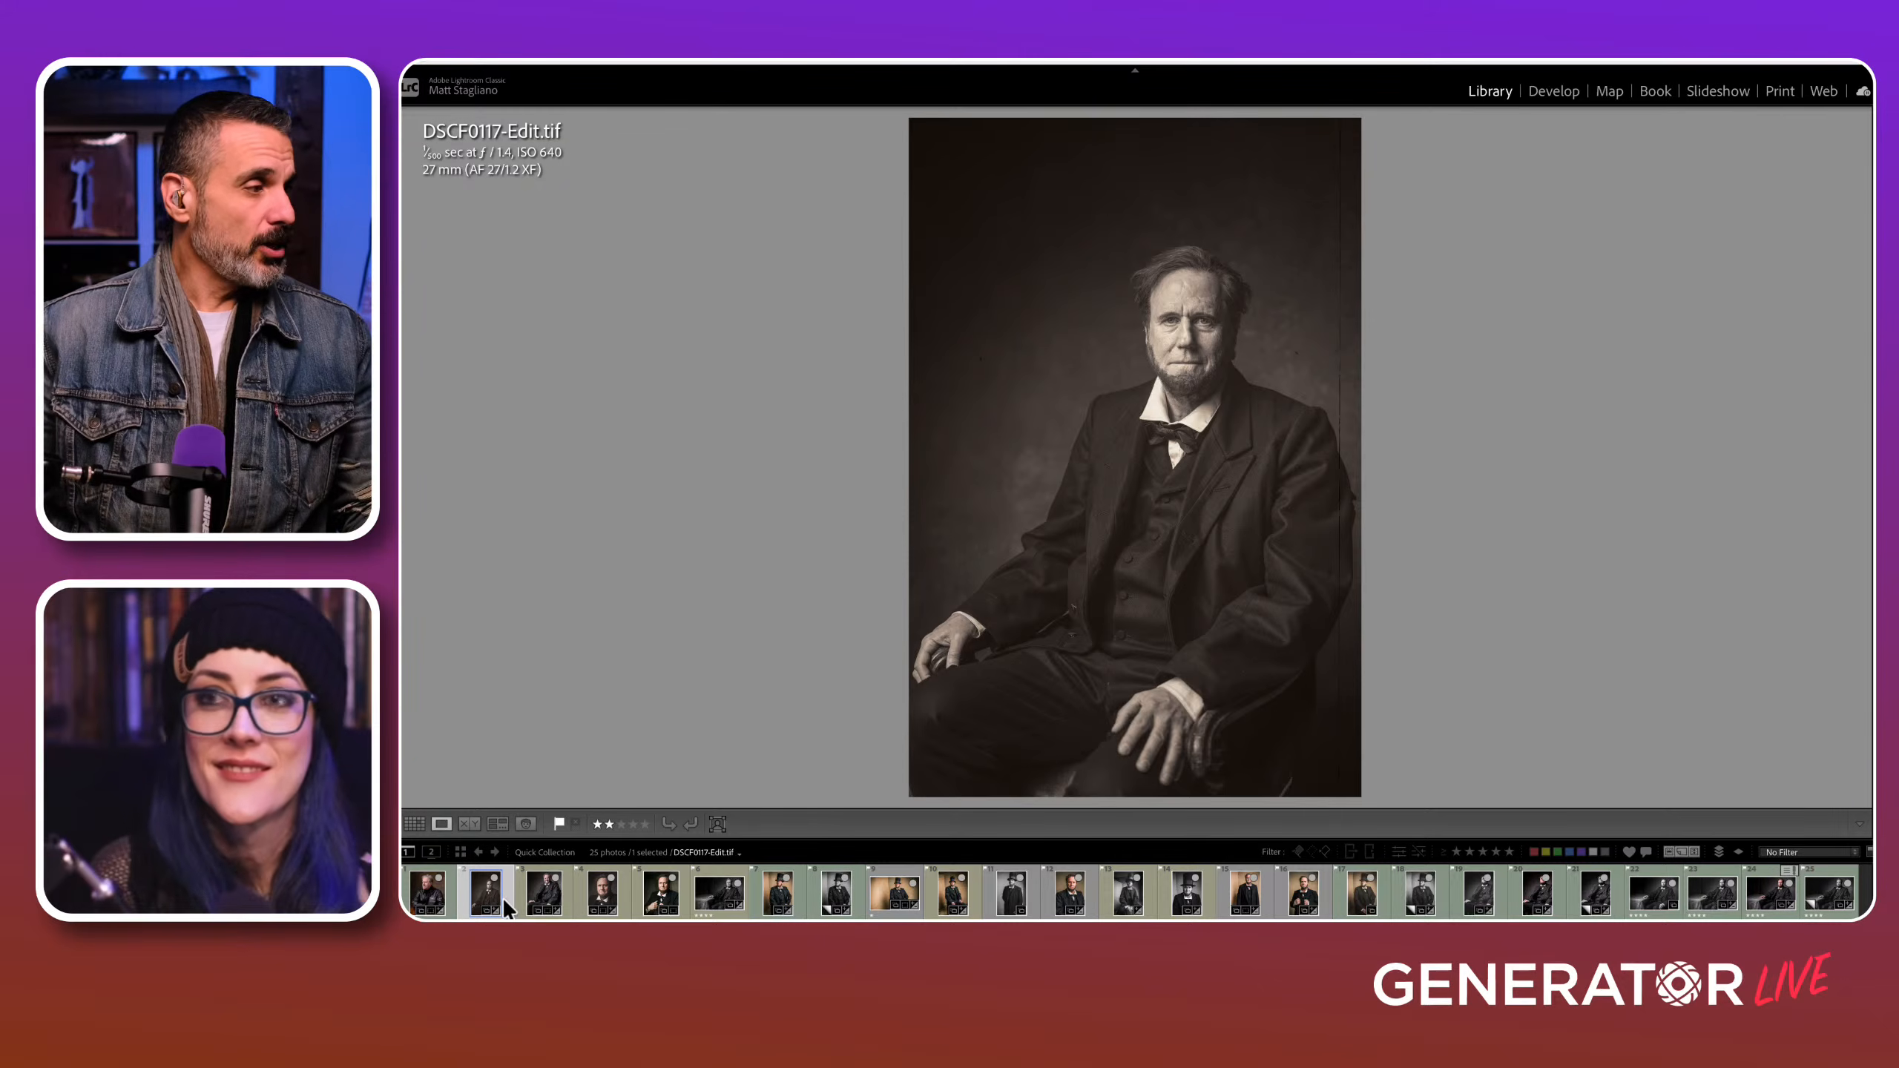
Step: In Lightroom Classic, look through the seated man's portraits up to DSCF0001-4-Edit-1-Edit-2.tif
{"action": "left_click", "coordinate": [546, 889]}
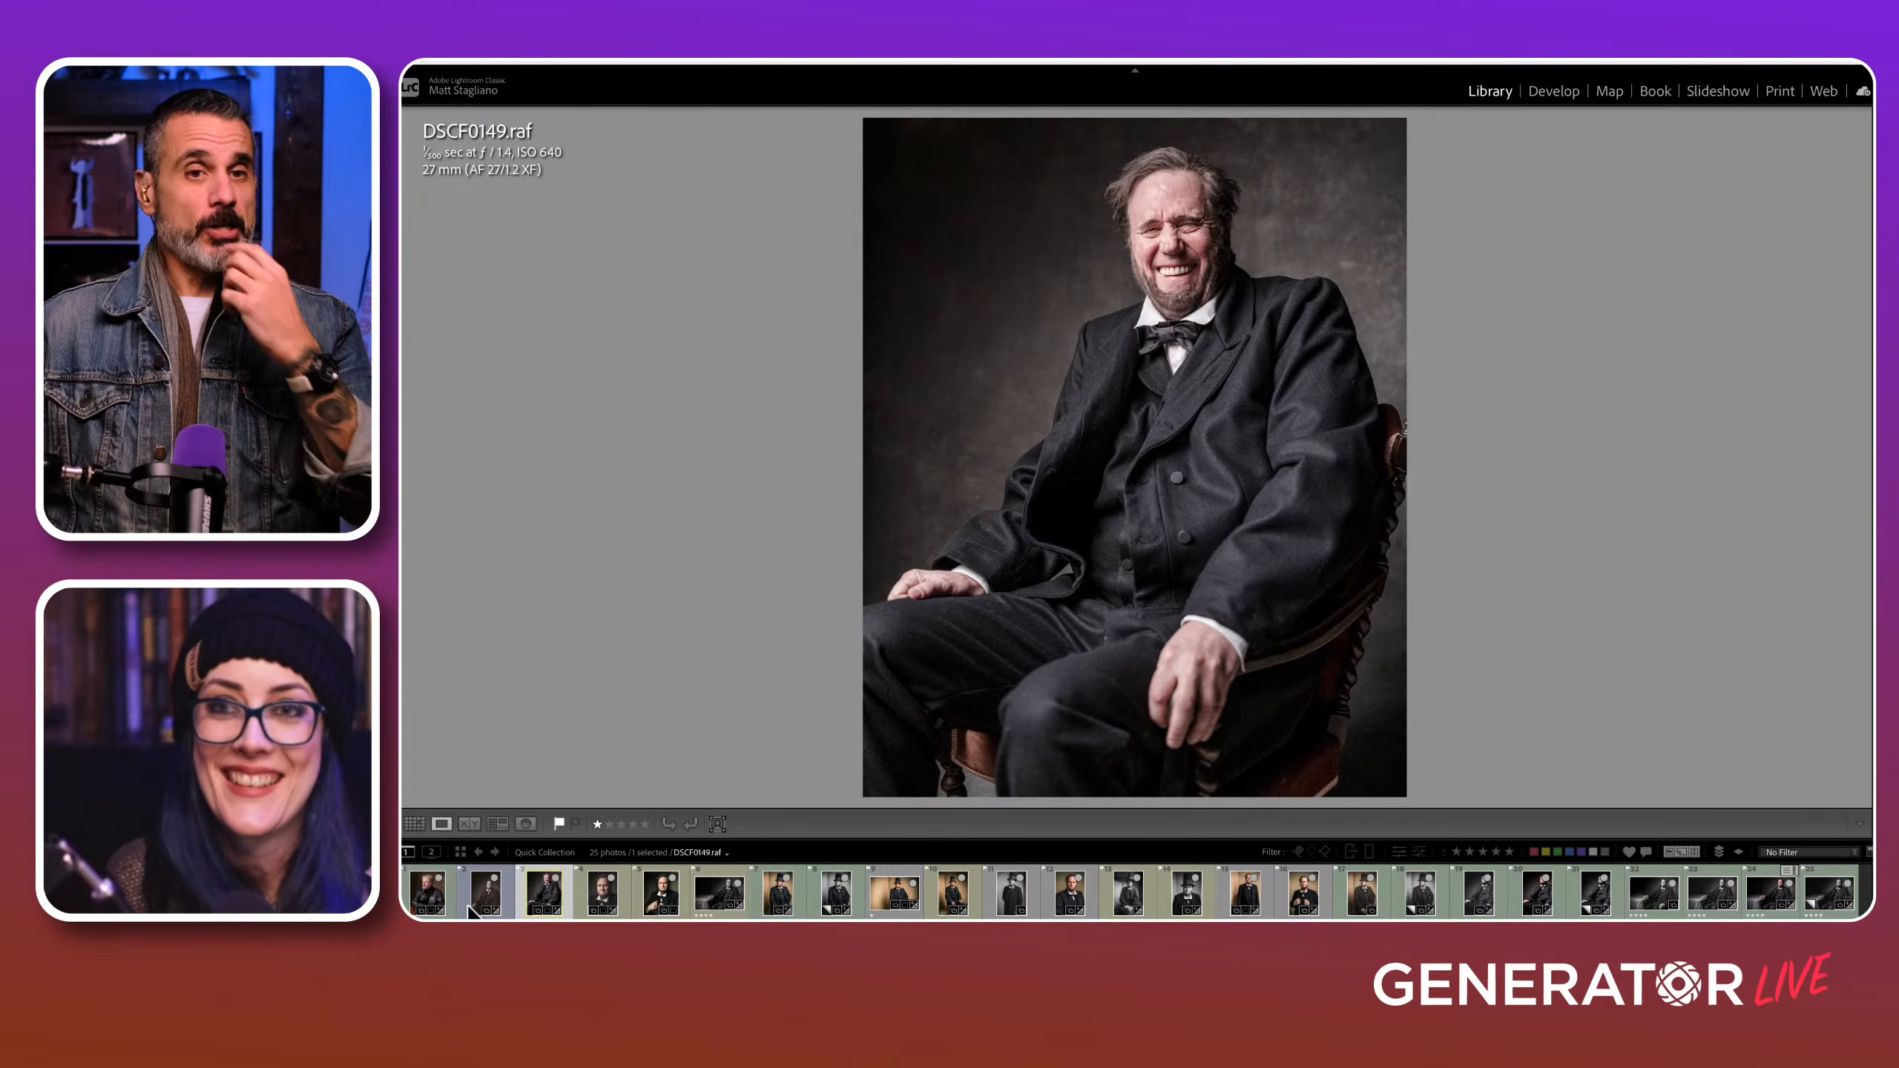
{"action": "left_click", "coordinate": [604, 894]}
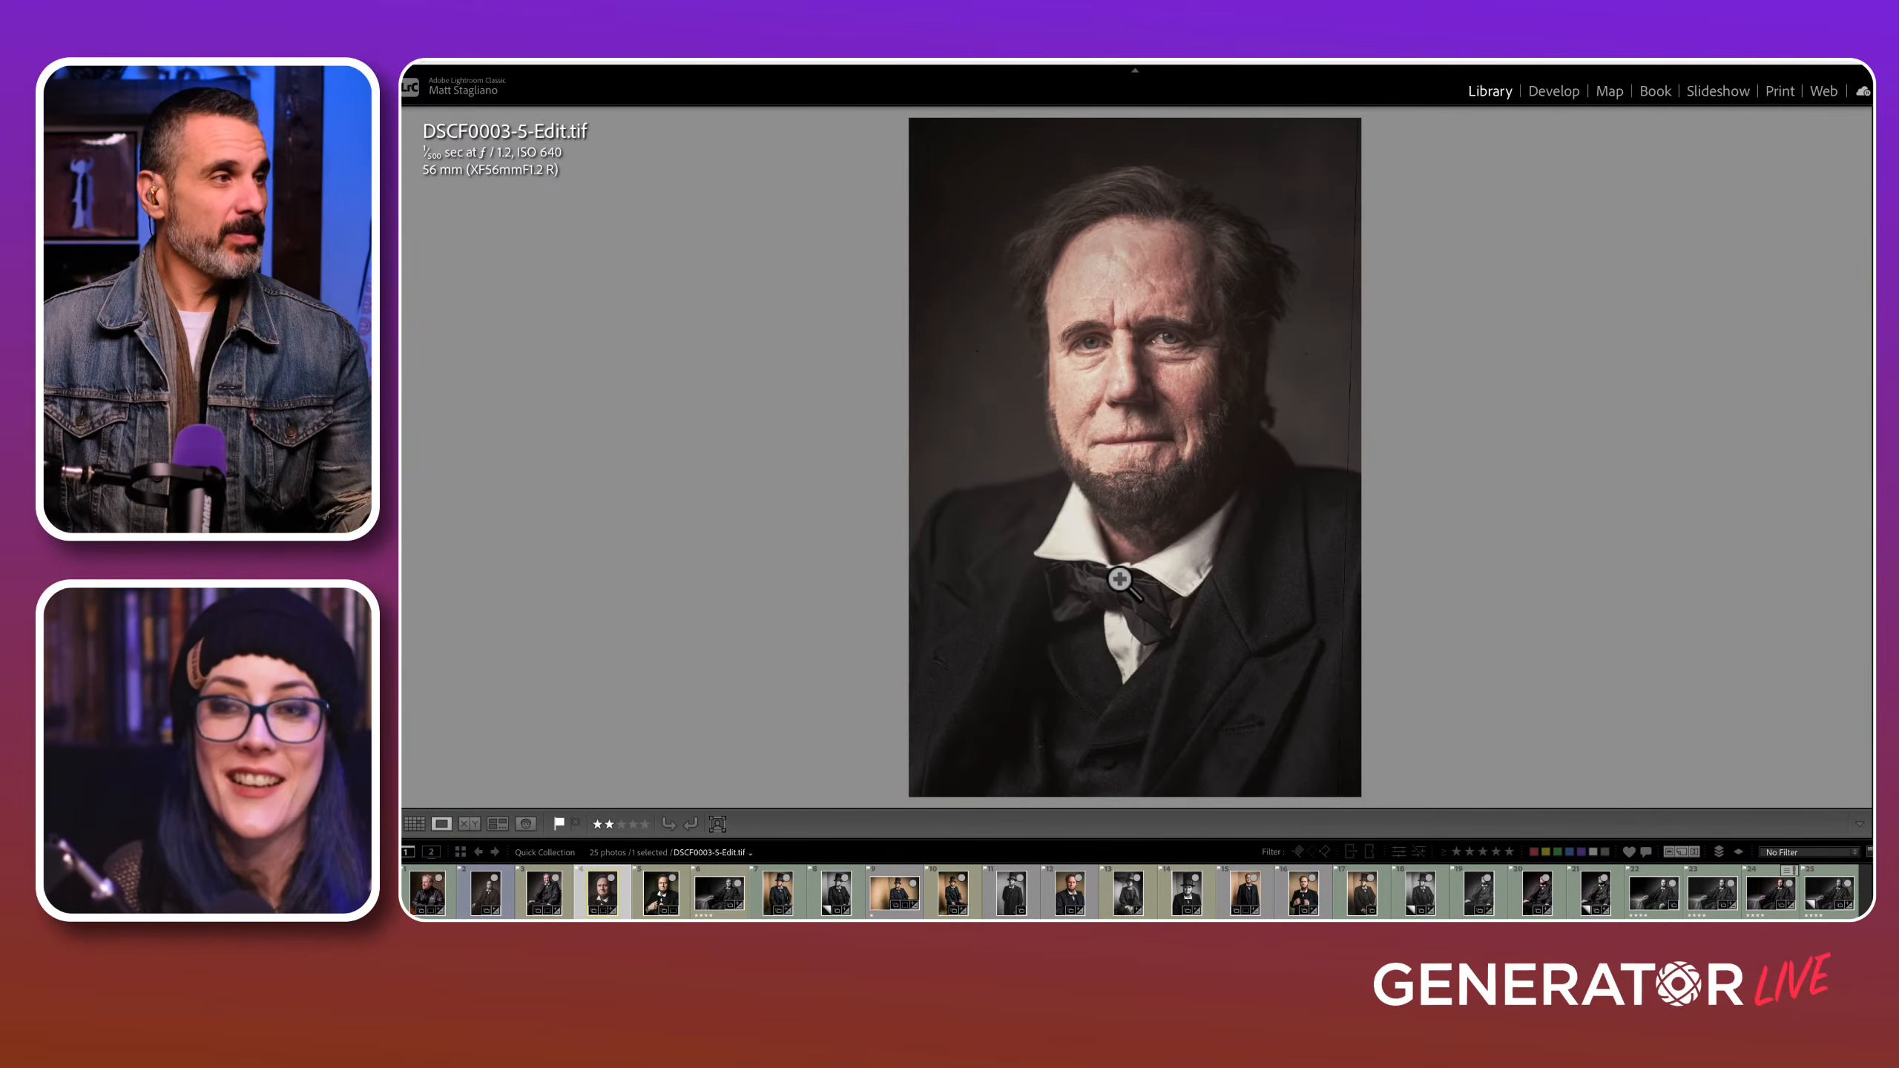
{"action": "left_click", "coordinate": [658, 897]}
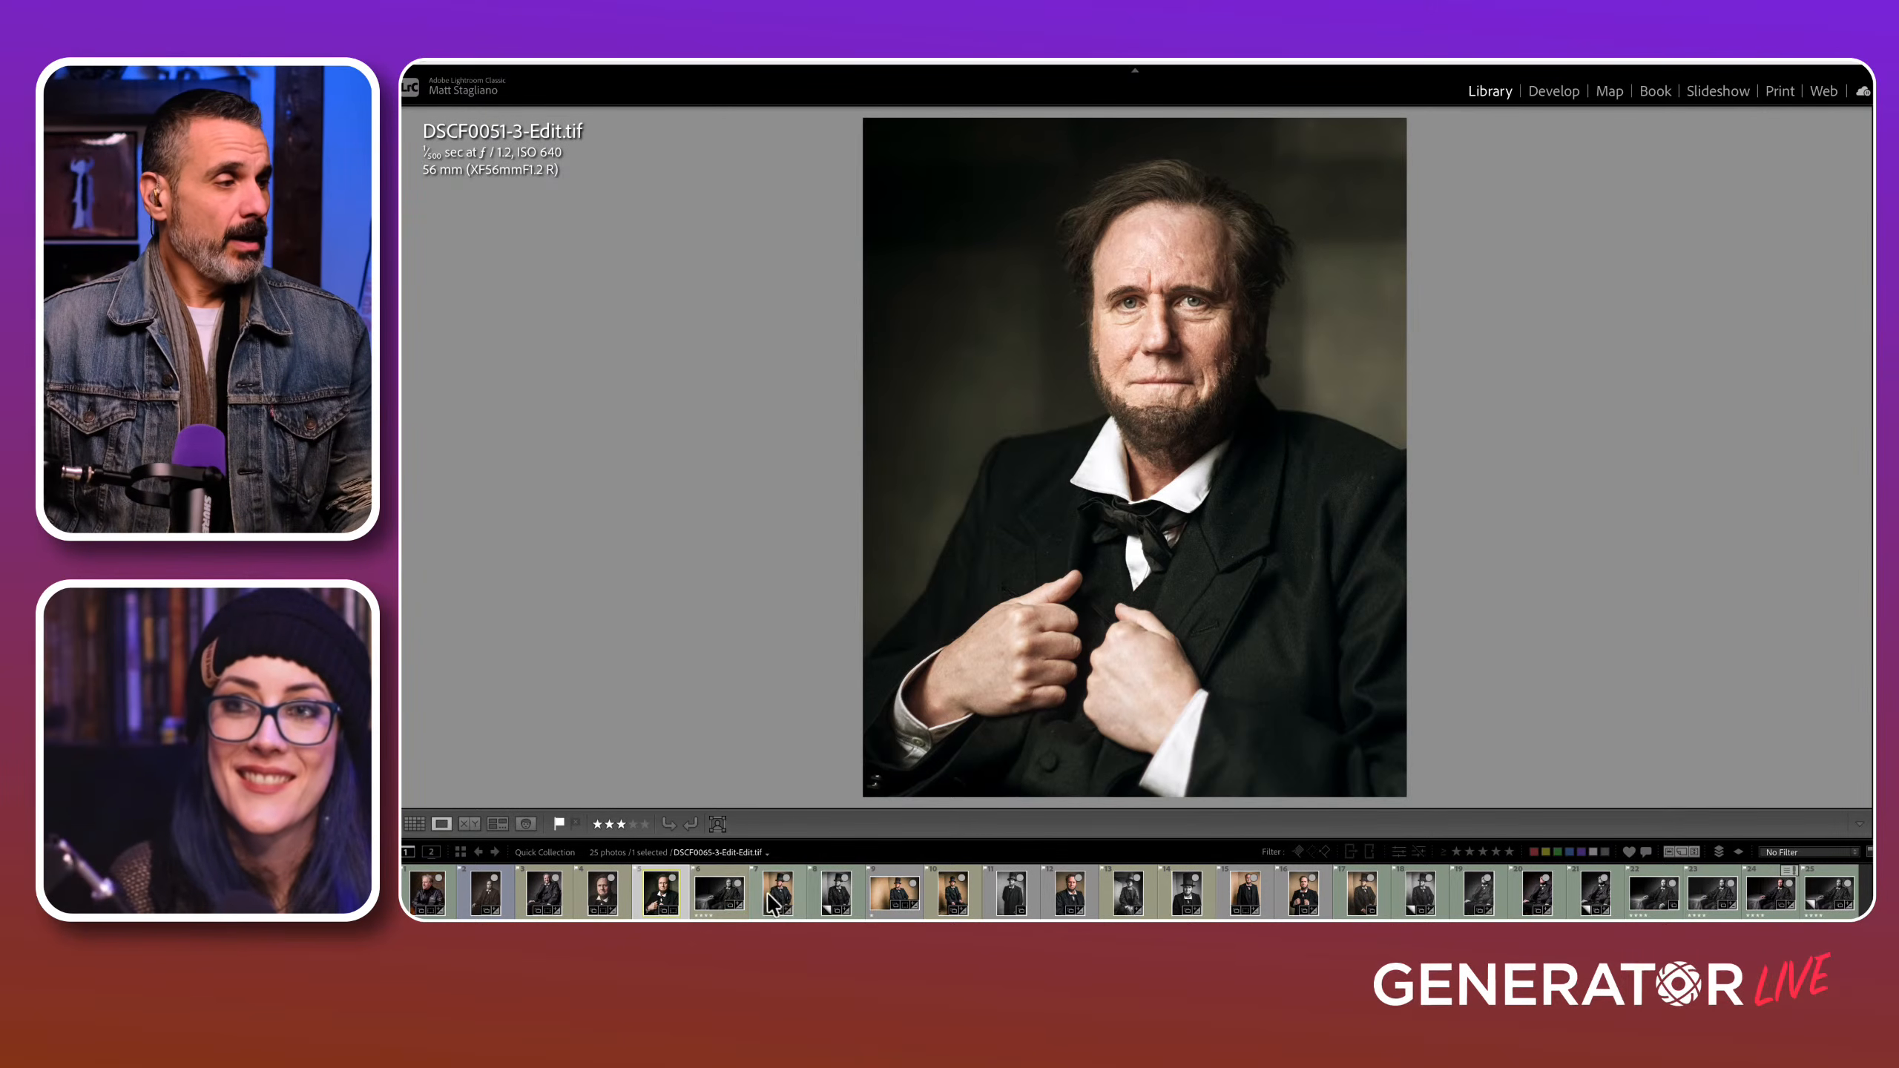
{"action": "left_click", "coordinate": [708, 901]}
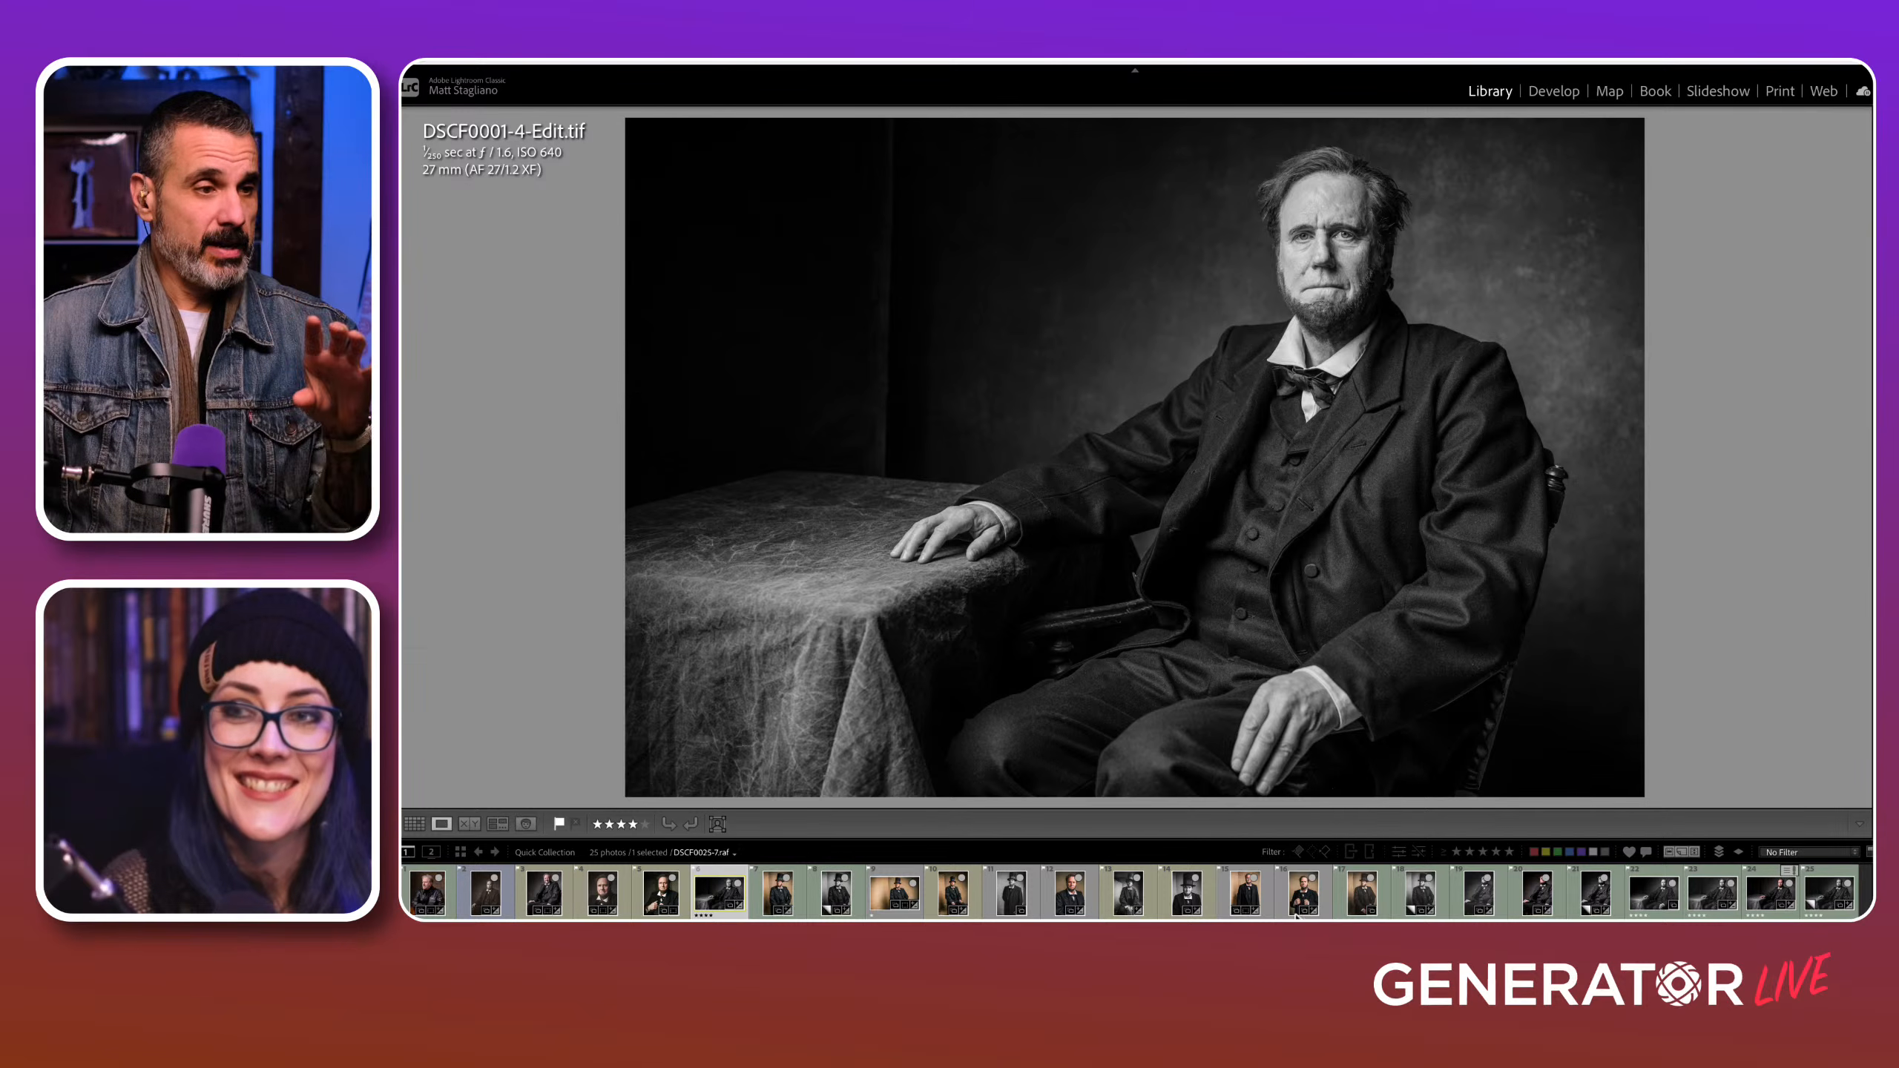
{"action": "left_click", "coordinate": [1644, 896]}
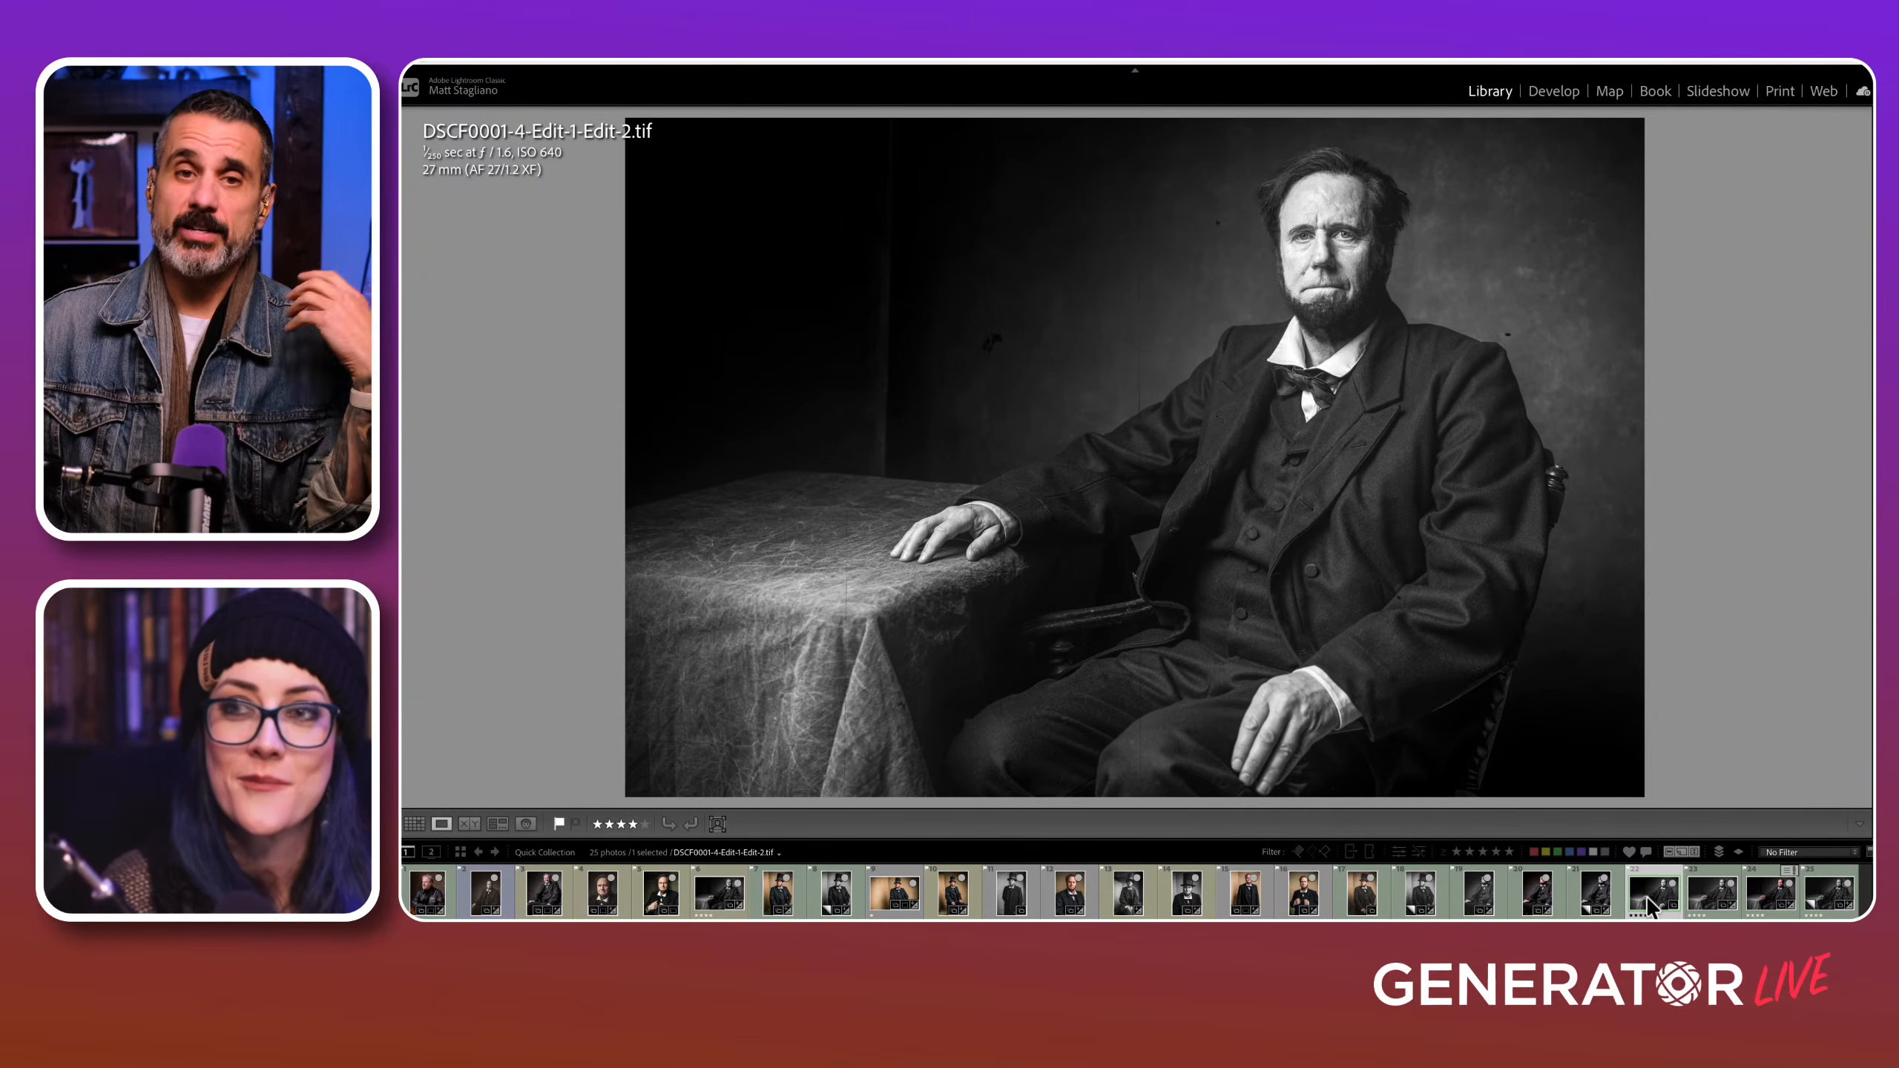
Step: Open DSCF0001-4-Edit-1-Edit.tif, examine the seated man's face up close and return to the whole photo
{"action": "left_click", "coordinate": [1698, 895]}
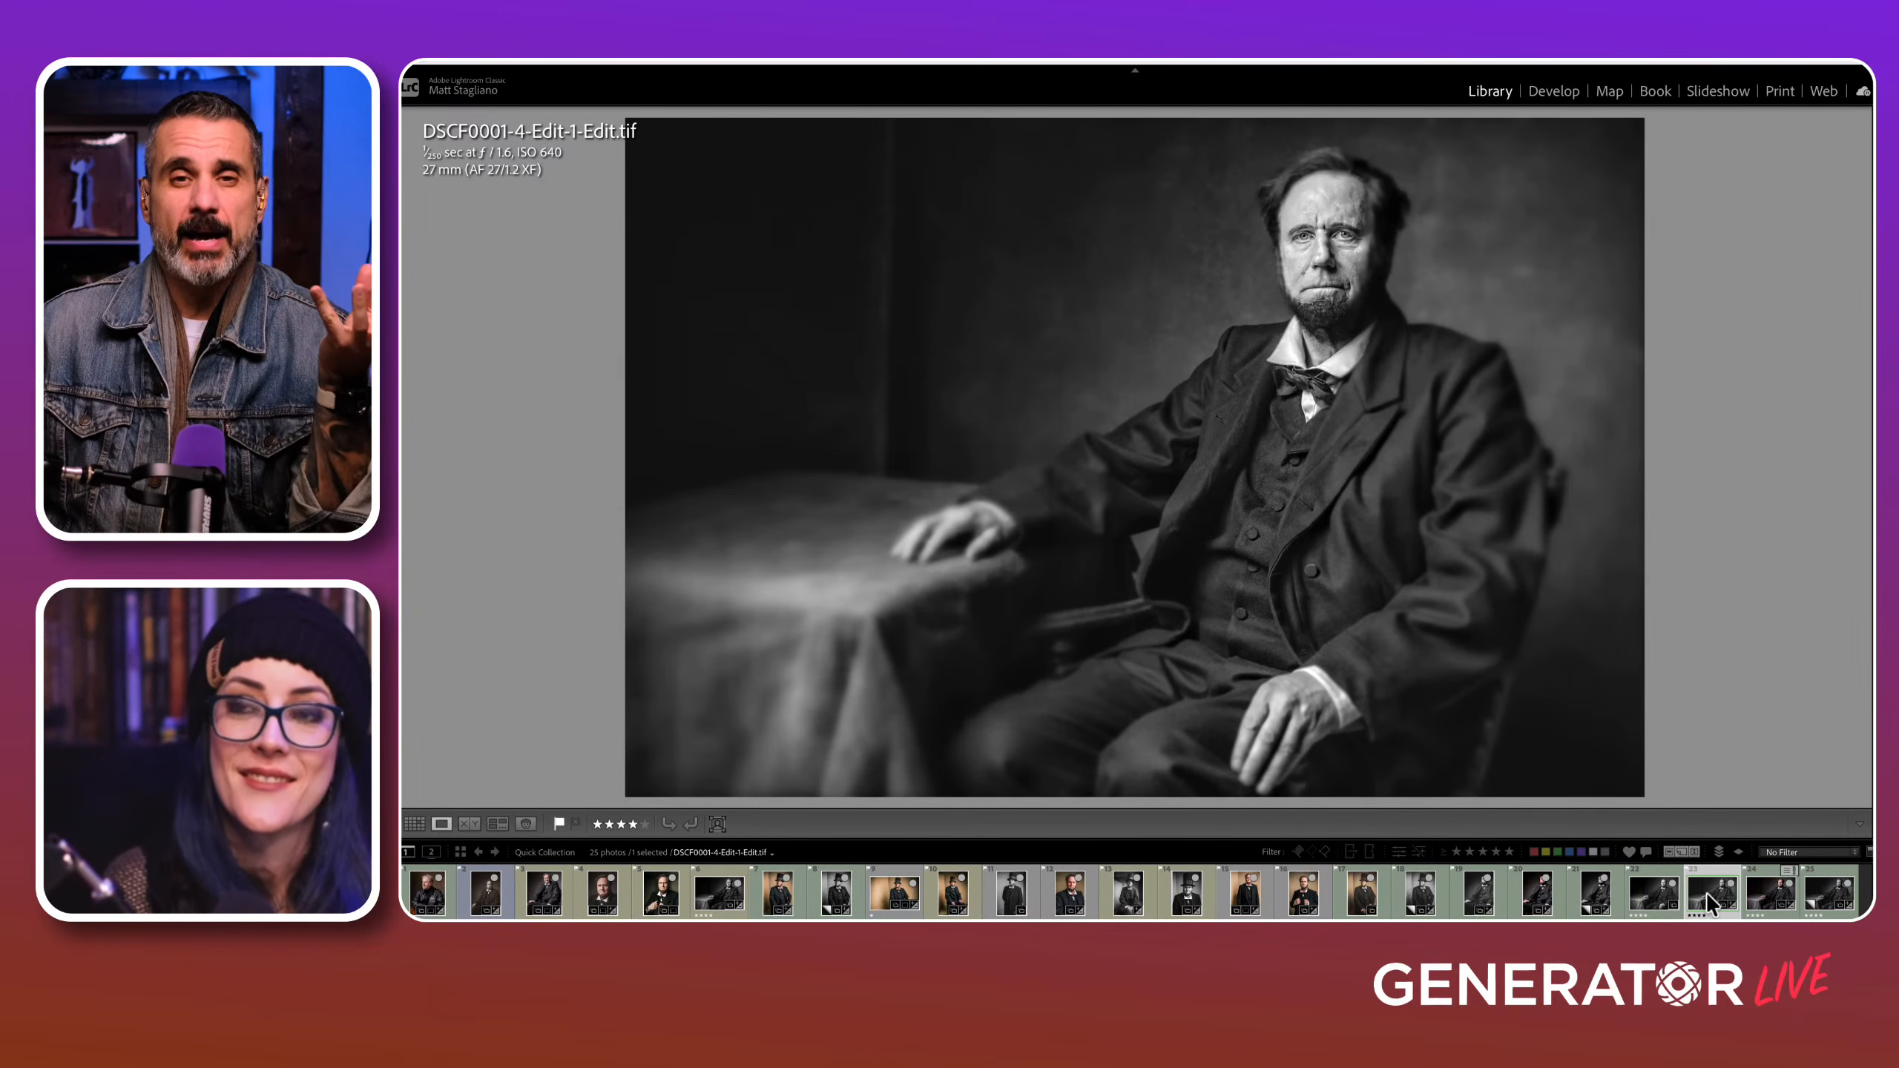
{"action": "left_click", "coordinate": [1350, 270]}
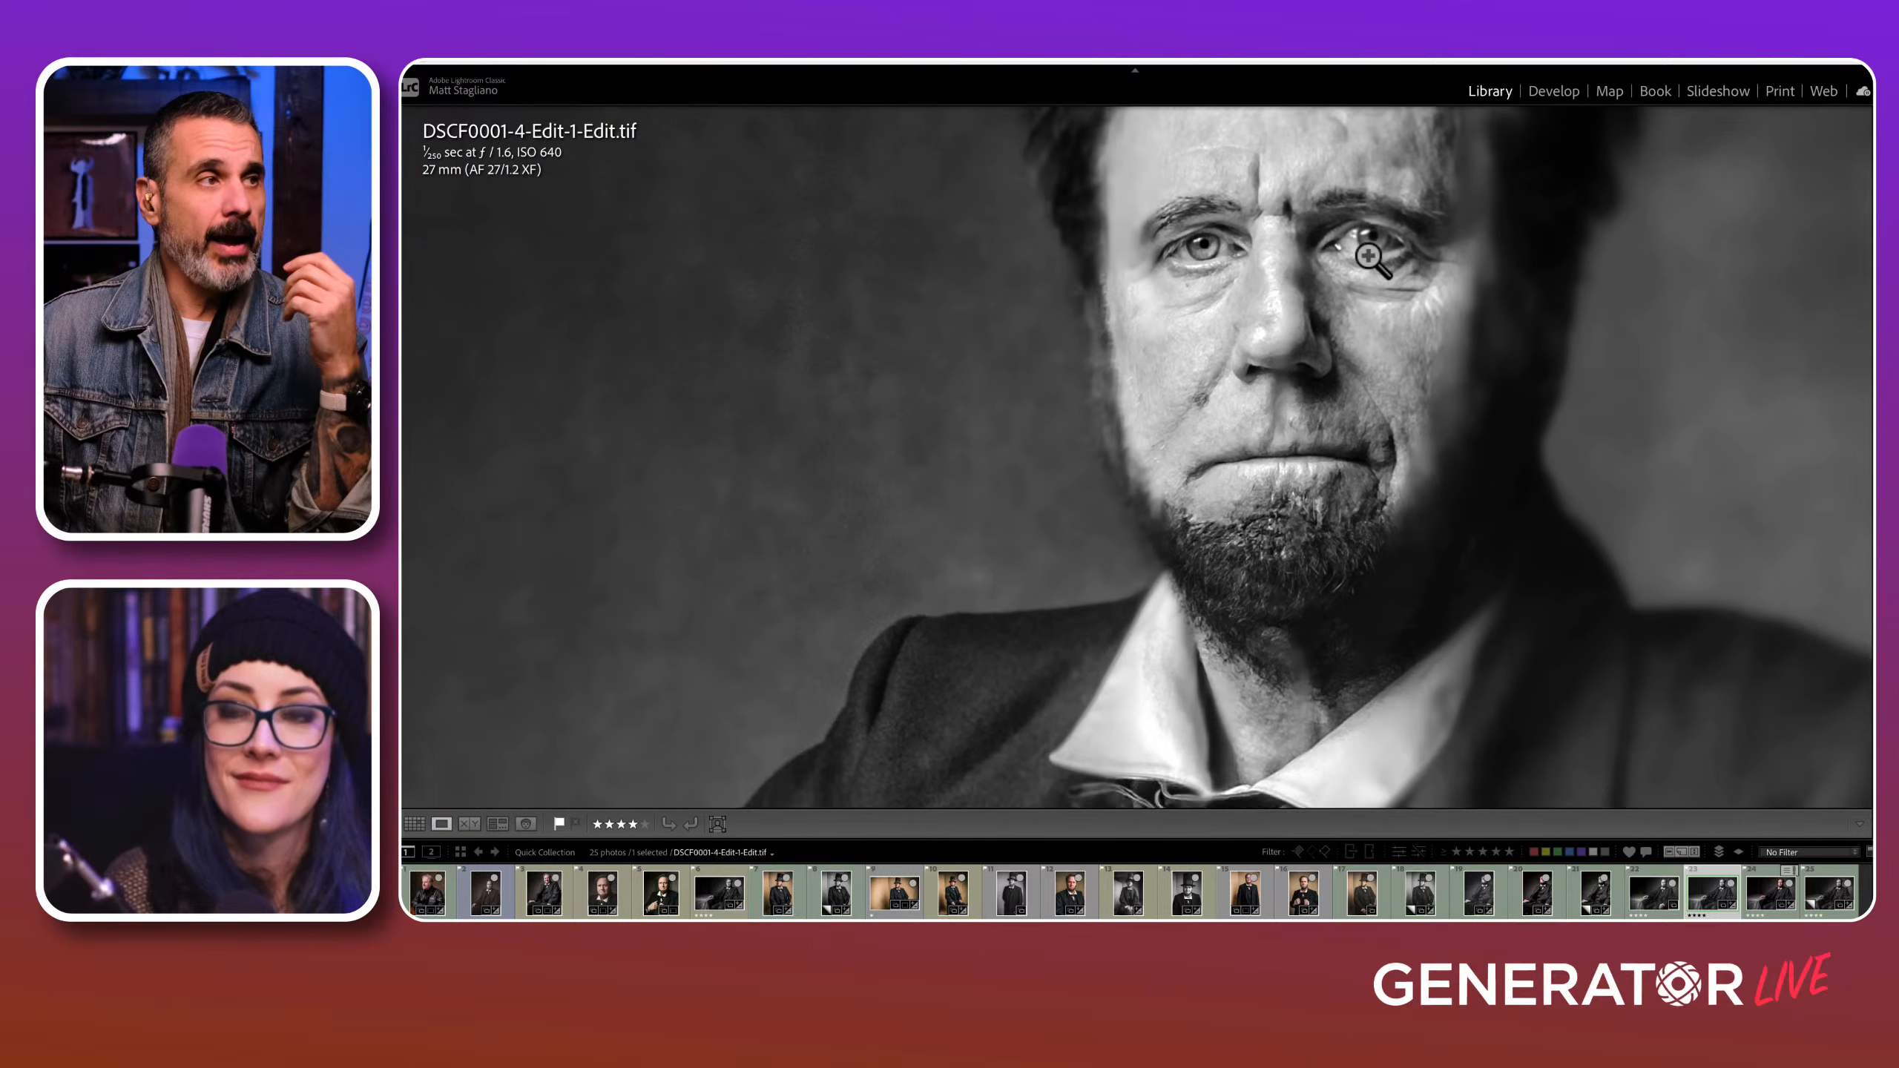
{"action": "left_click_drag", "start_coordinate": [1381, 294], "coordinate": [1251, 449]}
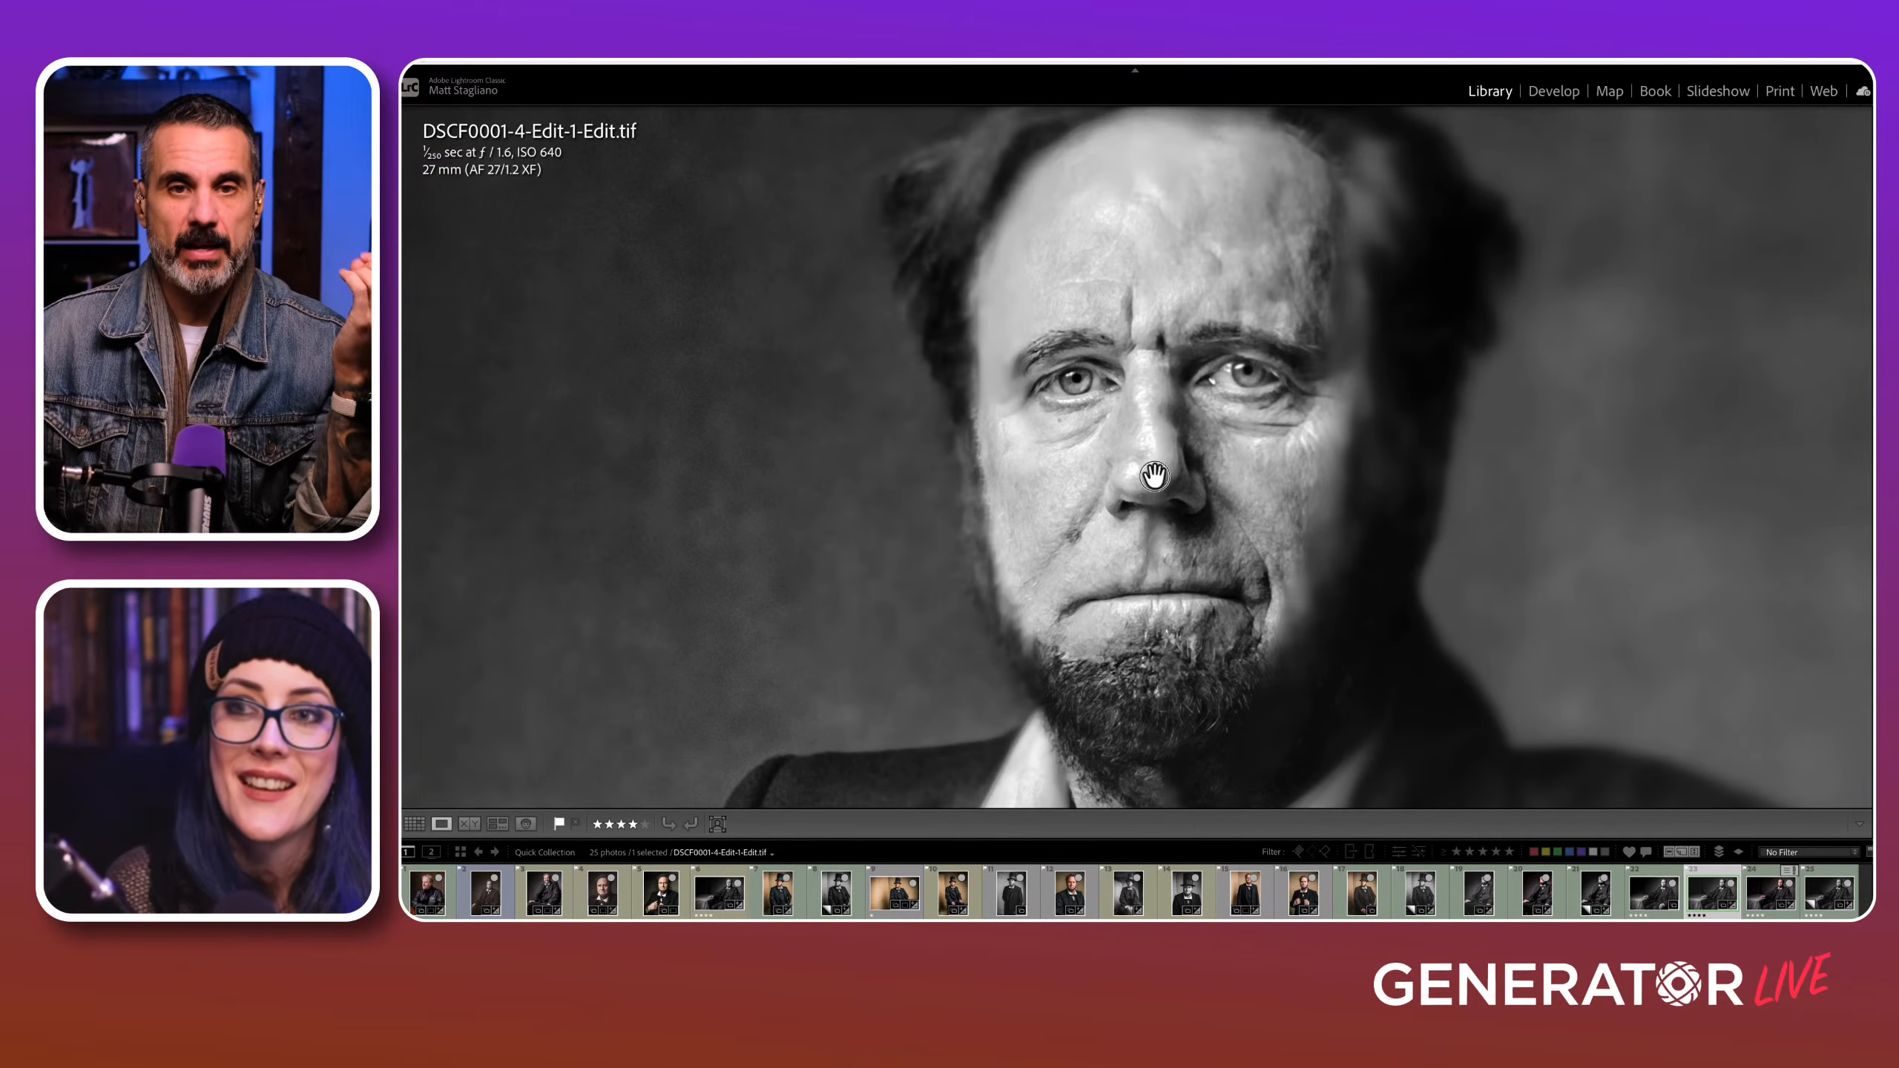
{"action": "left_click_drag", "start_coordinate": [1155, 471], "coordinate": [1136, 428]}
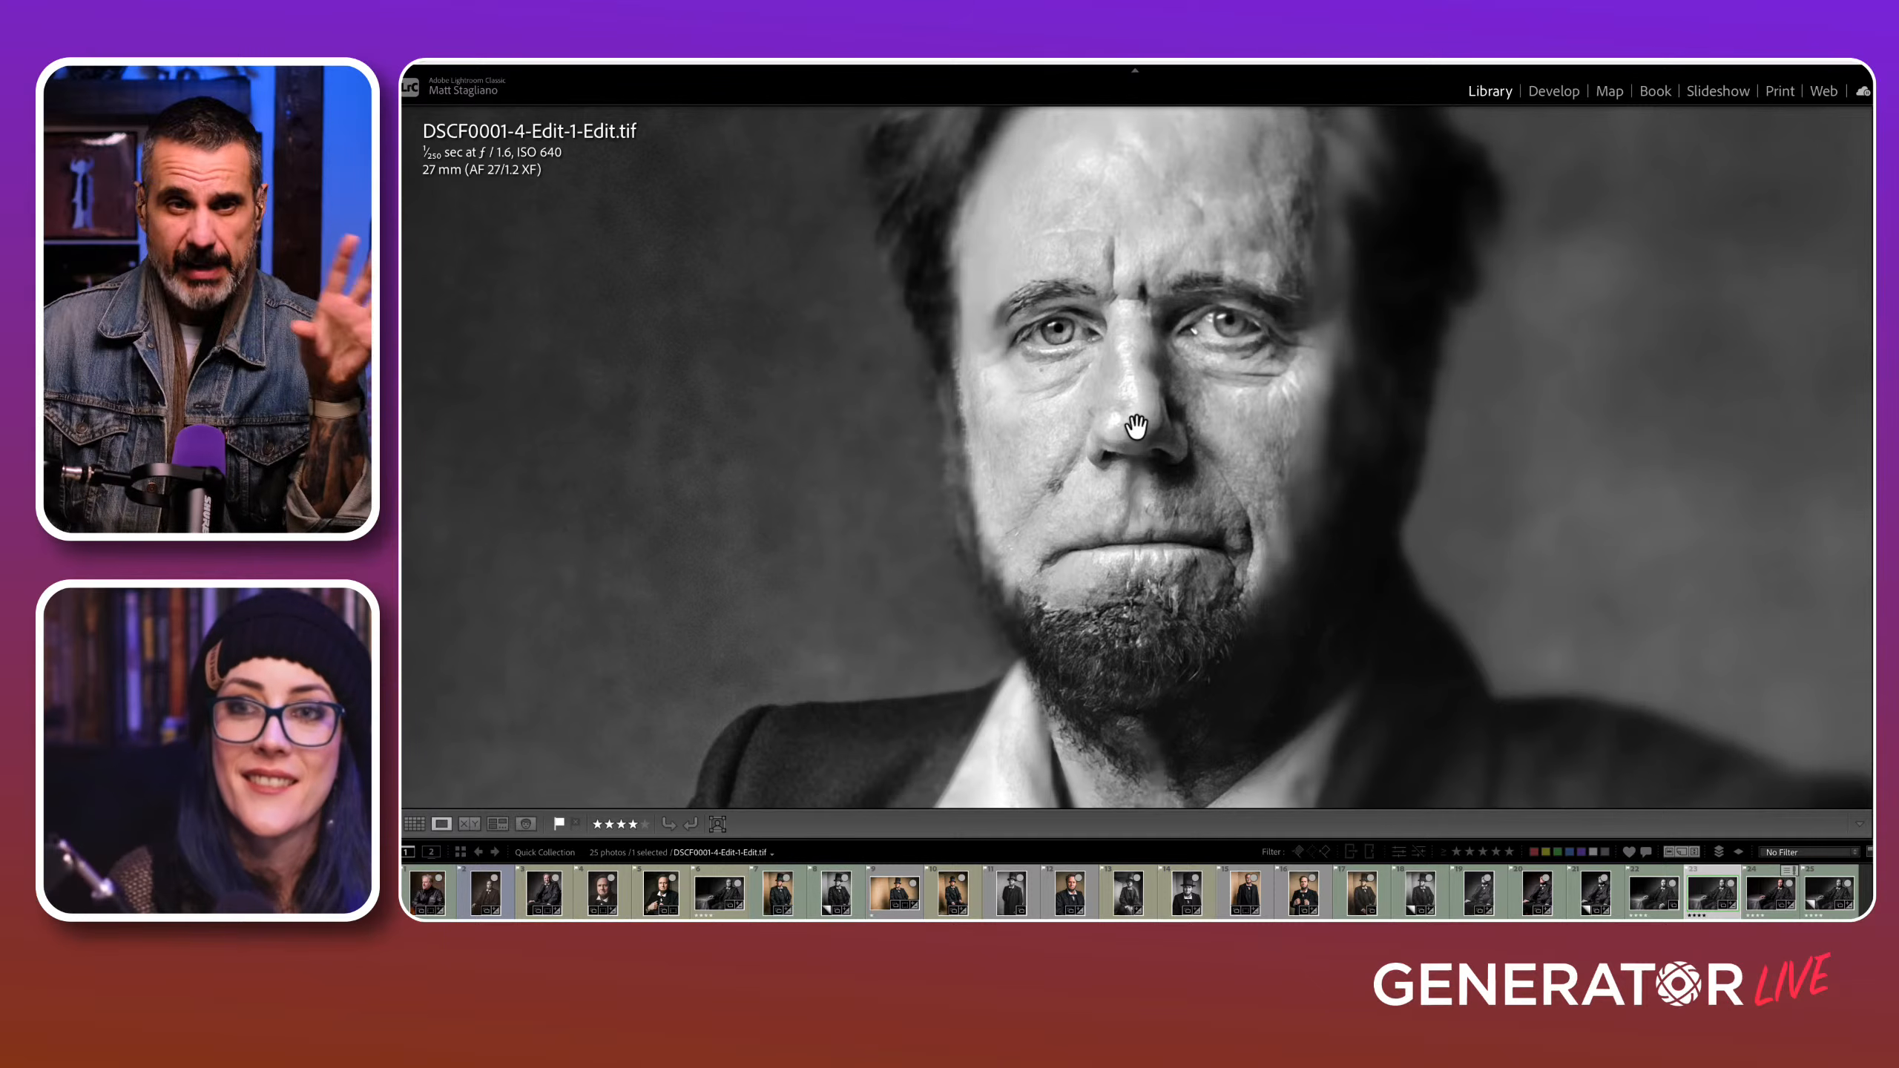
{"action": "left_click", "coordinate": [1136, 426]}
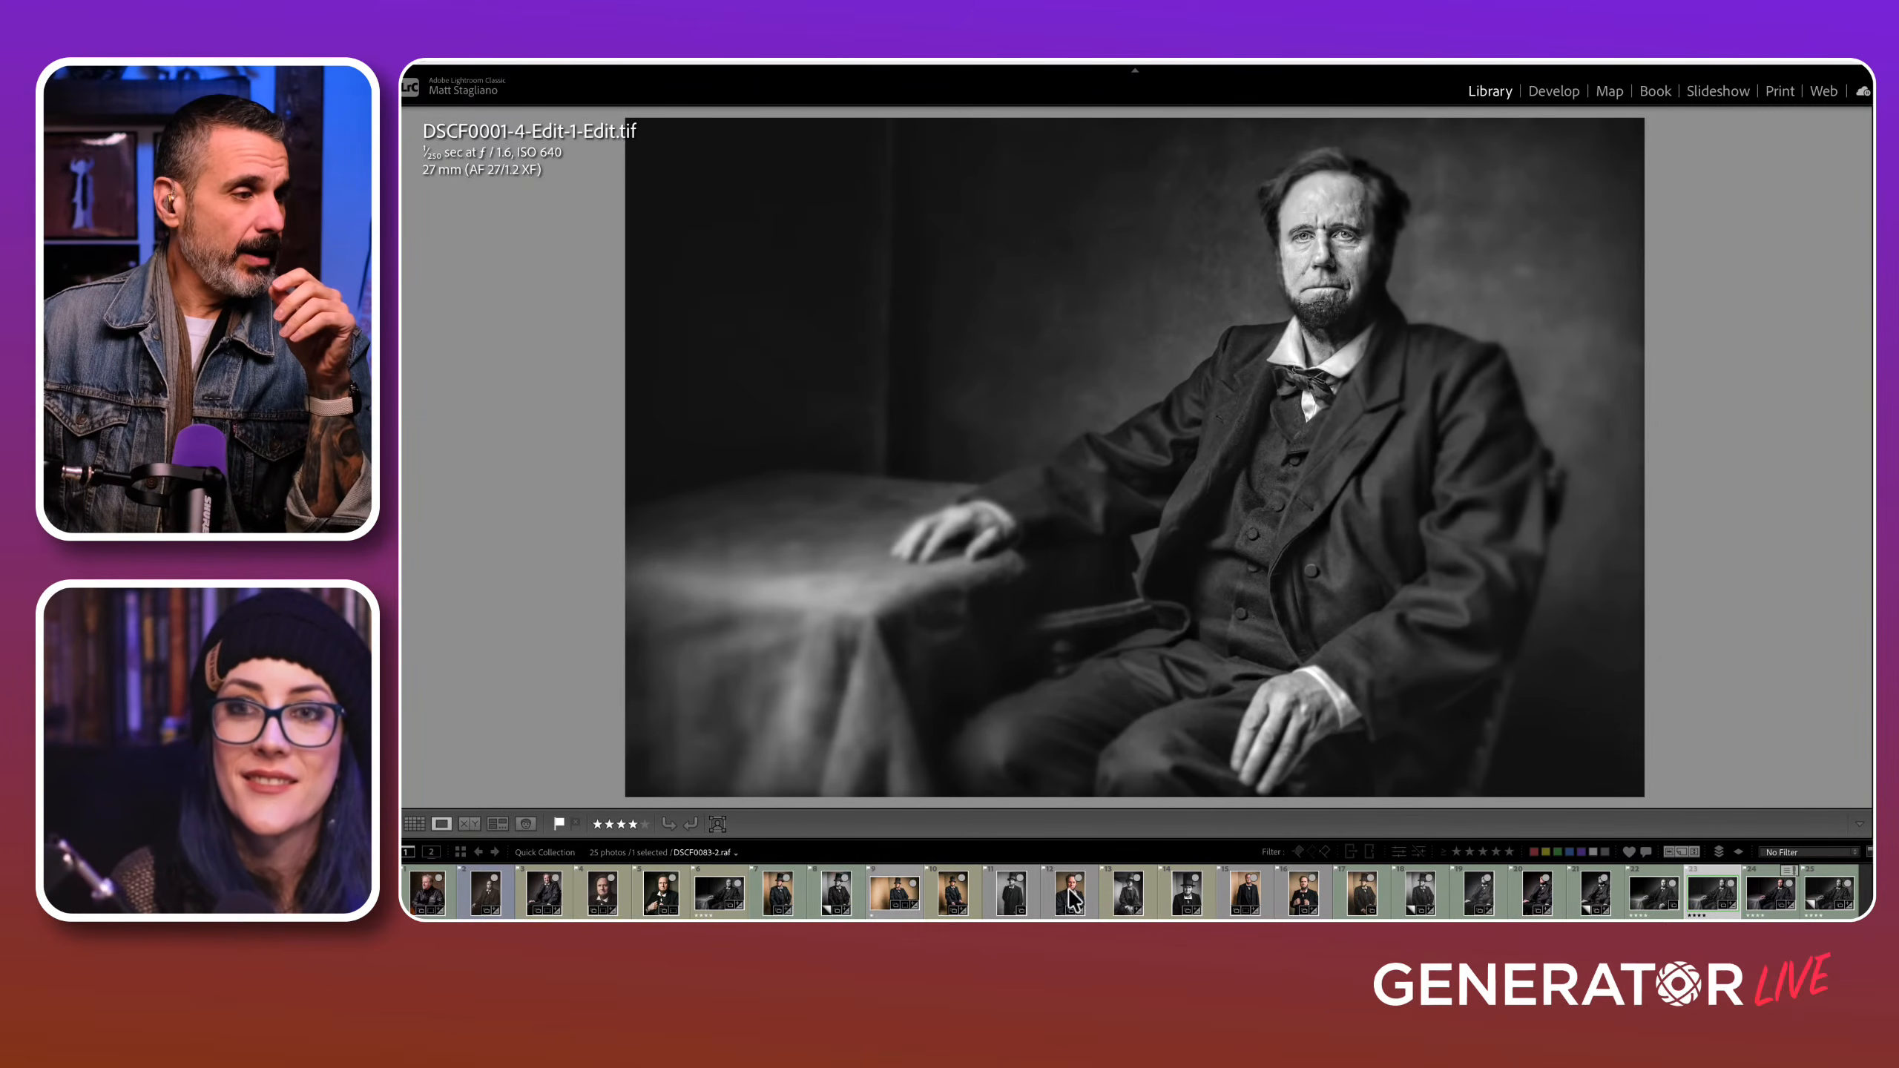
Step: View the colour and black-and-white versions of DSCF0001-4-Edit-1.tif and DSCF0131-Edit-1.tif for comparison
{"action": "left_click", "coordinate": [1765, 894]}
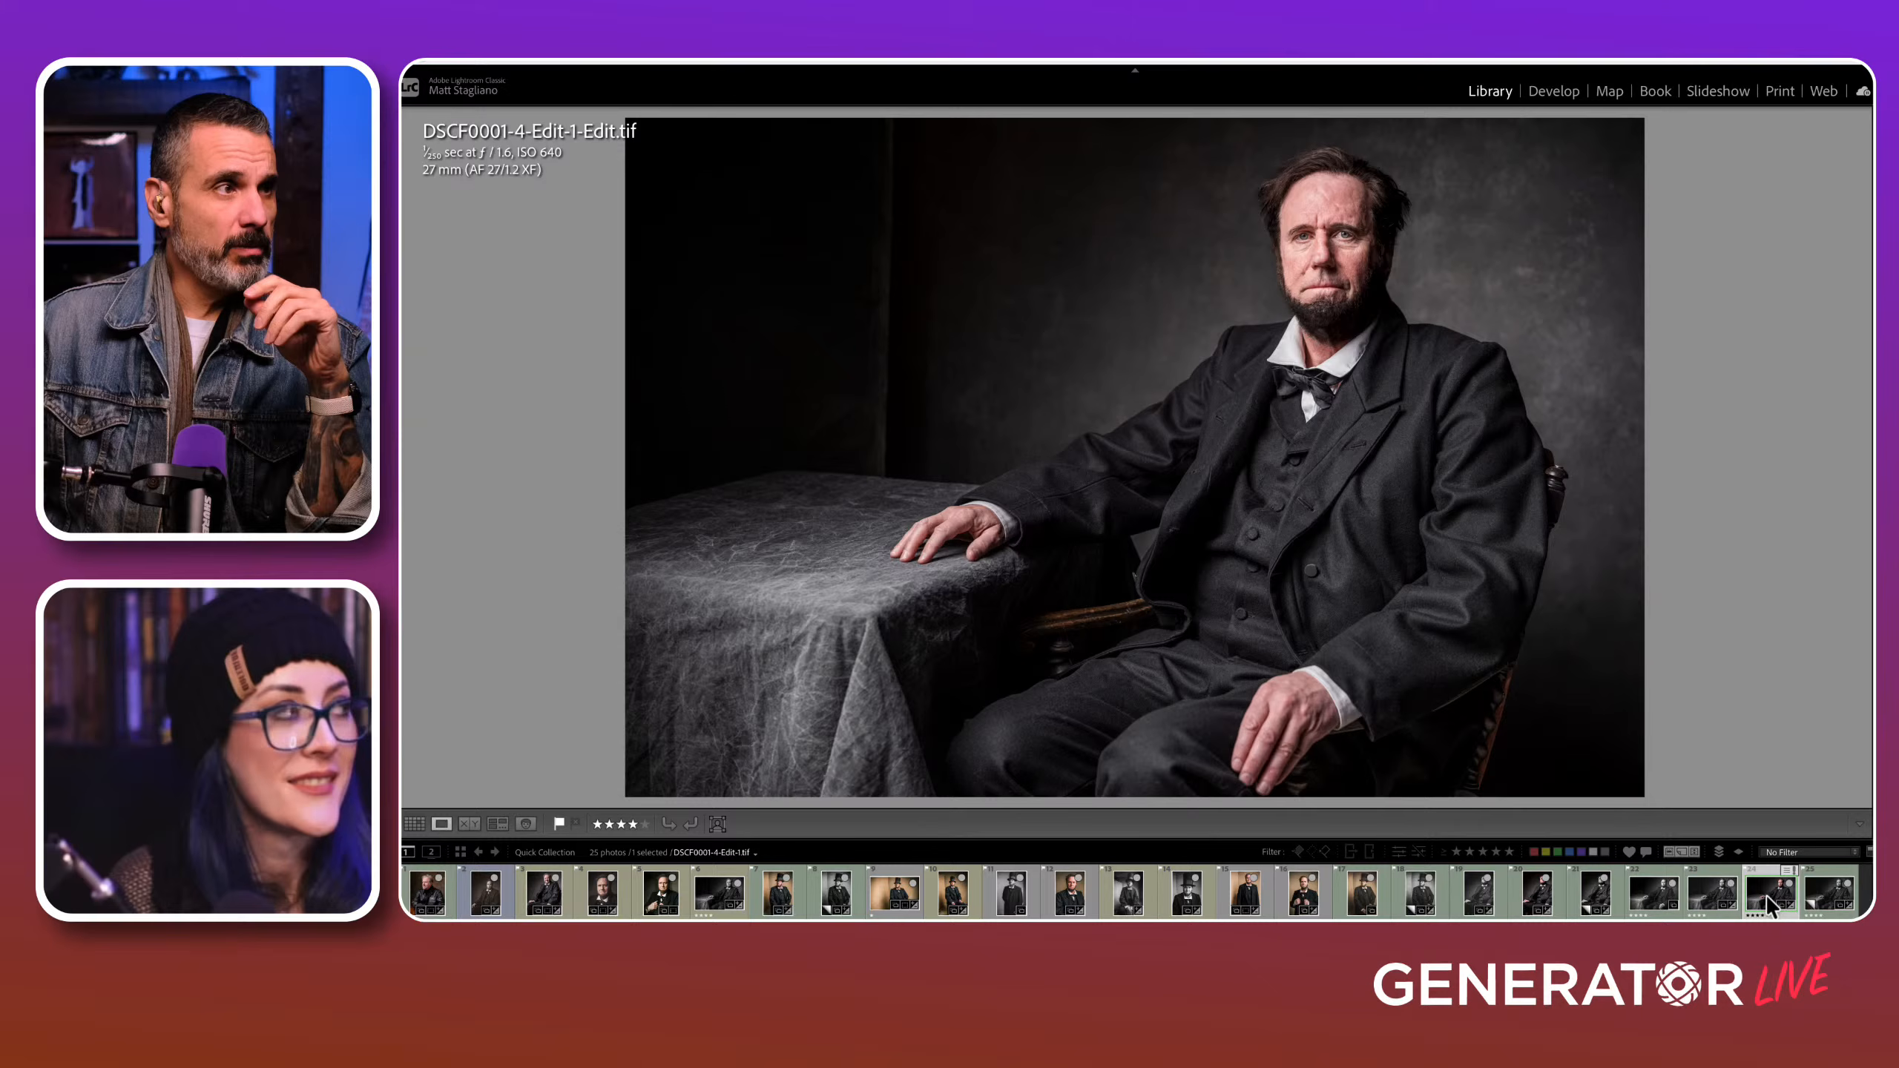
{"action": "left_click", "coordinate": [1832, 889]}
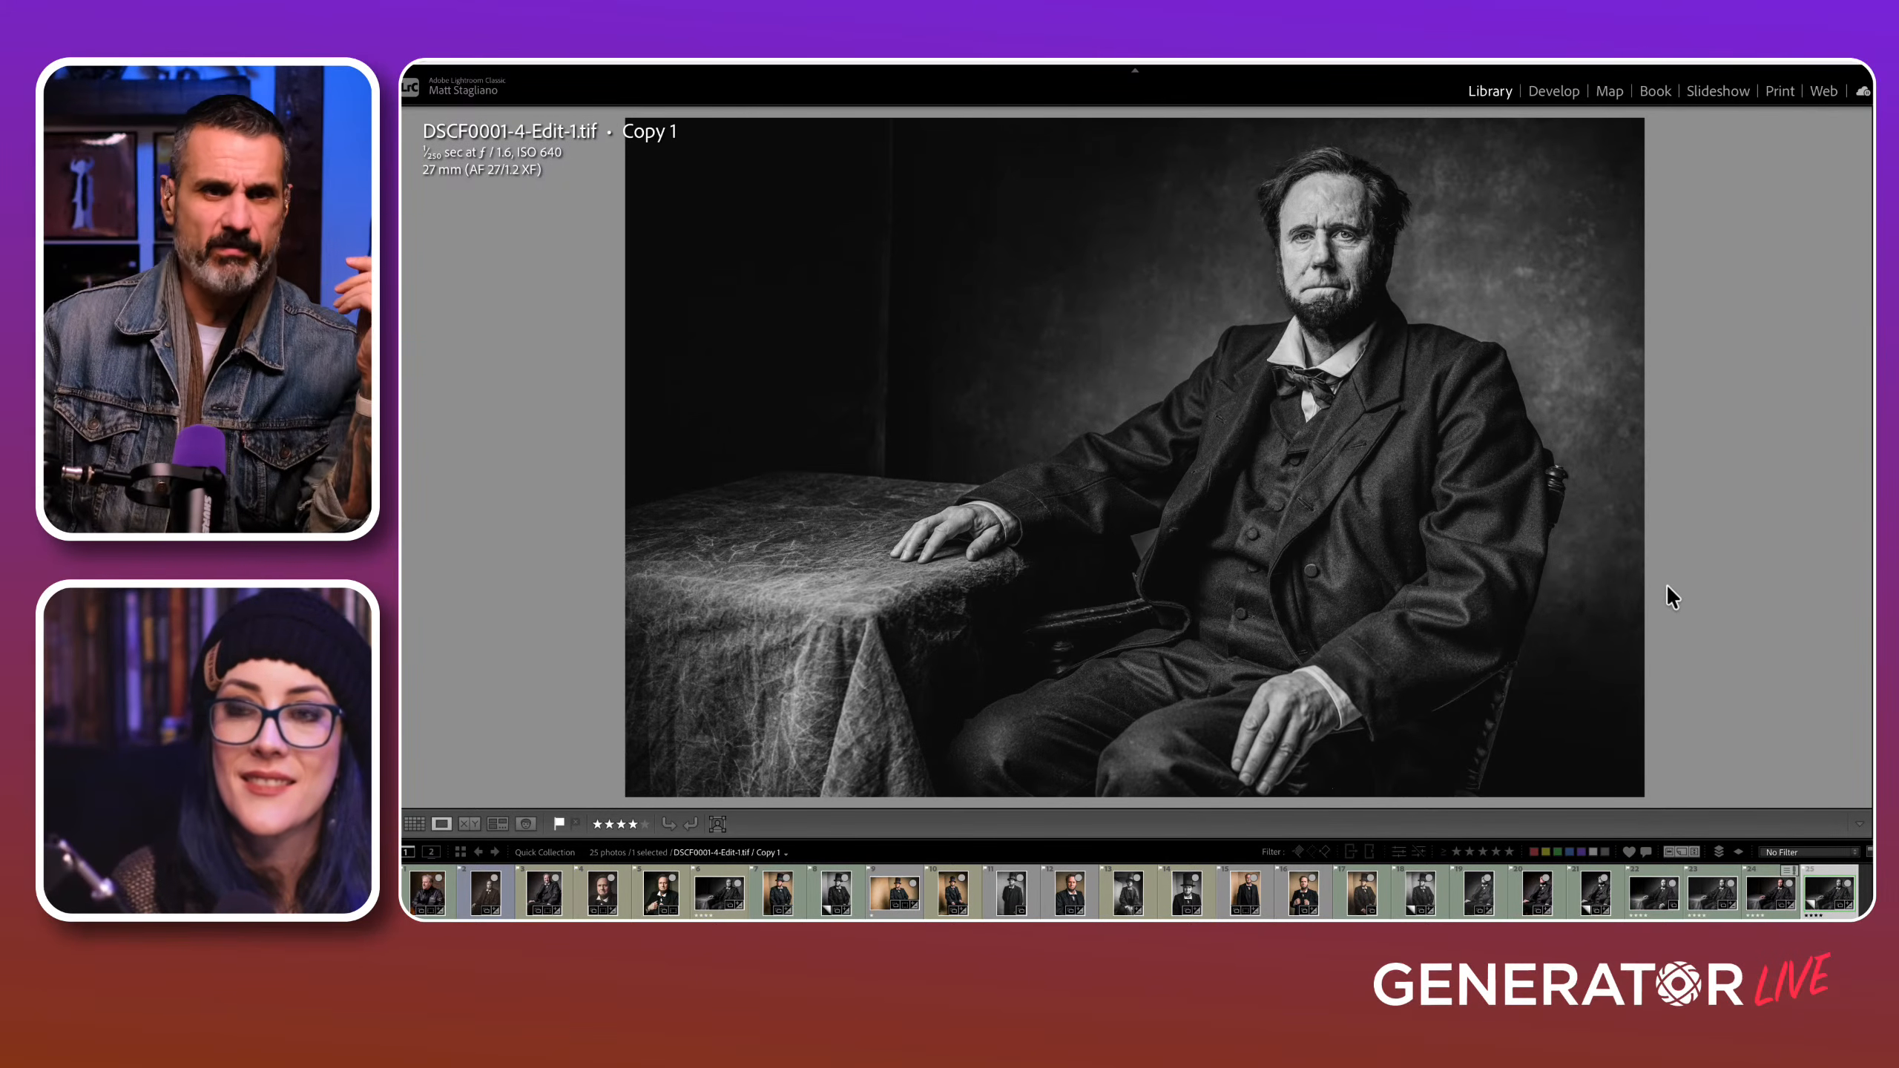
{"action": "left_click", "coordinate": [1596, 900]}
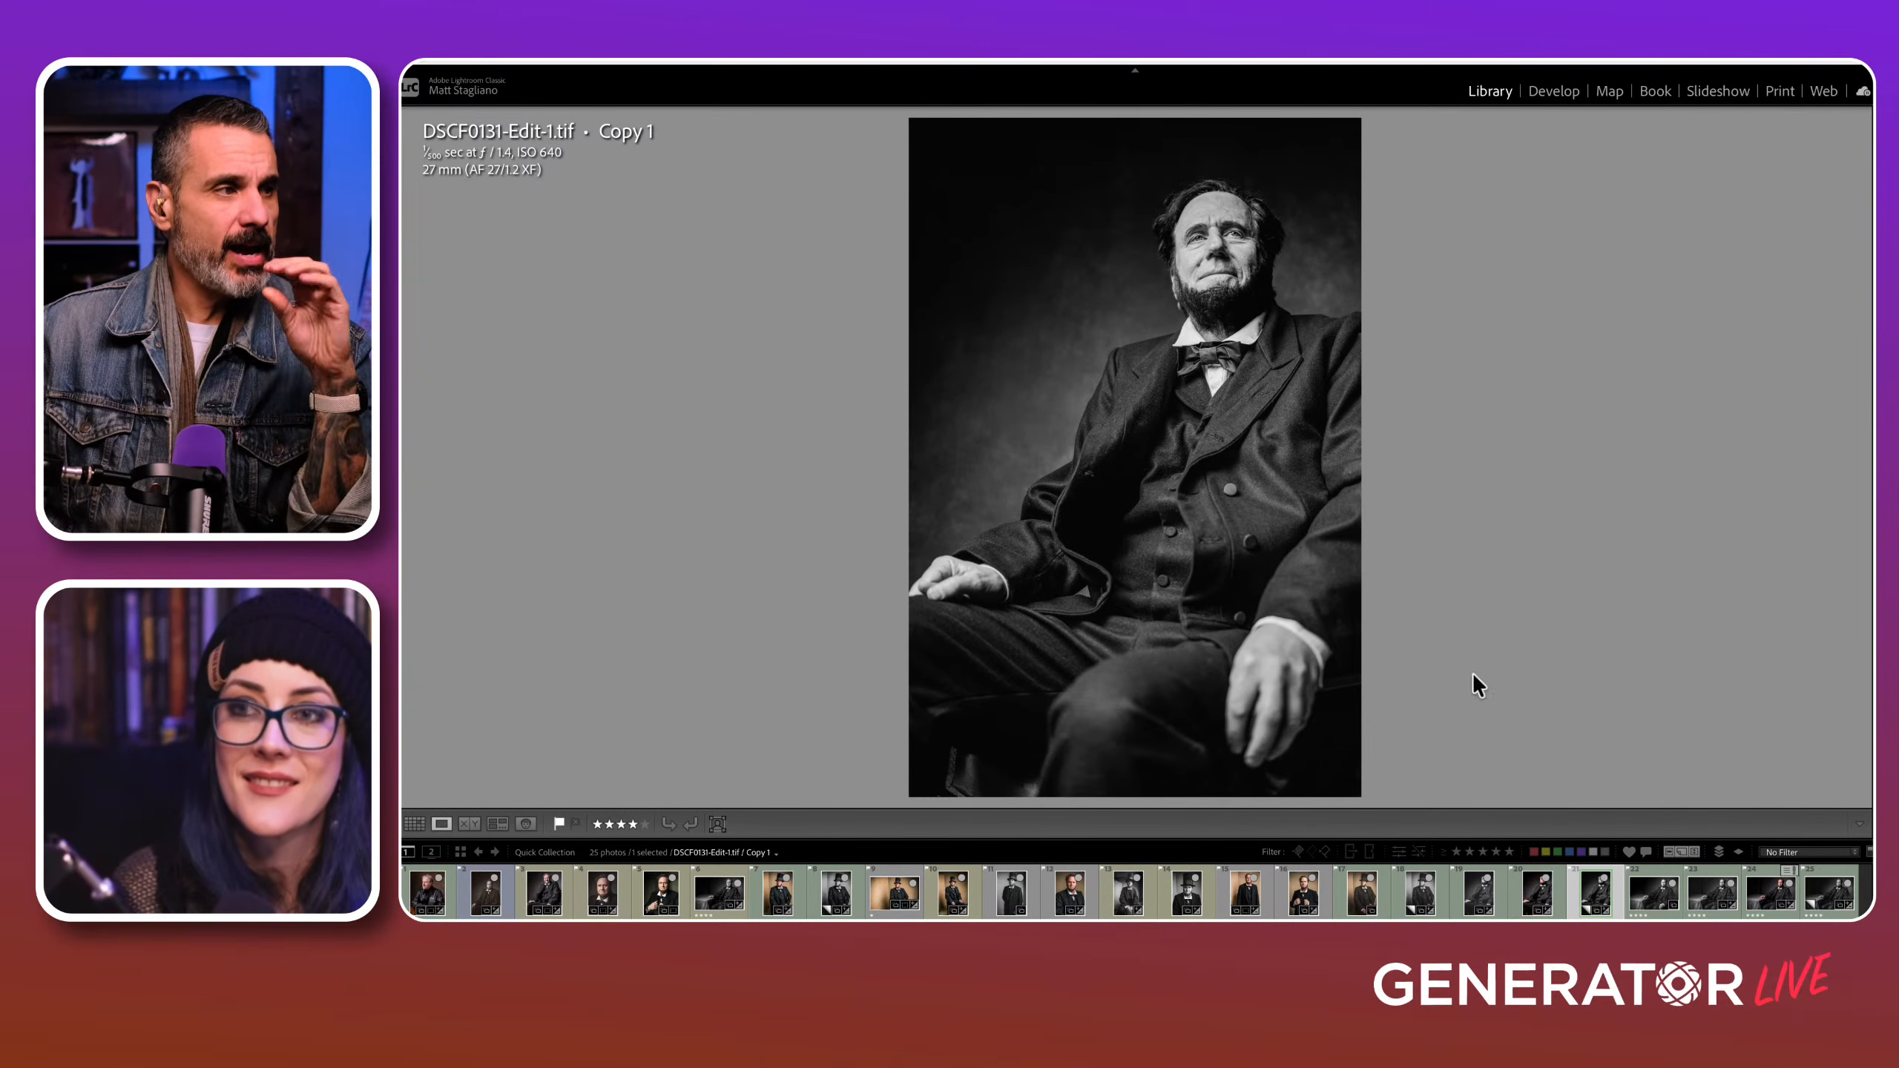
{"action": "left_click", "coordinate": [1542, 891]}
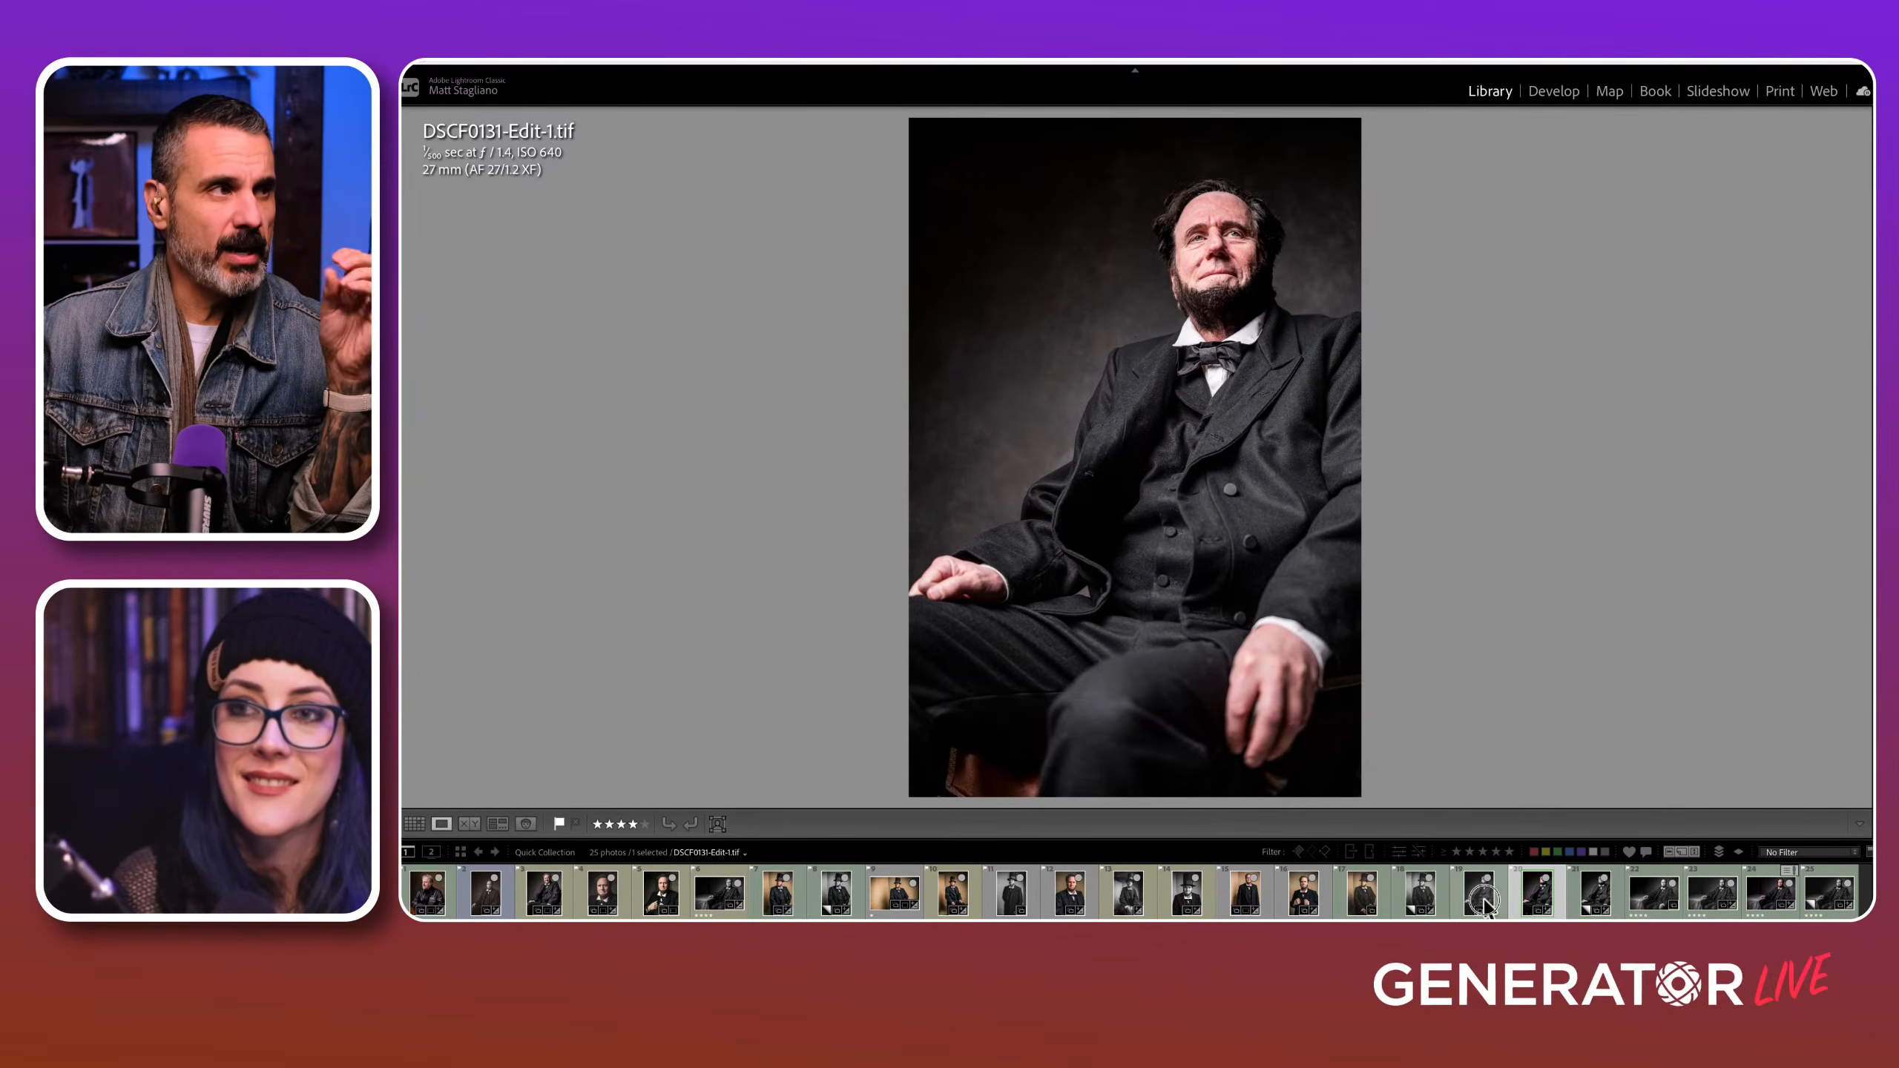
Step: Open DSCF0131-Edit-1-Edit.tif and examine the aged-film detail in the backdrop, along the jacket and beside the head up close
{"action": "left_click", "coordinate": [1484, 903]}
{"action": "left_click", "coordinate": [1067, 420]}
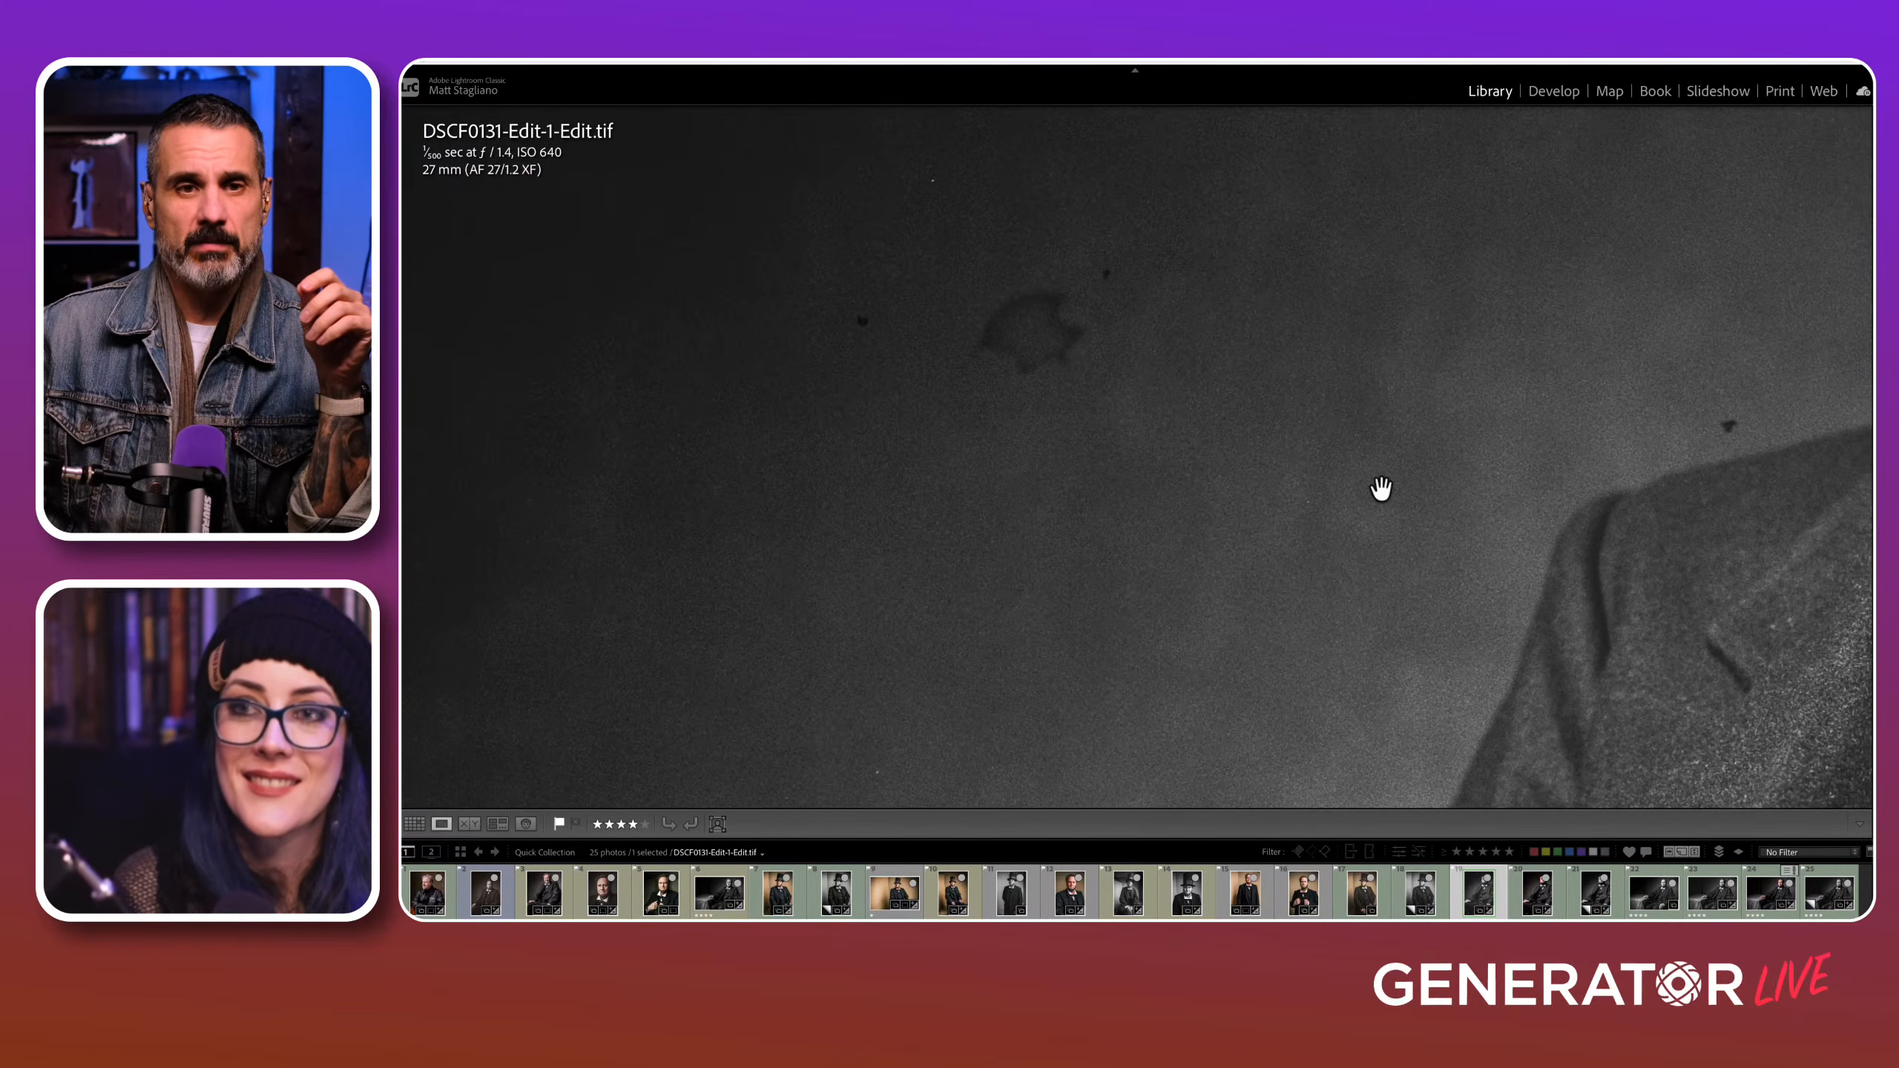
{"action": "left_click_drag", "start_coordinate": [1378, 493], "coordinate": [483, 437]}
{"action": "left_click", "coordinate": [1017, 447]}
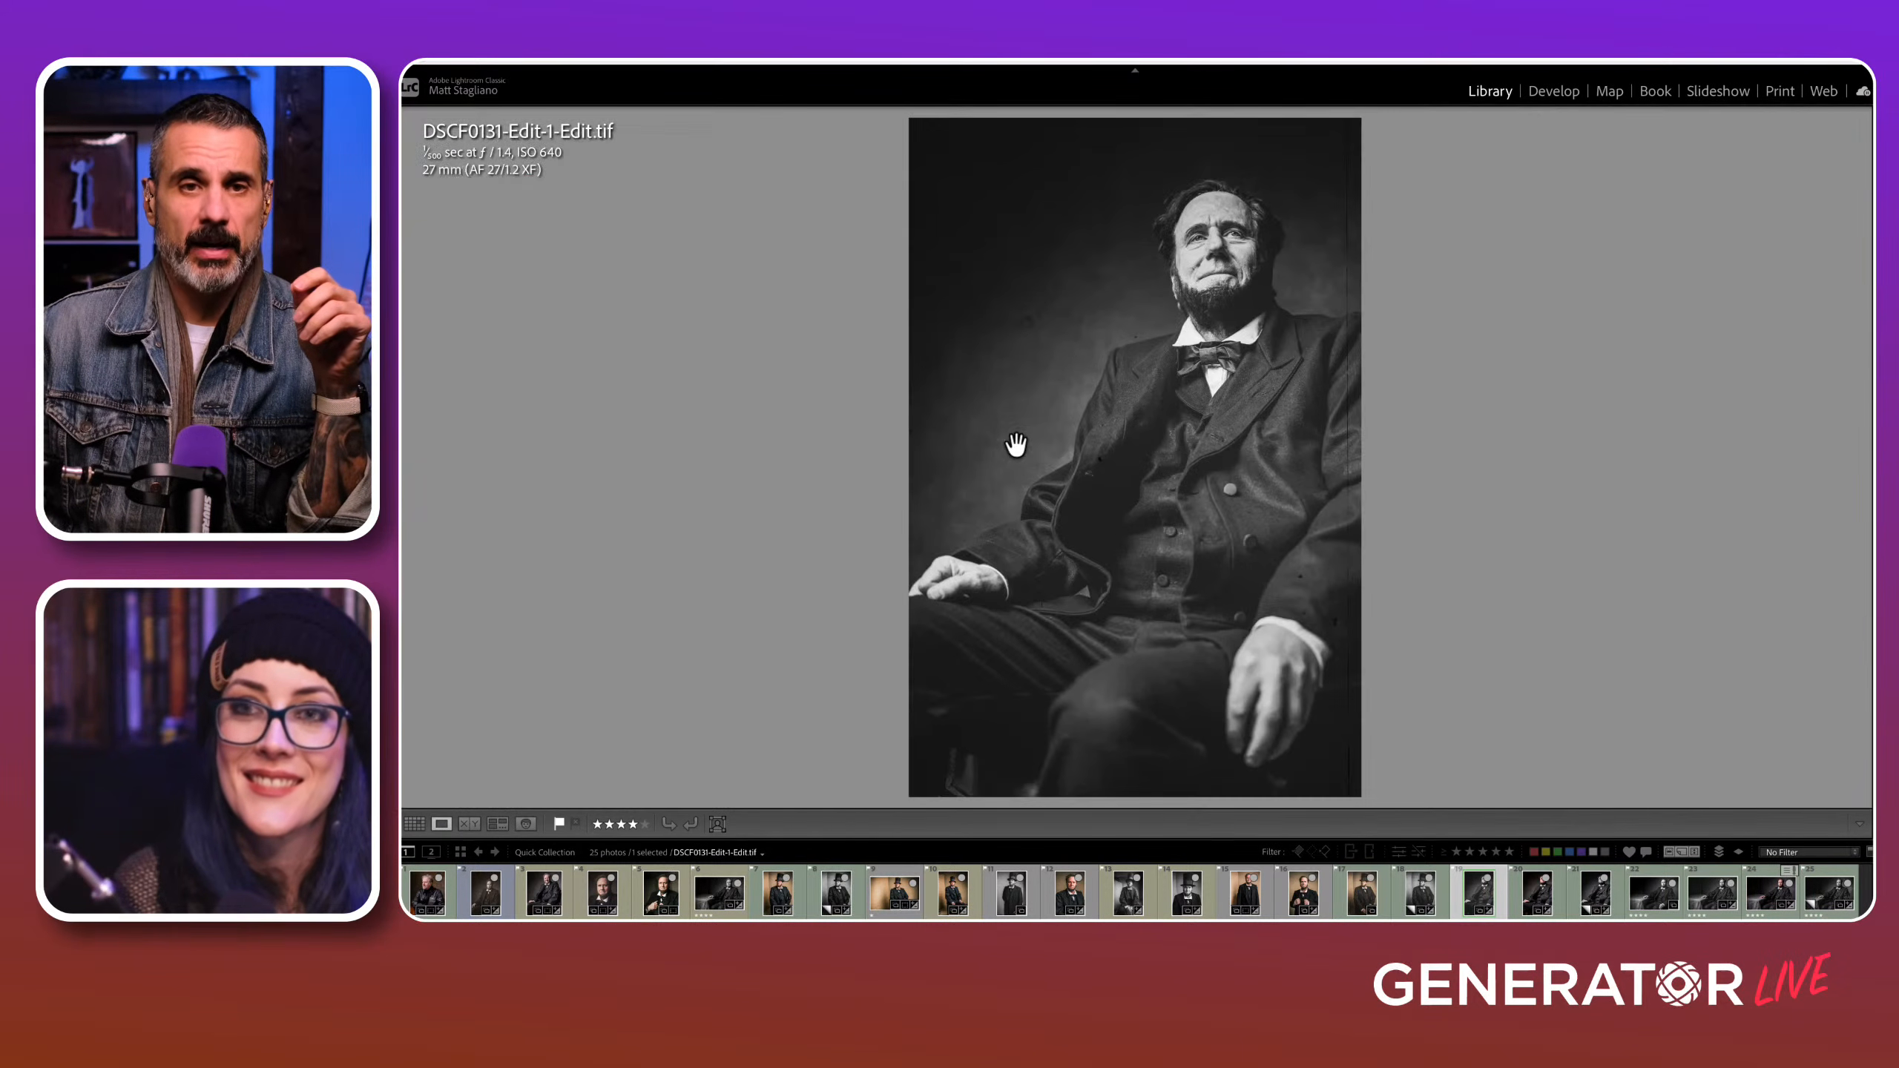
{"action": "left_click", "coordinate": [1364, 442]}
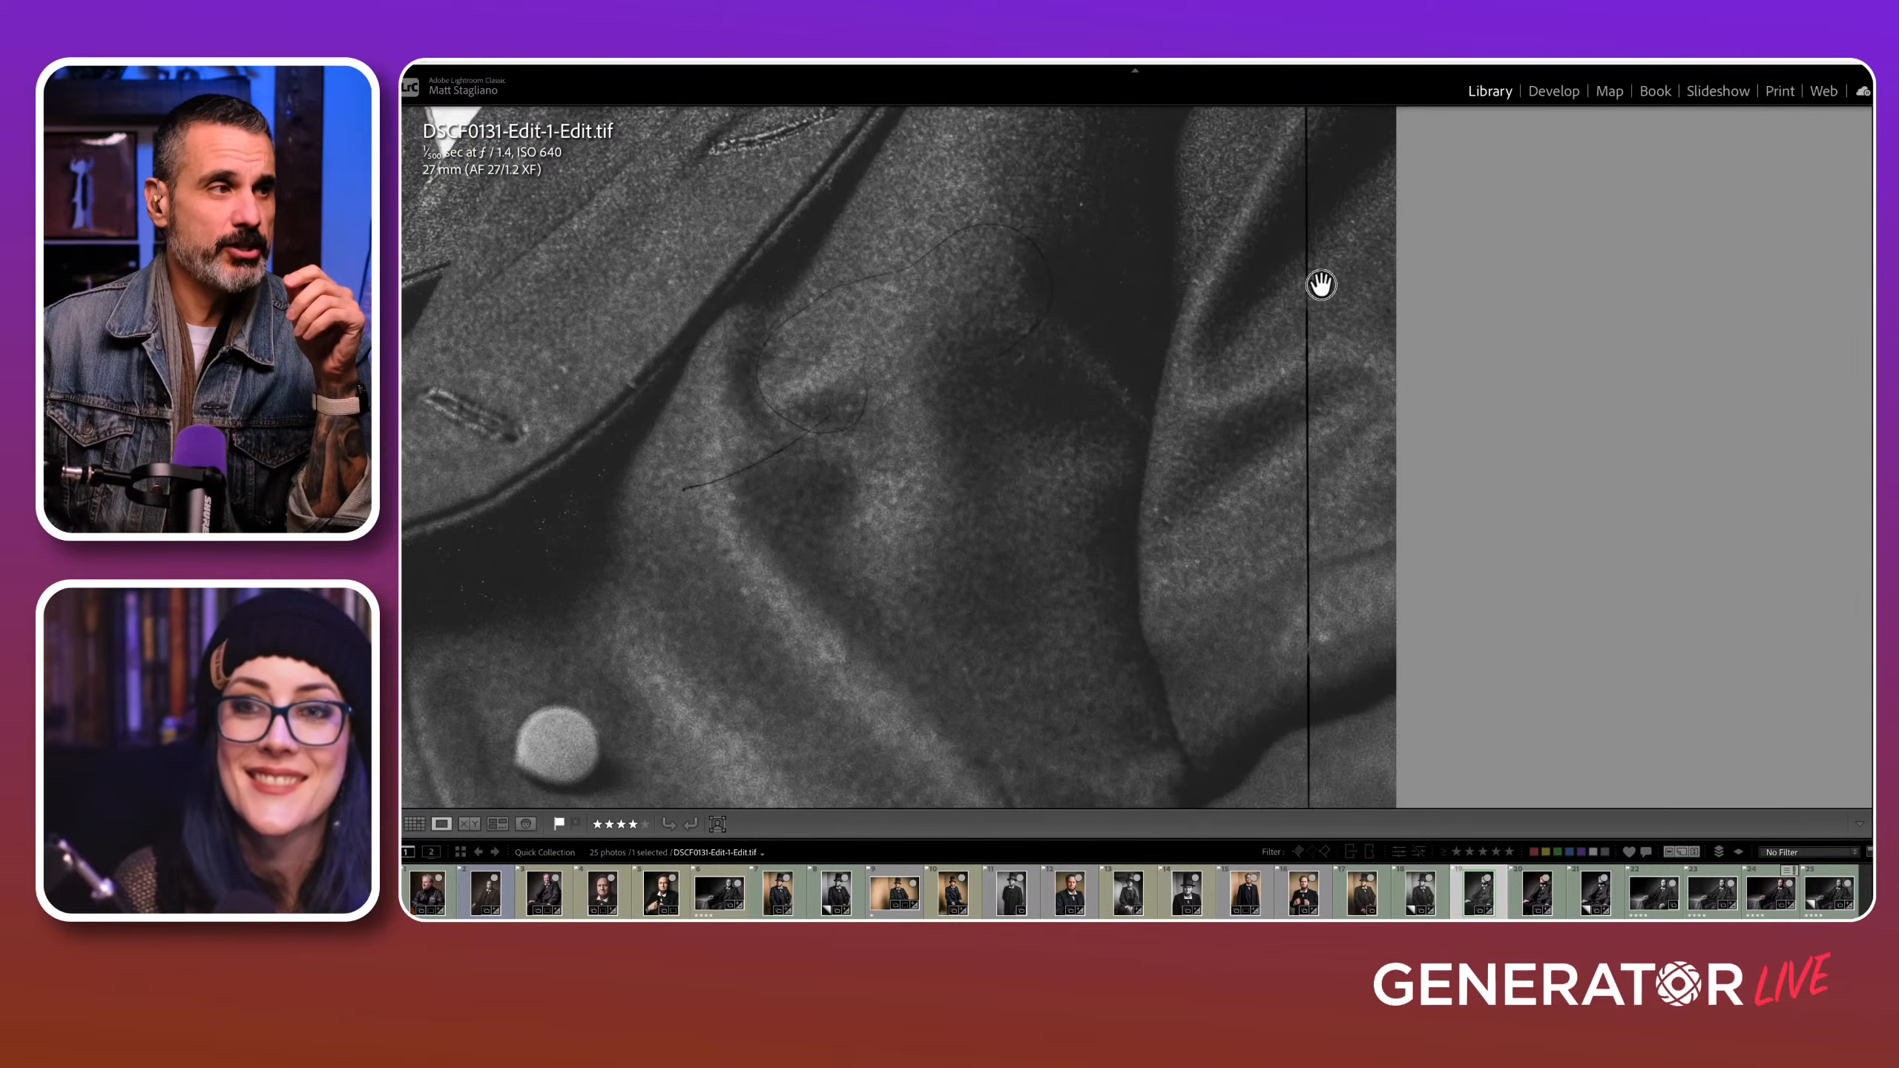
{"action": "left_click_drag", "start_coordinate": [1323, 288], "coordinate": [1411, 864]}
{"action": "left_click_drag", "start_coordinate": [1238, 264], "coordinate": [1335, 687]}
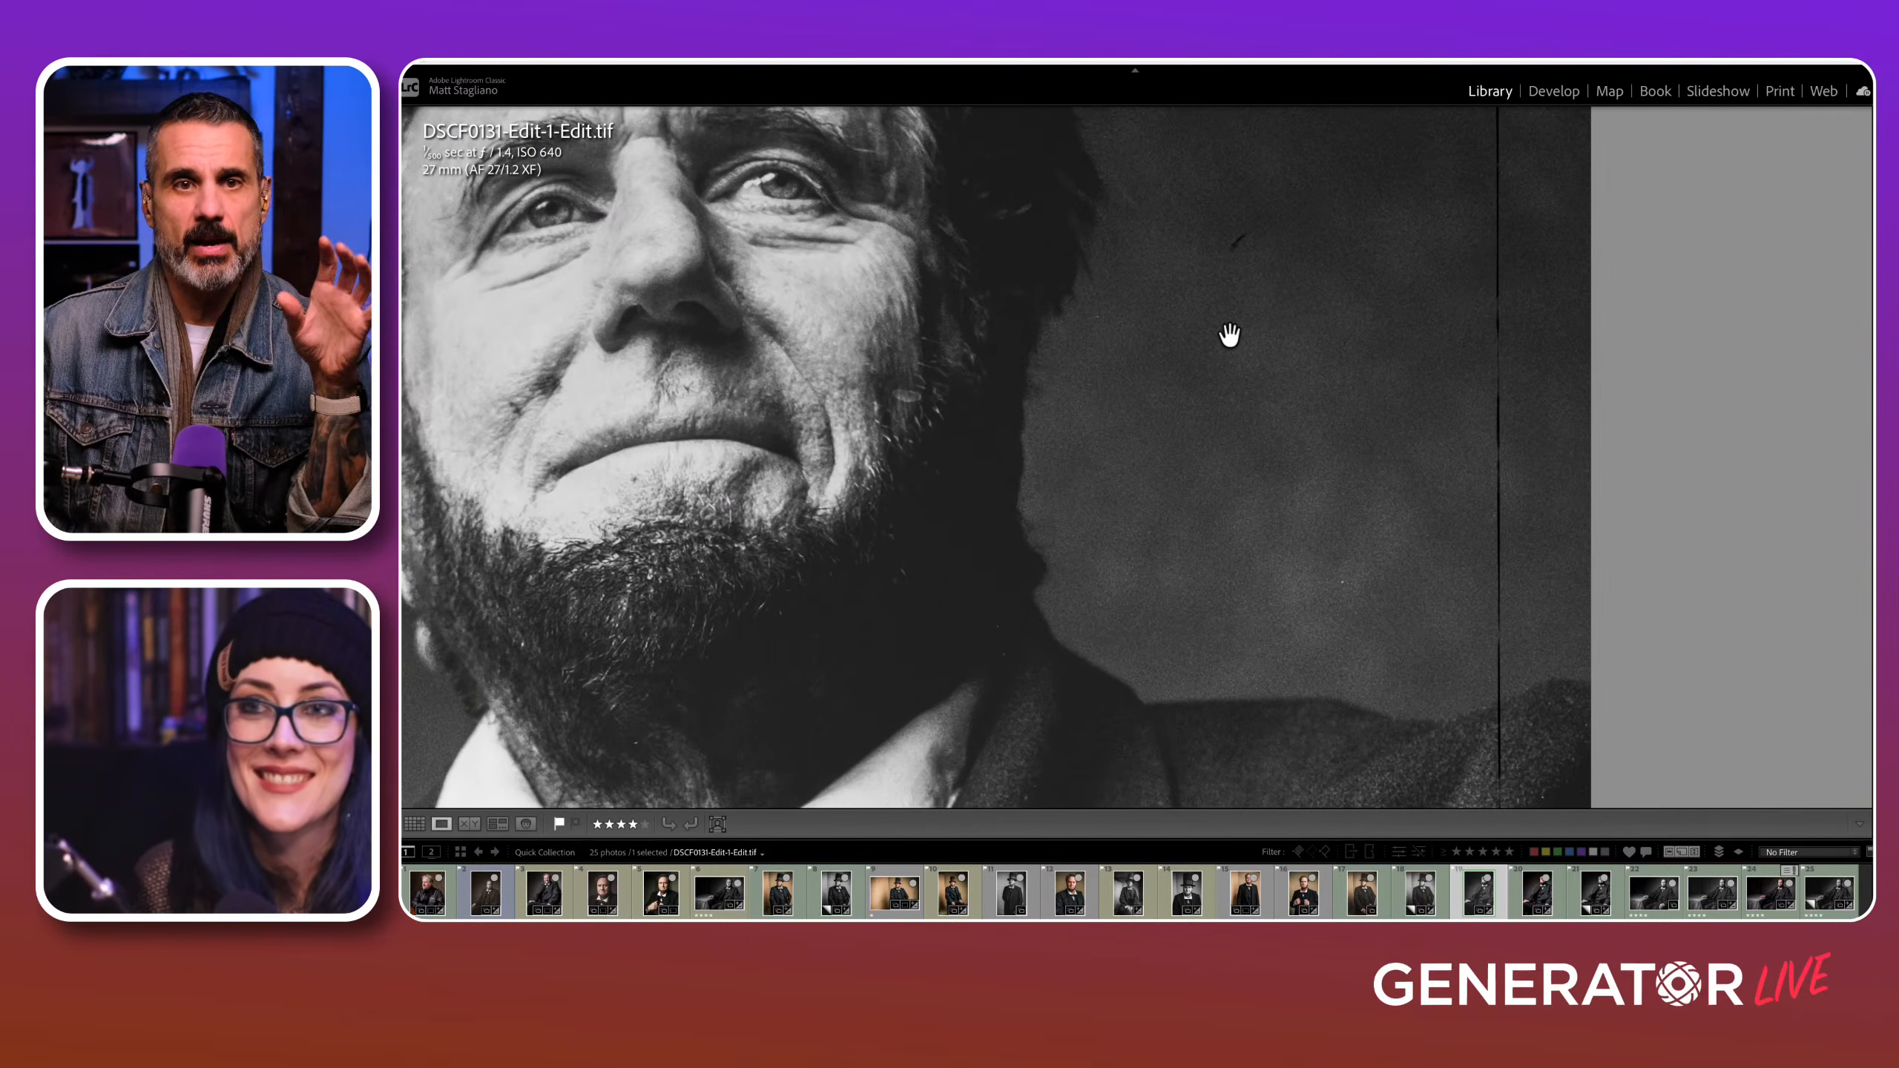
{"action": "left_click", "coordinate": [1230, 335]}
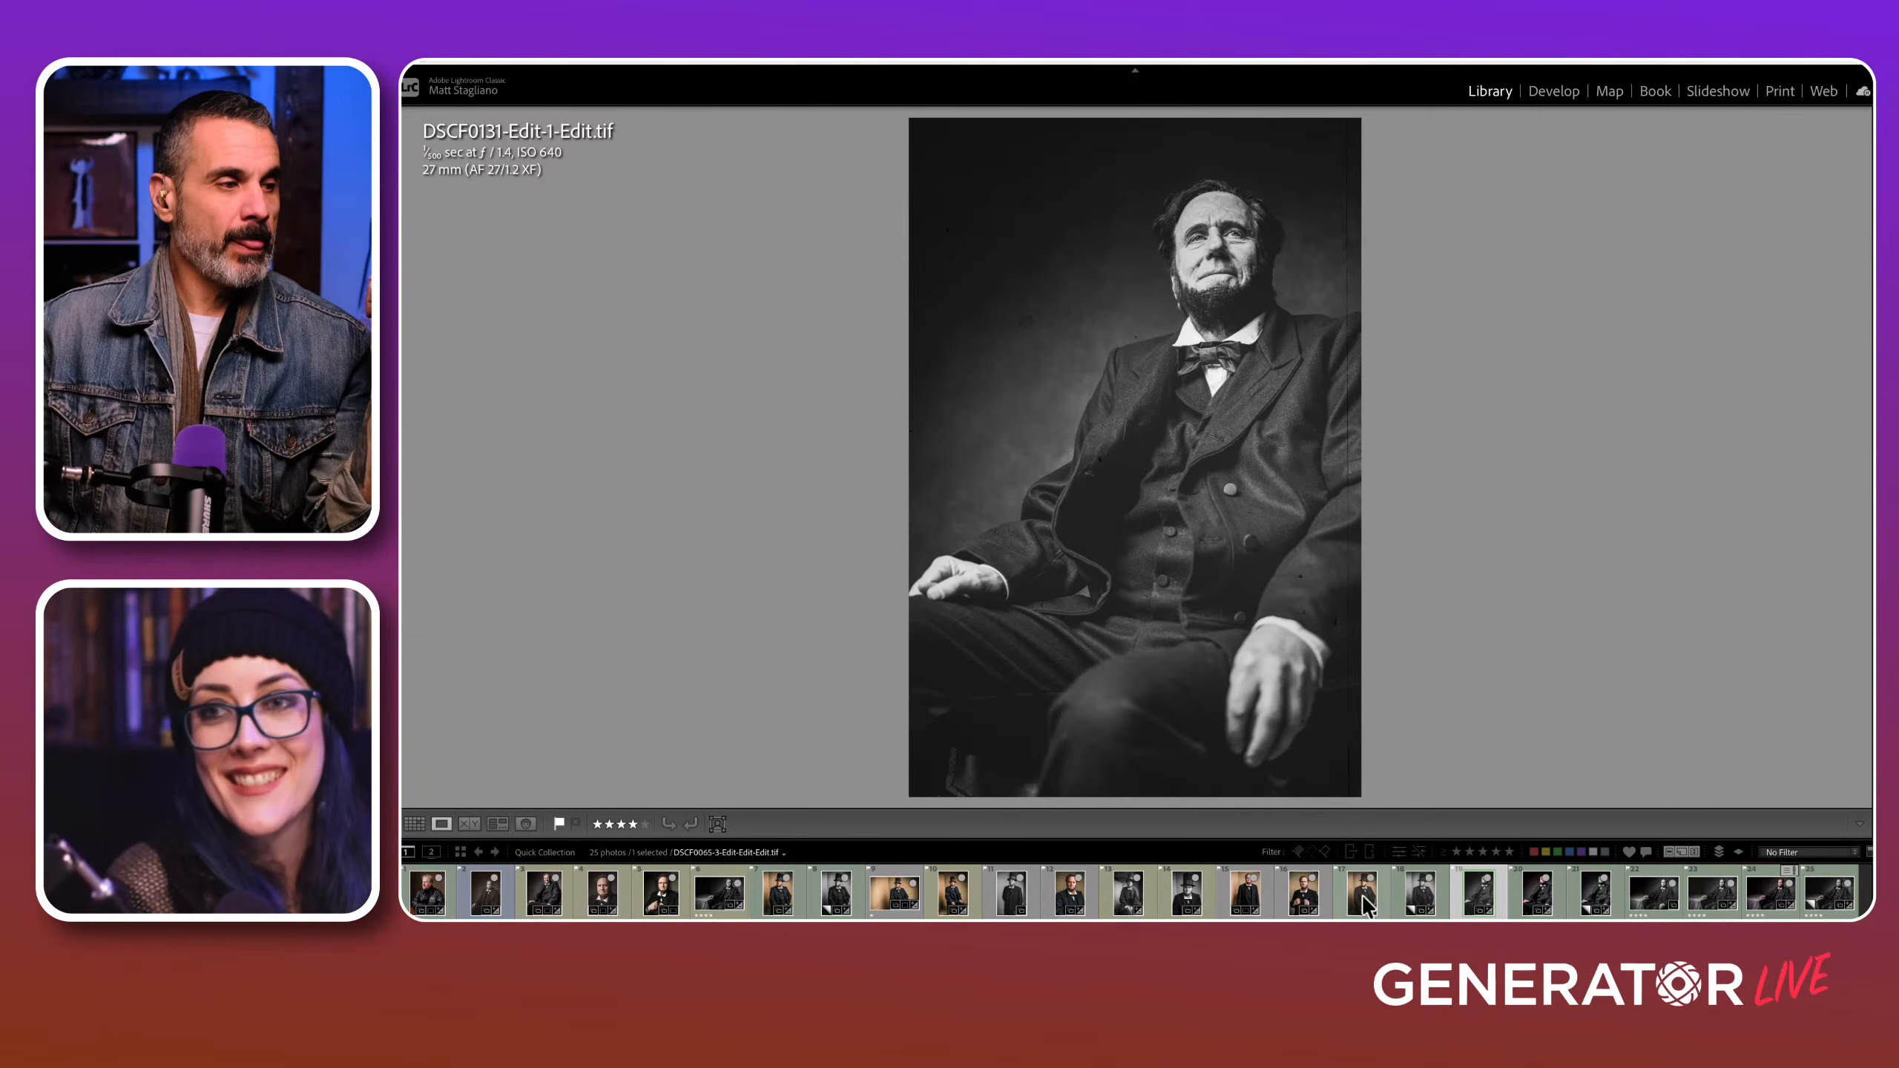
Step: View the seated top-hat portraits from DSCF0083-2.raf back to DSCF0065-3-Edit-Edit.tif
{"action": "left_click", "coordinate": [899, 891]}
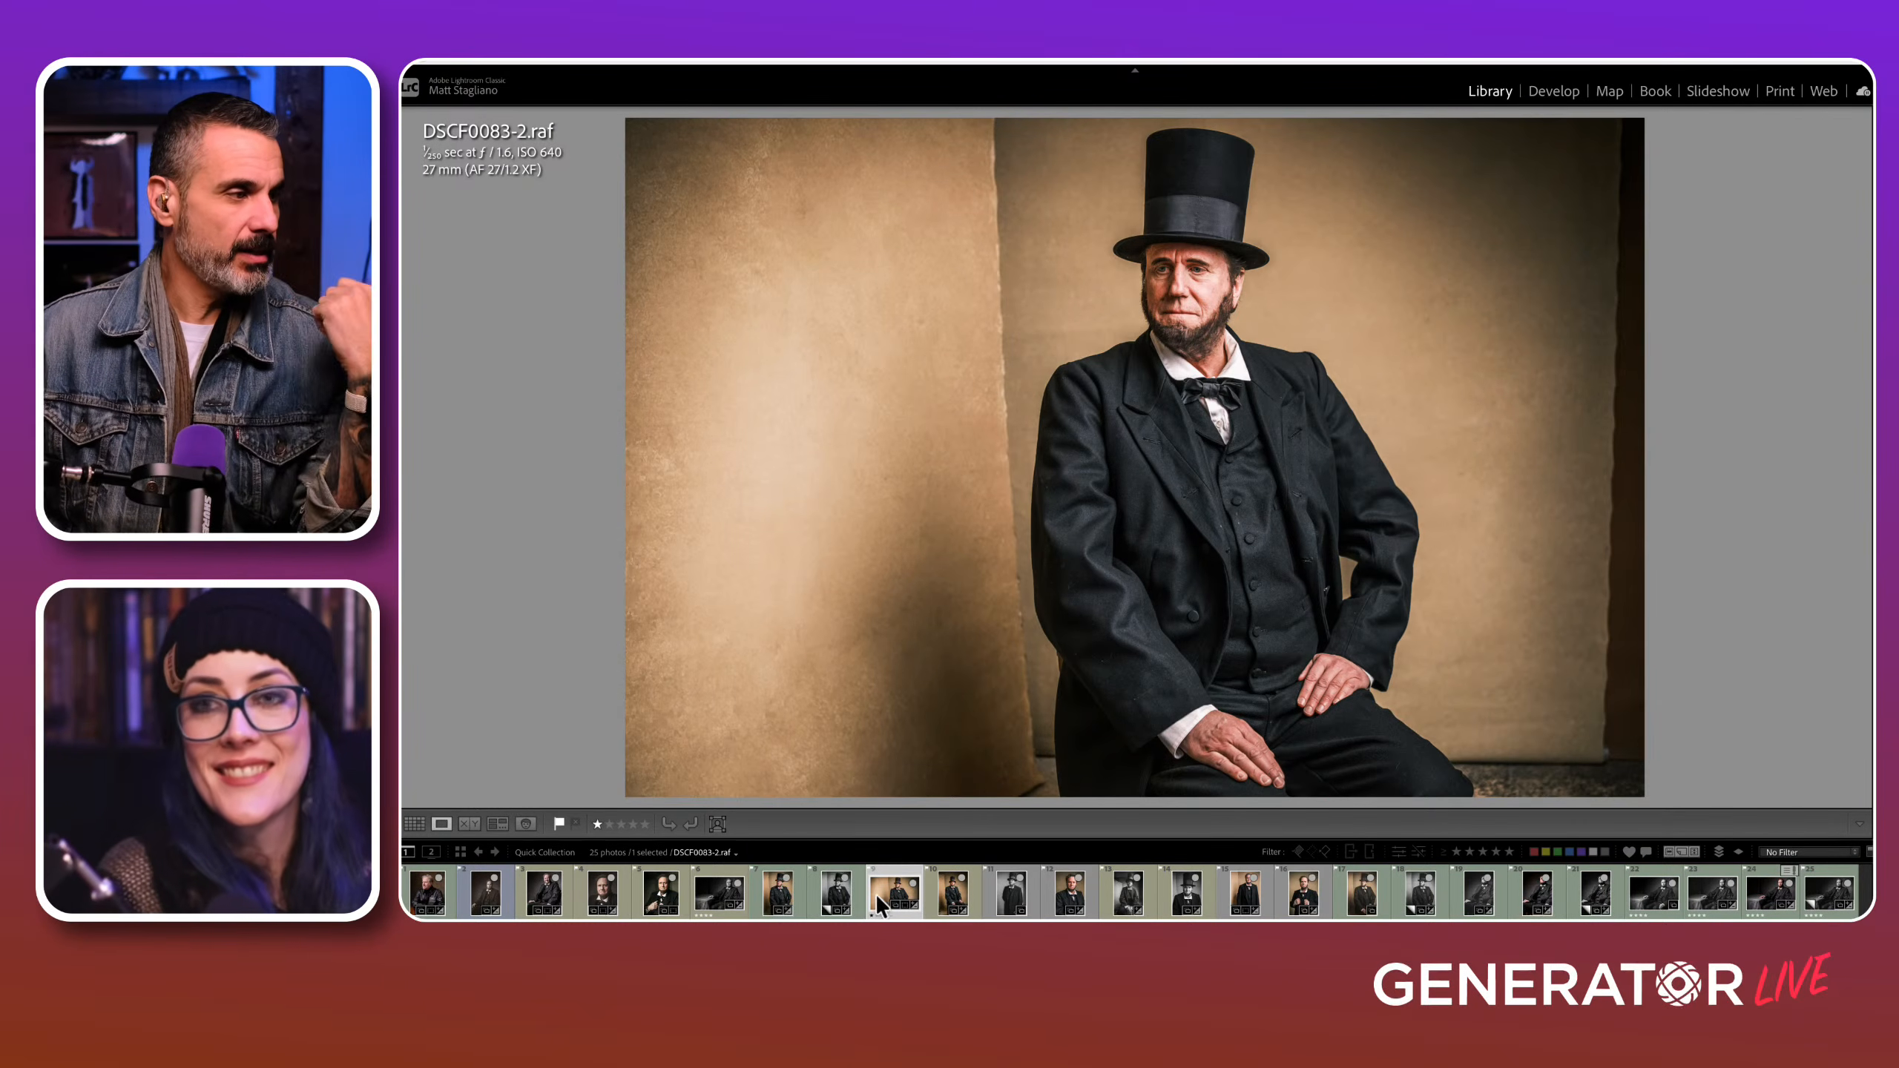
{"action": "left_click", "coordinate": [849, 898]}
{"action": "left_click", "coordinate": [777, 894]}
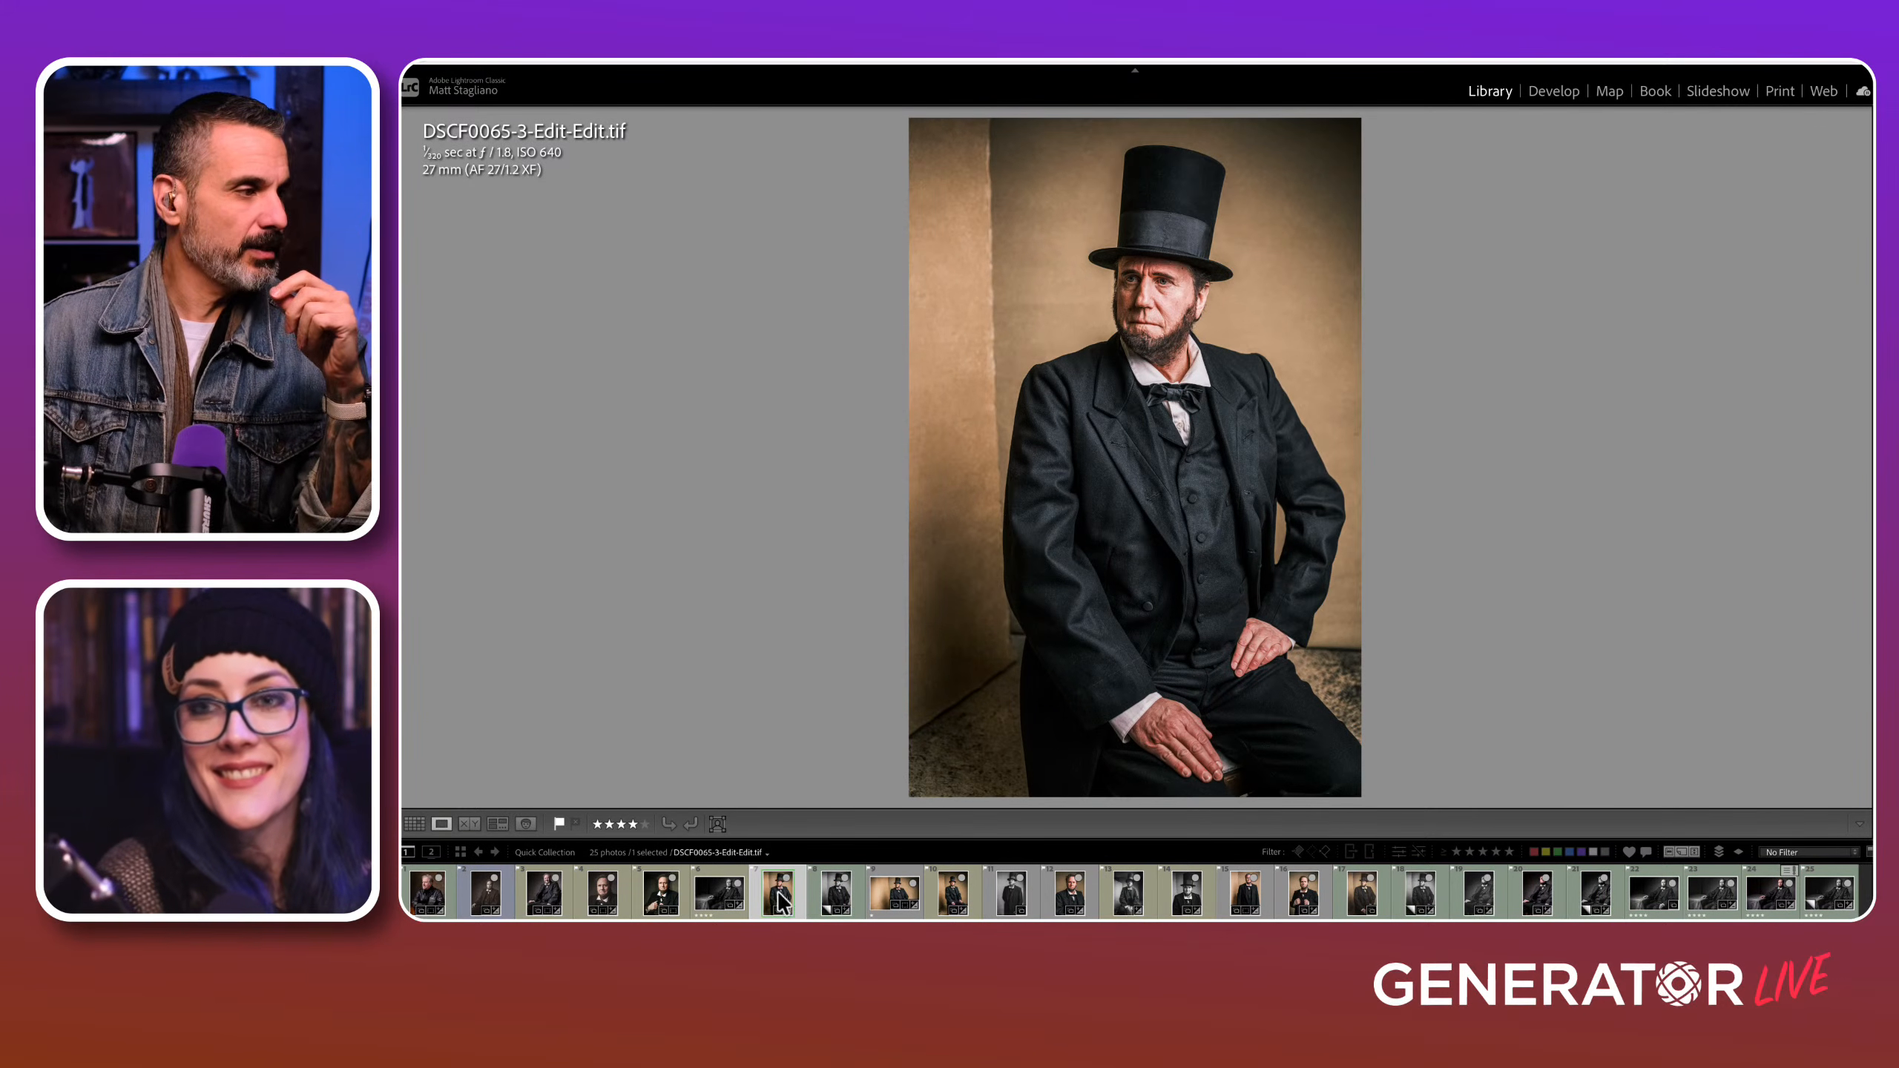
Step: Examine the aged version DSCF0065-3-Edit-Edit-Edit.tif up close and view its black-and-white Copy 1
{"action": "left_click", "coordinate": [1362, 894]}
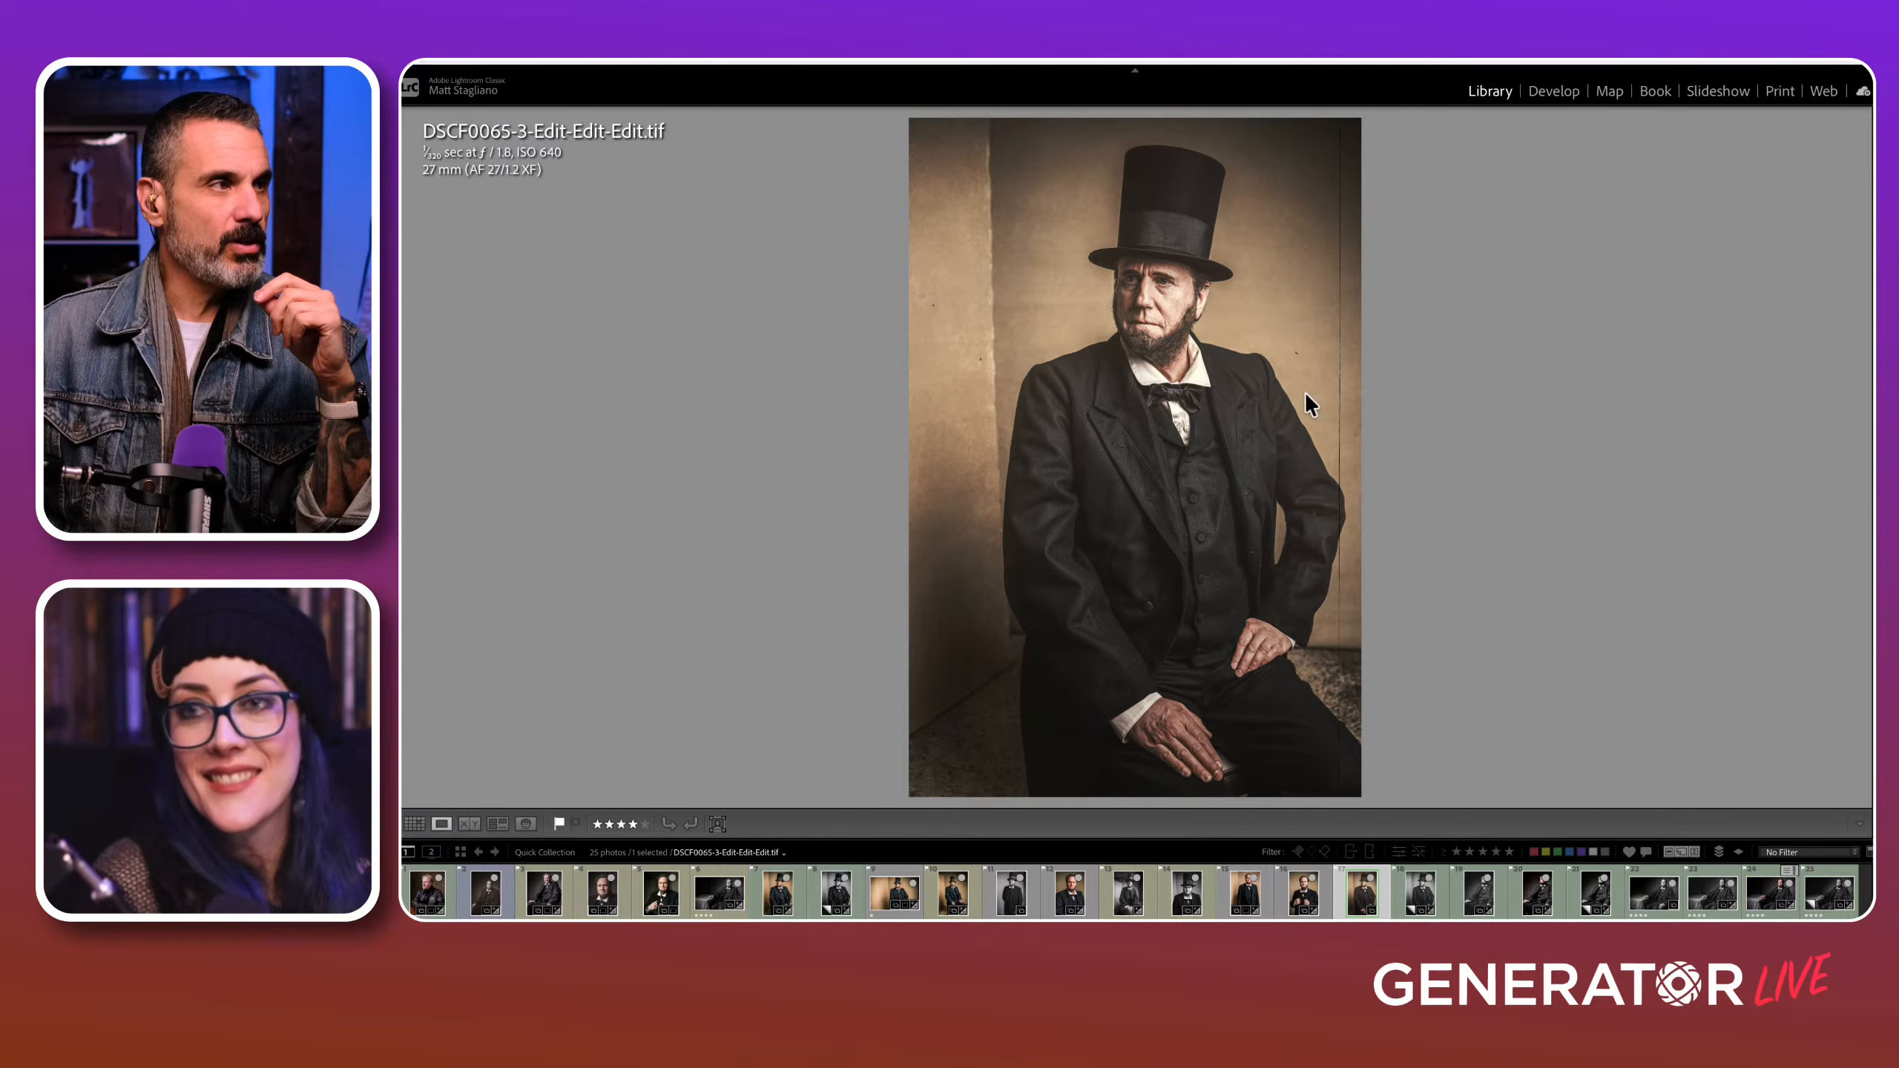
{"action": "left_click", "coordinate": [1285, 357]}
{"action": "left_click_drag", "start_coordinate": [1385, 307], "coordinate": [1535, 500]}
{"action": "left_click", "coordinate": [1387, 494]}
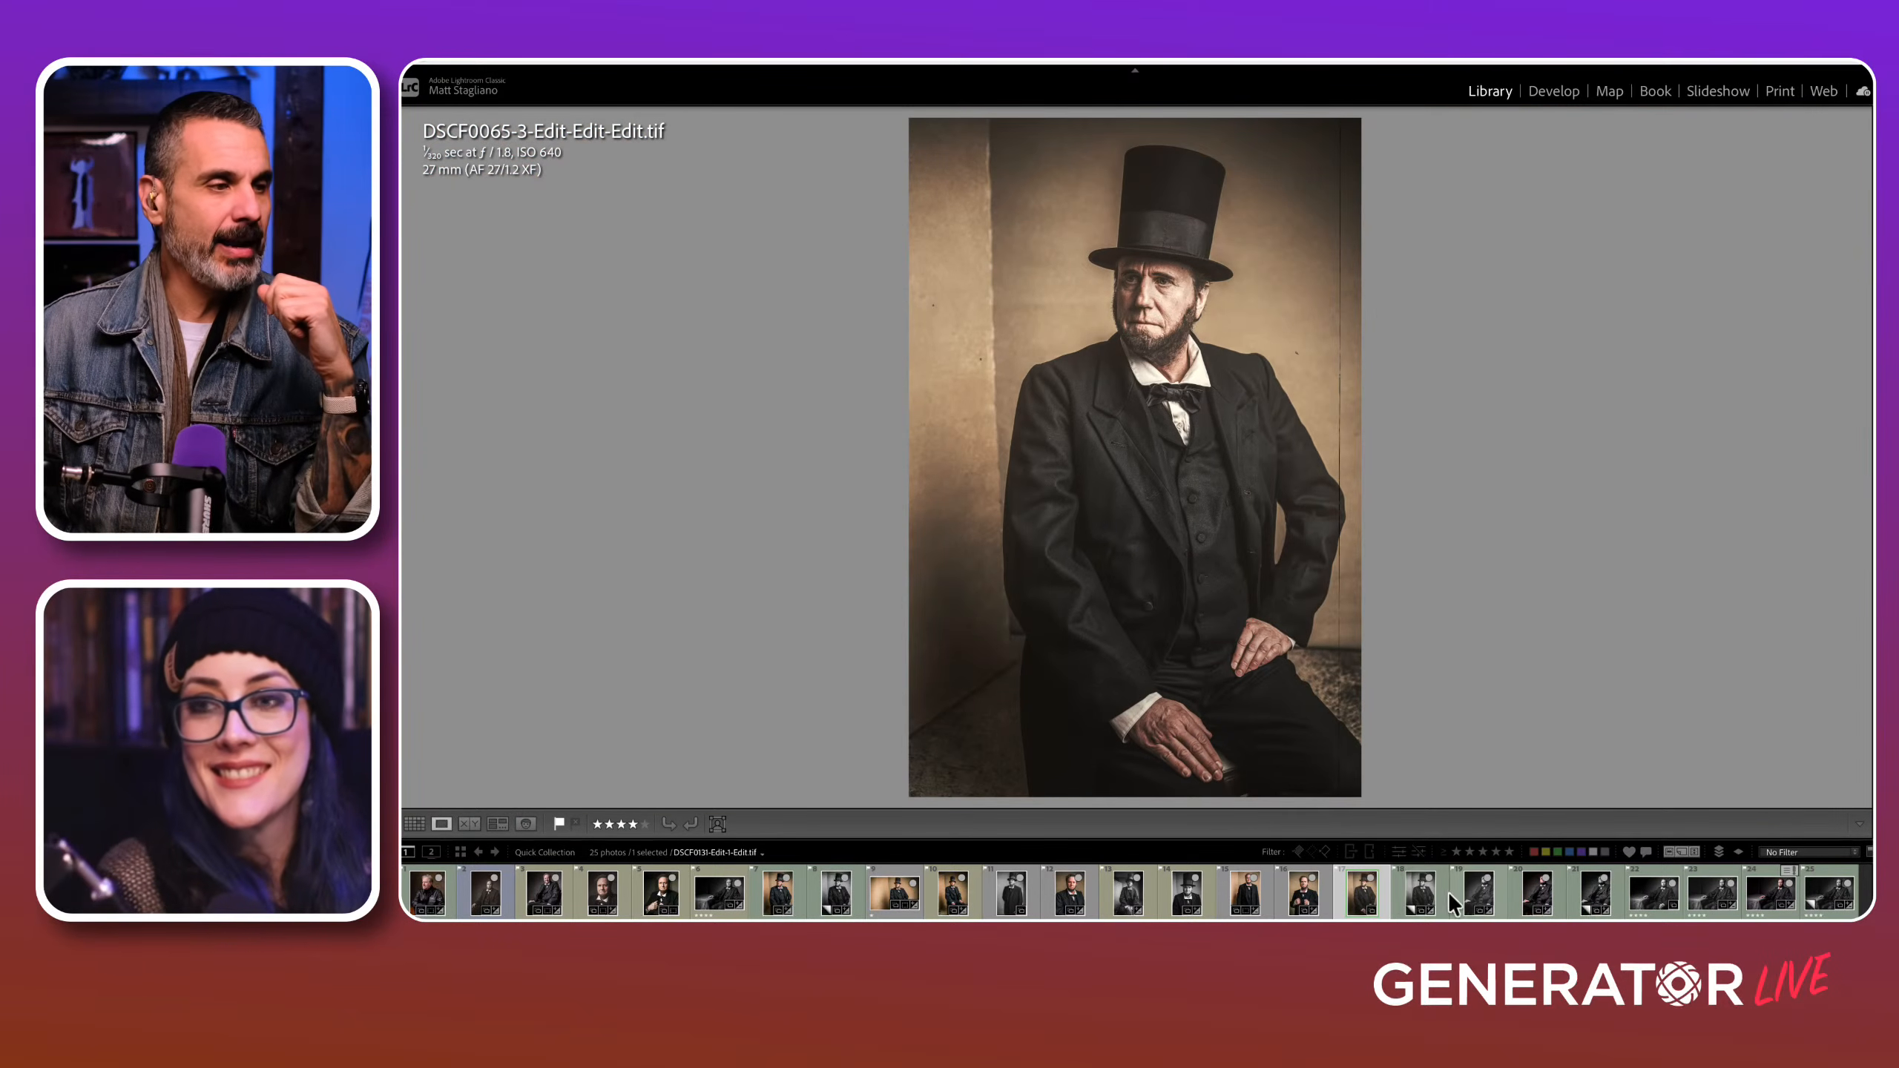
{"action": "left_click", "coordinate": [1420, 897]}
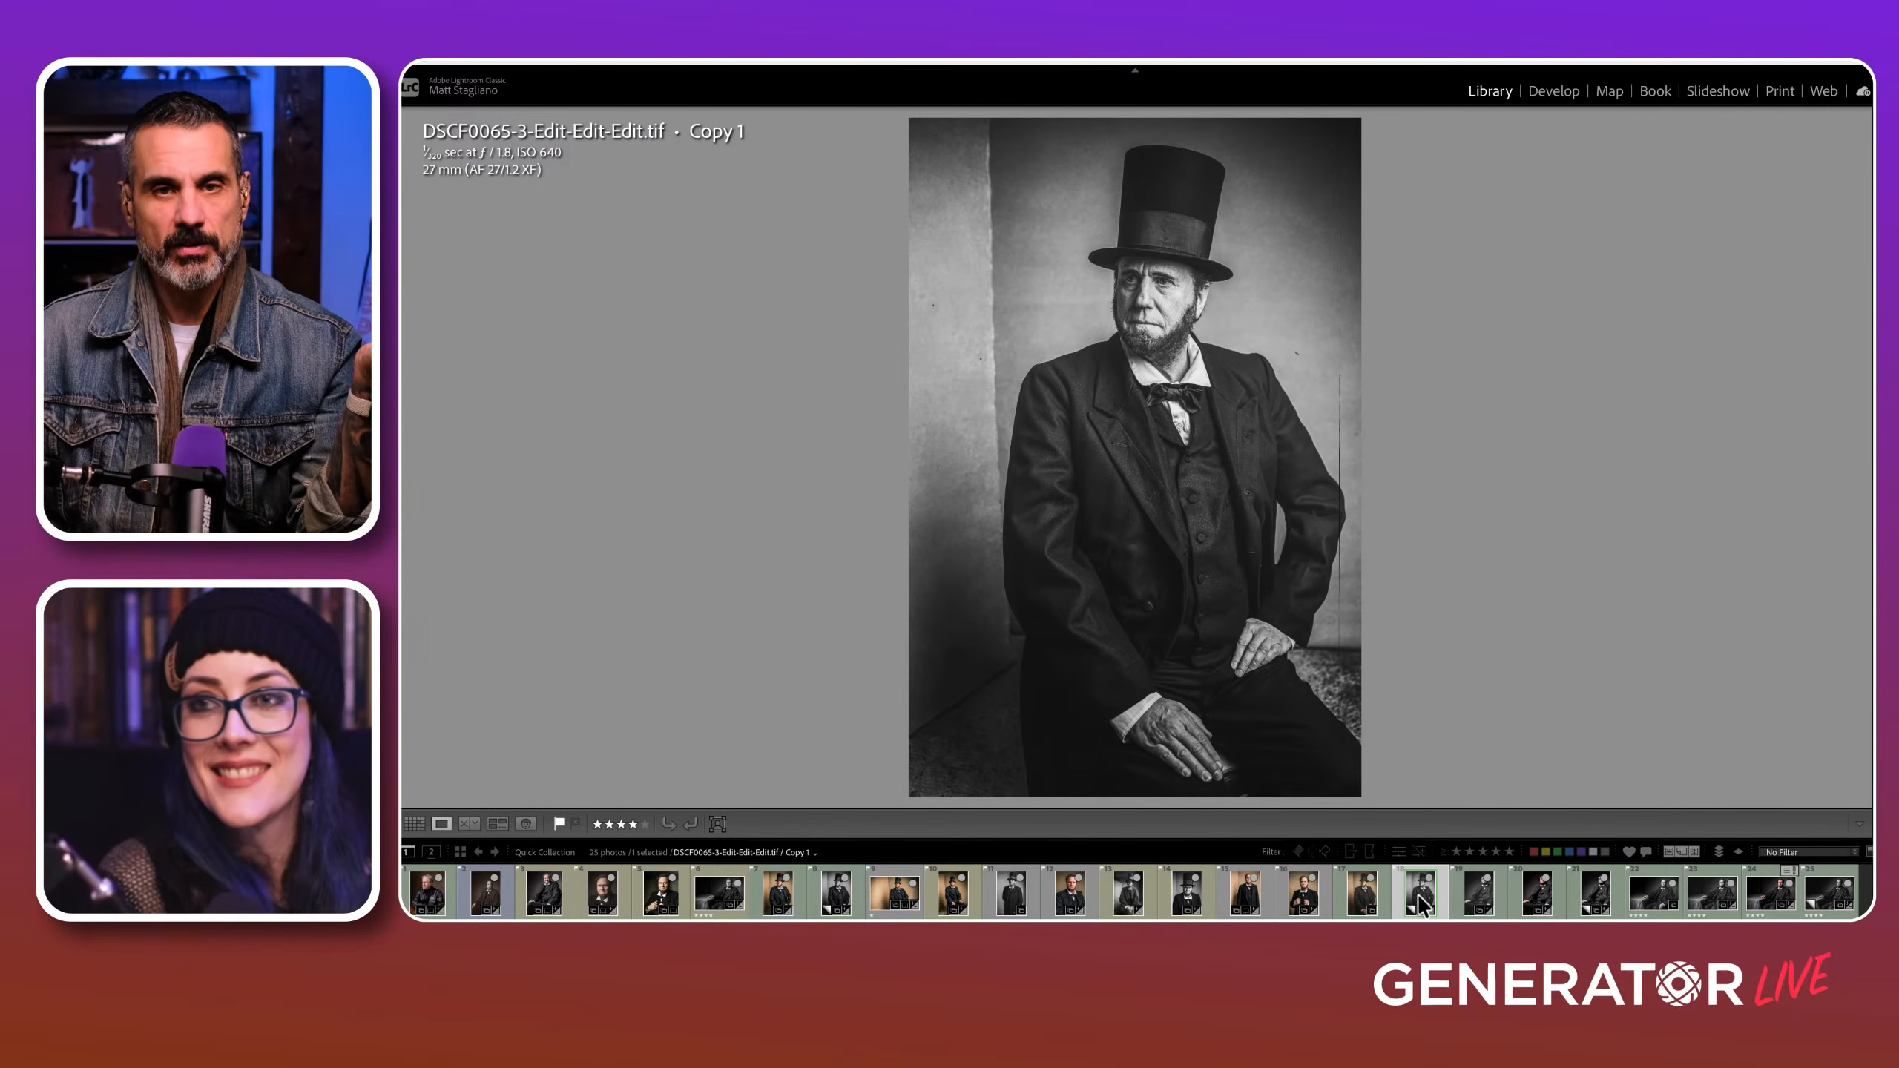
Step: View DSCF0083-2.raf and DSCF0119-2-Edit.tif, and examine the face, collar and bow tie in DSCF0011-7-Edit.tif up close
{"action": "left_click", "coordinate": [882, 888]}
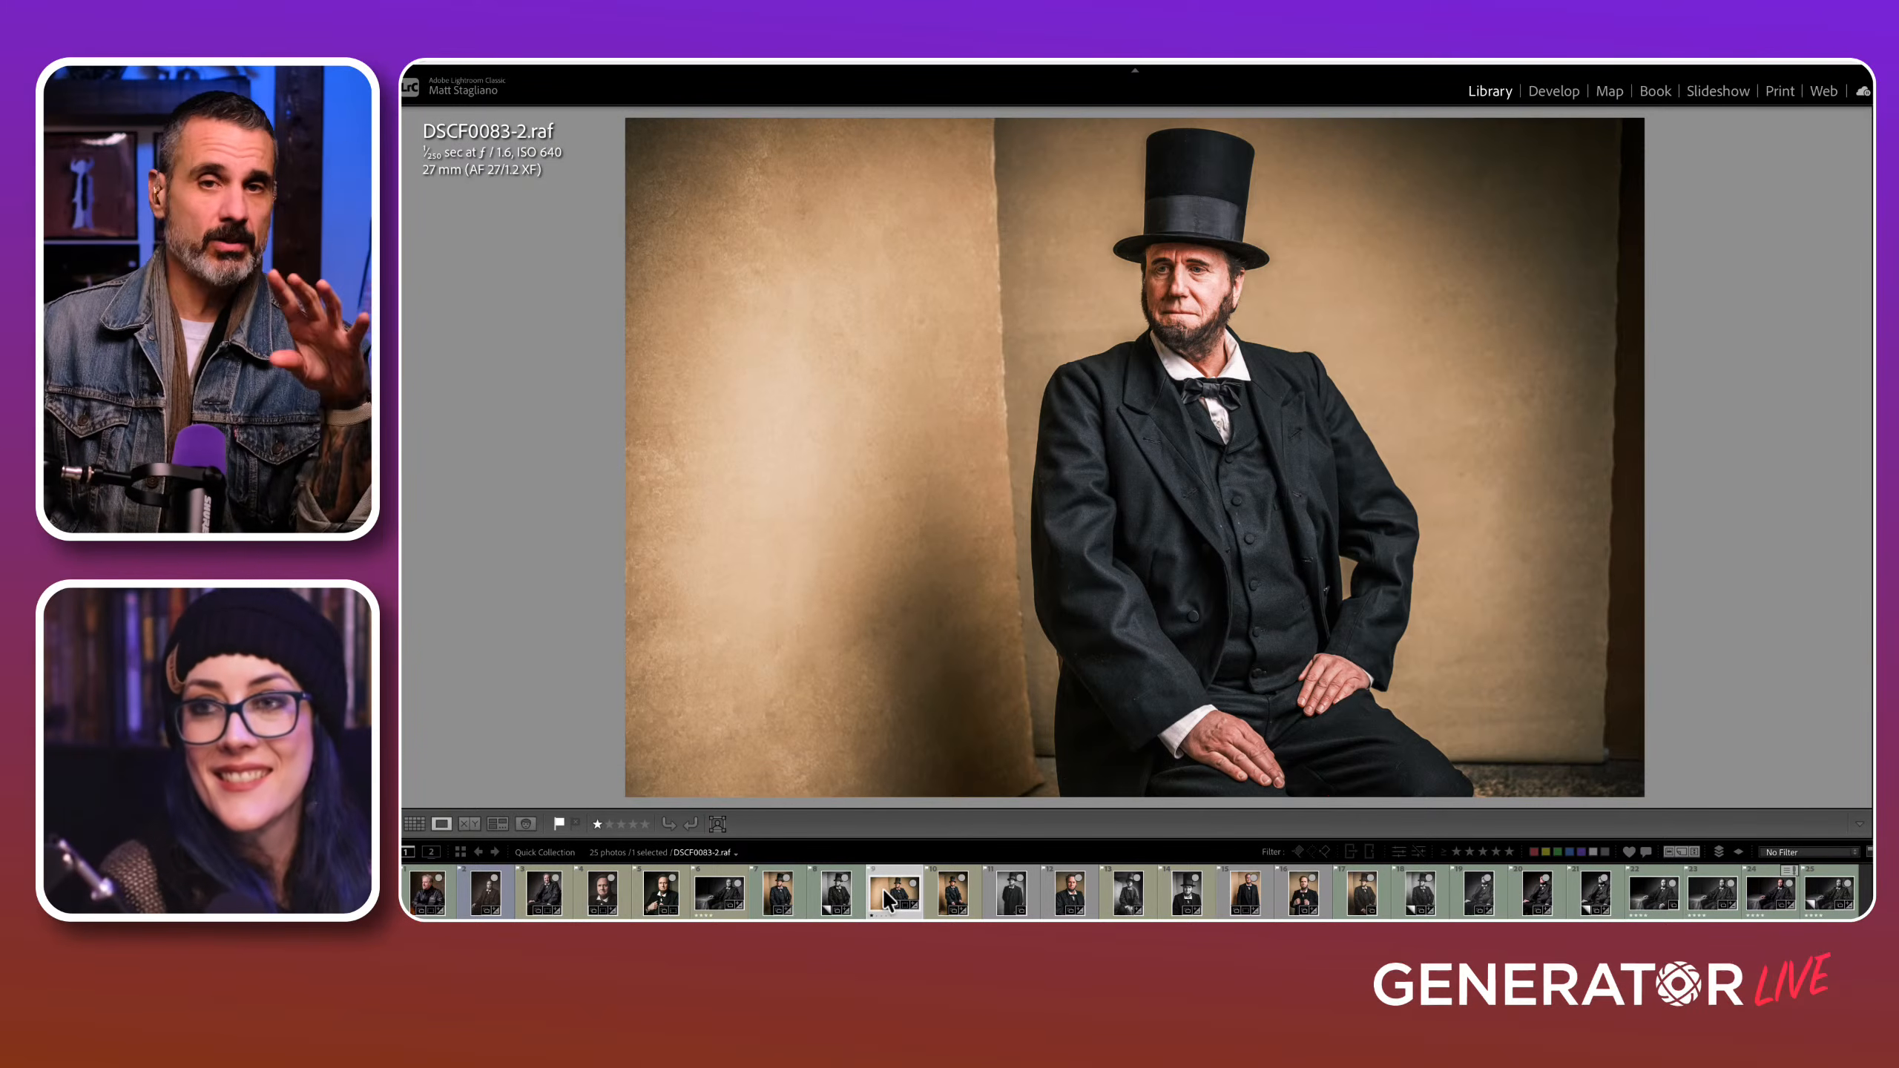
{"action": "left_click", "coordinate": [957, 892]}
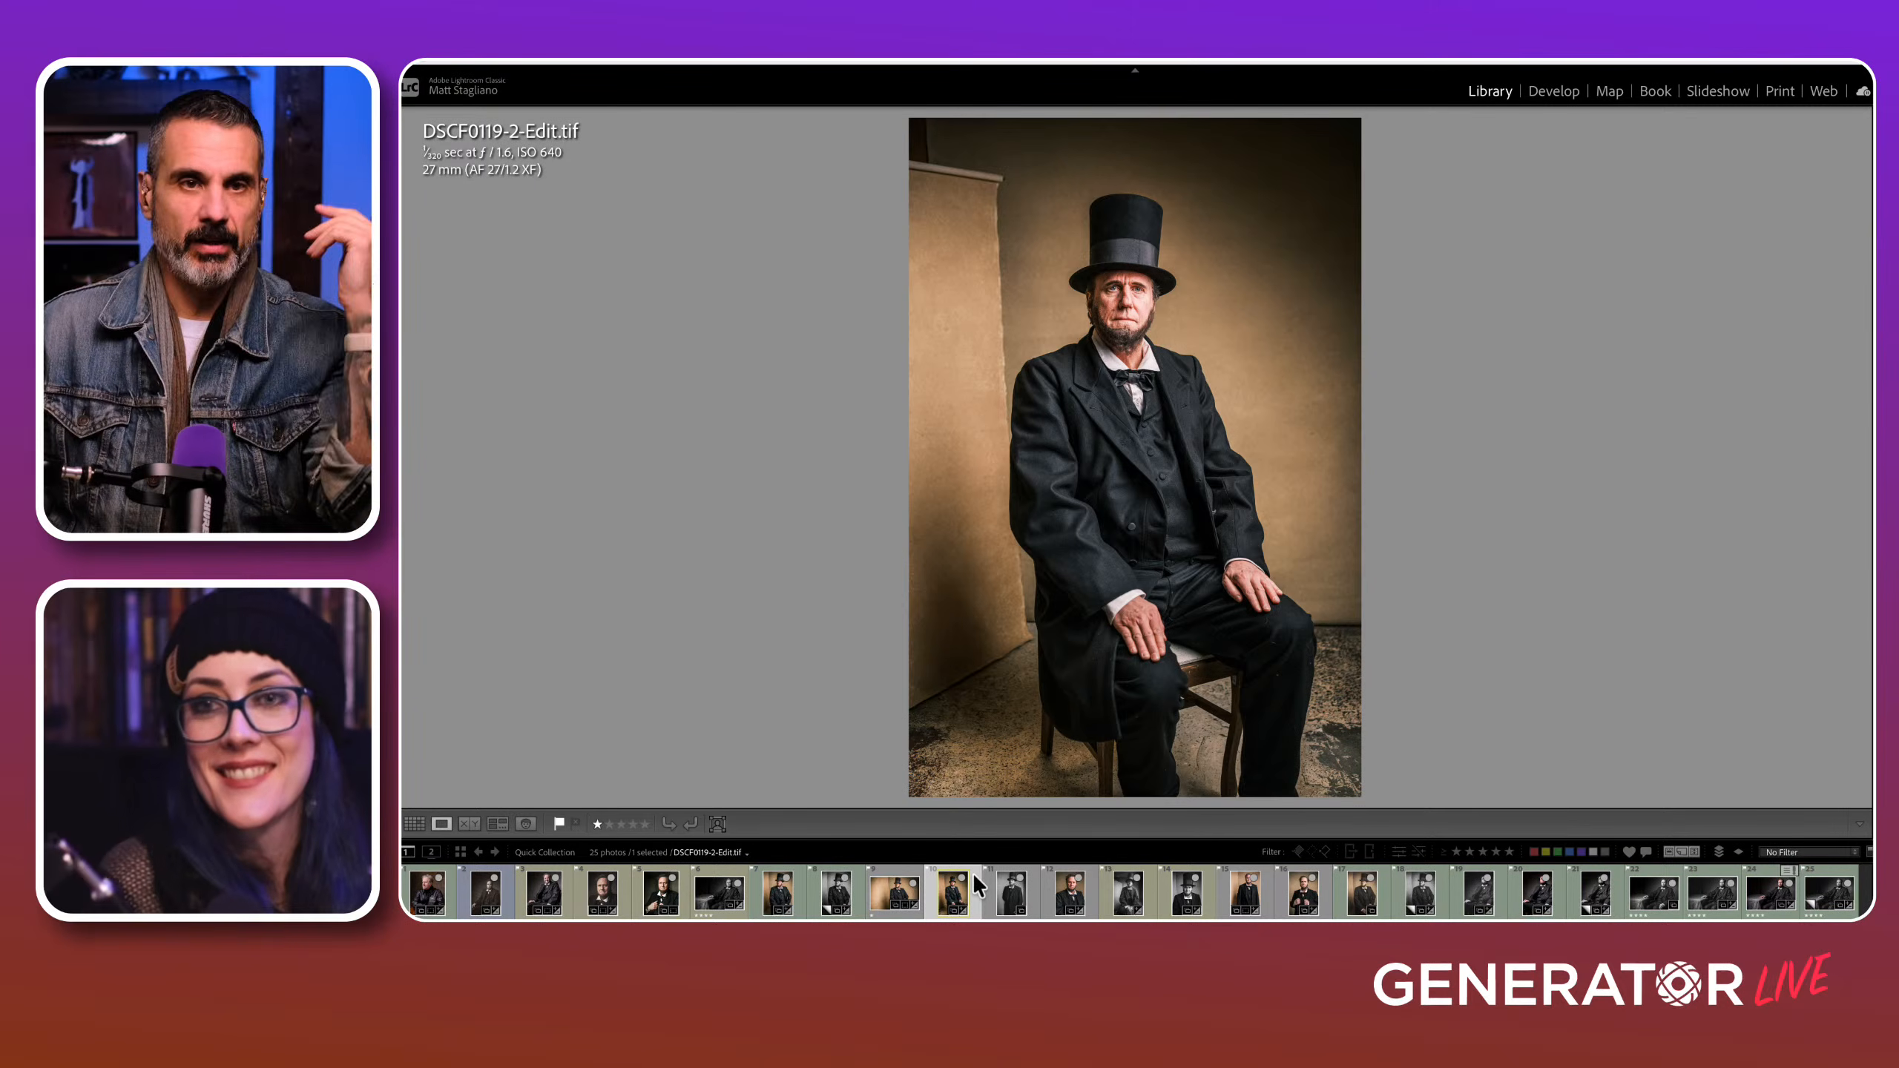
{"action": "left_click", "coordinate": [1010, 902]}
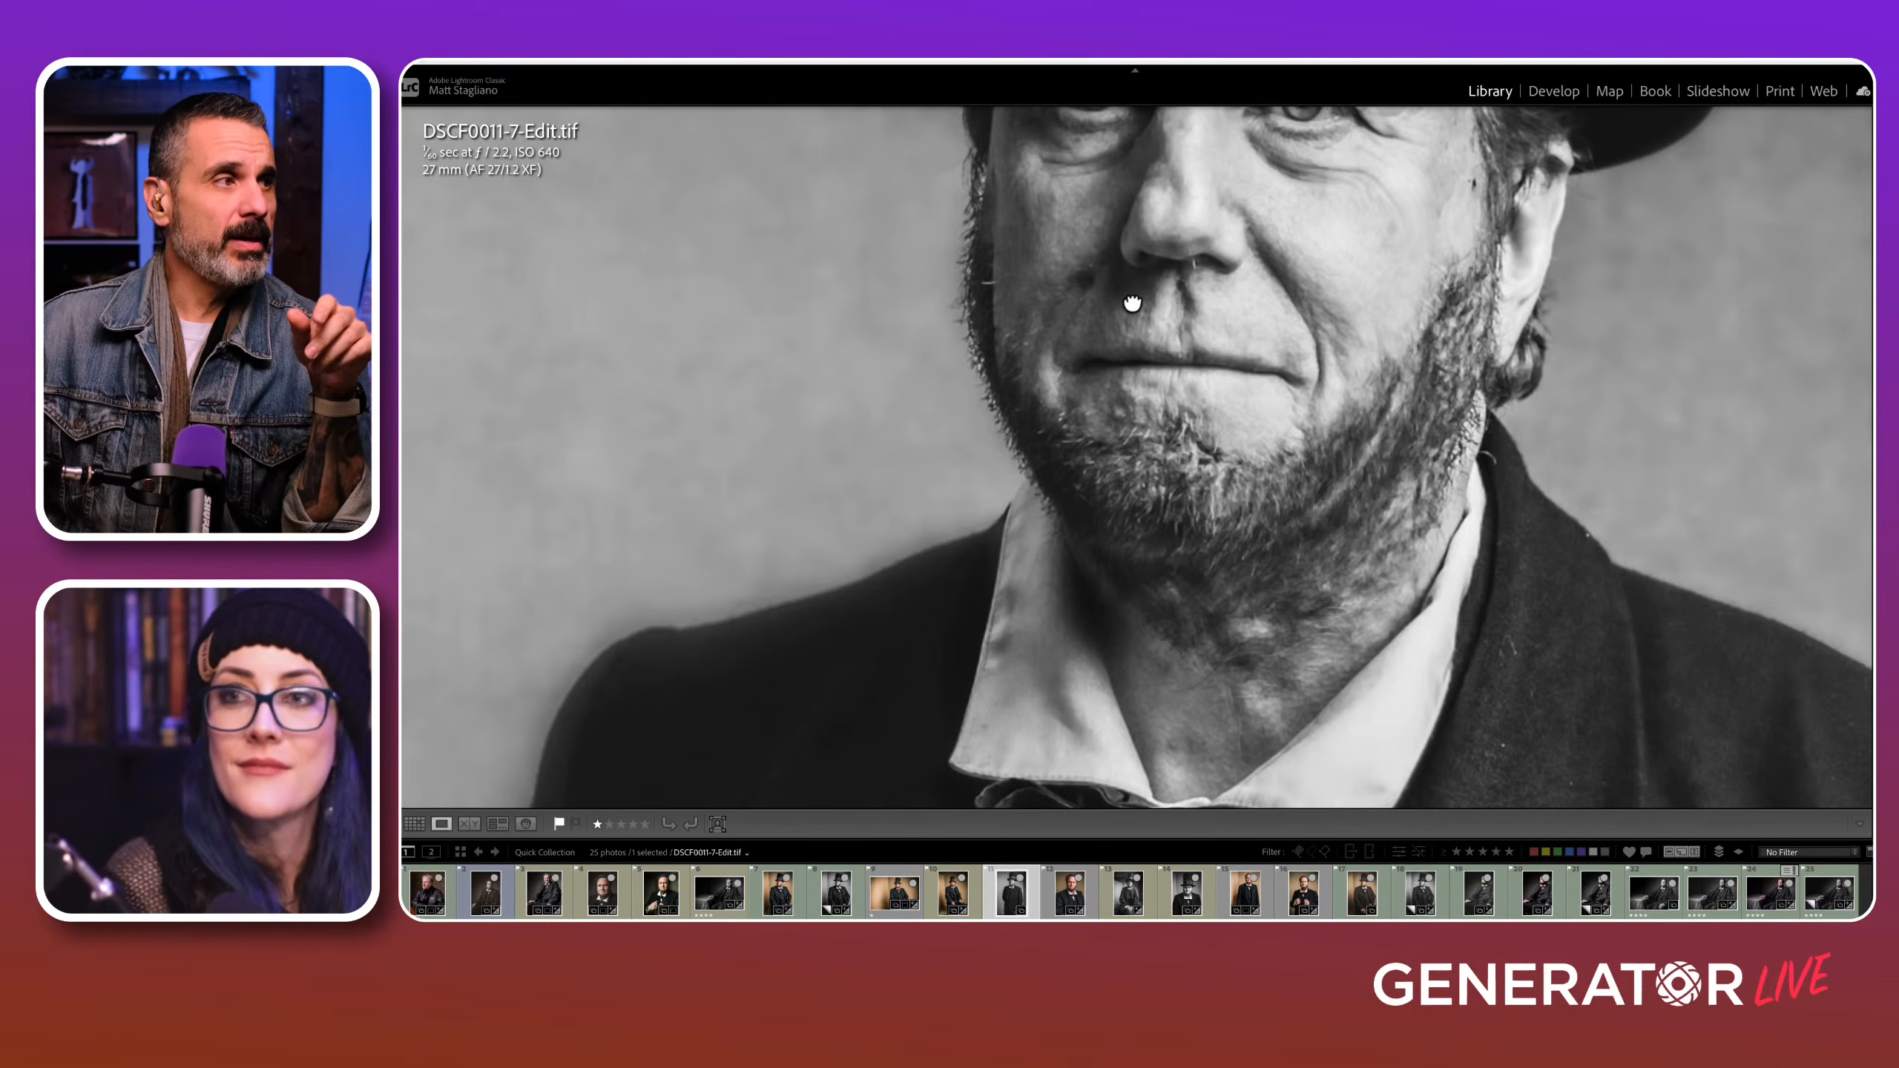
{"action": "left_click", "coordinate": [1131, 303]}
{"action": "left_click_drag", "start_coordinate": [1248, 542], "coordinate": [1128, 374]}
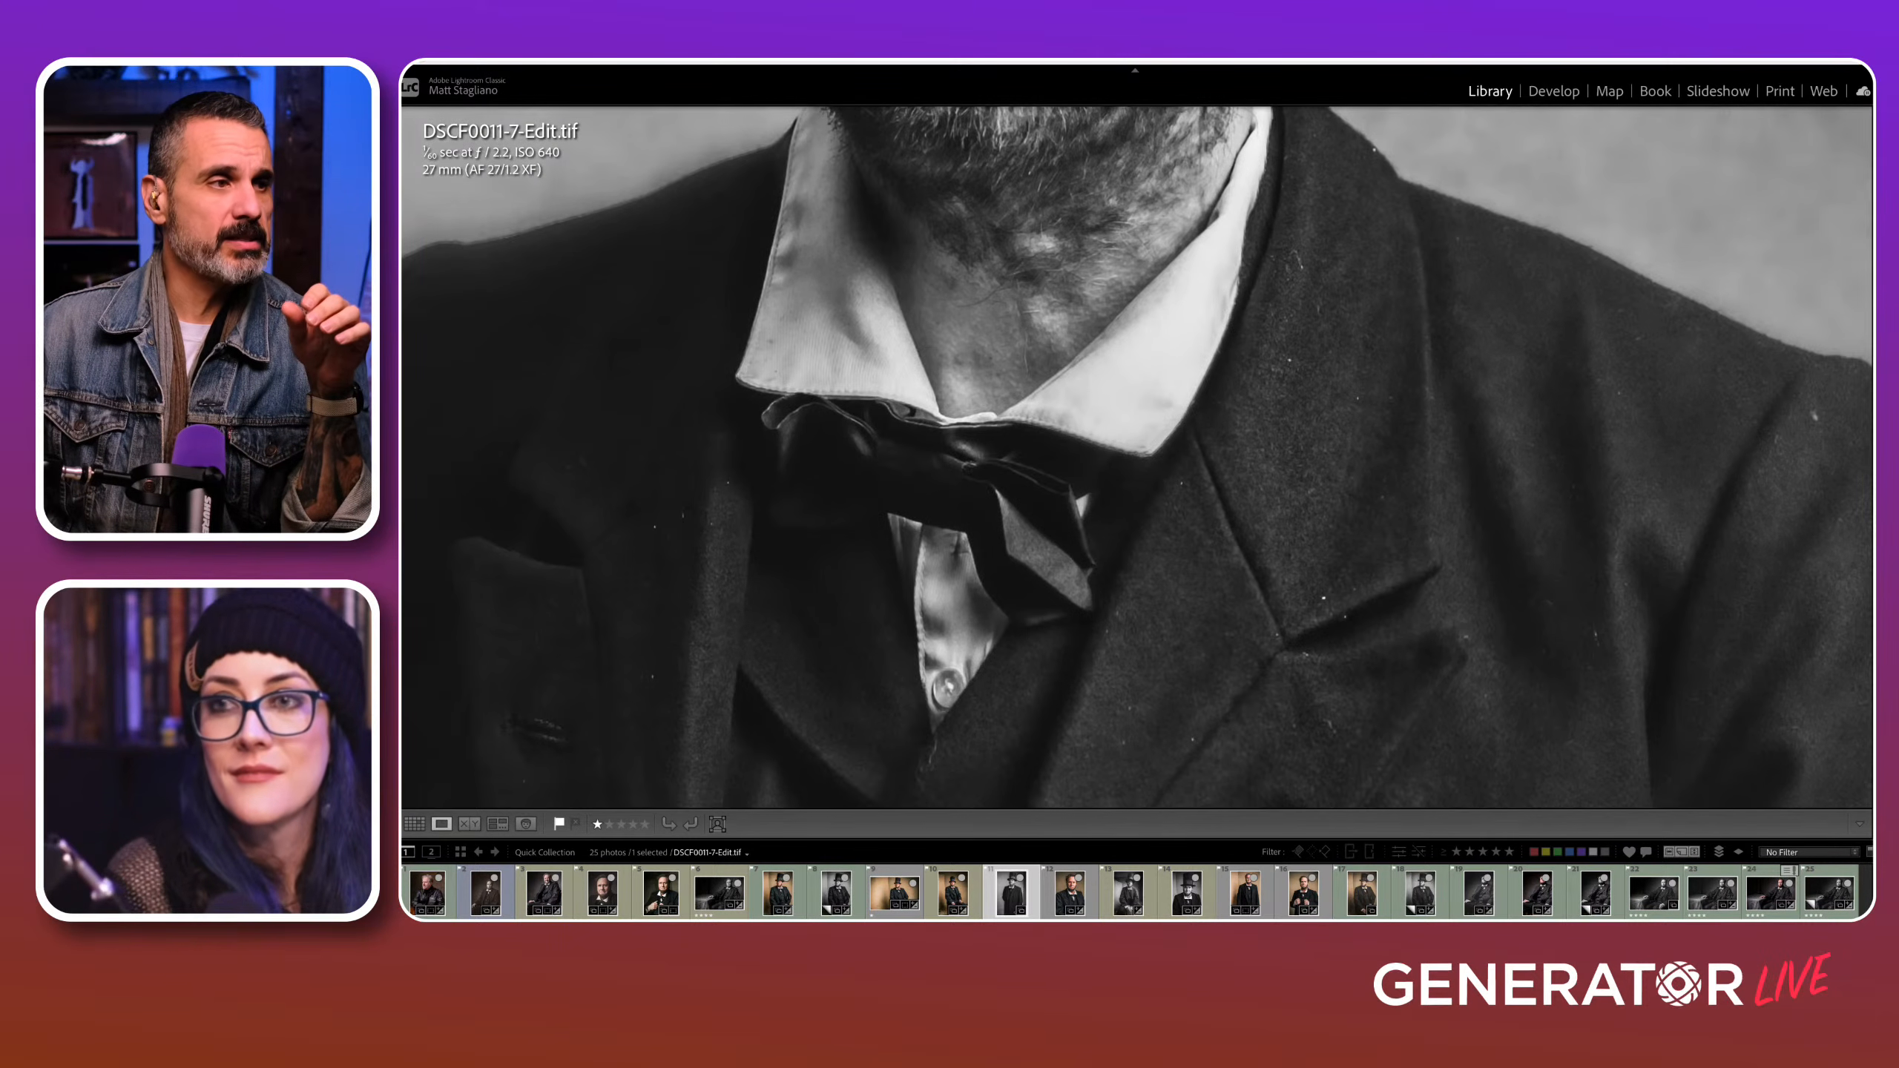
{"action": "left_click", "coordinate": [1174, 466]}
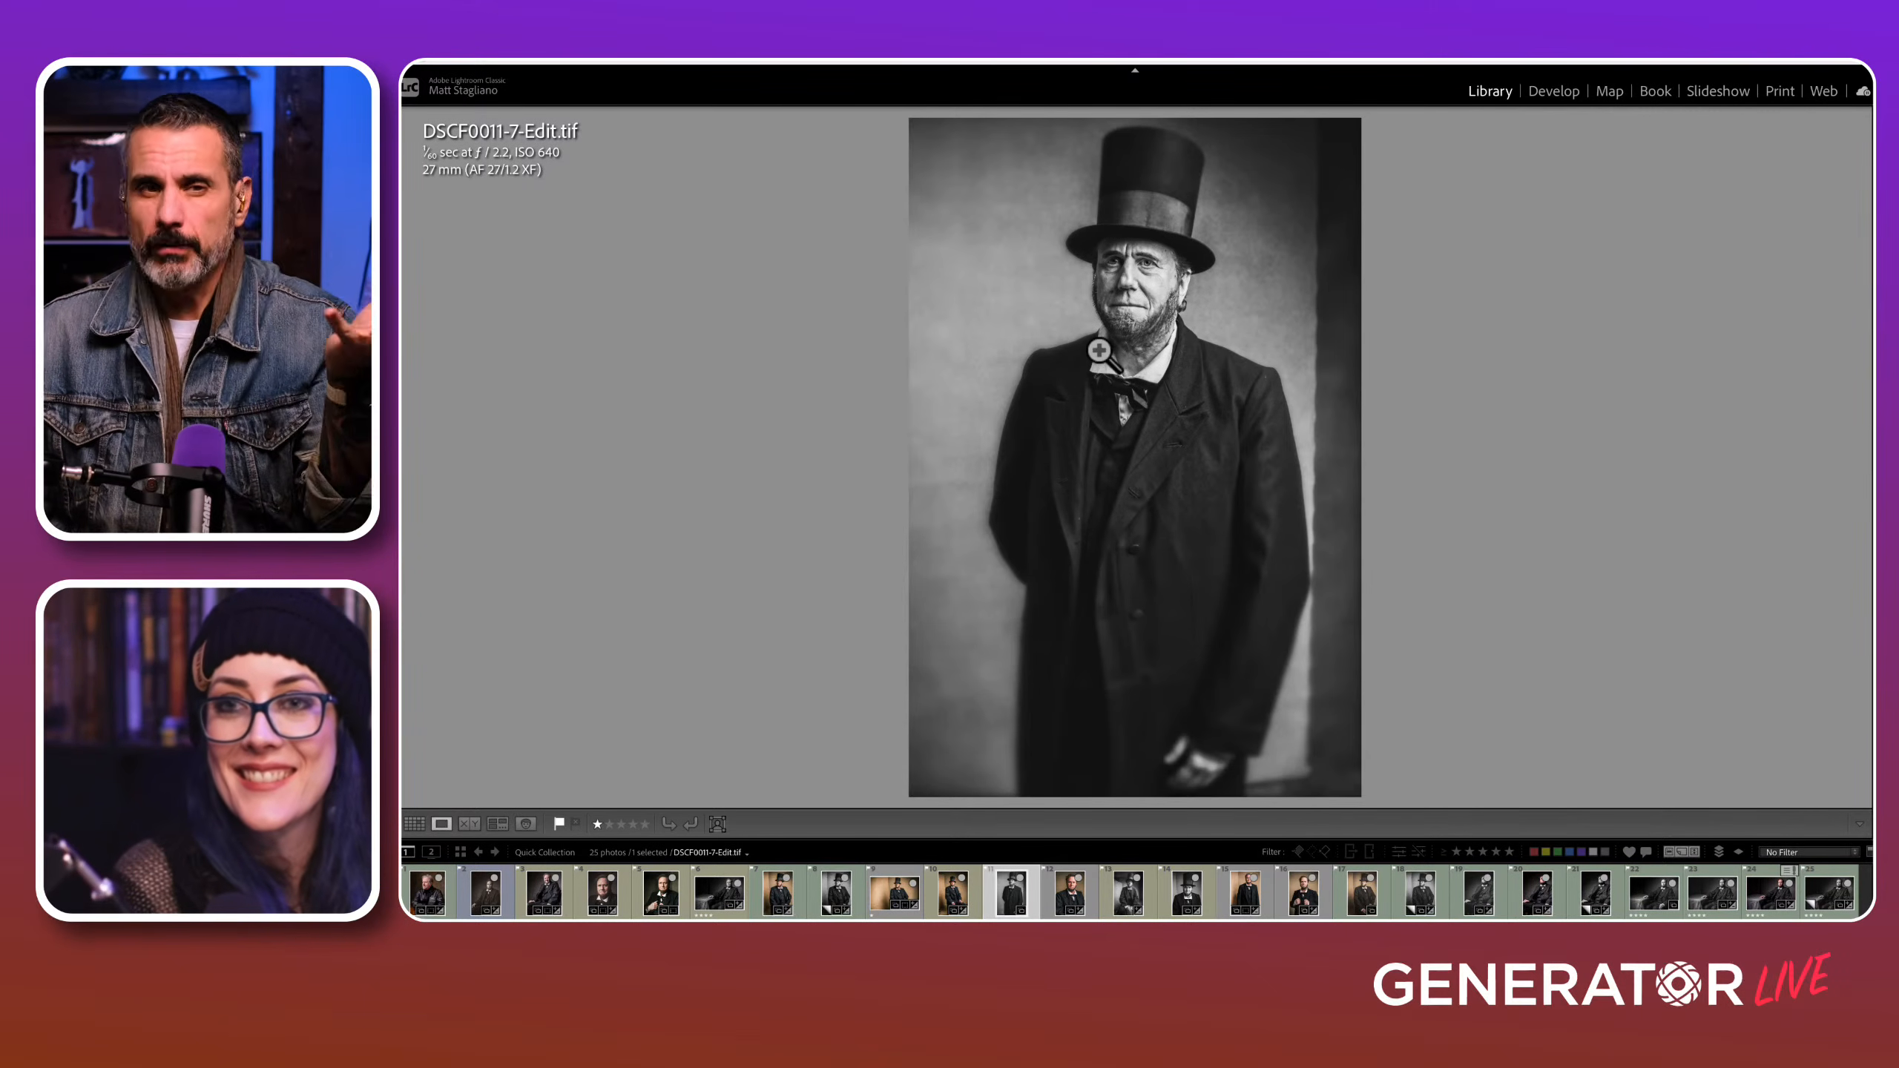
Step: Look through more of the portrait series, including DSCF0005-2-4-Edit.tif, DSCF0153-2-Edit.tif, DSCF0025-7.raf and DSCF0065-3-Edit-Edit-Edit.tif
{"action": "left_click", "coordinate": [1069, 882]}
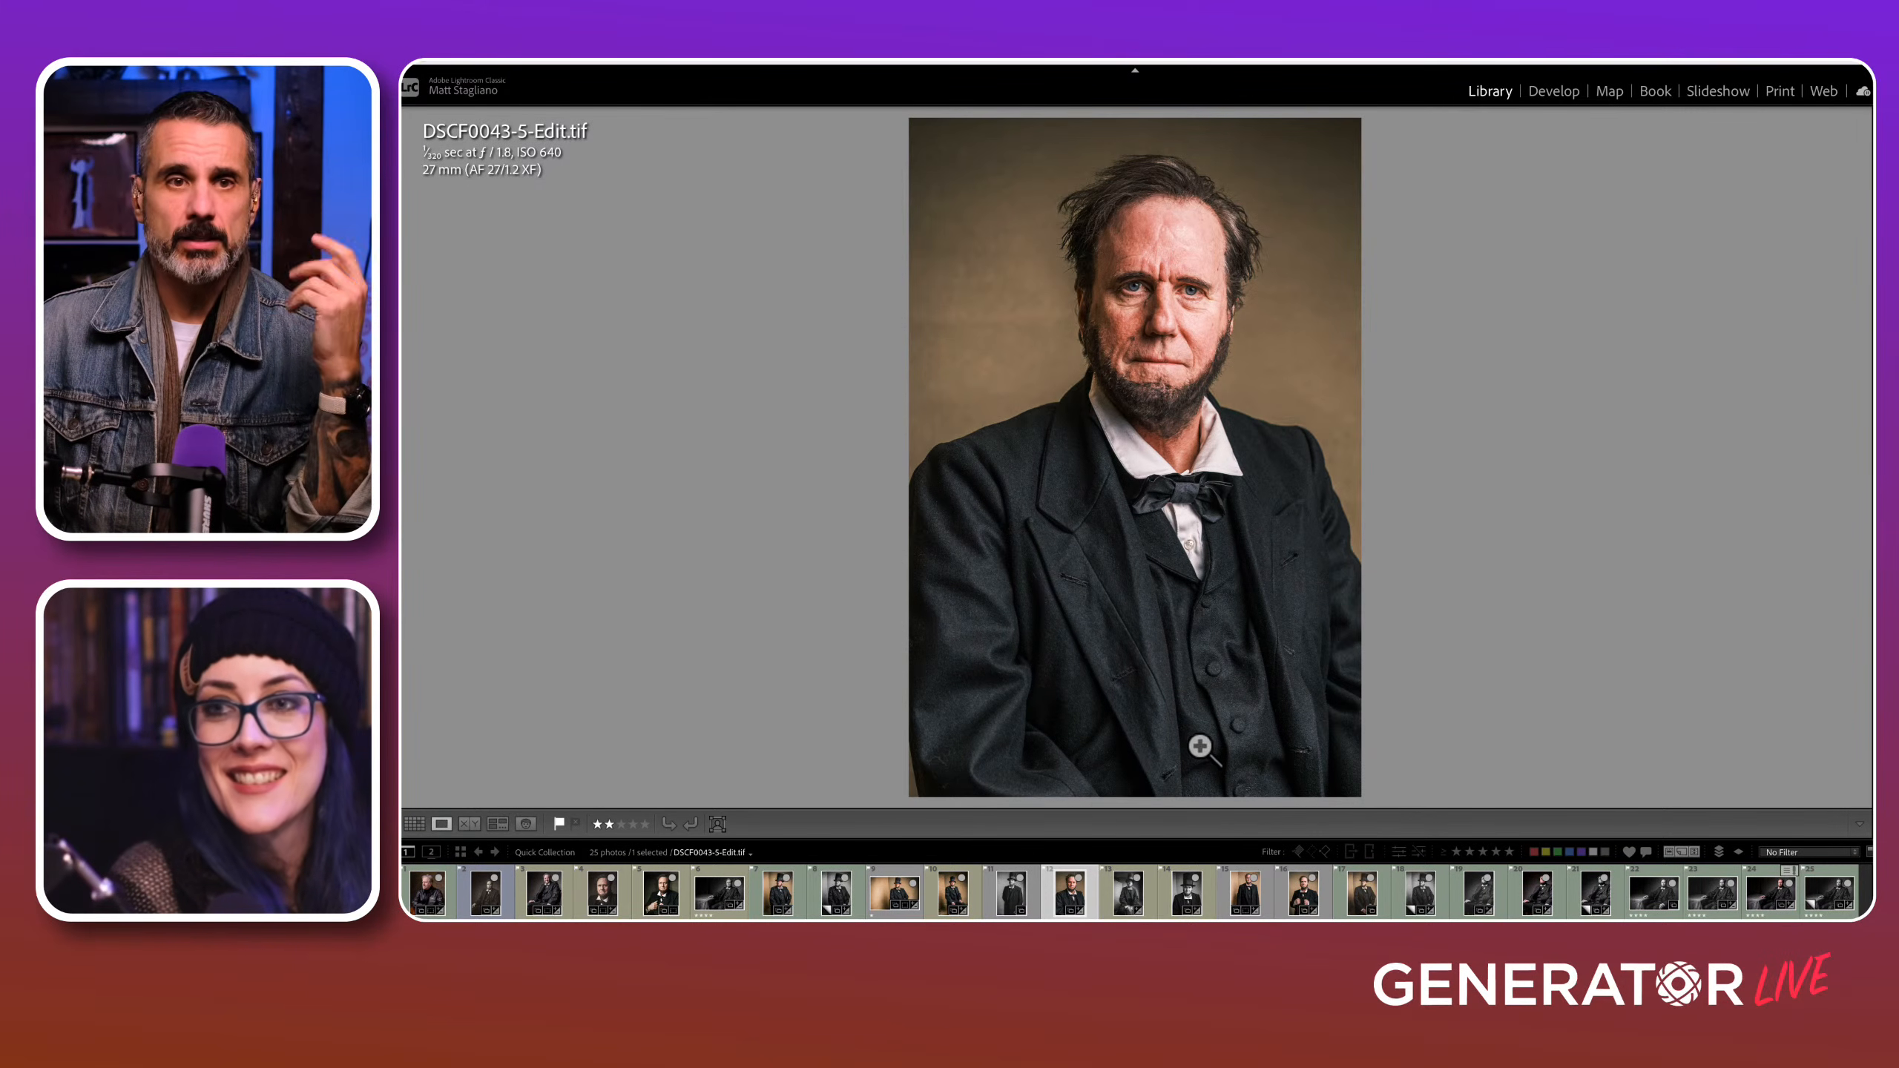
{"action": "left_click", "coordinate": [1125, 888]}
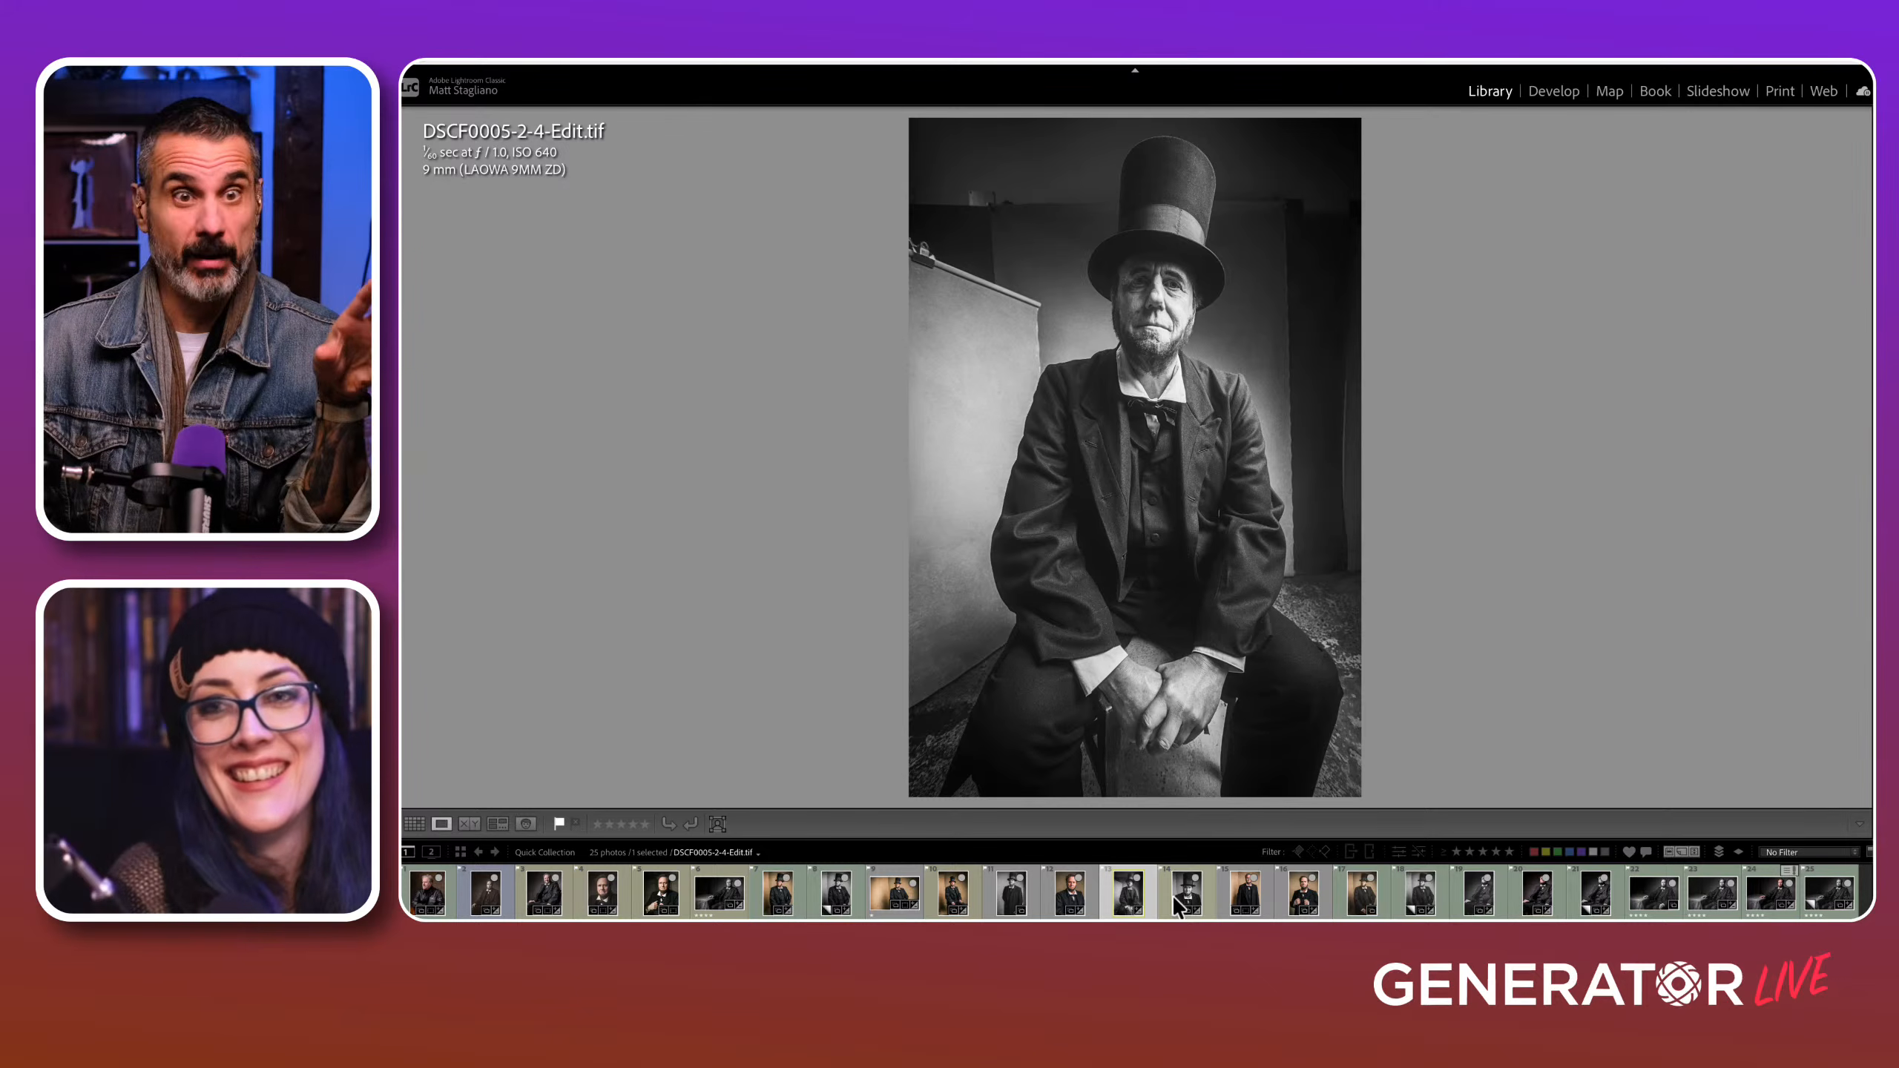
{"action": "left_click", "coordinate": [1179, 888]}
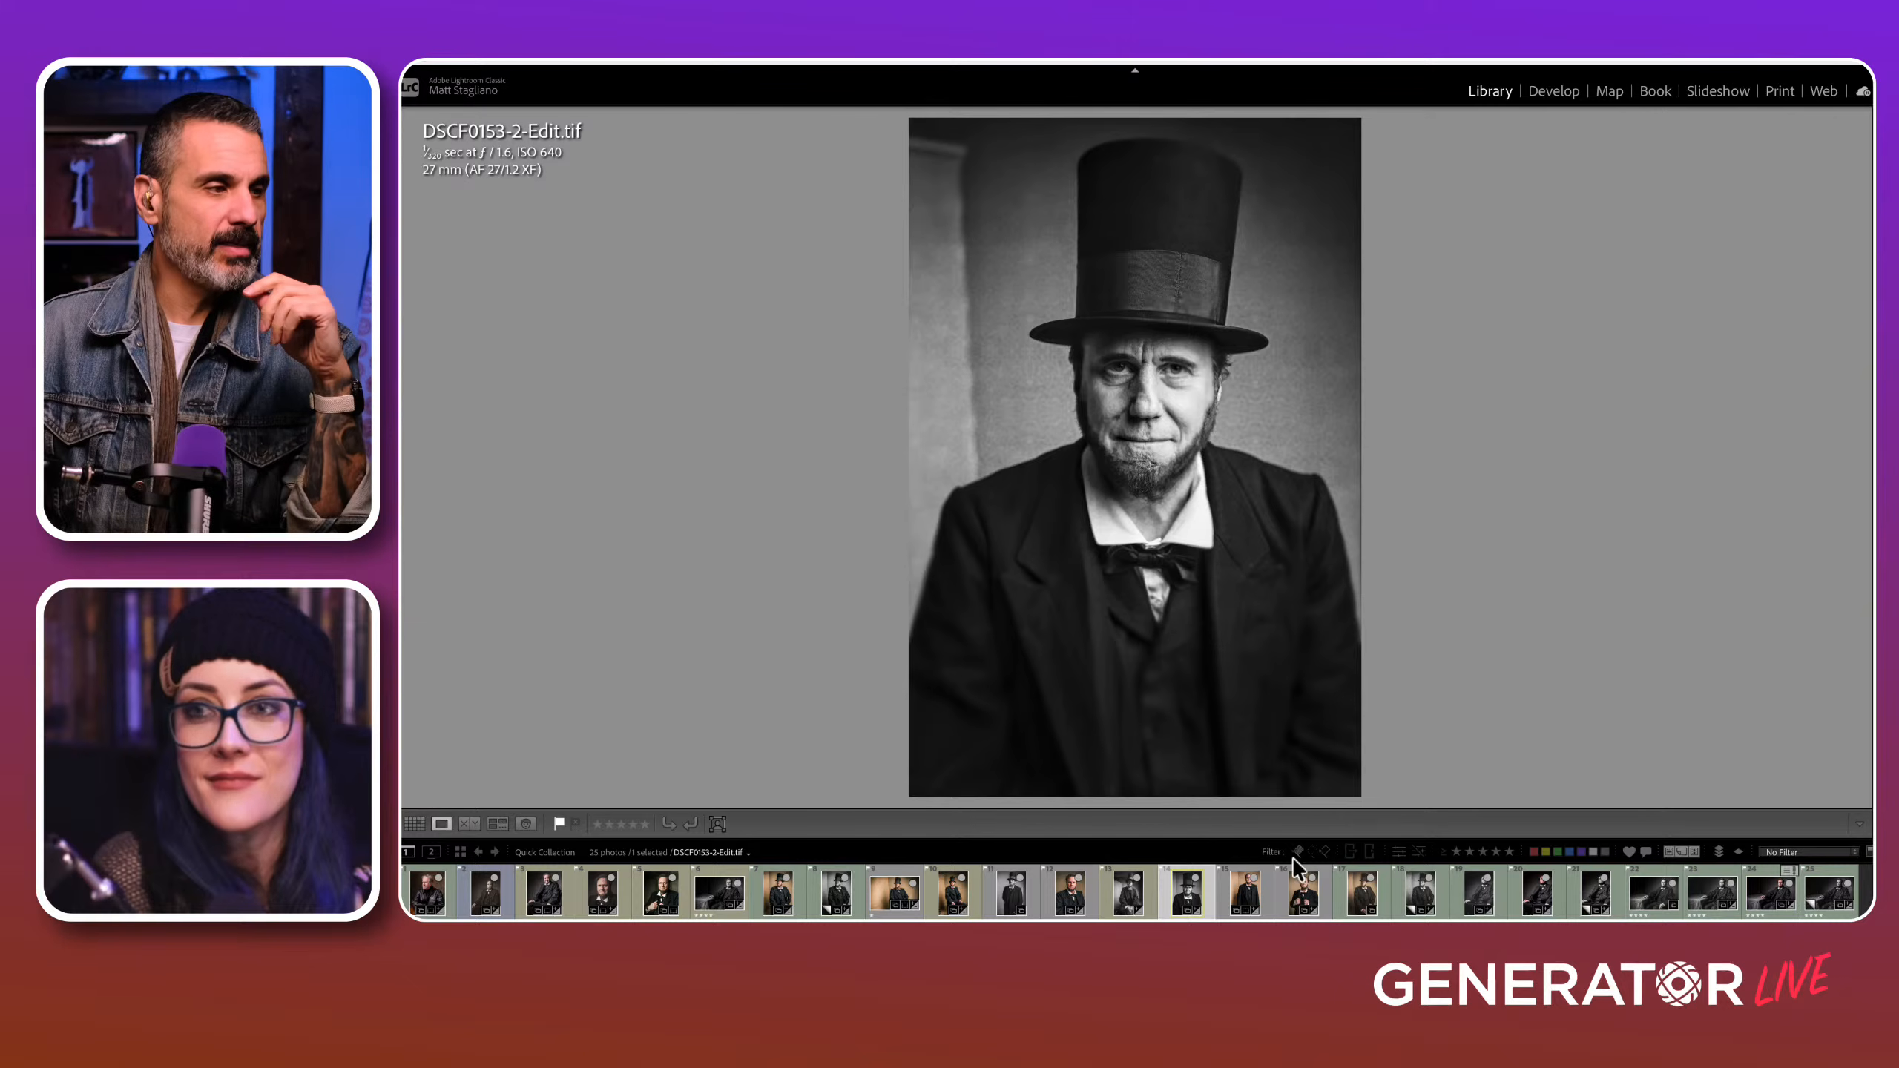
{"action": "left_click", "coordinate": [1246, 894]}
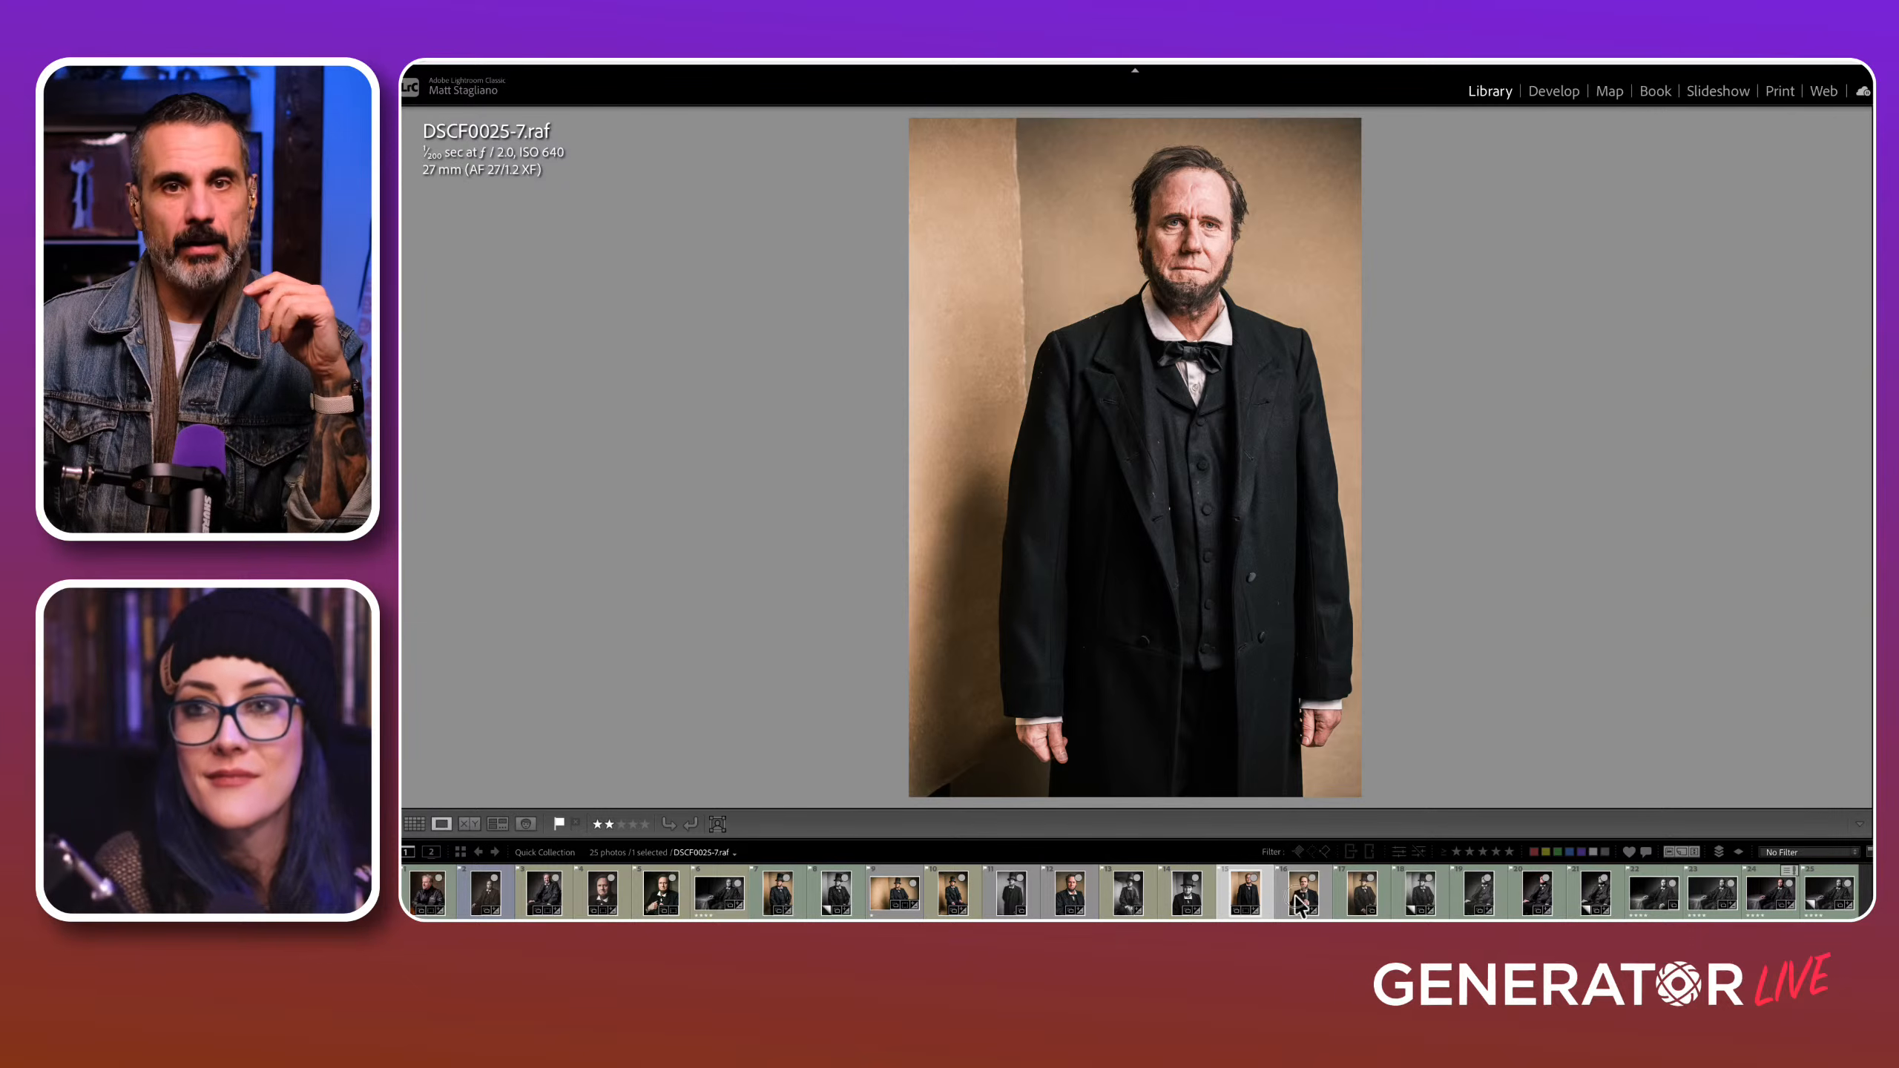
{"action": "left_click", "coordinate": [1303, 898]}
{"action": "left_click", "coordinate": [1362, 898]}
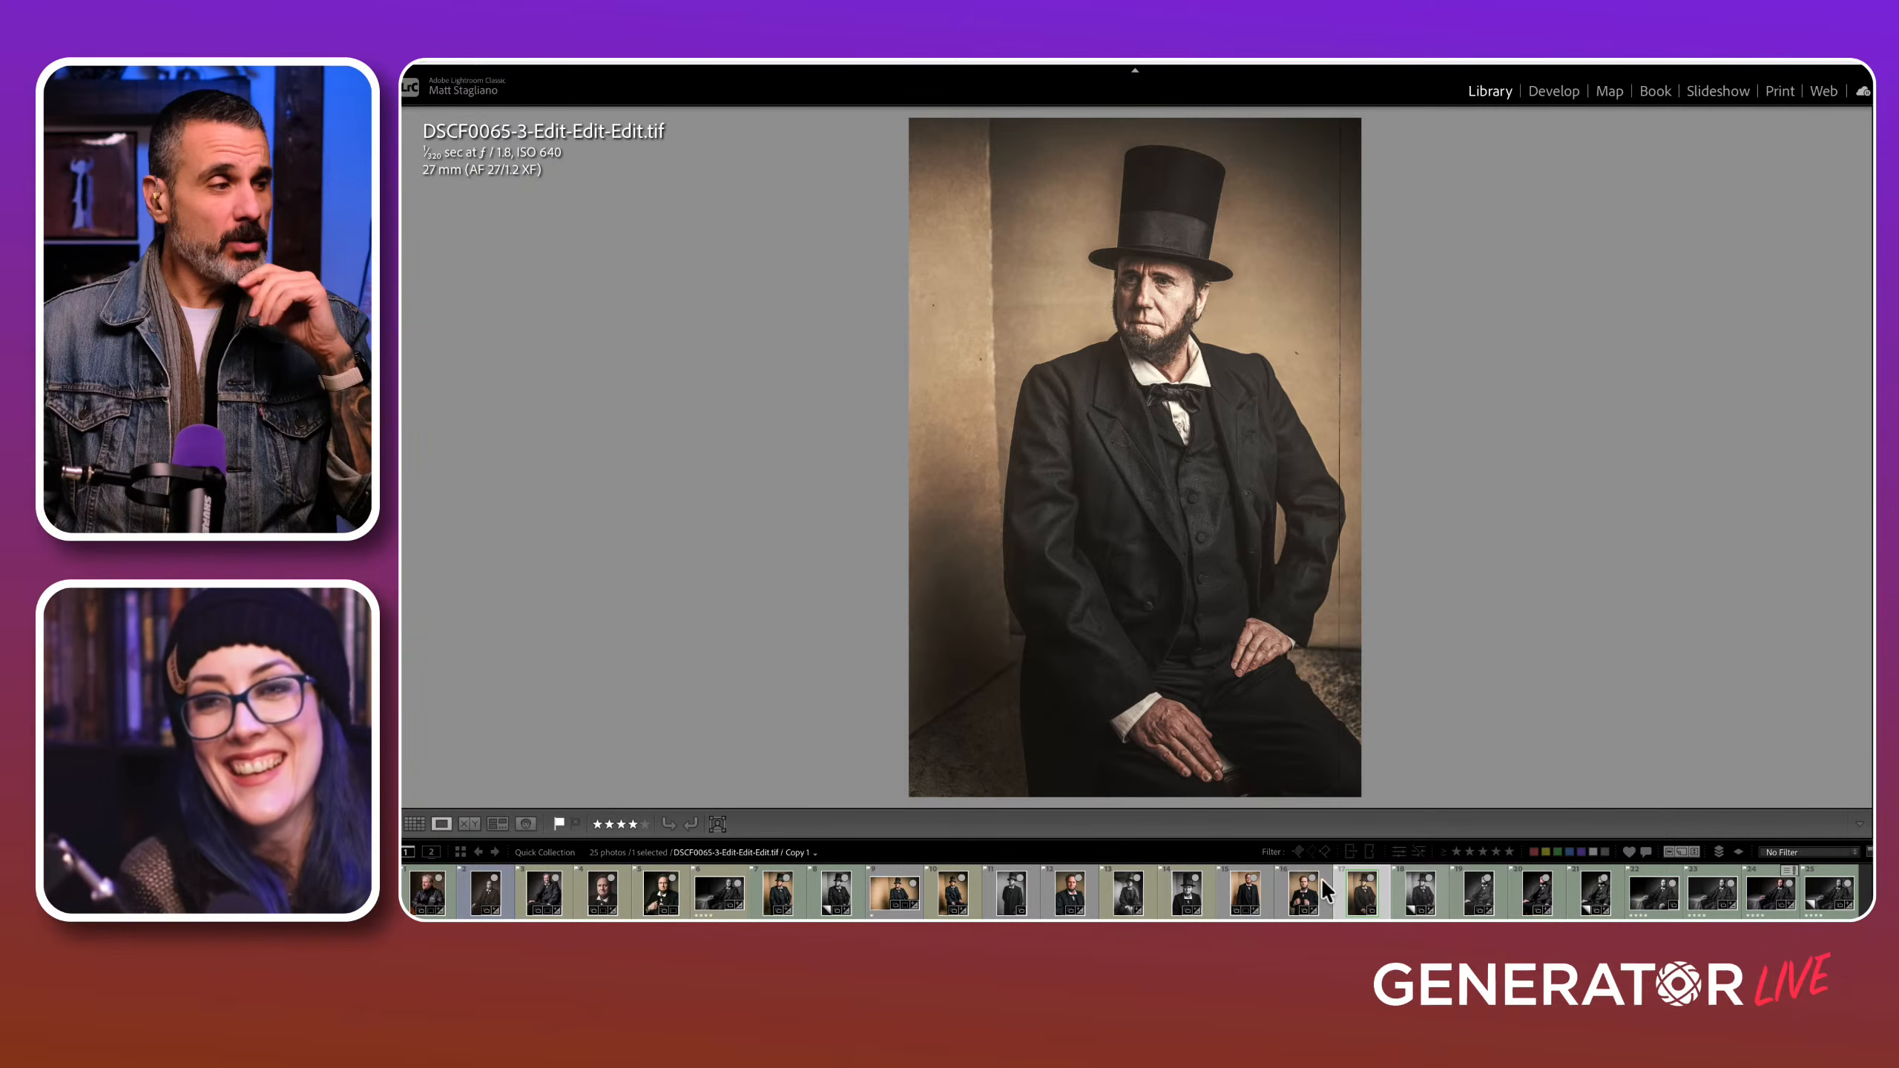
{"action": "left_click", "coordinate": [660, 892]}
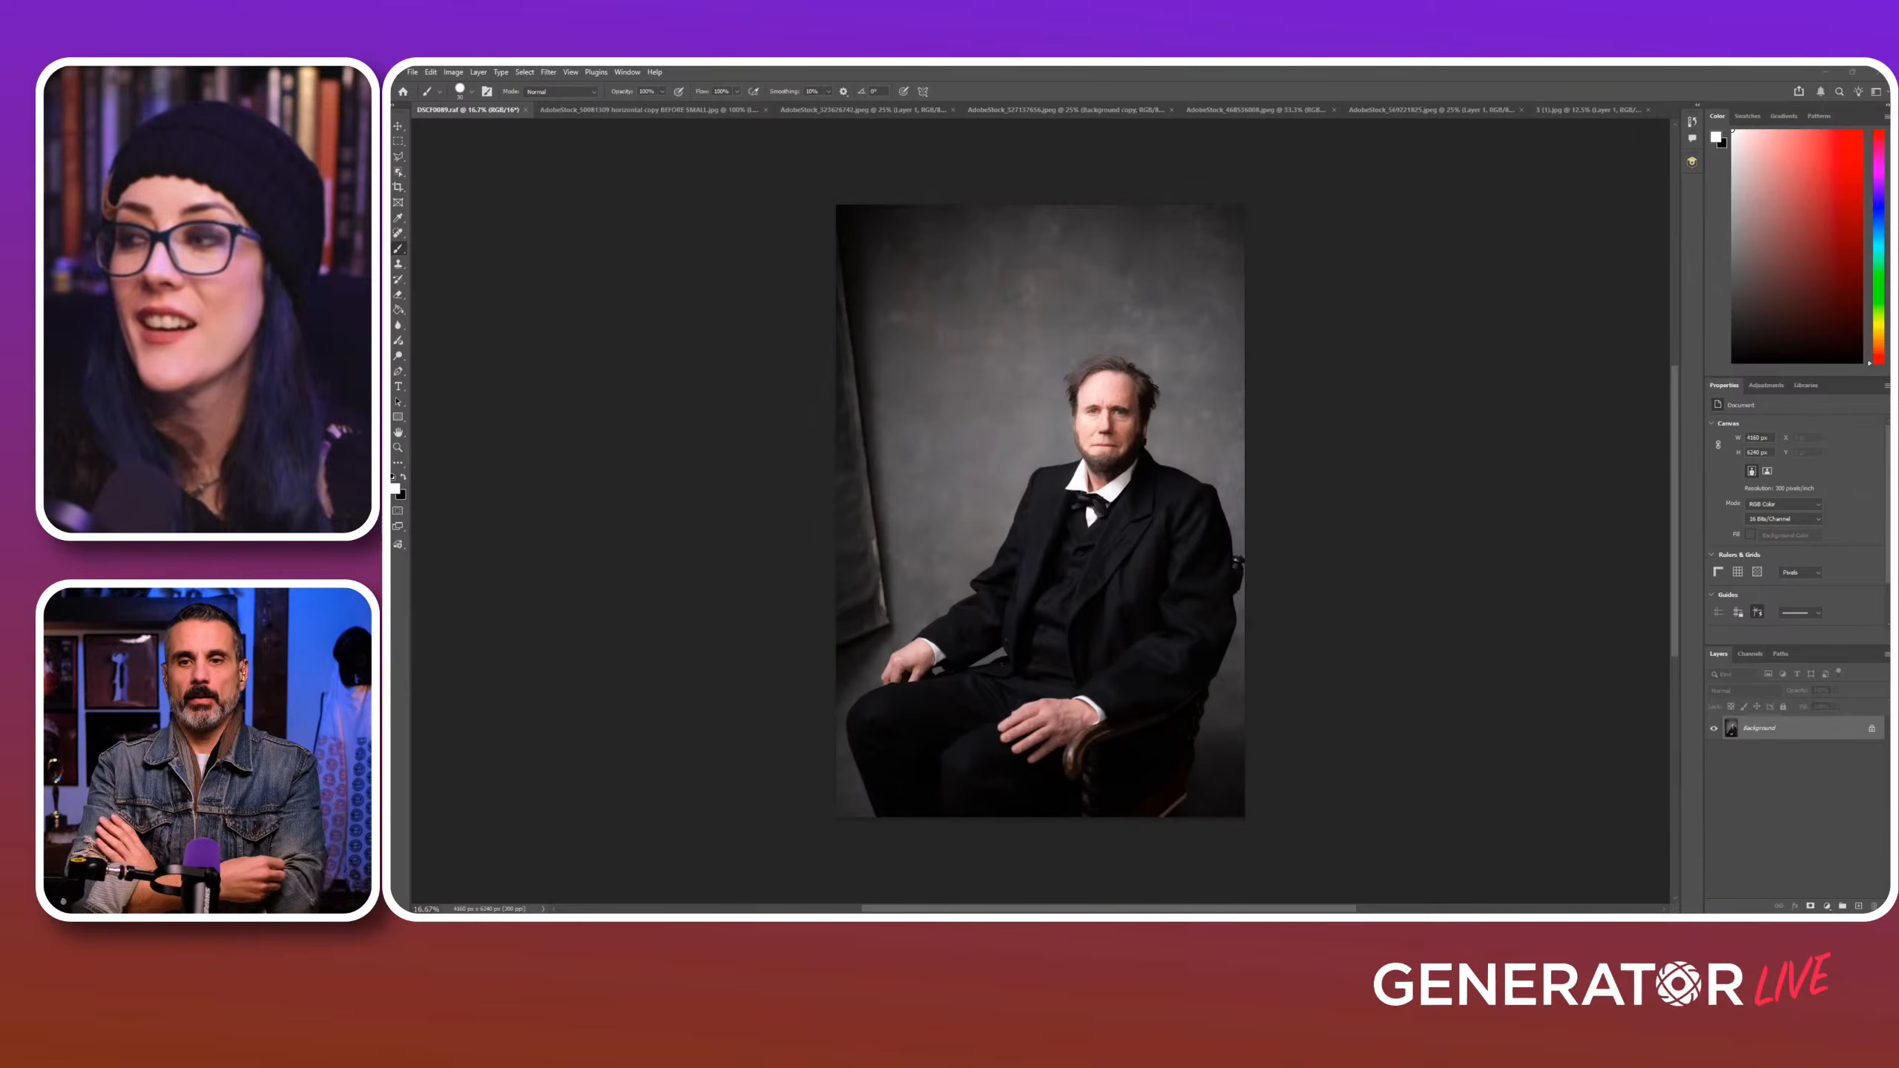
Step: In Photoshop, duplicate the seated man's Background layer and convert the copy to a smart object
{"action": "key", "text": "alt+Tab"}
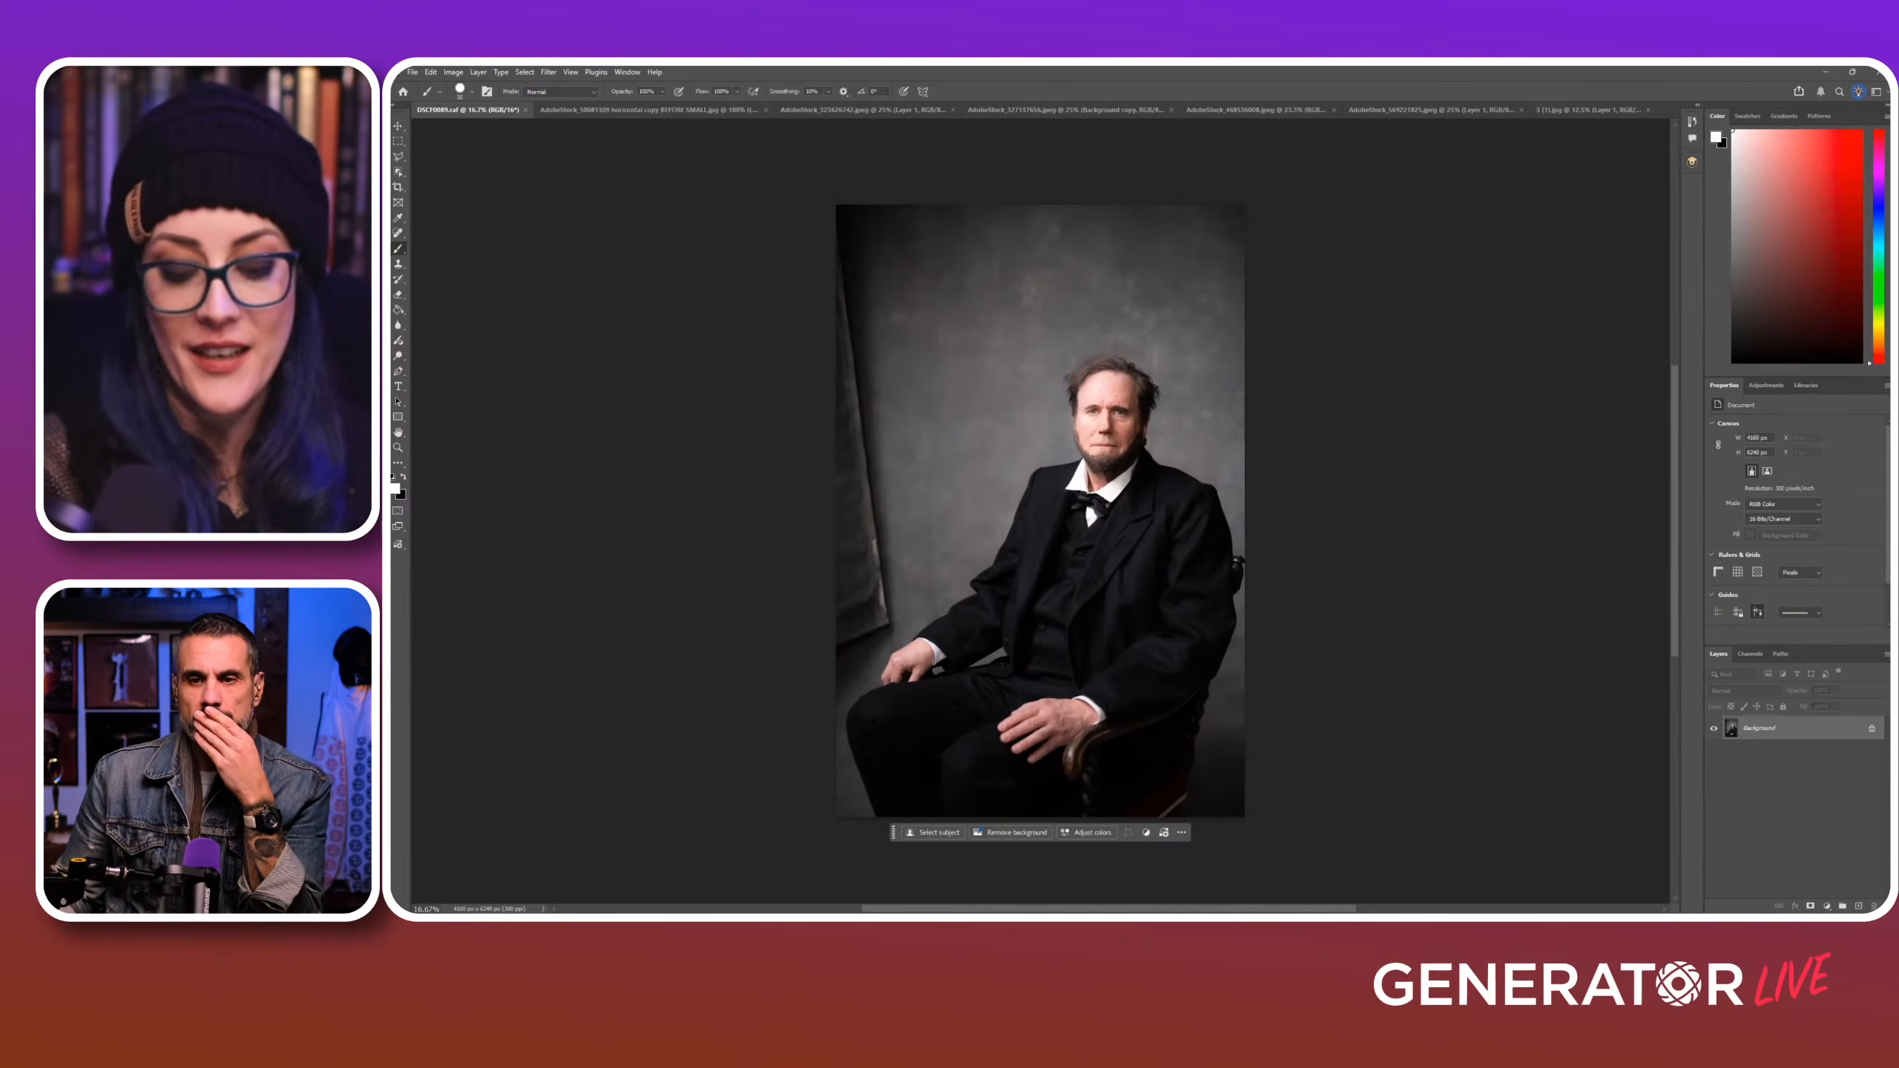
{"action": "key", "text": "ctrl+j"}
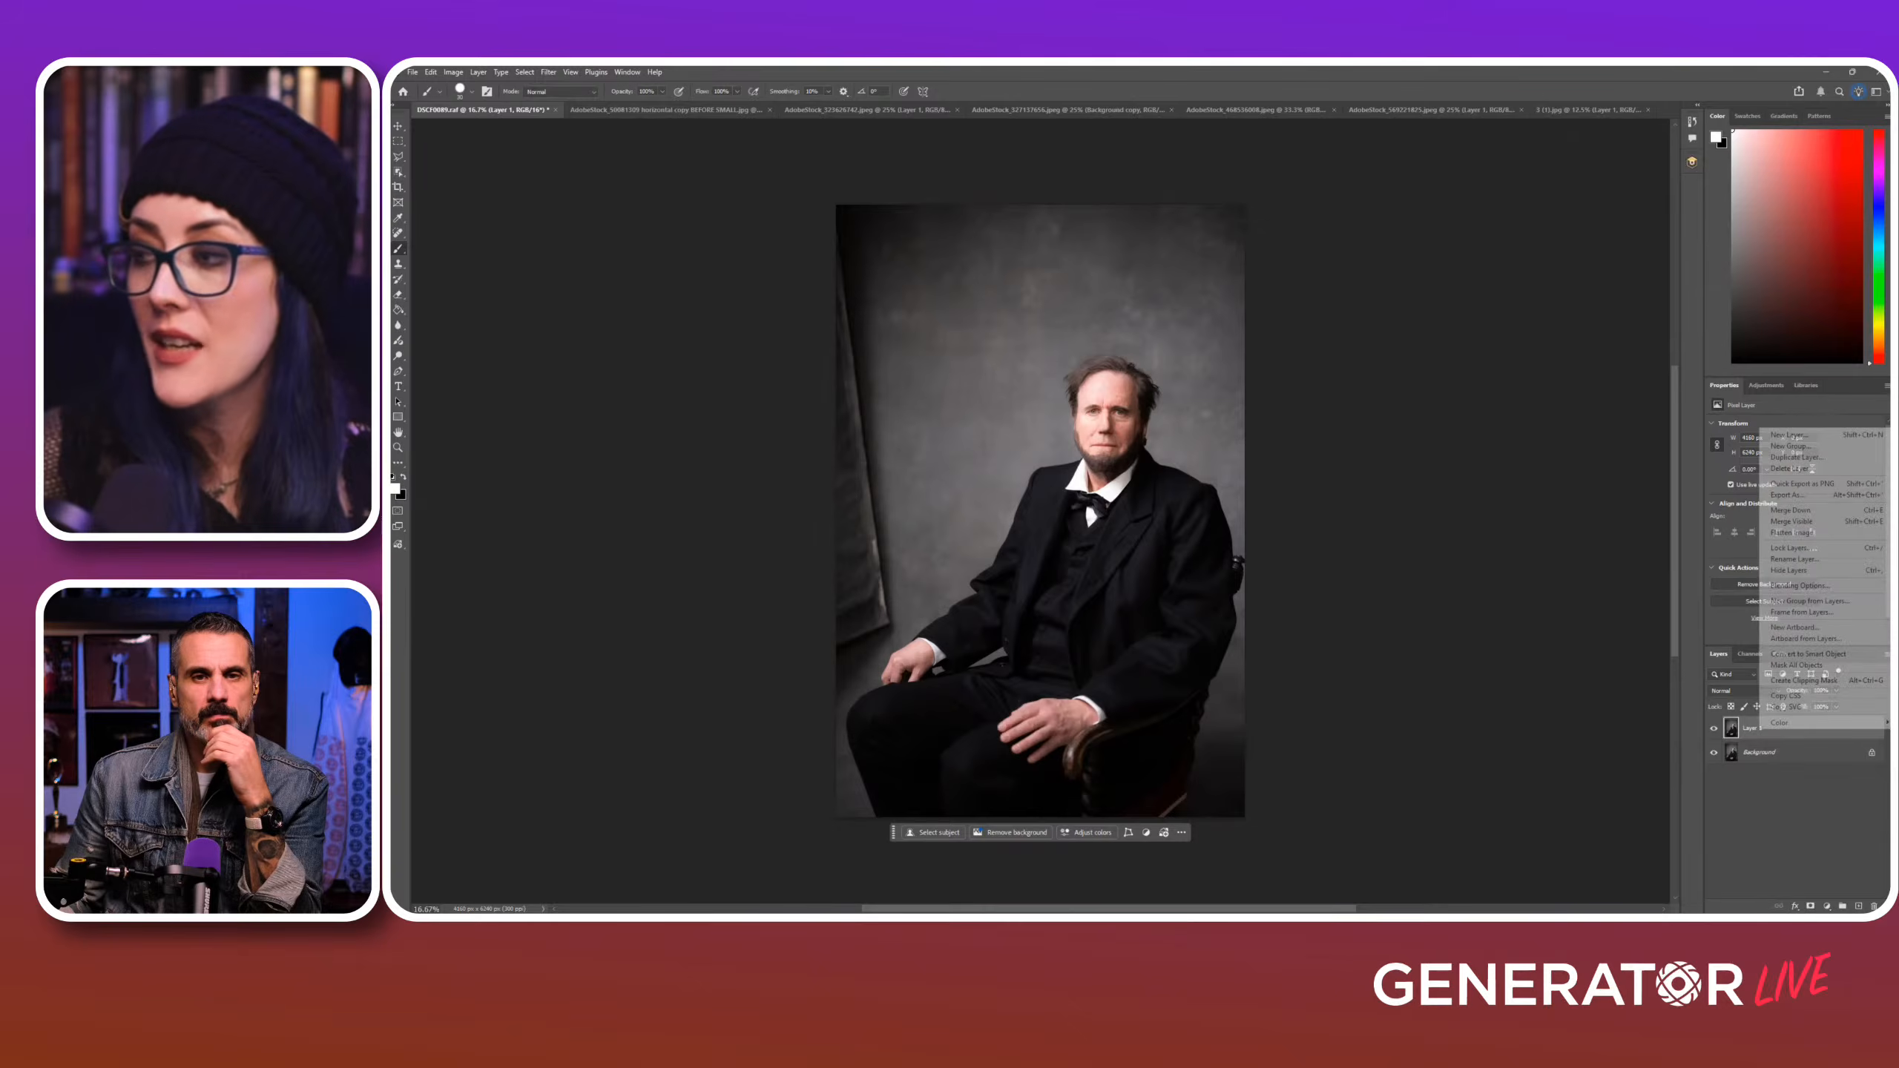
{"action": "right_click", "coordinate": [1862, 729]}
{"action": "left_click", "coordinate": [1808, 654]}
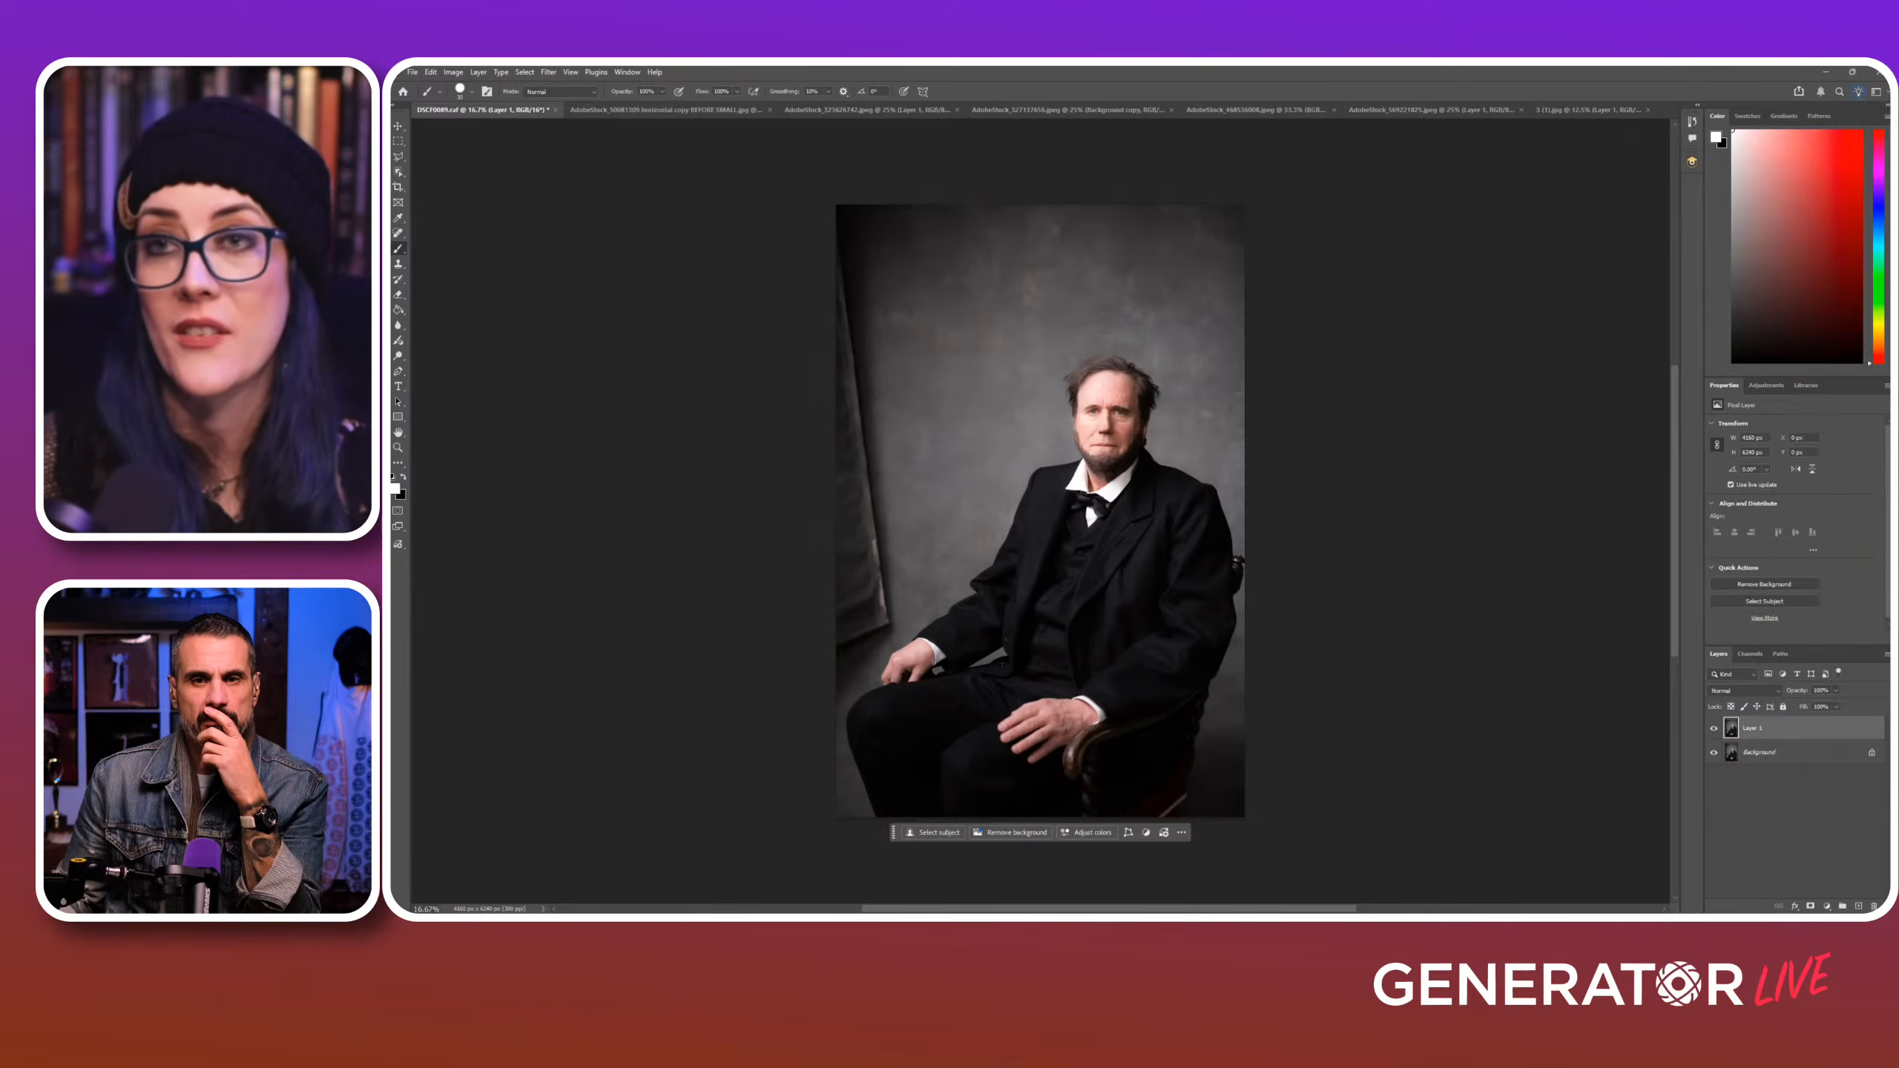
Step: Open the Boris FX Optics filter on the seated man's smart object layer
{"action": "left_click", "coordinate": [548, 72]}
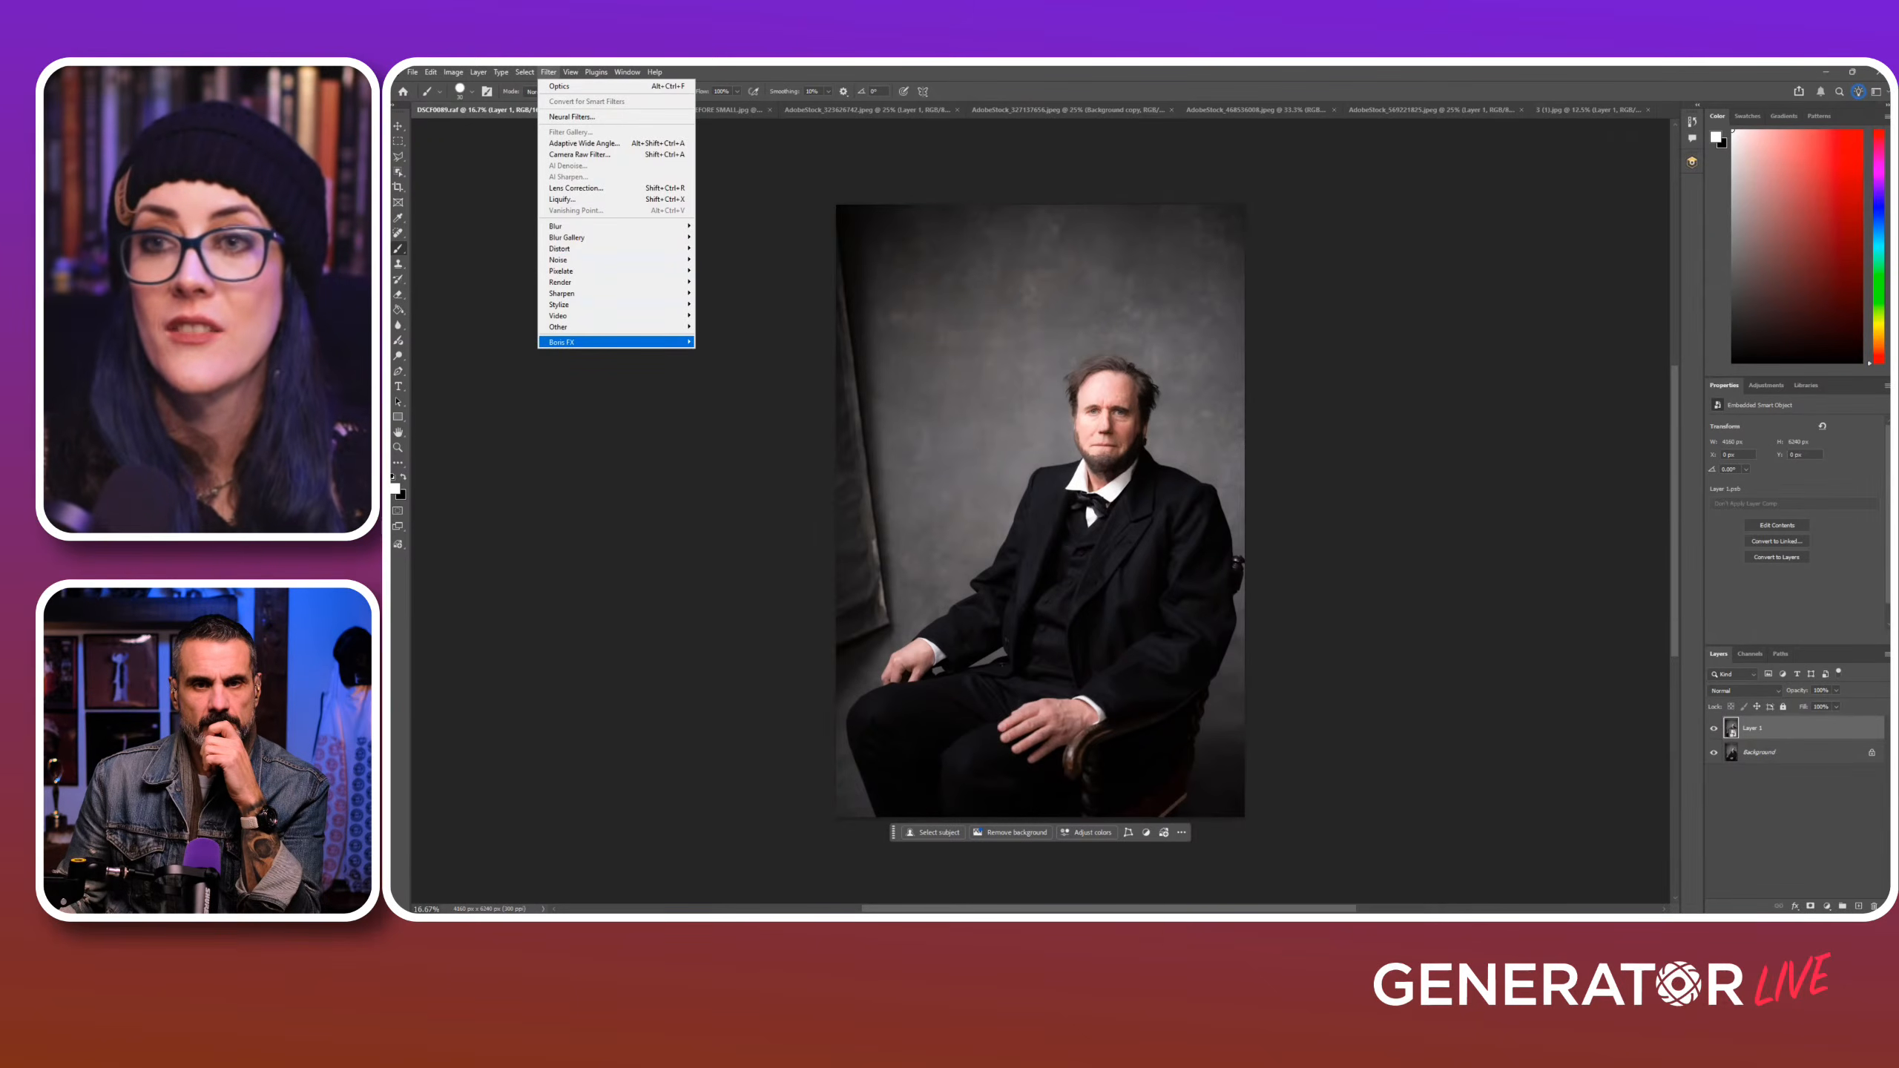
{"action": "mouse_move", "coordinate": [569, 342]}
{"action": "left_click", "coordinate": [717, 342]}
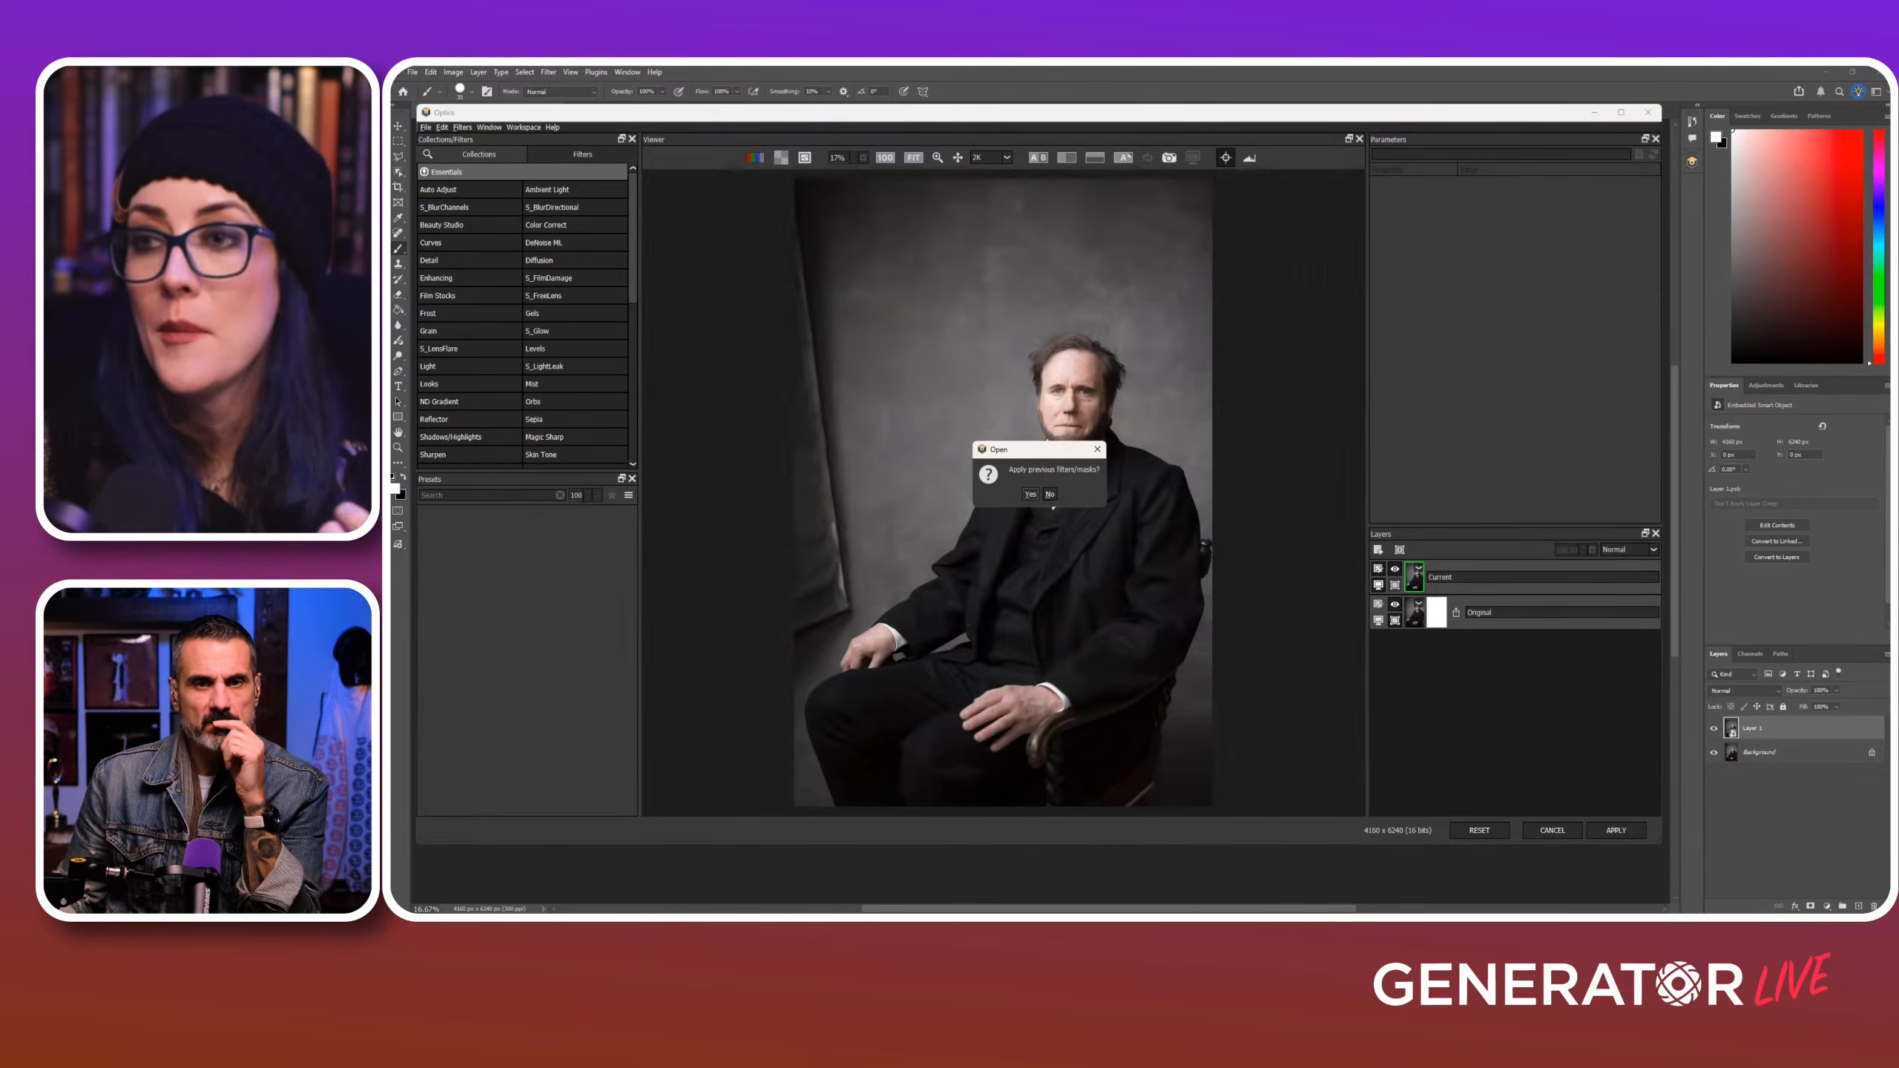
Step: Start without reapplying the previous filters and masks, and apply the Tin Type Portrait 02 look to the seated man's portrait
{"action": "left_click", "coordinate": [1050, 494]}
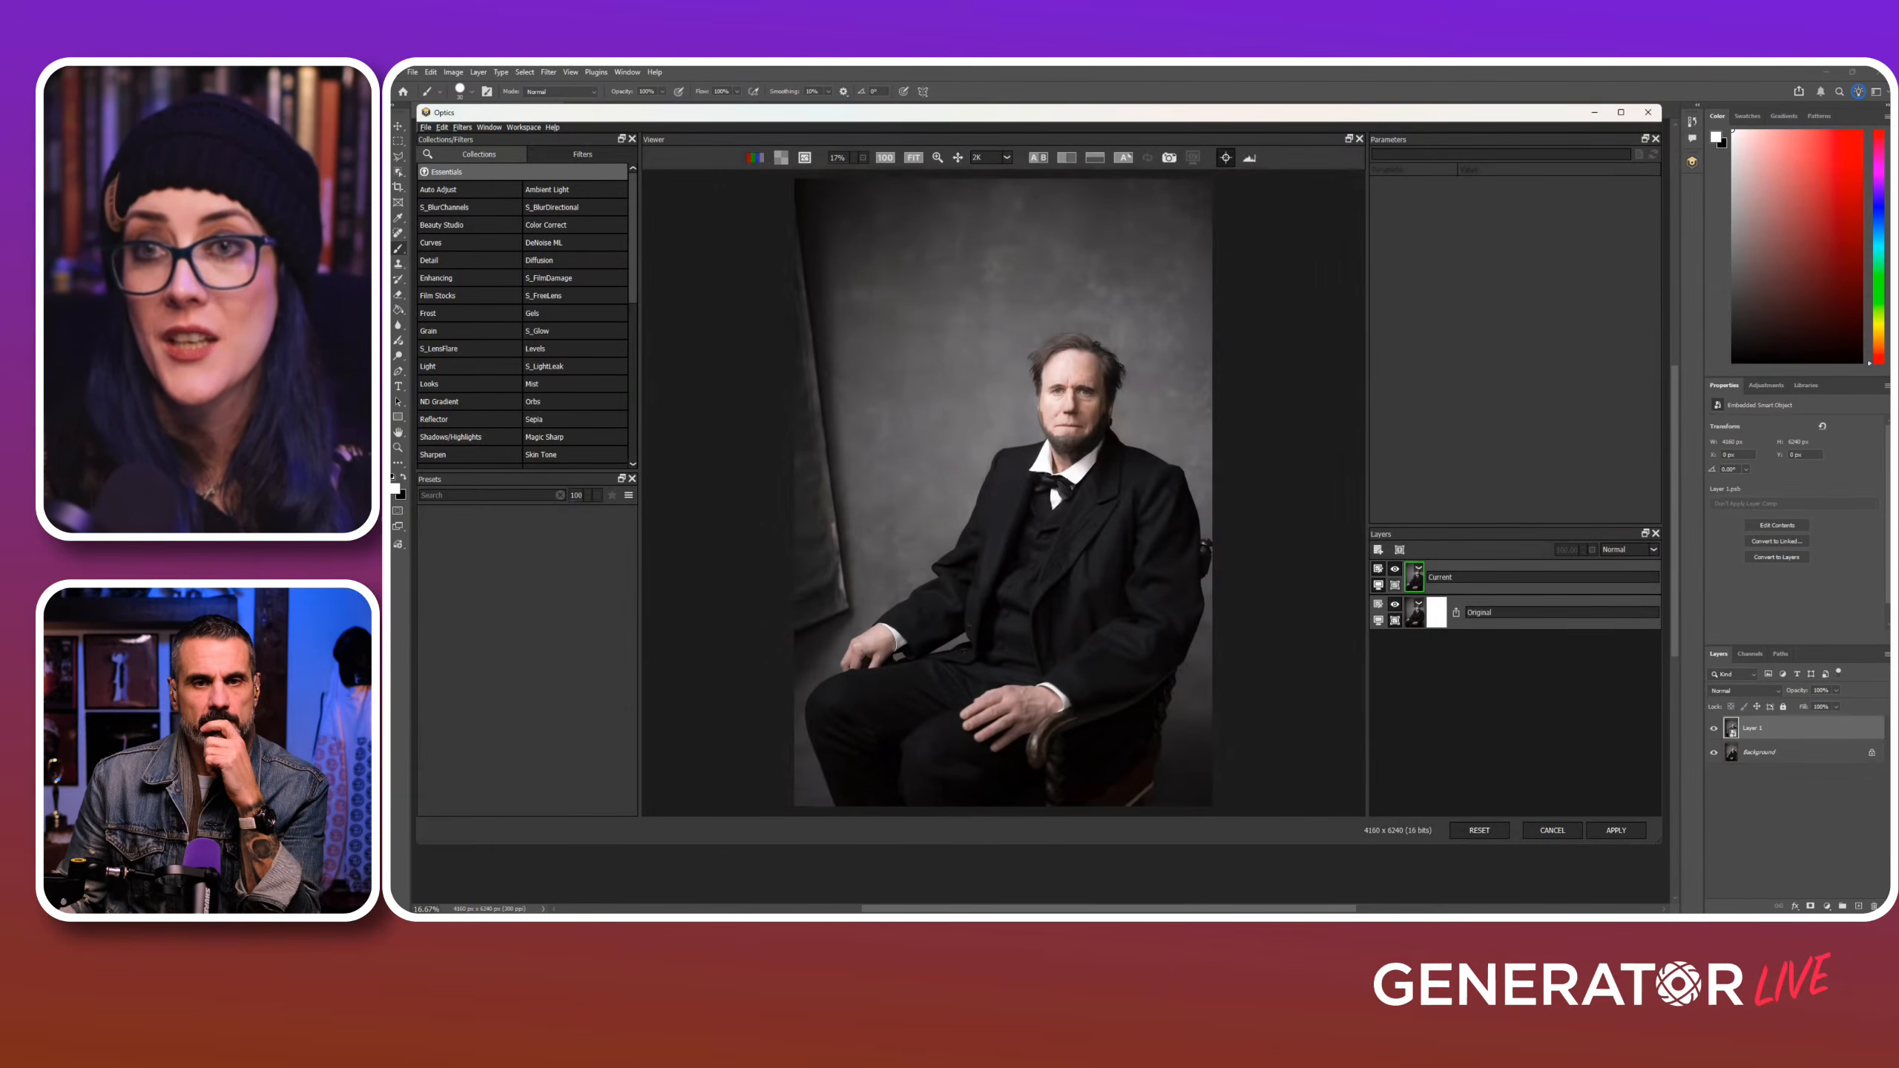
{"action": "left_click", "coordinate": [446, 172]}
{"action": "left_click", "coordinate": [441, 189]}
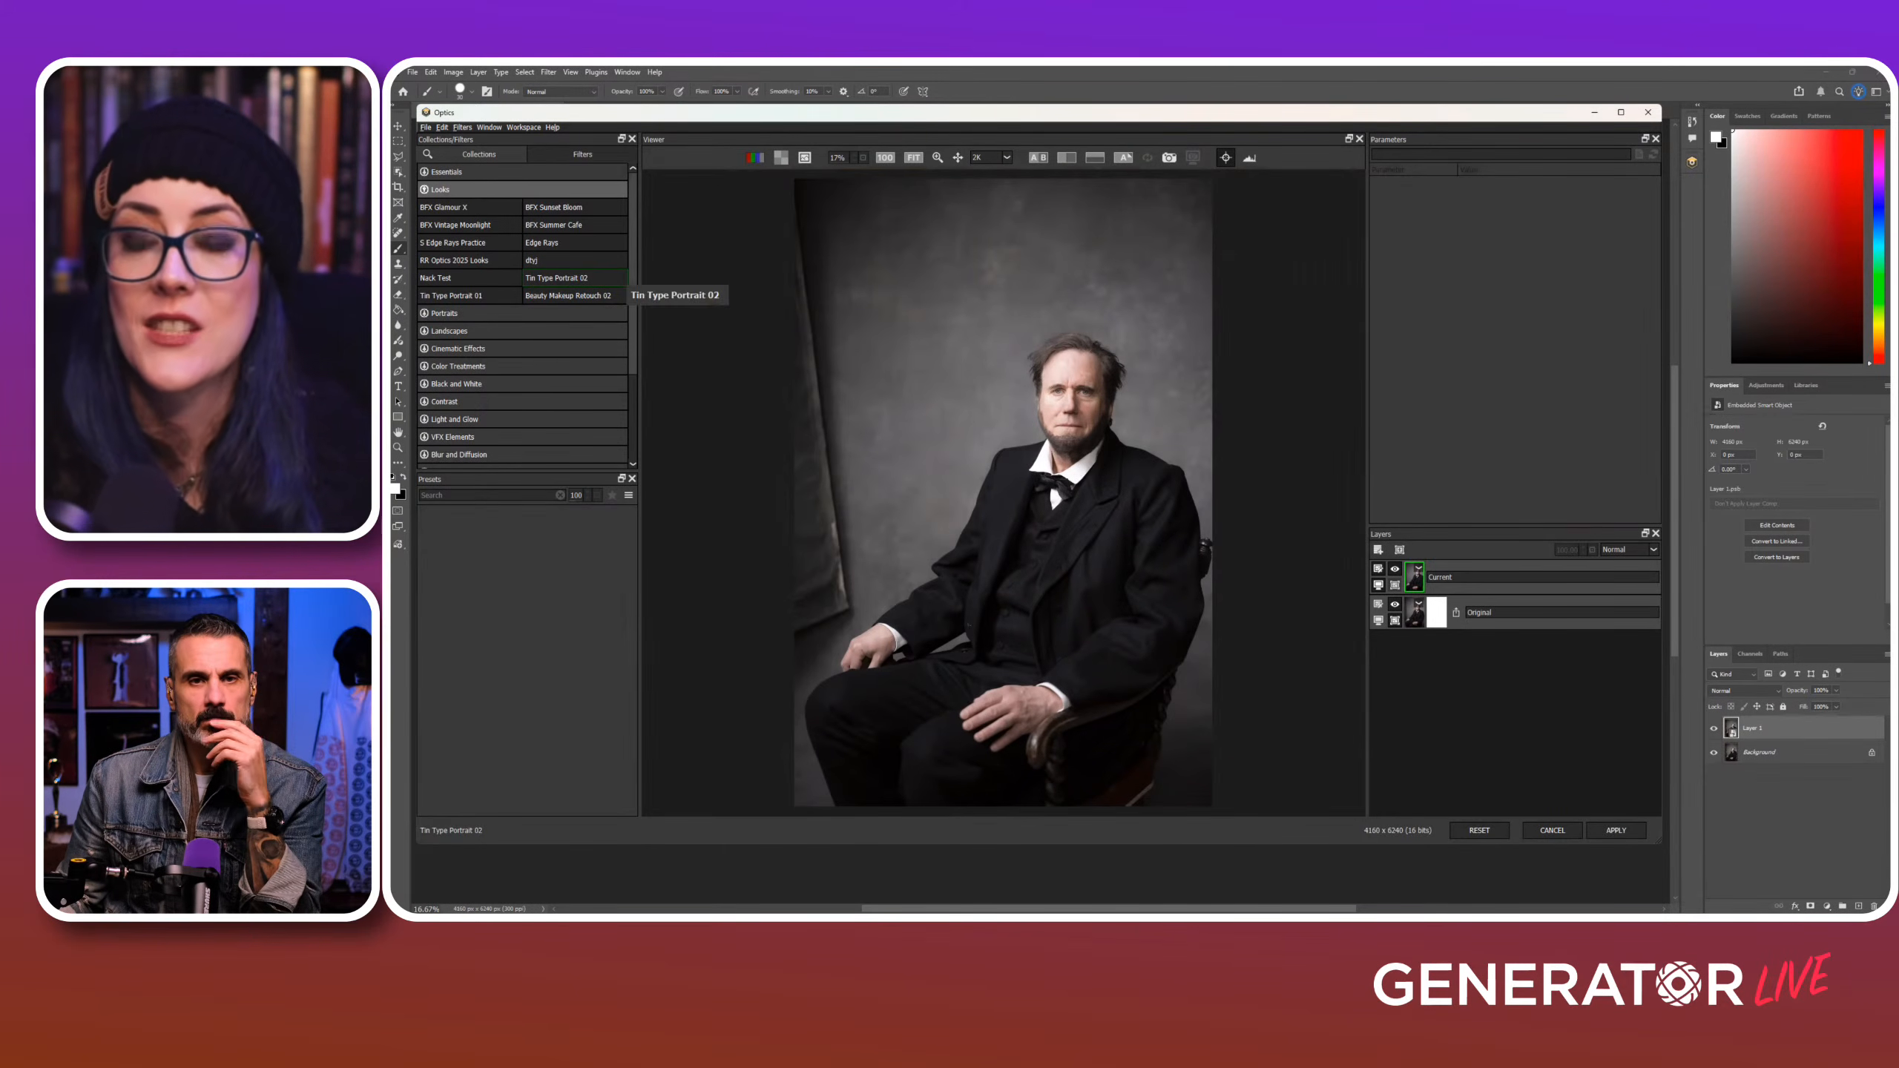
{"action": "left_click", "coordinate": [561, 277]}
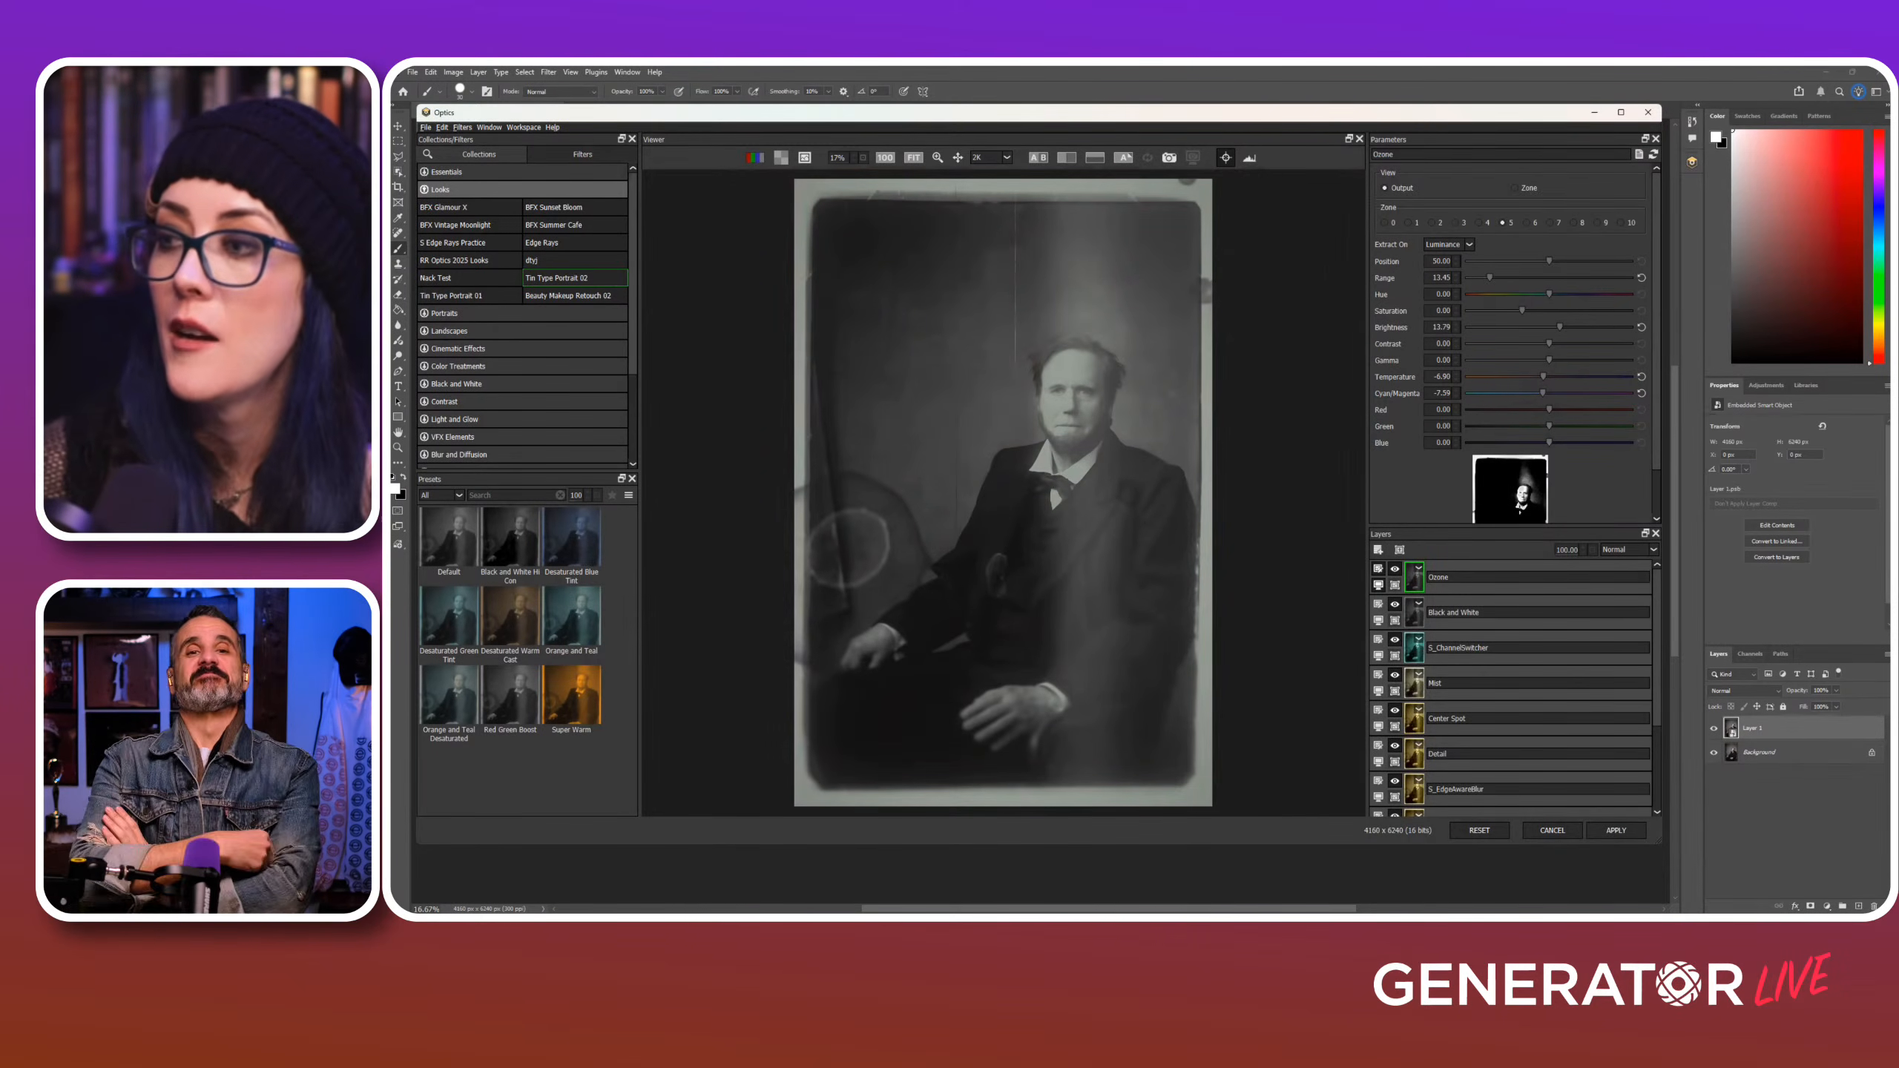
Step: Make the look's full layer stack visible and move the S_LightLeak light streak toward the left side of the portrait
{"action": "left_click_drag", "start_coordinate": [1517, 527], "coordinate": [1517, 333]}
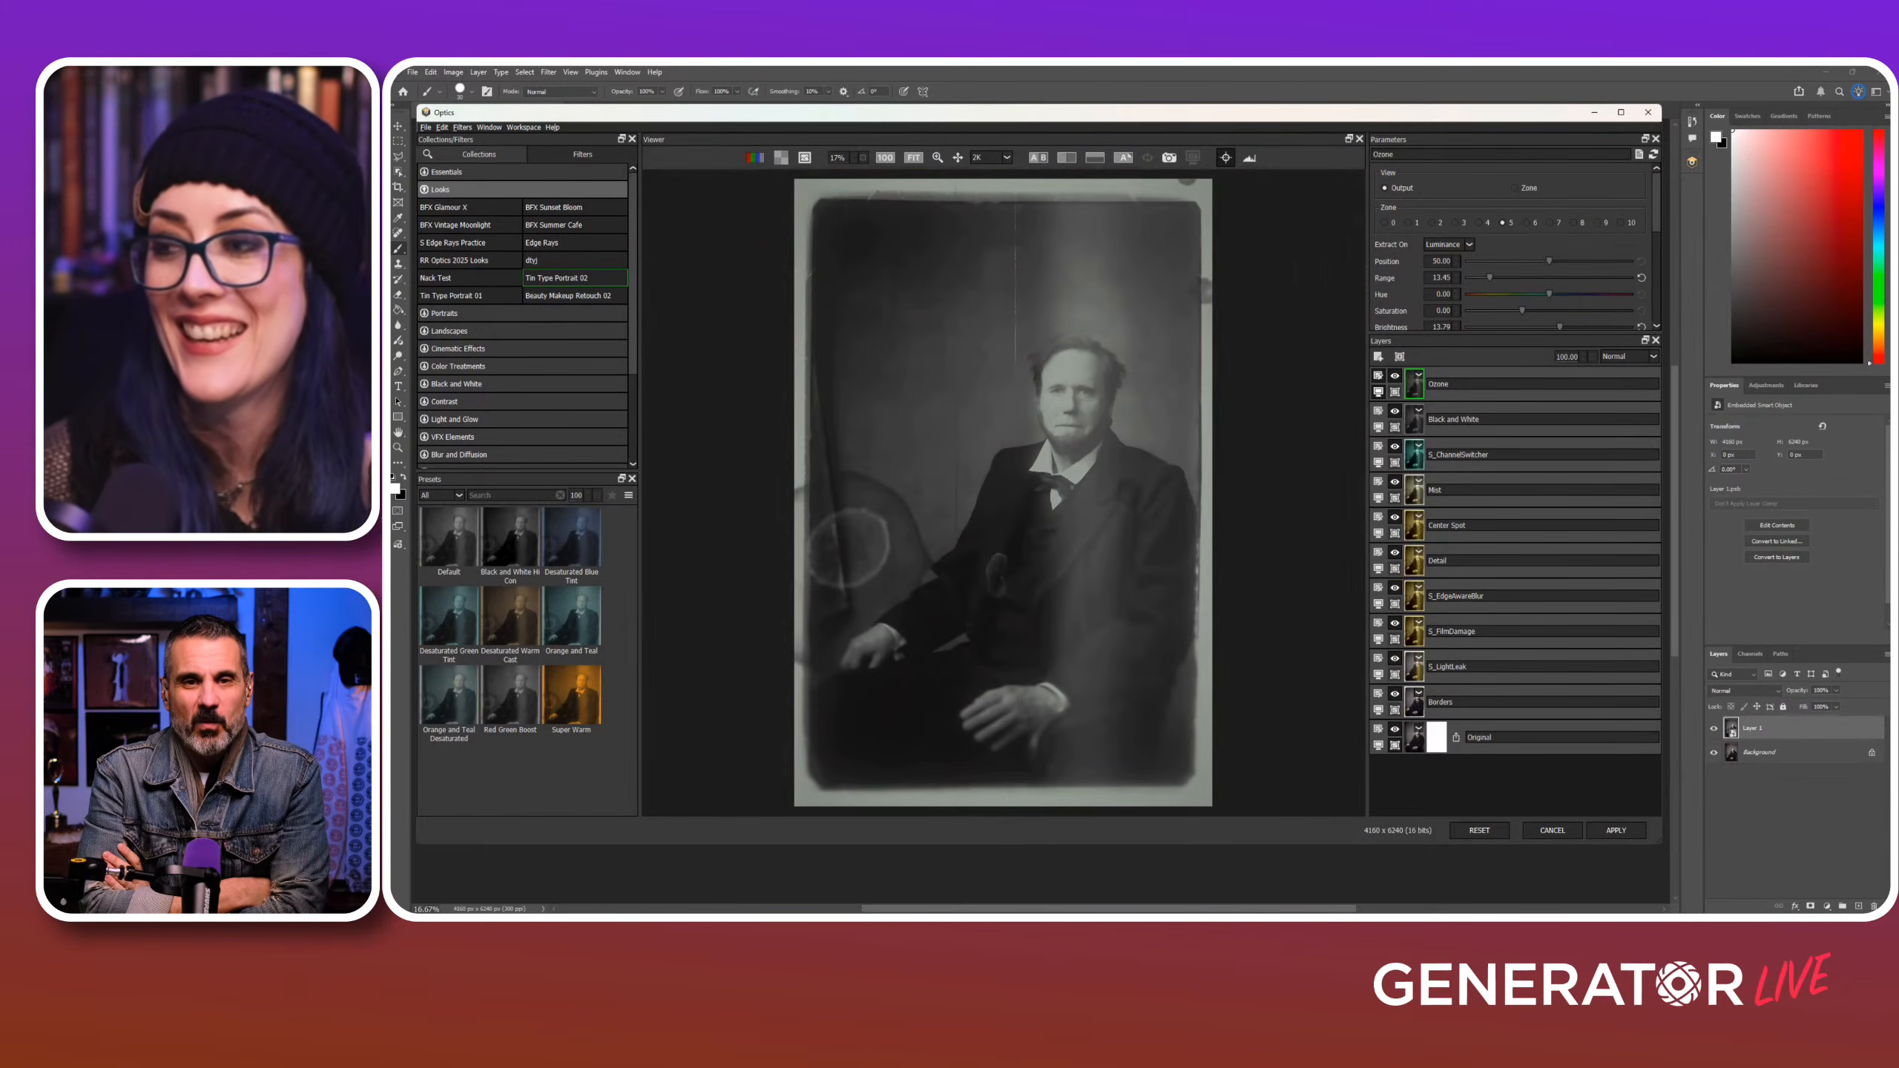
{"action": "left_click", "coordinate": [1414, 666]}
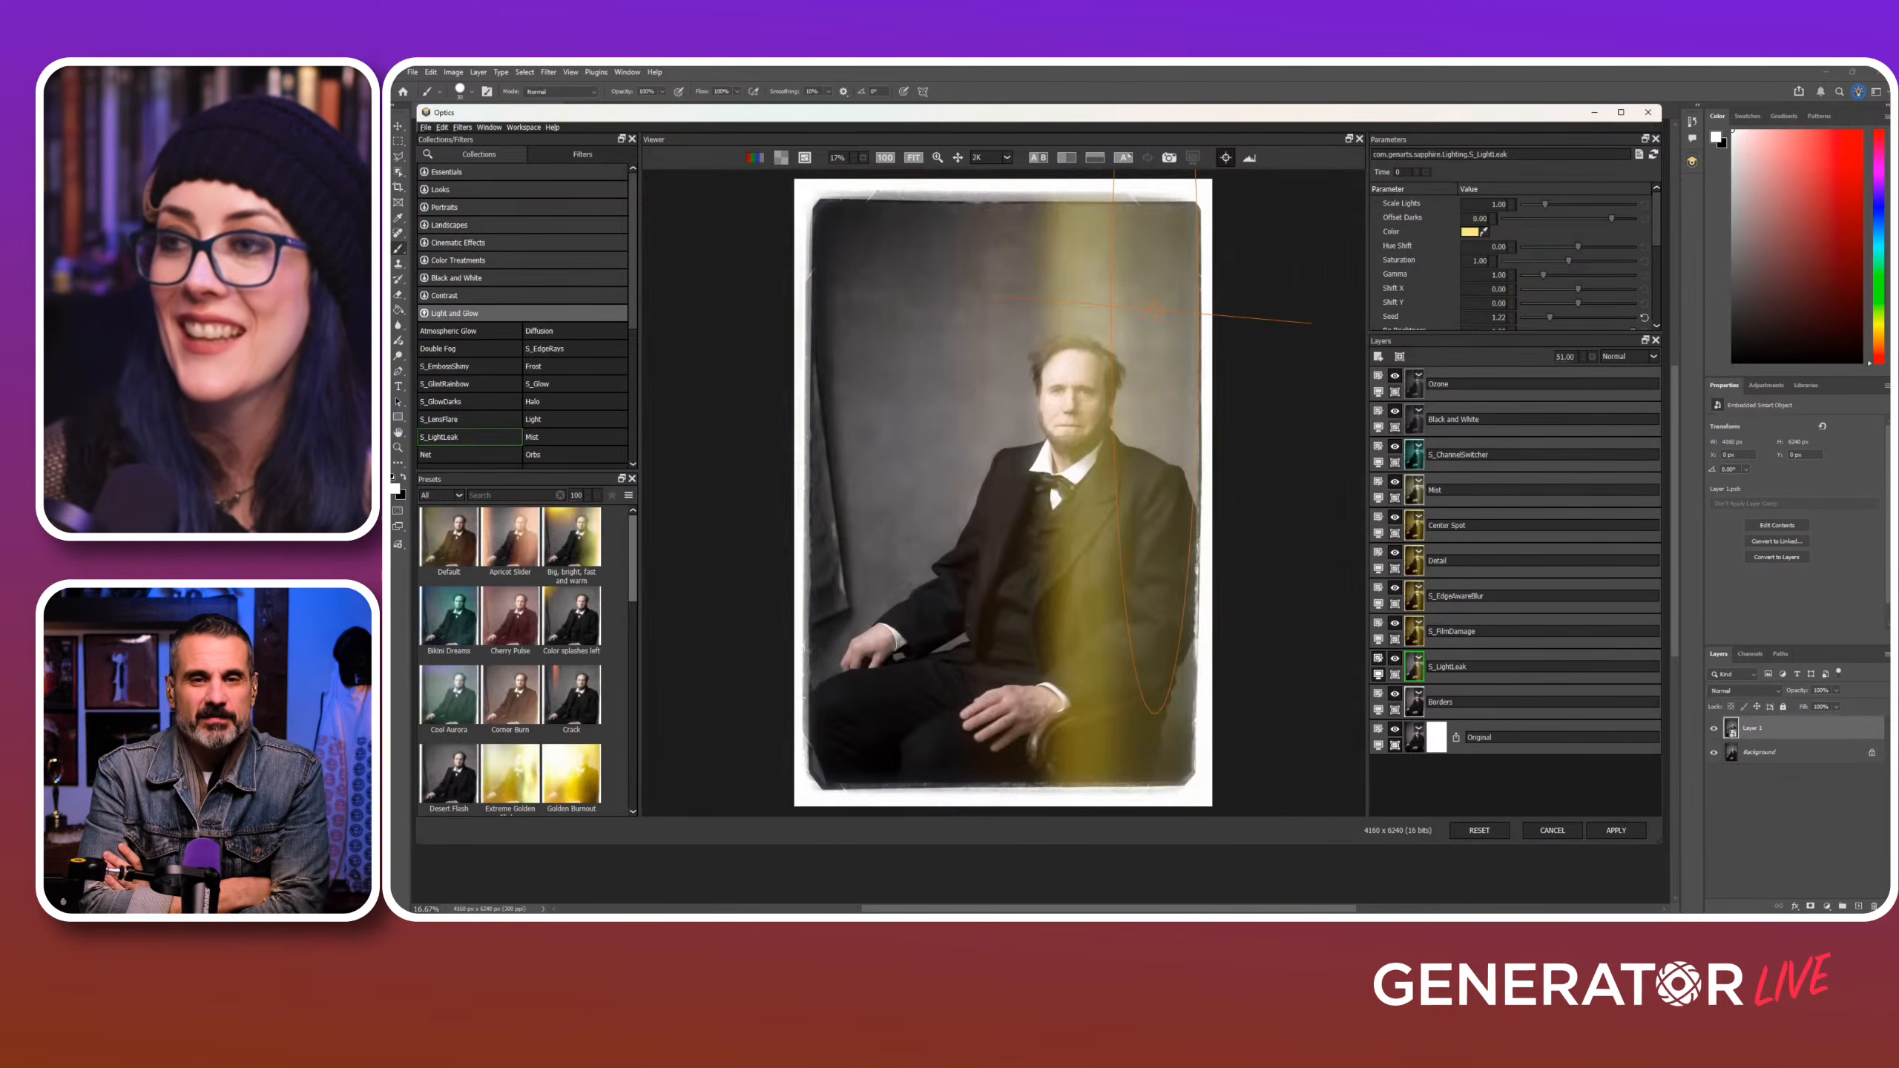
{"action": "left_click_drag", "start_coordinate": [1155, 308], "coordinate": [889, 327]}
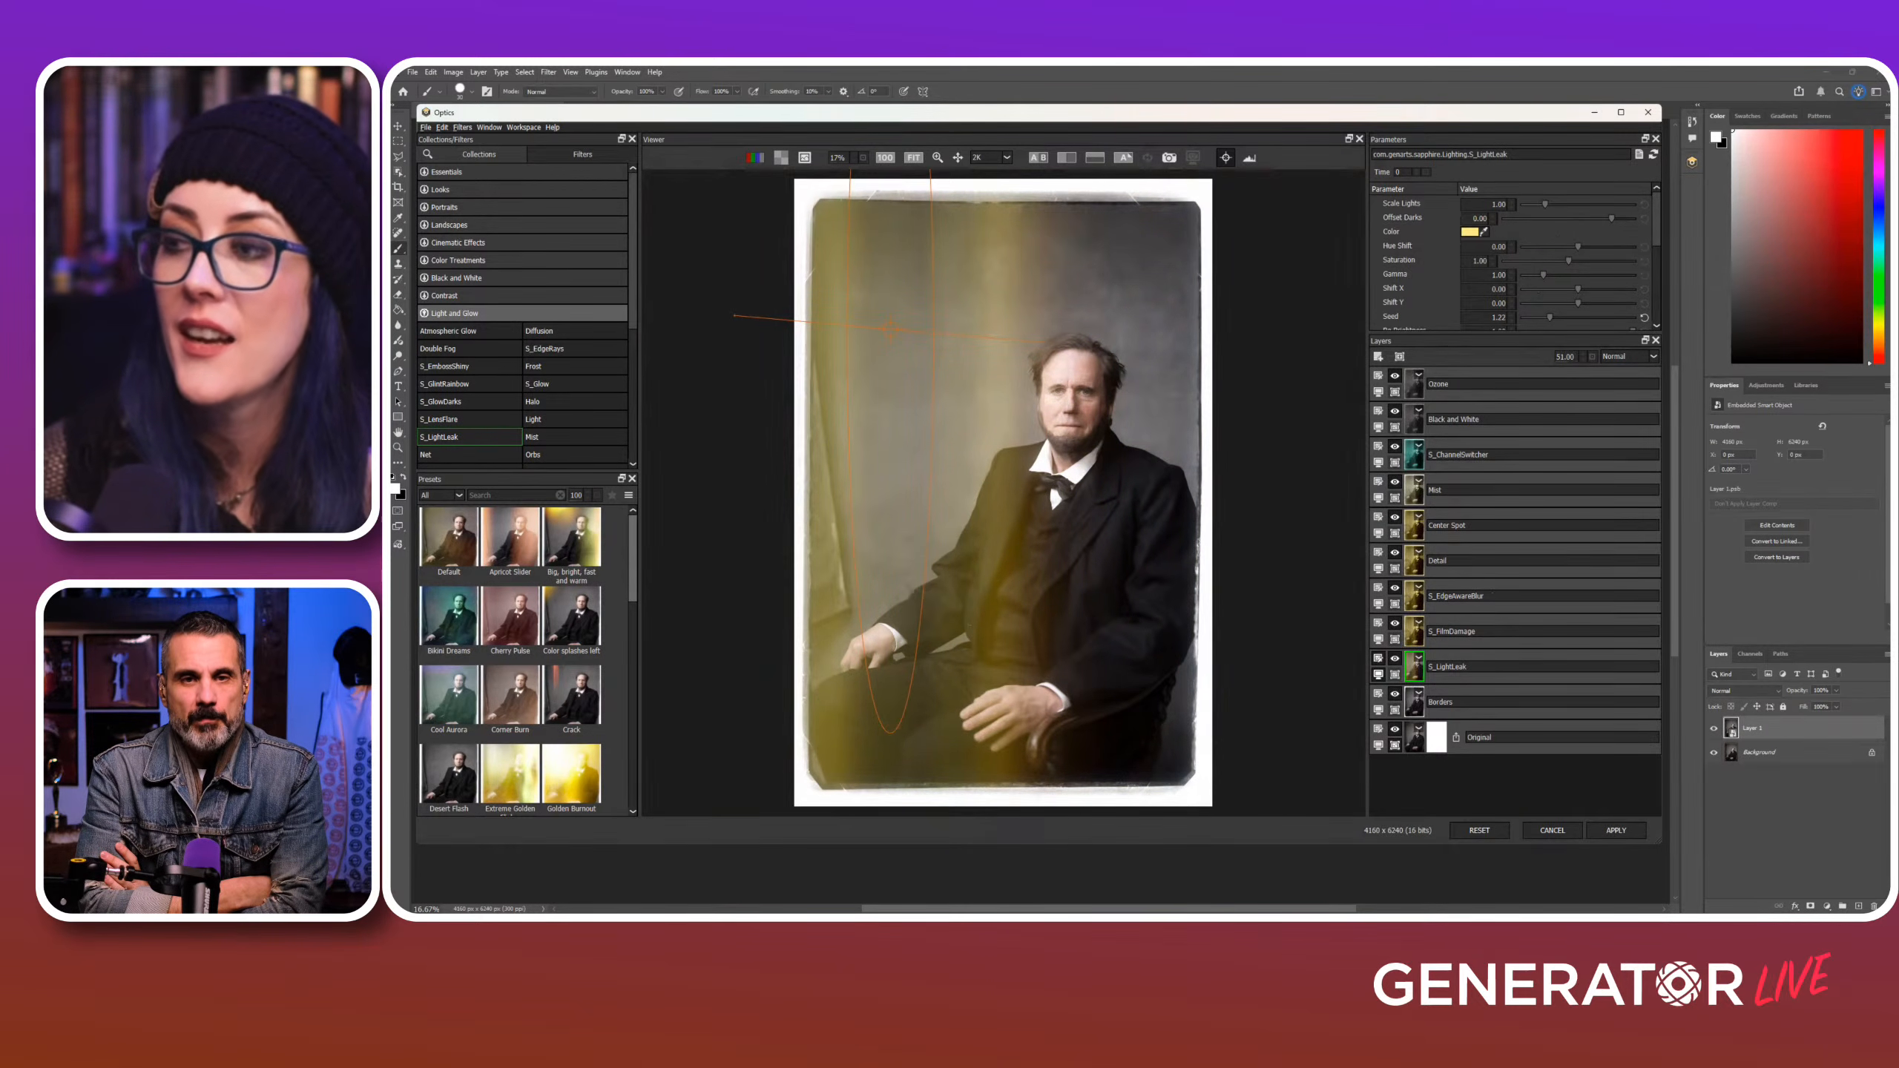
Step: Inspect the Borders layer, and set the S_FilmDamage layer's Time to 24 for a different stain pattern
{"action": "left_click", "coordinate": [1414, 702]}
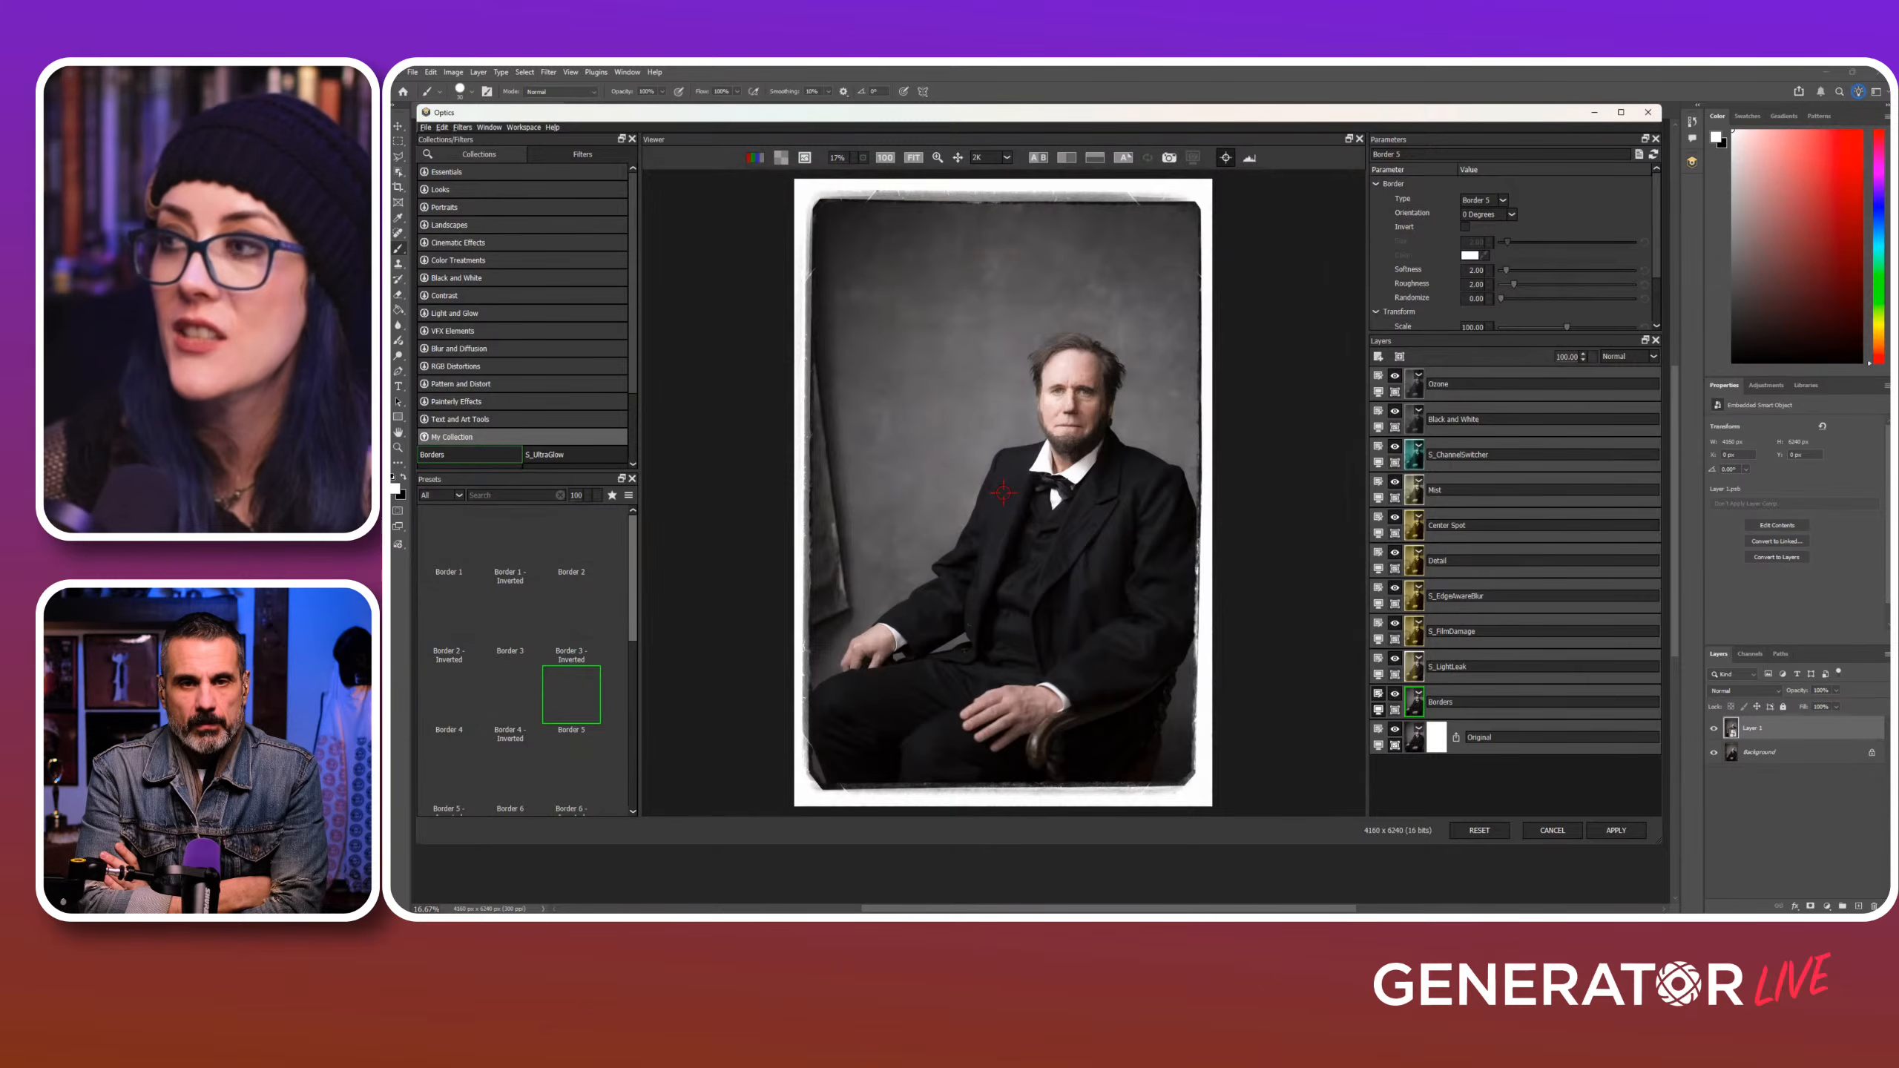
{"action": "mouse_move", "coordinate": [1592, 357]}
{"action": "left_mouse_down"}
{"action": "mouse_move", "coordinate": [1541, 357]}
{"action": "mouse_move", "coordinate": [1556, 357]}
{"action": "left_mouse_up"}
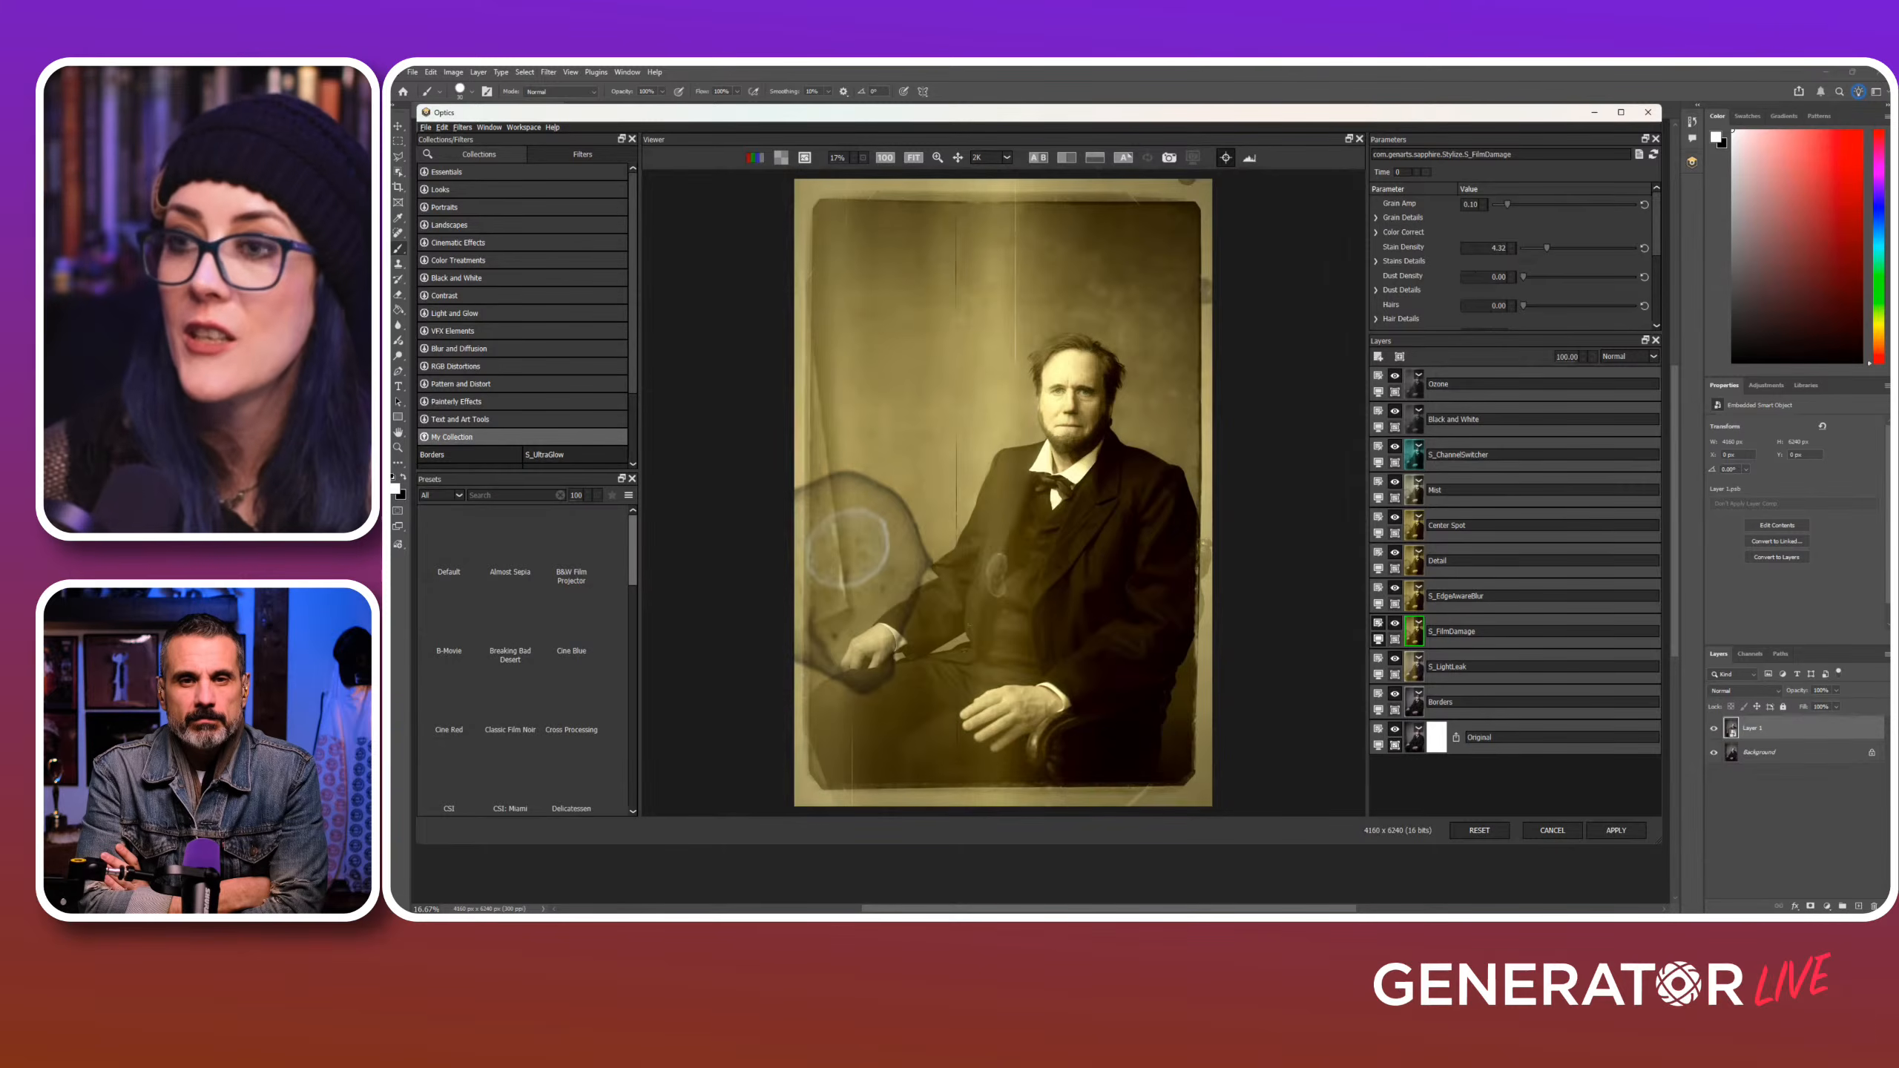
{"action": "left_click_drag", "start_coordinate": [1503, 333], "coordinate": [1503, 522]}
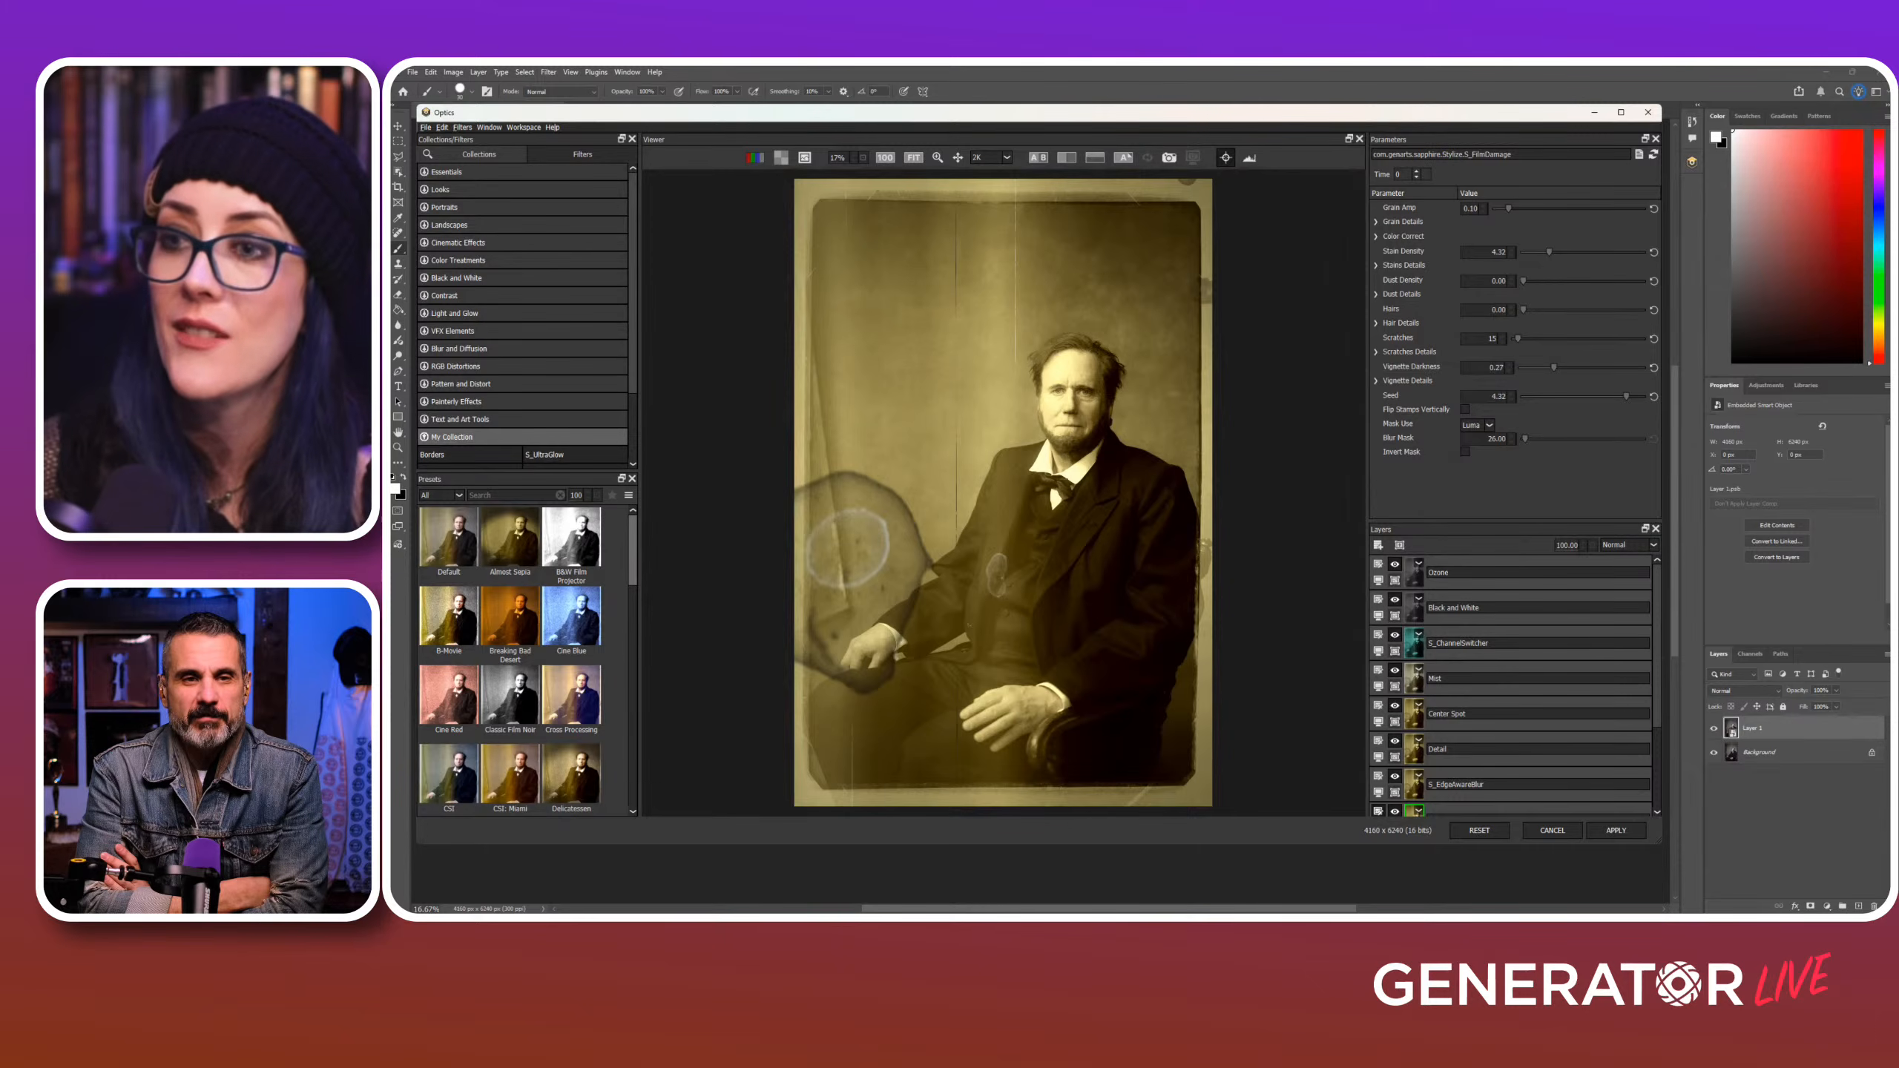
{"action": "left_click_drag", "start_coordinate": [1426, 174], "coordinate": [1440, 174]}
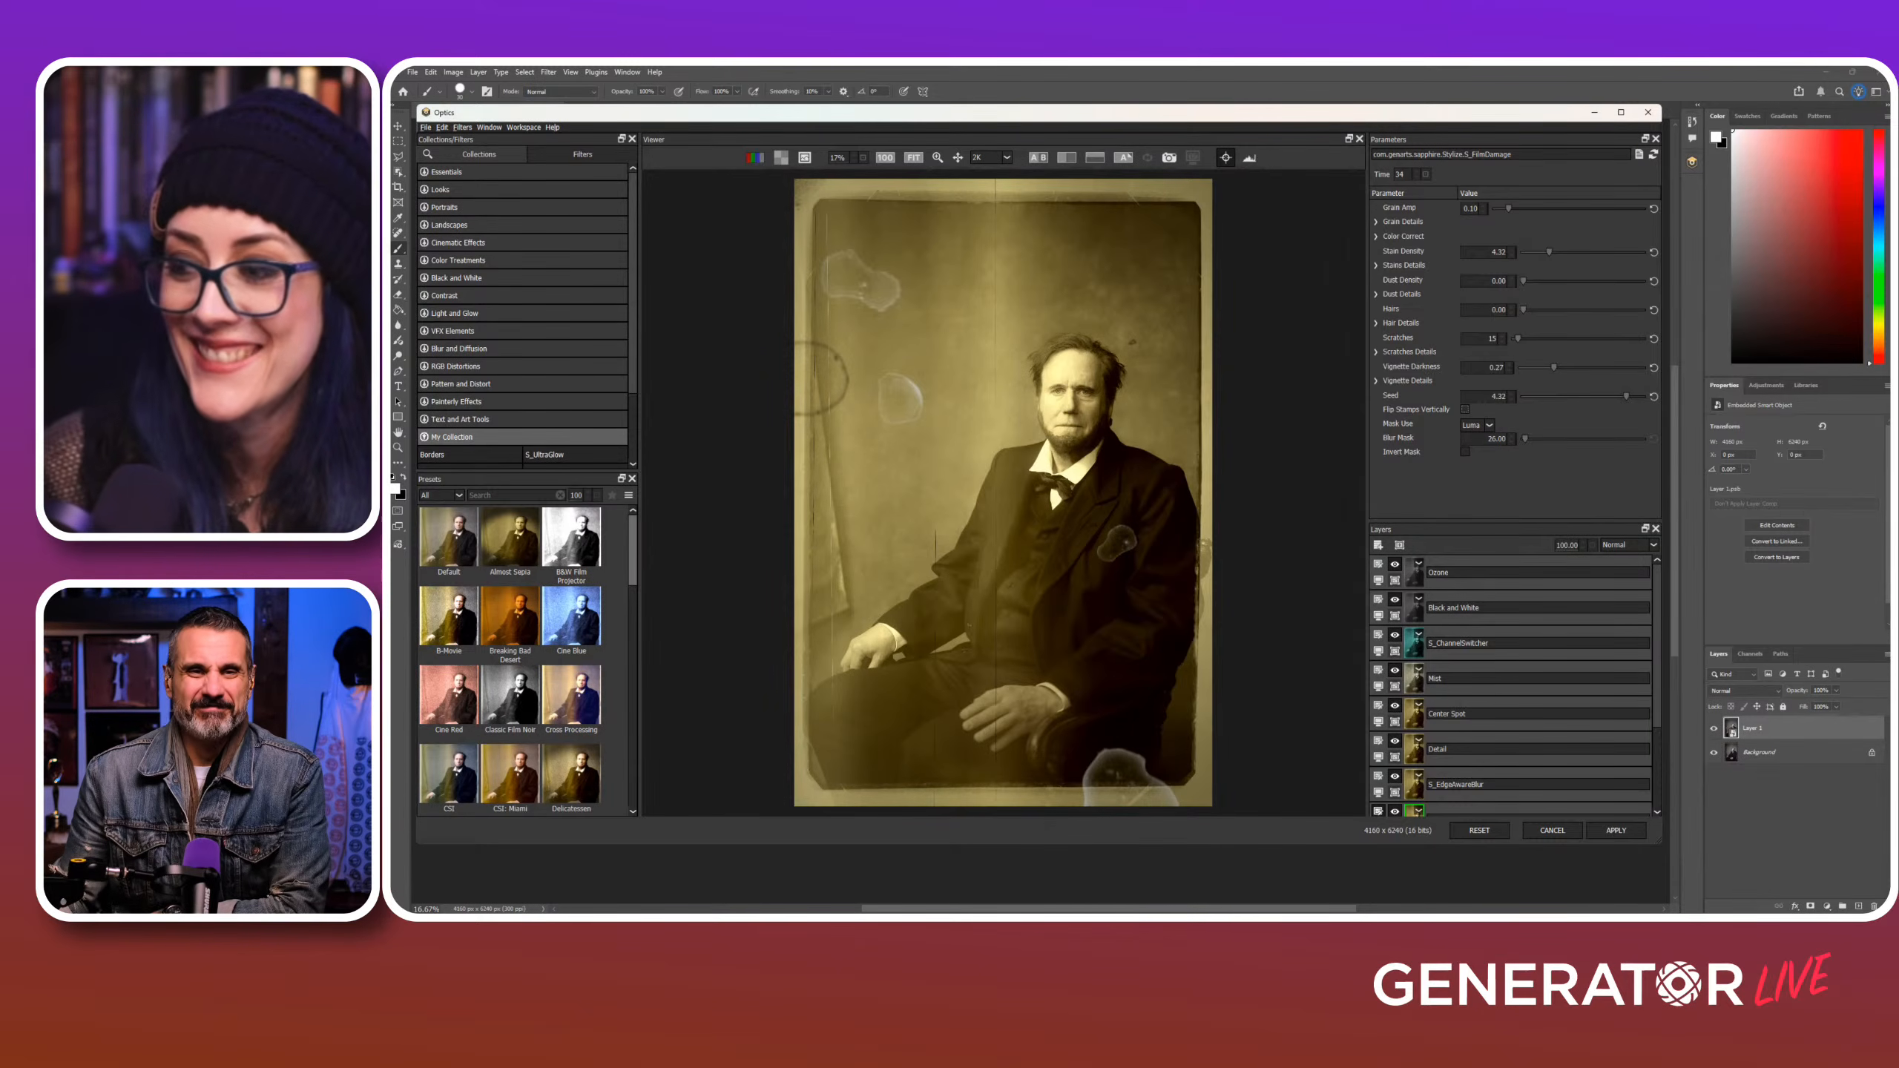
Step: Review the S_EdgeAwareBlur layer's Blur Type and Filter options, keeping Soft Edges and Gauss
{"action": "left_click", "coordinate": [1414, 786]}
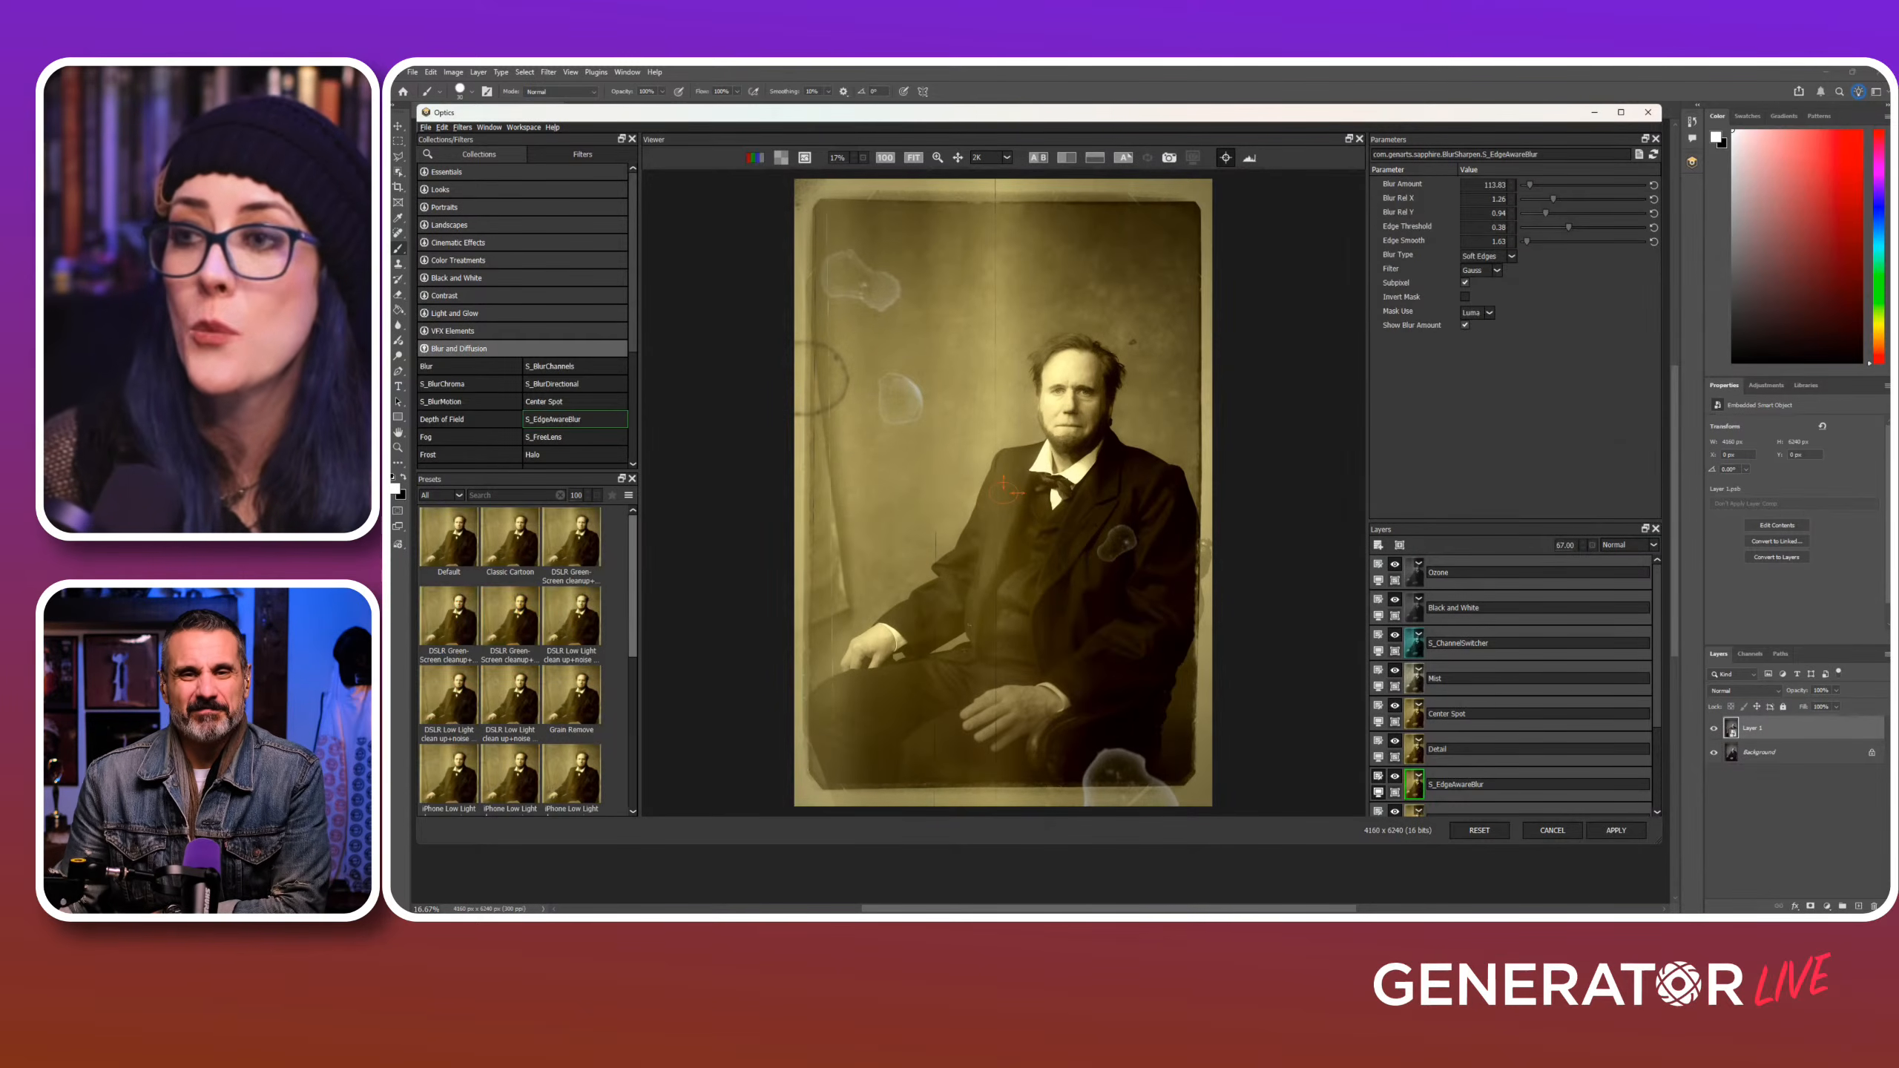
{"action": "scroll", "coordinate": [1003, 495], "scroll_direction": "up", "scroll_amount": 2}
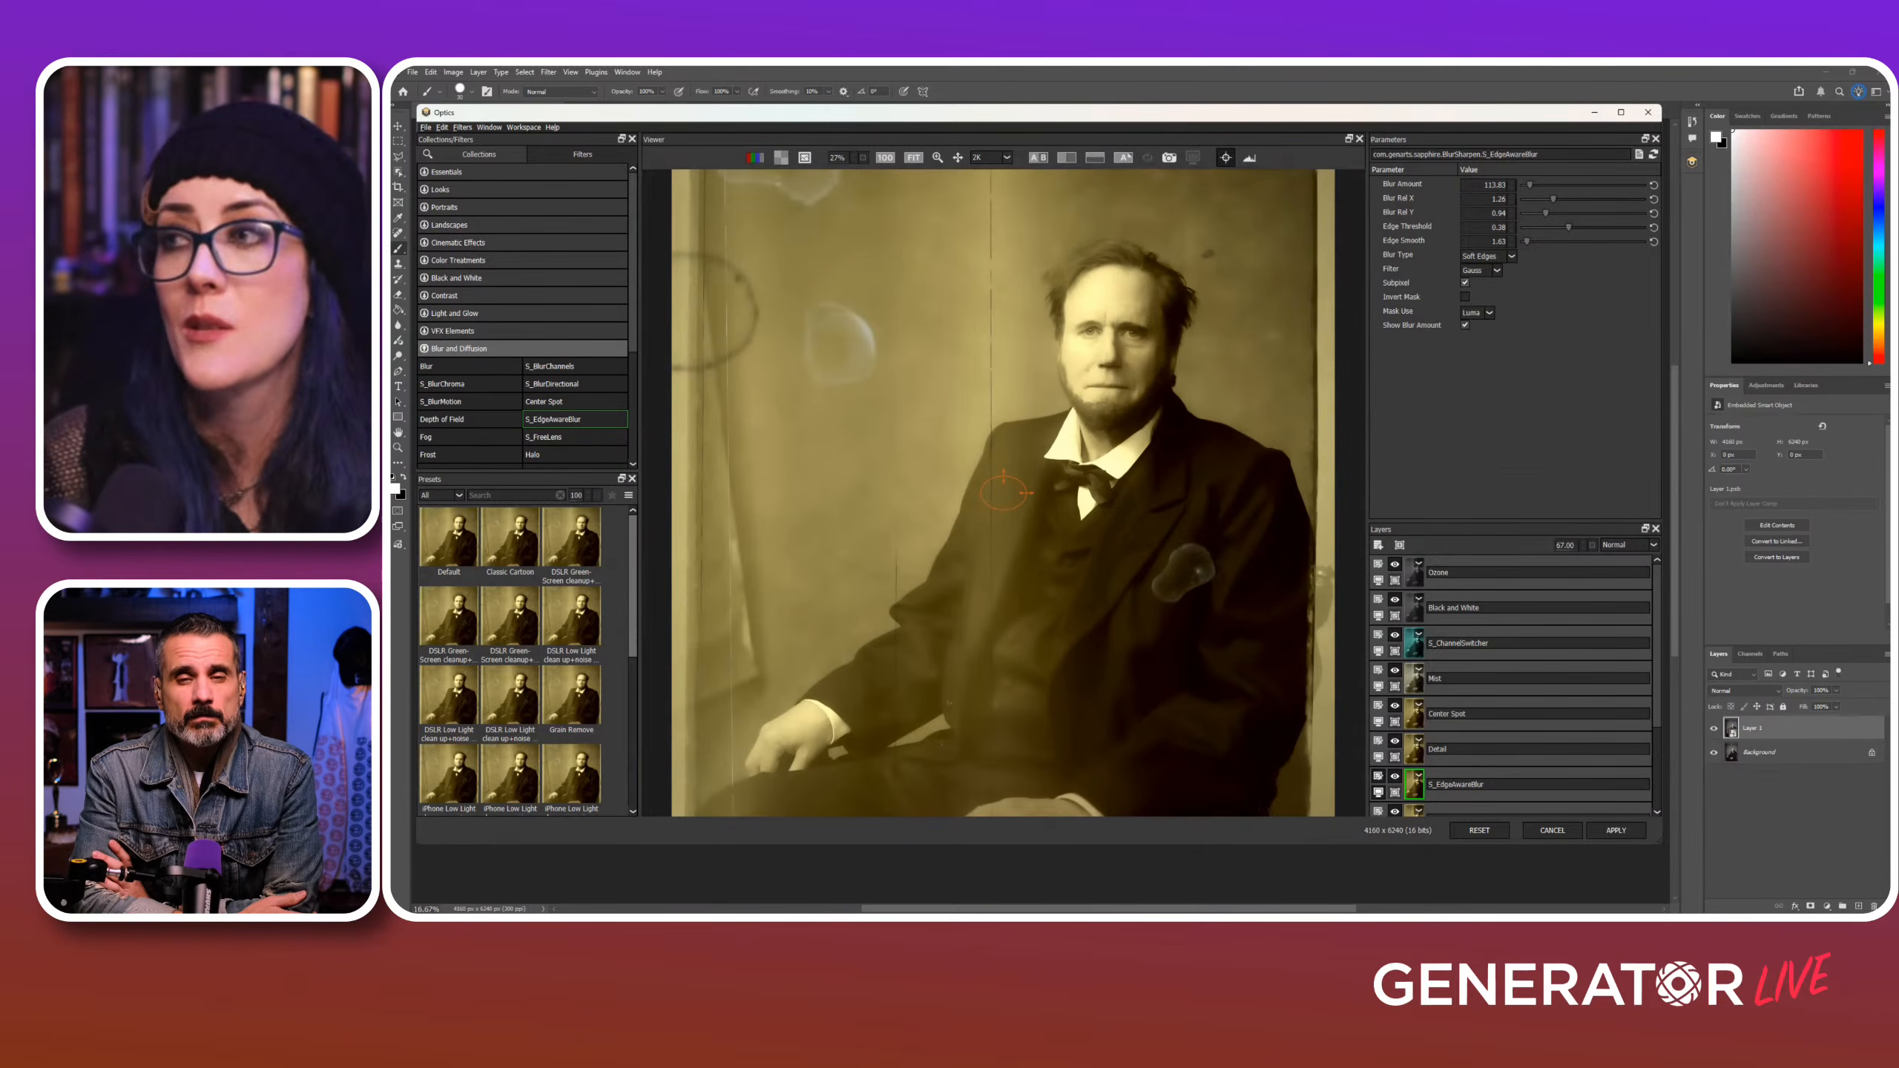
{"action": "left_click", "coordinate": [1511, 256]}
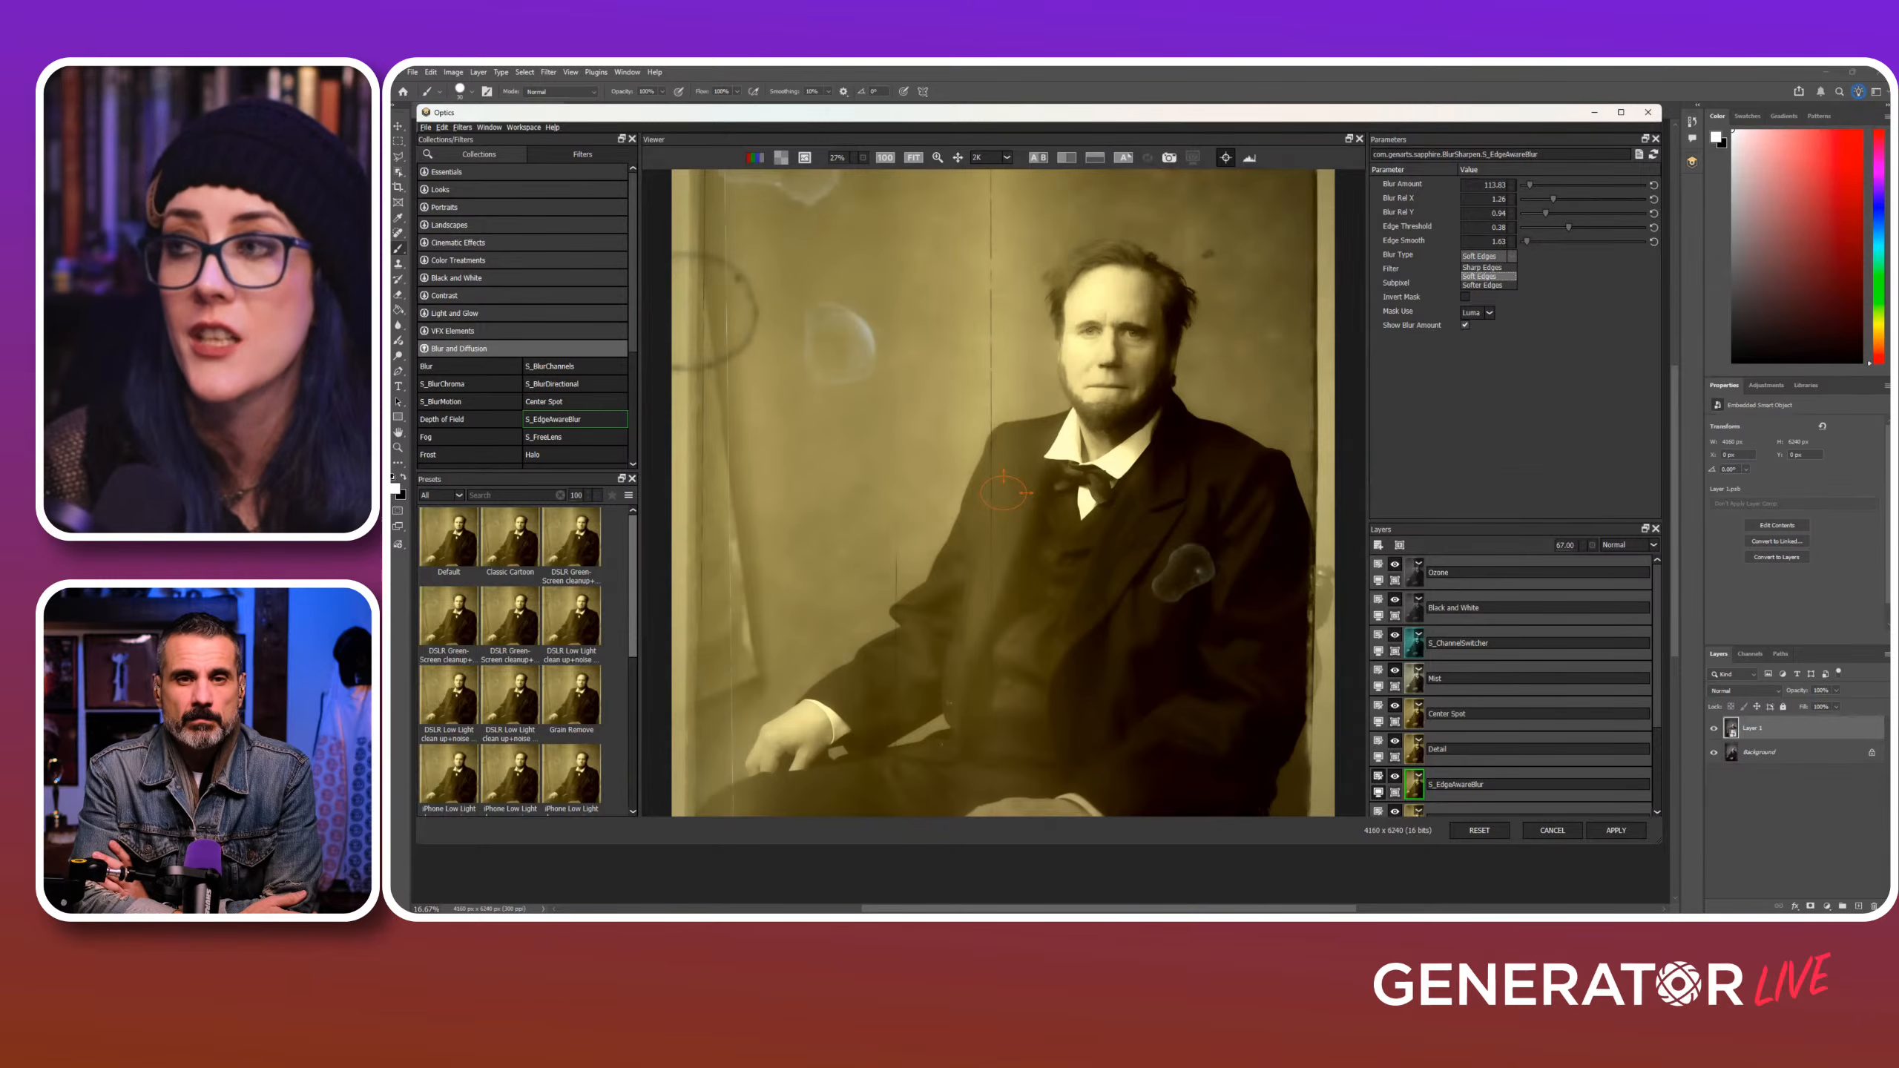
{"action": "left_click", "coordinate": [1481, 276]}
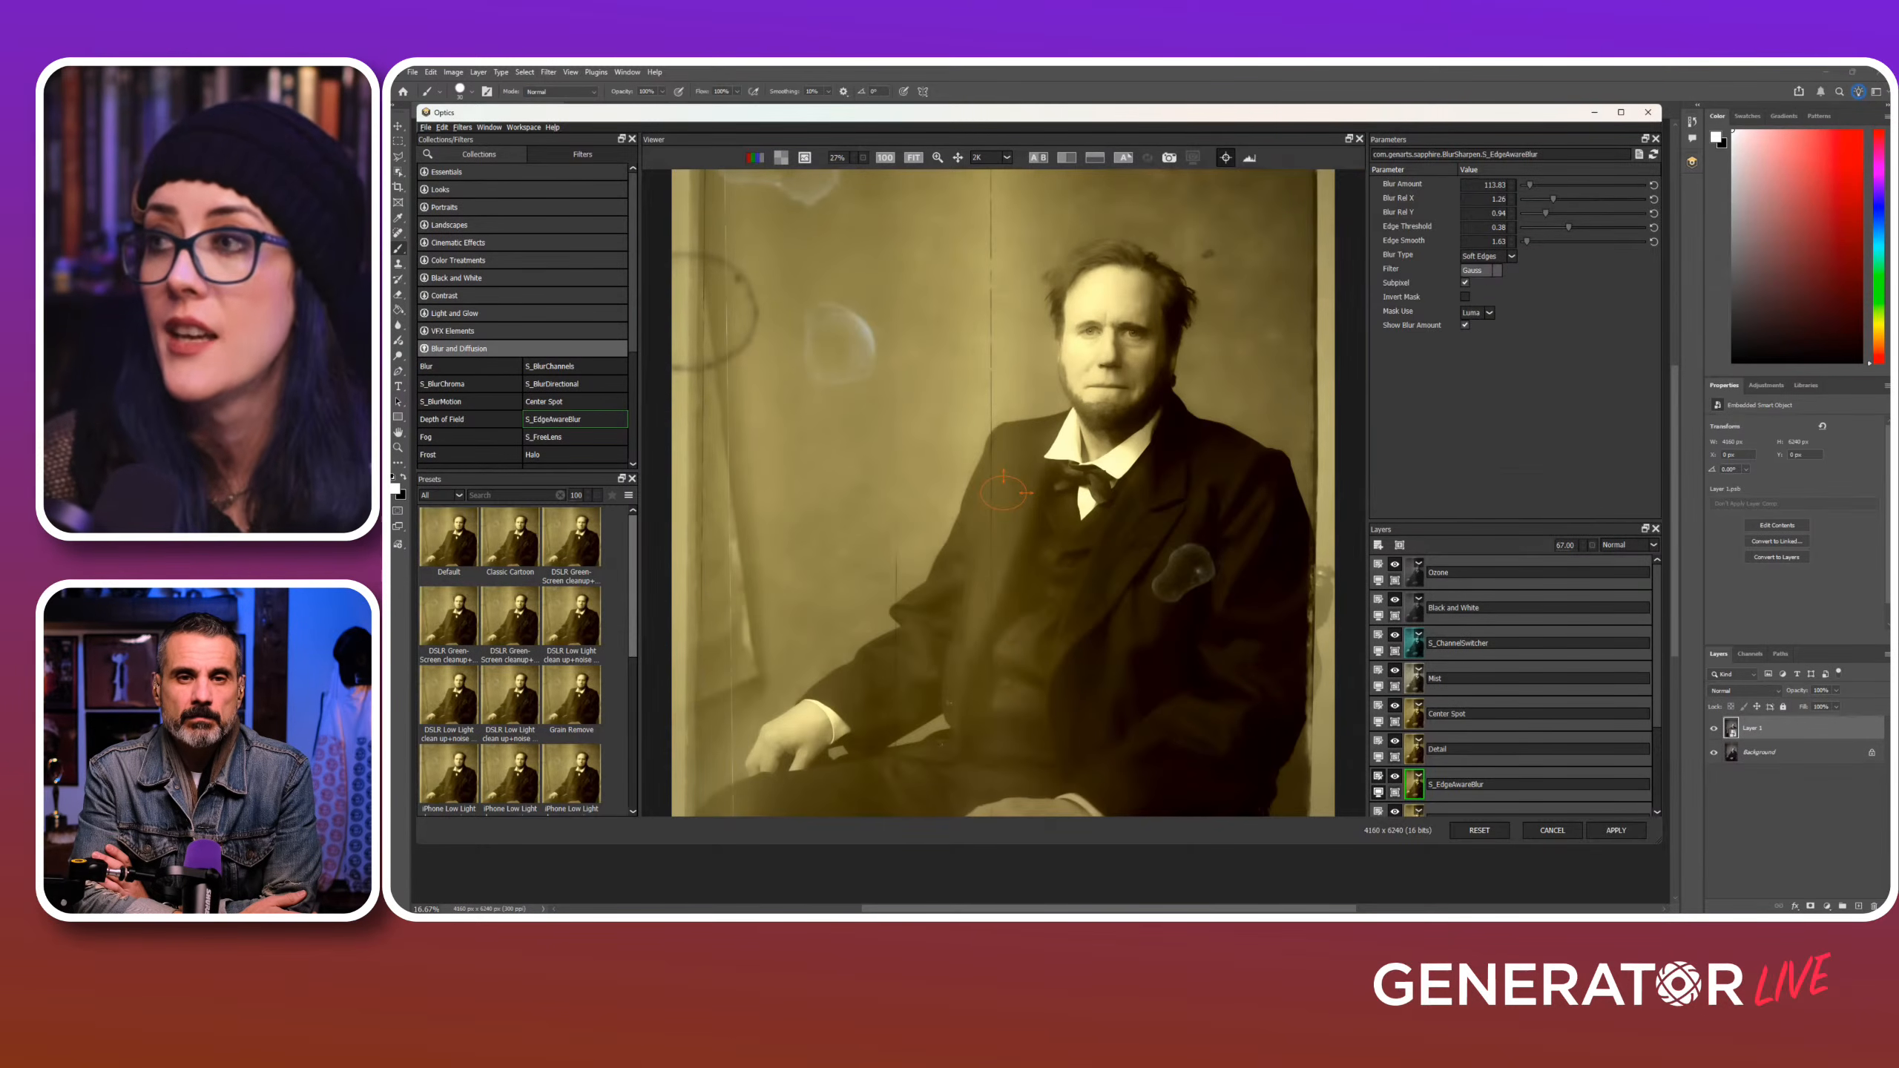
{"action": "left_click", "coordinate": [1481, 270]}
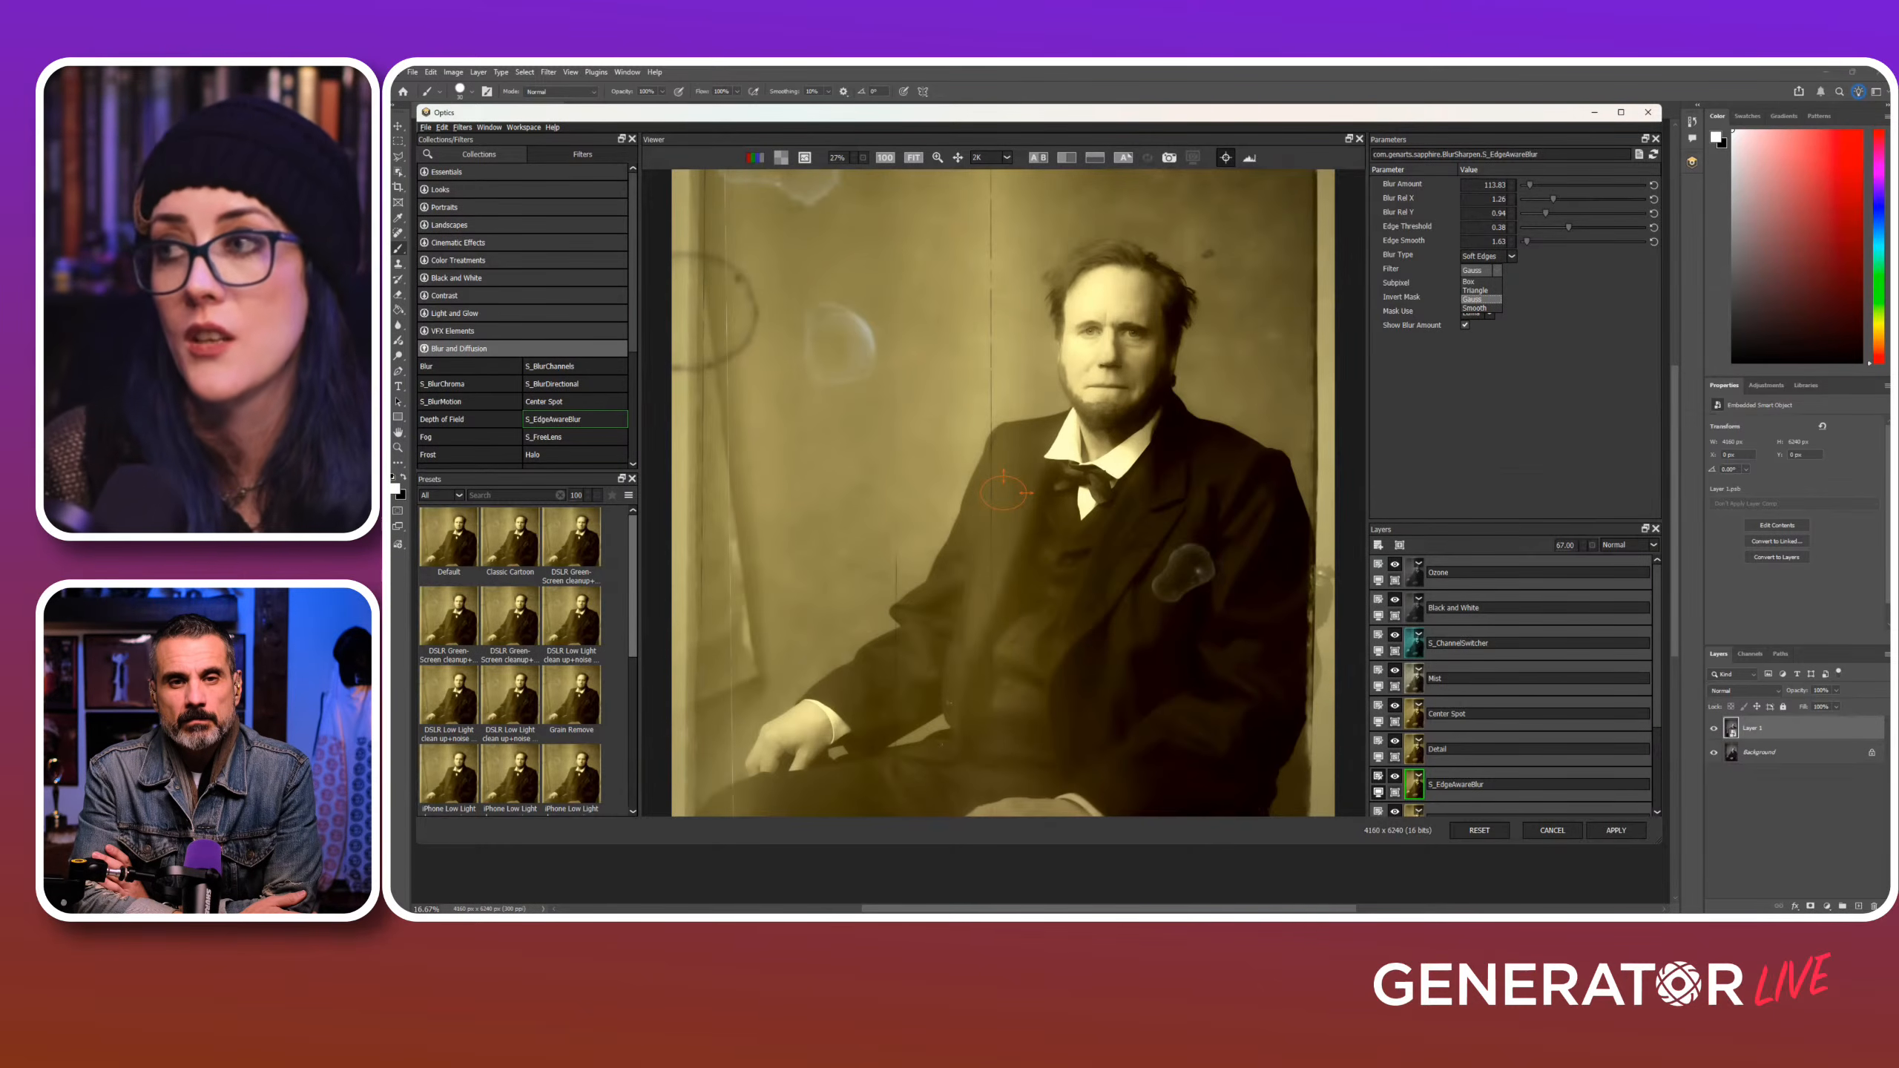
{"action": "left_click", "coordinate": [1481, 299]}
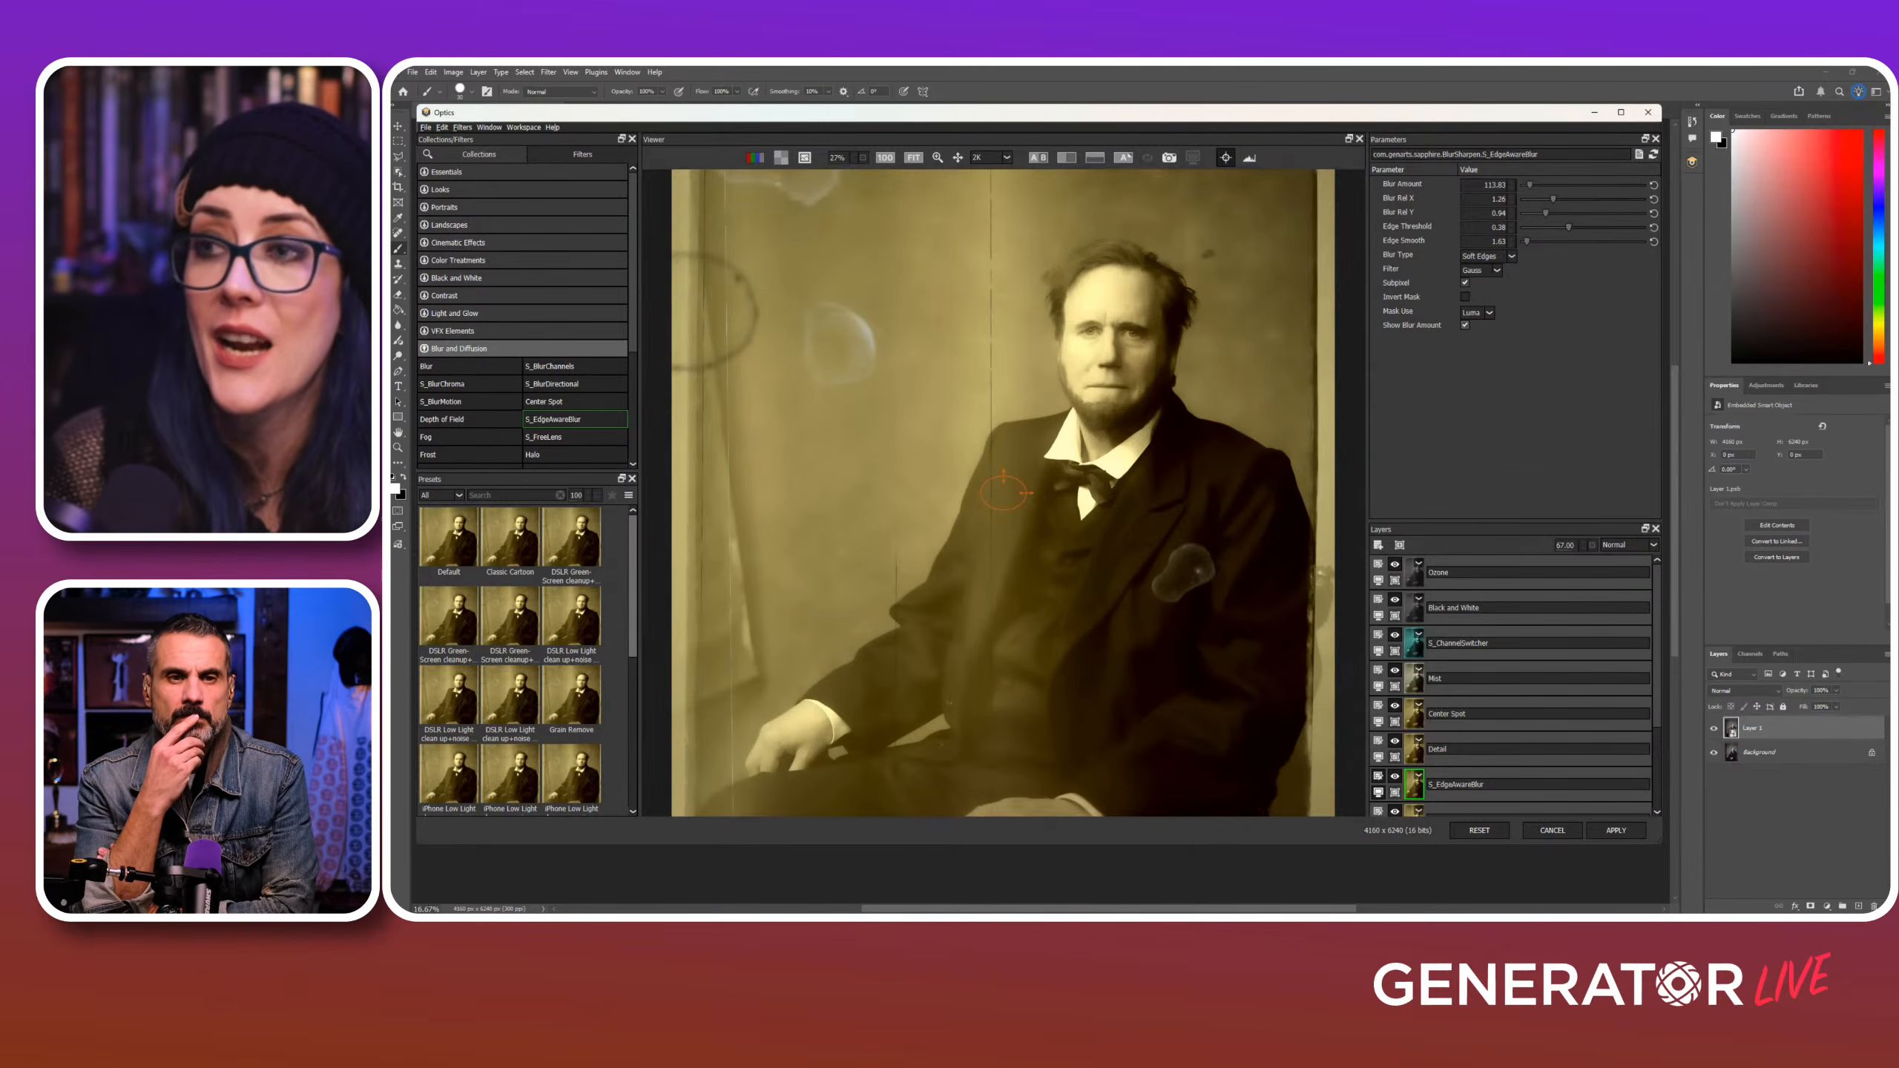
Step: Compare the man's face with and without the Detail and S_EdgeAwareBlur layers, leaving both layers enabled
{"action": "left_click", "coordinate": [1413, 749]}
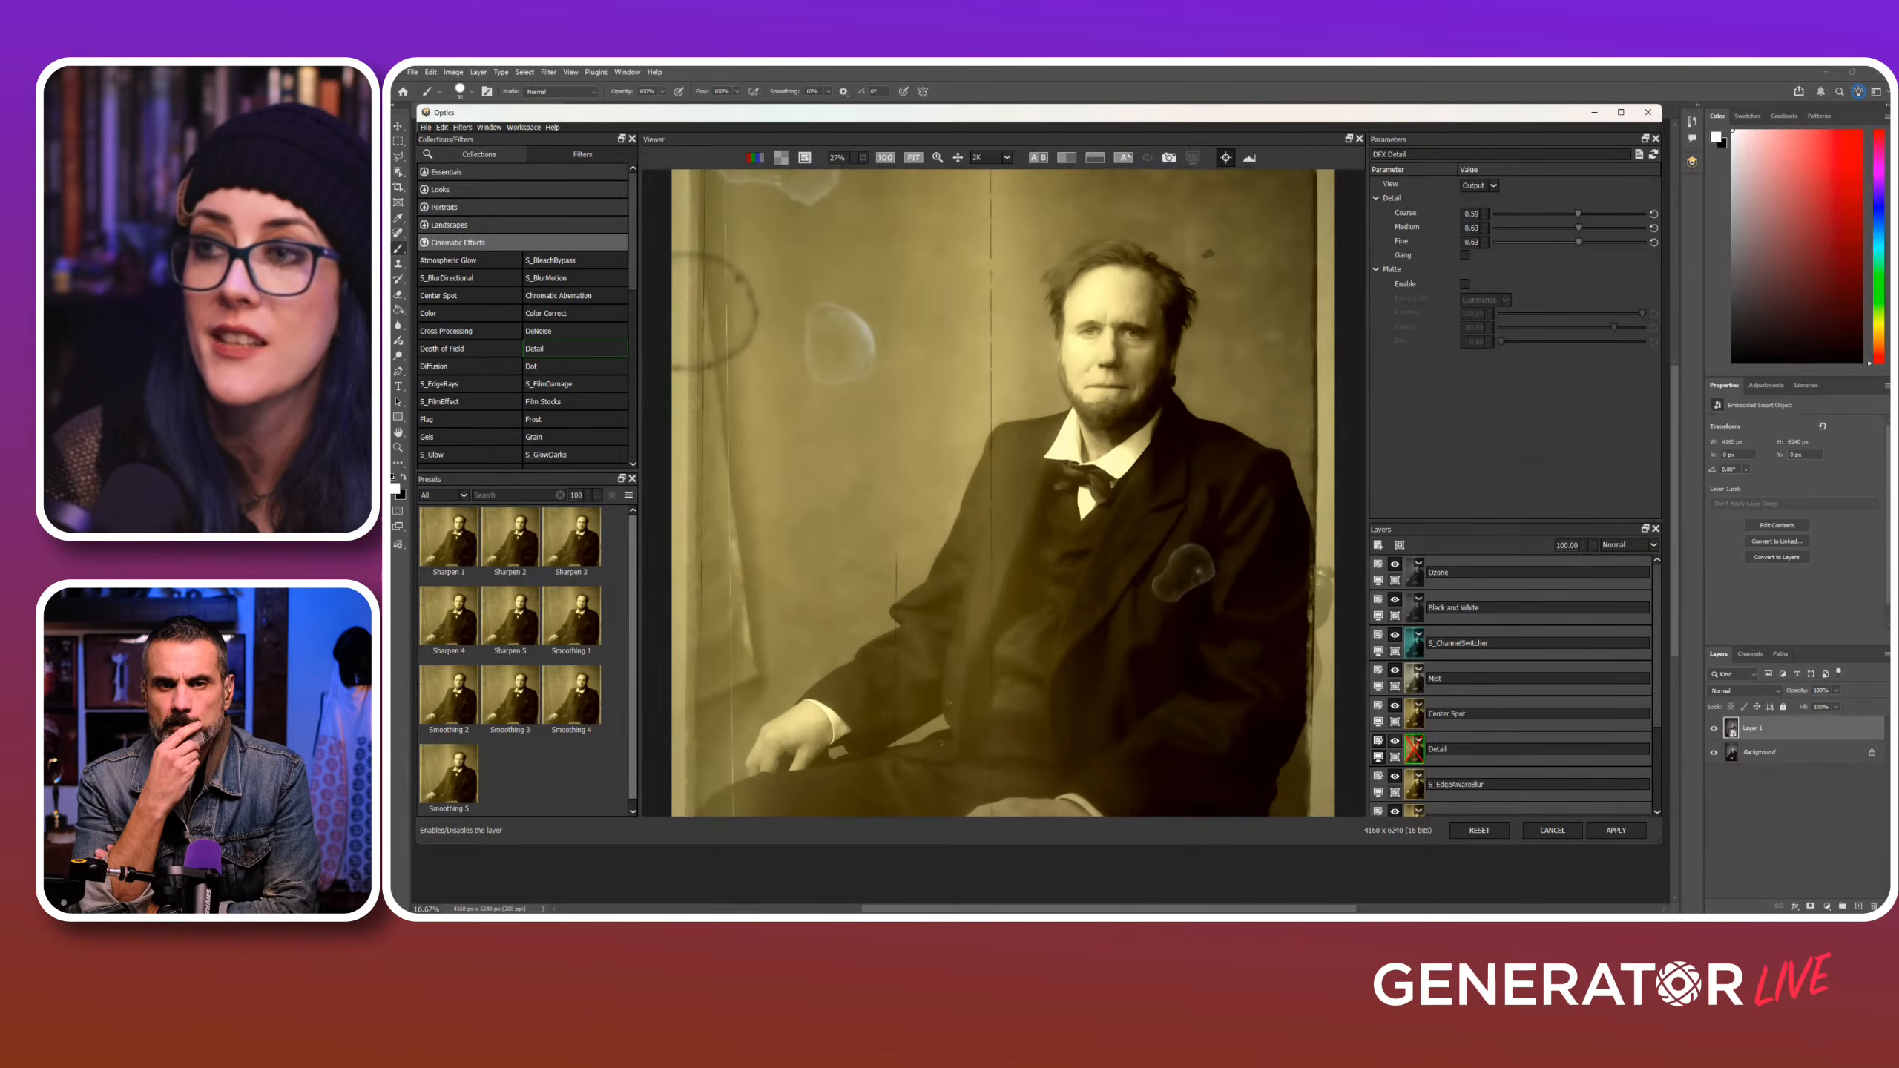
{"action": "left_click", "coordinate": [1395, 741]}
{"action": "left_click", "coordinate": [1394, 741]}
{"action": "scroll", "coordinate": [1004, 493], "scroll_direction": "up", "scroll_amount": 4}
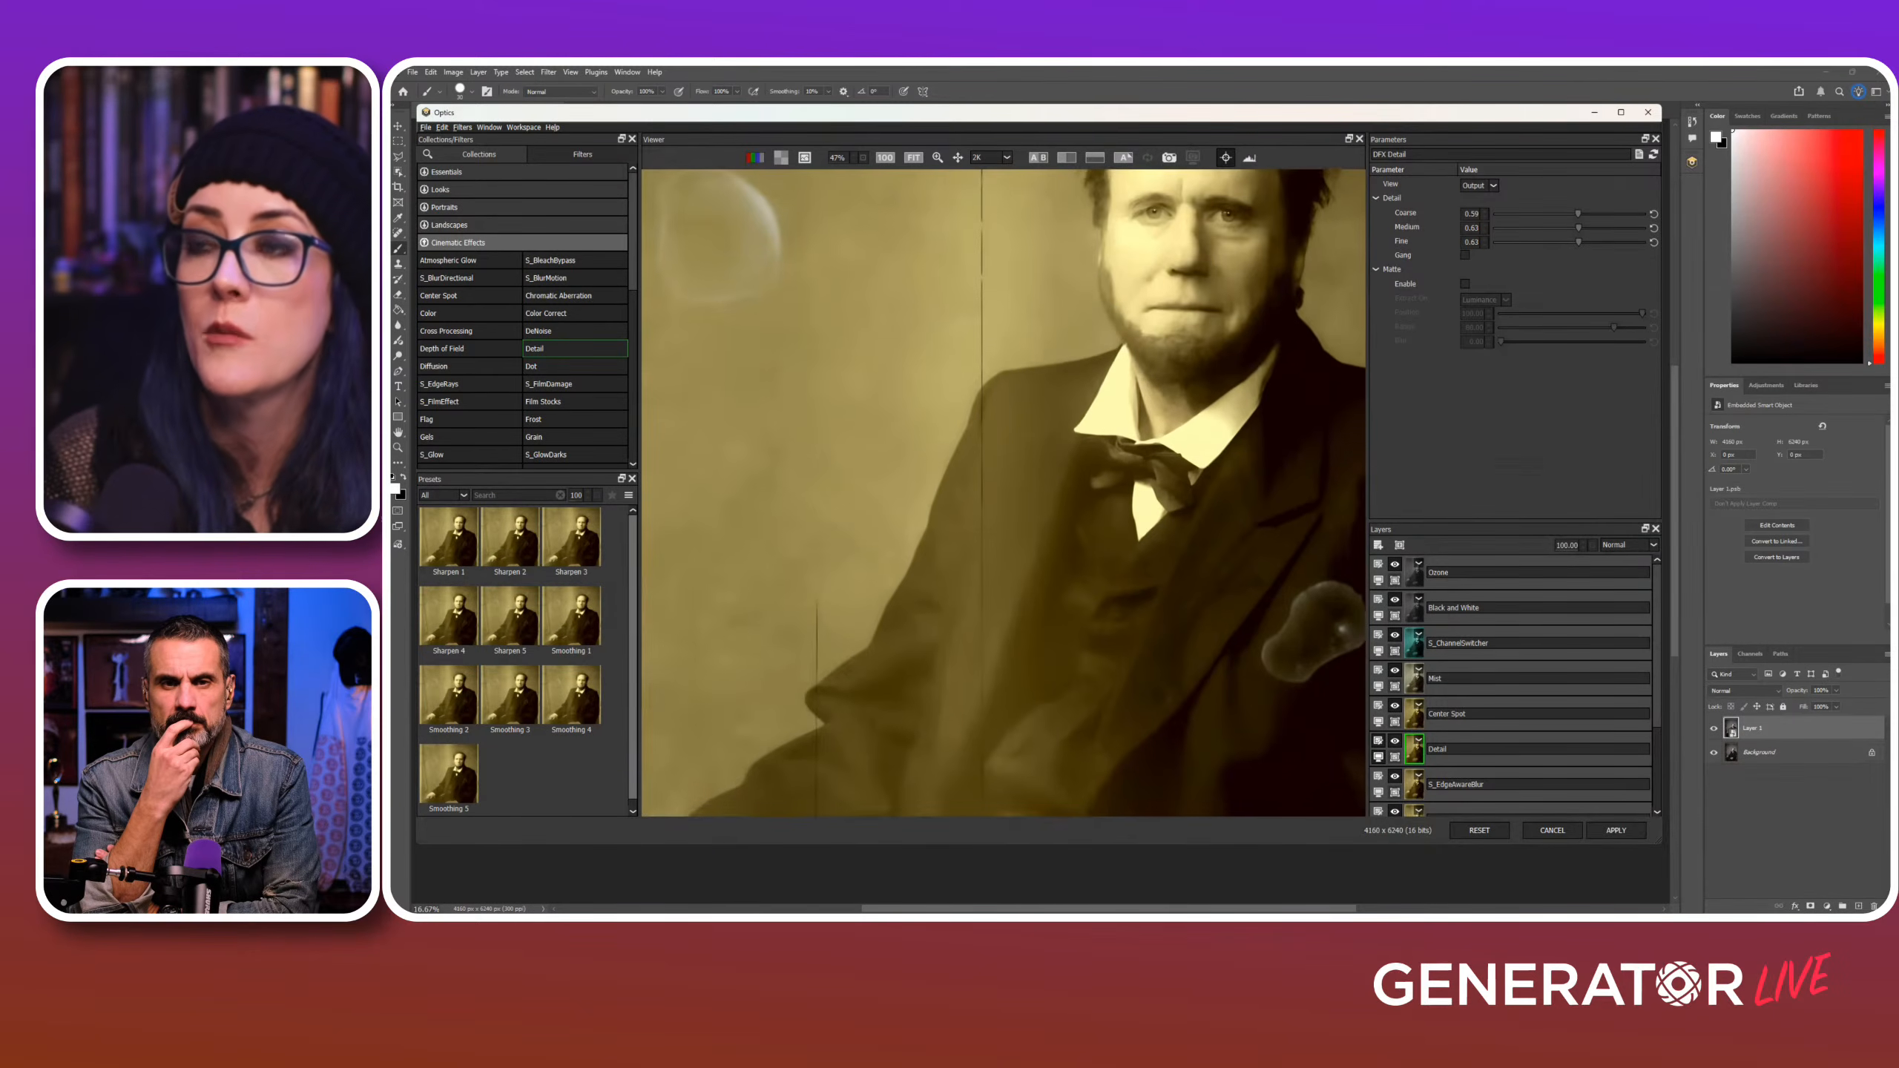
{"action": "left_click_drag", "start_coordinate": [1003, 493], "coordinate": [930, 673]}
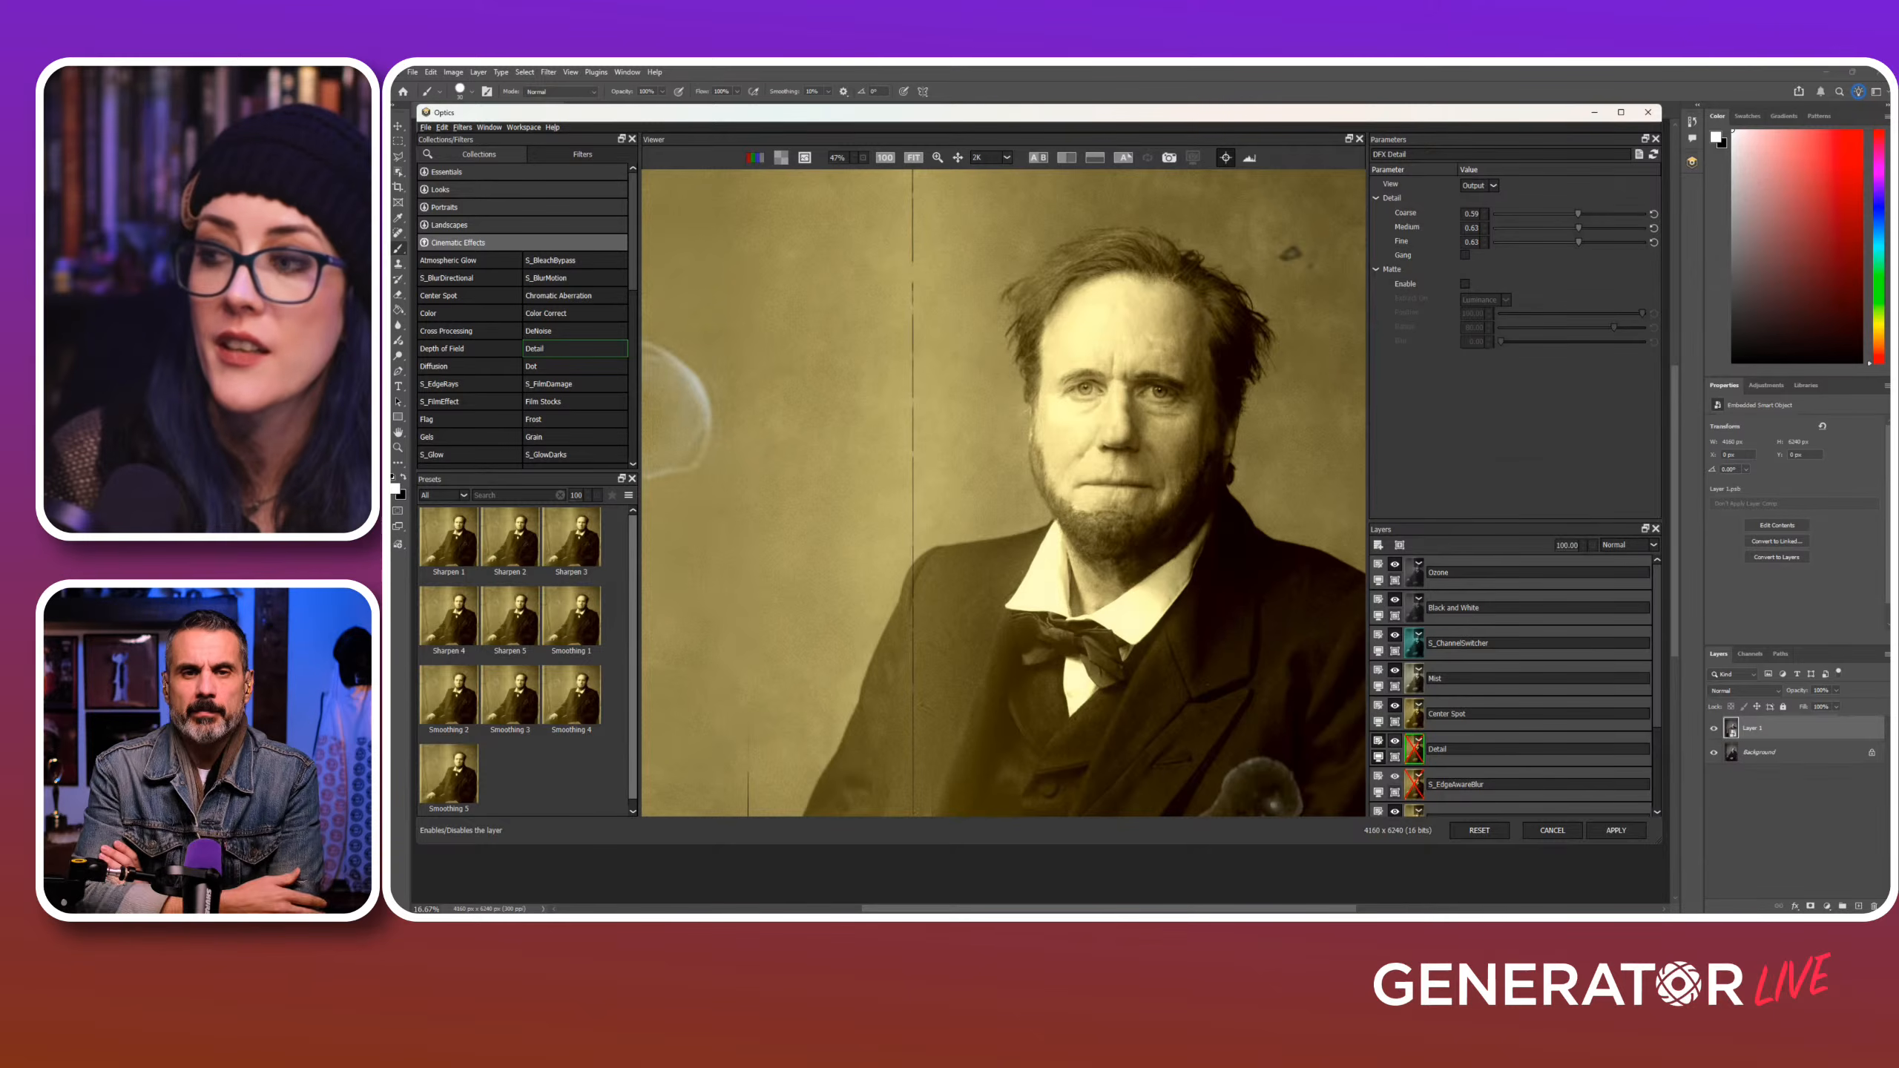
{"action": "left_click", "coordinate": [1395, 777]}
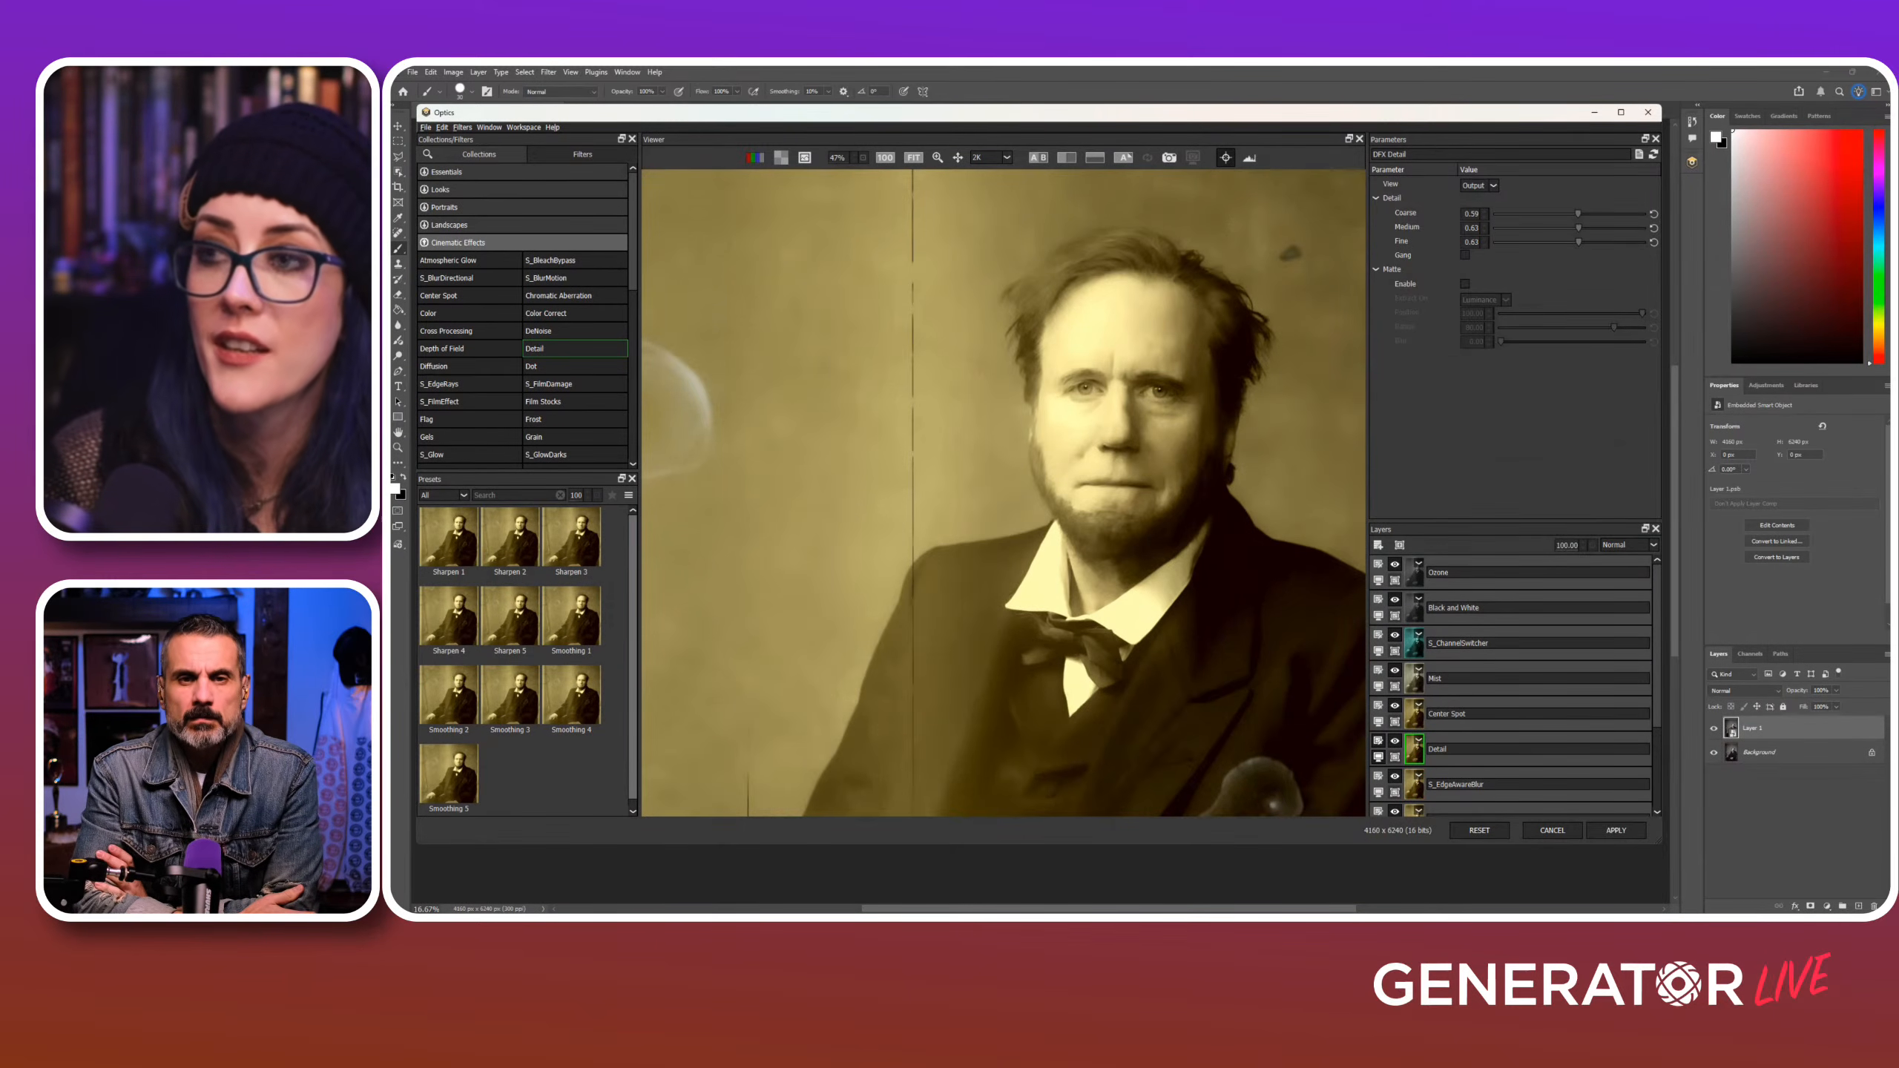
{"action": "scroll", "coordinate": [1018, 493], "scroll_direction": "down", "scroll_amount": 3}
{"action": "mouse_move", "coordinate": [1017, 494]}
{"action": "left_mouse_down"}
{"action": "mouse_move", "coordinate": [1046, 437]}
{"action": "mouse_move", "coordinate": [1004, 475]}
{"action": "left_mouse_up"}
{"action": "scroll", "coordinate": [1003, 495], "scroll_direction": "down", "scroll_amount": 2}
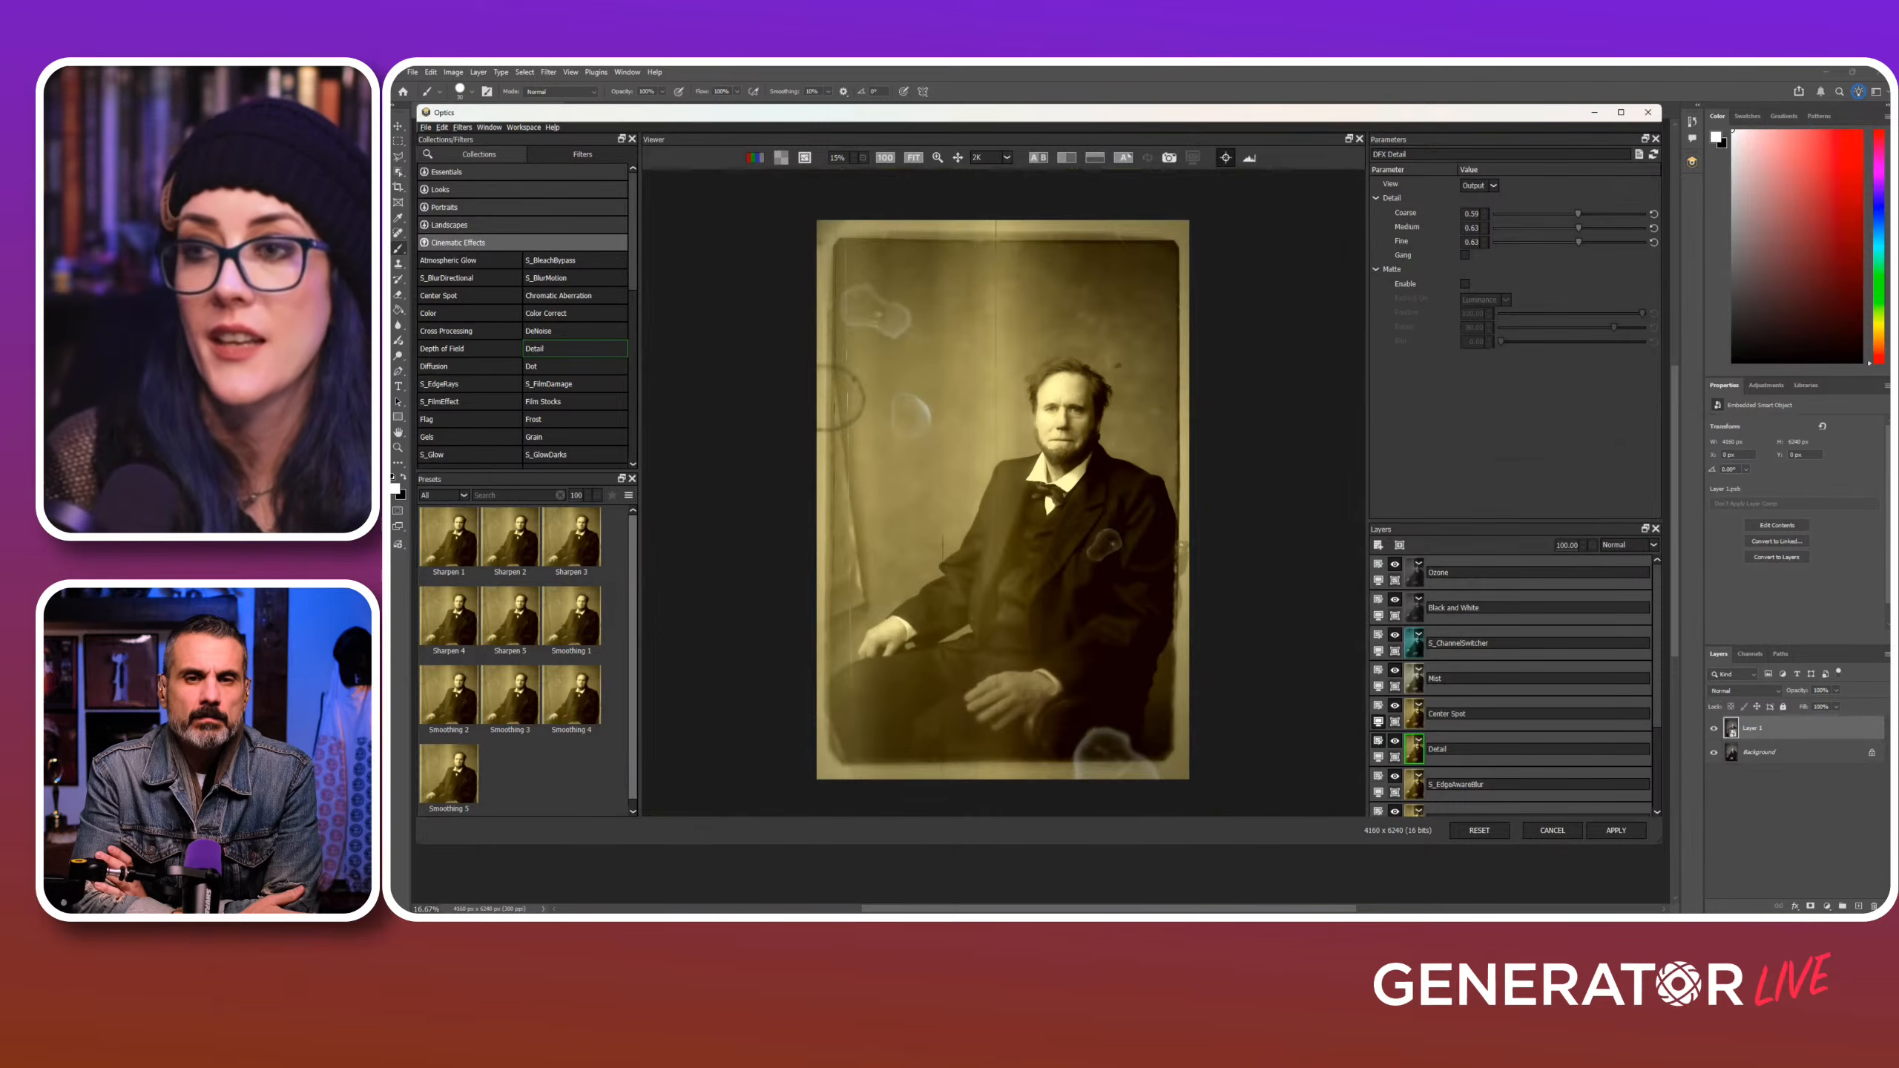
{"action": "scroll", "coordinate": [1059, 491], "scroll_direction": "up", "scroll_amount": 2}
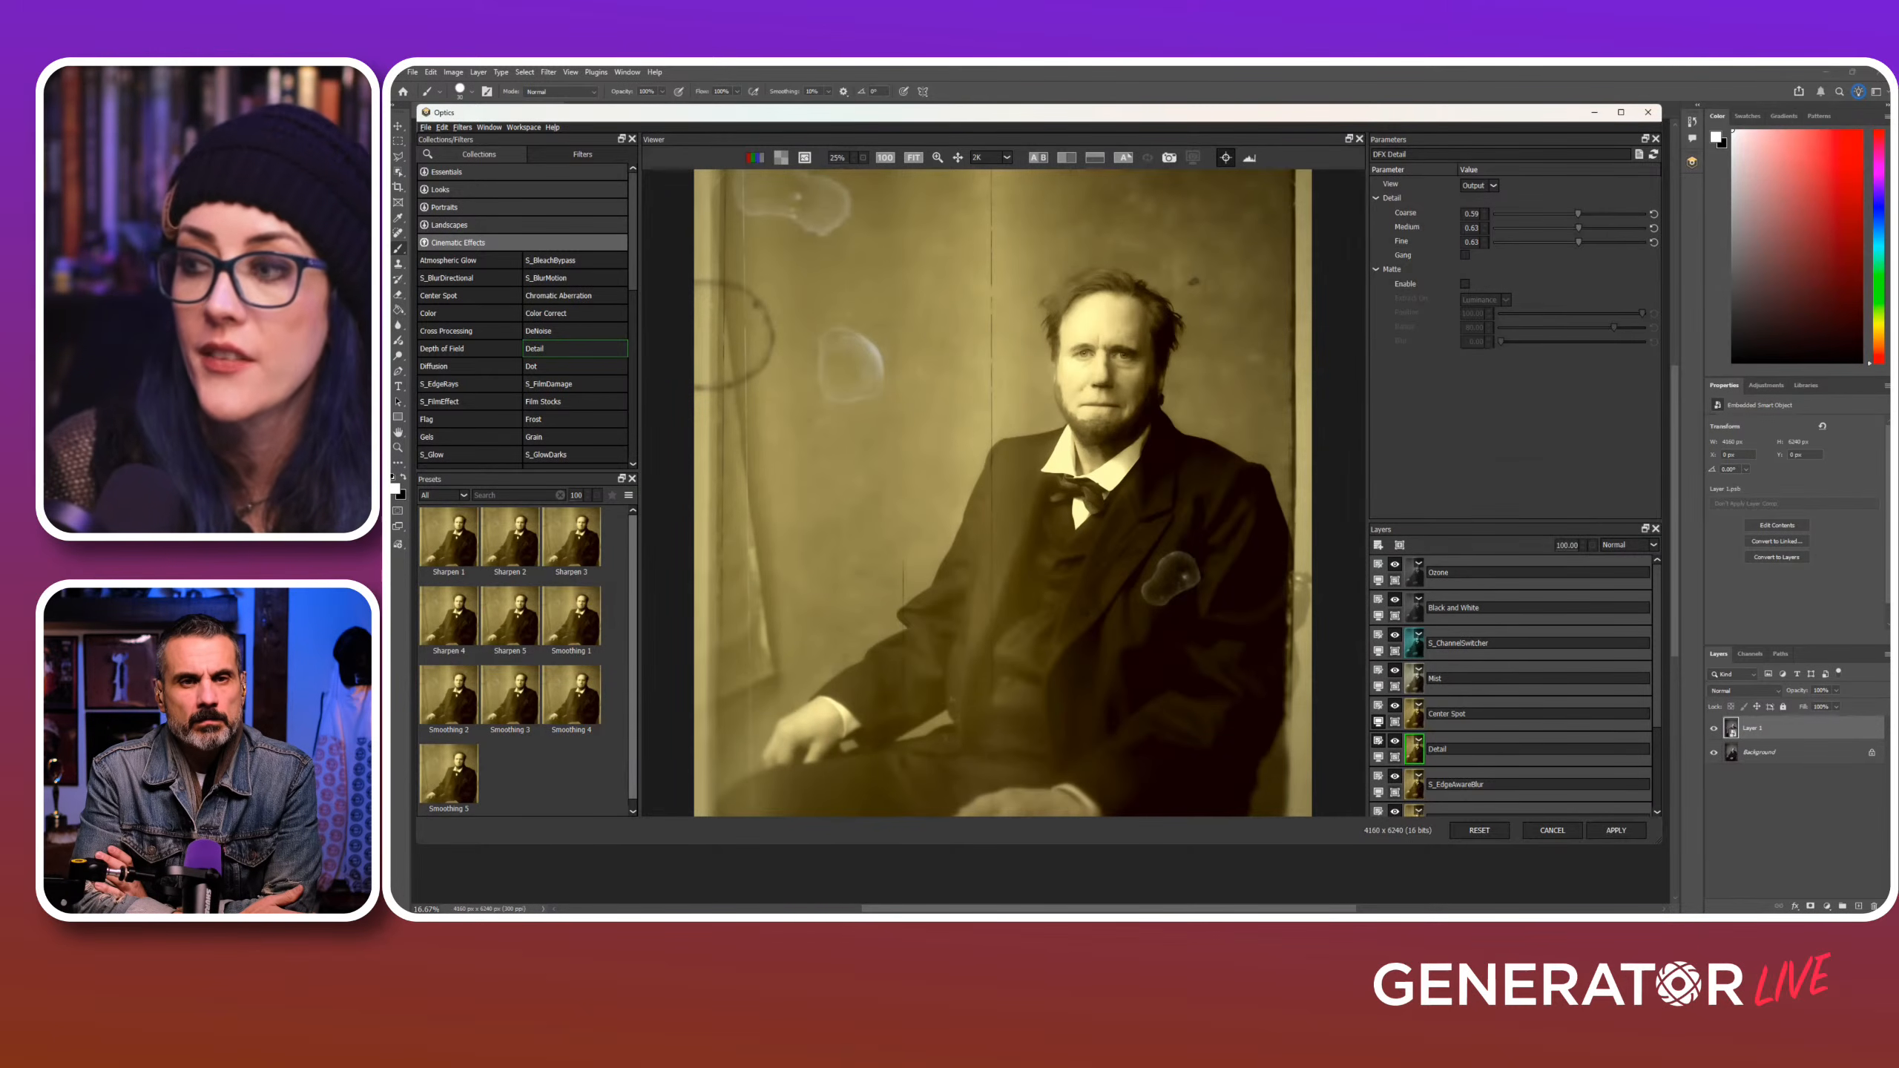
Step: Move the Center Spot layer's sharp area onto the man's face and reduce its radius to about 13
{"action": "left_click", "coordinate": [1414, 714]}
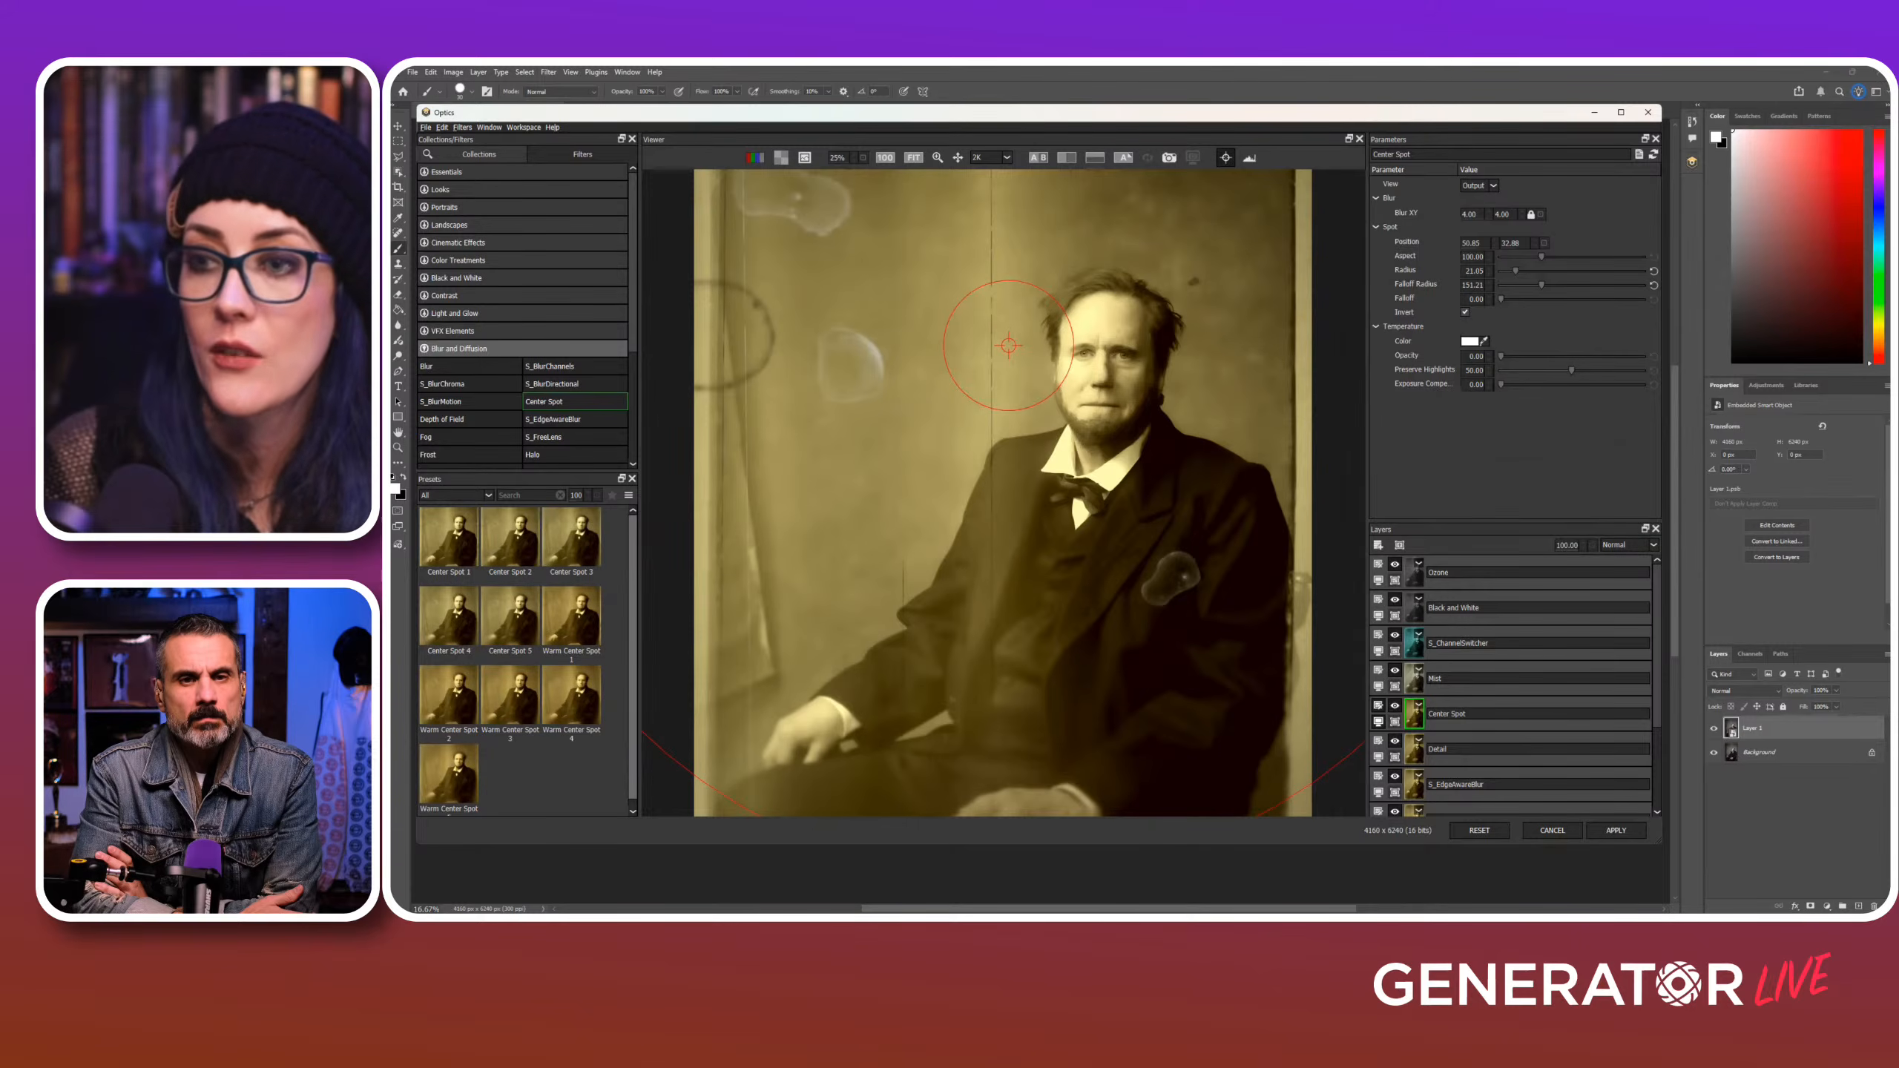
{"action": "scroll", "coordinate": [1004, 494], "scroll_direction": "down", "scroll_amount": 2}
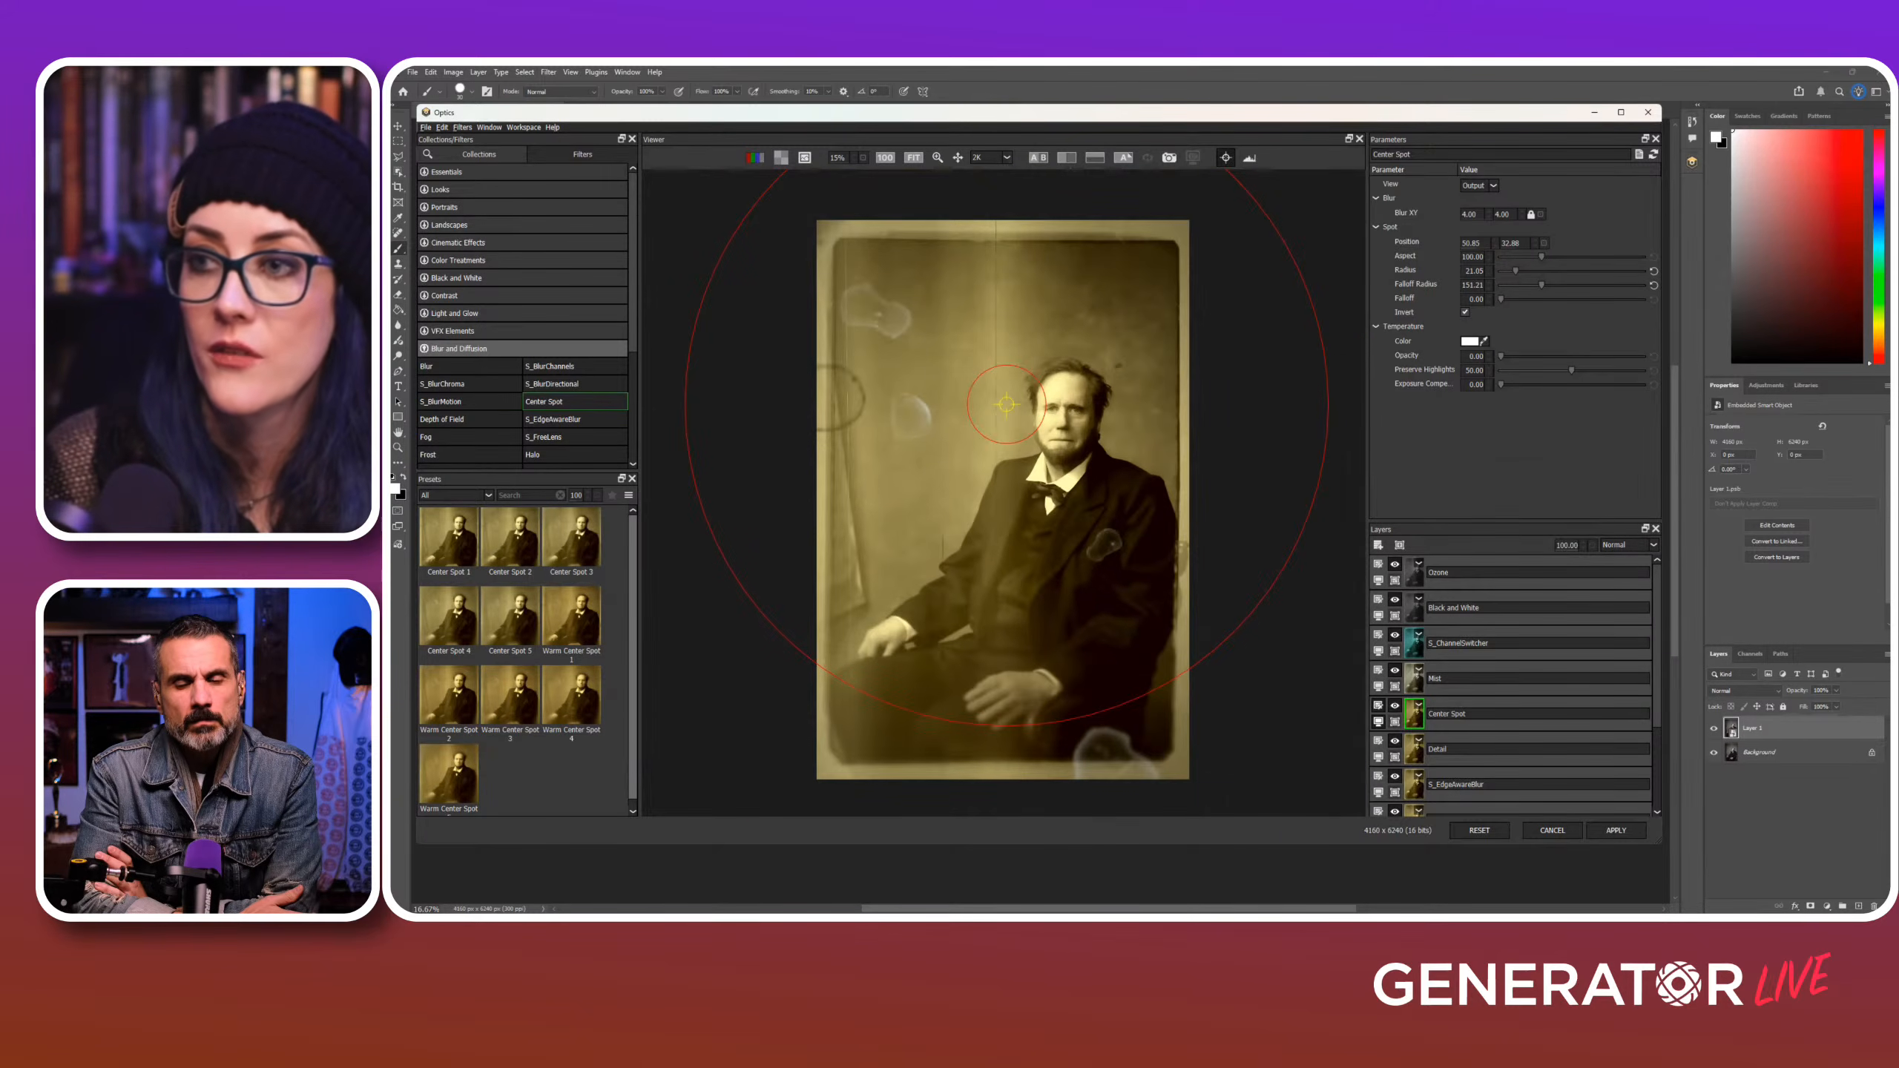
{"action": "left_click_drag", "start_coordinate": [1006, 405], "coordinate": [1069, 414]}
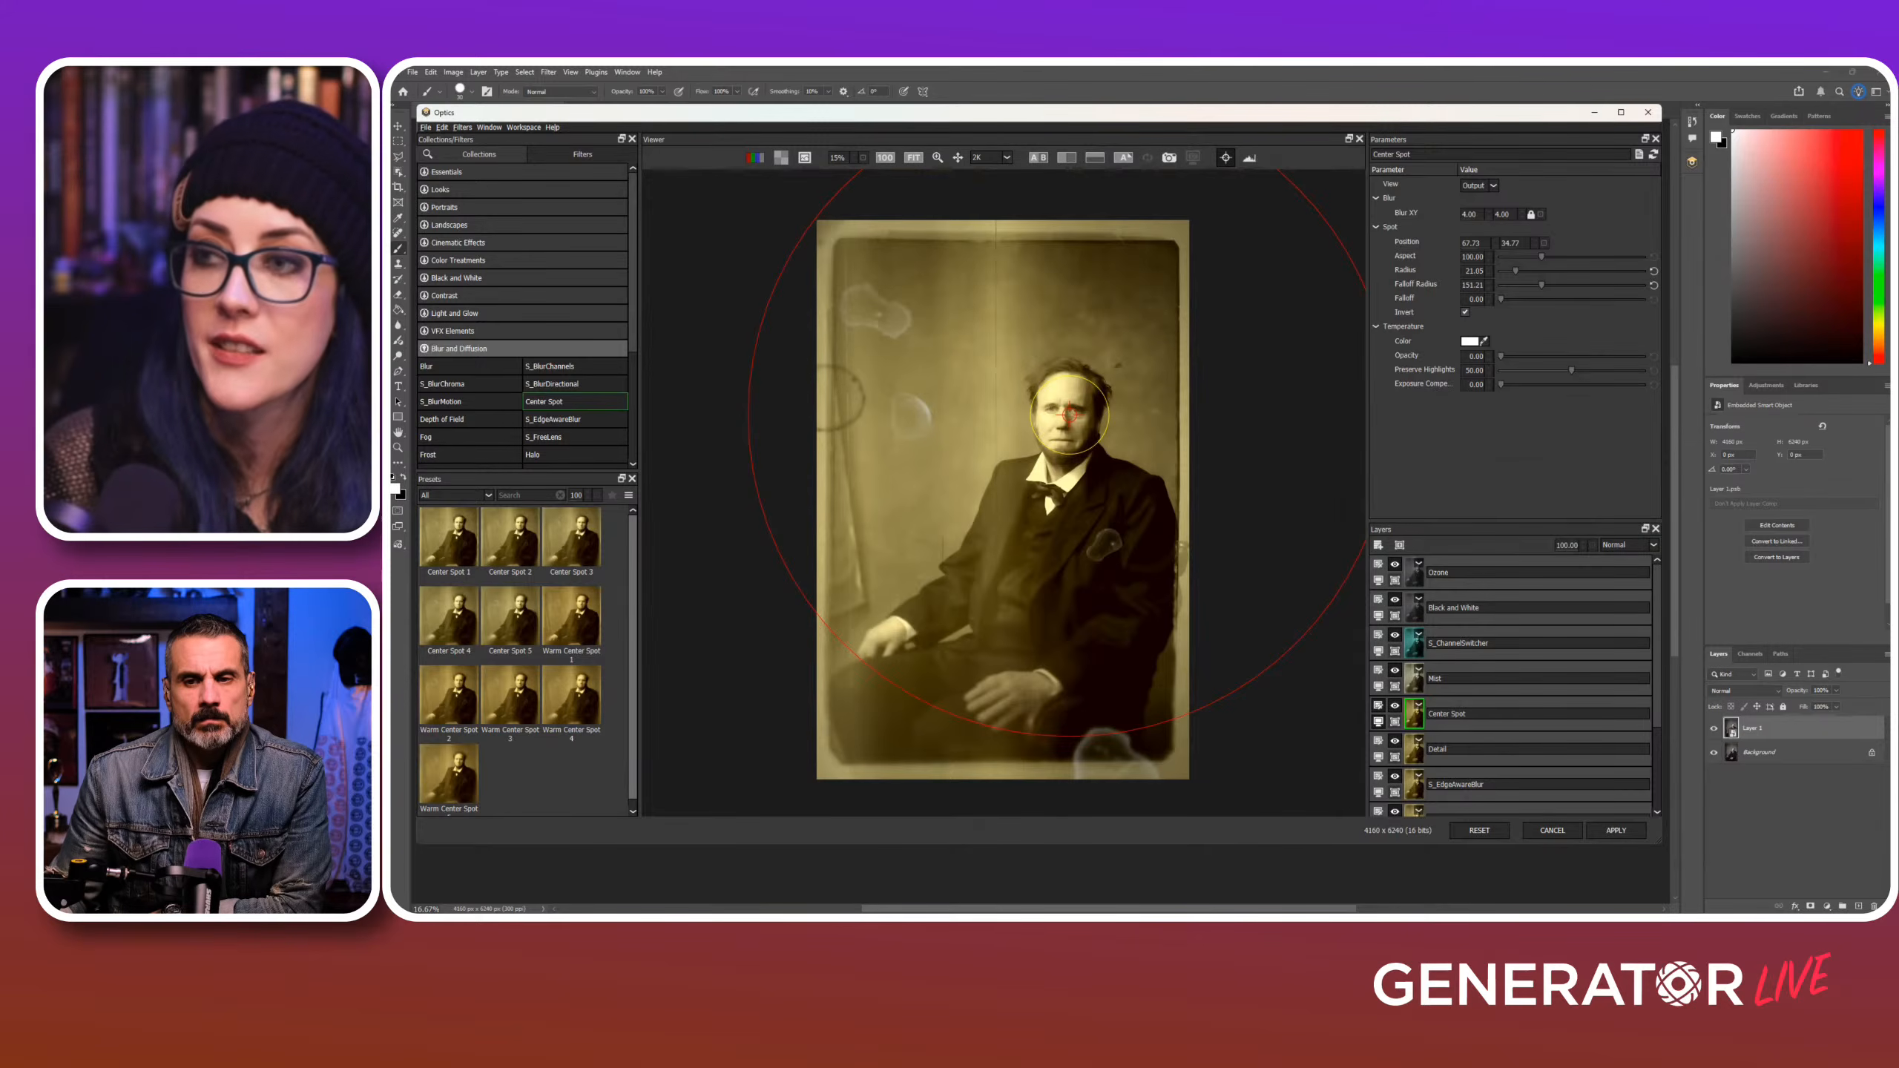
{"action": "left_click_drag", "start_coordinate": [1109, 415], "coordinate": [1095, 415]}
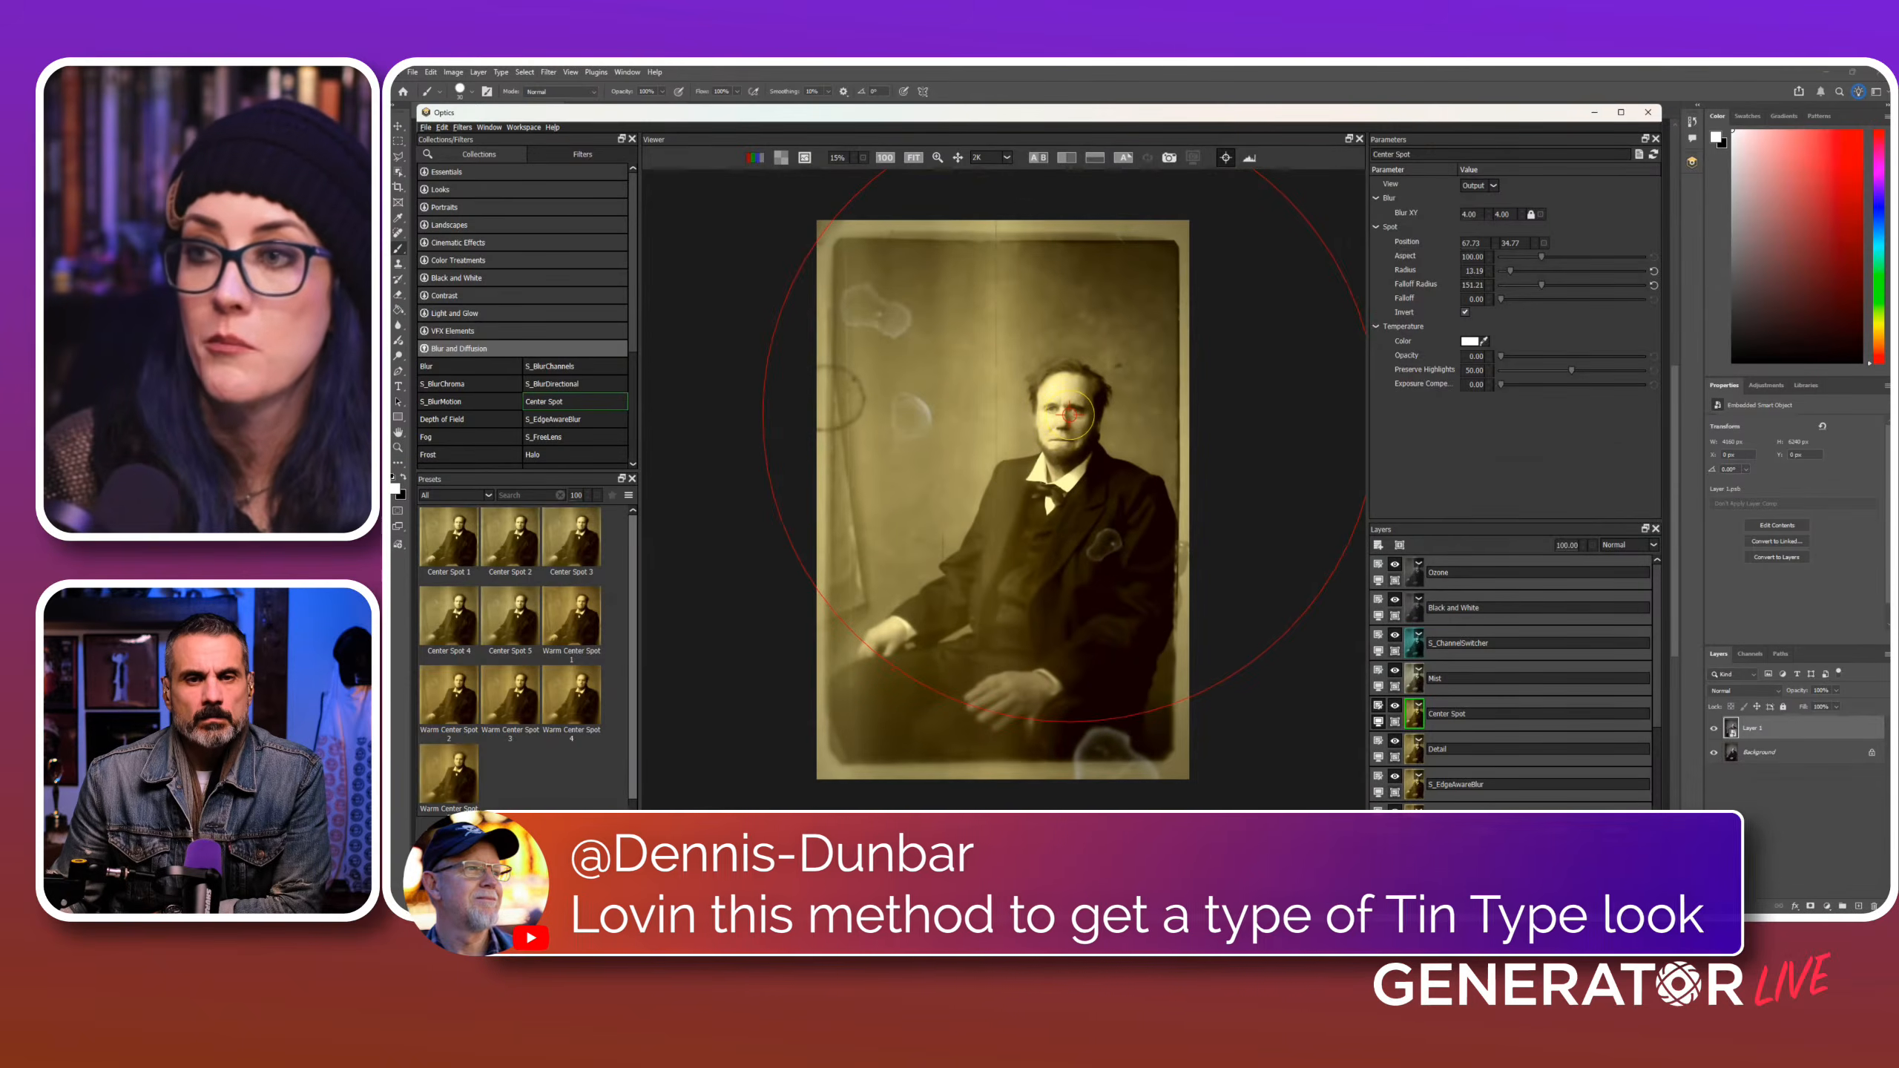
{"action": "scroll", "coordinate": [1095, 415], "scroll_direction": "up", "scroll_amount": 1}
{"action": "left_click_drag", "start_coordinate": [1113, 363], "coordinate": [1093, 355]}
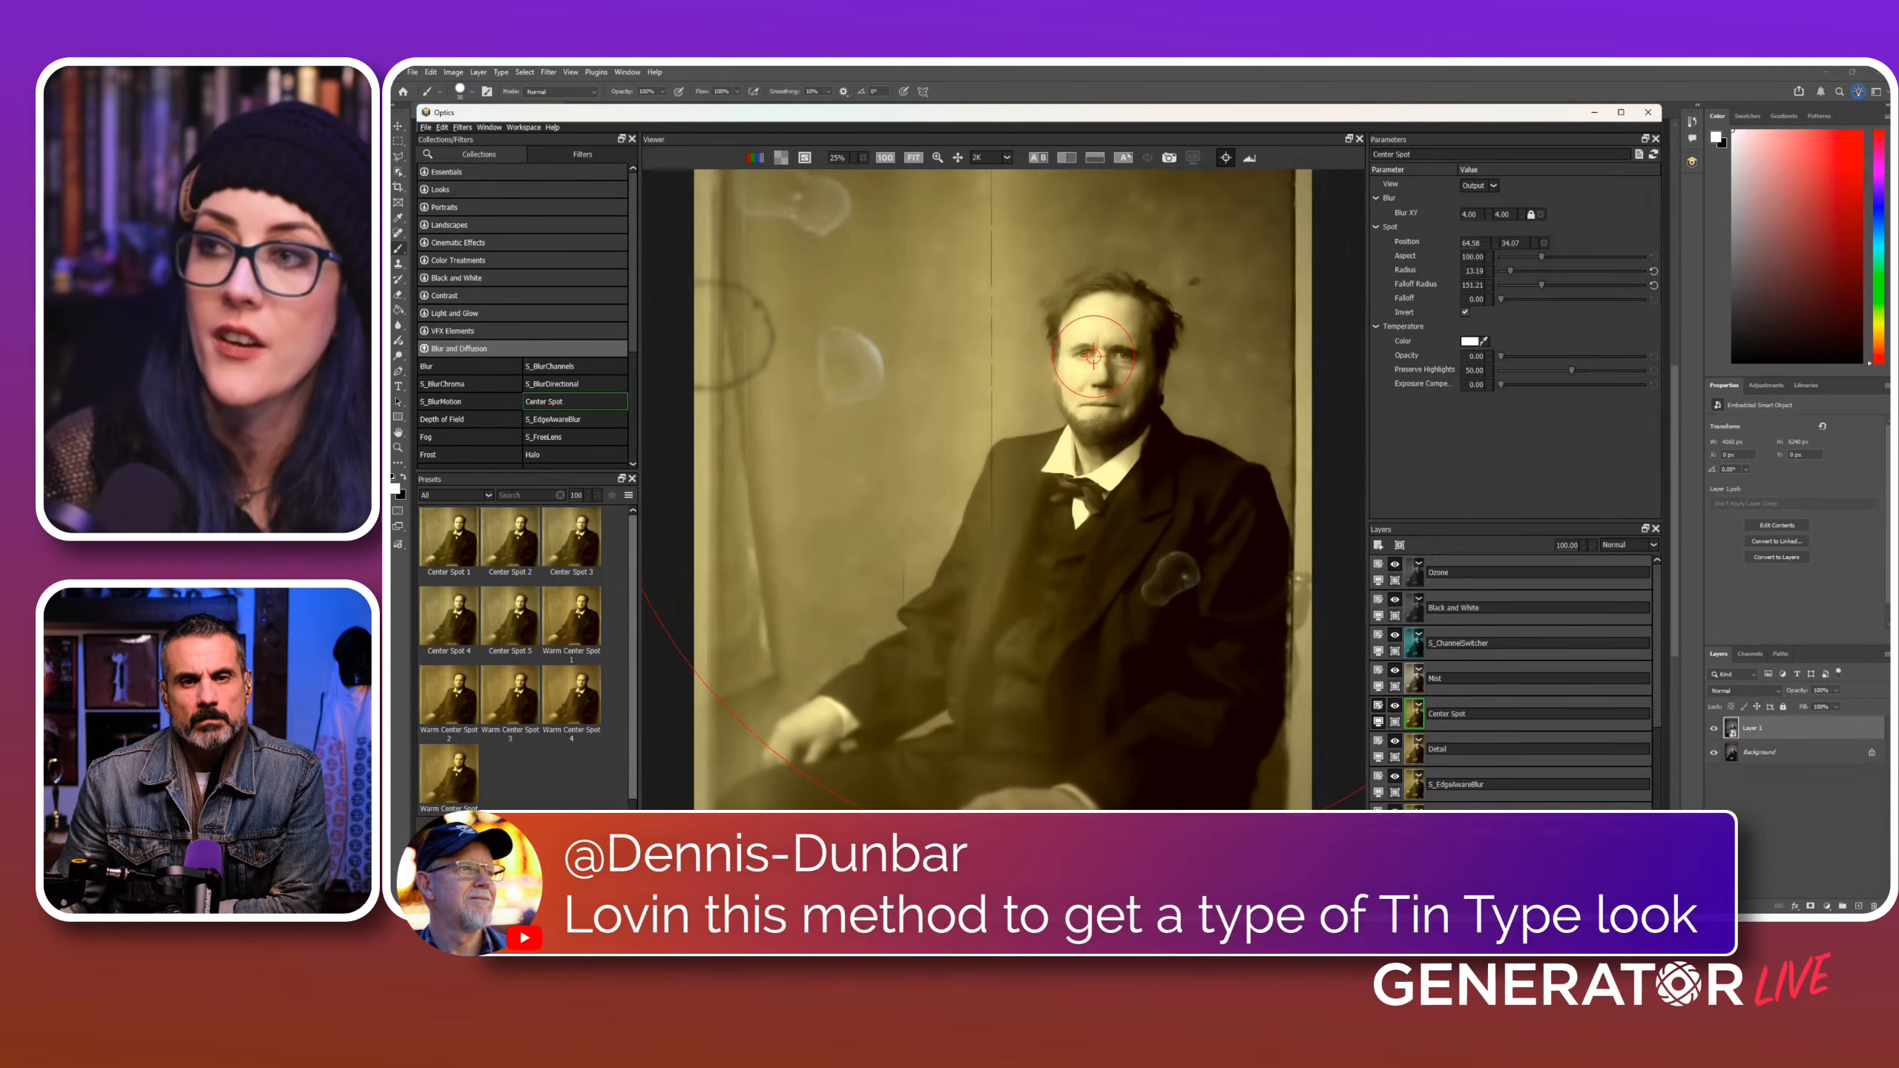
Step: Fine-tune the Center Spot radius so its inner circle covers most of the man's face
{"action": "key", "text": "ctrl+plus"}
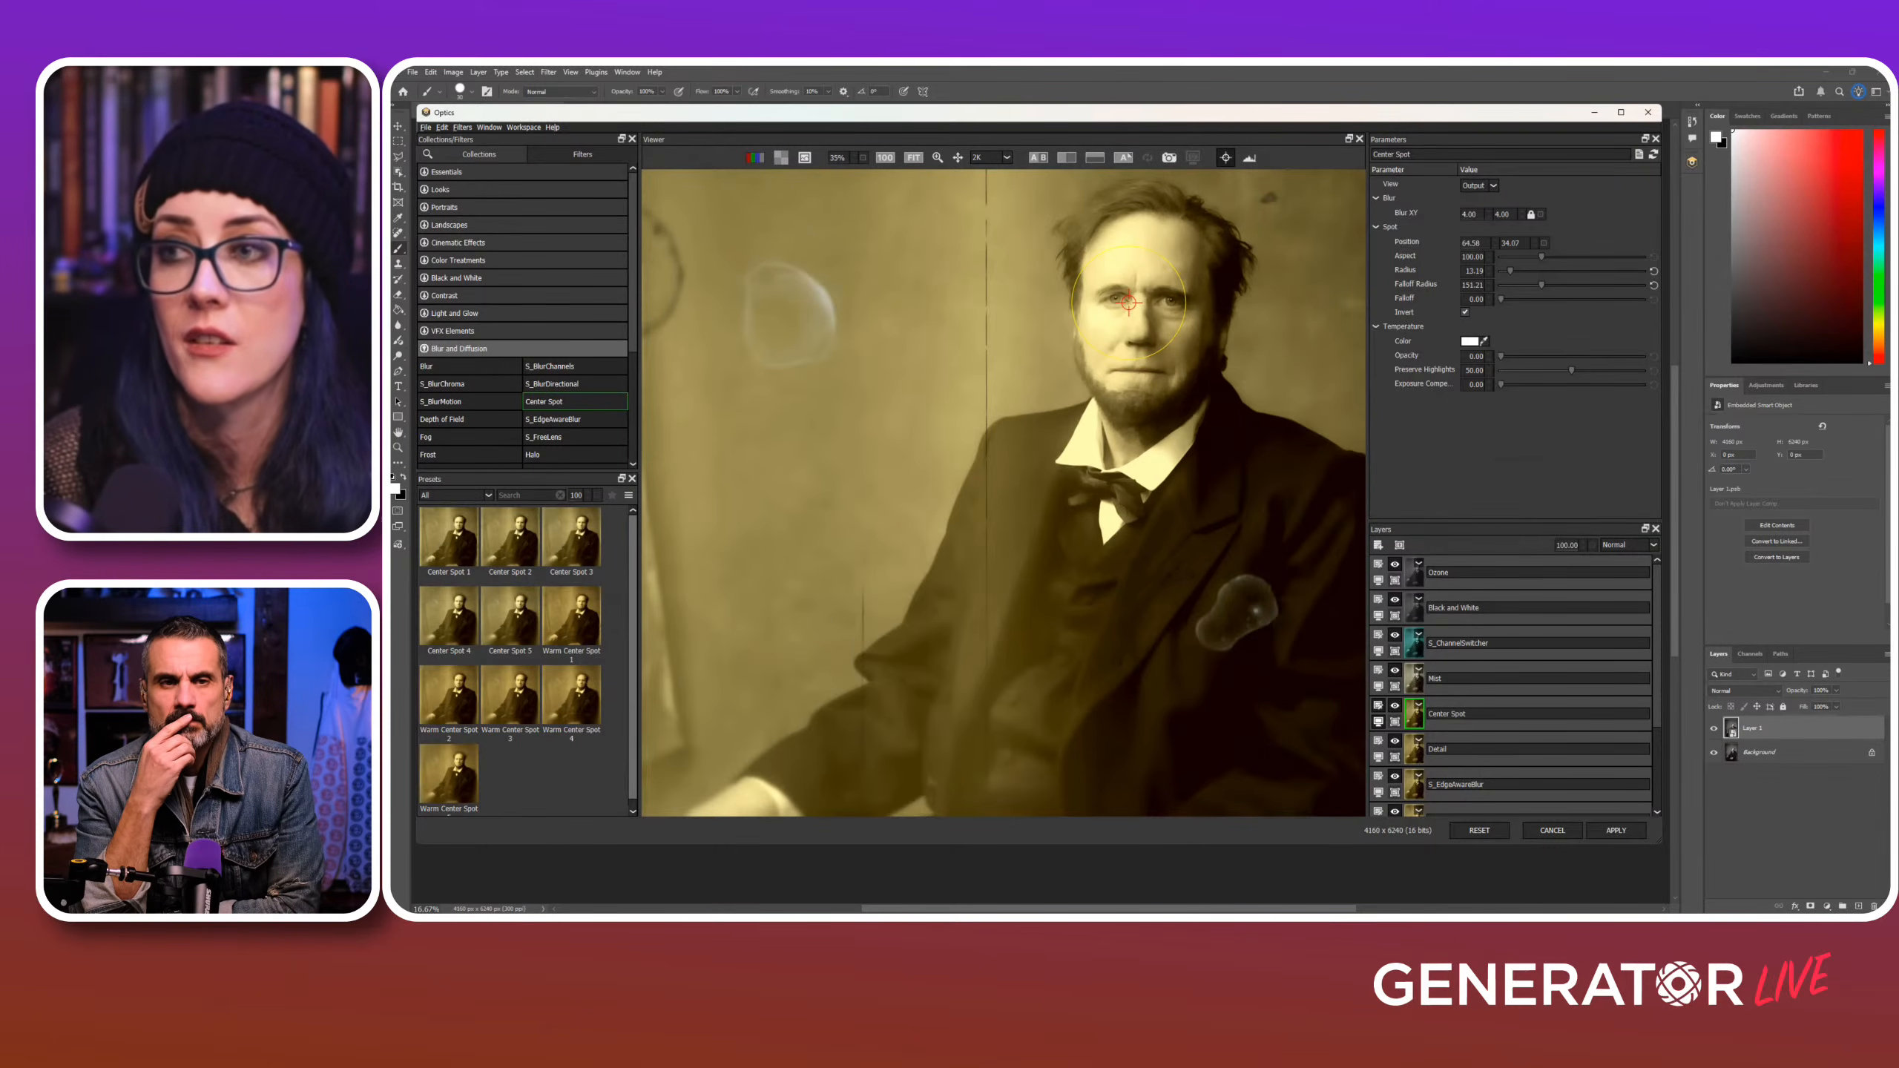
{"action": "left_click_drag", "start_coordinate": [1171, 341], "coordinate": [1155, 327]}
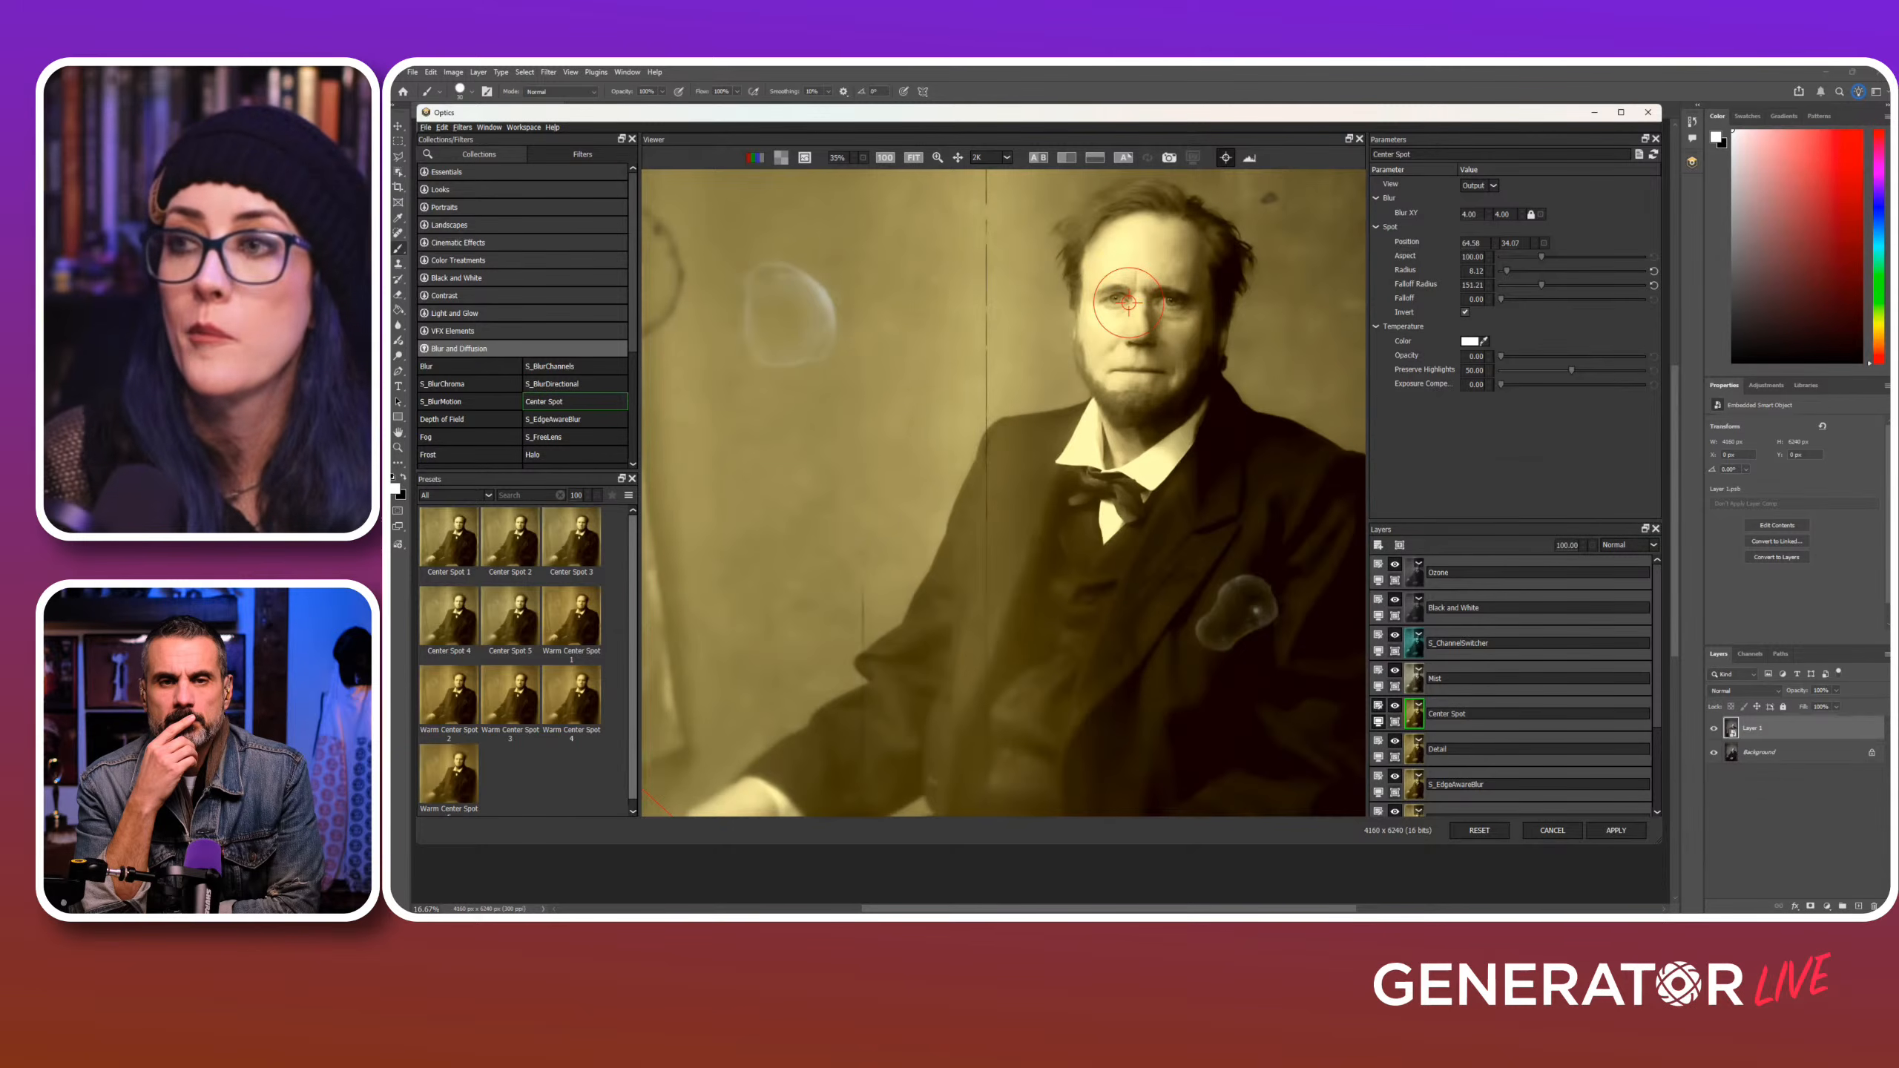
{"action": "left_click_drag", "start_coordinate": [1155, 327], "coordinate": [1179, 351]}
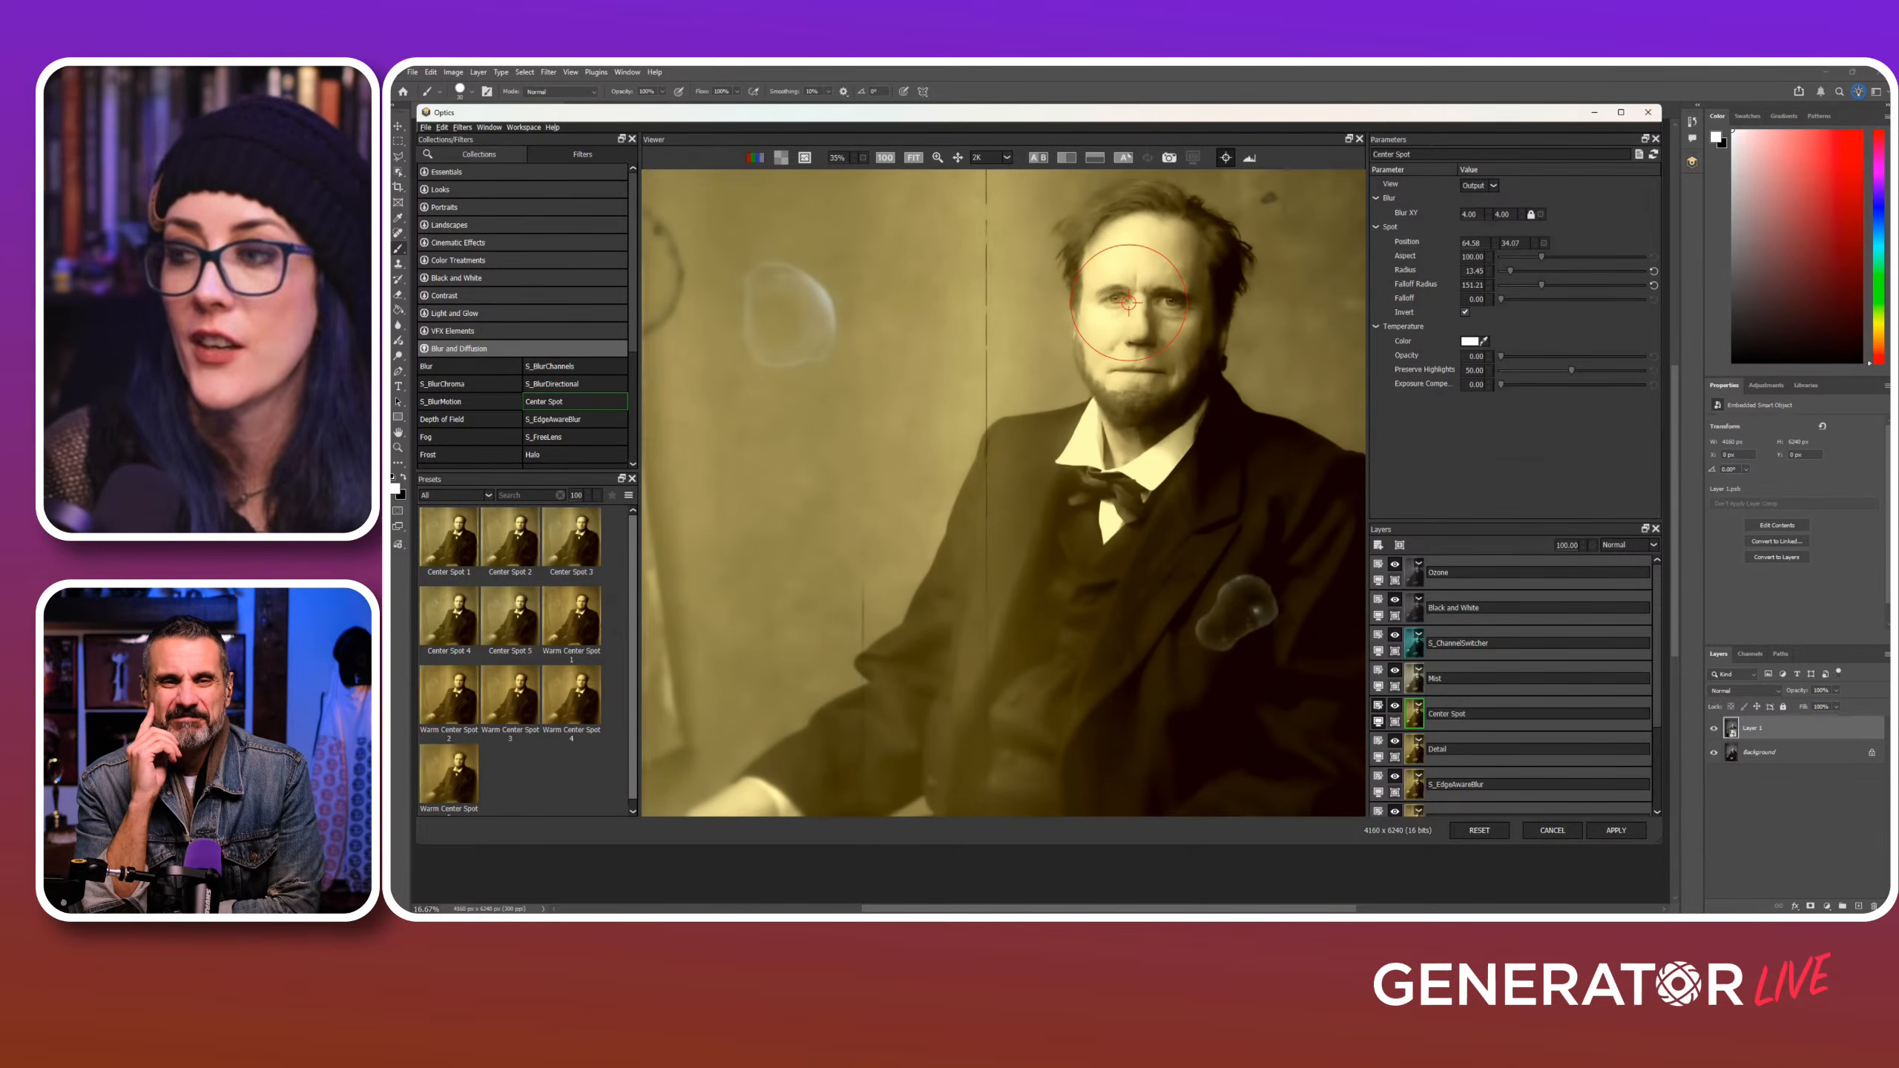
Step: Examine what the Mist and S_ChannelSwitcher layers contribute to the tintype look, both on the whole portrait and closer up
{"action": "left_click", "coordinate": [1413, 678]}
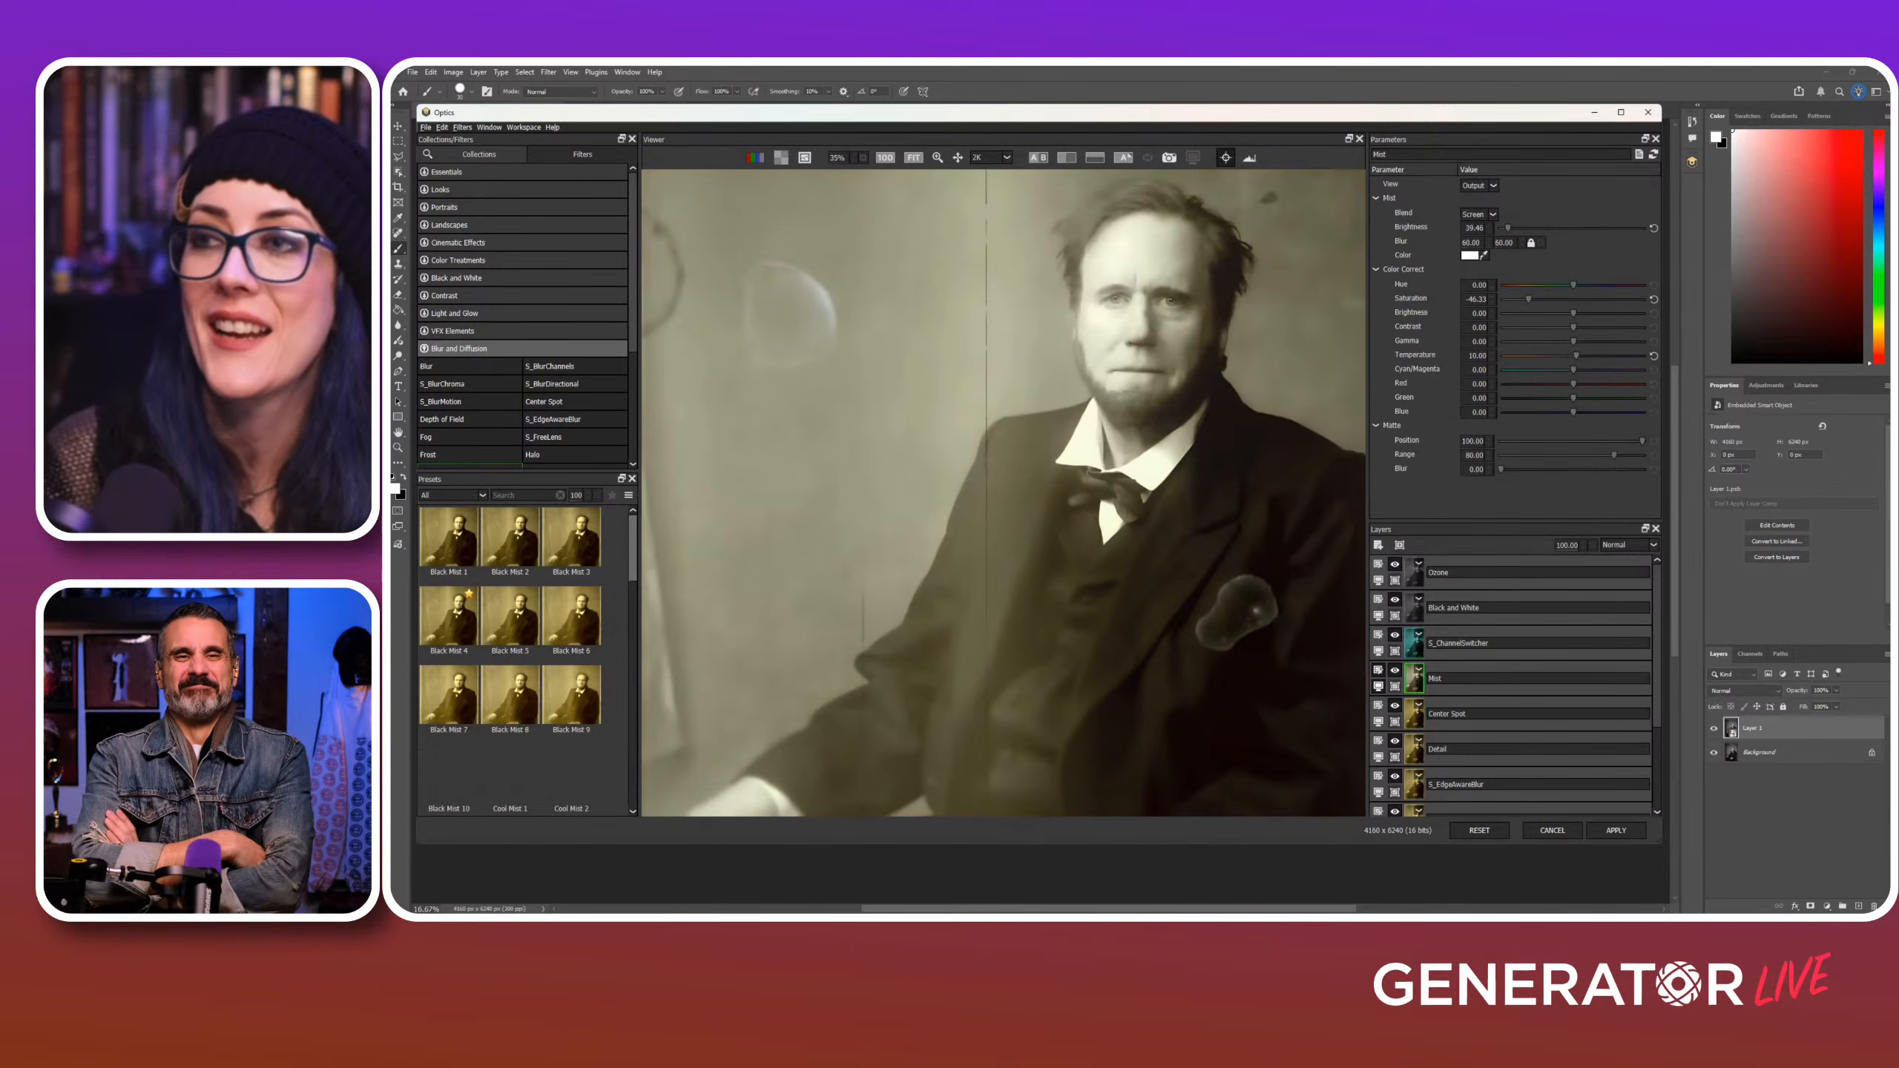
{"action": "key", "text": "ctrl+minus"}
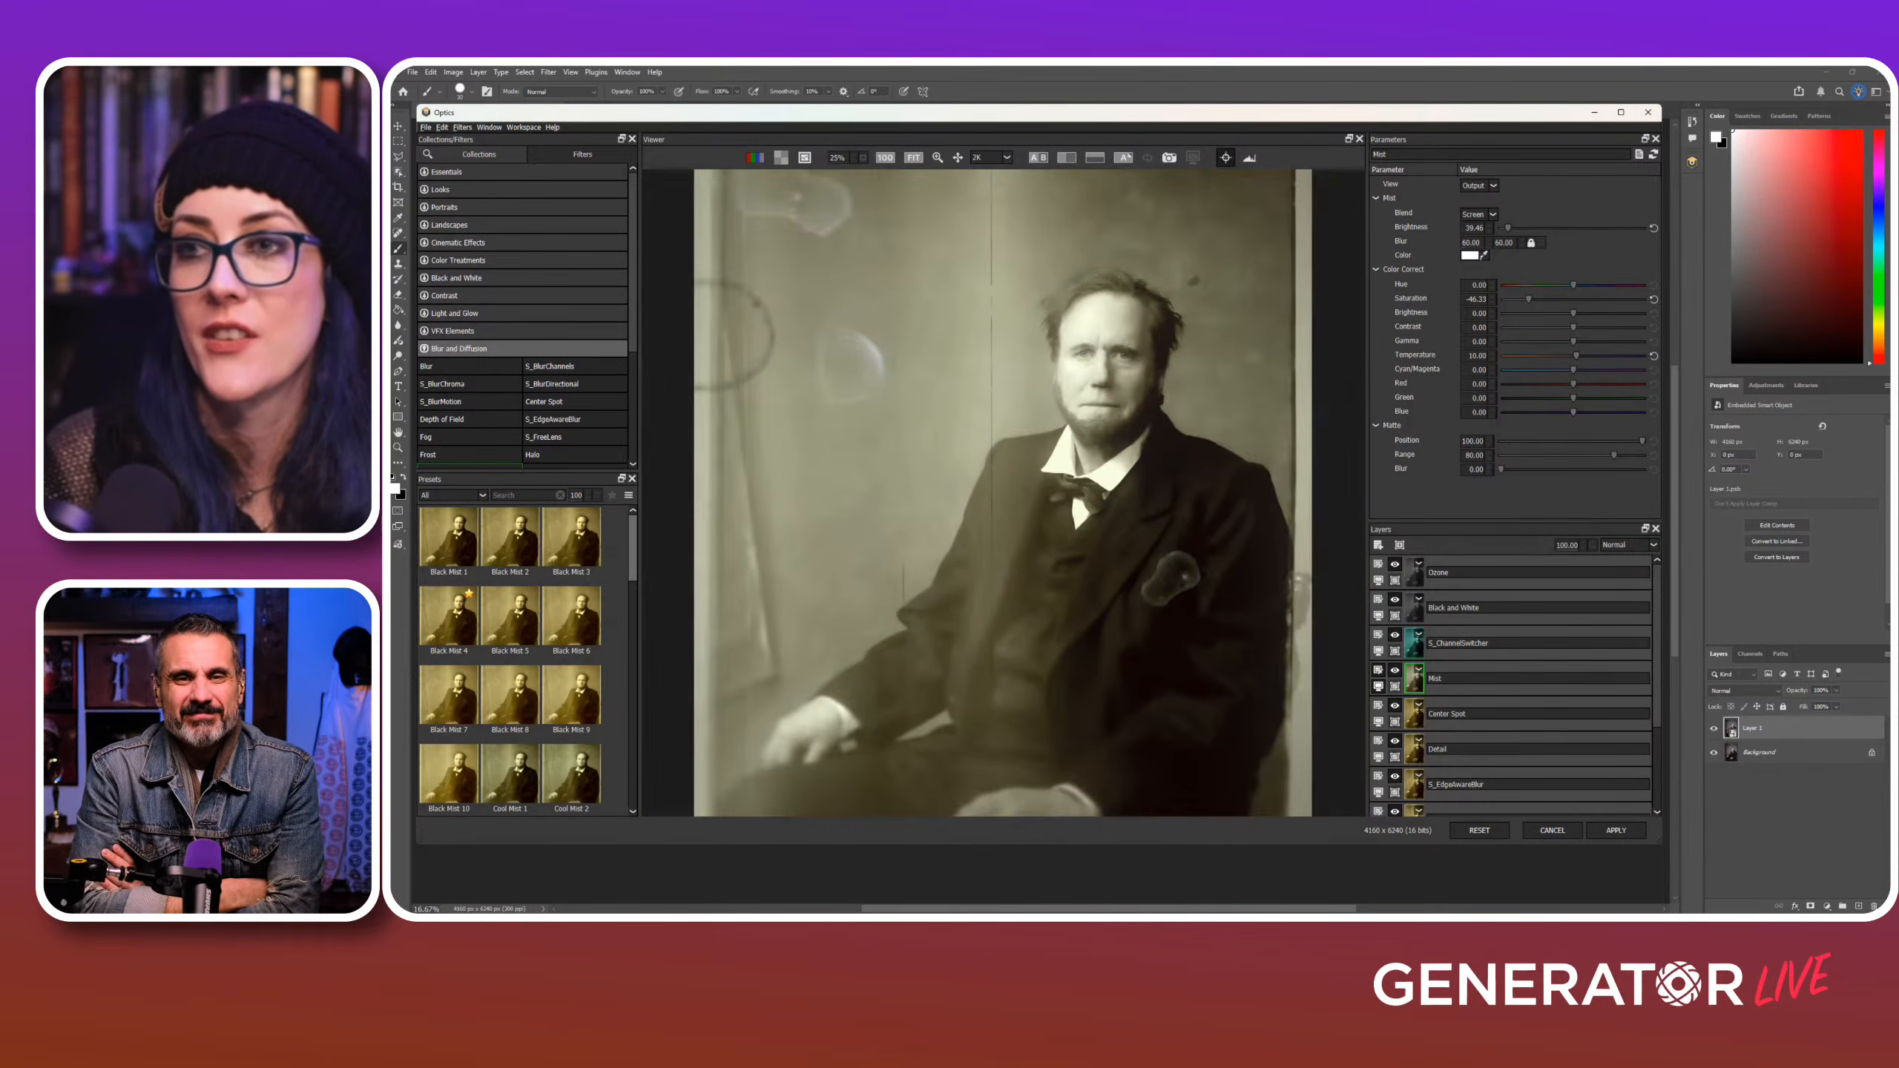
{"action": "key", "text": "ctrl+minus"}
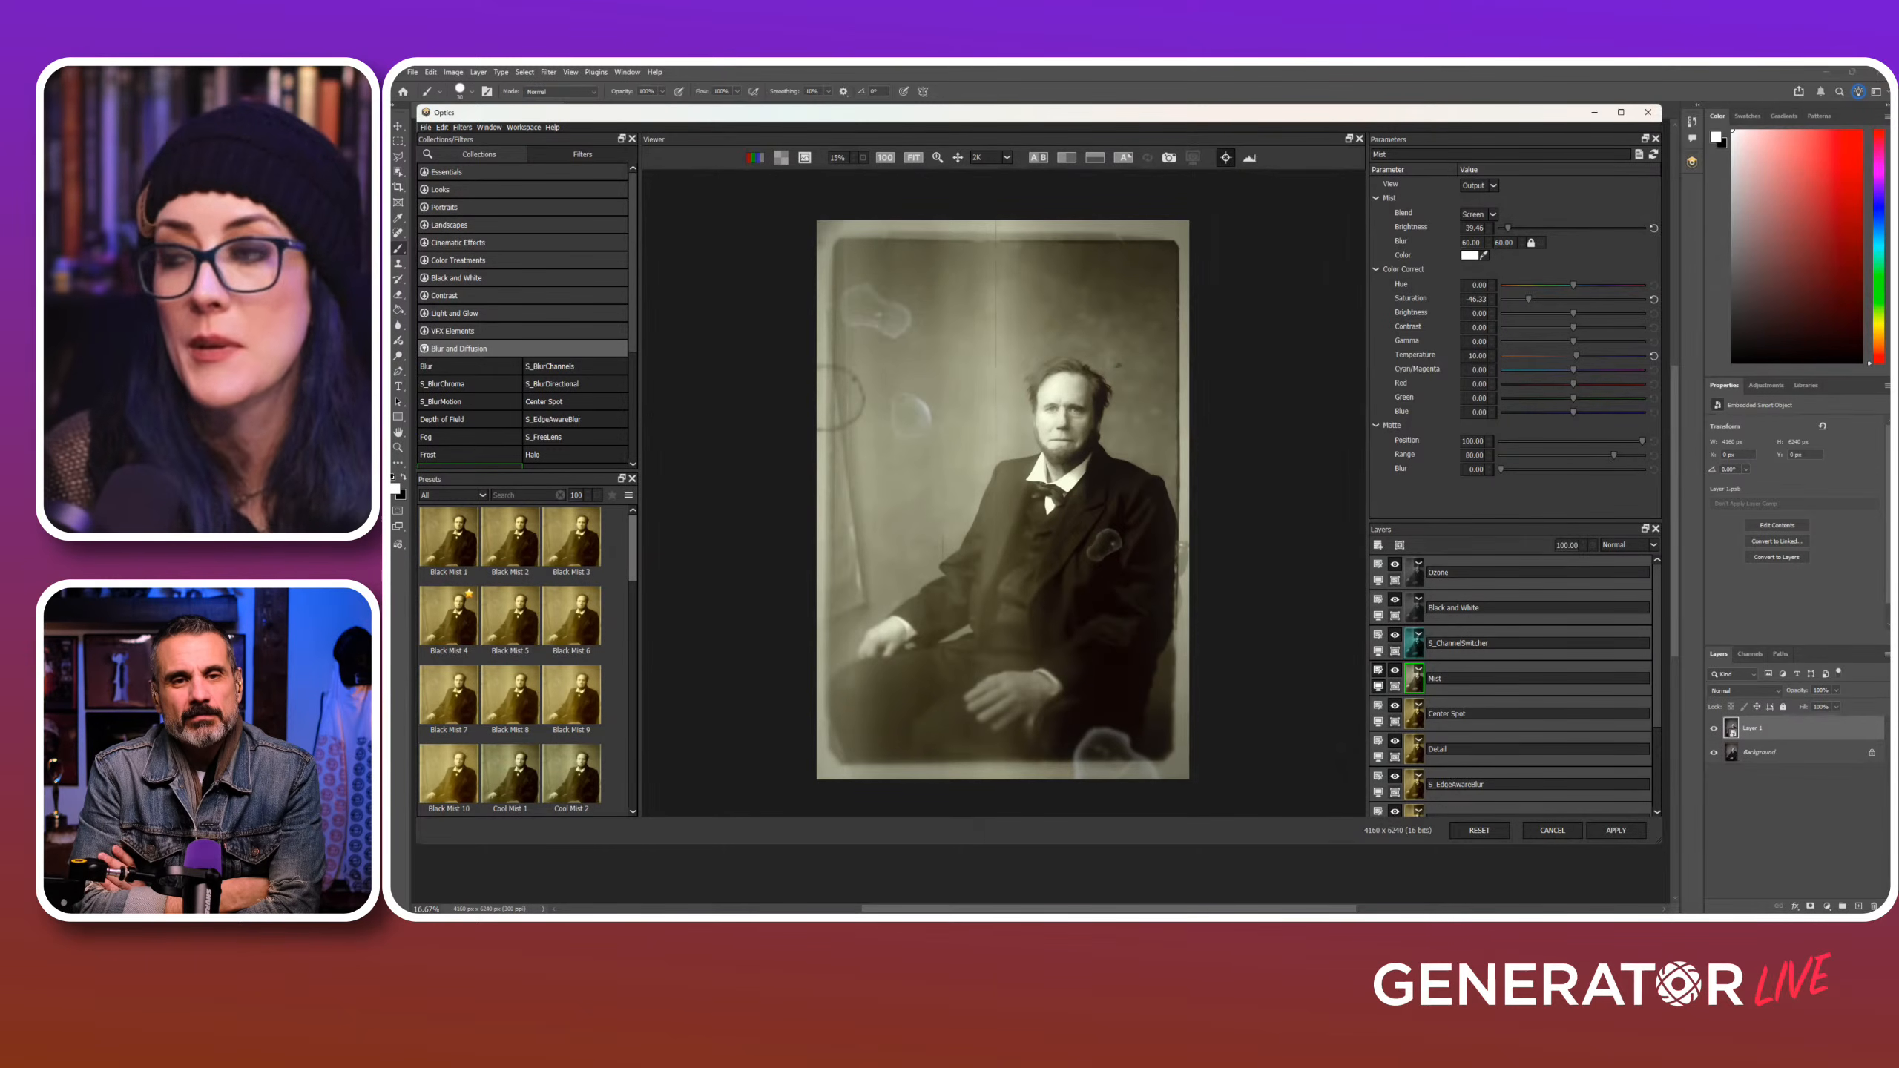
{"action": "left_click", "coordinate": [1413, 644]}
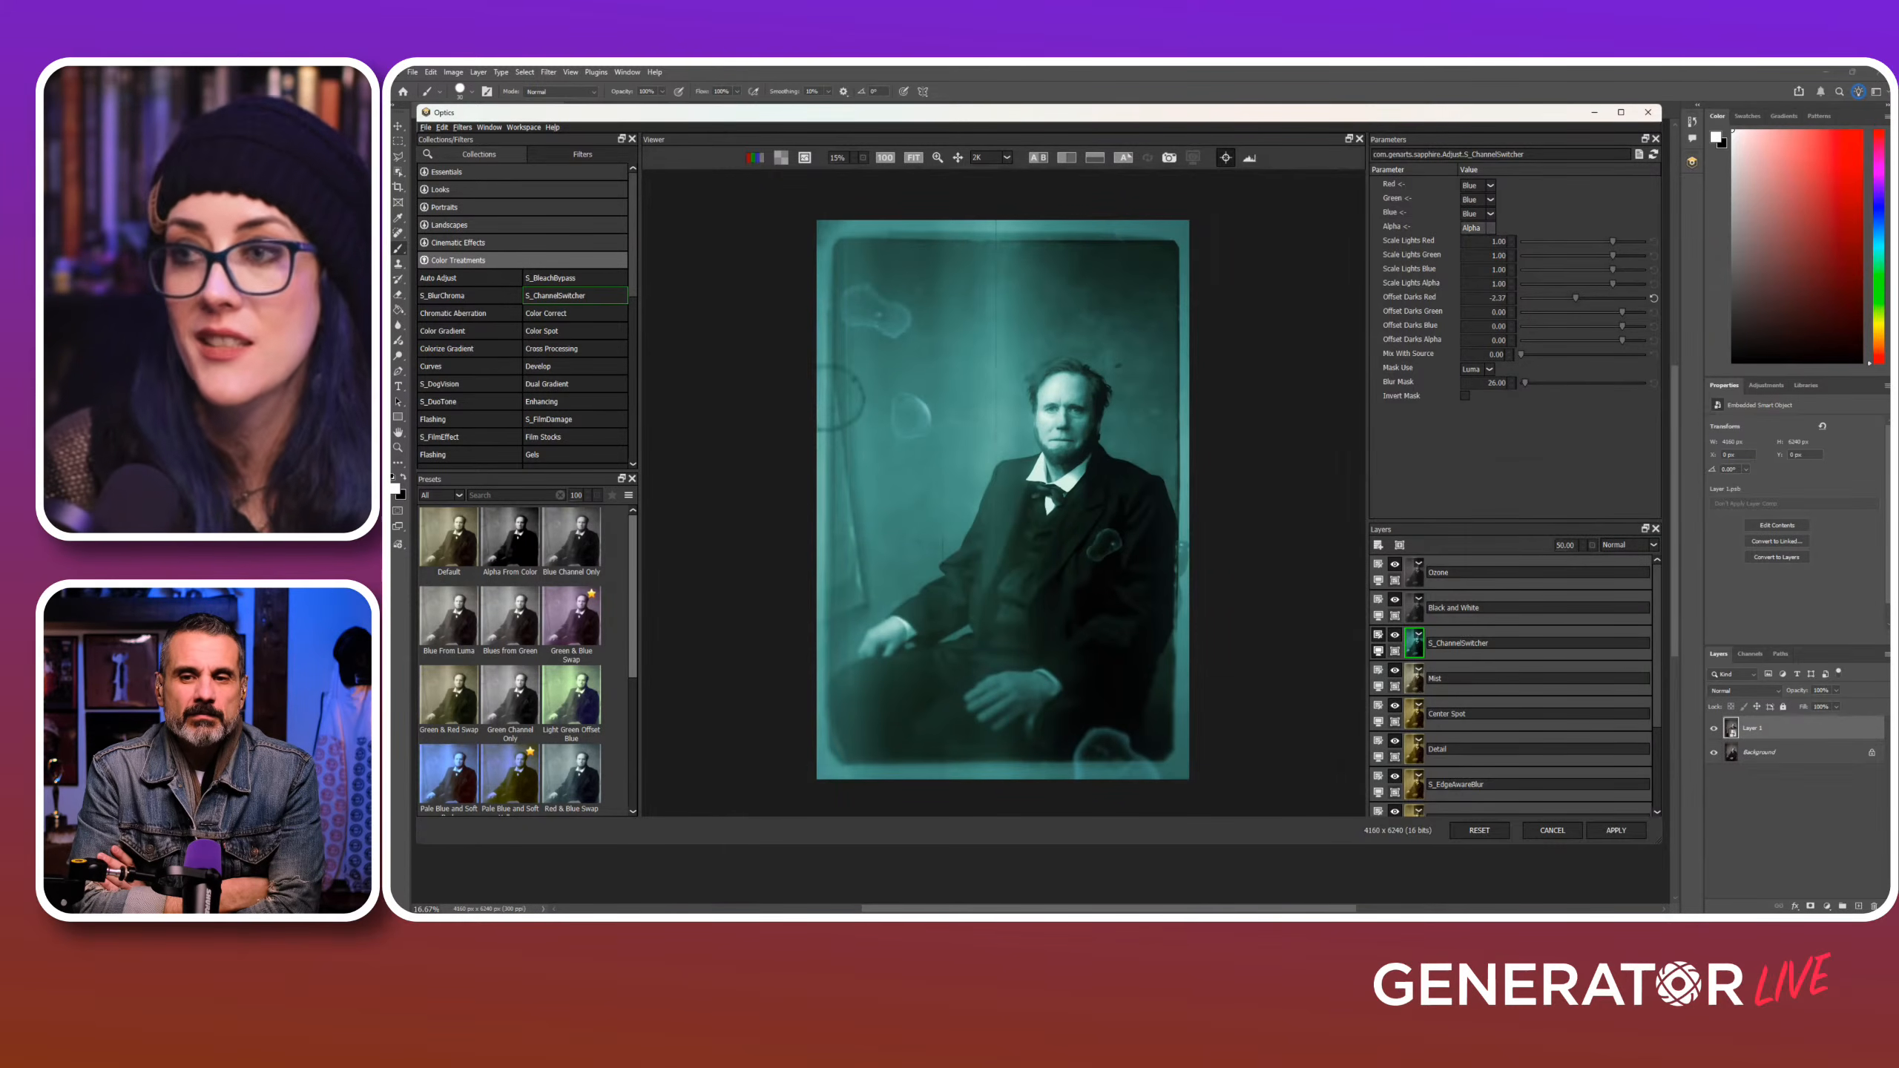
{"action": "scroll", "coordinate": [1003, 494], "scroll_direction": "up", "scroll_amount": 5}
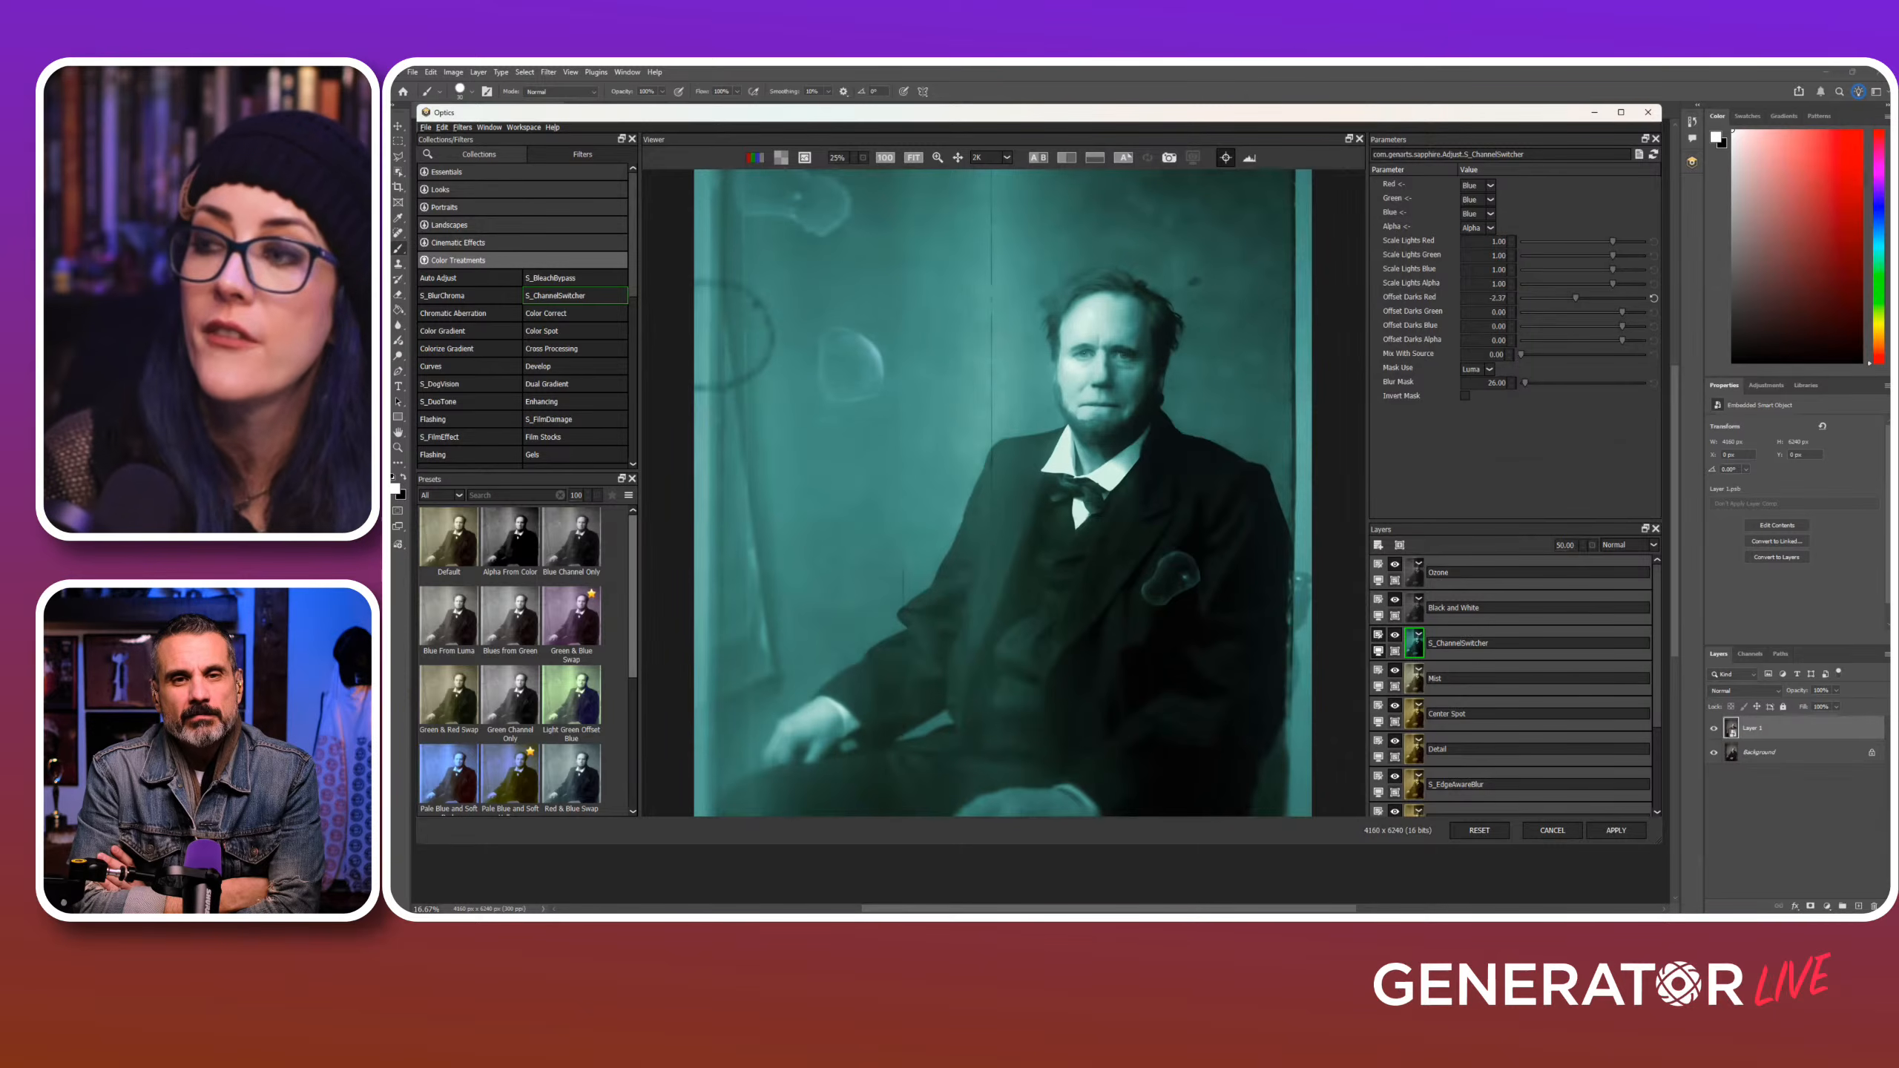
Step: Compare the portrait with and without the S_ChannelSwitcher layer, leaving it enabled
{"action": "left_click", "coordinate": [1395, 635]}
{"action": "left_click", "coordinate": [1395, 635]}
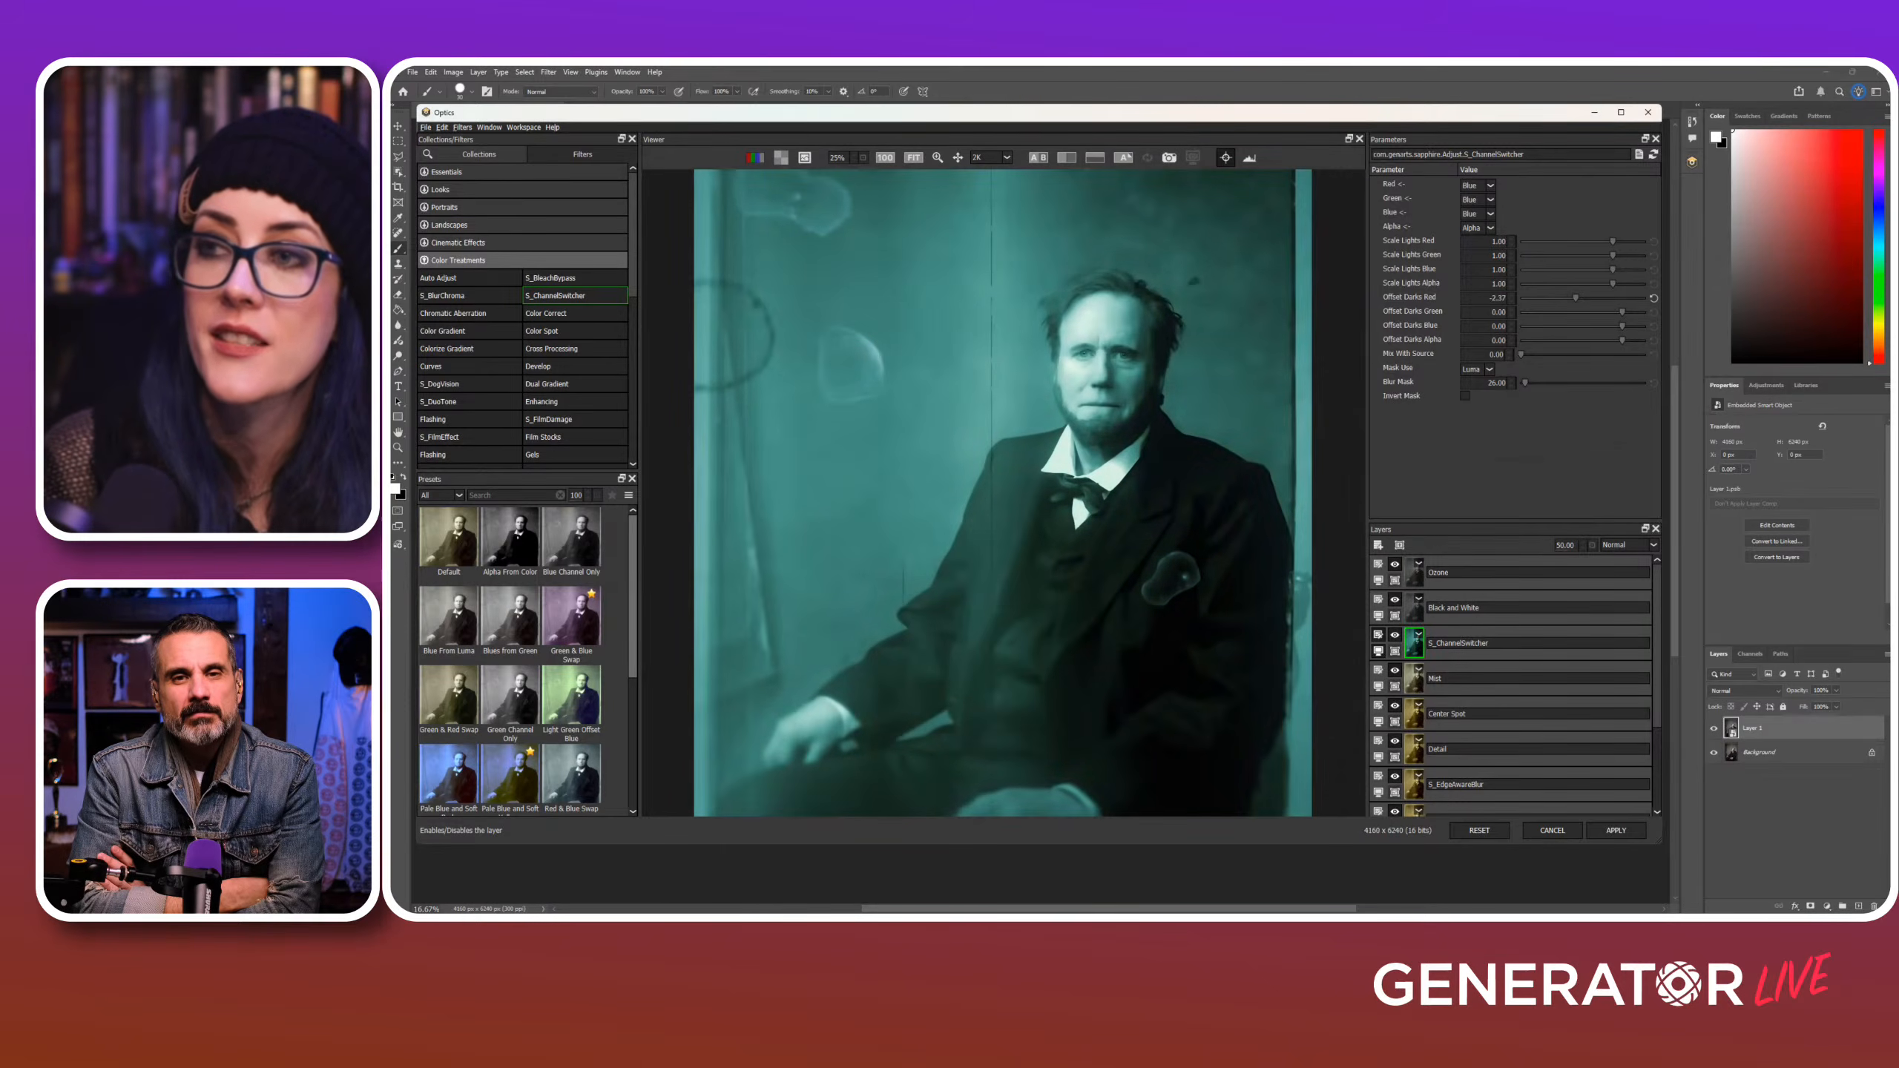
{"action": "left_click", "coordinate": [1395, 635]}
{"action": "left_click", "coordinate": [1394, 635]}
{"action": "left_click", "coordinate": [1395, 635]}
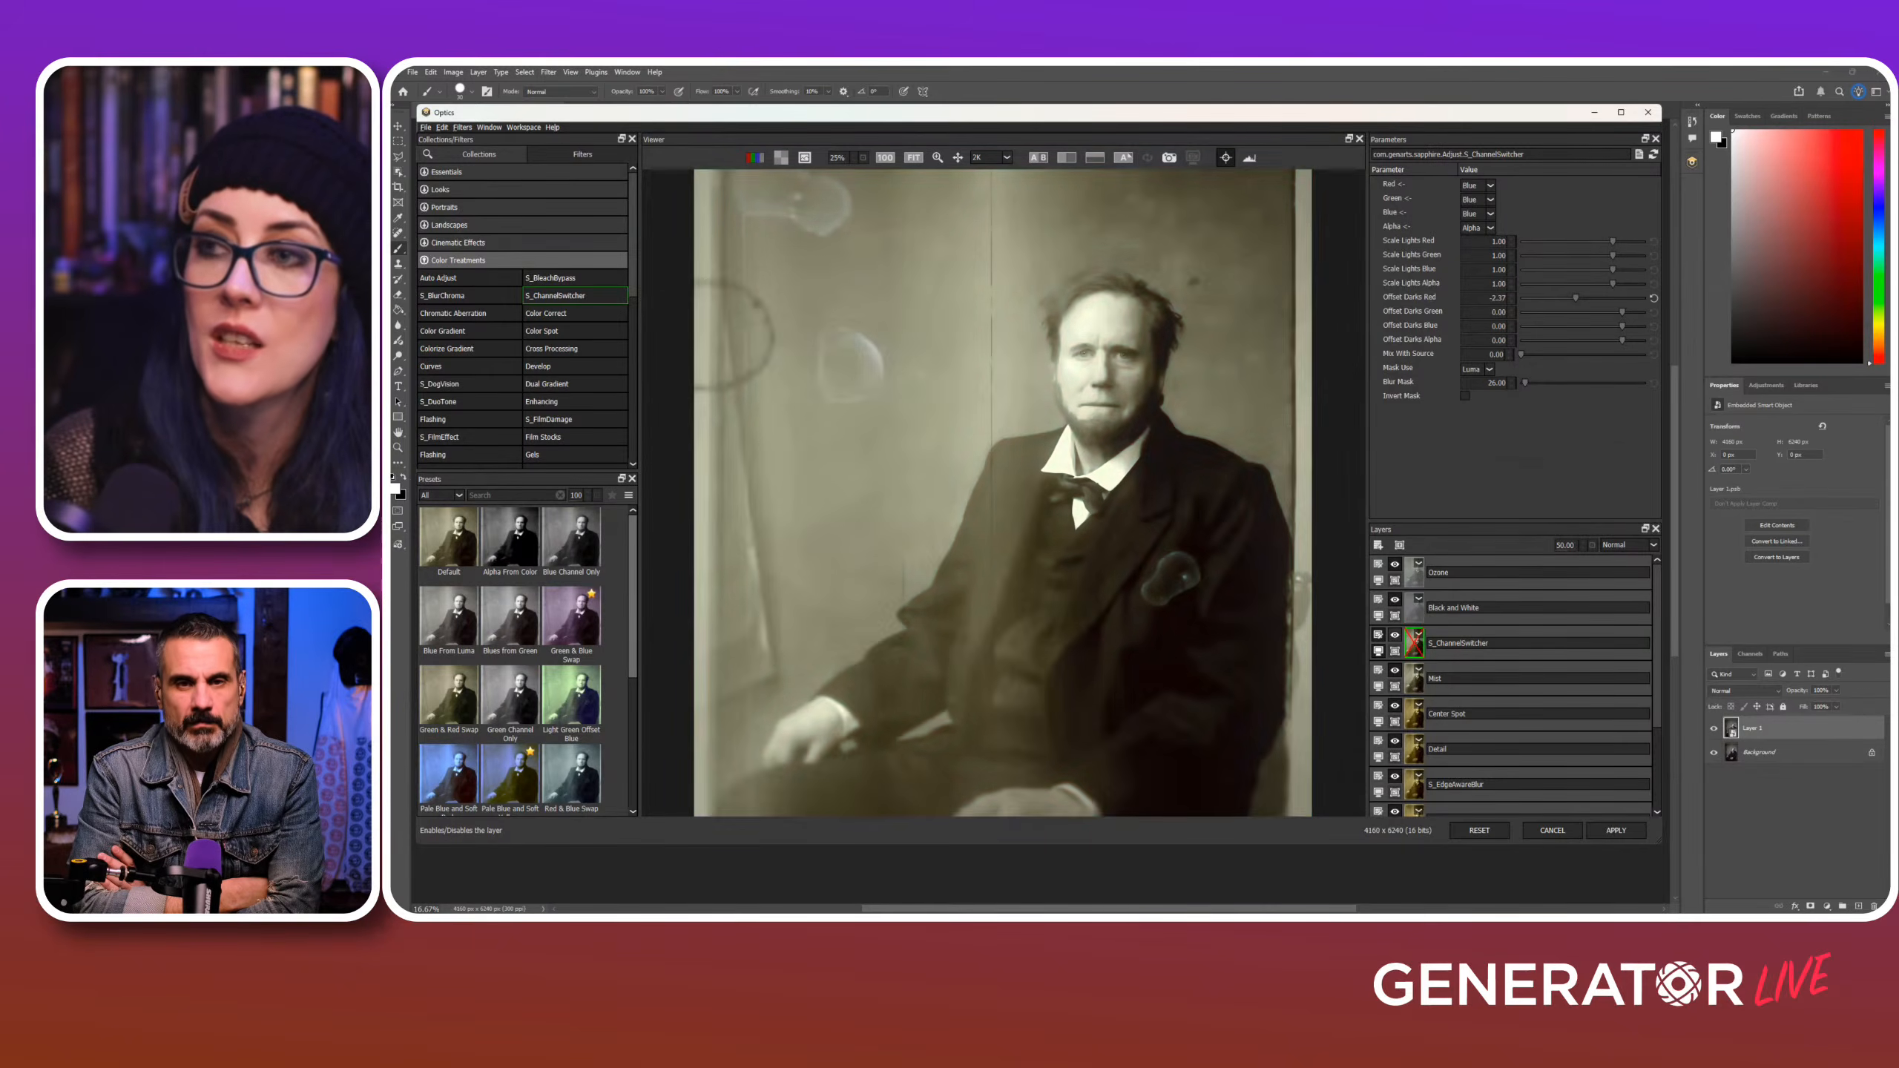
{"action": "left_click", "coordinate": [1394, 635]}
{"action": "left_click", "coordinate": [1395, 635]}
{"action": "left_click", "coordinate": [1394, 635]}
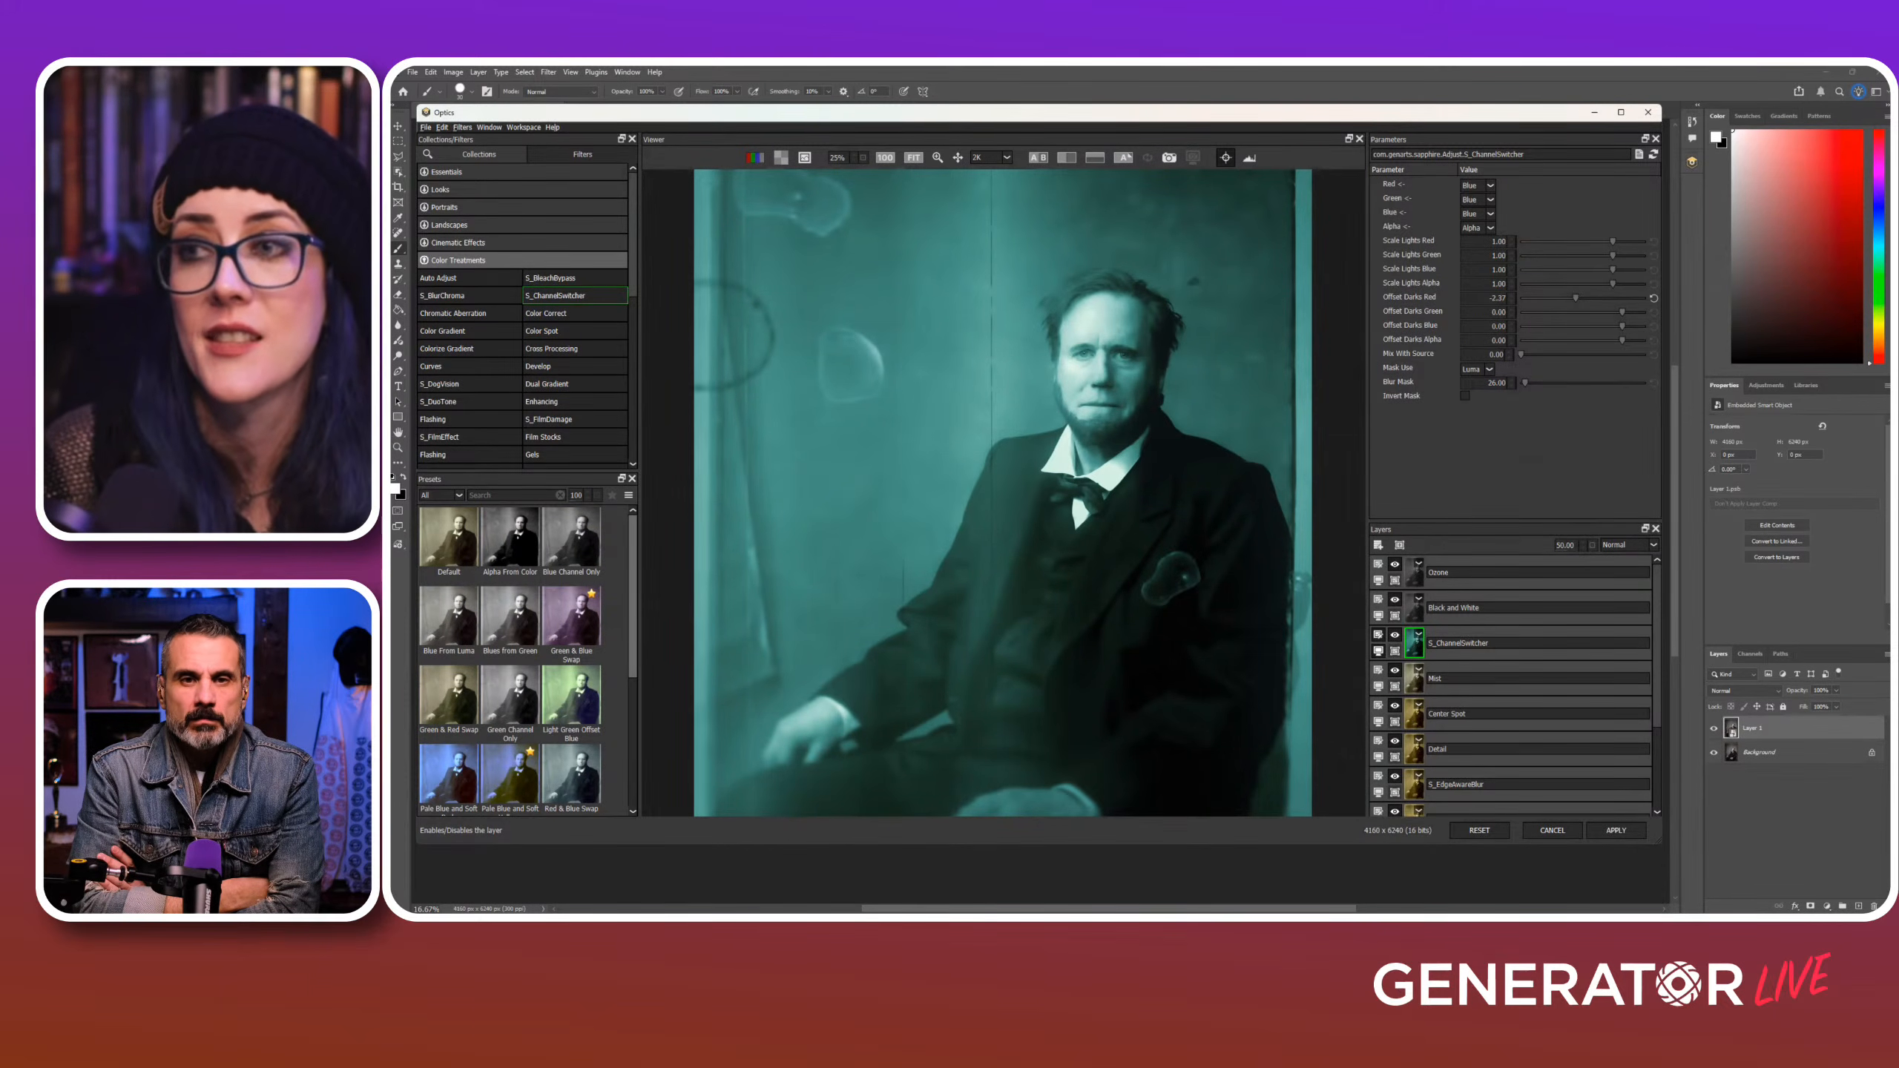
{"action": "left_click", "coordinate": [1395, 635]}
{"action": "left_click", "coordinate": [1395, 635]}
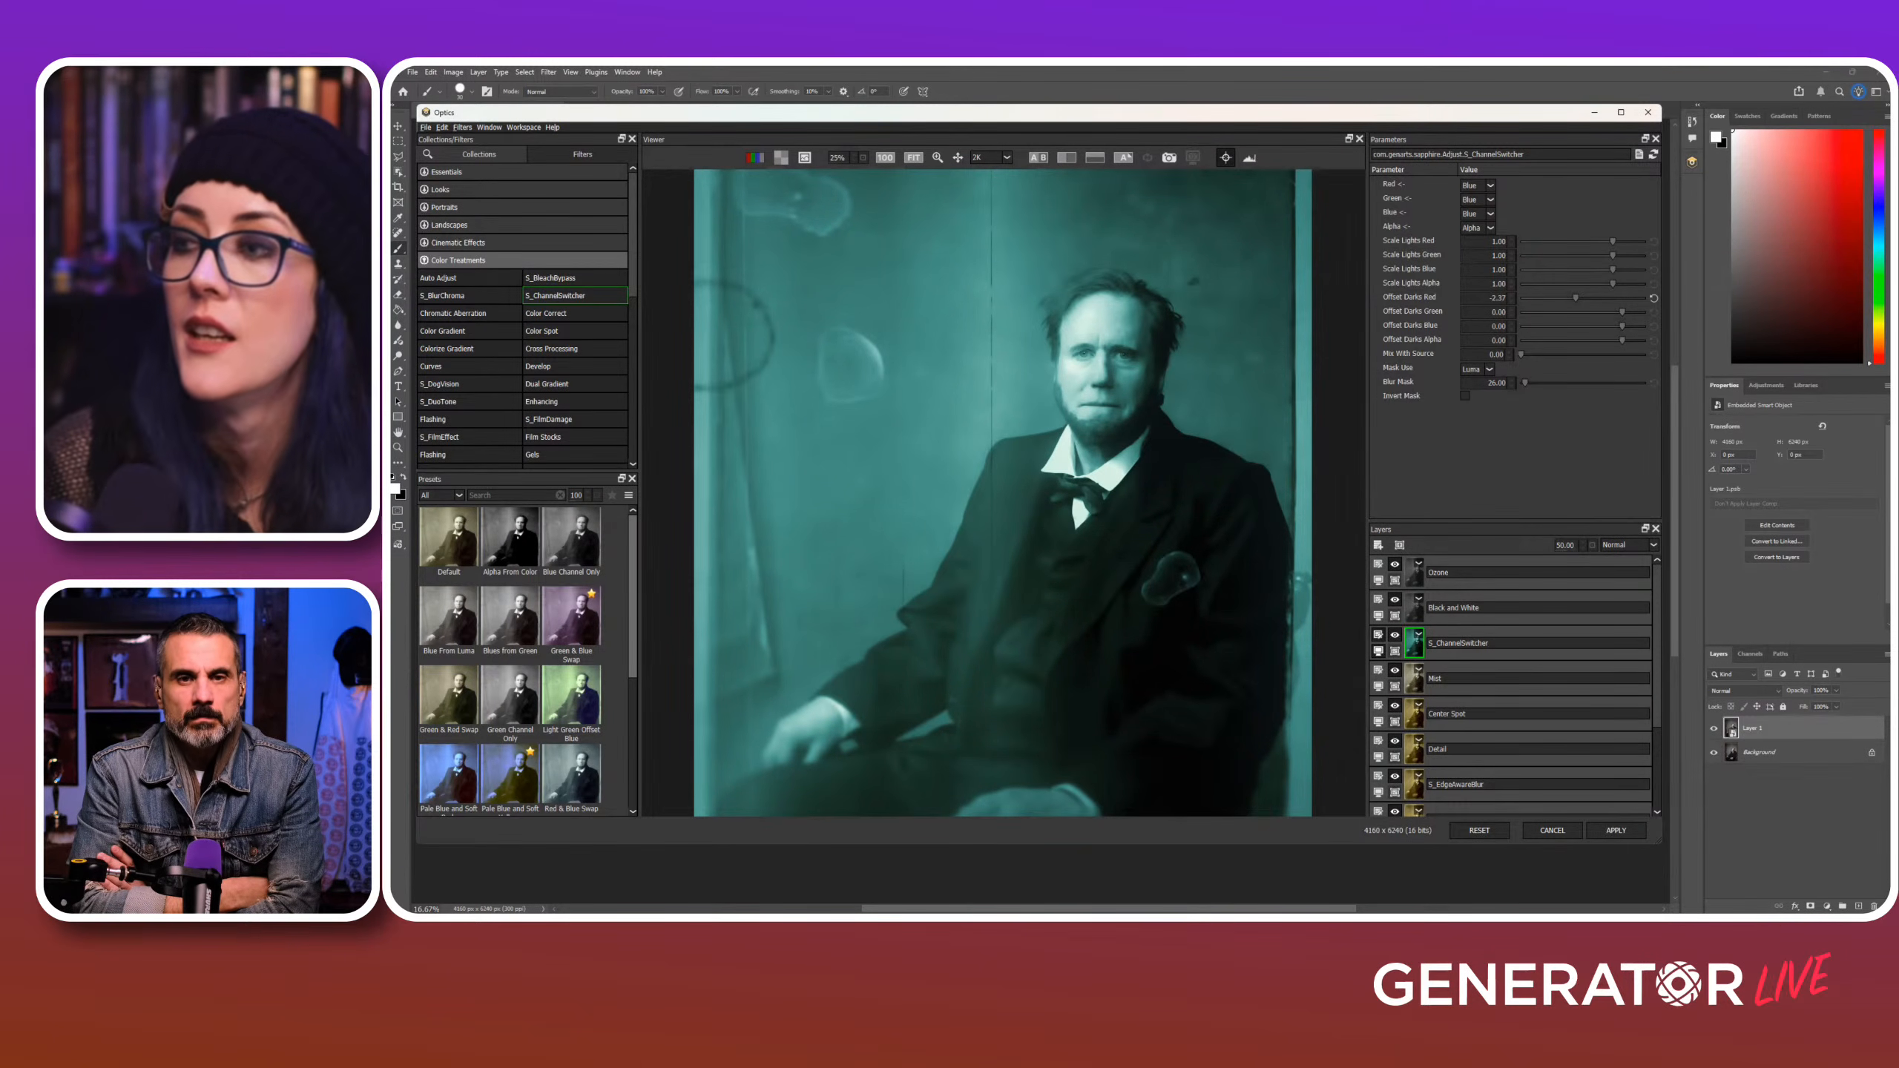
Step: Select the Black and White layer and check how its result depends on the S_ChannelSwitcher layer, leaving both enabled
{"action": "left_click", "coordinate": [1414, 607]}
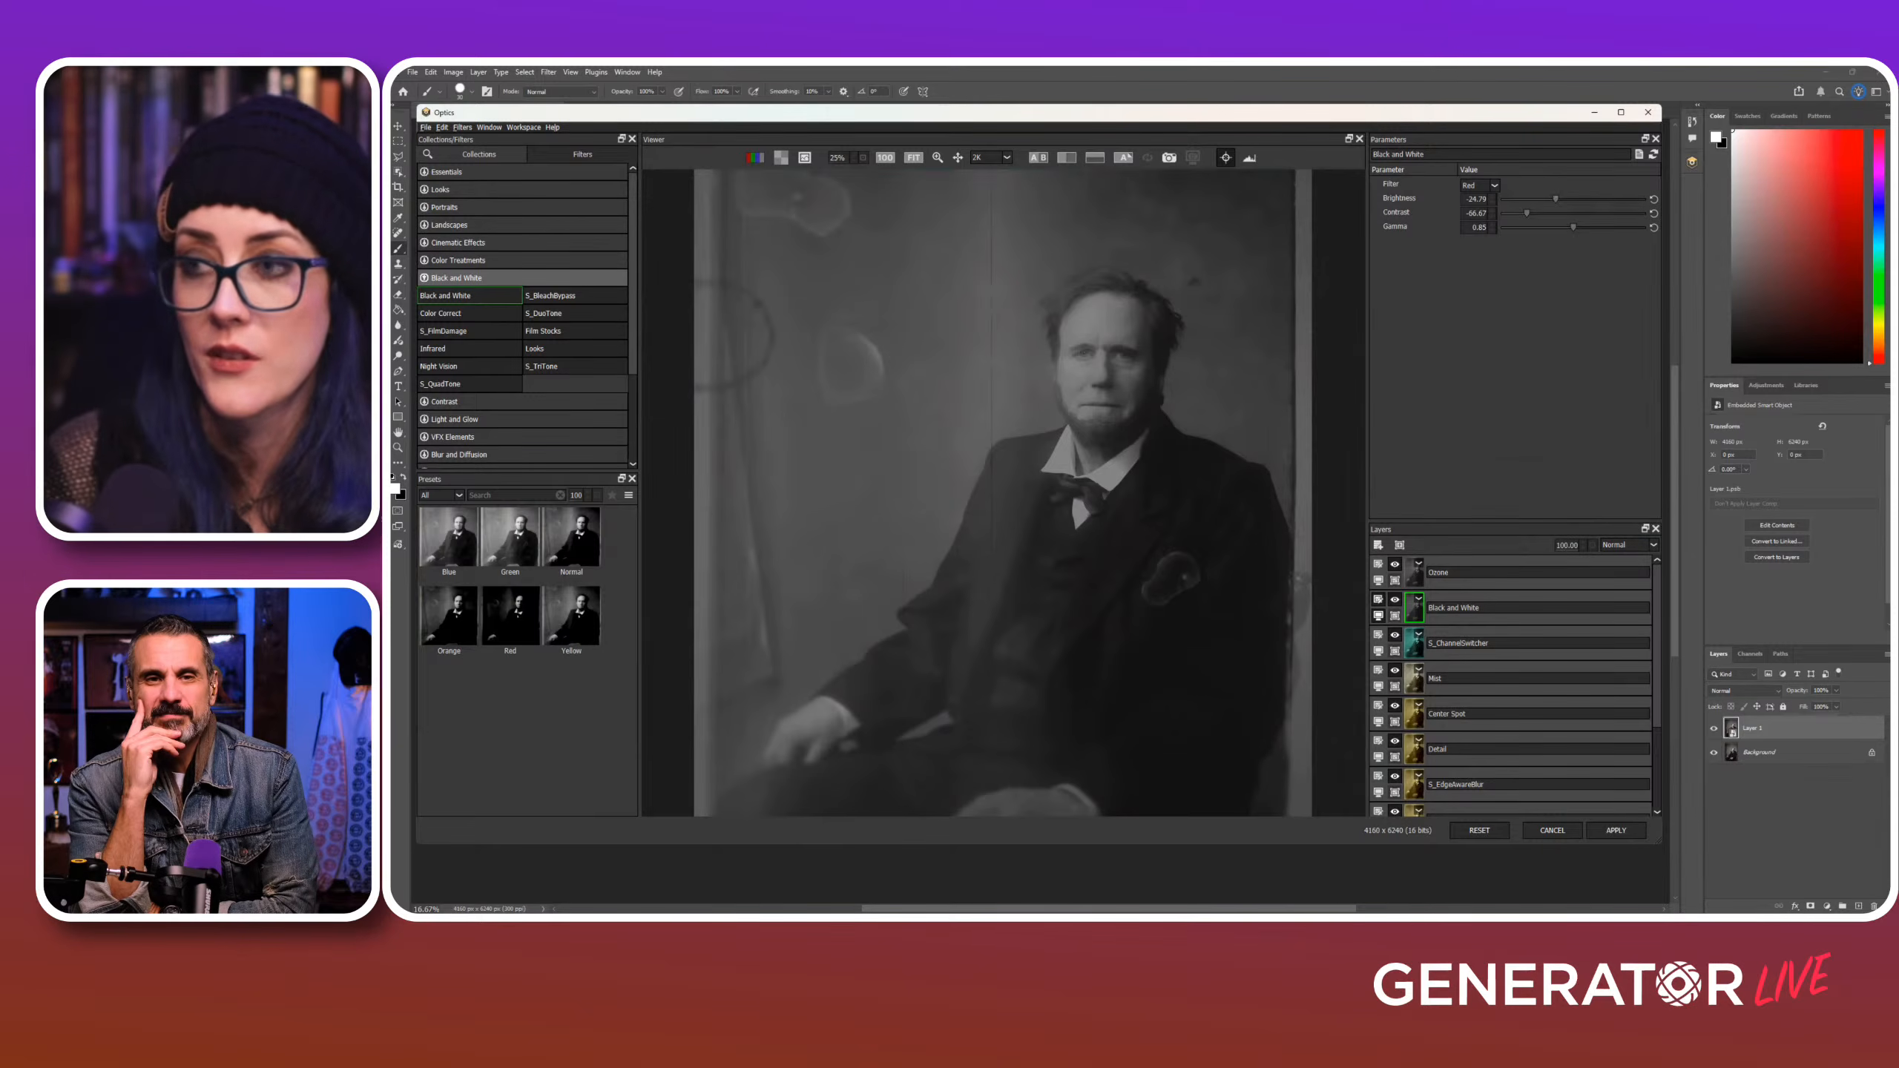
{"action": "scroll", "coordinate": [1003, 495], "scroll_direction": "down", "scroll_amount": 3}
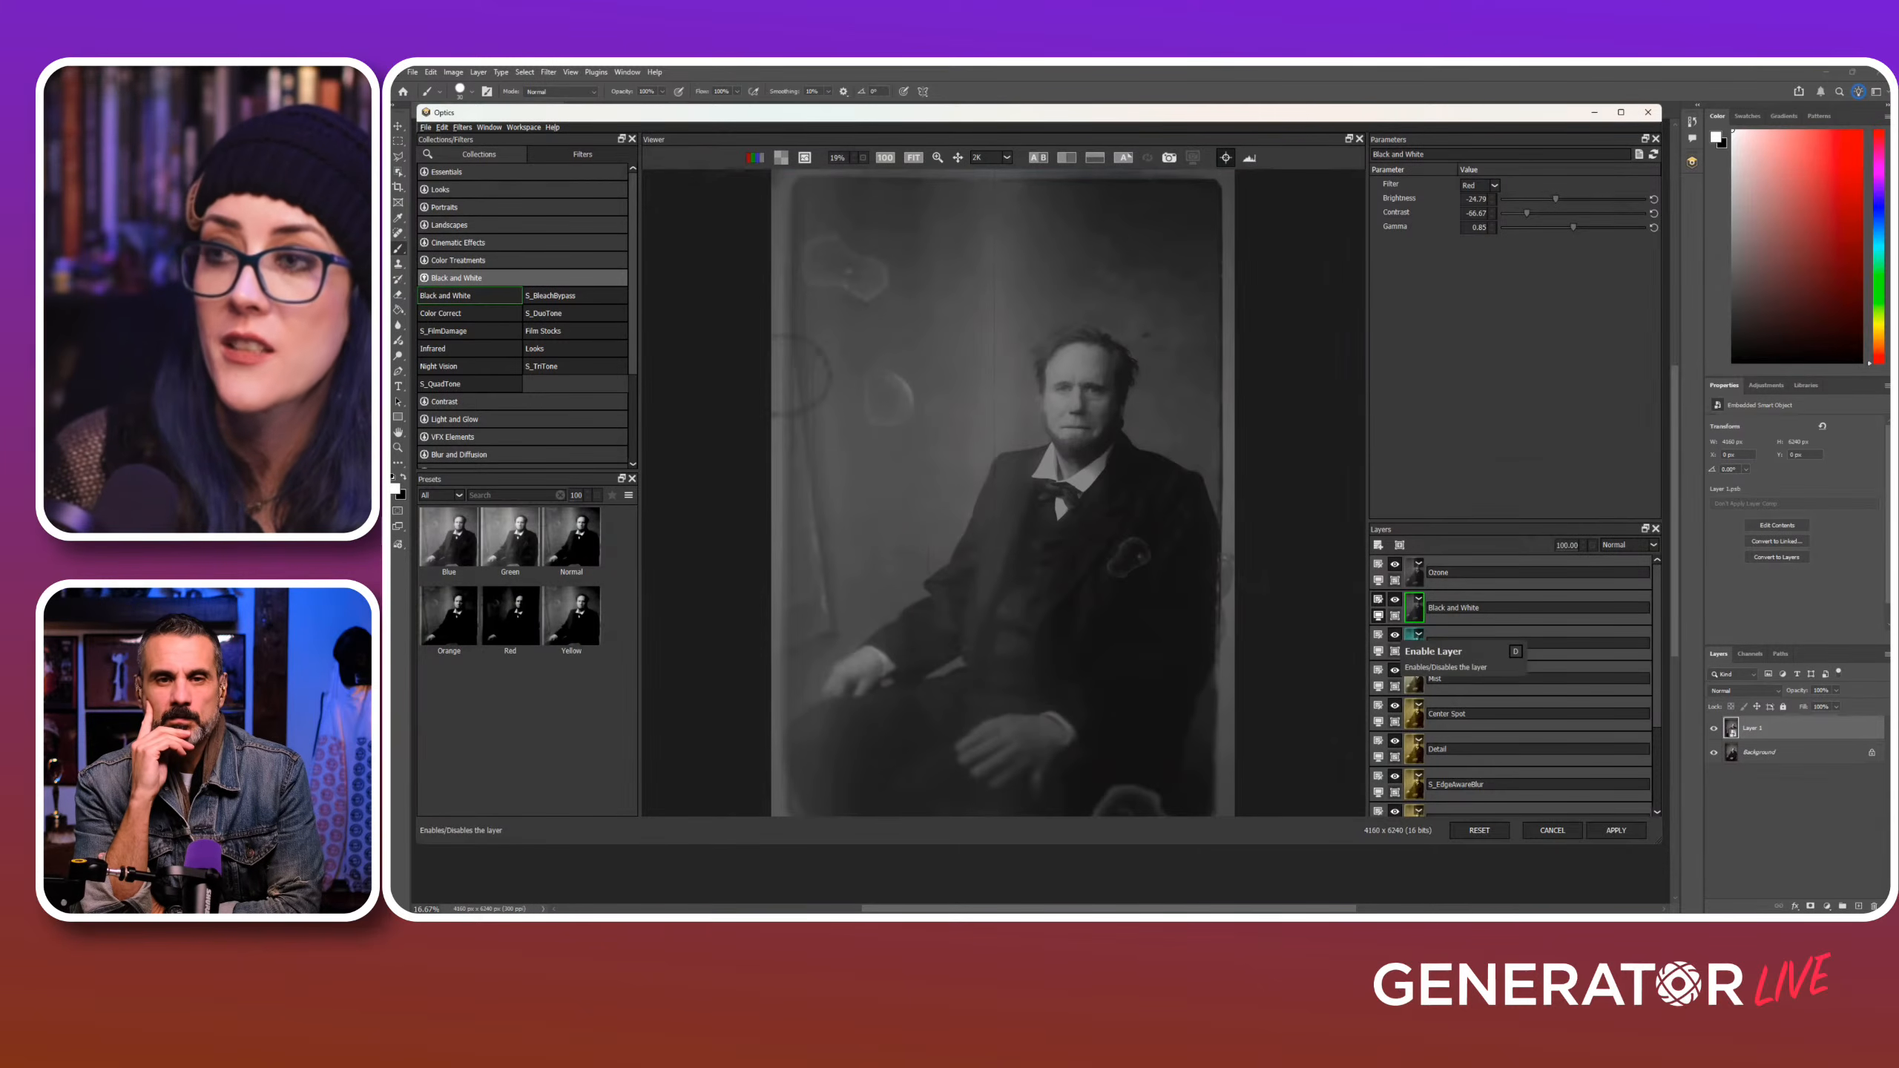
{"action": "left_click", "coordinate": [1395, 635]}
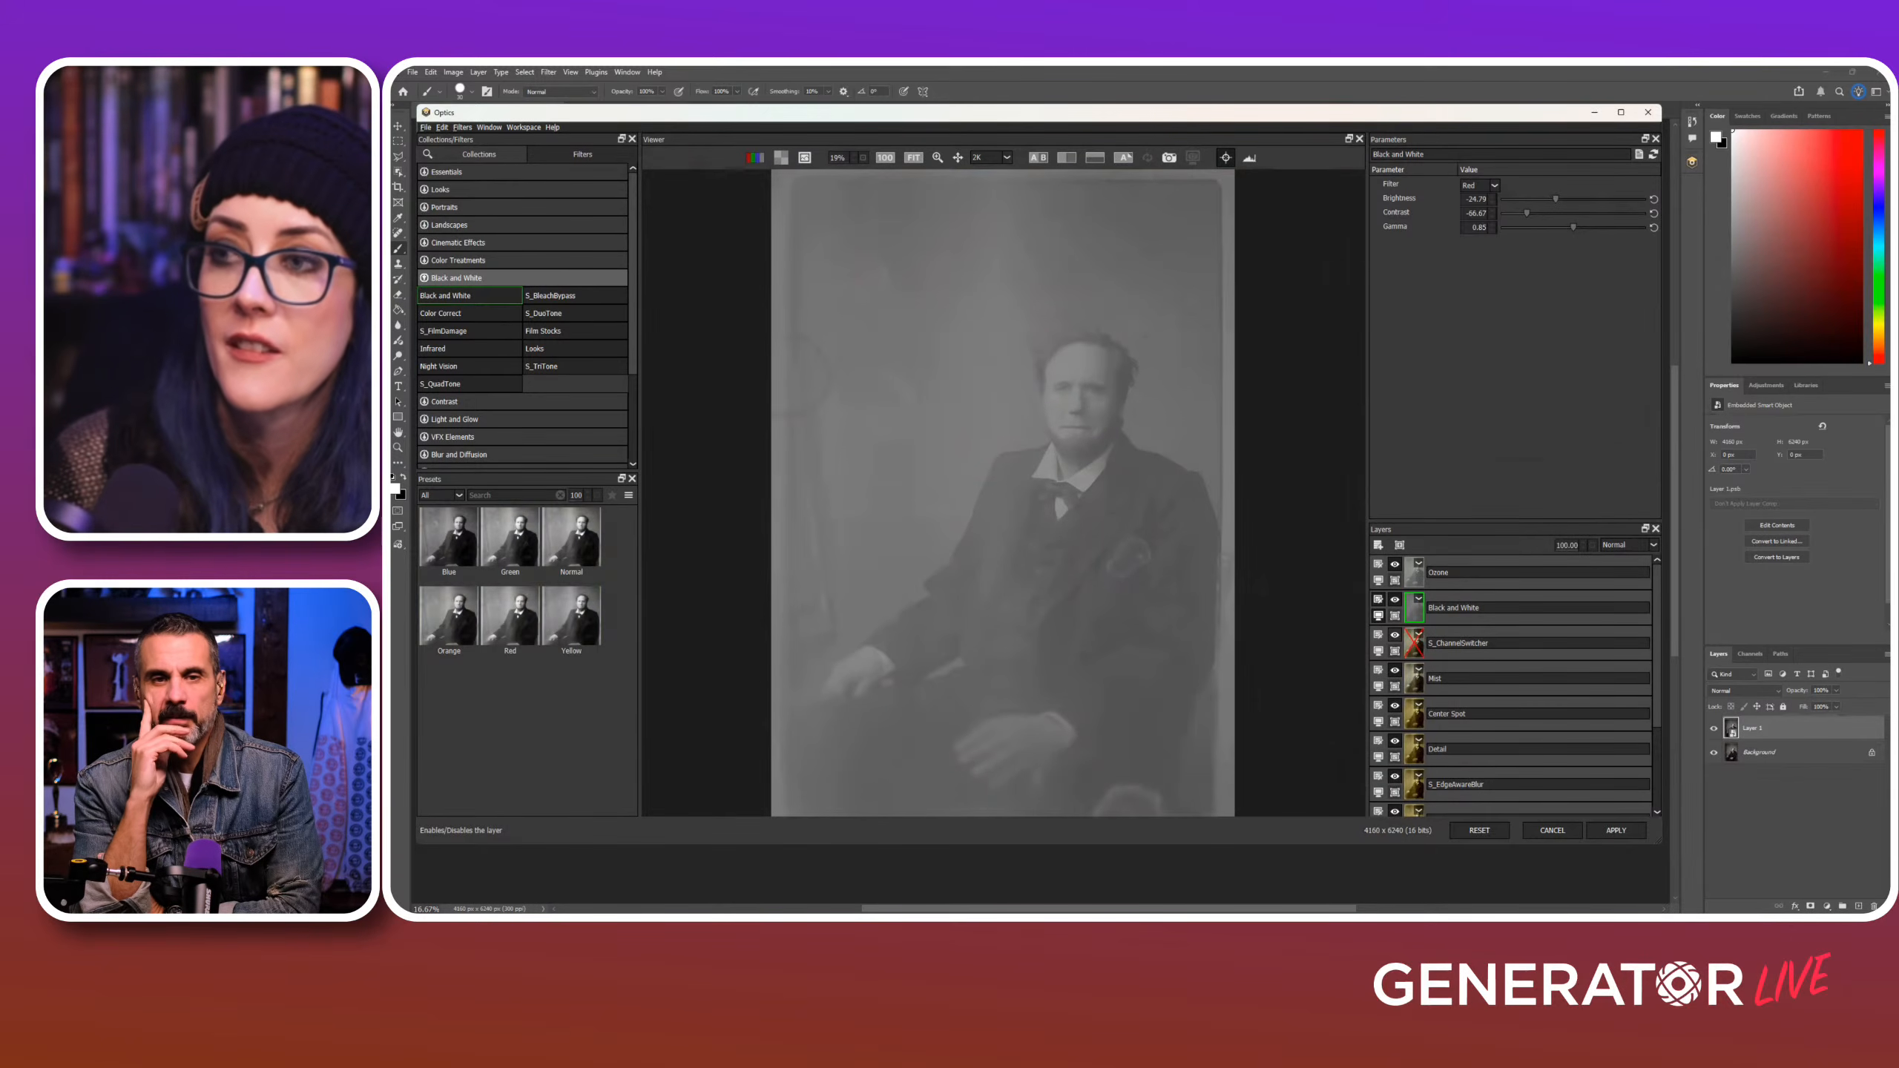
{"action": "left_click", "coordinate": [1395, 634]}
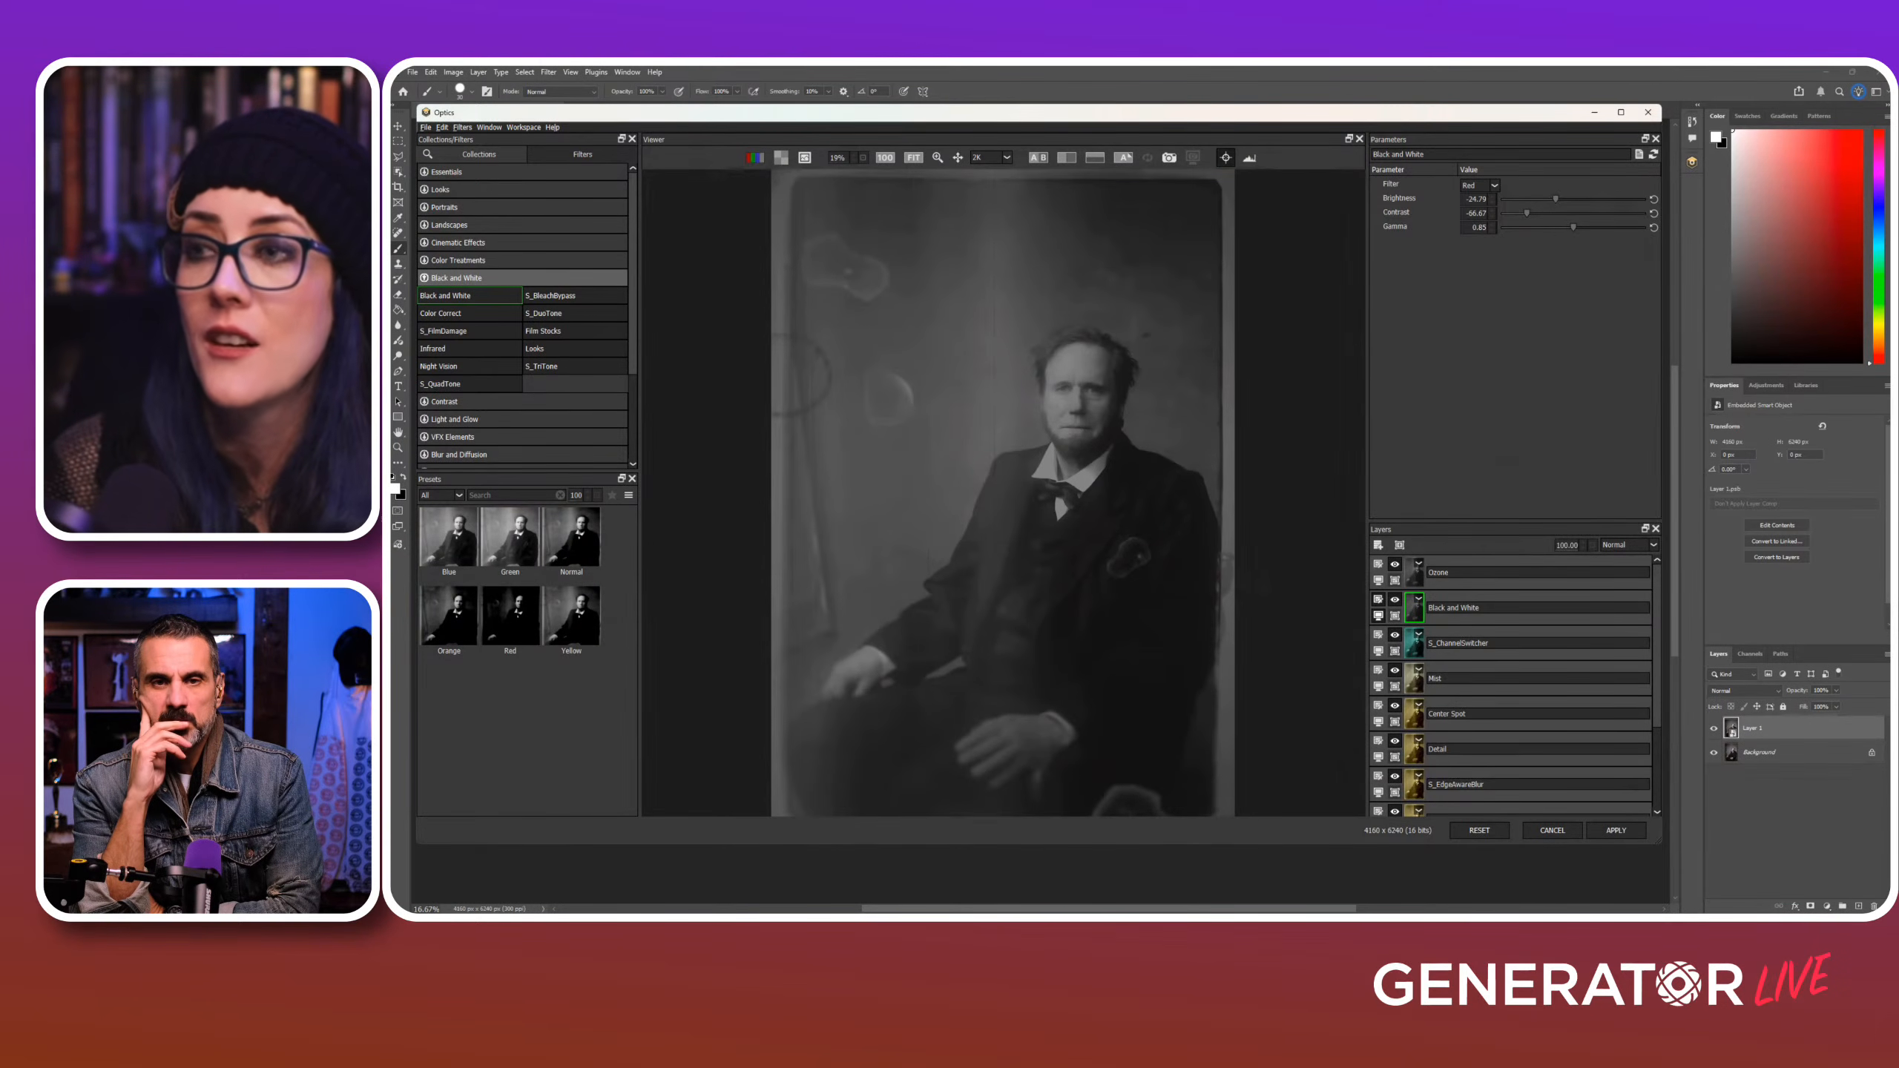
Step: Select the Ozone layer and compare the man's portrait with and without it, leaving it enabled
{"action": "left_click", "coordinate": [1414, 572]}
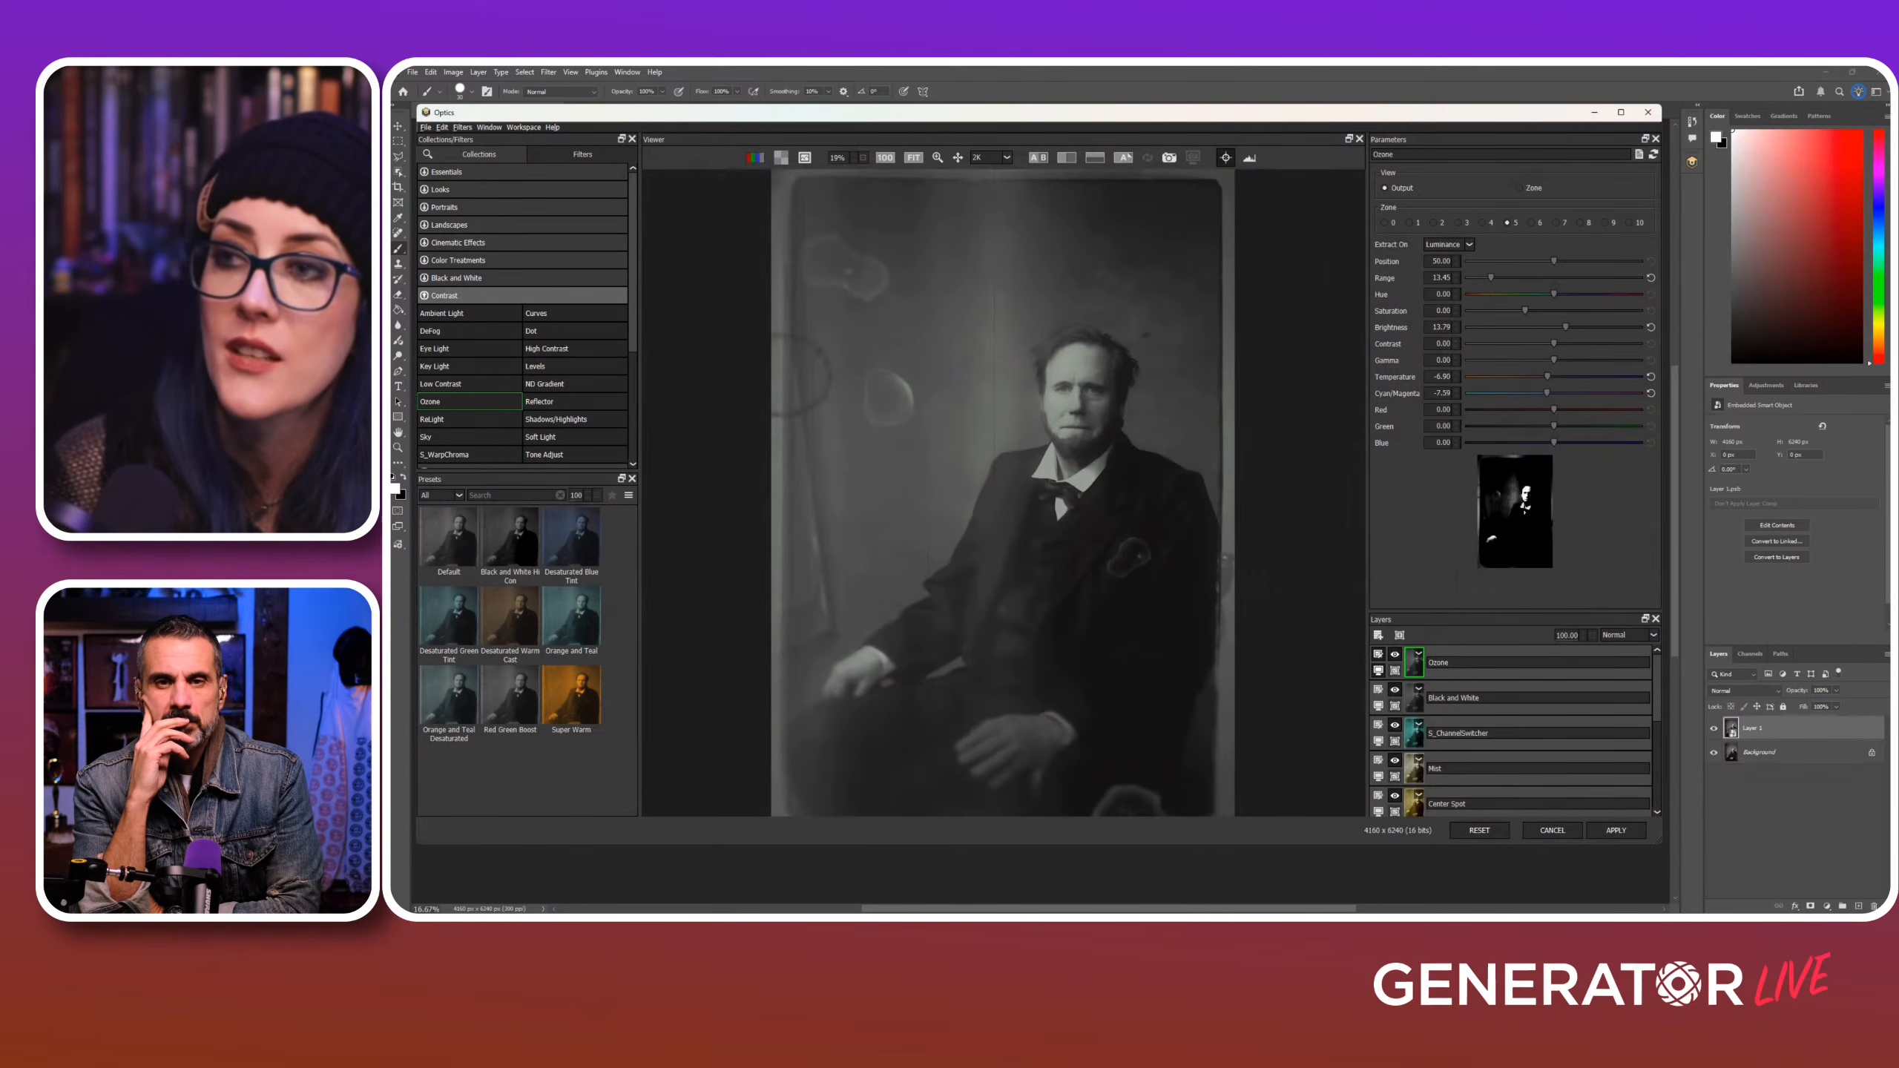
{"action": "scroll", "coordinate": [1003, 494], "scroll_direction": "up", "scroll_amount": 4}
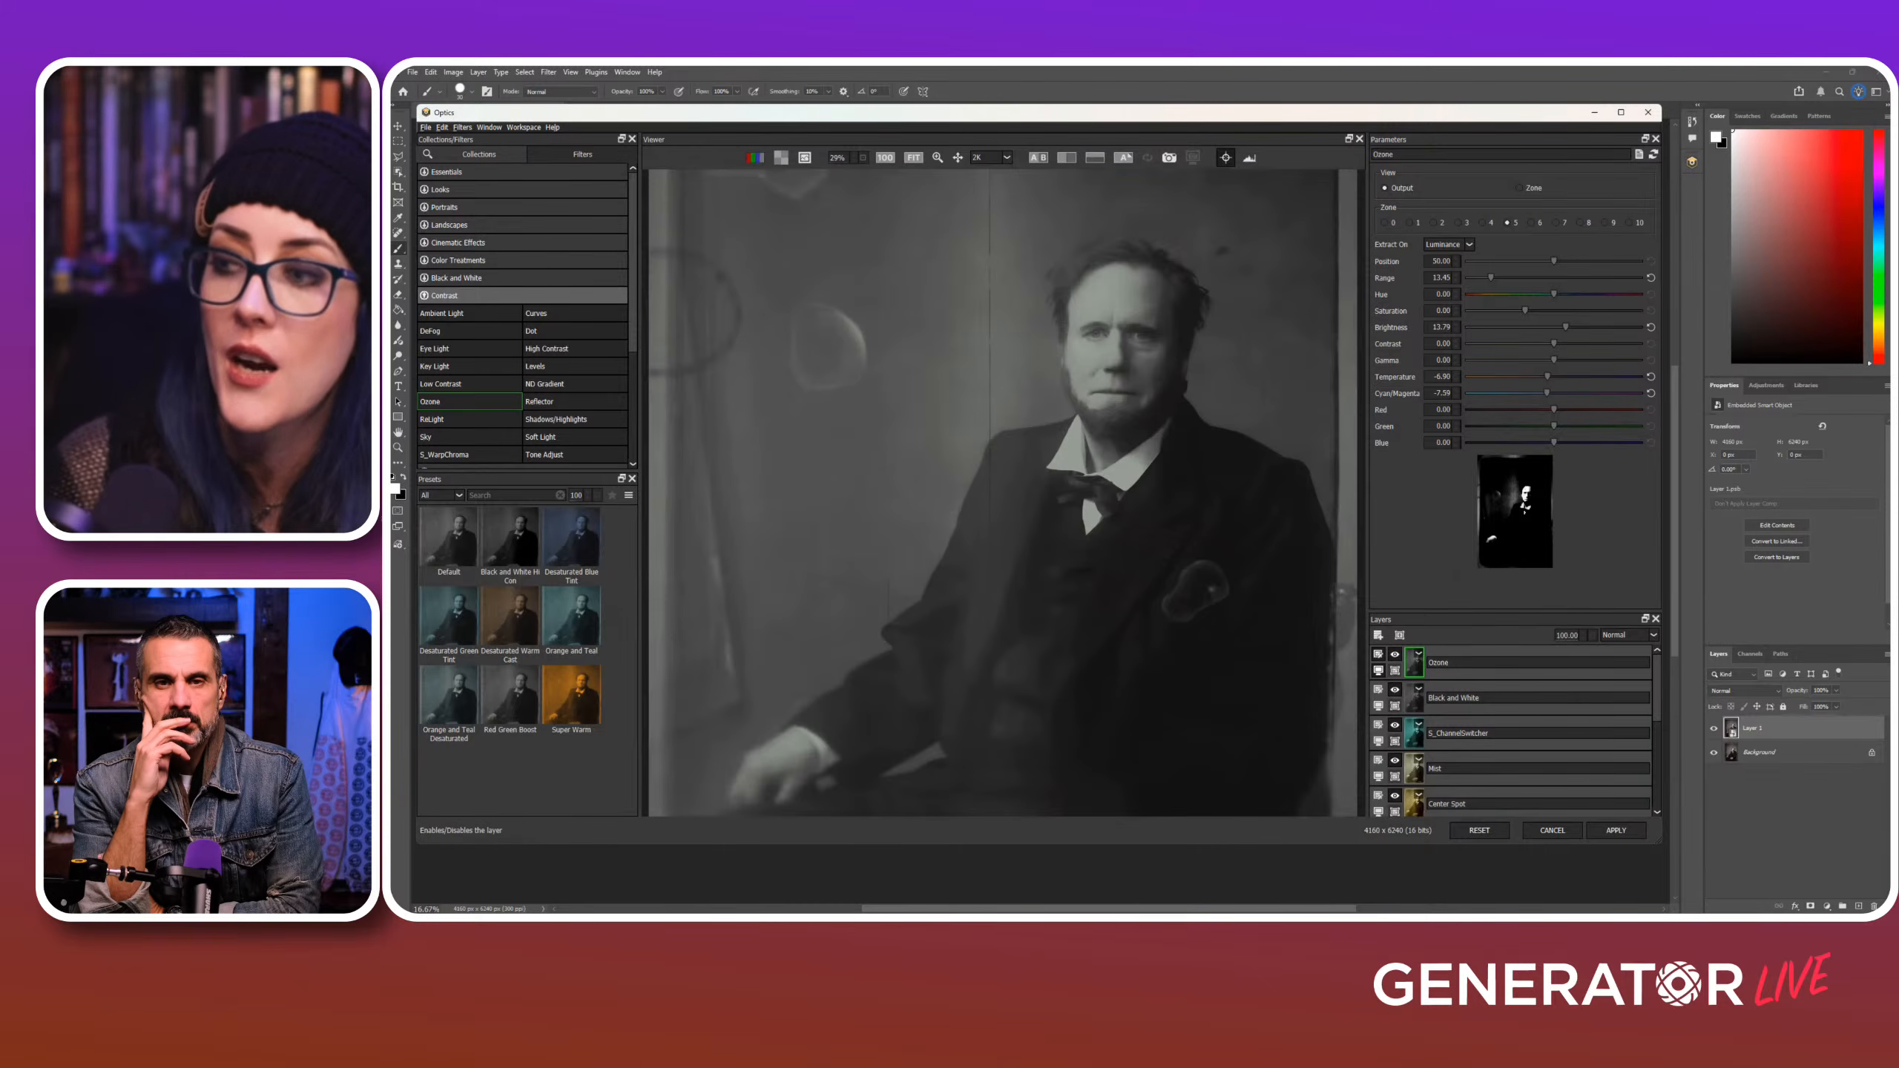
{"action": "left_click", "coordinate": [1395, 654]}
{"action": "left_click", "coordinate": [1395, 654]}
{"action": "left_click", "coordinate": [1395, 655]}
{"action": "left_click", "coordinate": [1395, 654]}
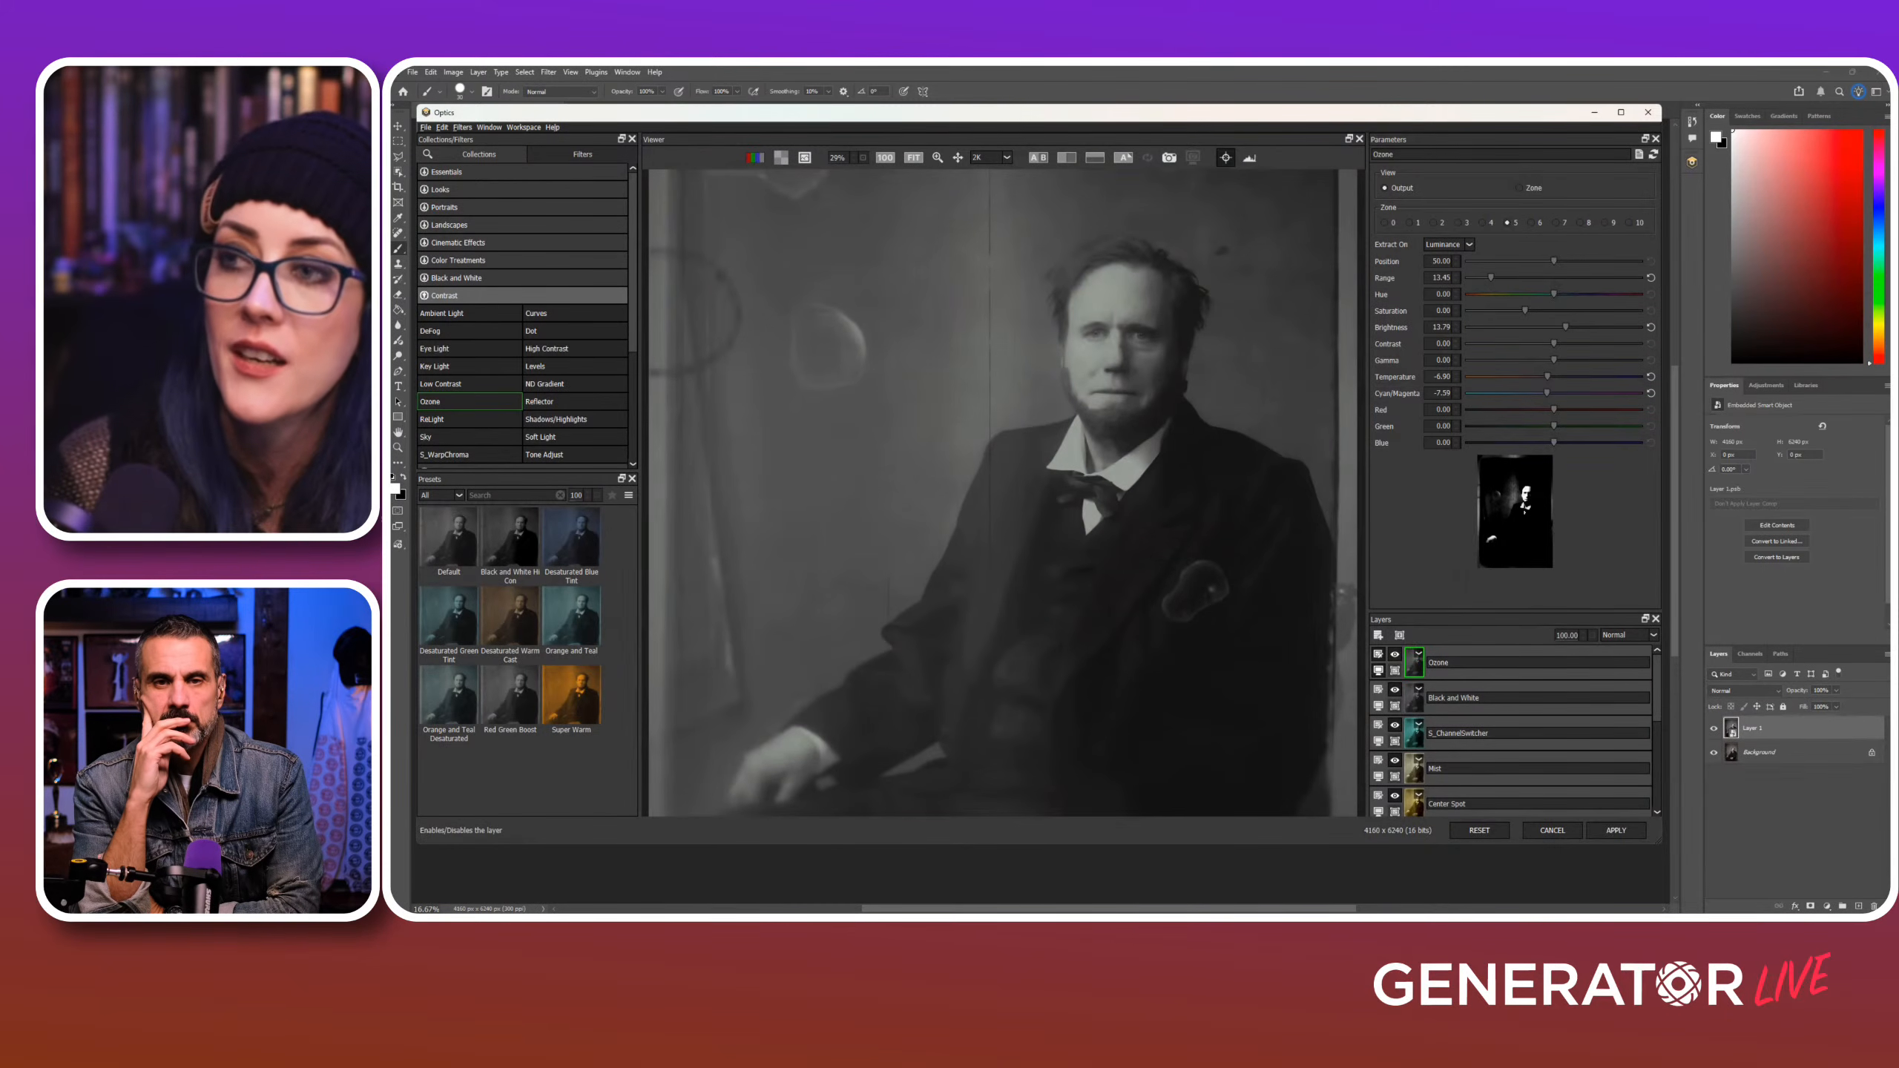
{"action": "scroll", "coordinate": [1003, 494], "scroll_direction": "down", "scroll_amount": 4}
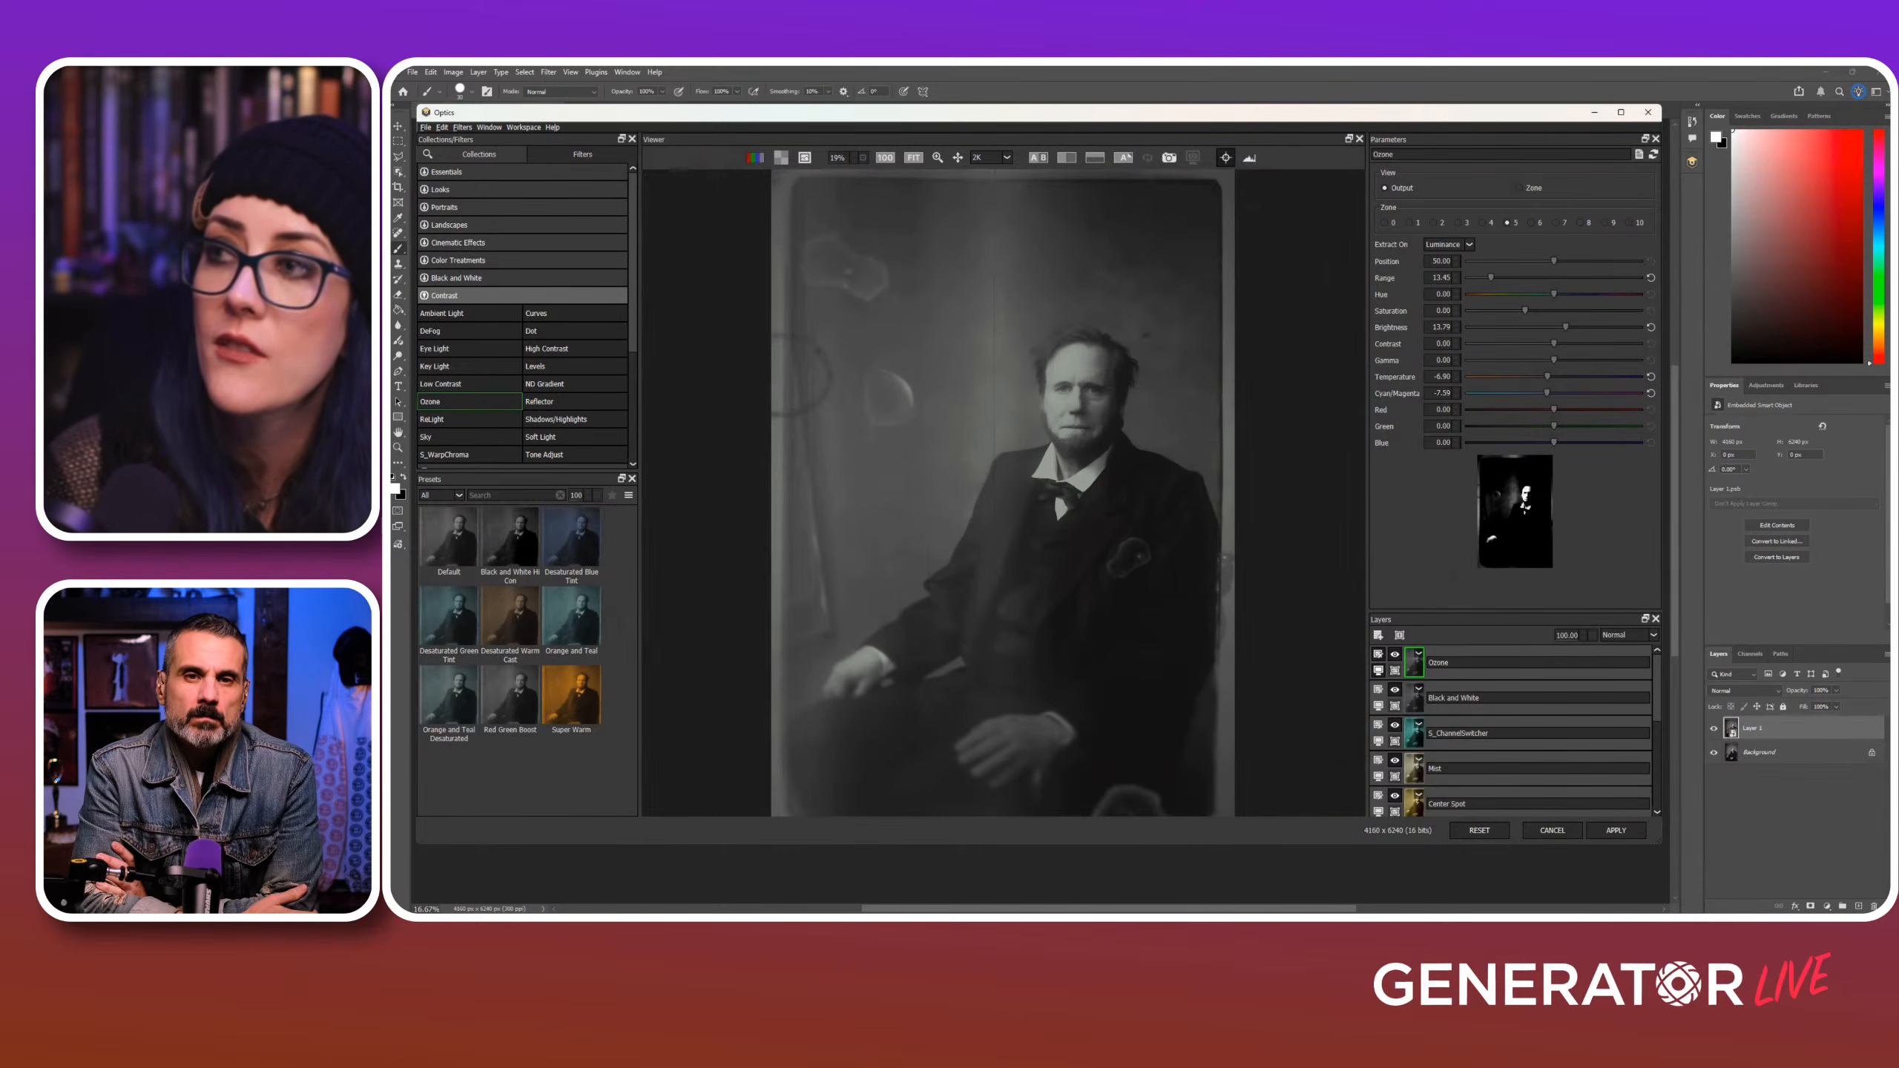
Step: Step through the Ozone layer's zones from 0 to 6, check zone 10, and return to zone 5
{"action": "left_click", "coordinate": [1386, 223]}
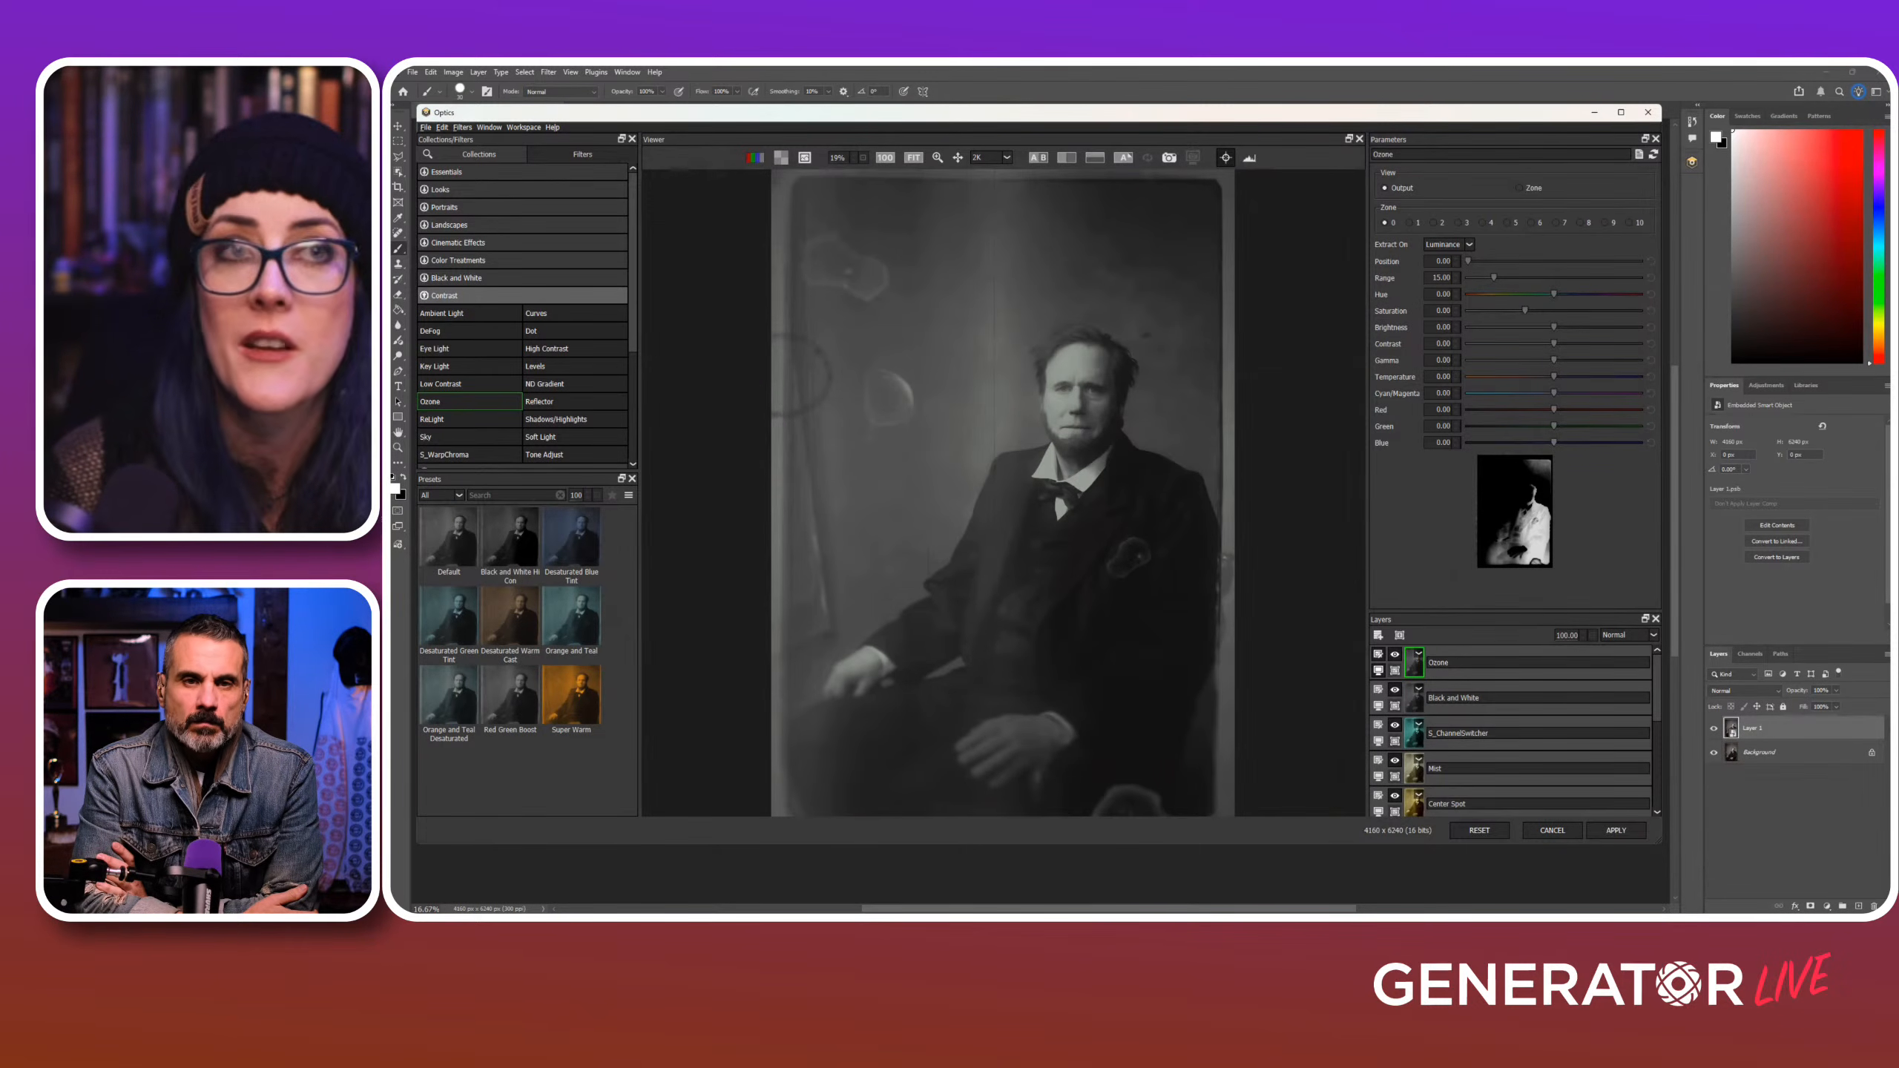
{"action": "key", "text": "Right"}
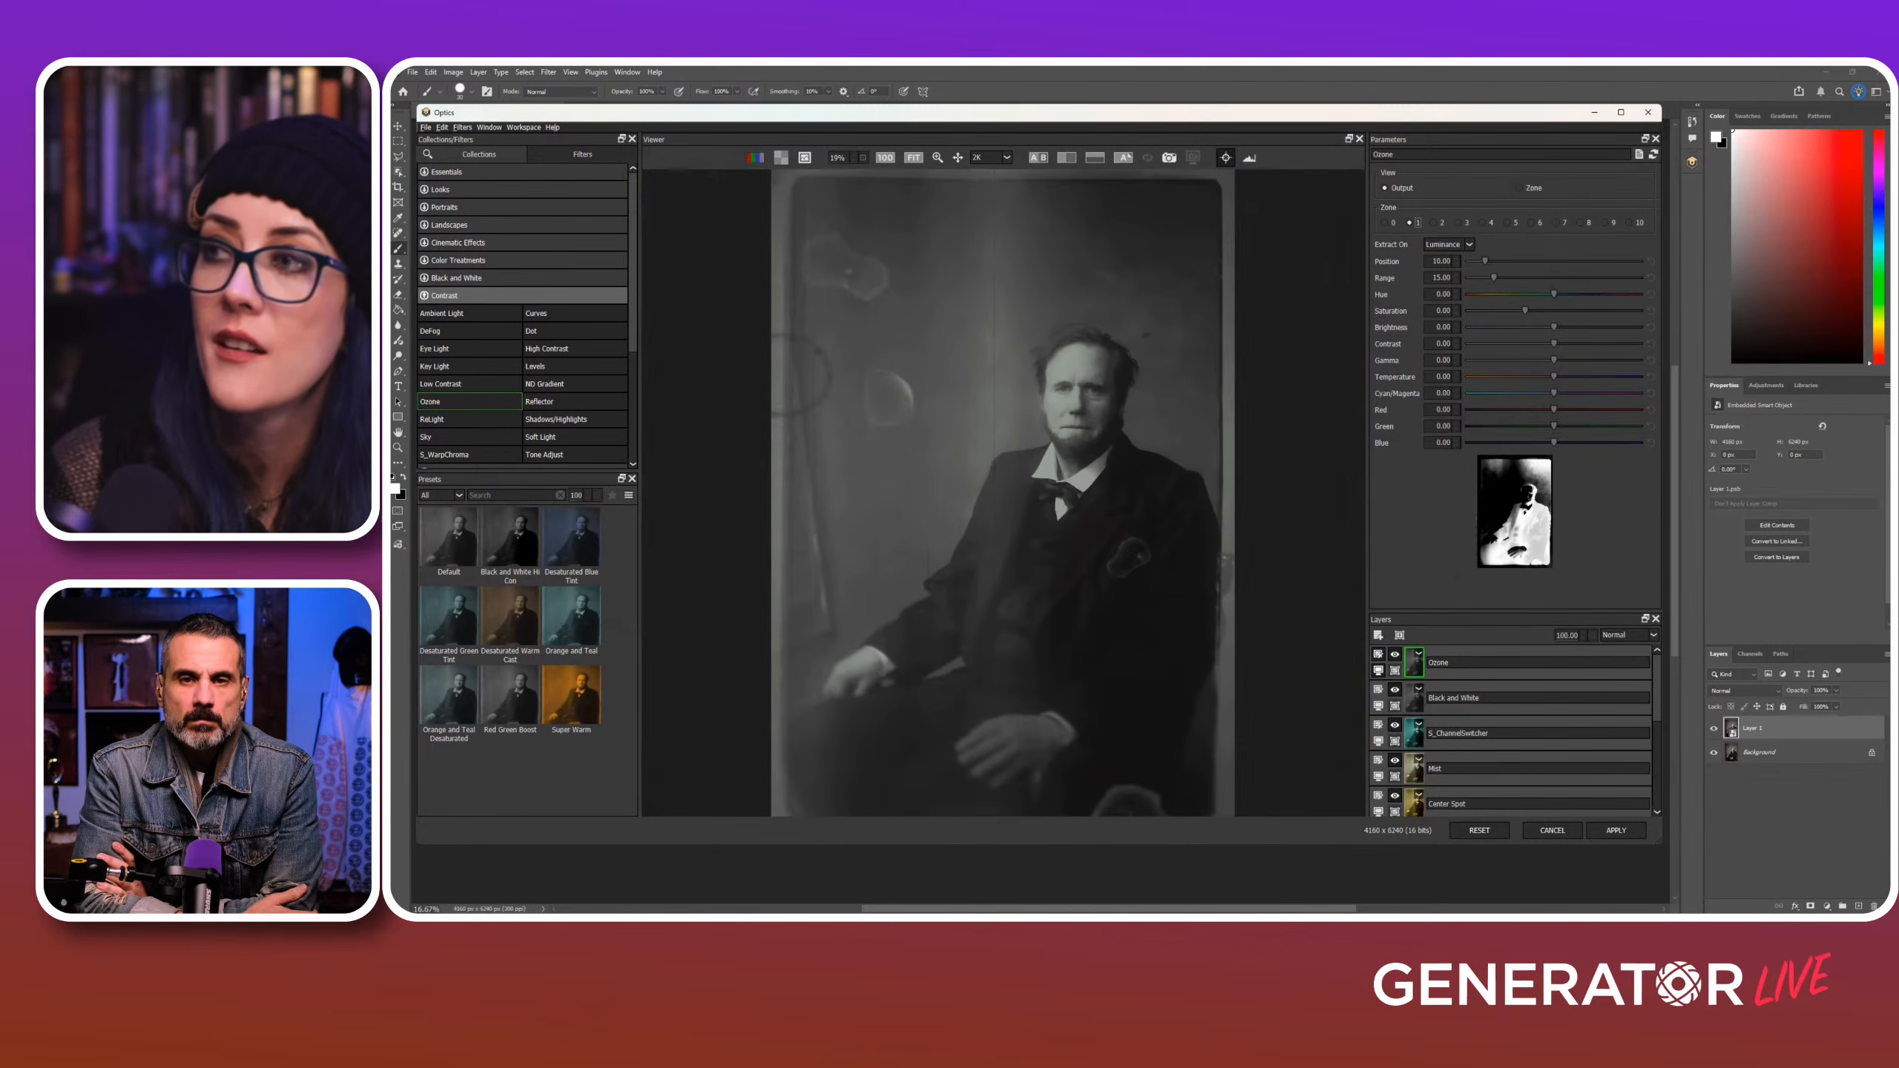
{"action": "key", "text": "Right"}
{"action": "key", "text": "Right"}
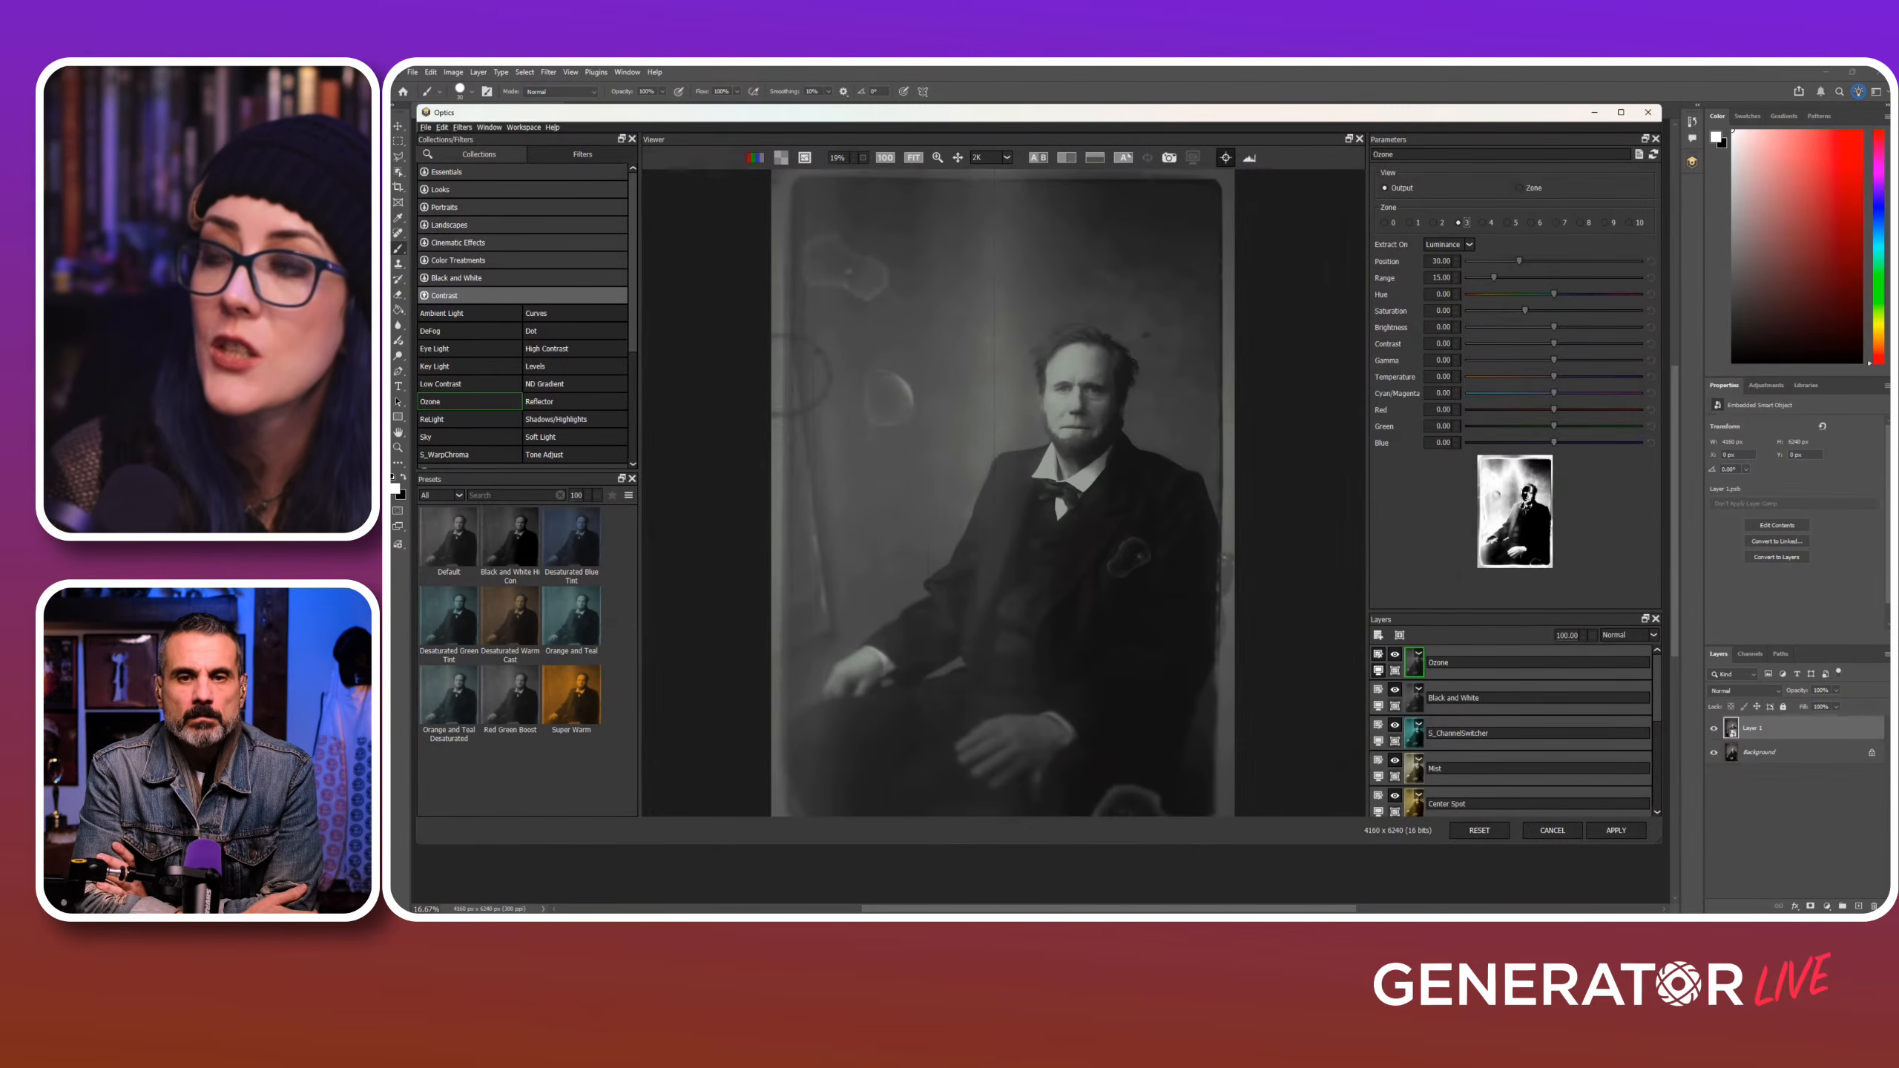
{"action": "key", "text": "Right"}
{"action": "key", "text": "Right"}
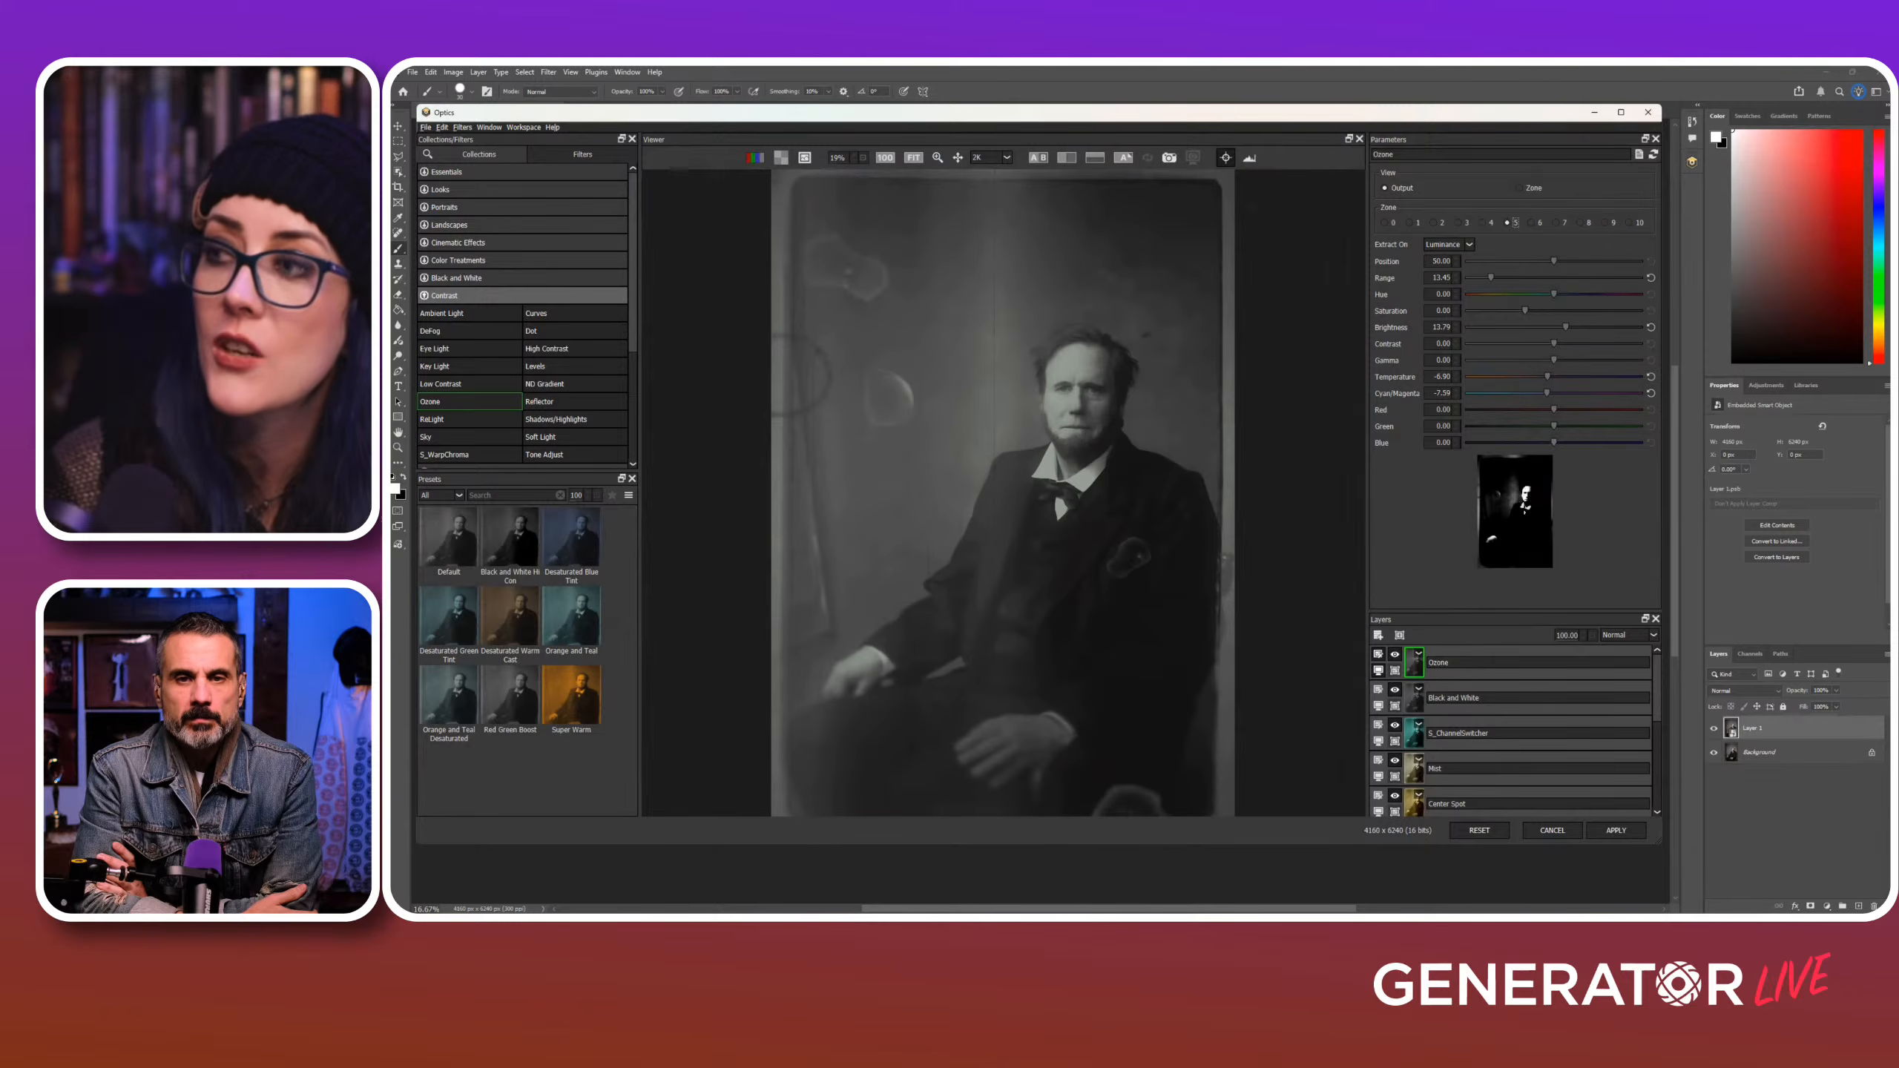
{"action": "key", "text": "Right"}
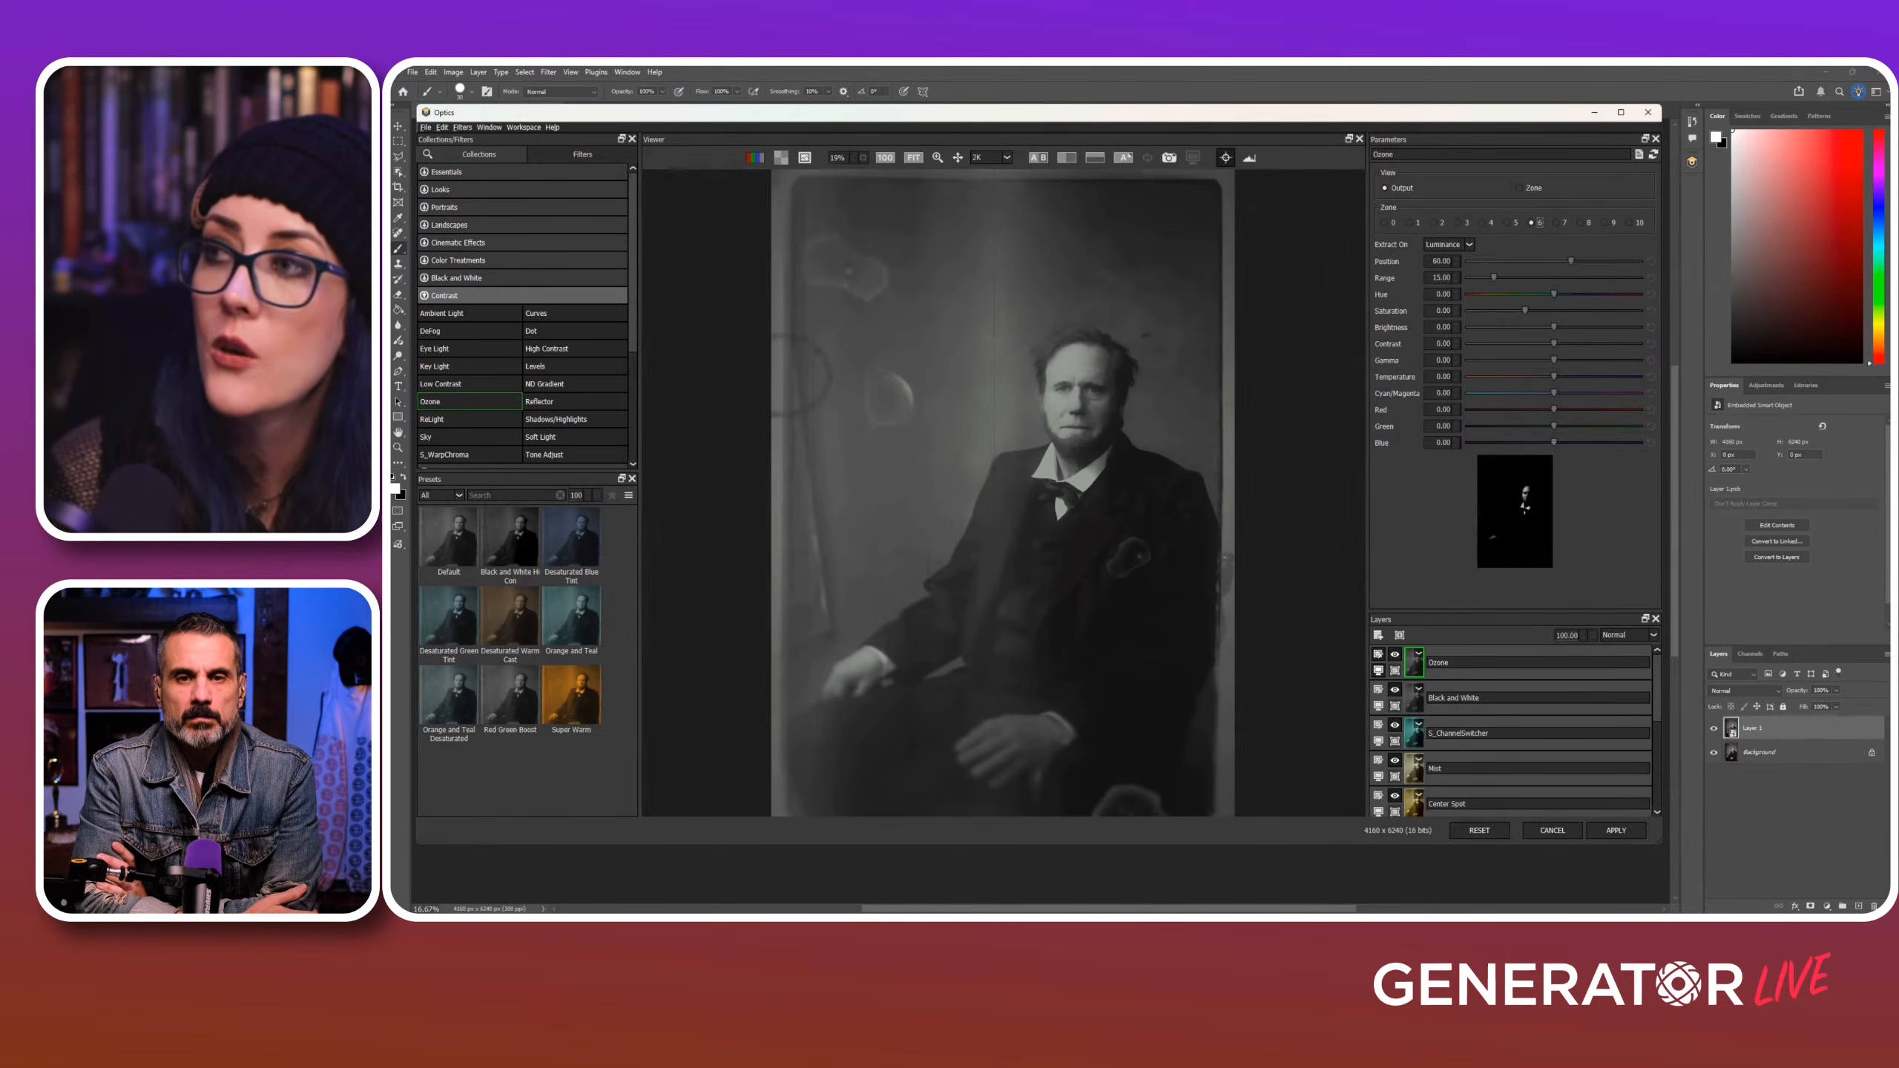
{"action": "key", "text": "Left"}
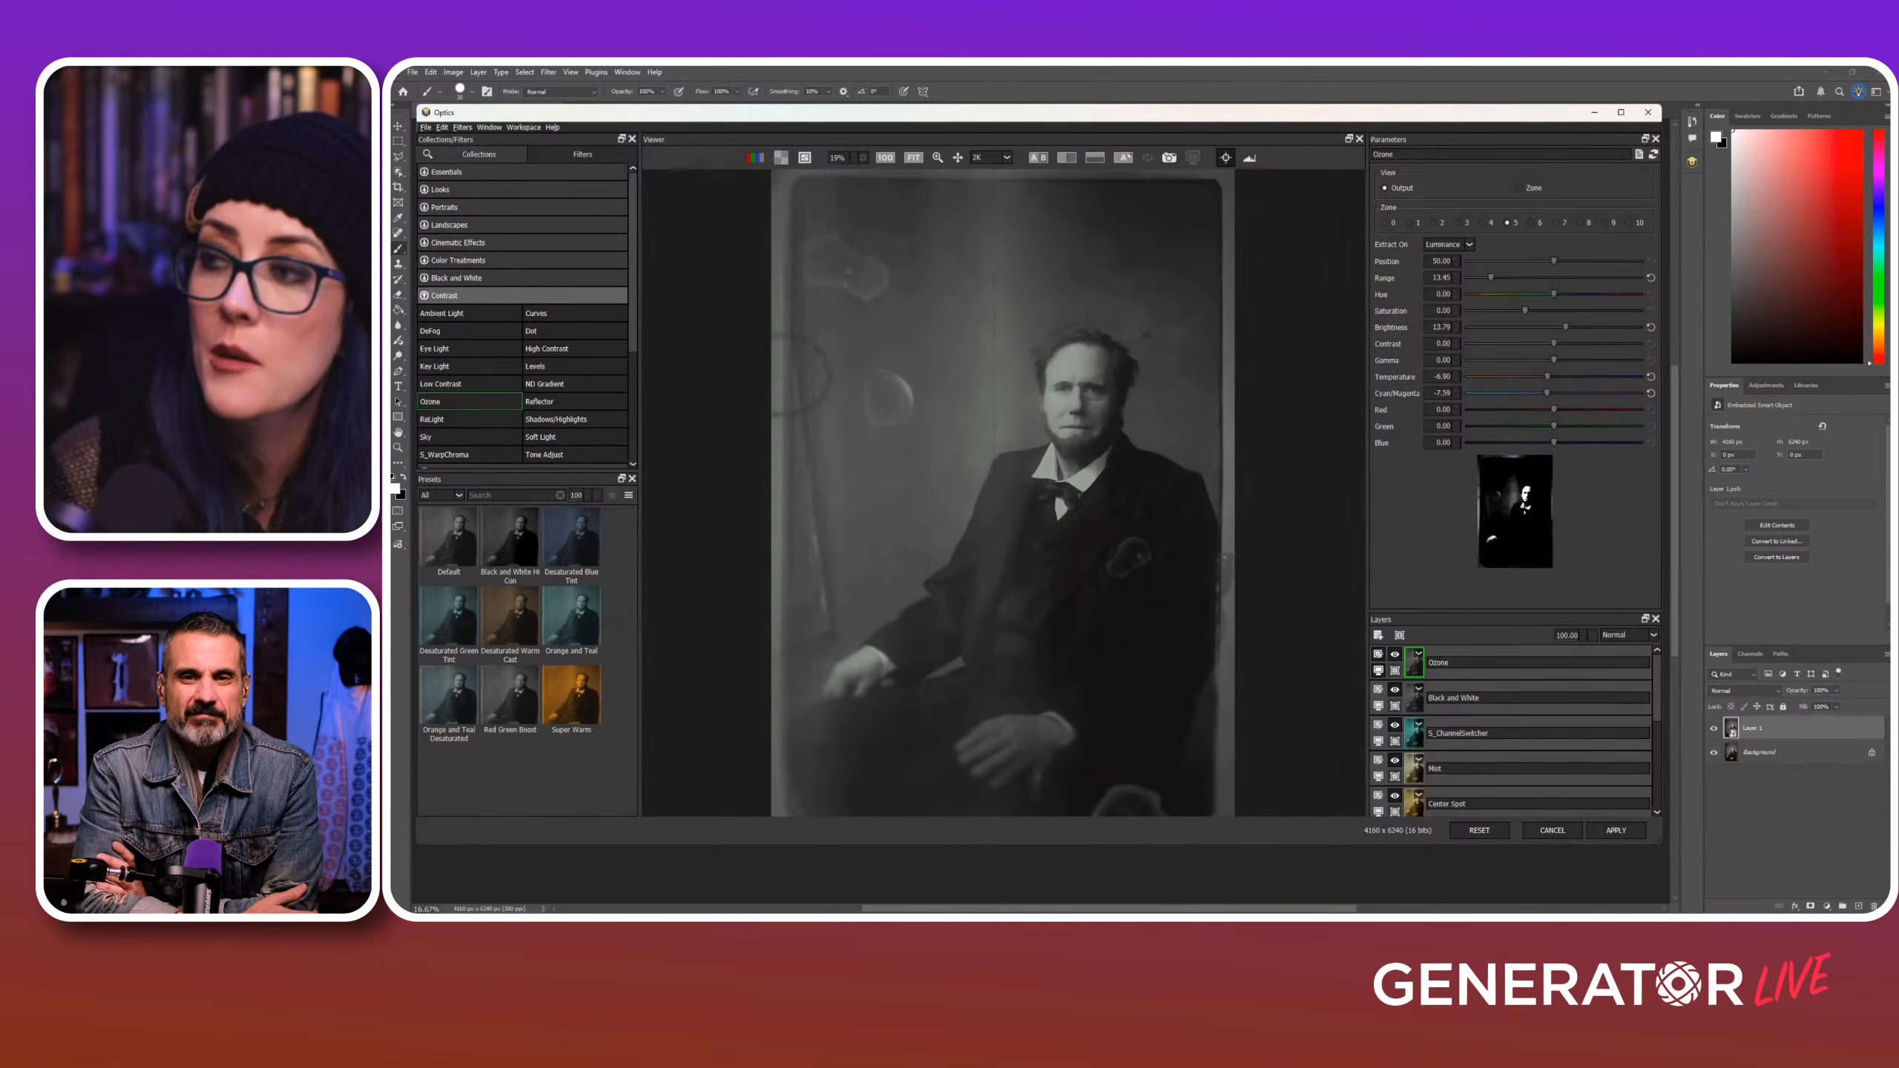
{"action": "key", "text": "Right"}
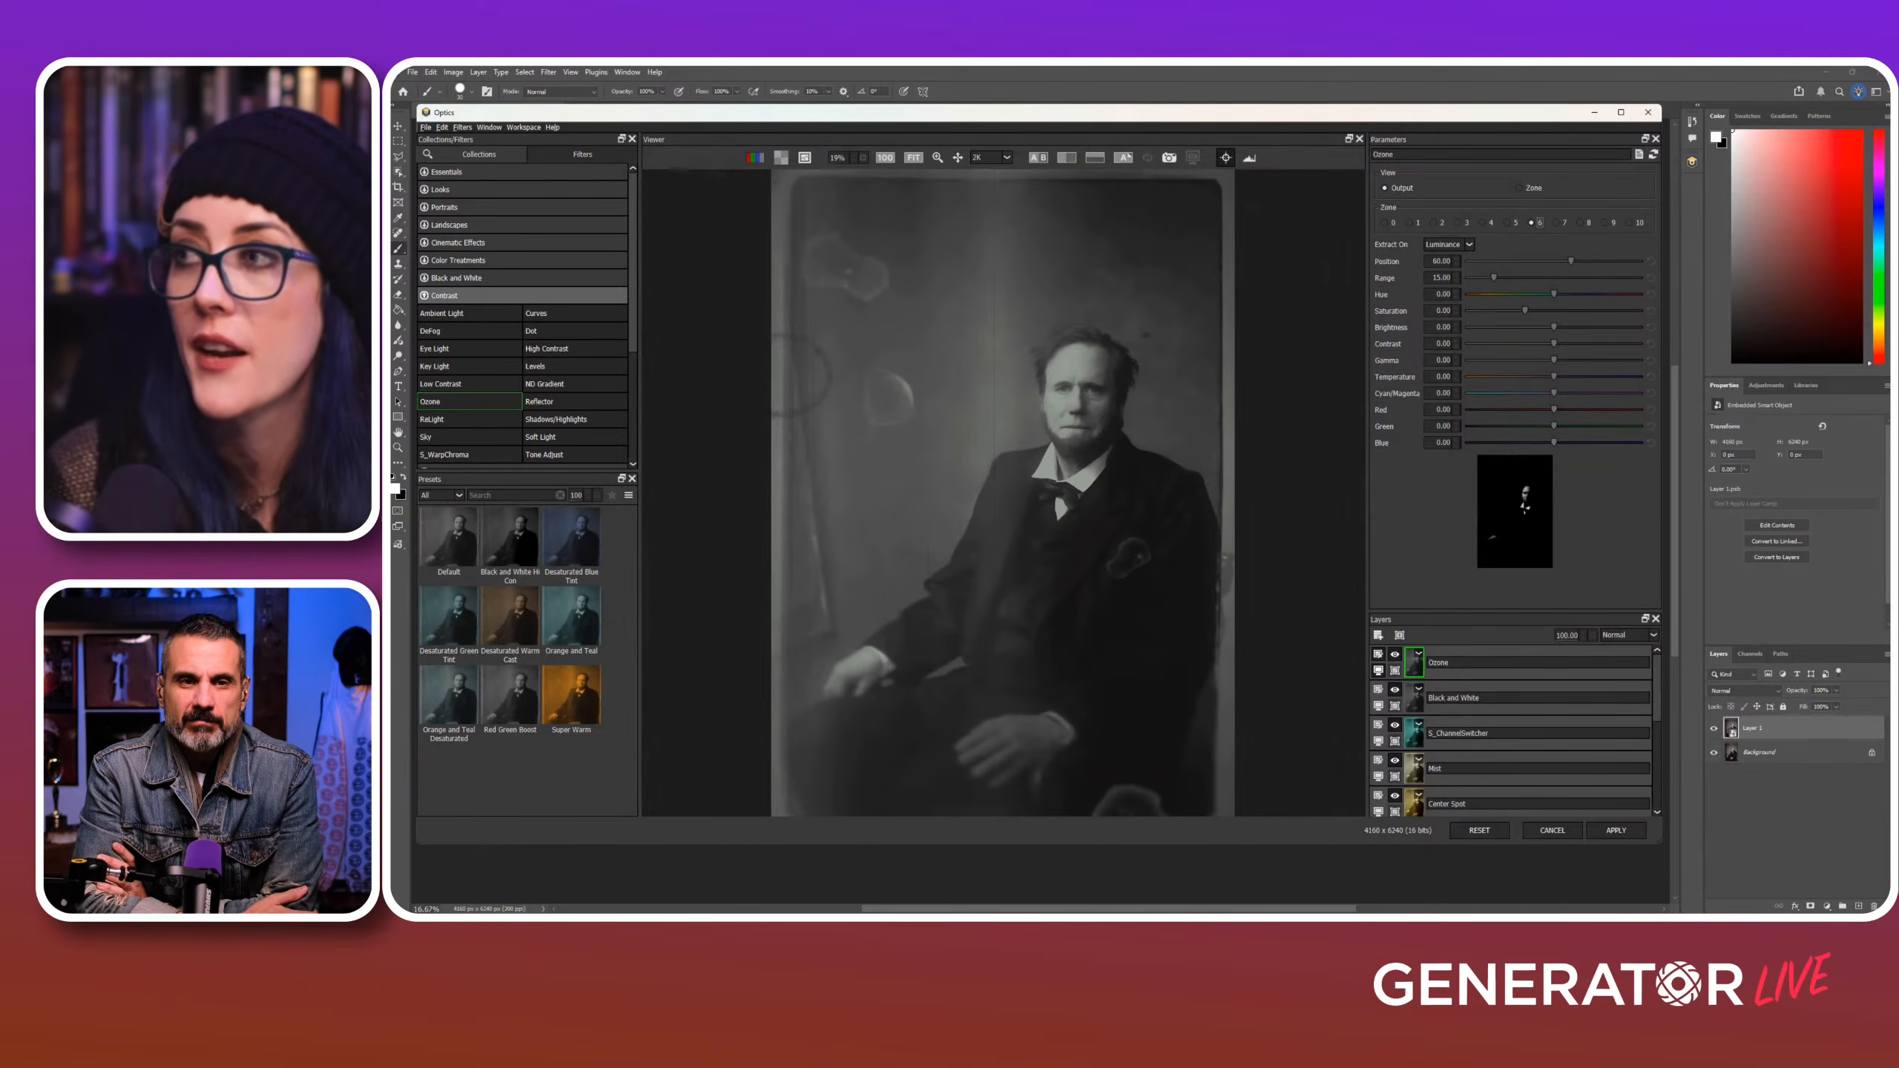
{"action": "left_click", "coordinate": [1556, 223]}
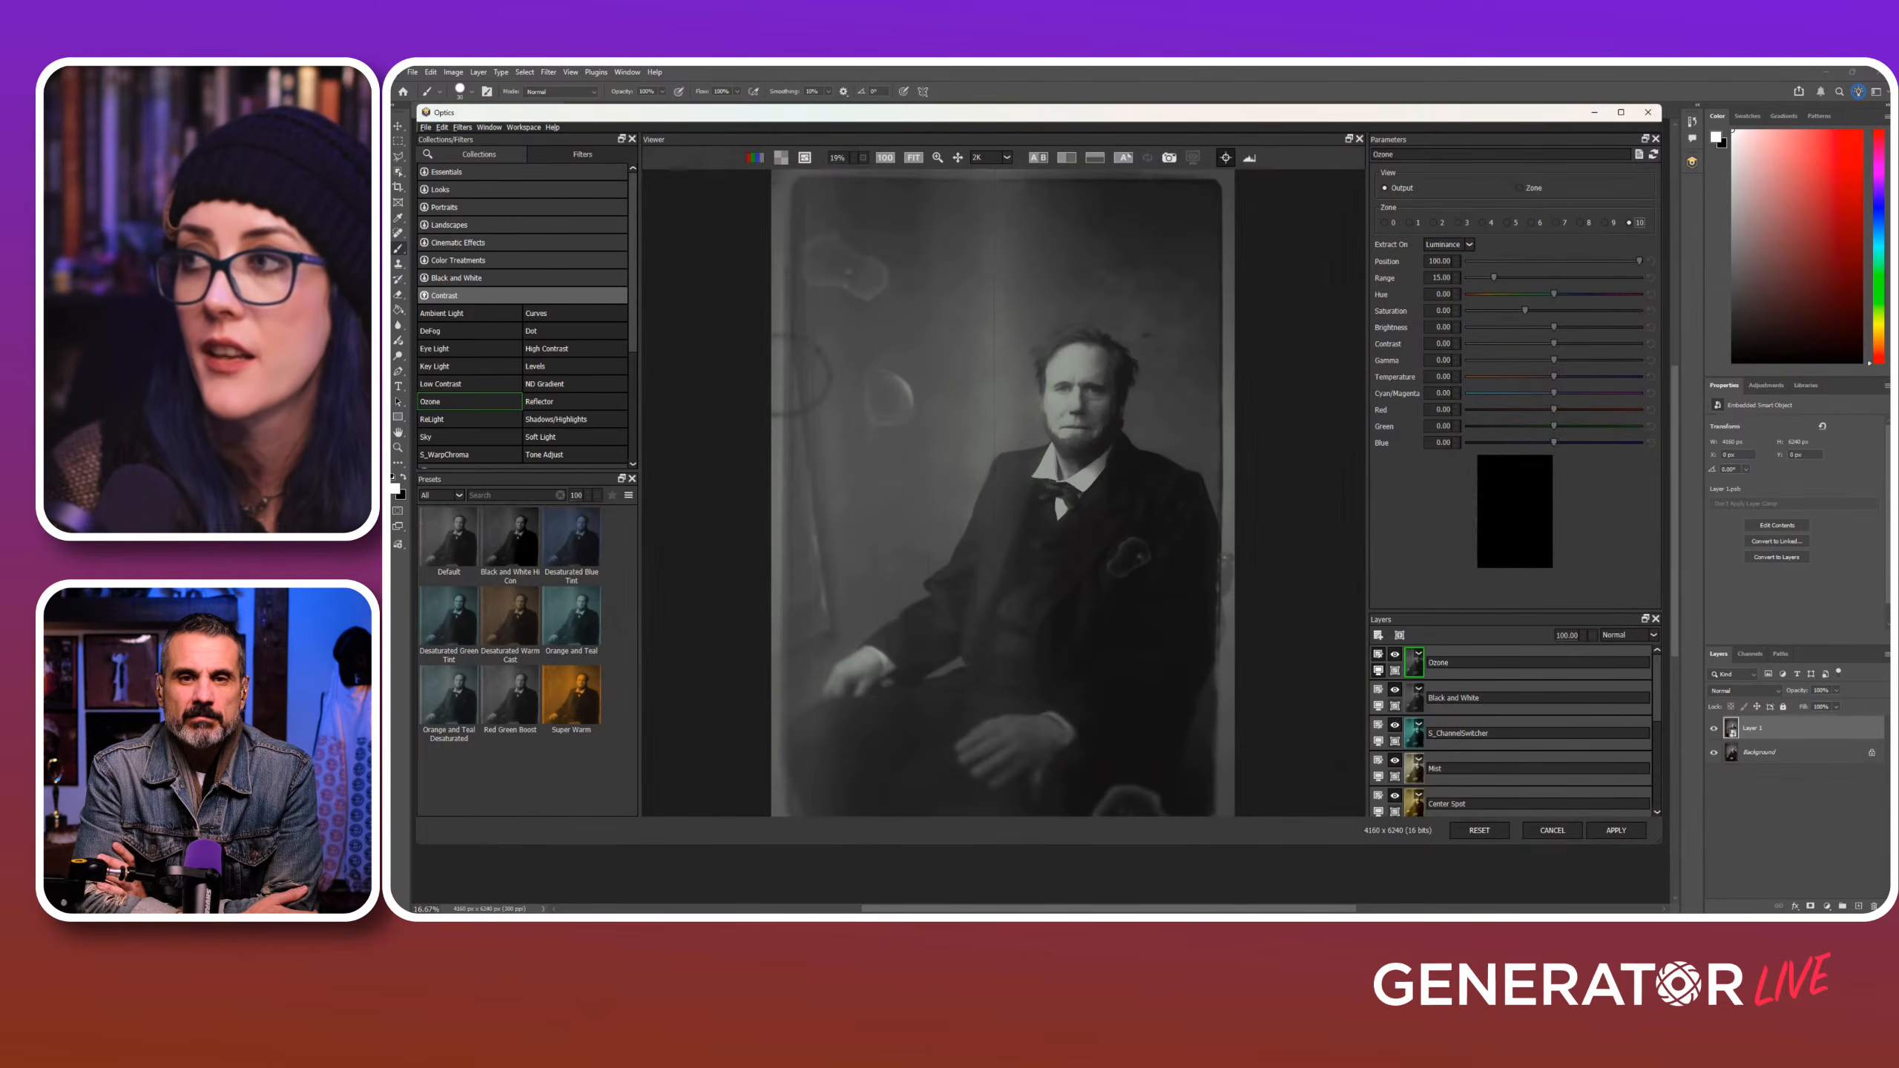
{"action": "left_click", "coordinate": [1508, 223]}
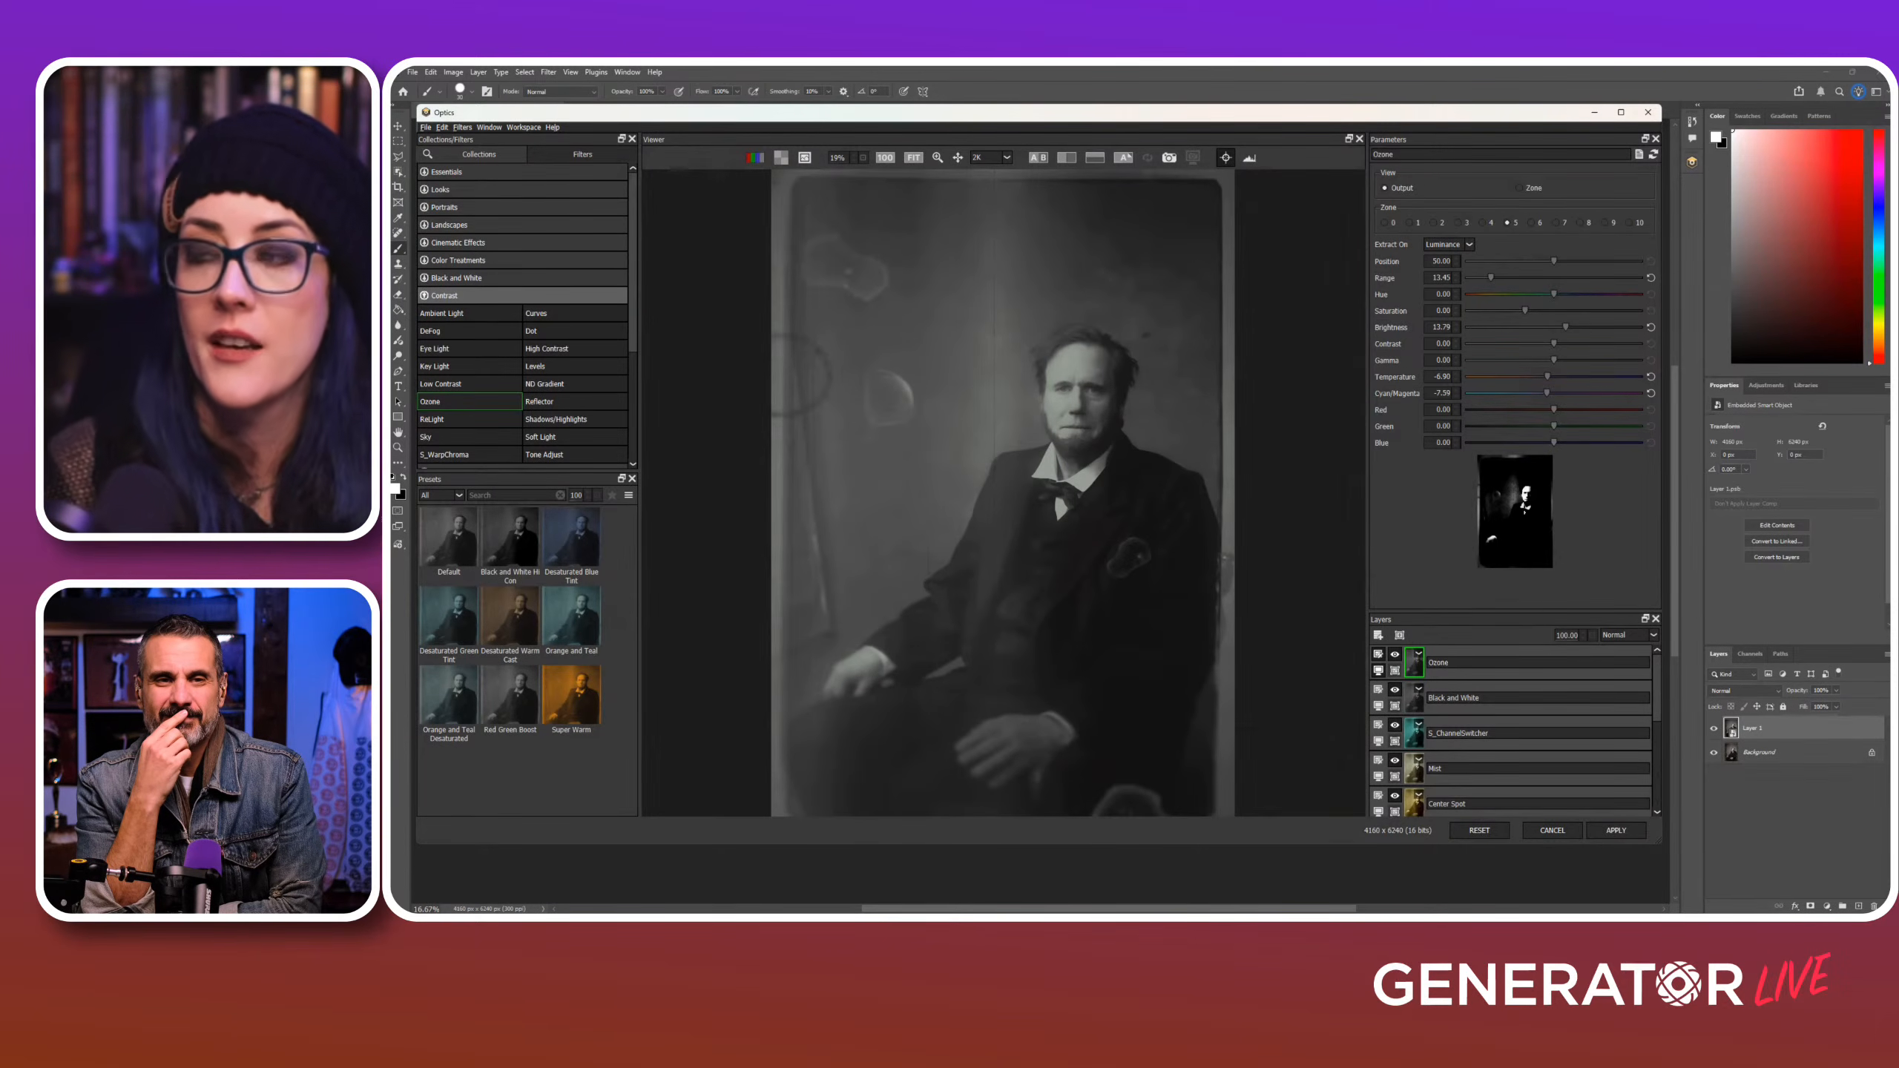
Step: Examine the mask previews of the Ozone layer's zones from 6 down to 2
{"action": "left_click", "coordinate": [1533, 221]}
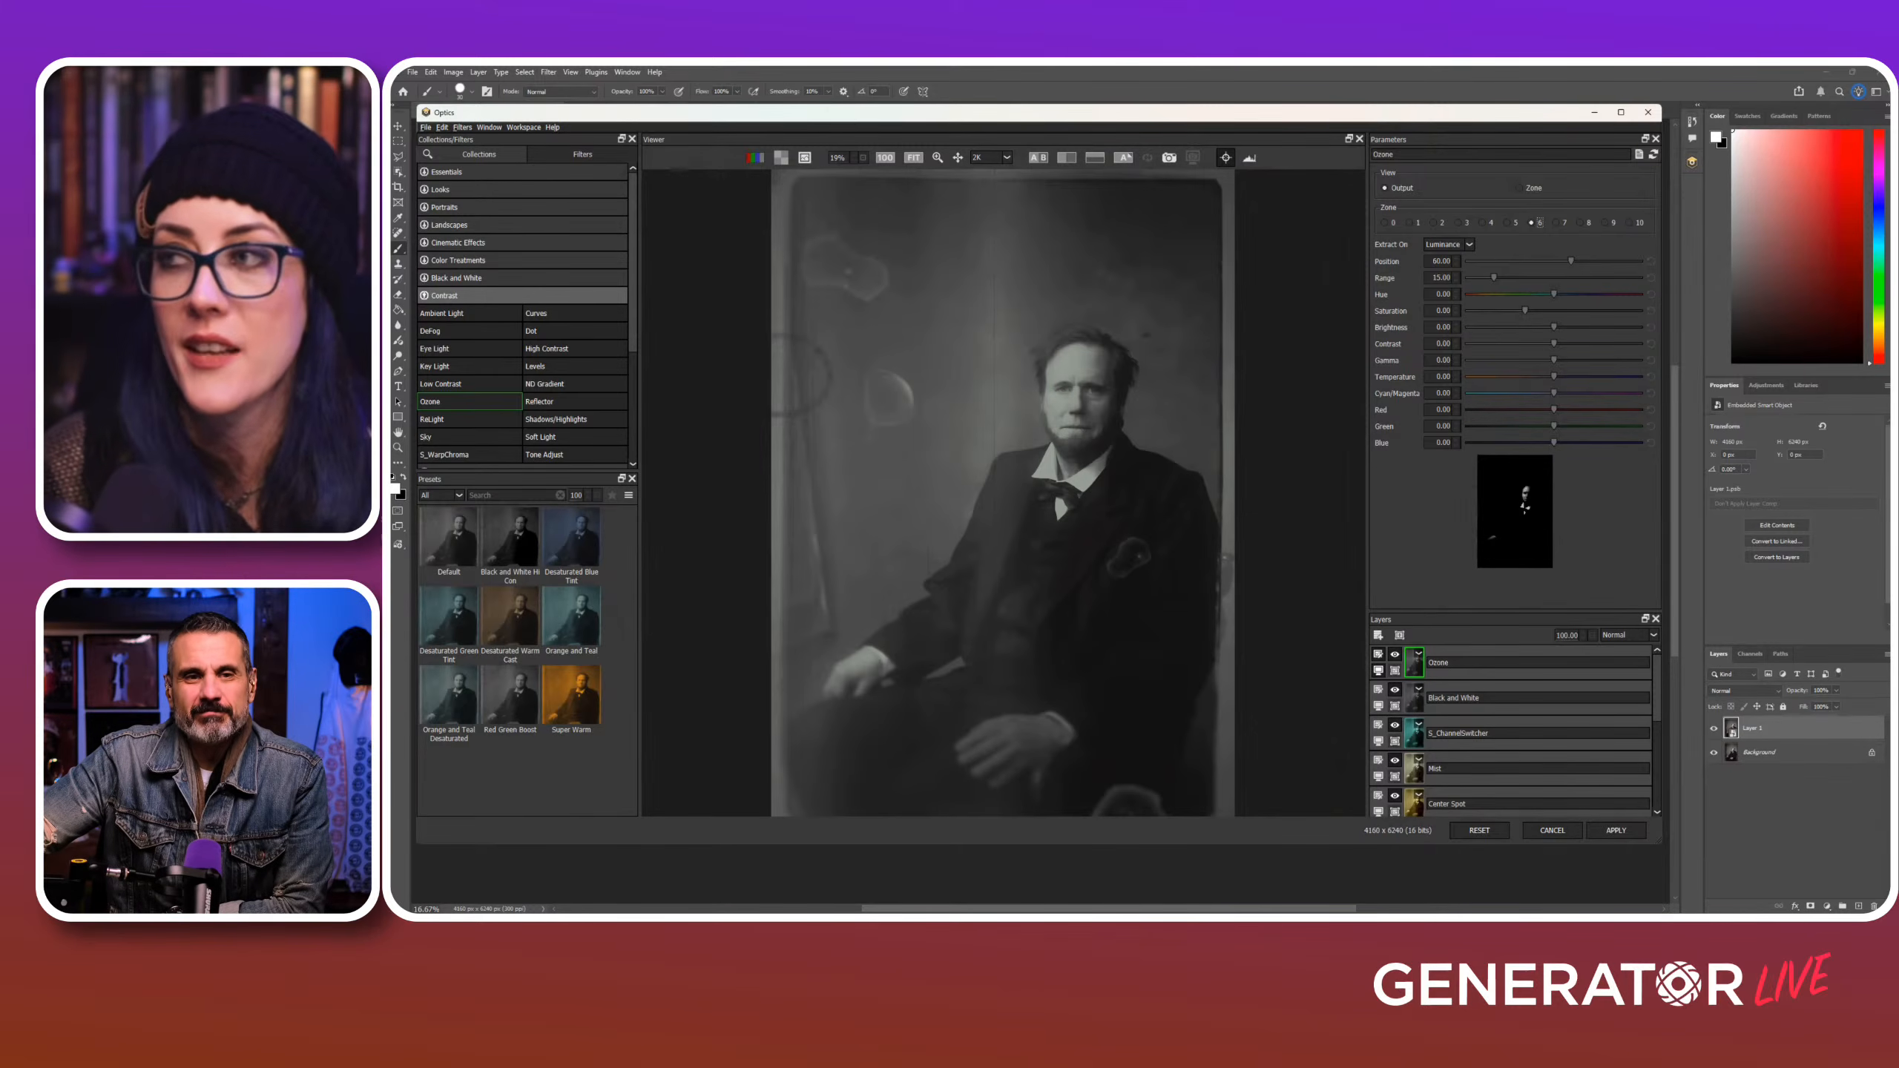
{"action": "left_click", "coordinate": [1507, 223]}
{"action": "left_click", "coordinate": [1483, 224]}
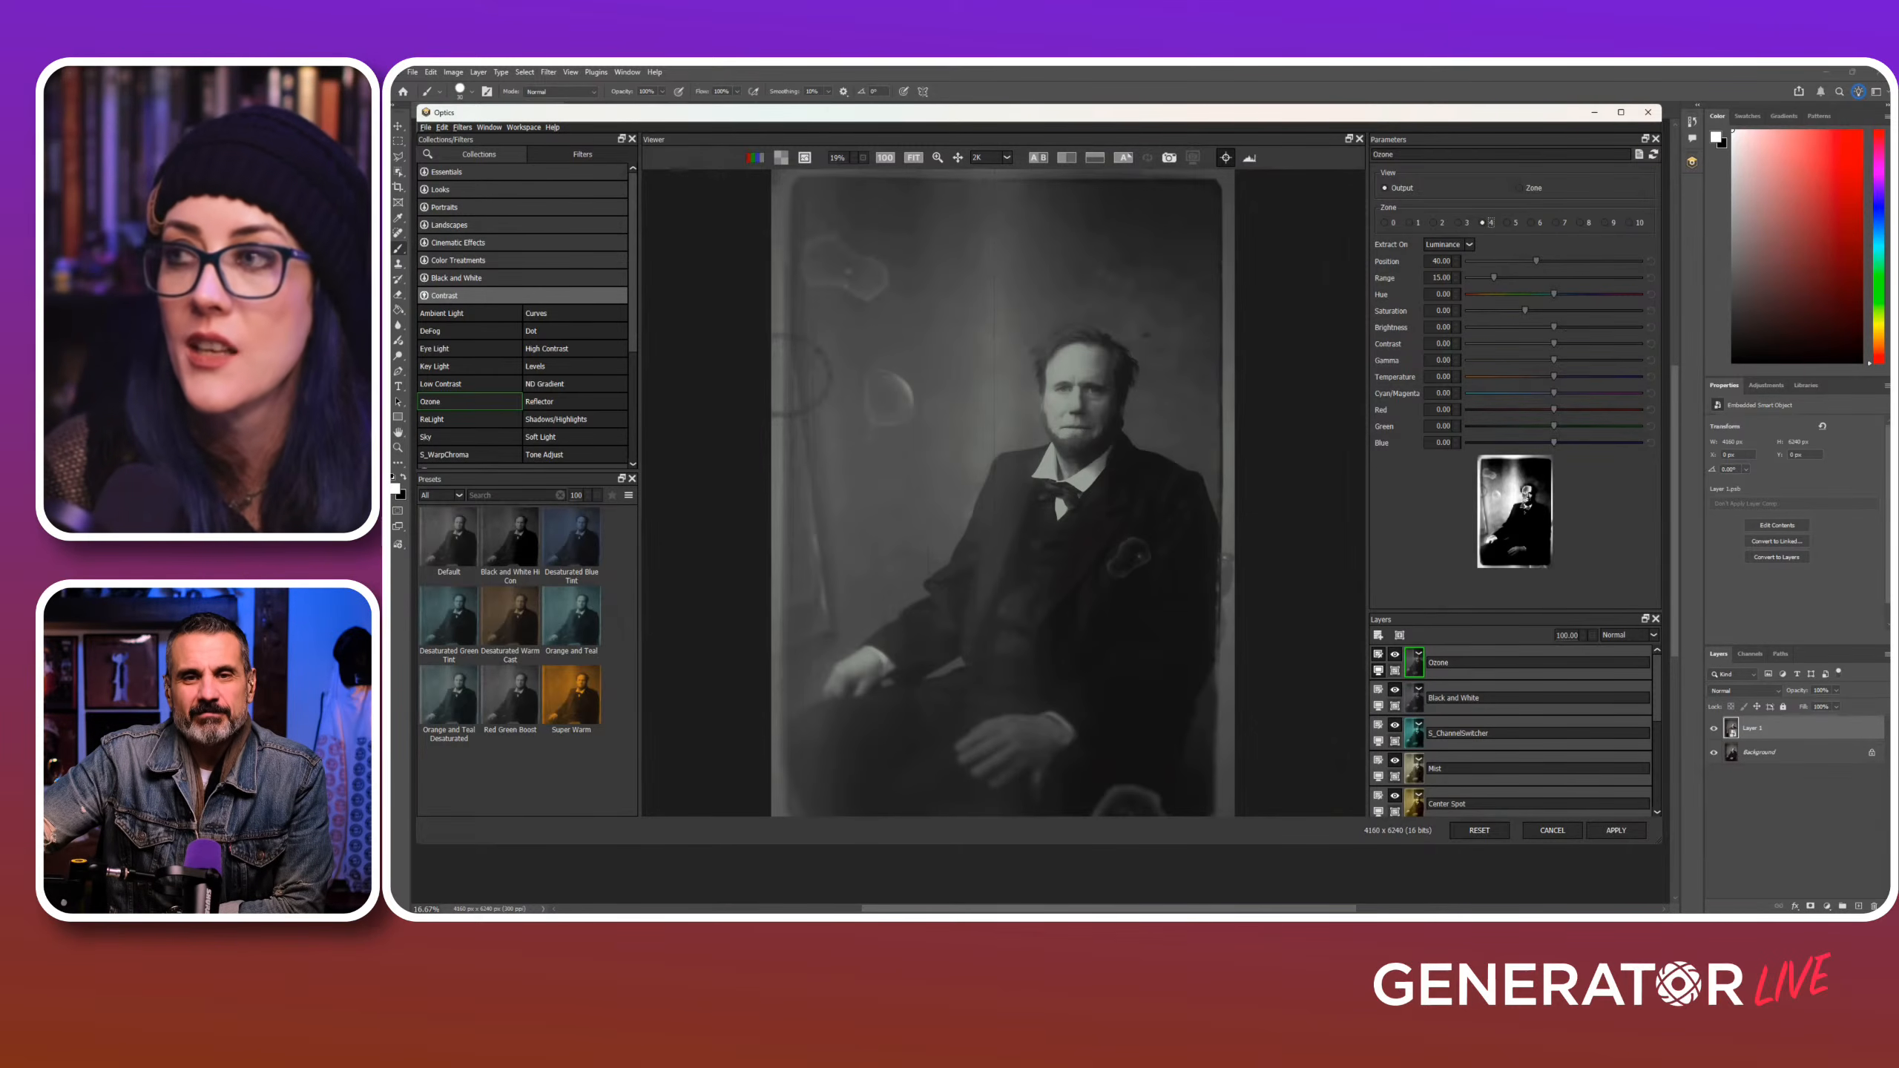
{"action": "left_click", "coordinate": [1459, 224]}
{"action": "left_click", "coordinate": [1434, 224]}
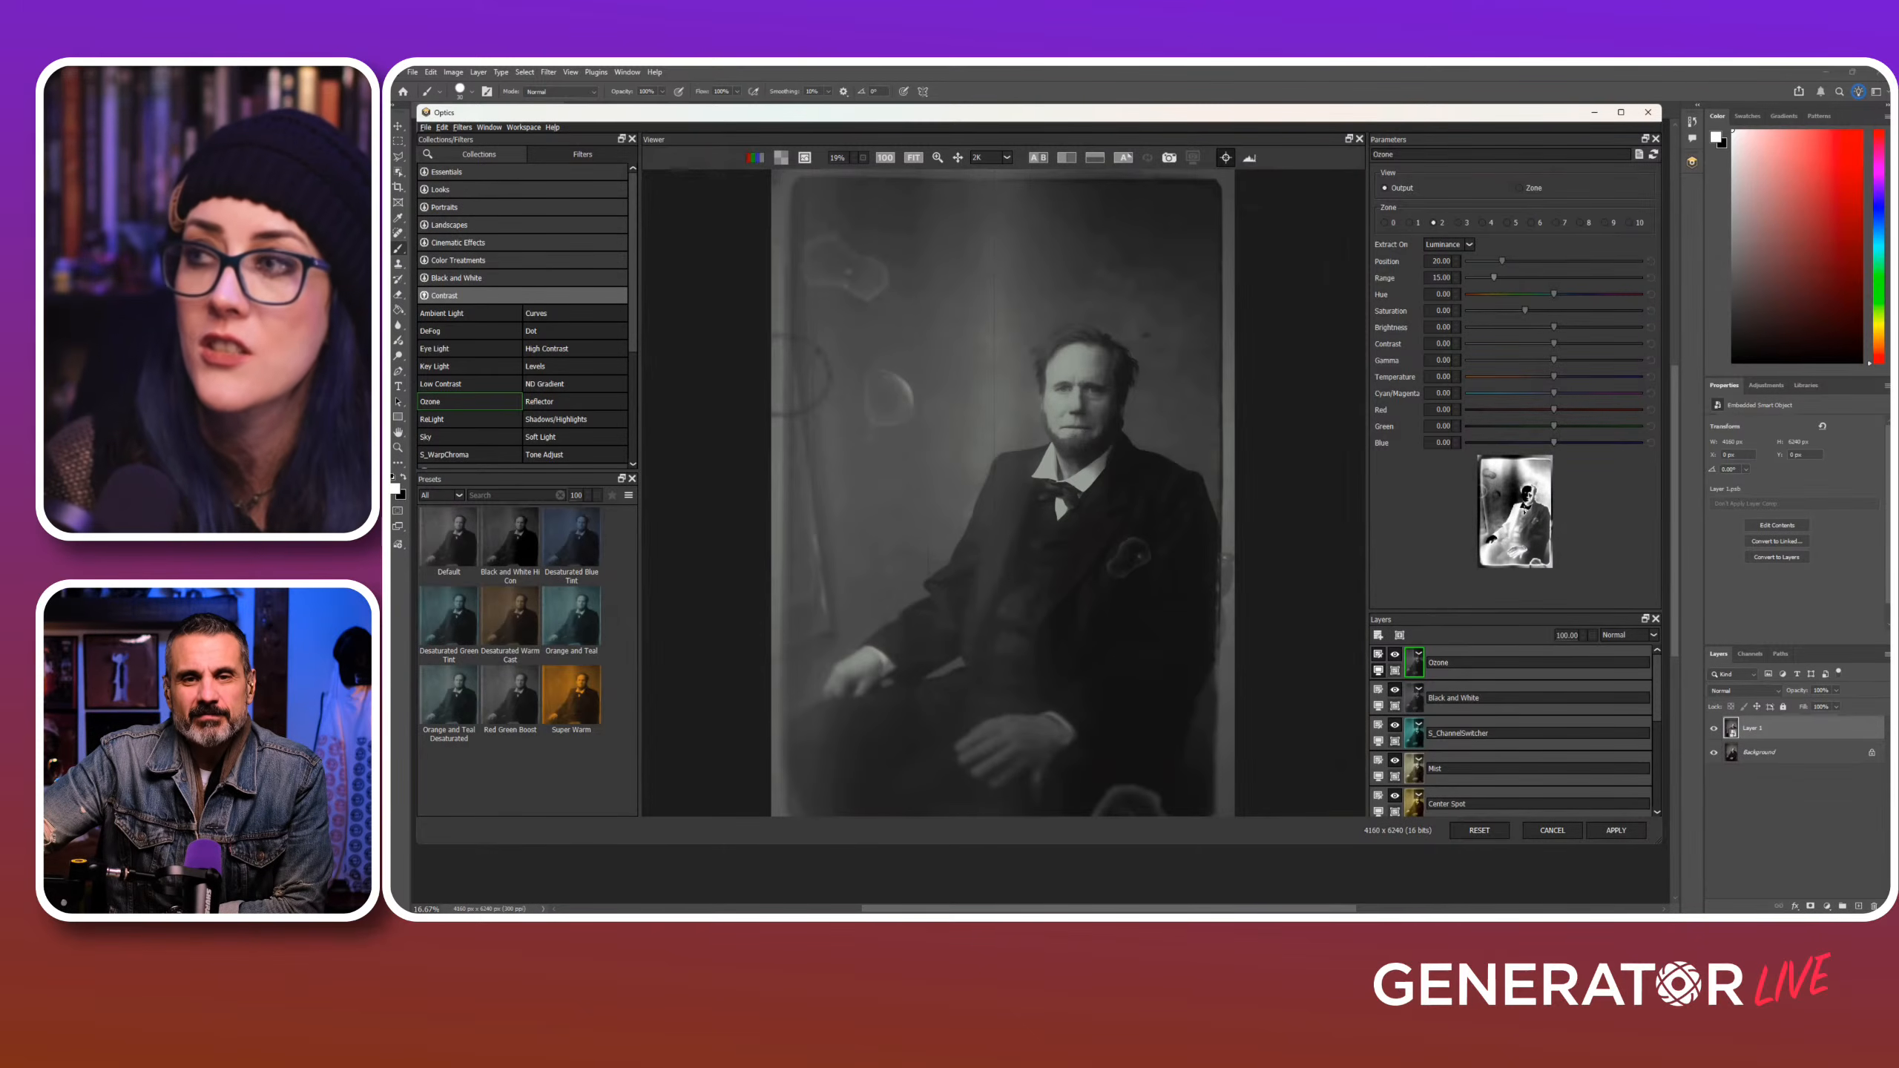
Step: Try different Range and Position values for Ozone zone 2, and reset both to their defaults
{"action": "left_click_drag", "start_coordinate": [1494, 277], "coordinate": [1536, 278]}
{"action": "mouse_move", "coordinate": [1502, 261]}
{"action": "left_mouse_down"}
{"action": "mouse_move", "coordinate": [1605, 262]}
{"action": "mouse_move", "coordinate": [1488, 261]}
{"action": "mouse_move", "coordinate": [1491, 277]}
{"action": "left_mouse_up"}
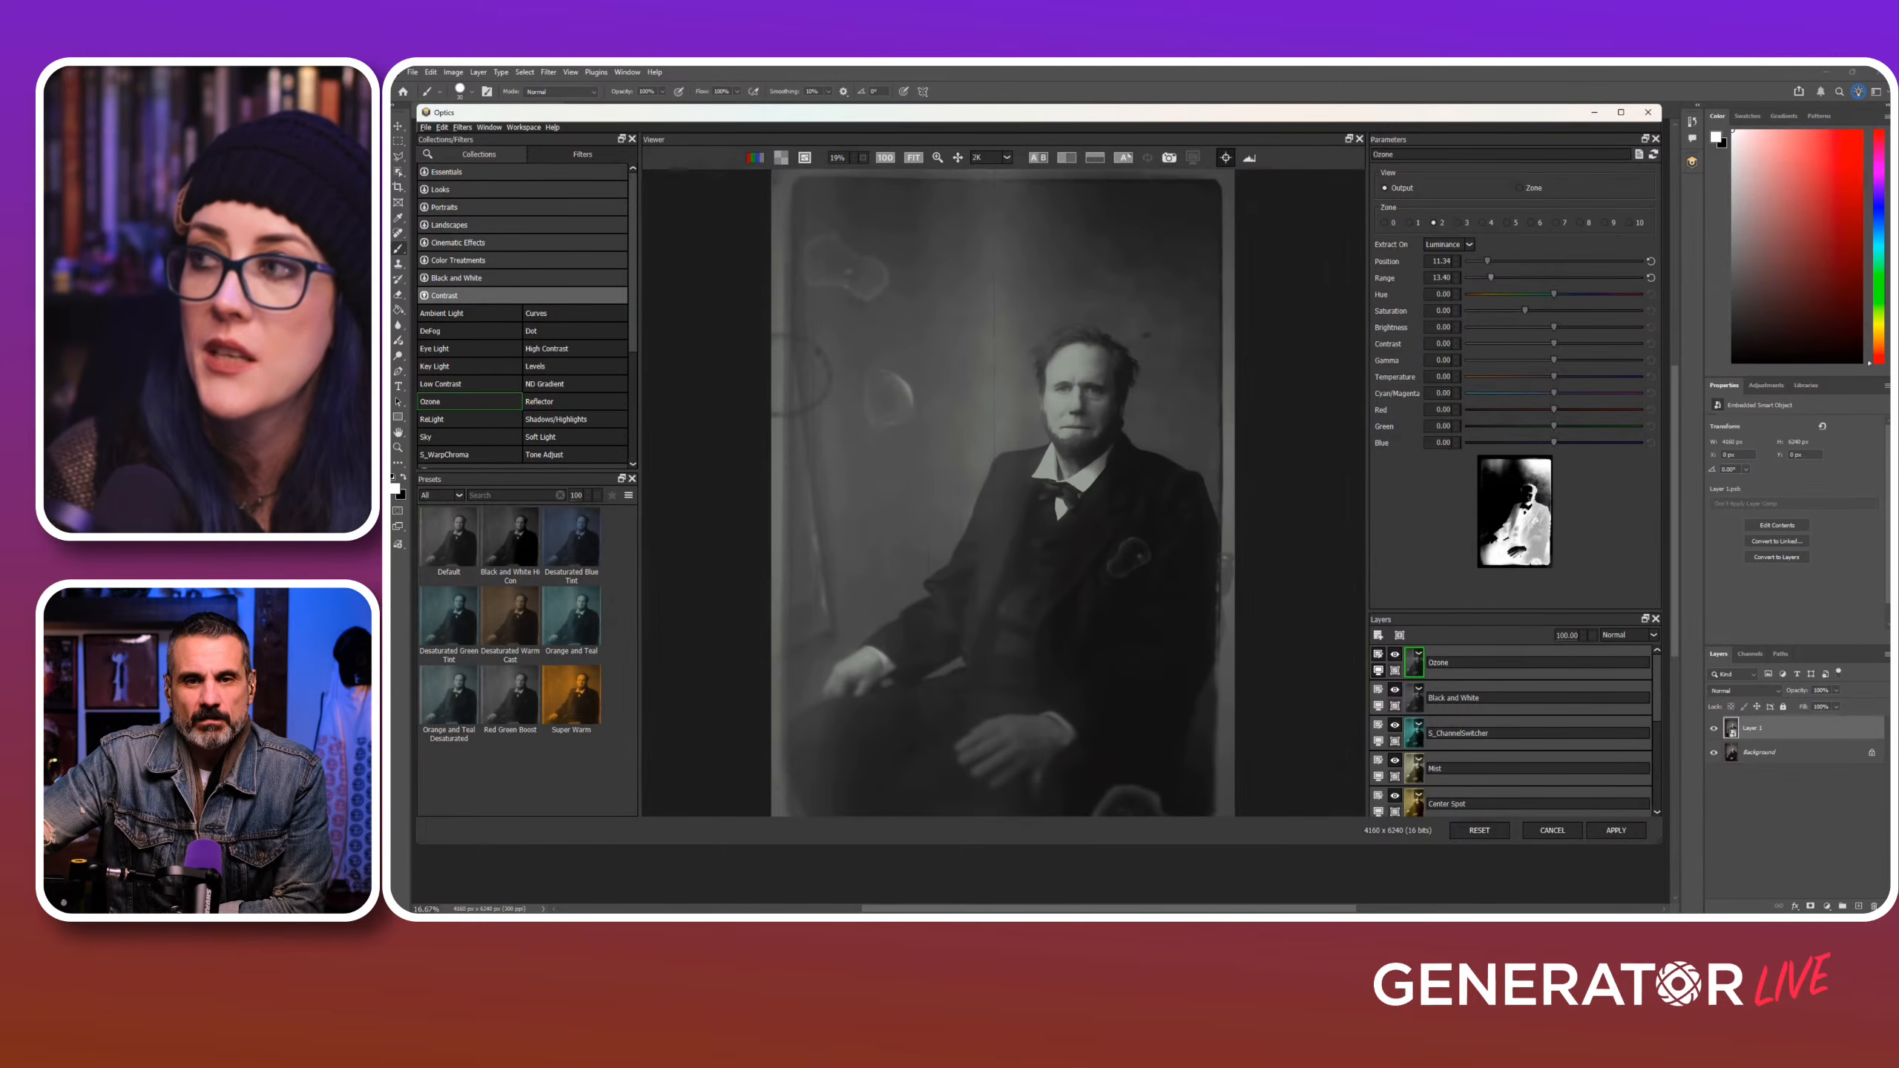
{"action": "left_click", "coordinate": [1650, 278]}
{"action": "left_click", "coordinate": [1651, 262]}
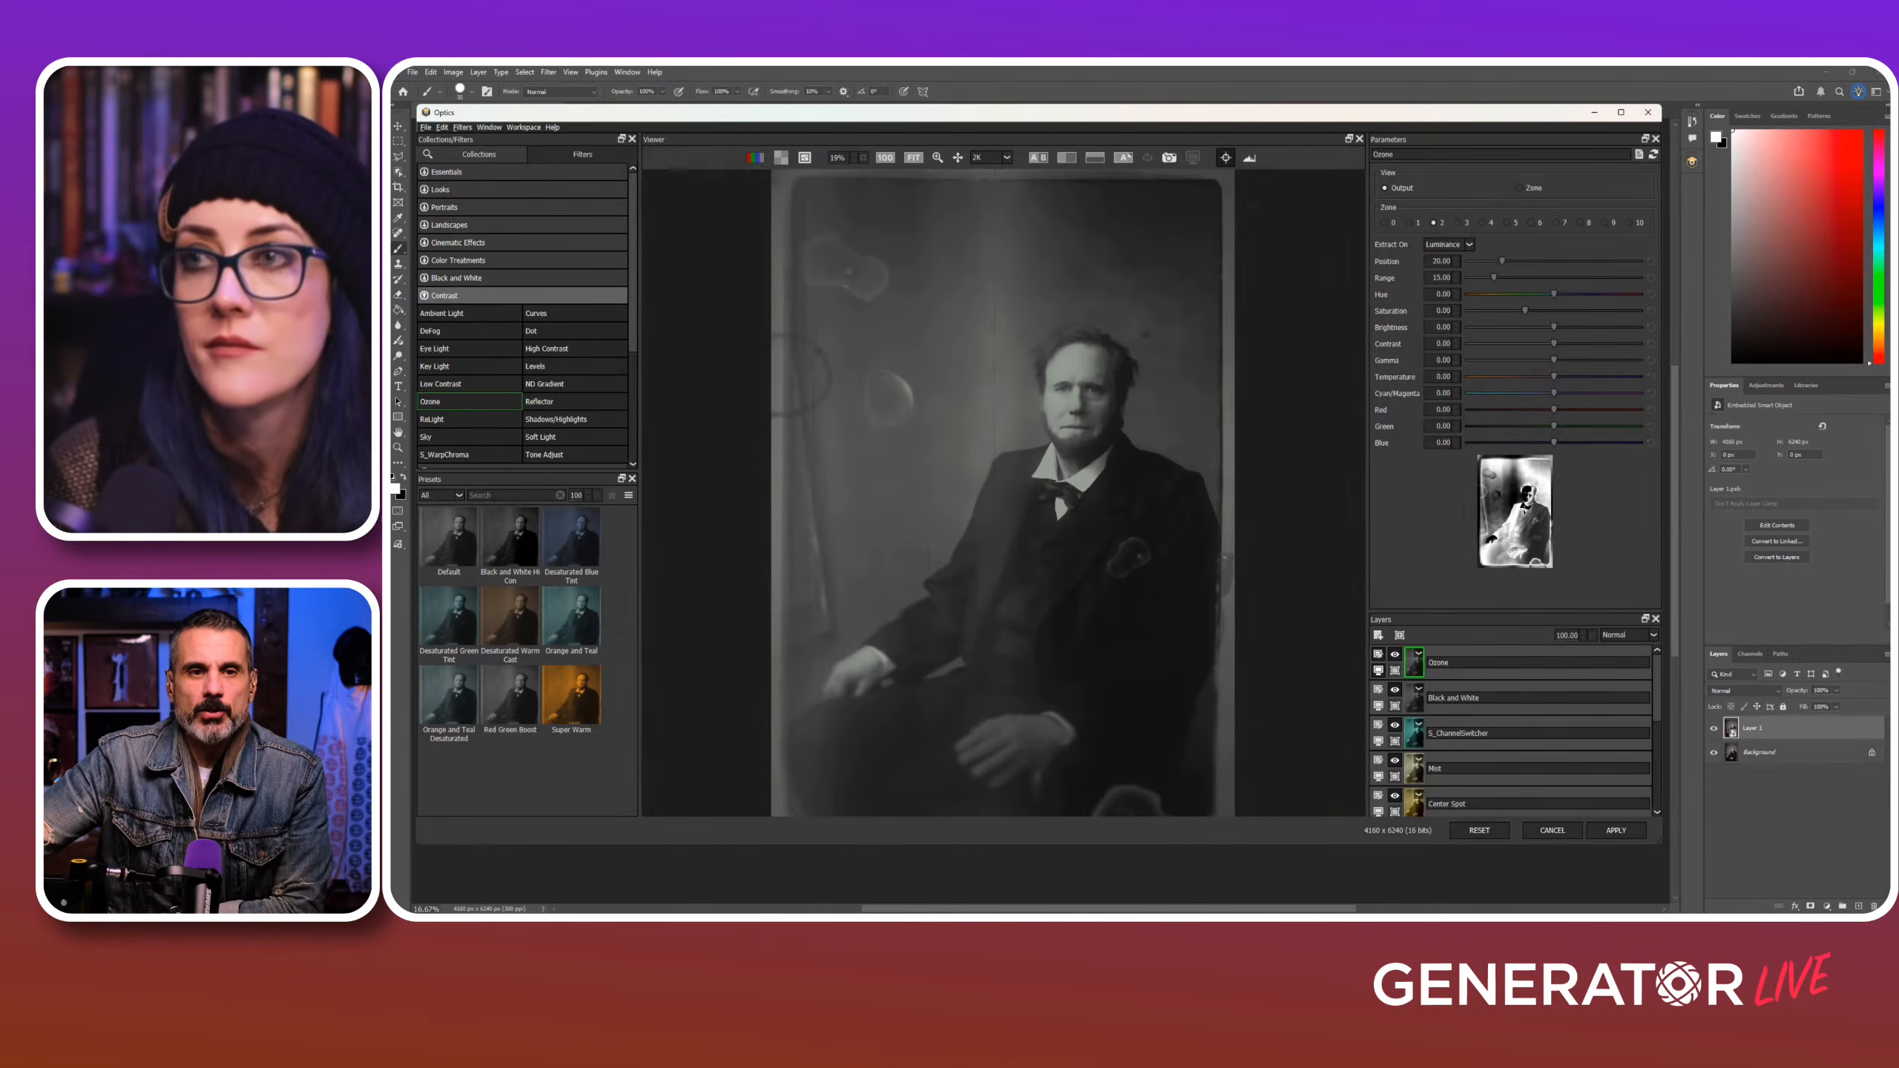
Step: Compare the tintype result side by side with the original portrait, fitted to the viewer, and return to the single view
{"action": "left_click", "coordinate": [1038, 158]}
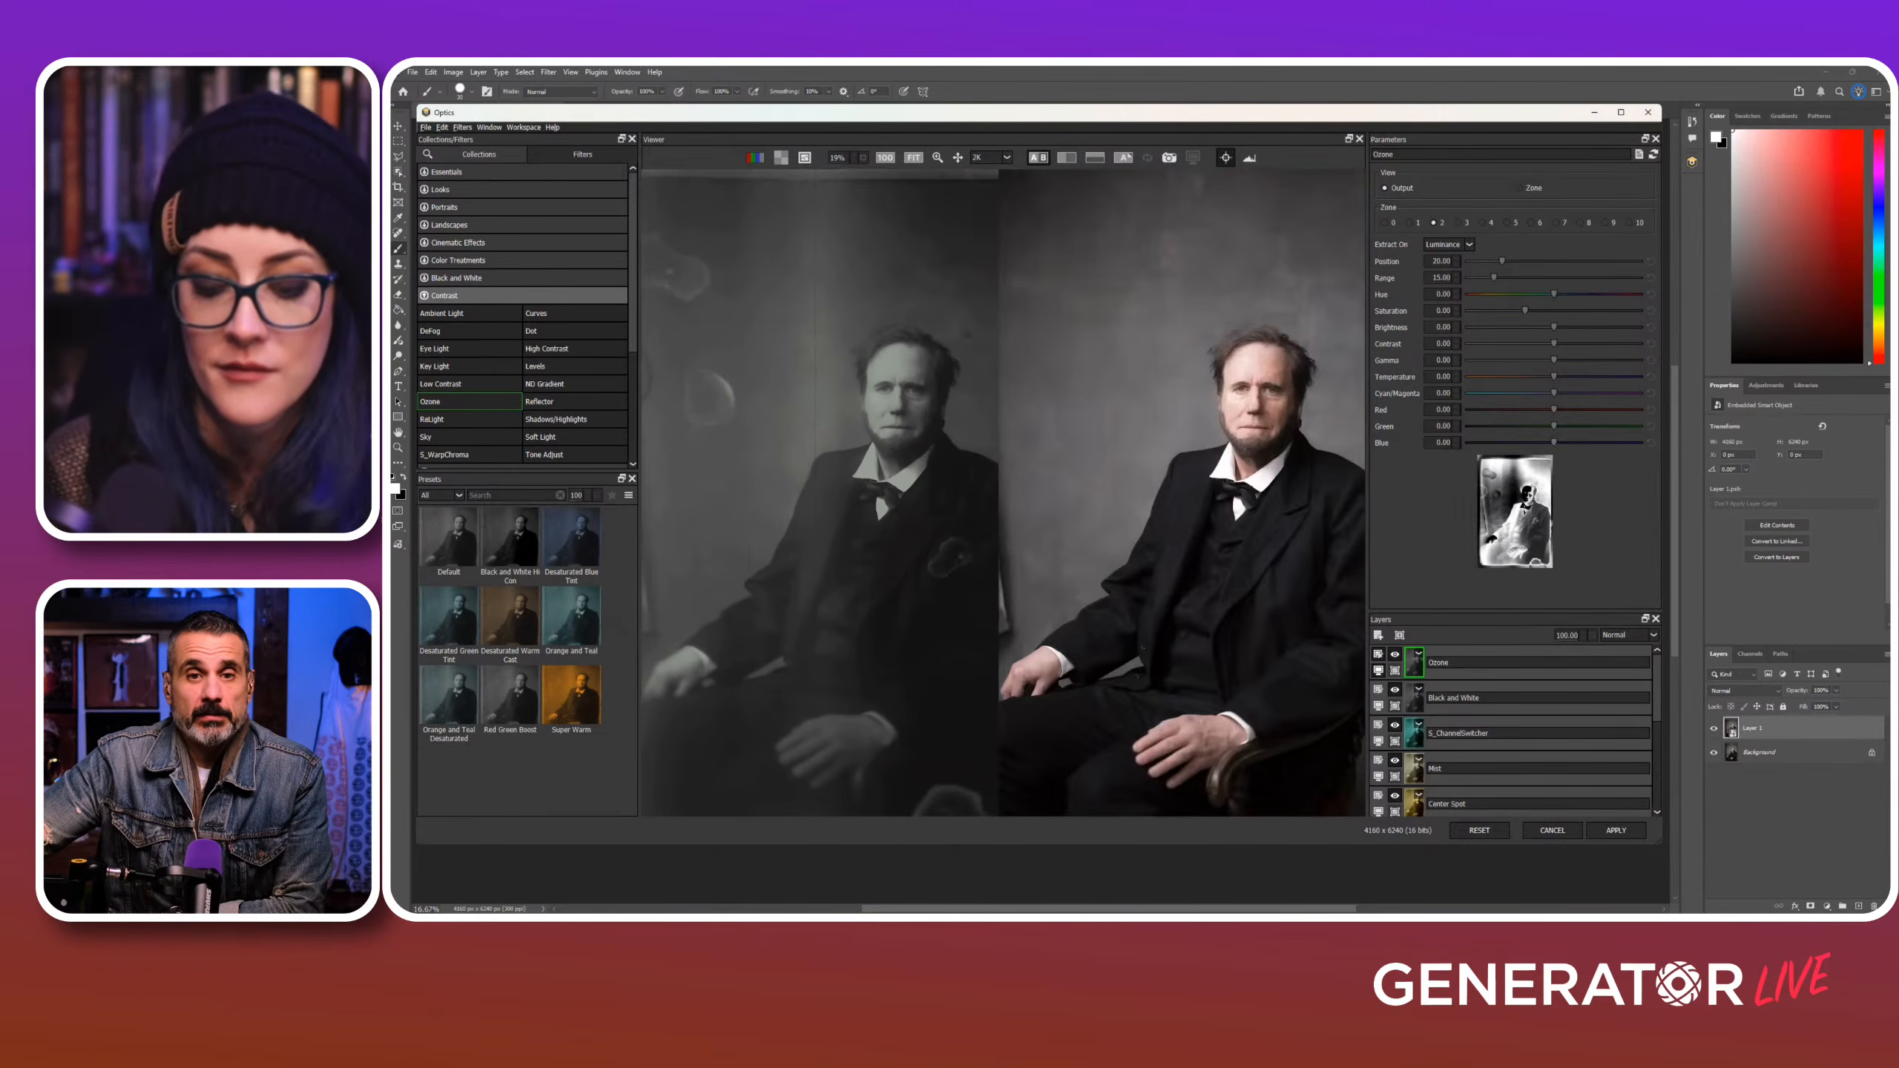
{"action": "left_click", "coordinate": [913, 158]}
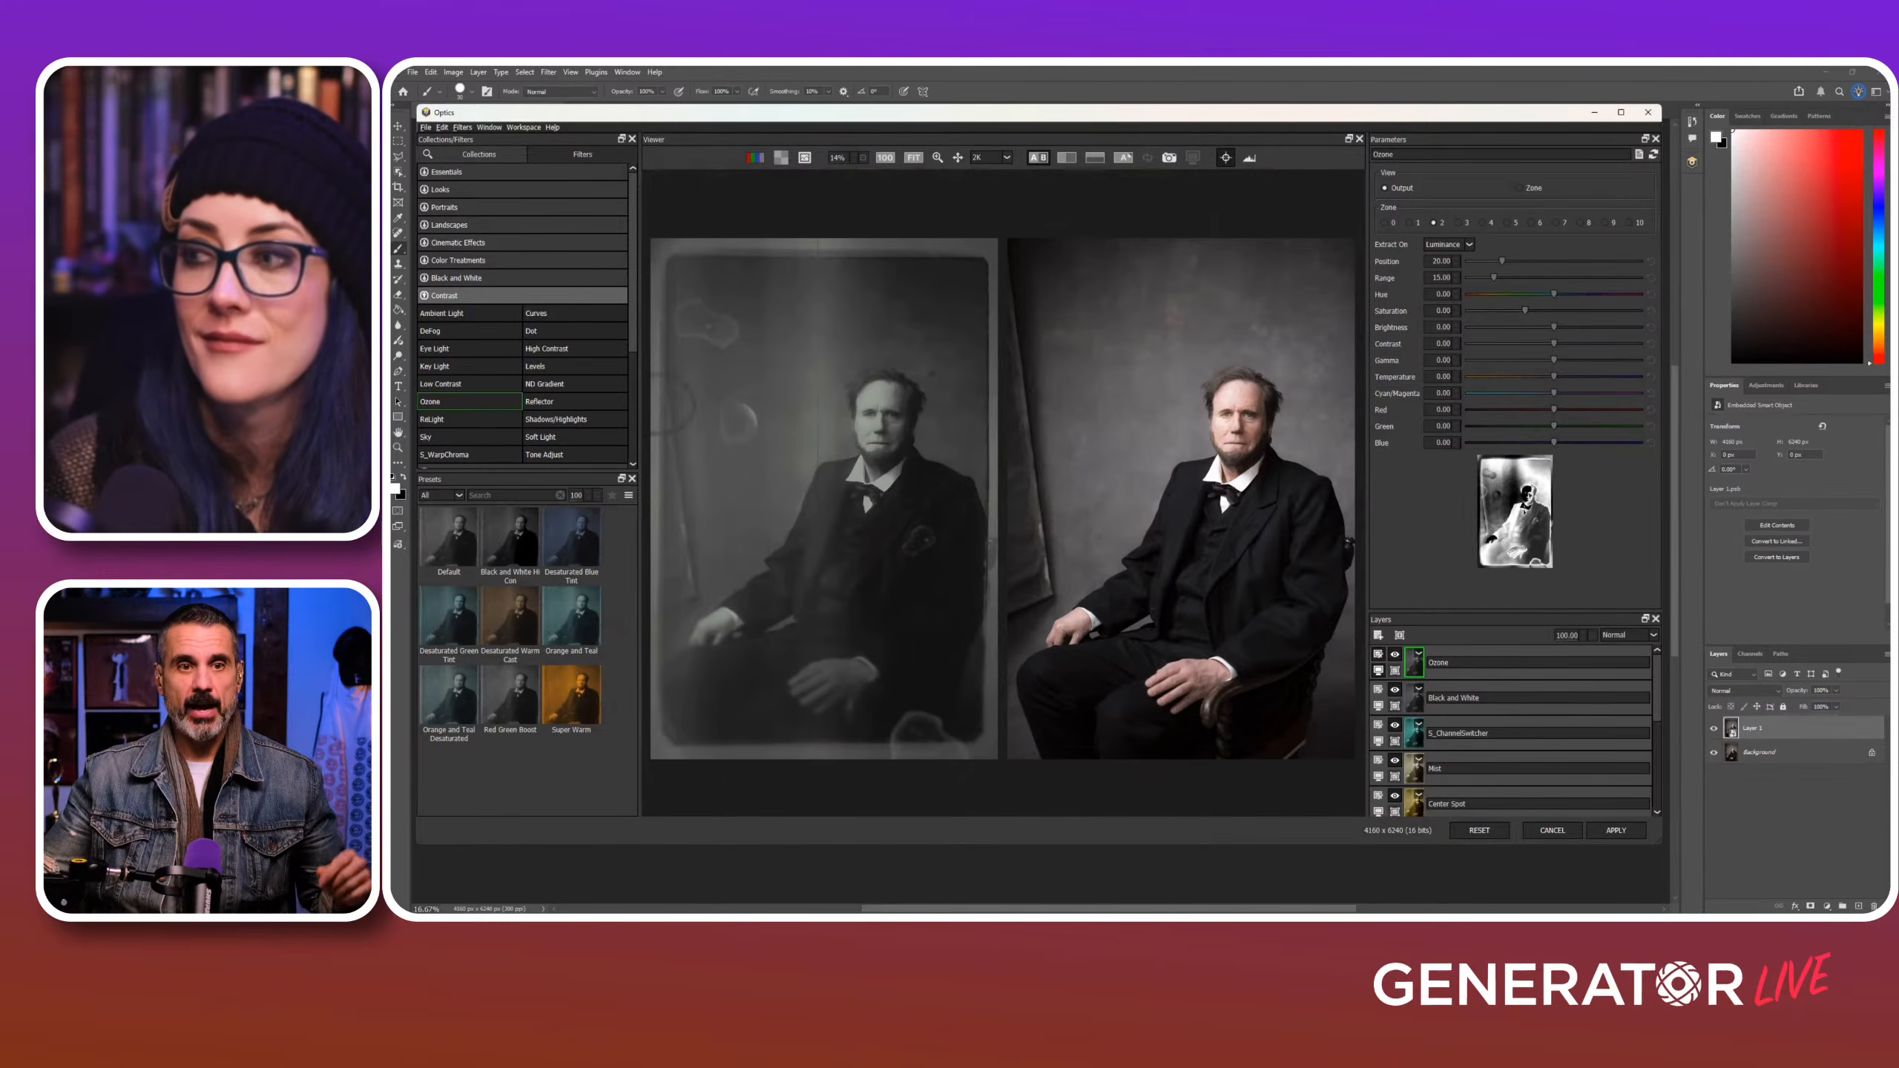
{"action": "left_click_drag", "start_coordinate": [1515, 612], "coordinate": [1515, 697]}
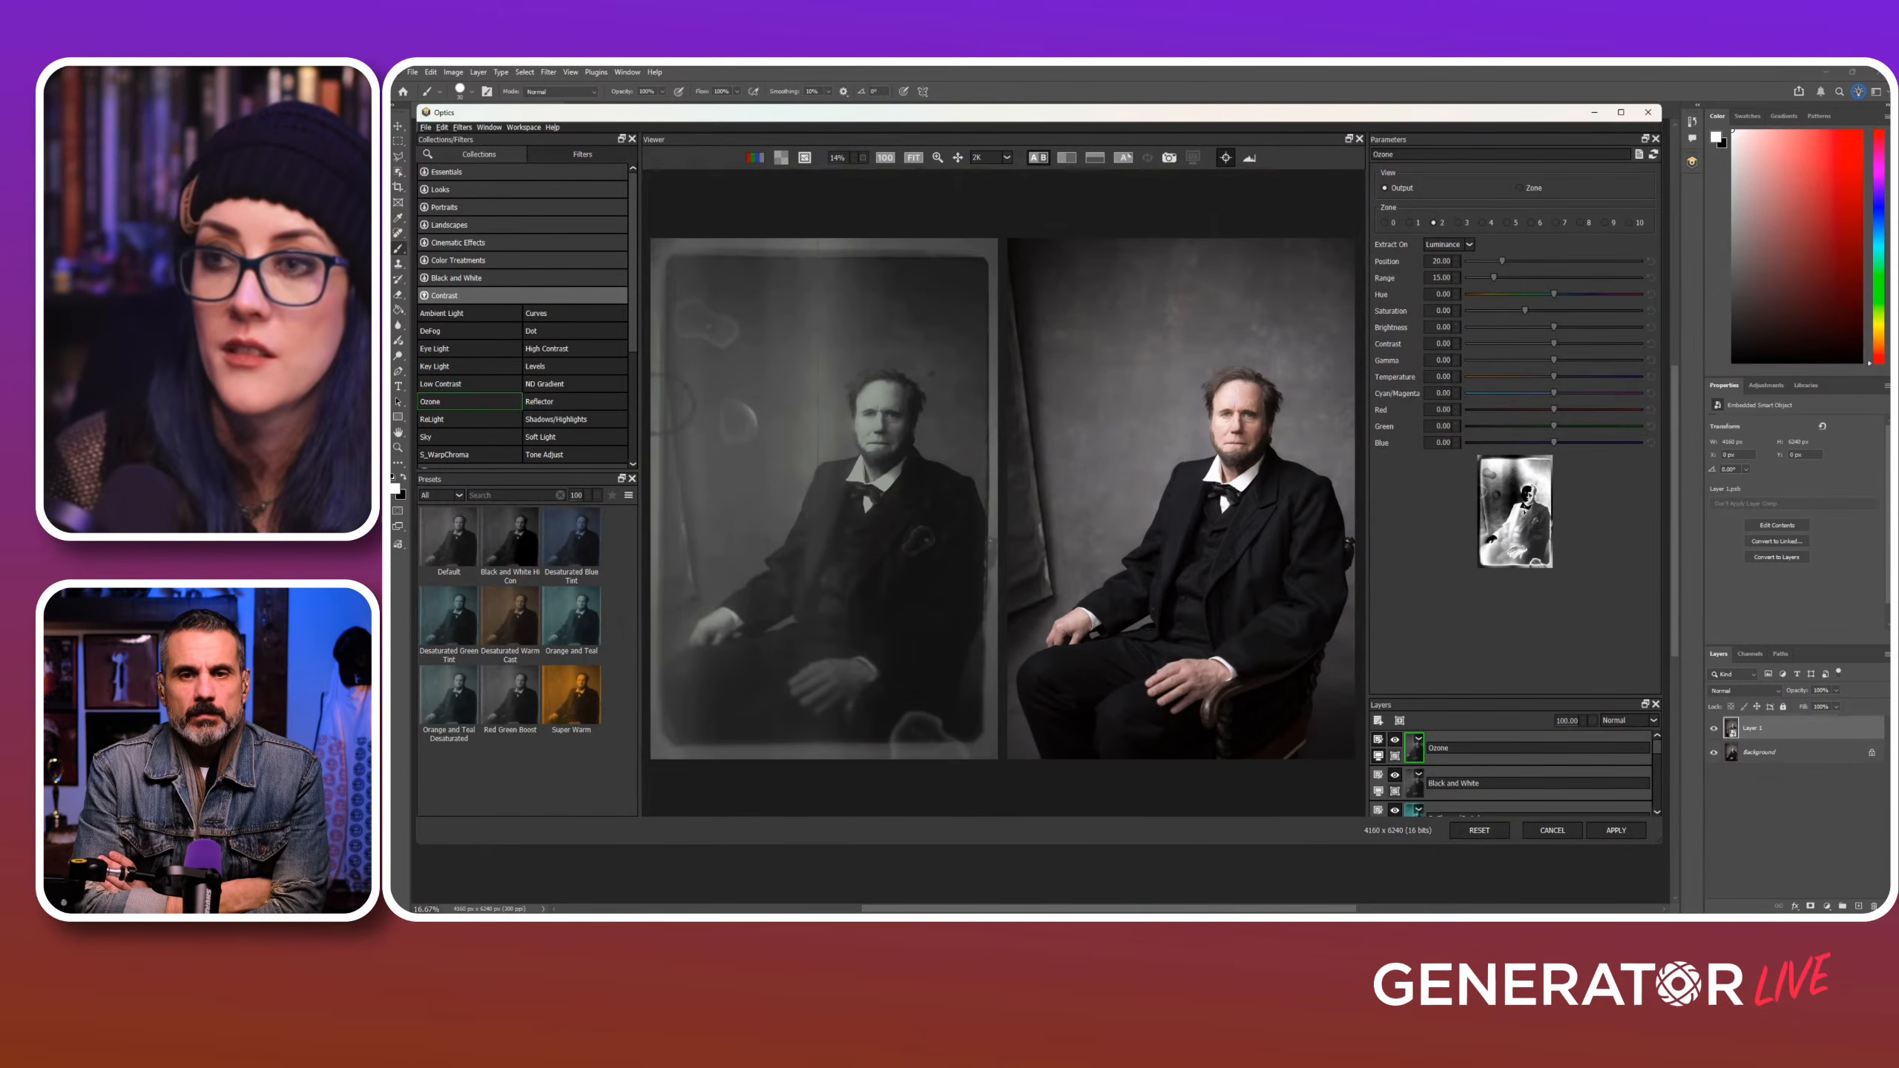
{"action": "left_click", "coordinate": [1038, 157]}
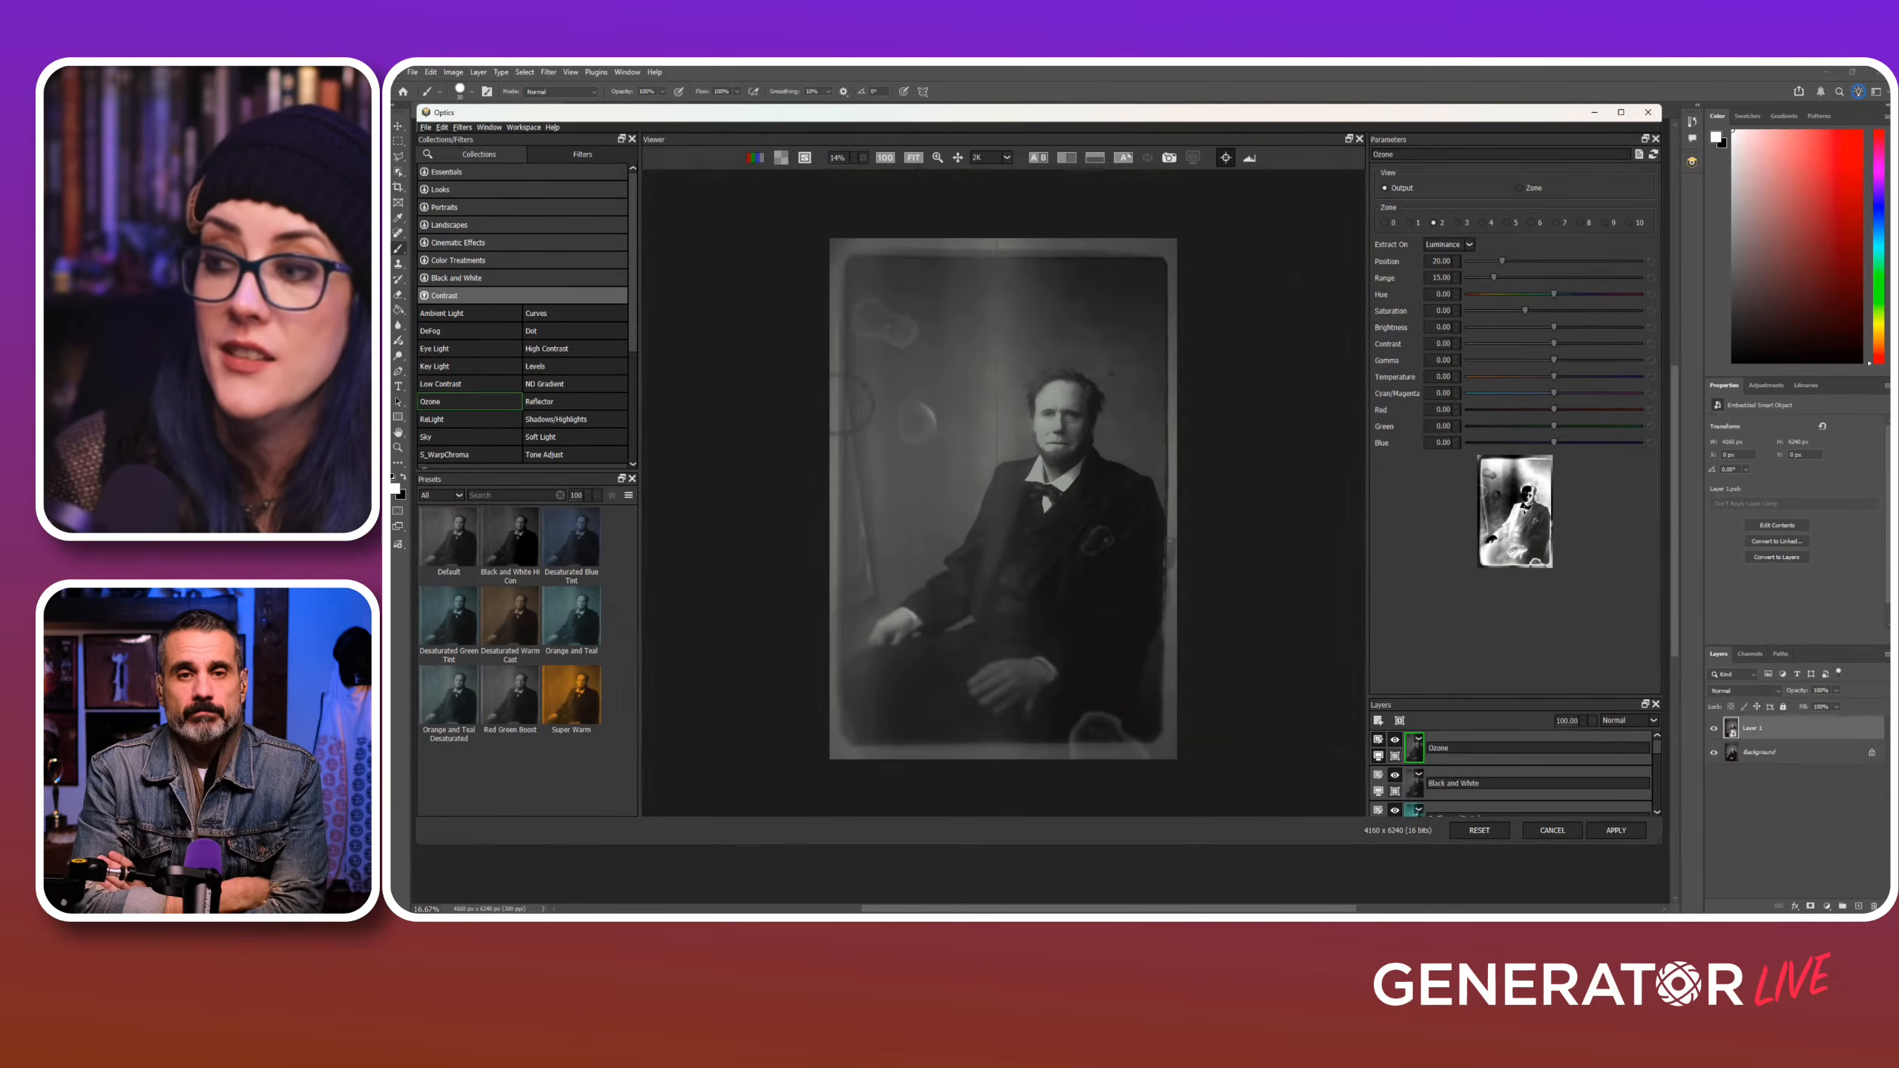
Step: Apply the tintype look to Layer 1 and hide that layer in the Photoshop document
{"action": "left_click_drag", "start_coordinate": [1515, 698], "coordinate": [1515, 552]}
{"action": "left_click", "coordinate": [1615, 831]}
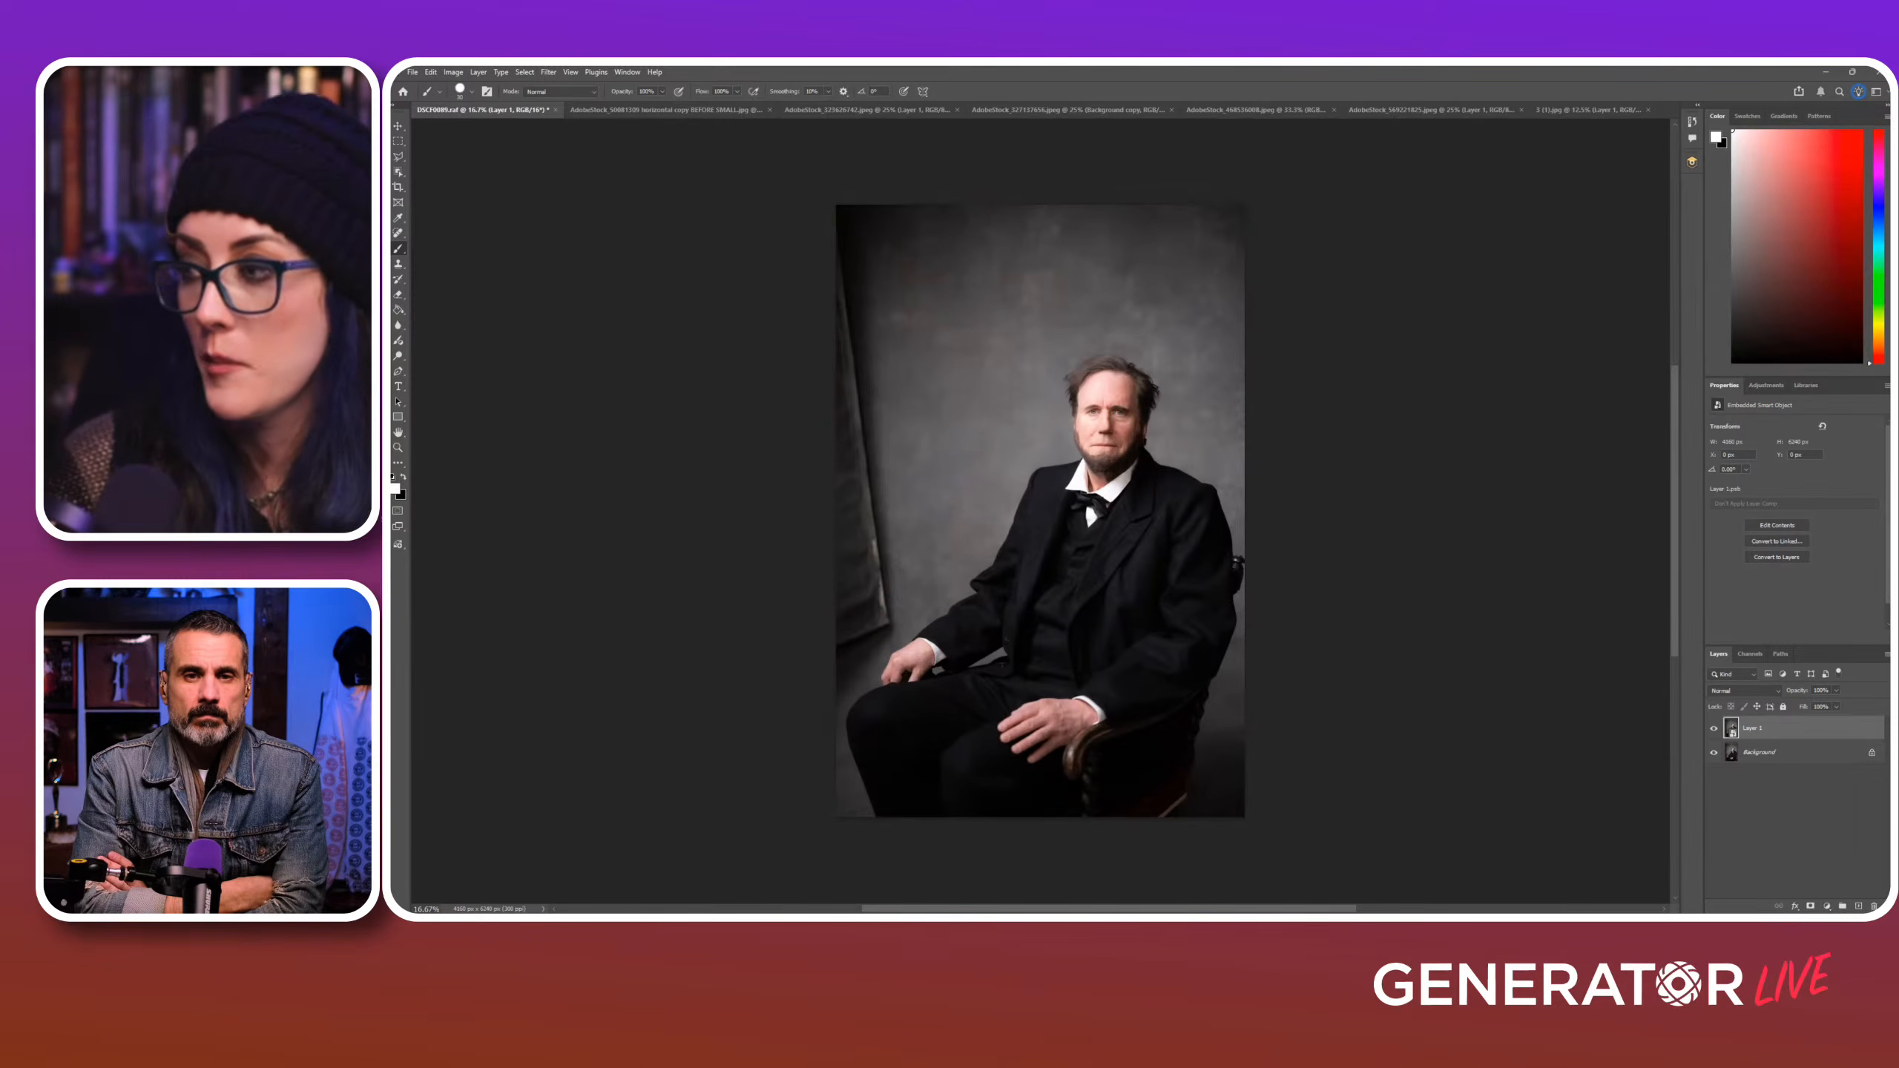
{"action": "left_click", "coordinate": [1714, 728]}
Step: Duplicate the Background layer and convert the copy to a smart object
{"action": "left_click", "coordinate": [1760, 786]}
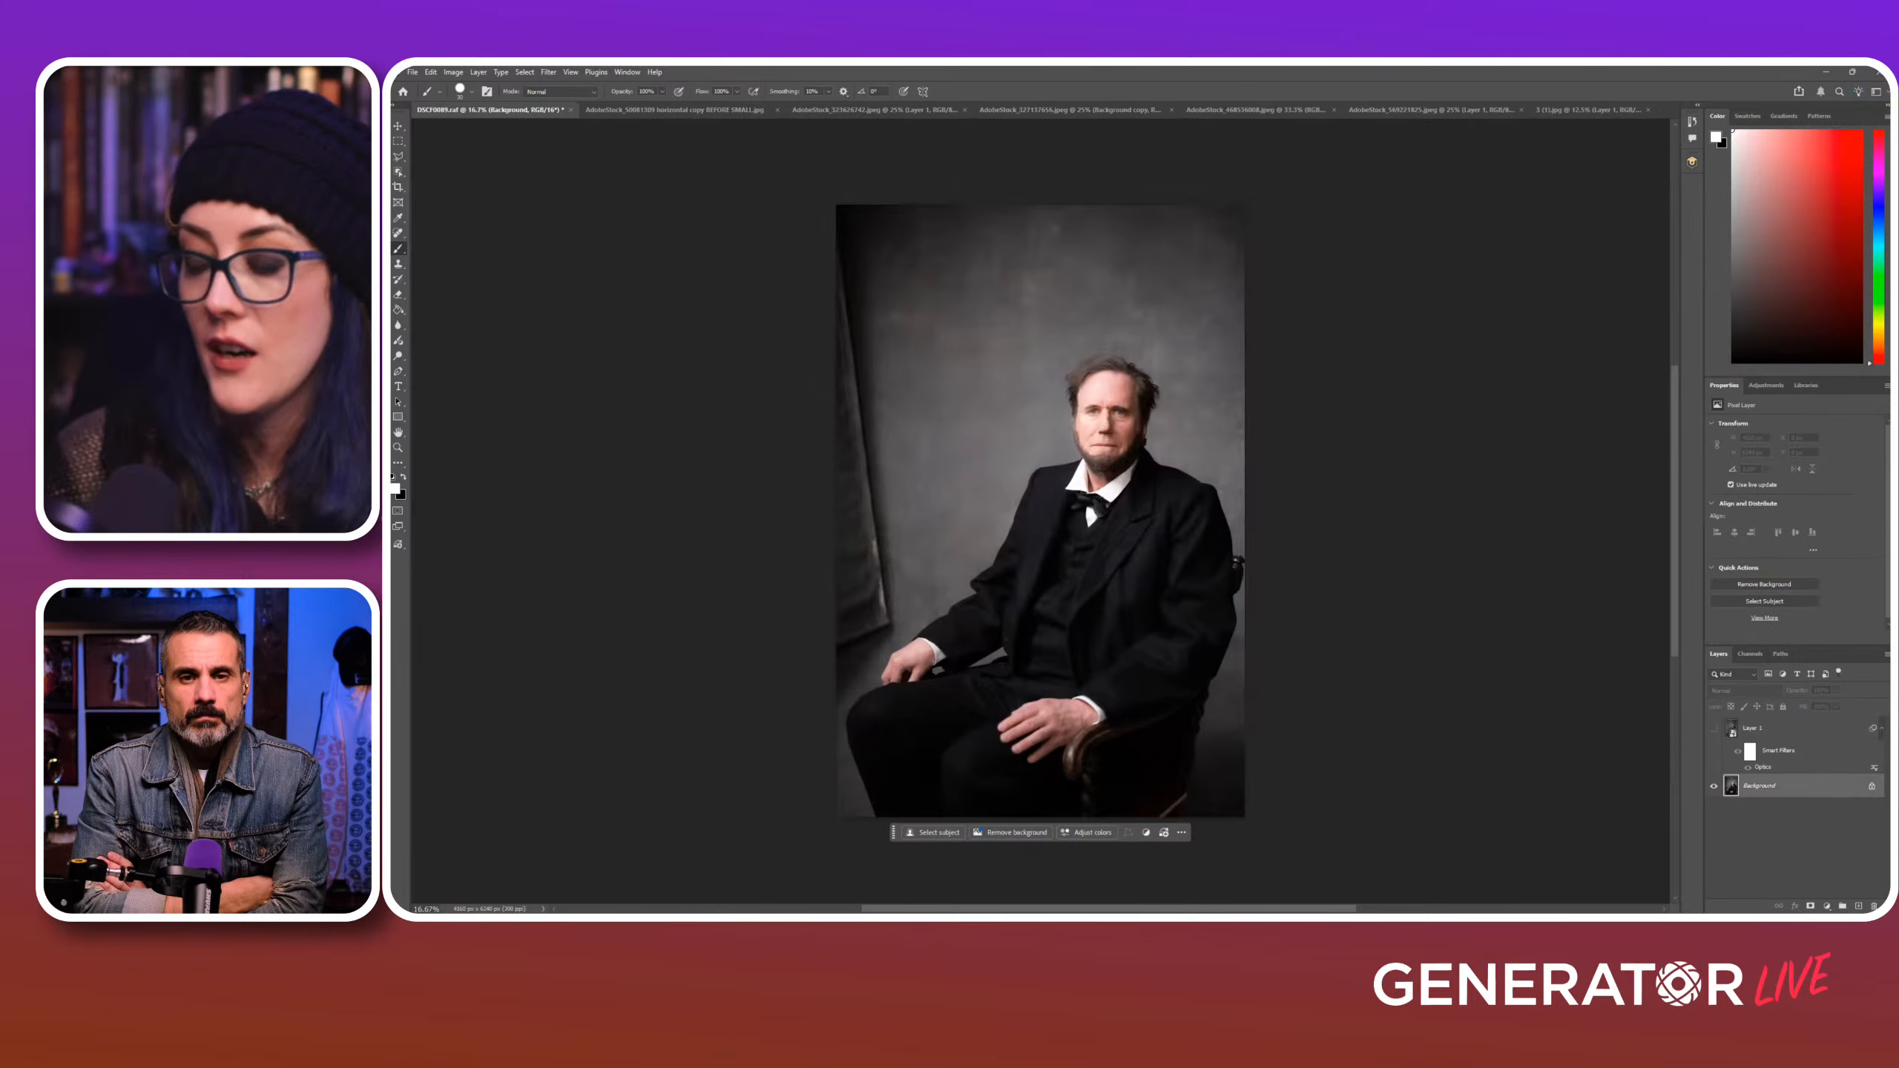
{"action": "key", "text": "ctrl+j"}
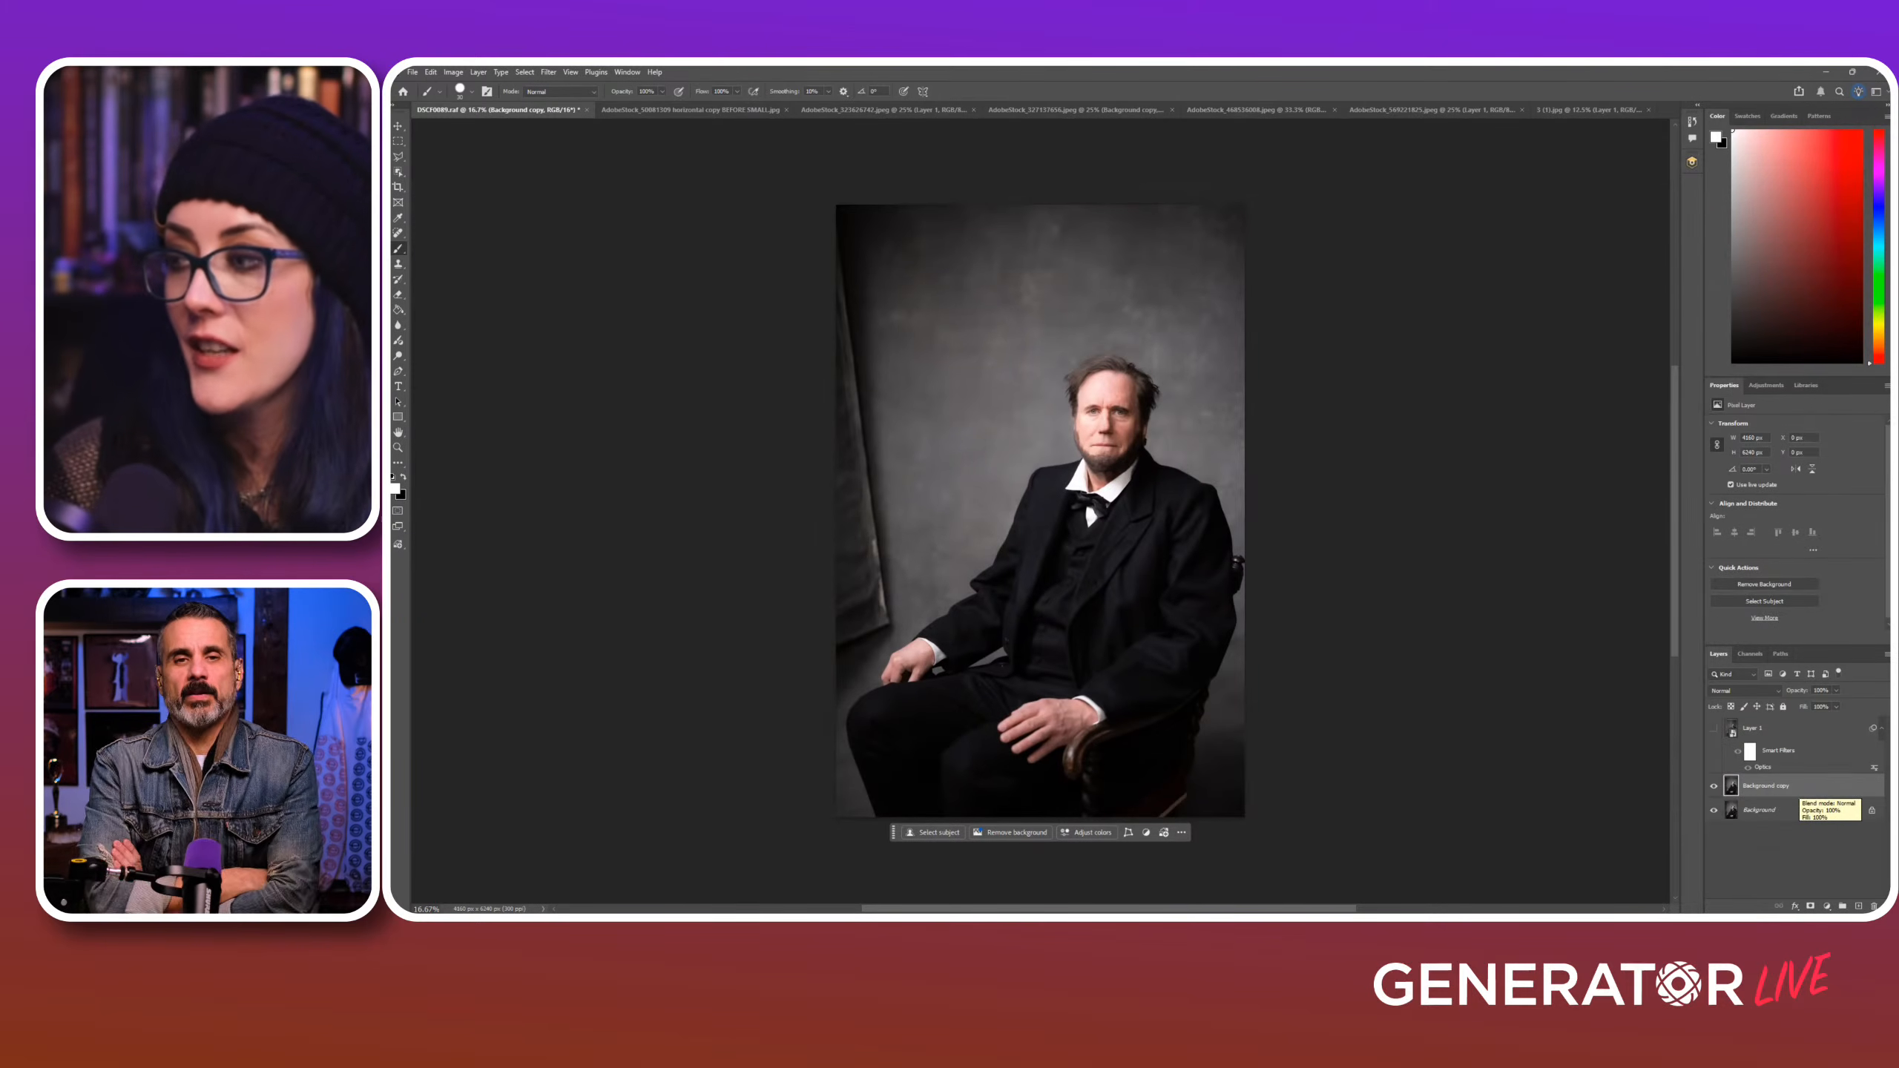
{"action": "right_click", "coordinate": [1762, 785]}
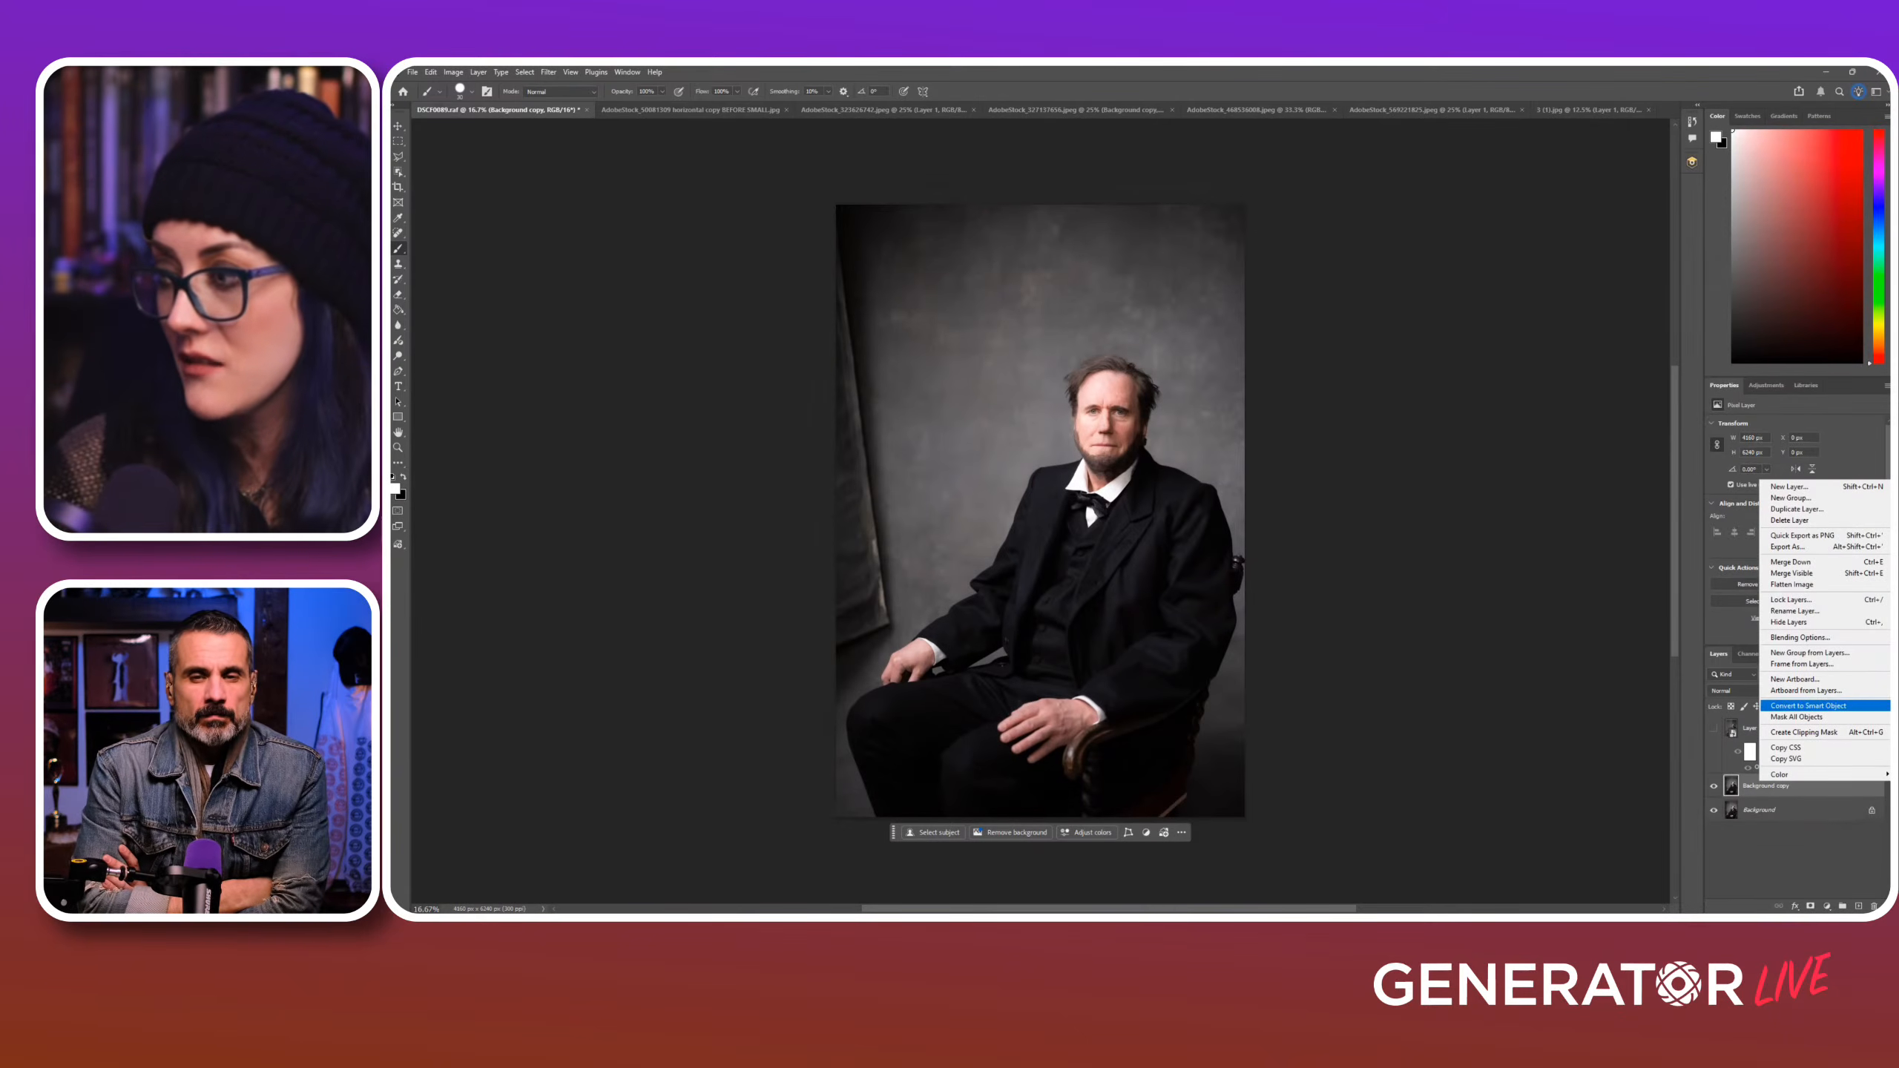
{"action": "left_click", "coordinate": [1808, 705]}
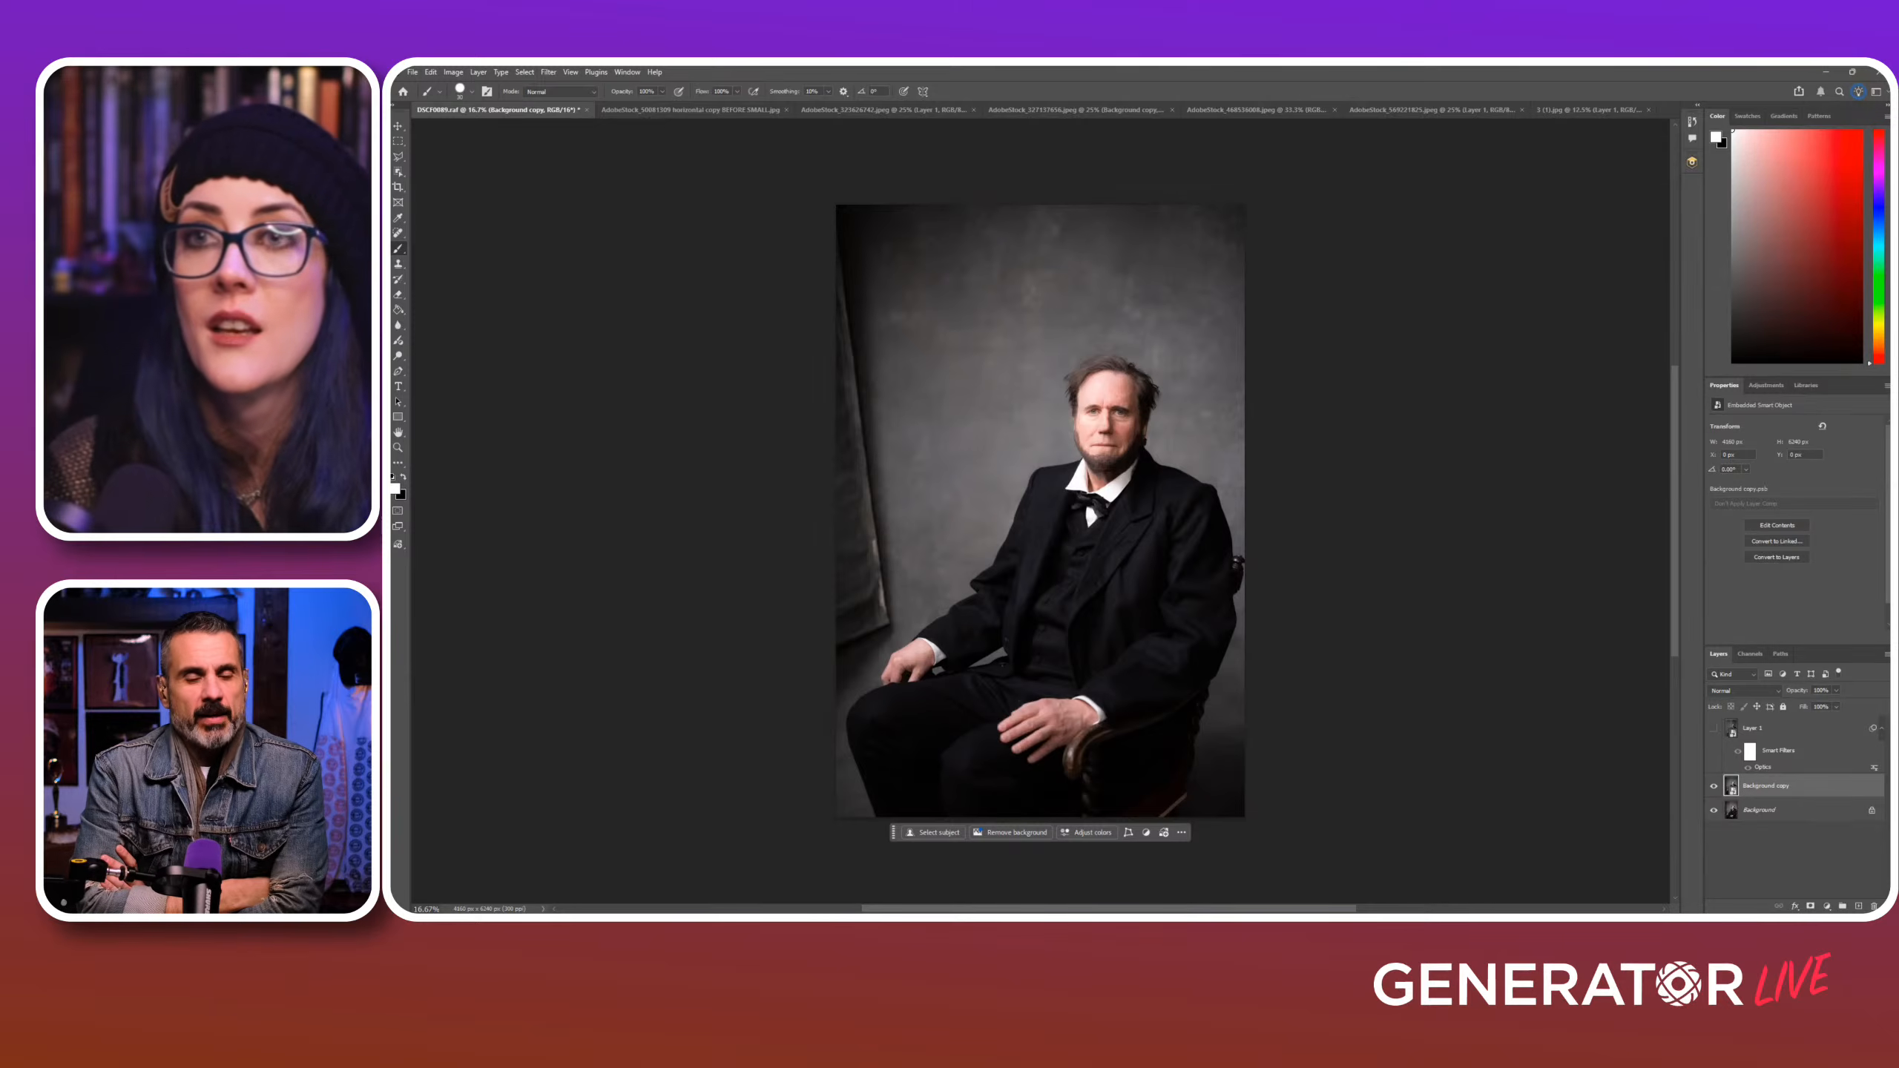
Step: Open the Background copy smart object in the Boris FX Optics filter without applying the previous filters and masks
{"action": "left_click", "coordinate": [548, 72]}
{"action": "mouse_move", "coordinate": [568, 342]}
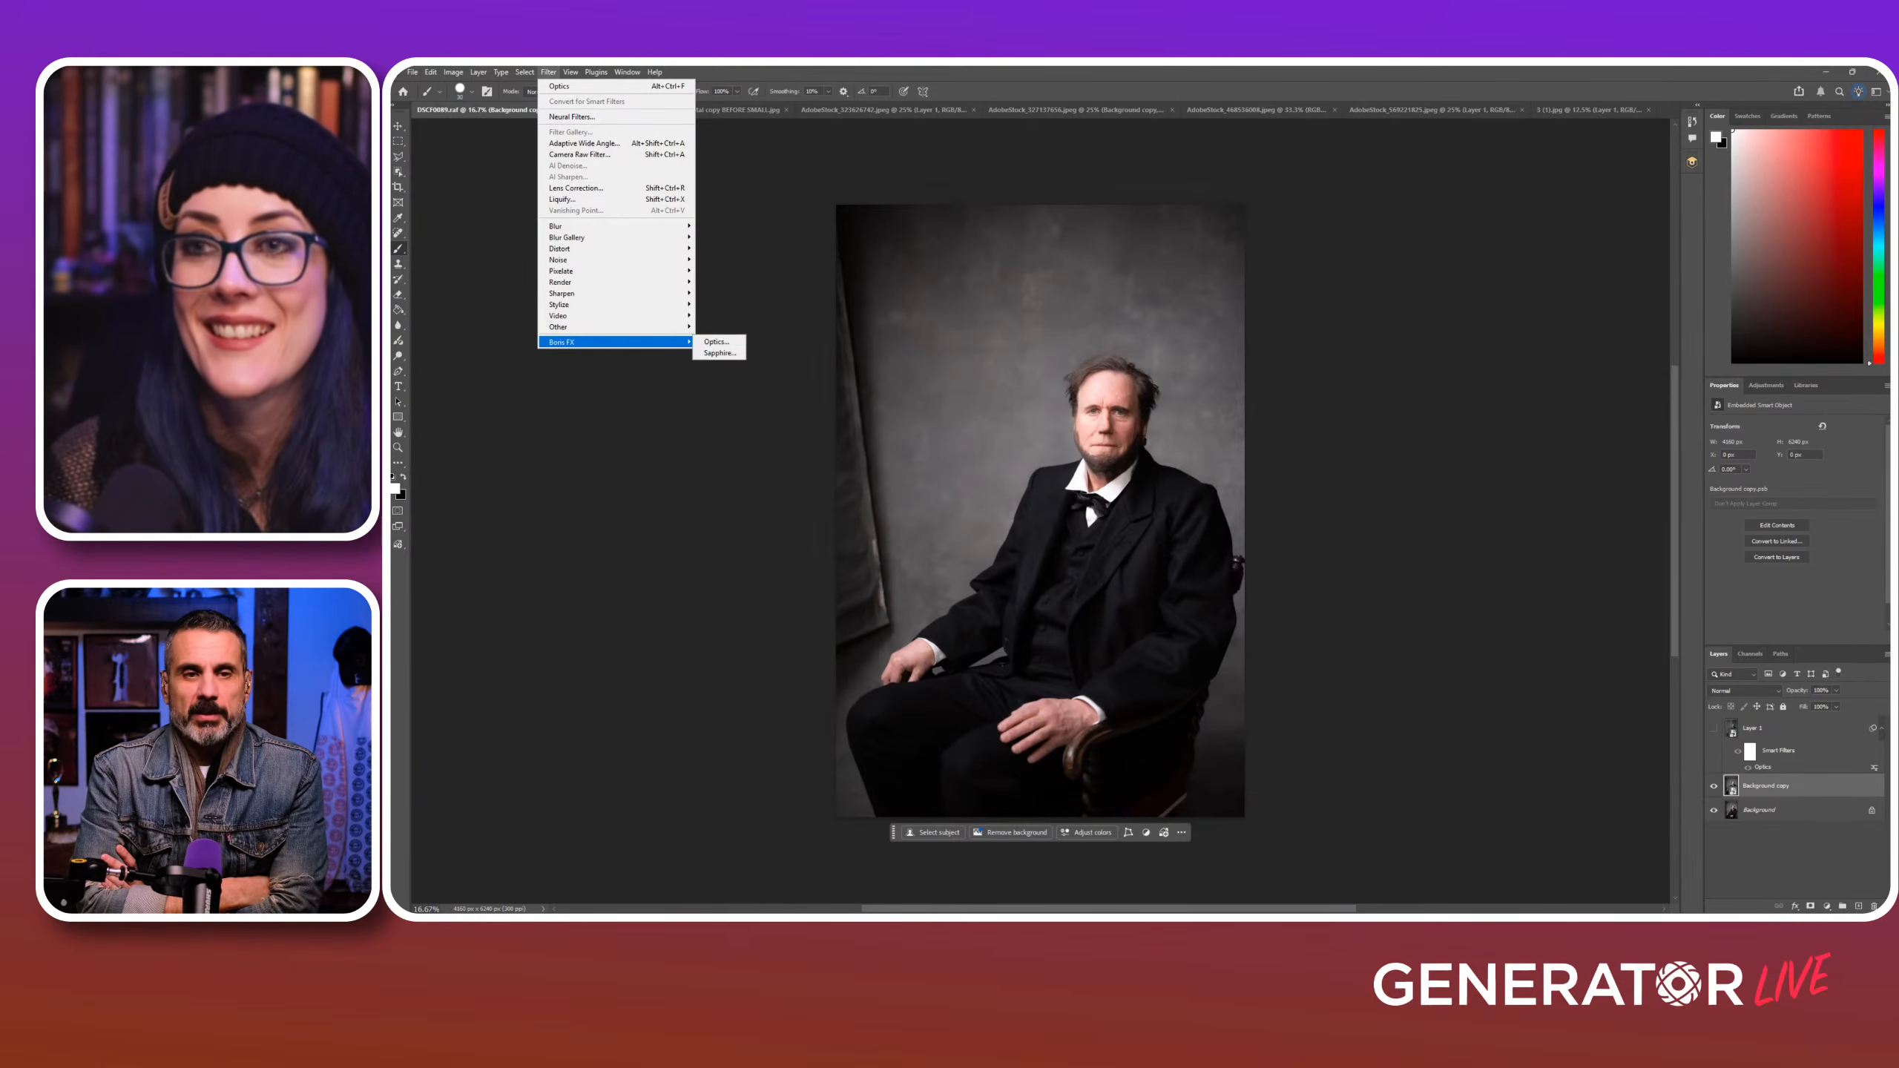
{"action": "left_click", "coordinate": [716, 341]}
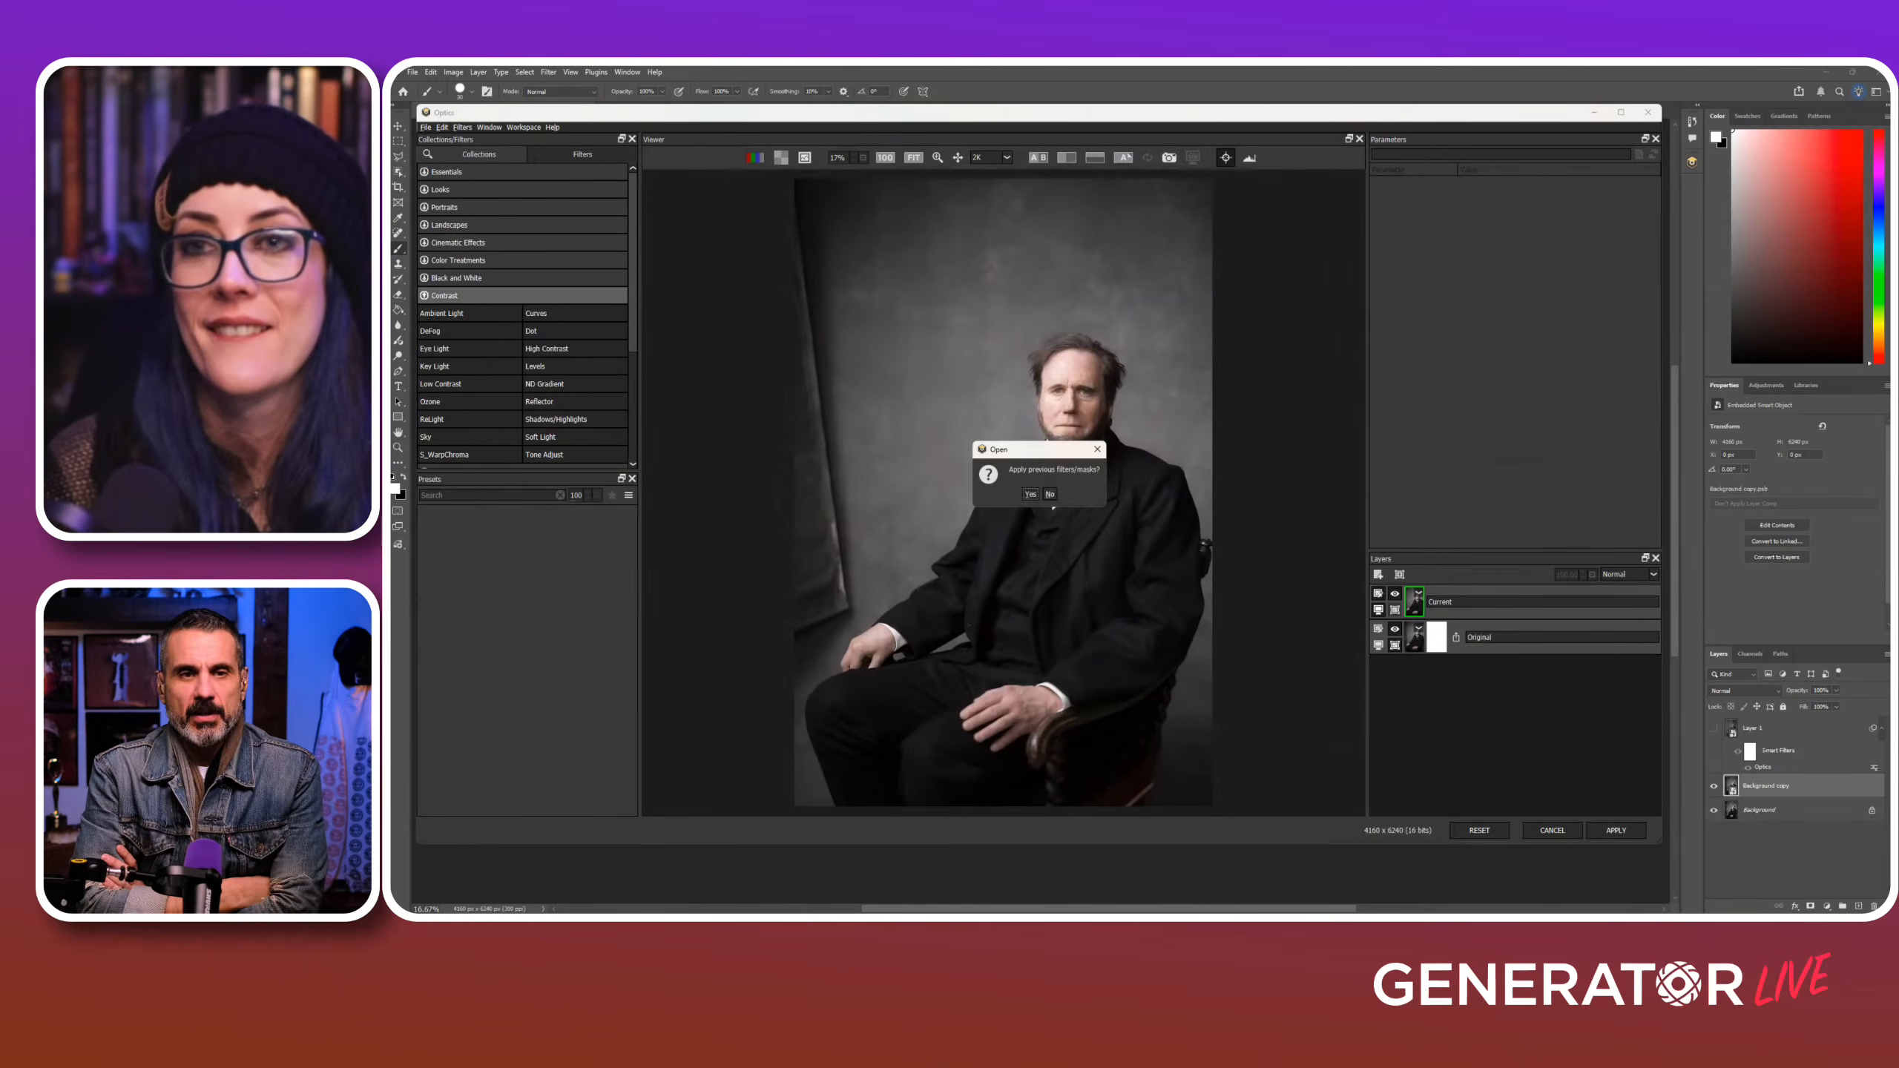
{"action": "left_click", "coordinate": [1030, 494]}
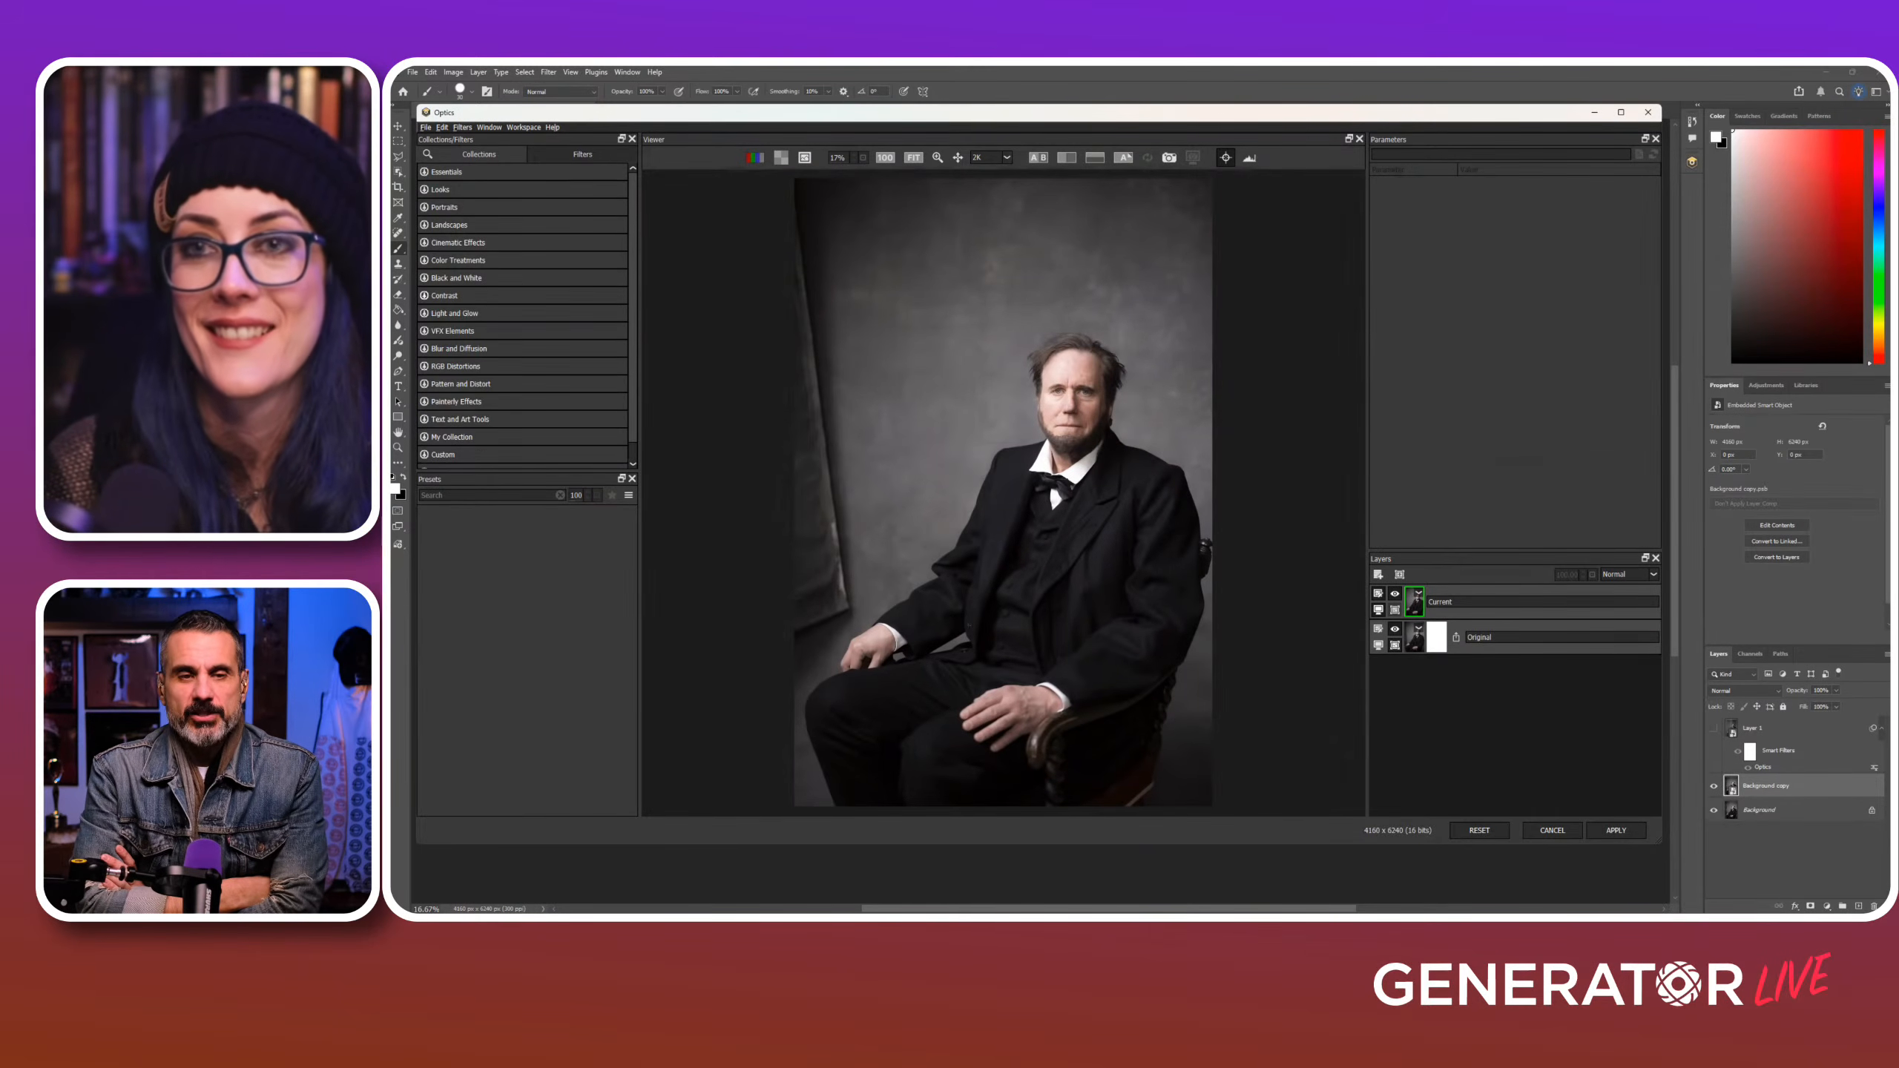
Step: Try the Tin Type Portrait 02 look on the portrait, and apply Tin Type Portrait 01 instead
{"action": "left_click", "coordinate": [441, 189]}
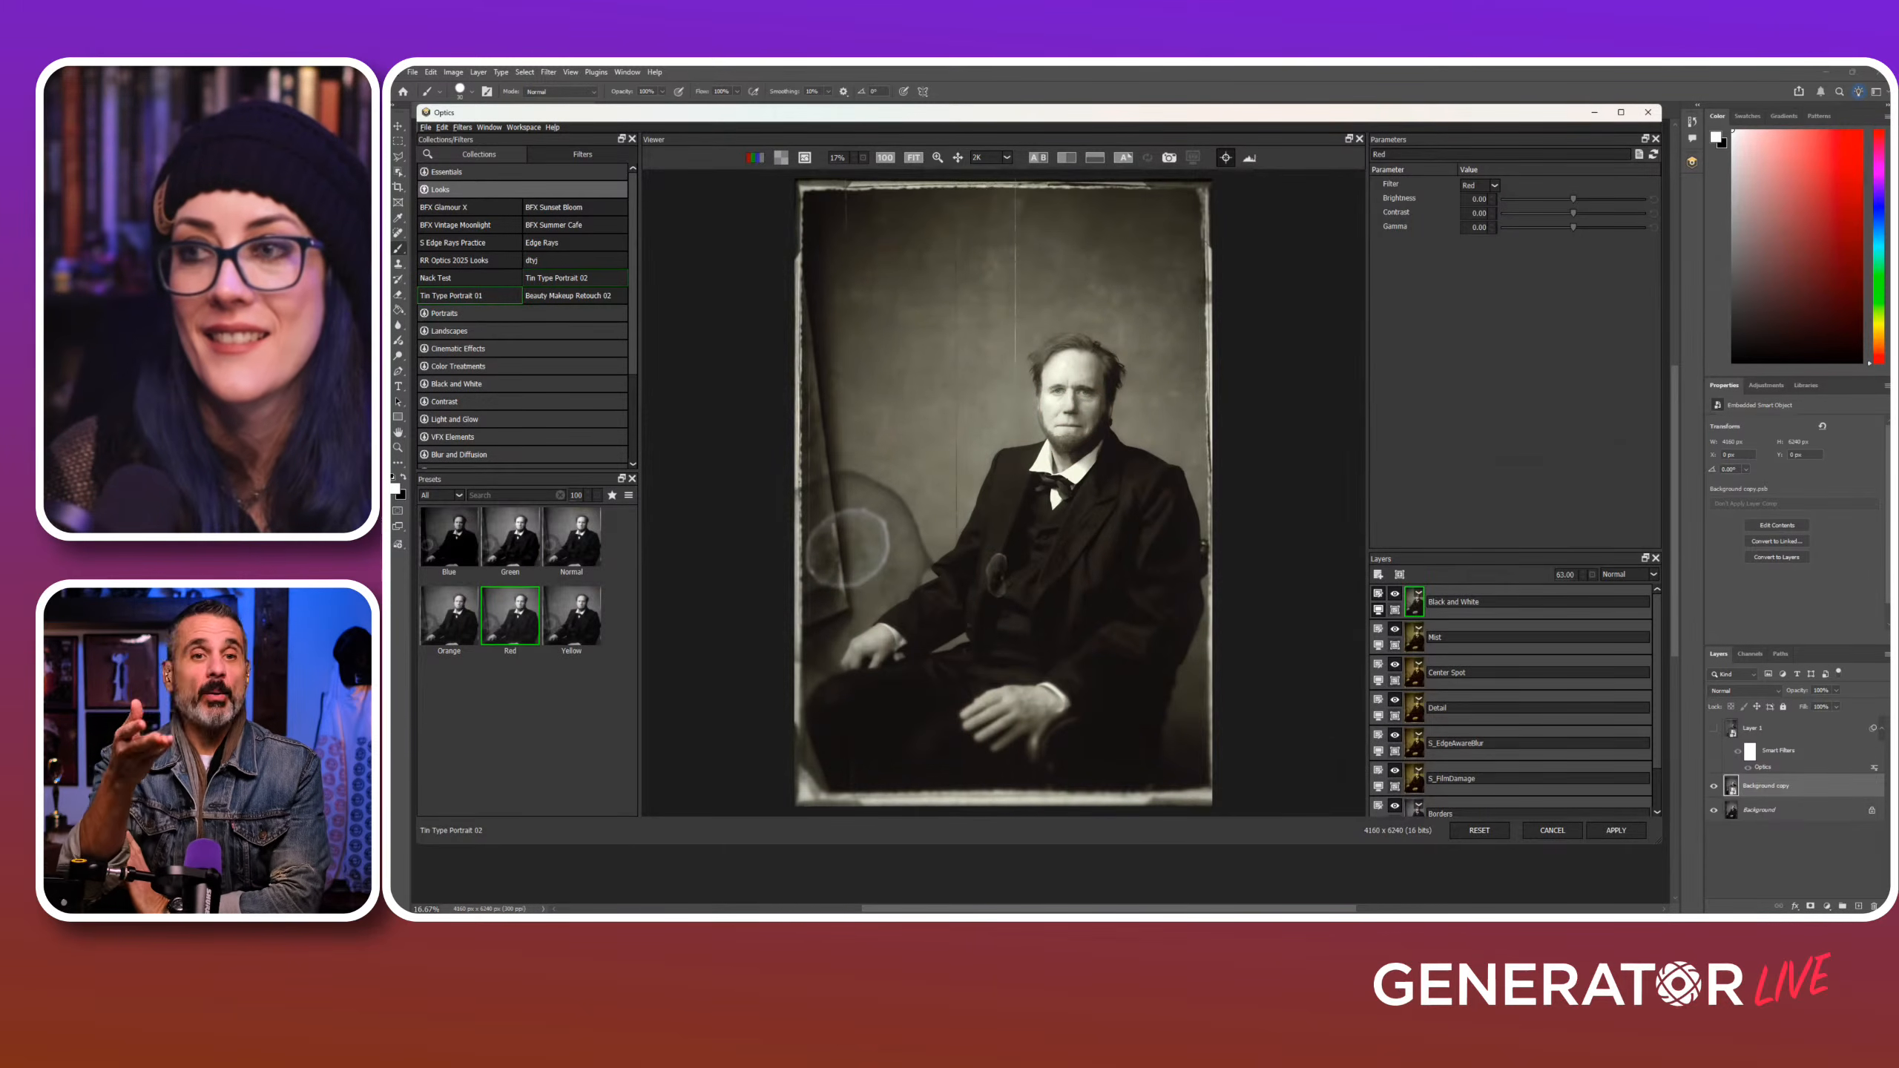
{"action": "left_click", "coordinate": [557, 278]}
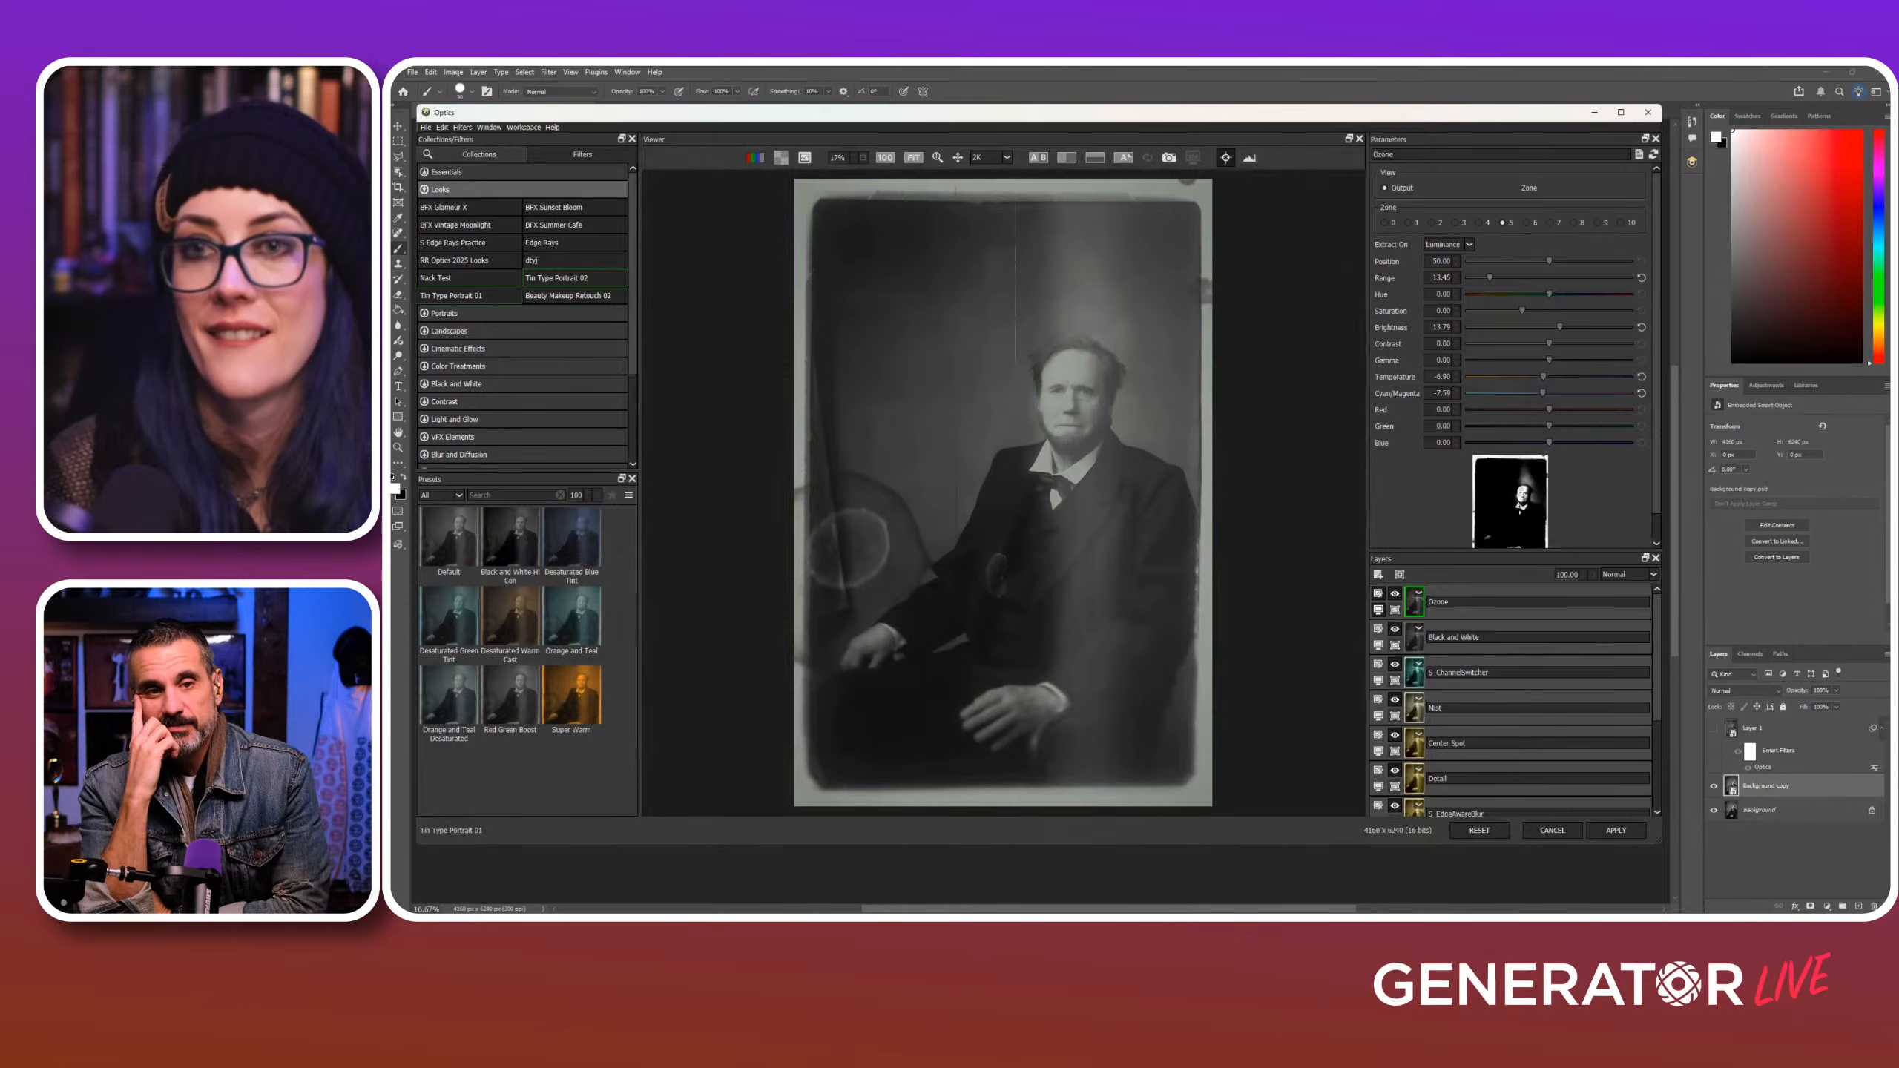
{"action": "left_click", "coordinate": [470, 295]}
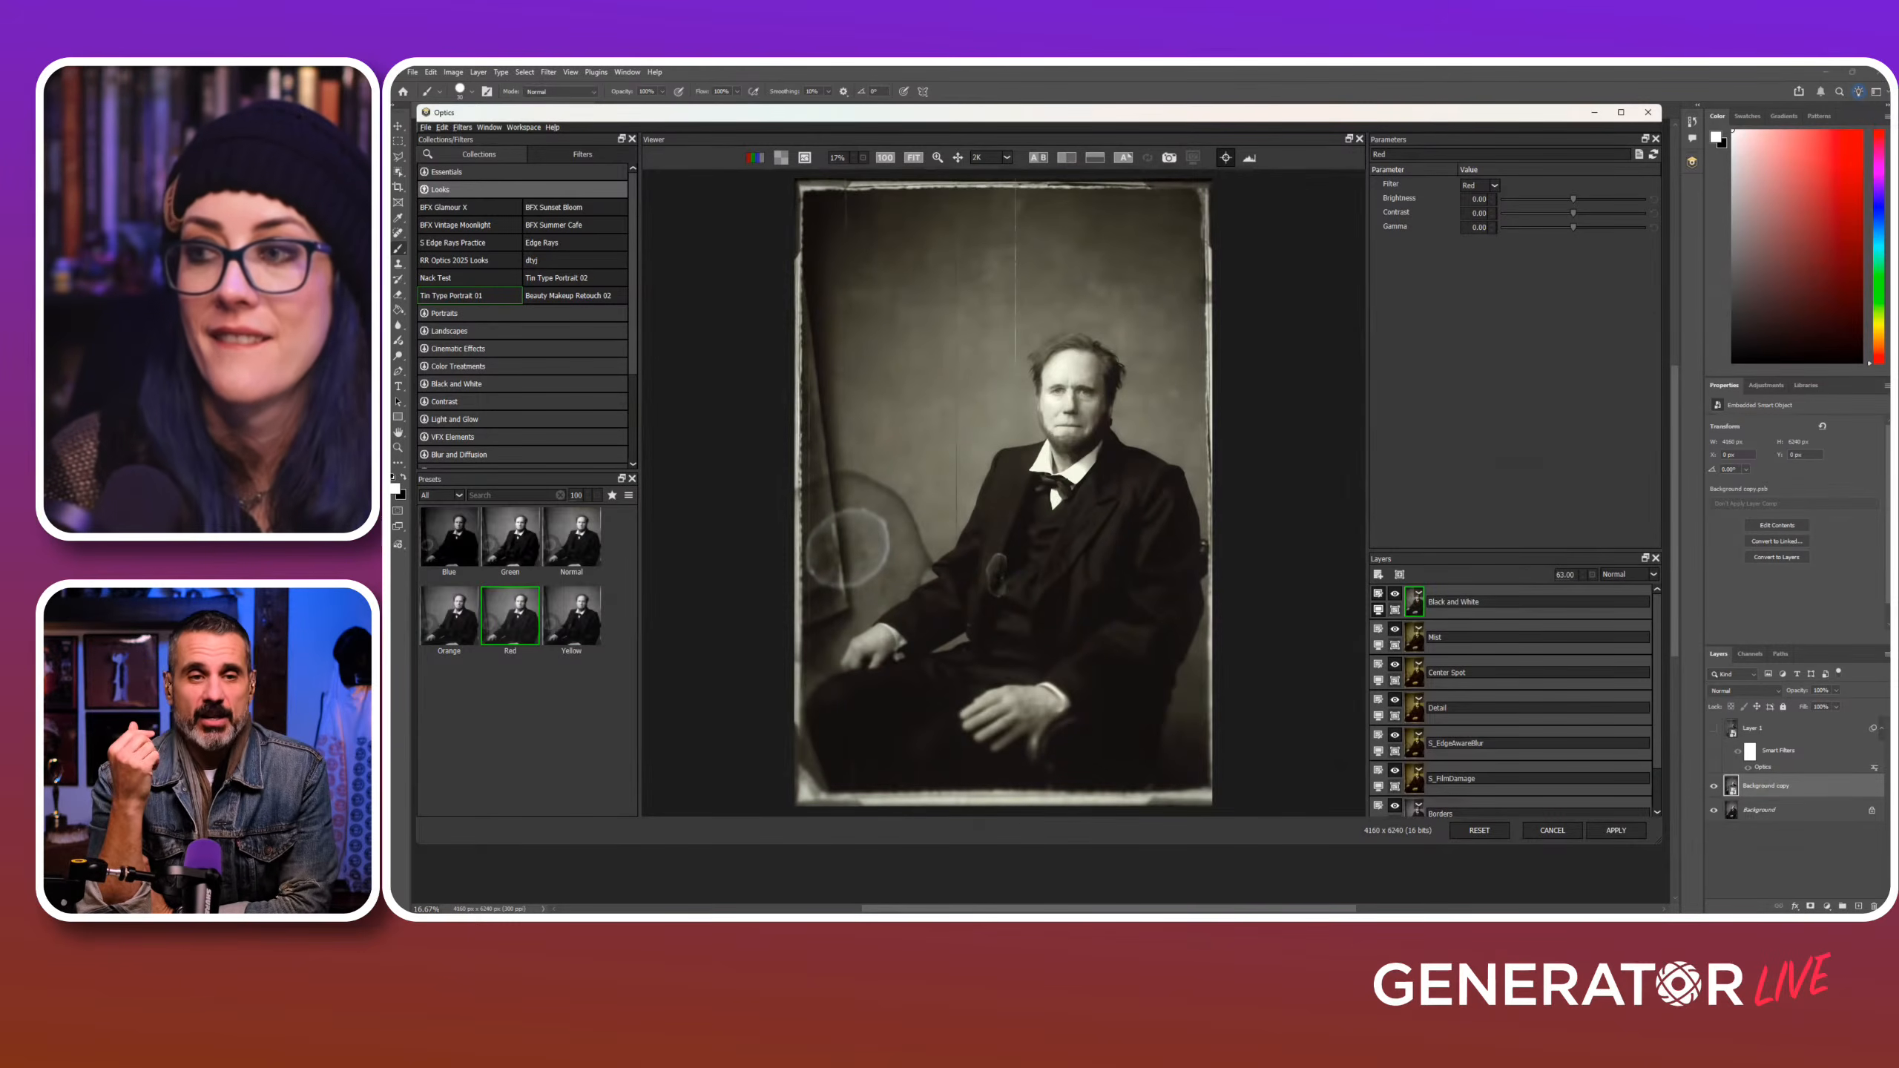
Step: Enlarge the layer list and examine each filter layer of the tintype look, from Borders up to Black and White
{"action": "left_click_drag", "start_coordinate": [1515, 551], "coordinate": [1515, 413]}
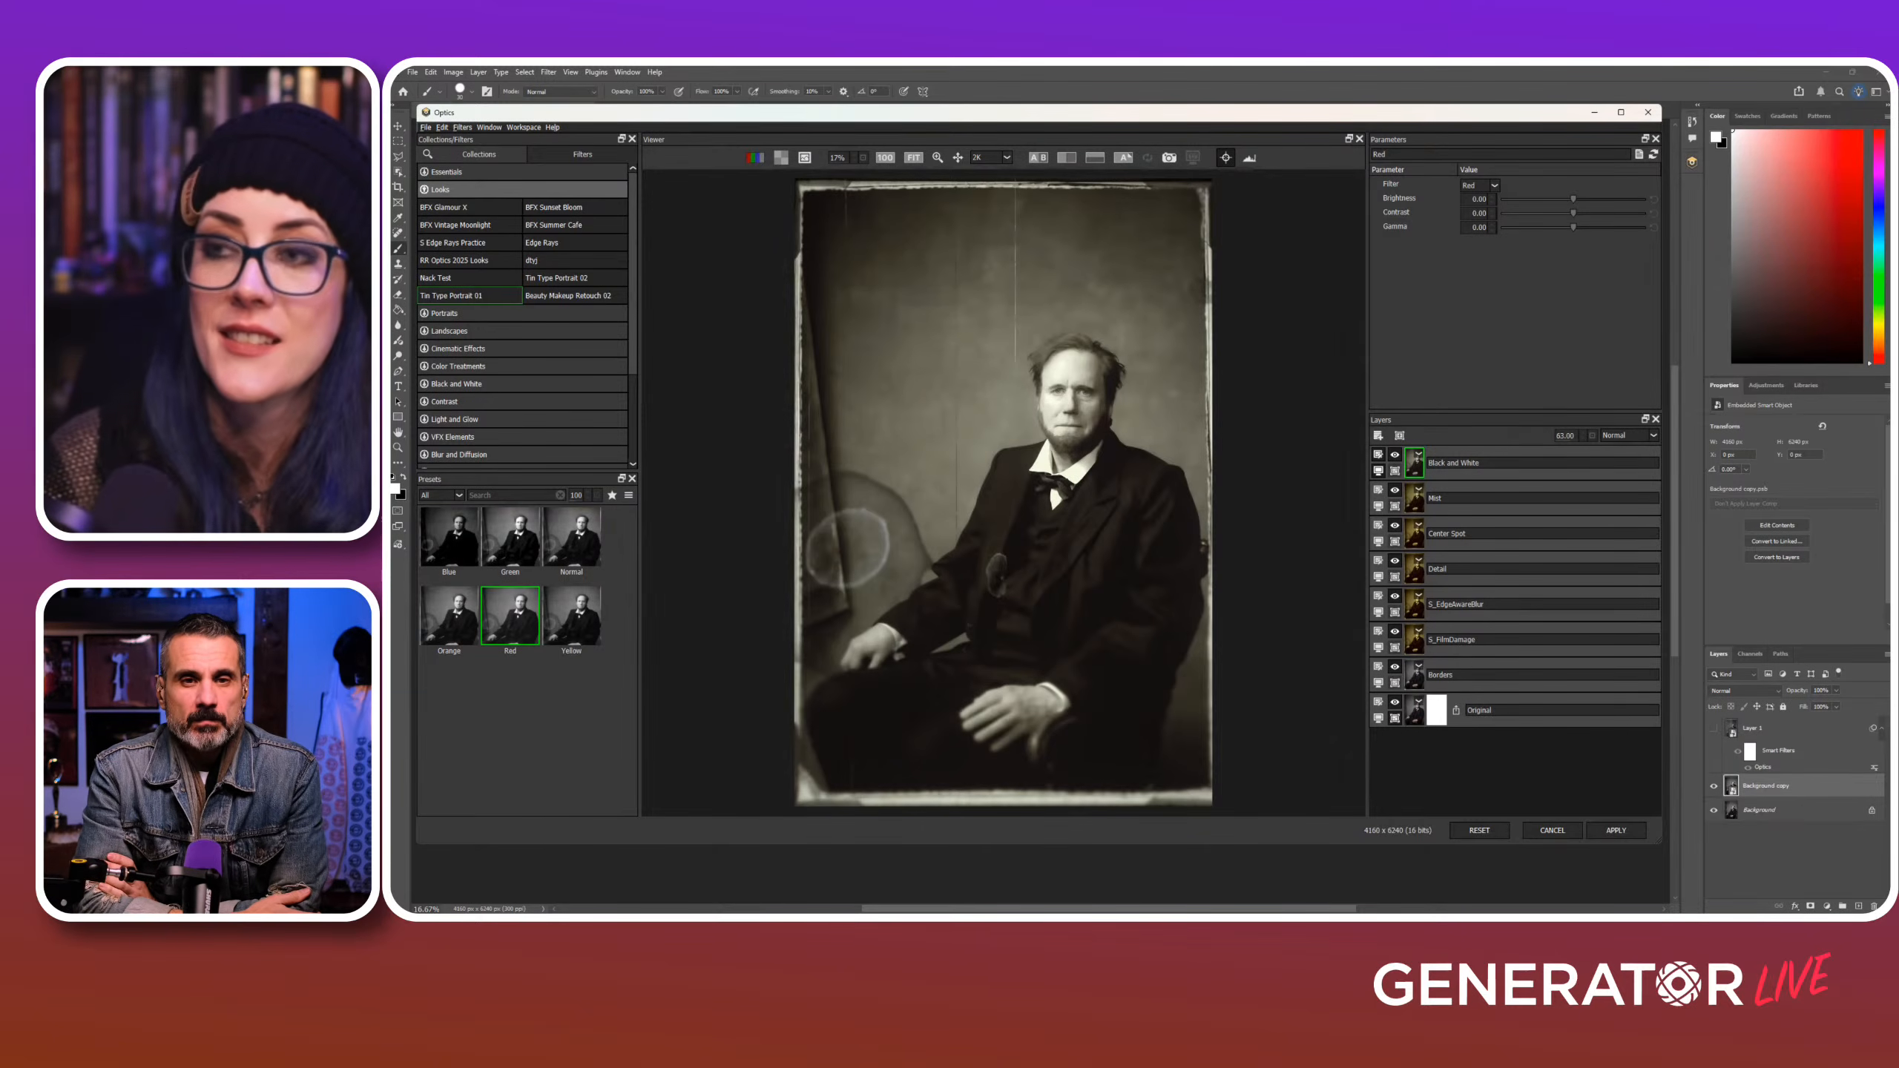
{"action": "left_click", "coordinate": [1414, 675]}
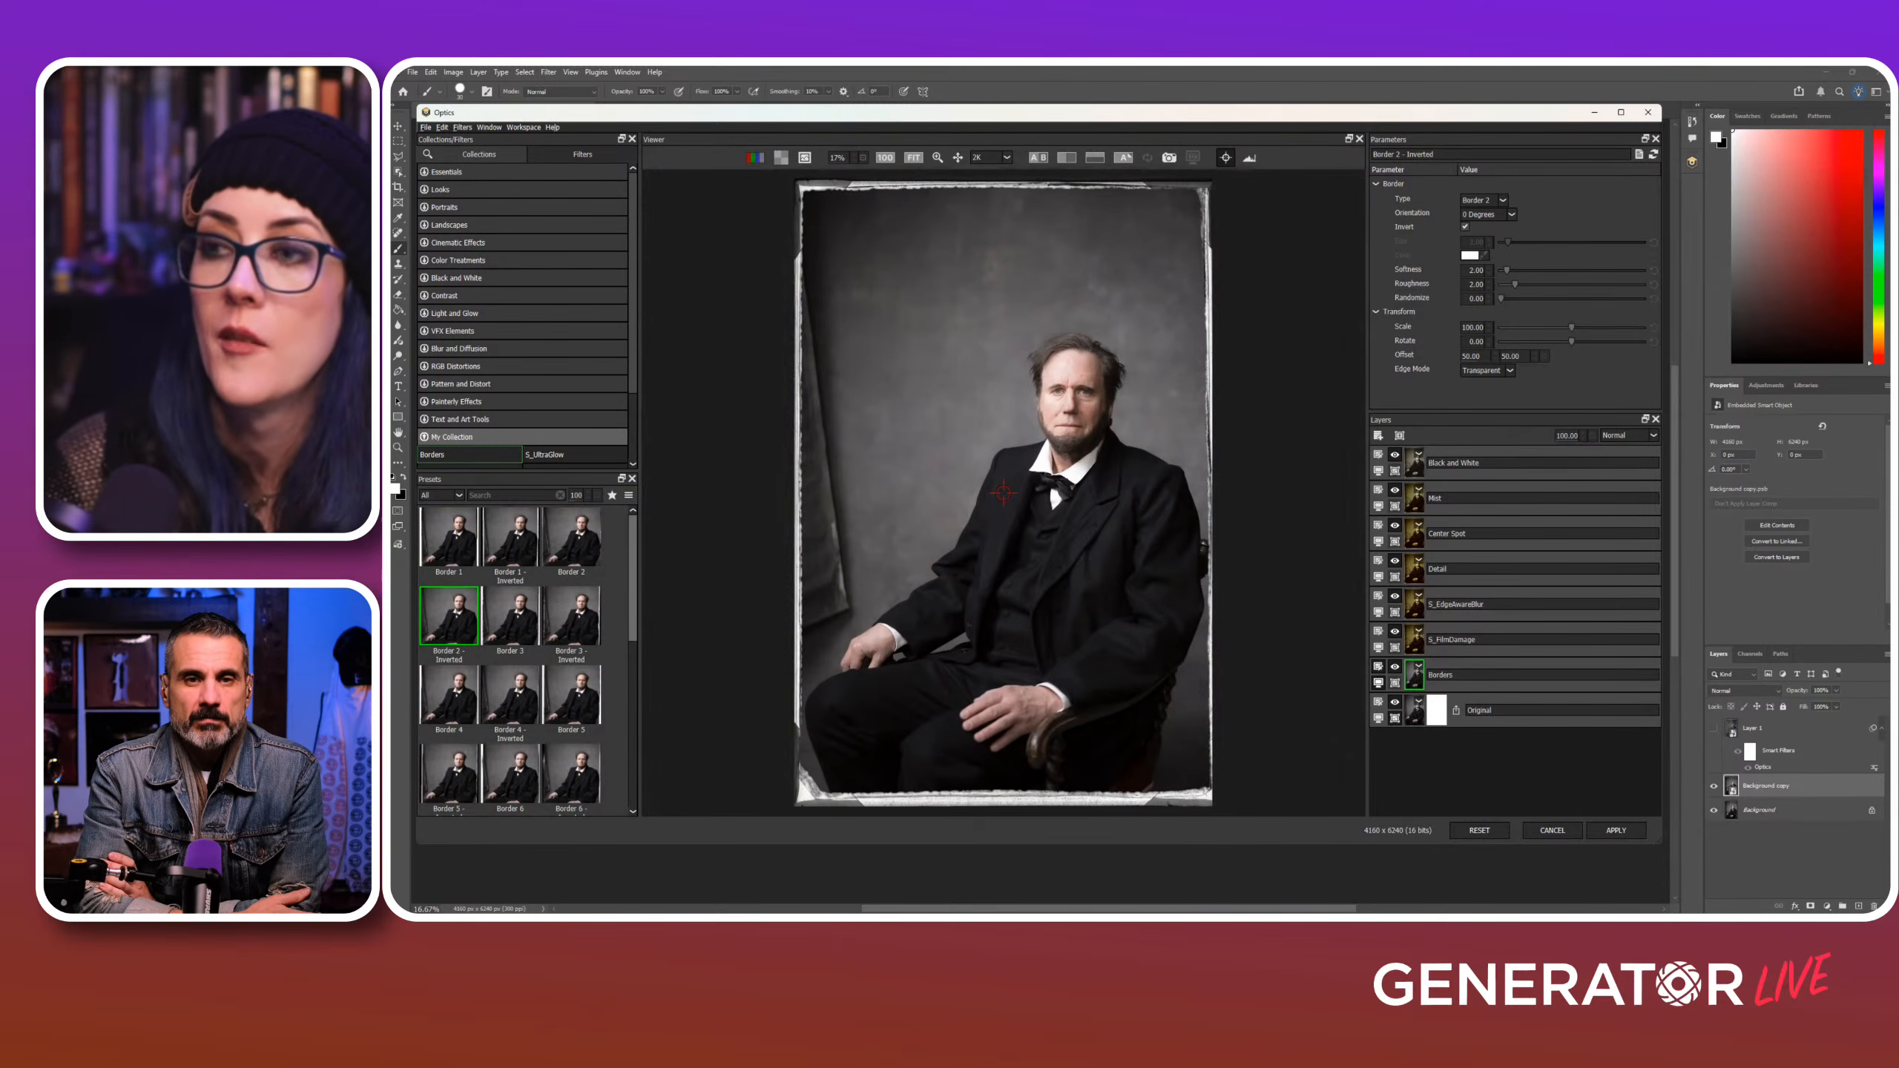
{"action": "left_click", "coordinate": [1414, 640]}
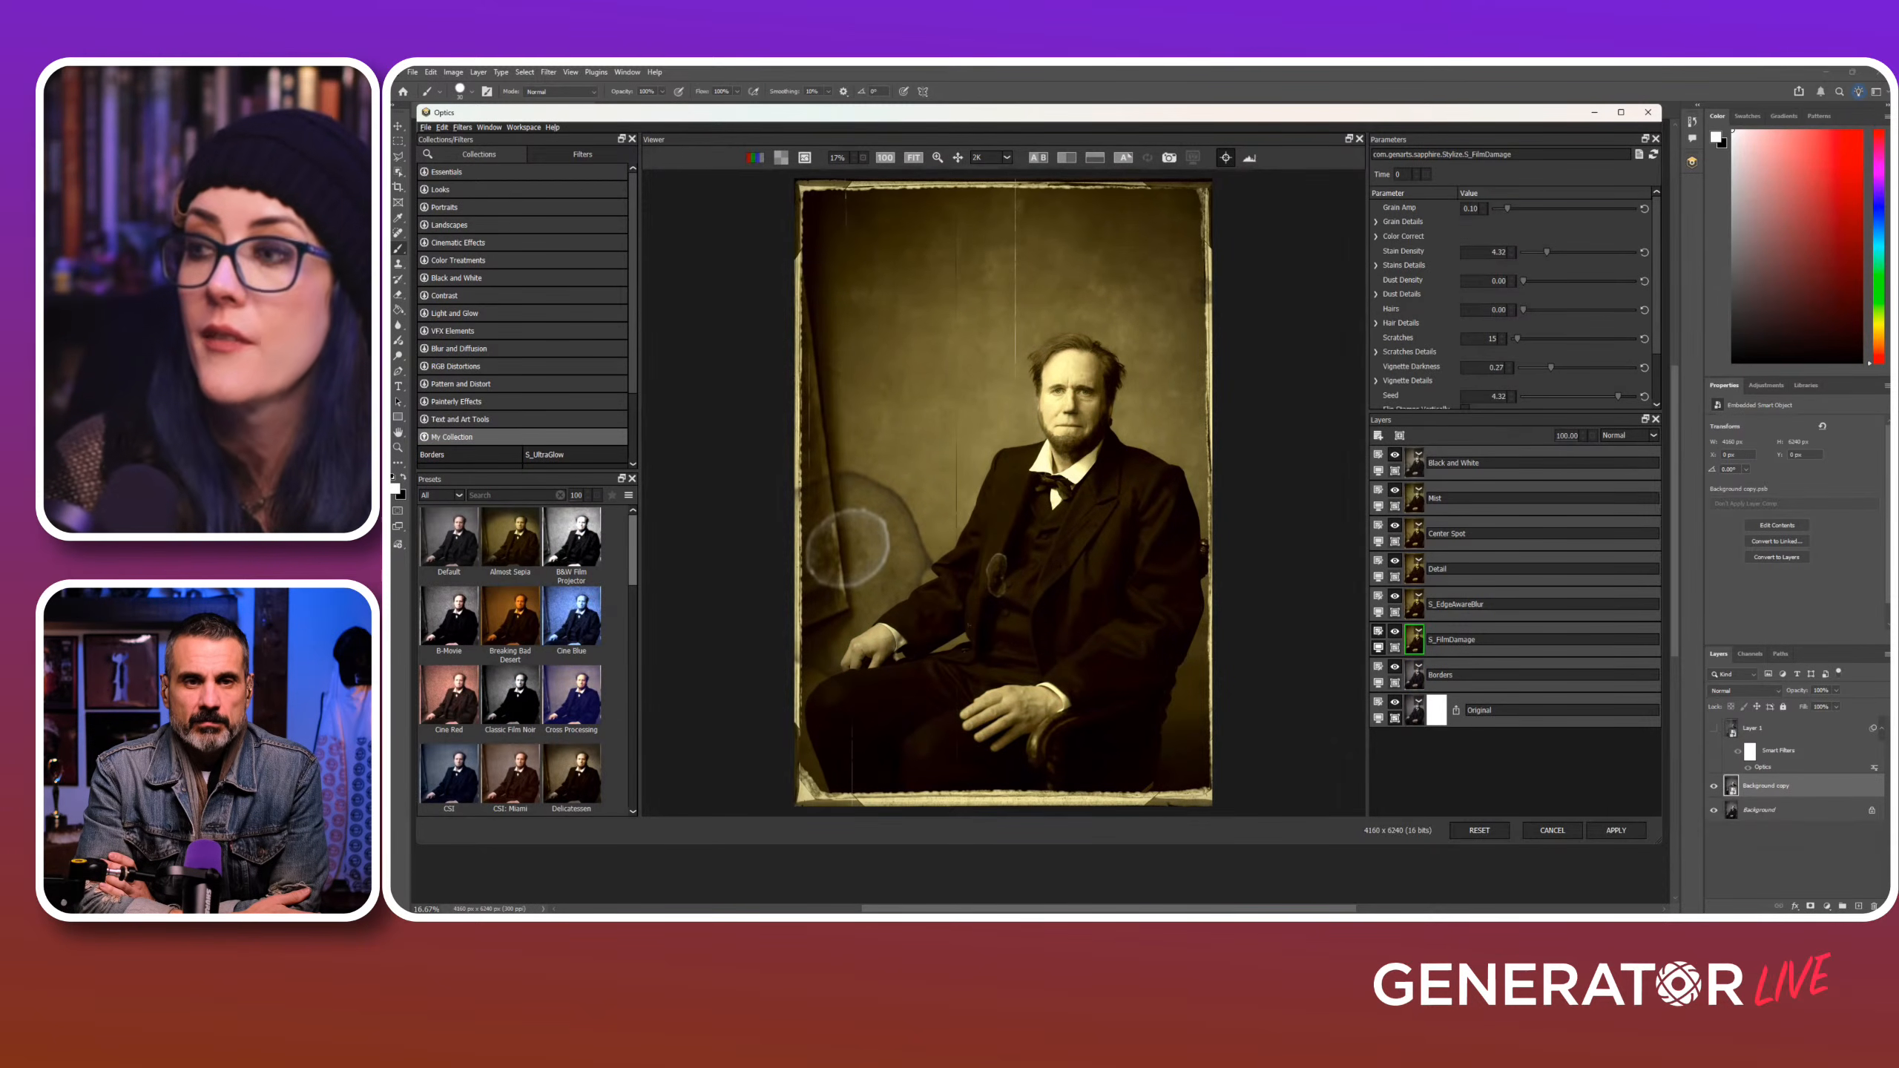
{"action": "left_click", "coordinate": [1379, 612]}
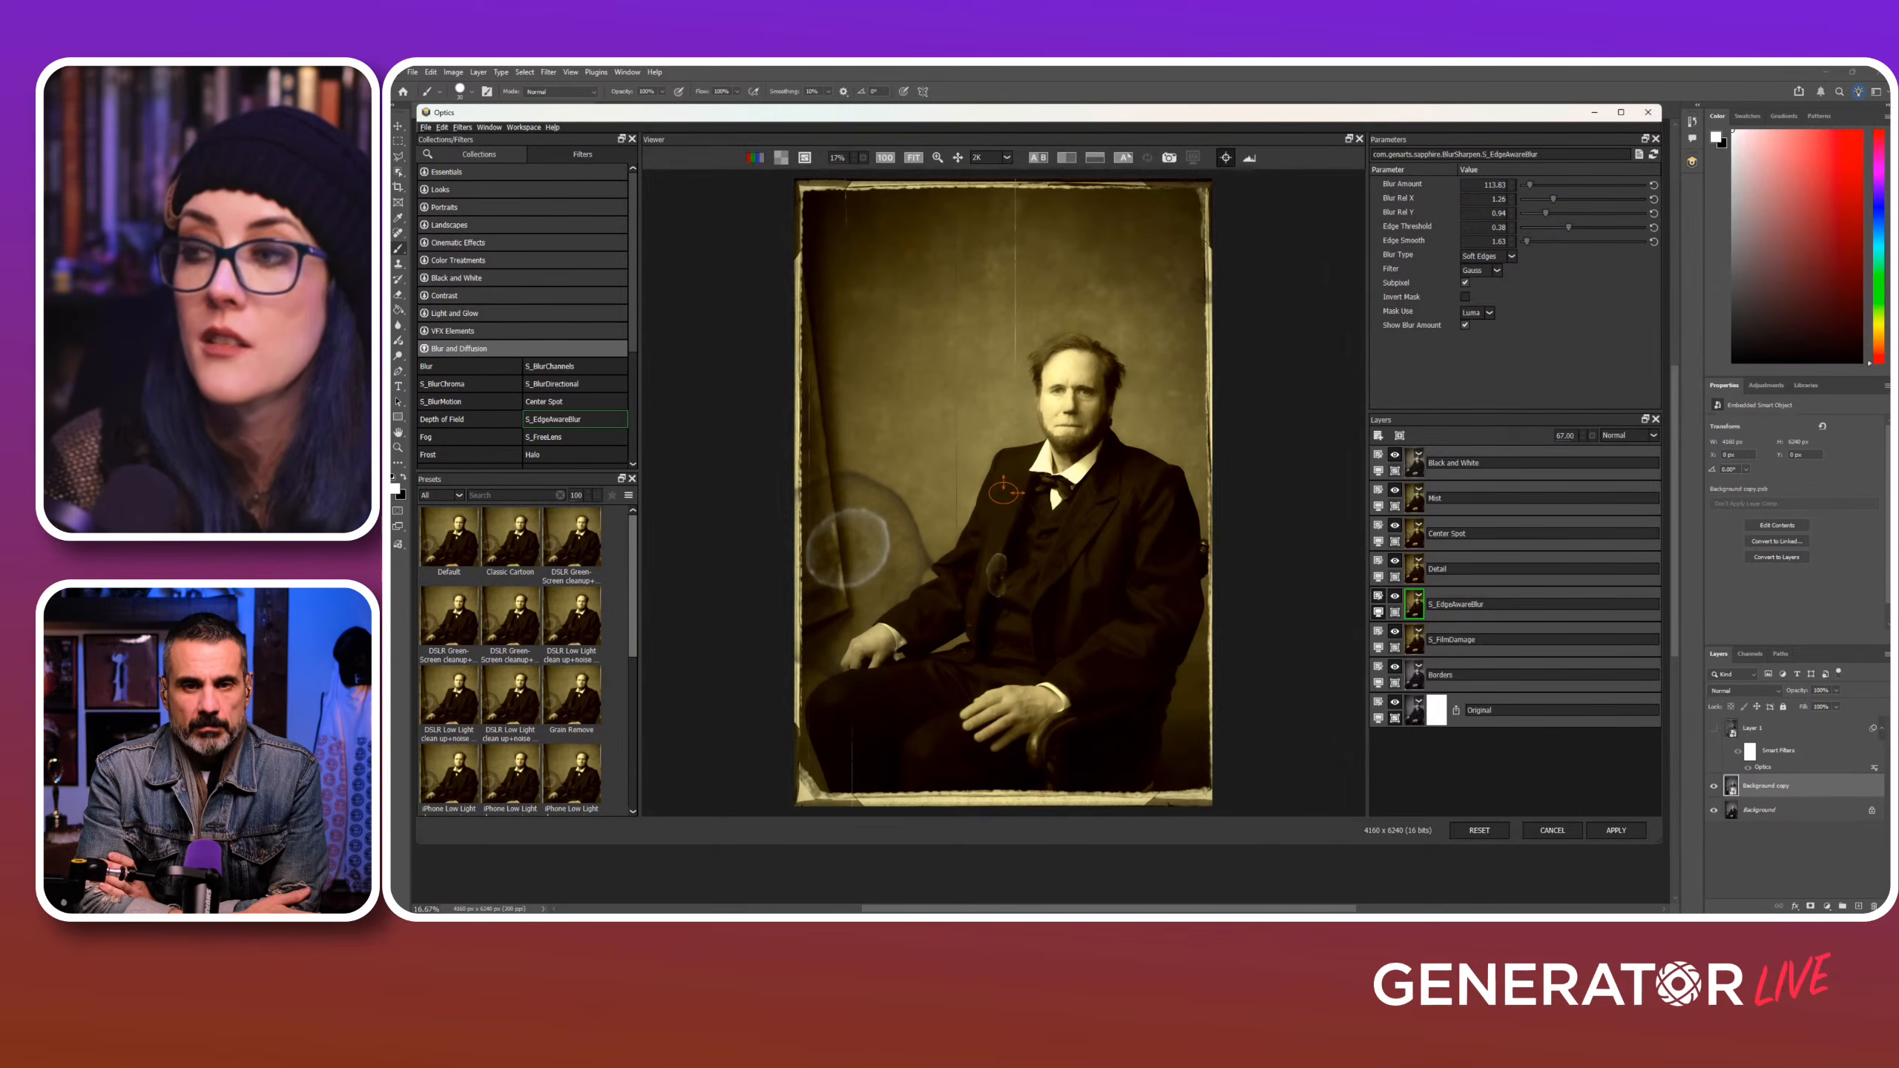
{"action": "left_click", "coordinate": [1379, 576]}
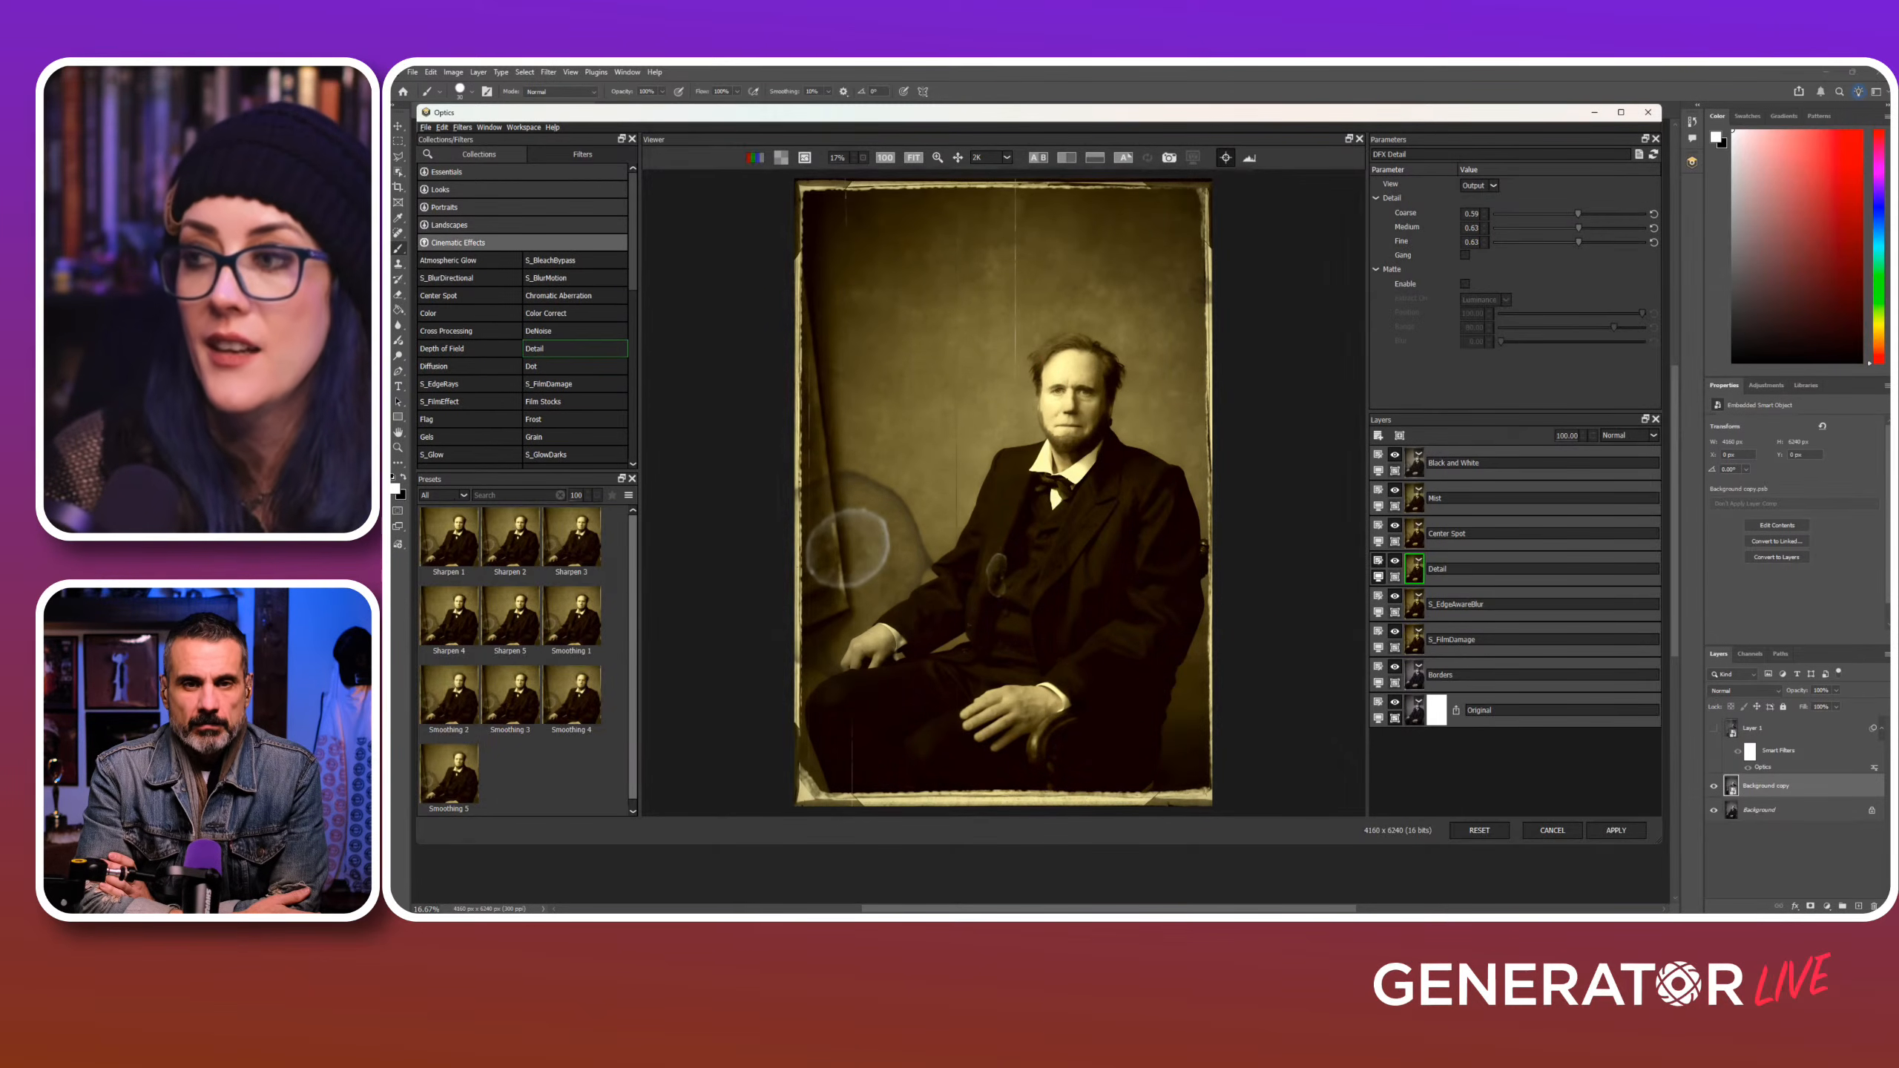
{"action": "left_click", "coordinate": [1414, 533]}
{"action": "left_click", "coordinate": [1414, 498]}
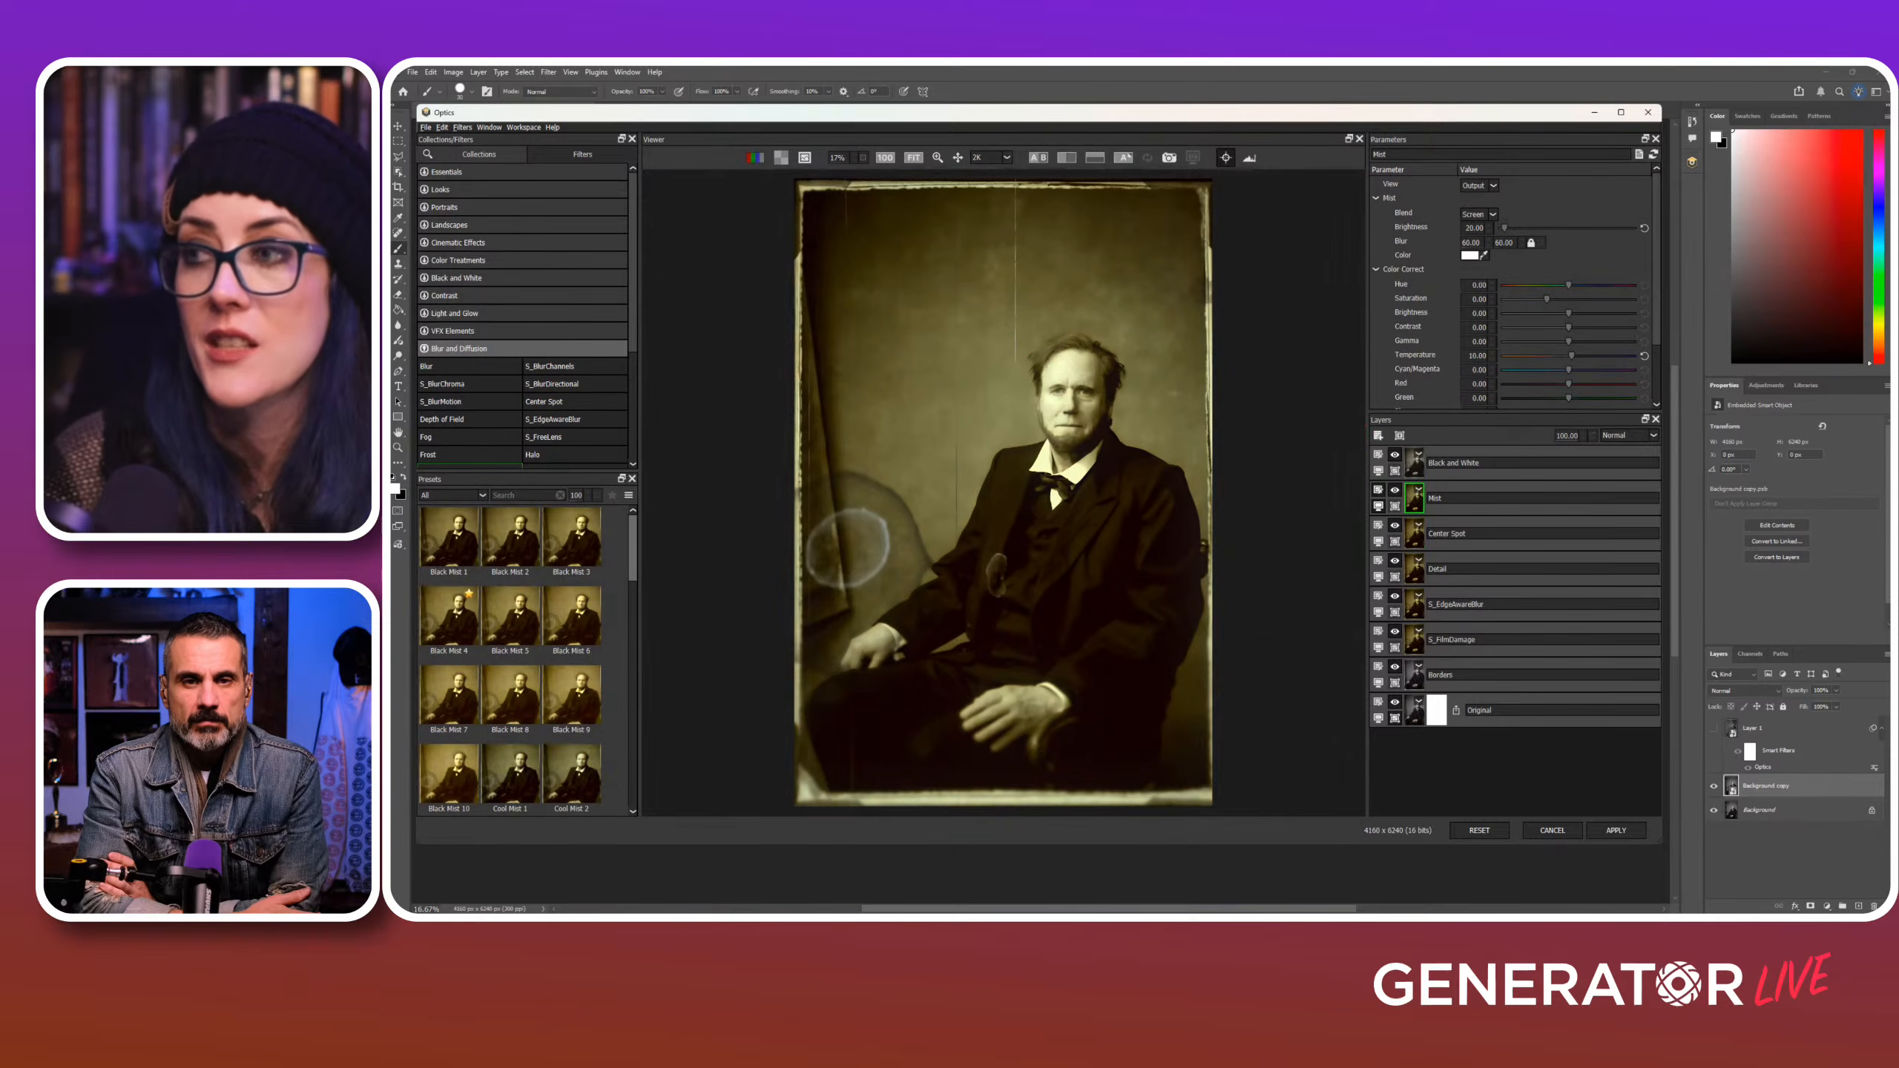
{"action": "left_click", "coordinate": [1414, 463]}
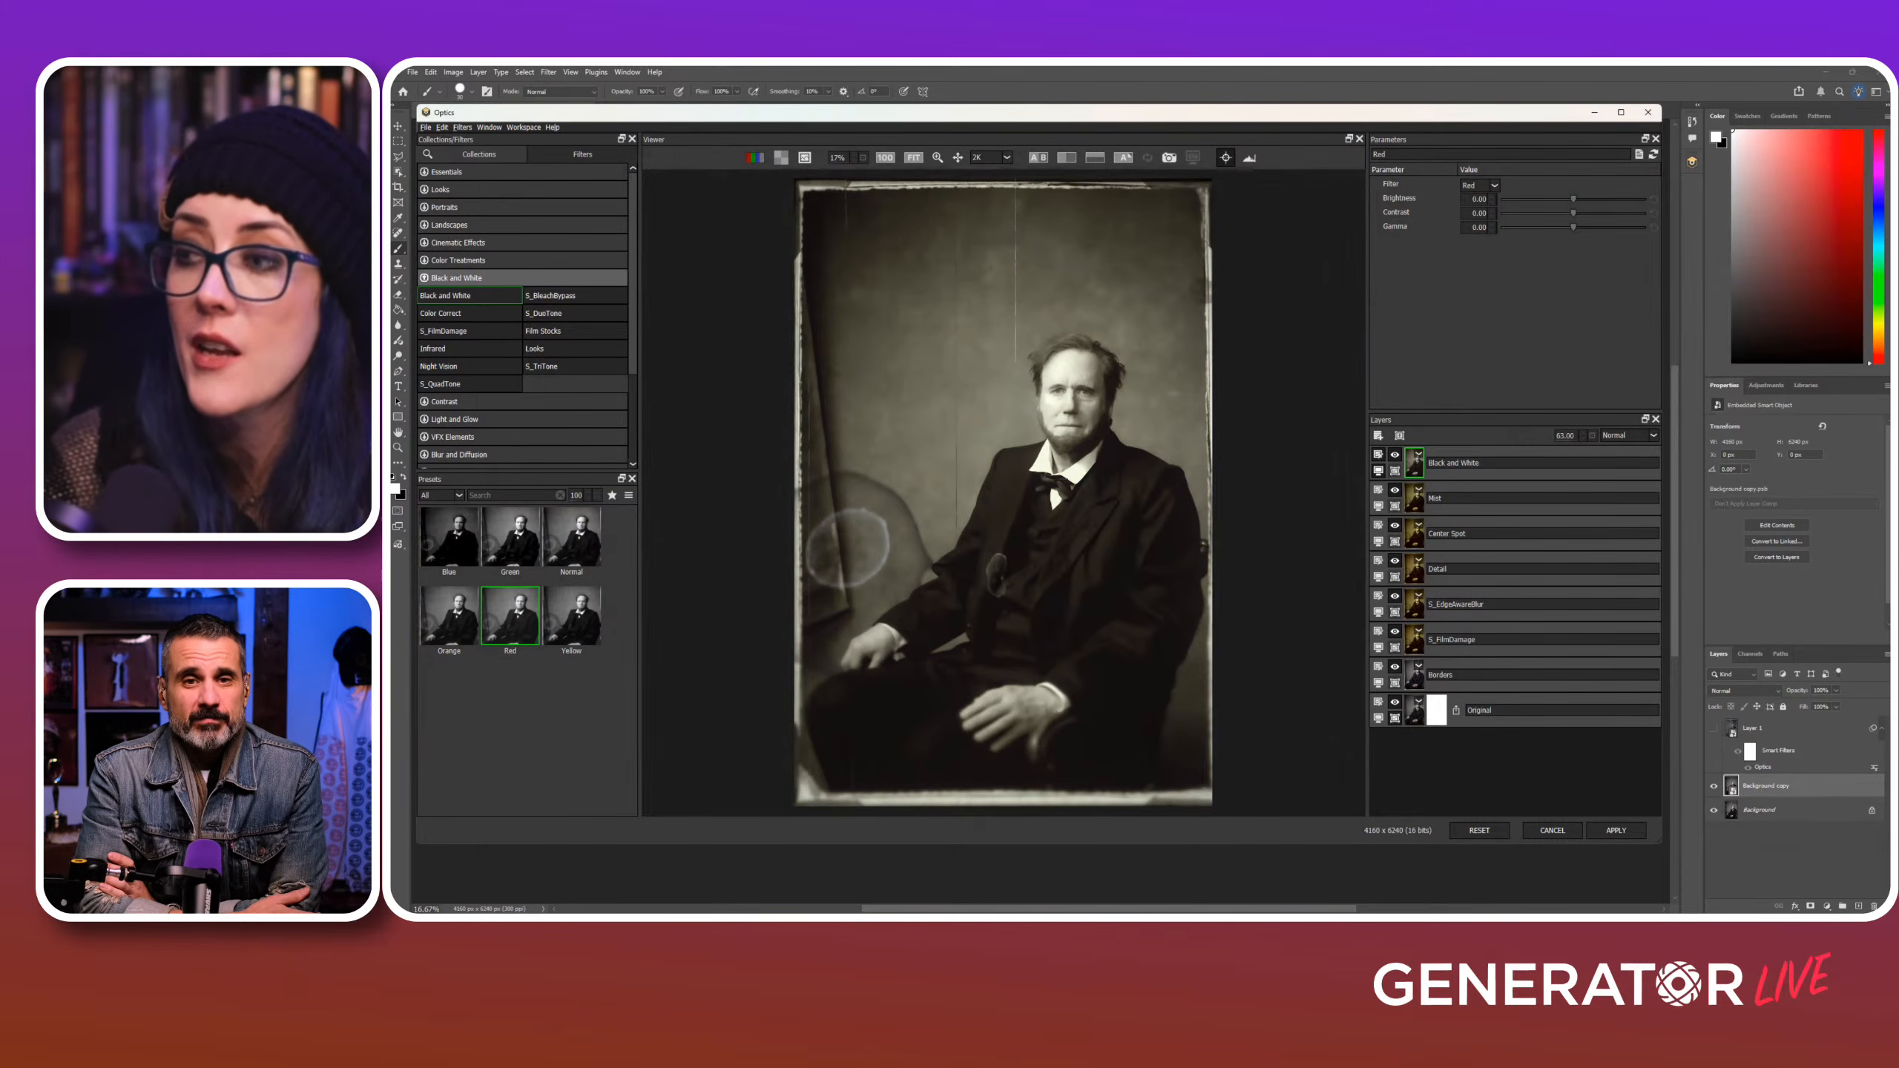
Step: Set the S_FilmDamage layer's Time to 16 for a different stain pattern, and view the result through the Black and White layer
{"action": "left_click", "coordinate": [1414, 640]}
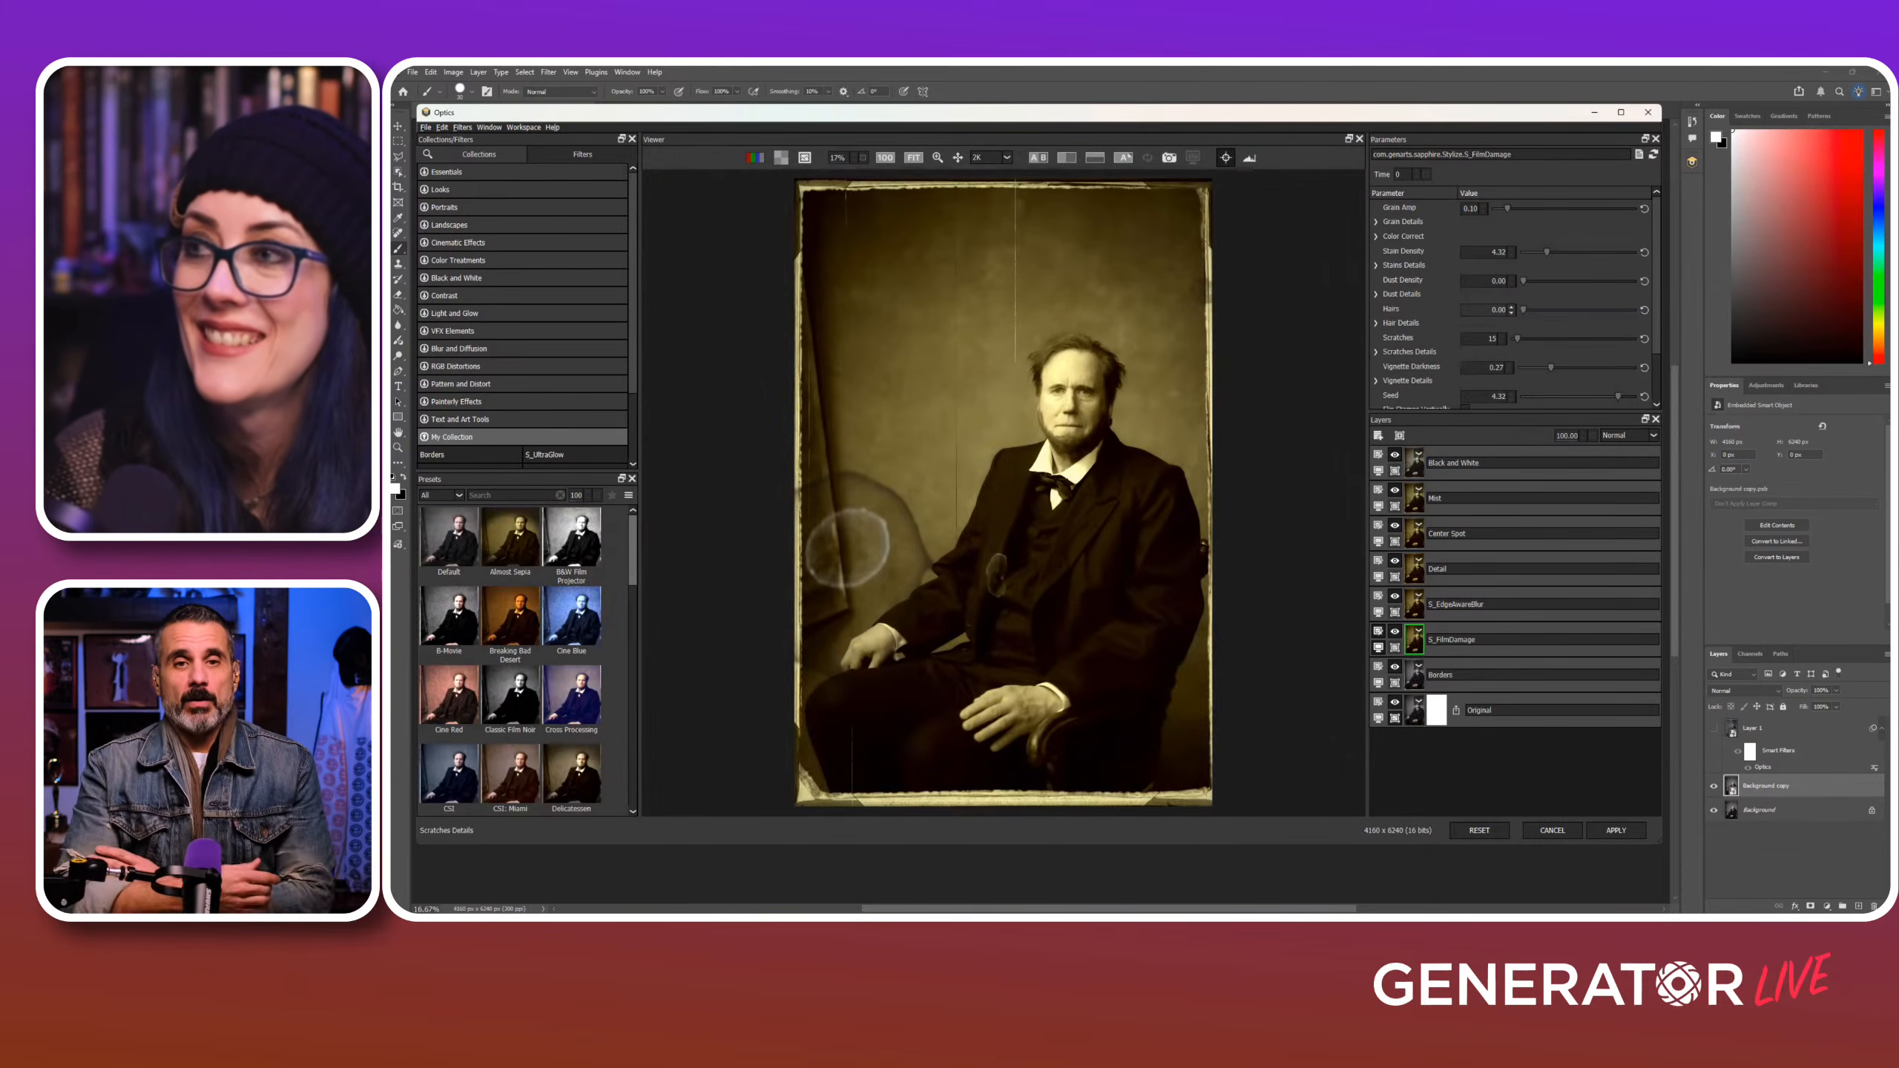
{"action": "left_click_drag", "start_coordinate": [1426, 175], "coordinate": [1429, 174]}
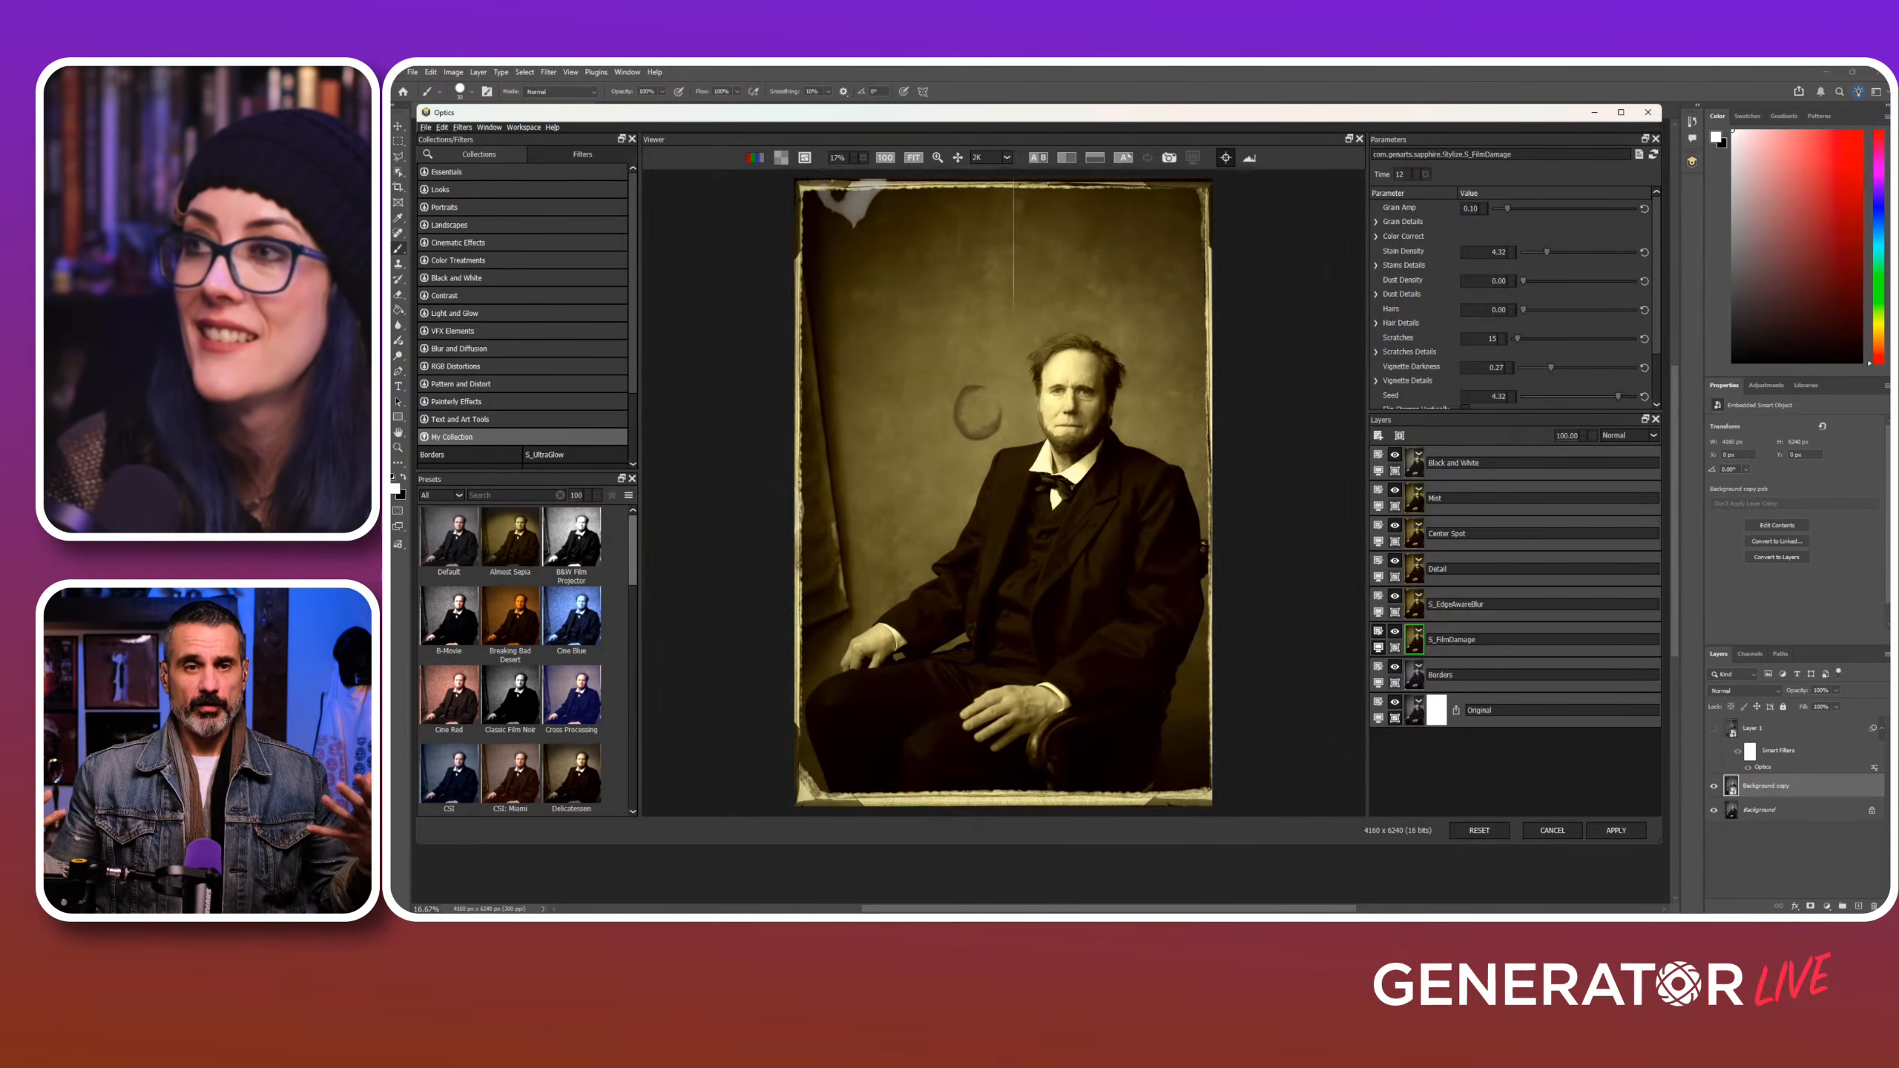
{"action": "left_click", "coordinate": [1416, 172]}
{"action": "left_click", "coordinate": [1416, 171]}
{"action": "left_click", "coordinate": [1416, 171]}
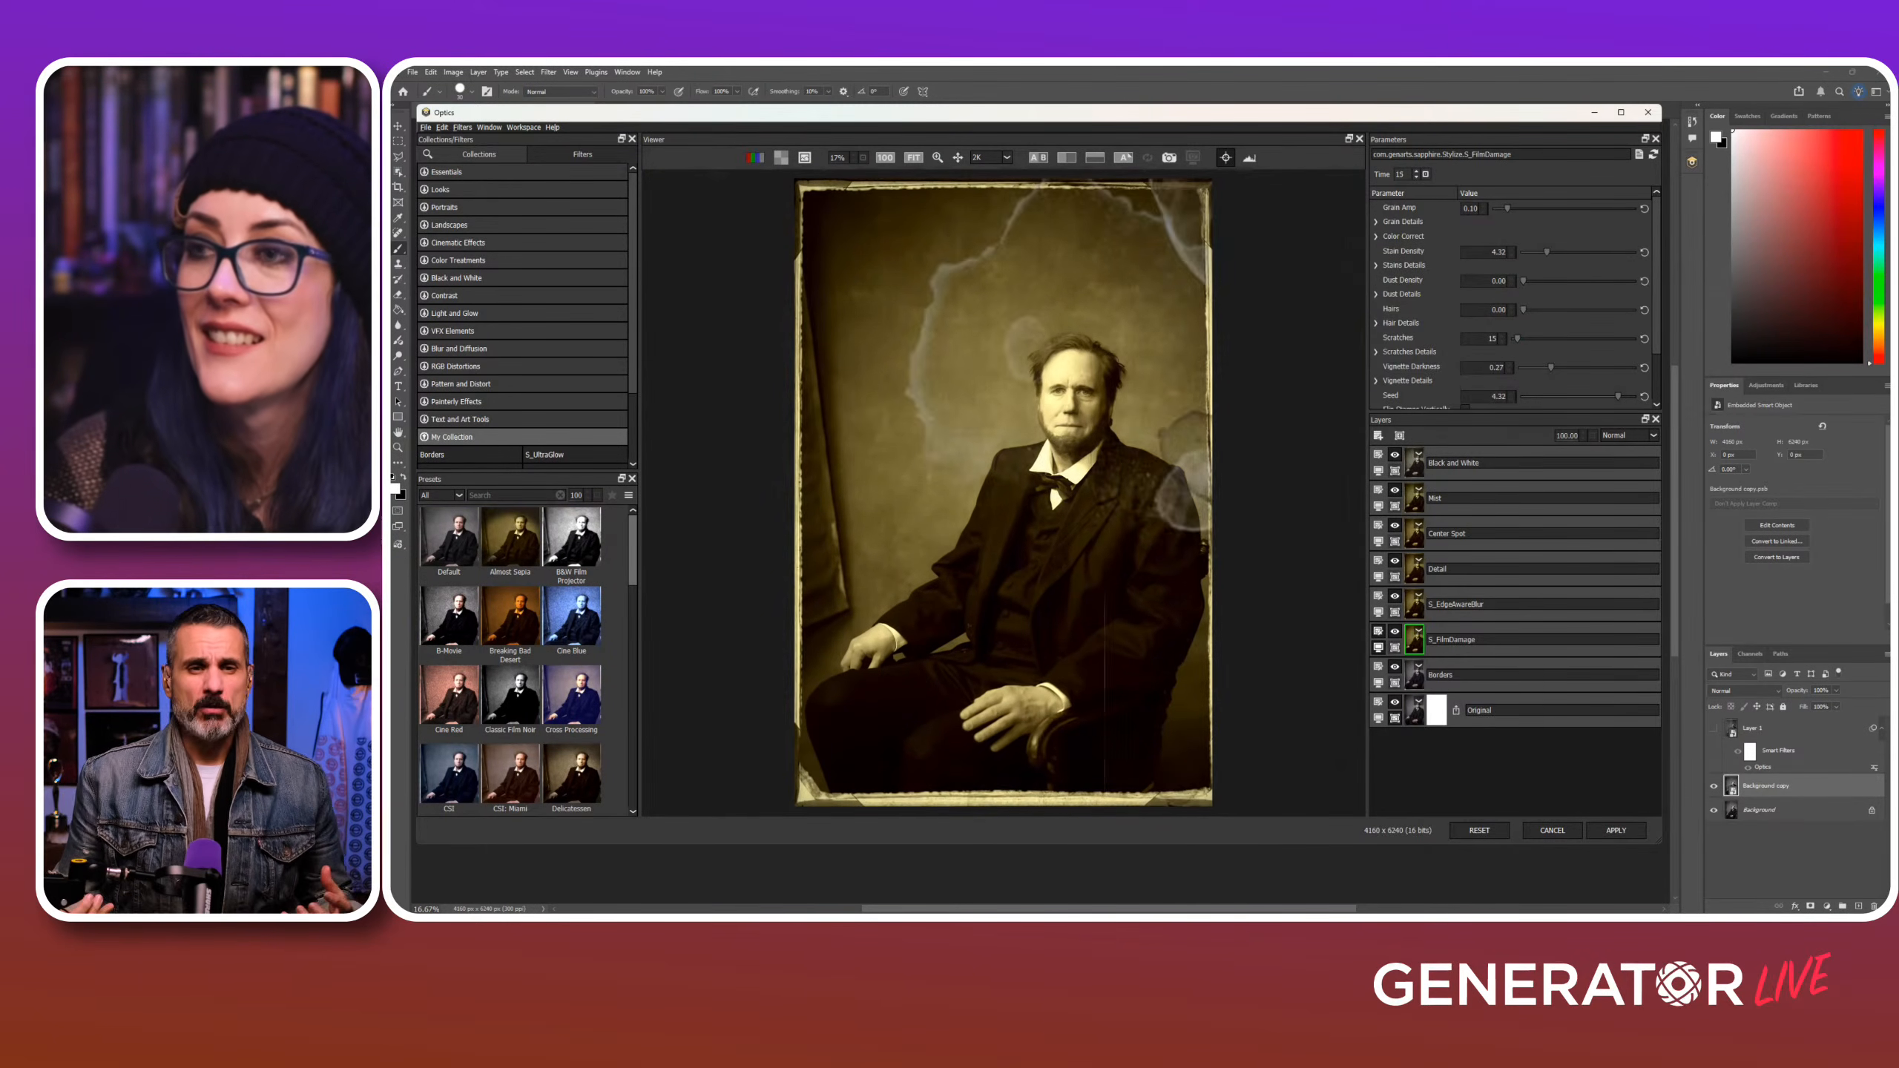
{"action": "left_click", "coordinate": [1417, 172]}
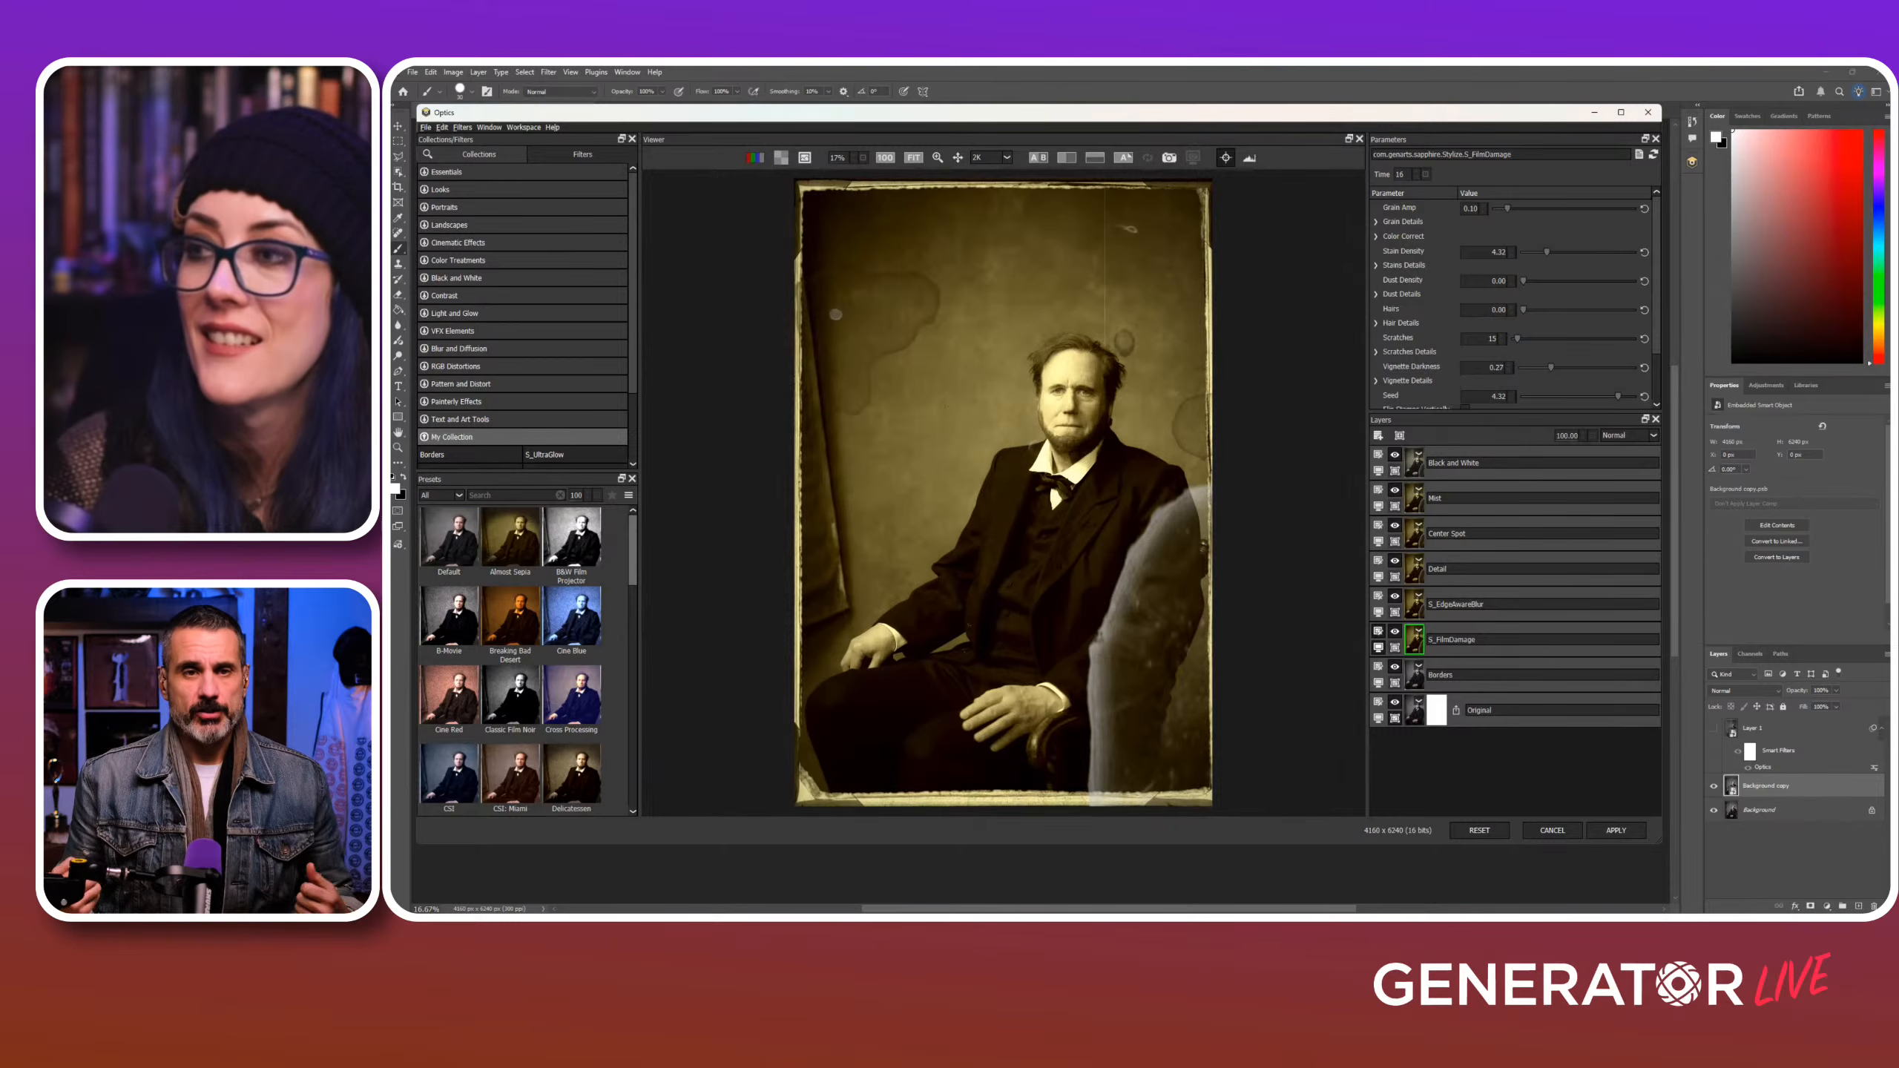
{"action": "left_click", "coordinate": [1415, 462]}
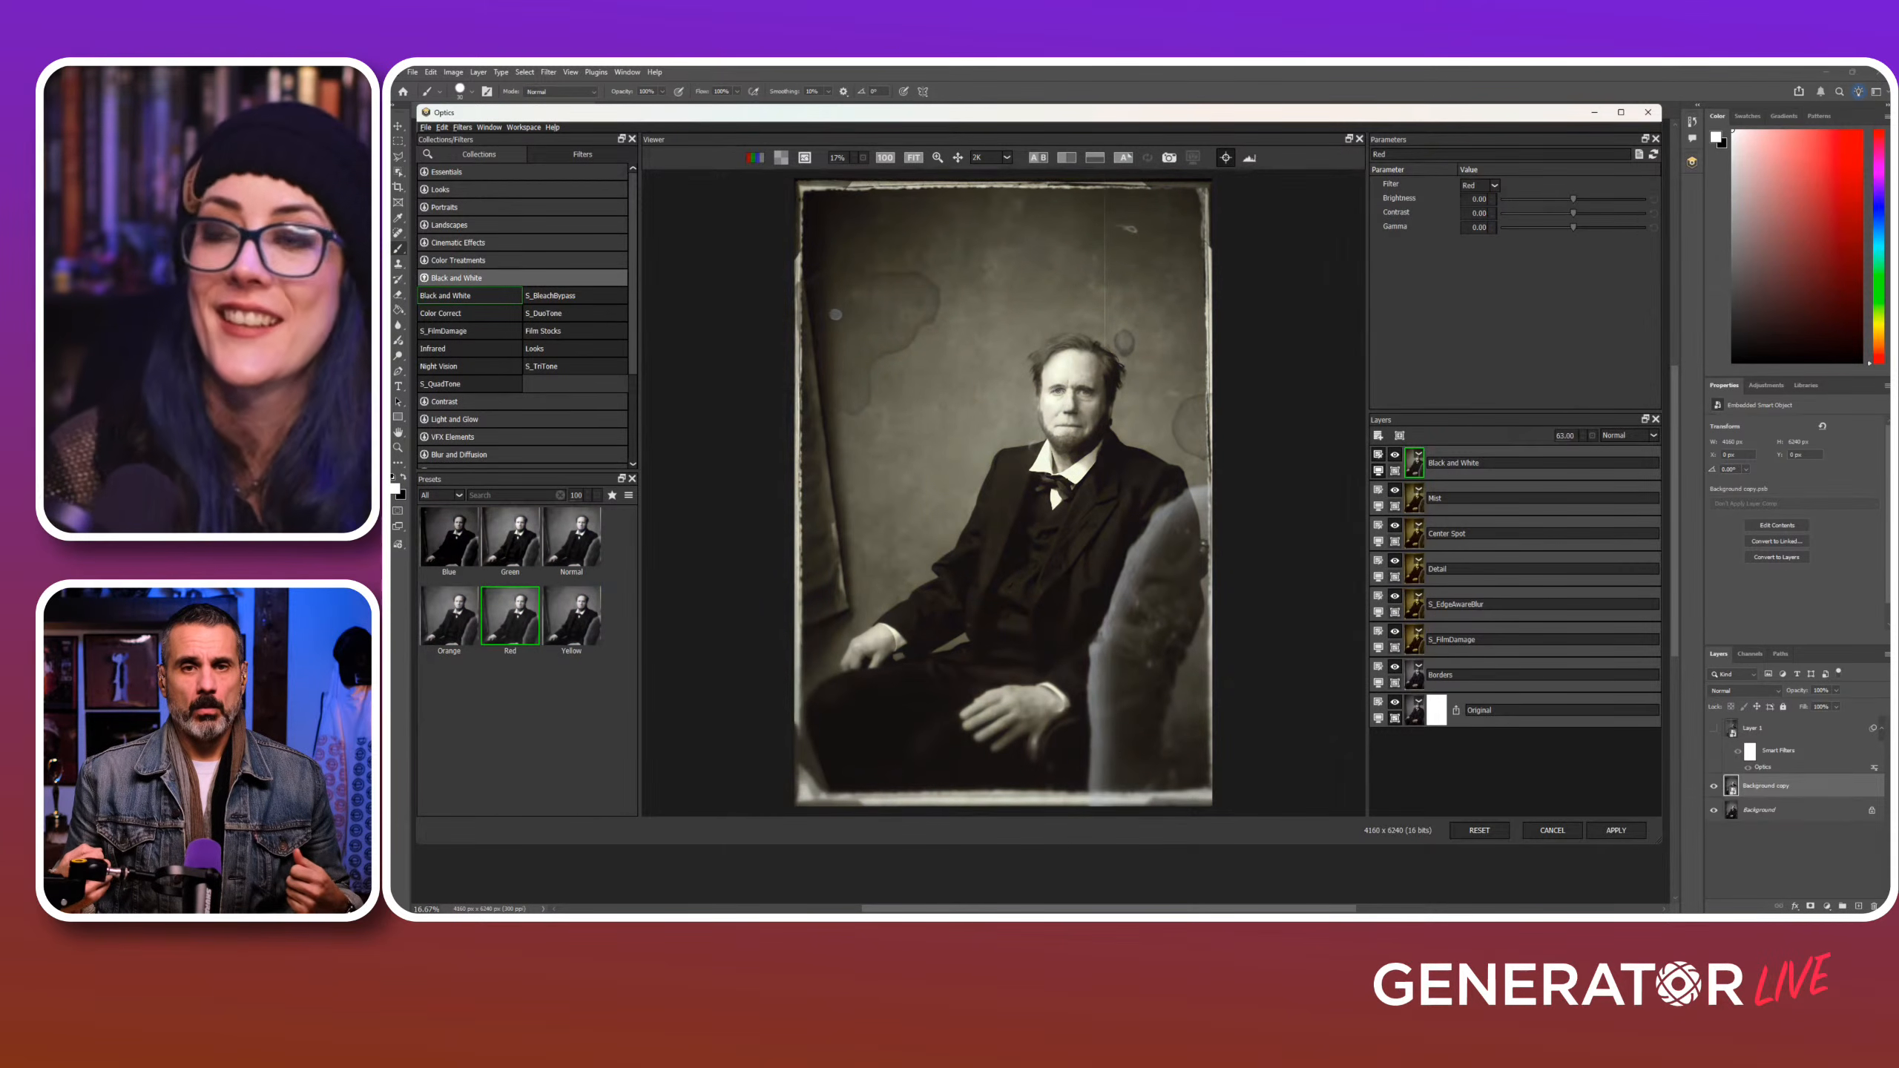